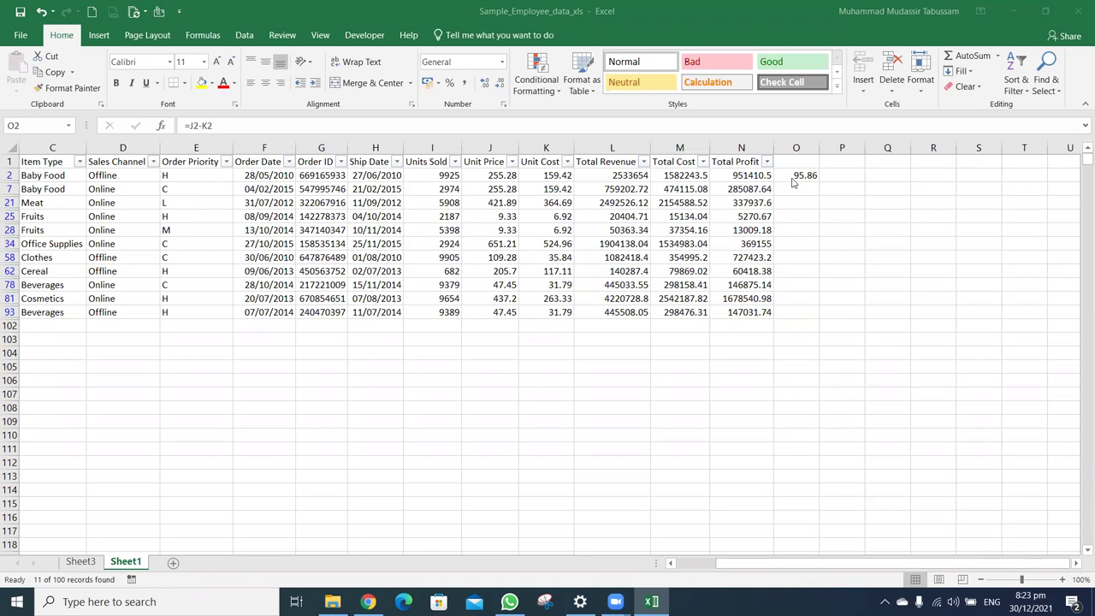
# Review row 2's Unit Price and Unit Cost values and the old margin result in O2
pyautogui.press('Left')
pyautogui.press('Left')
pyautogui.press('Left')
pyautogui.press('Left')
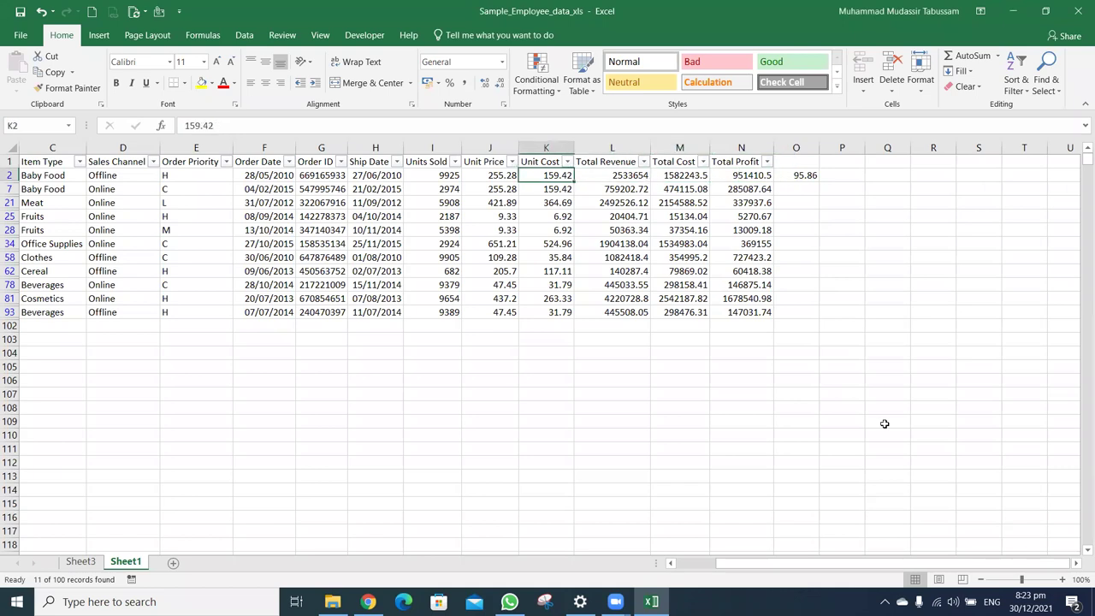
pyautogui.press('Left')
pyautogui.press('Right')
pyautogui.press('Left')
pyautogui.press('Left')
pyautogui.press('Left')
pyautogui.press('Left')
pyautogui.press('Left')
pyautogui.press('Left')
pyautogui.press('Left')
pyautogui.press('Left')
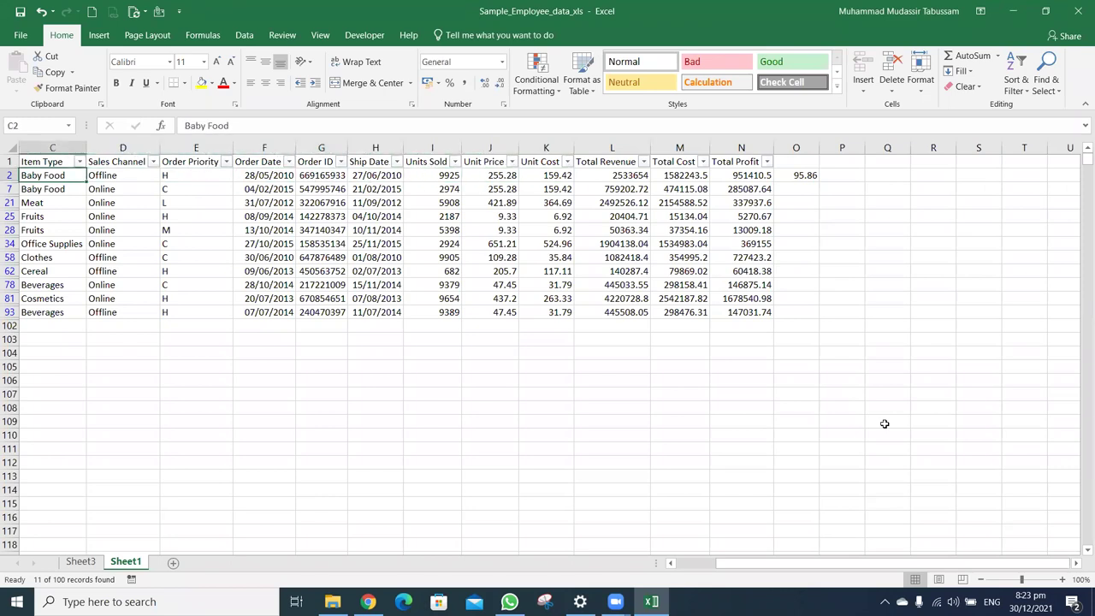
pyautogui.press('Right')
pyautogui.press('Right')
pyautogui.press('Right')
pyautogui.press('Right')
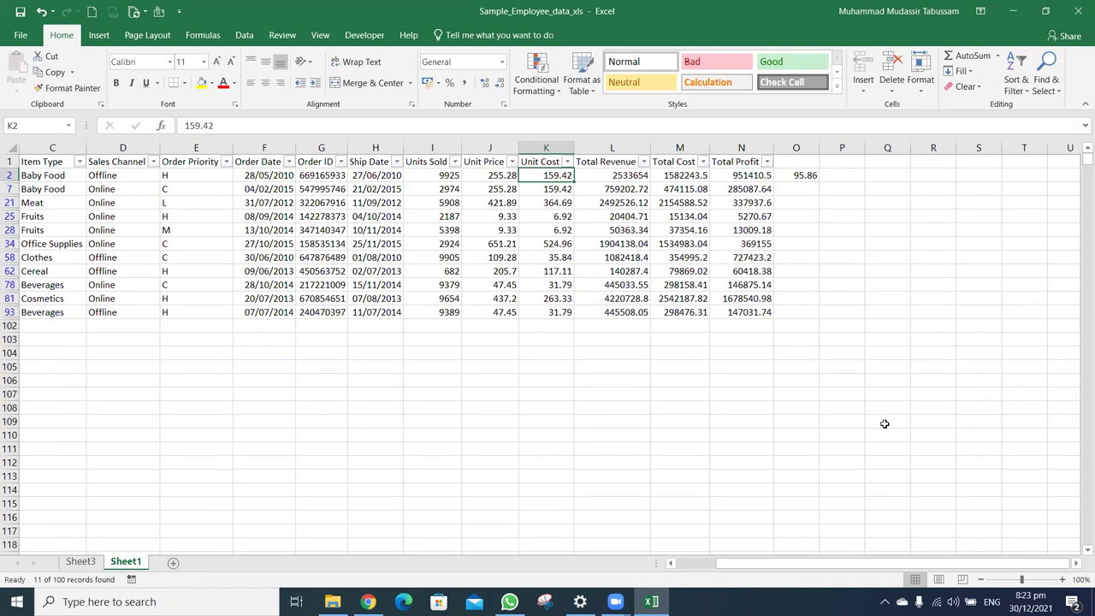
pyautogui.press('Left')
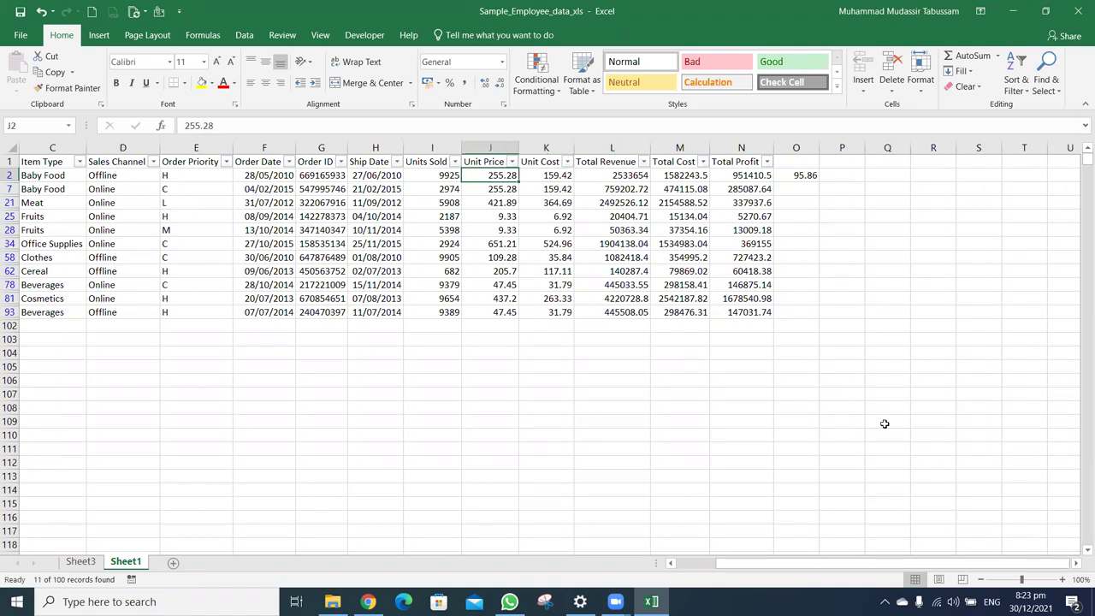
pyautogui.press('Right')
pyautogui.press('Right')
pyautogui.press('Right')
pyautogui.press('Right')
pyautogui.press('Right')
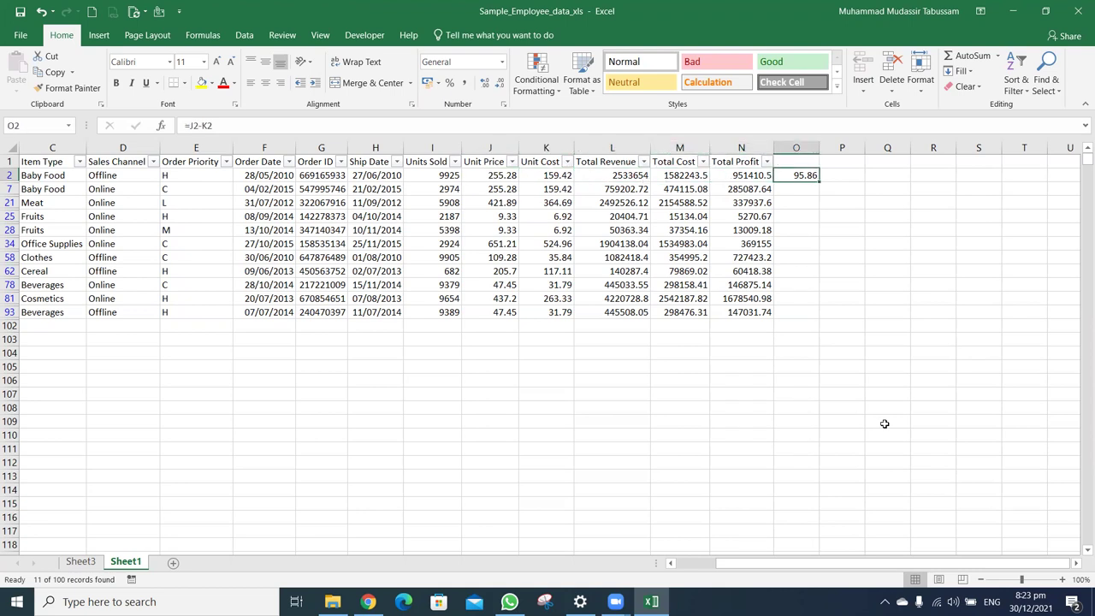
# Replace O2's old margin with =I2*J2, giving 2533654, and compare it with Total Revenue
pyautogui.press('Delete')
pyautogui.write('=')
pyautogui.press('Left')
pyautogui.press('Left')
pyautogui.press('Left')
pyautogui.press('Left')
pyautogui.press('Left')
pyautogui.press('Left')
pyautogui.write('*')
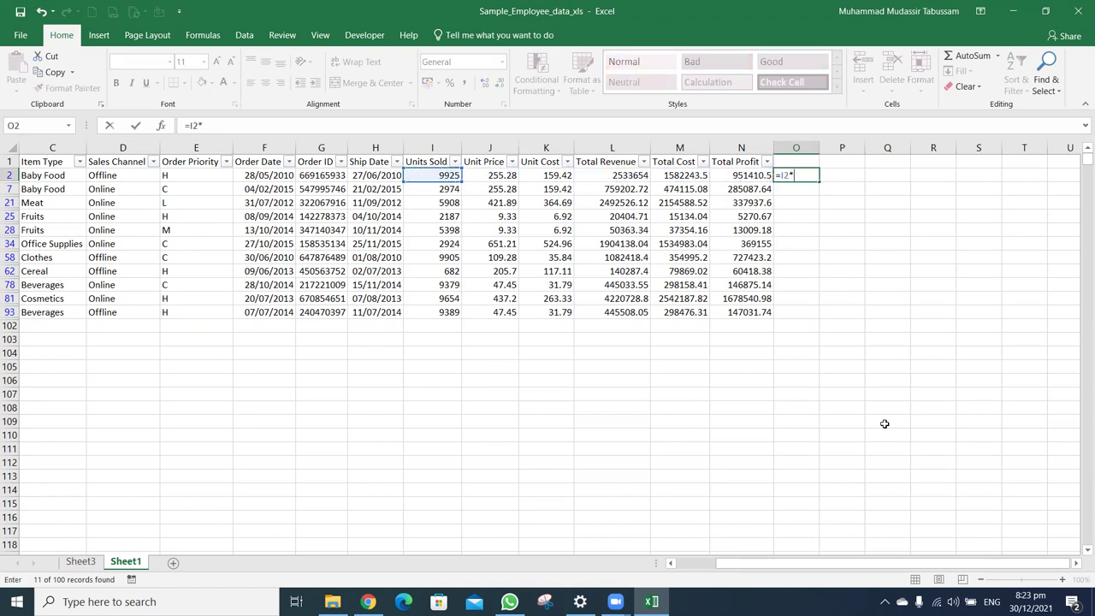
pyautogui.press('Left')
pyautogui.press('Left')
pyautogui.press('Left')
pyautogui.press('Left')
pyautogui.press('Left')
pyautogui.press('Return')
pyautogui.press('Up')
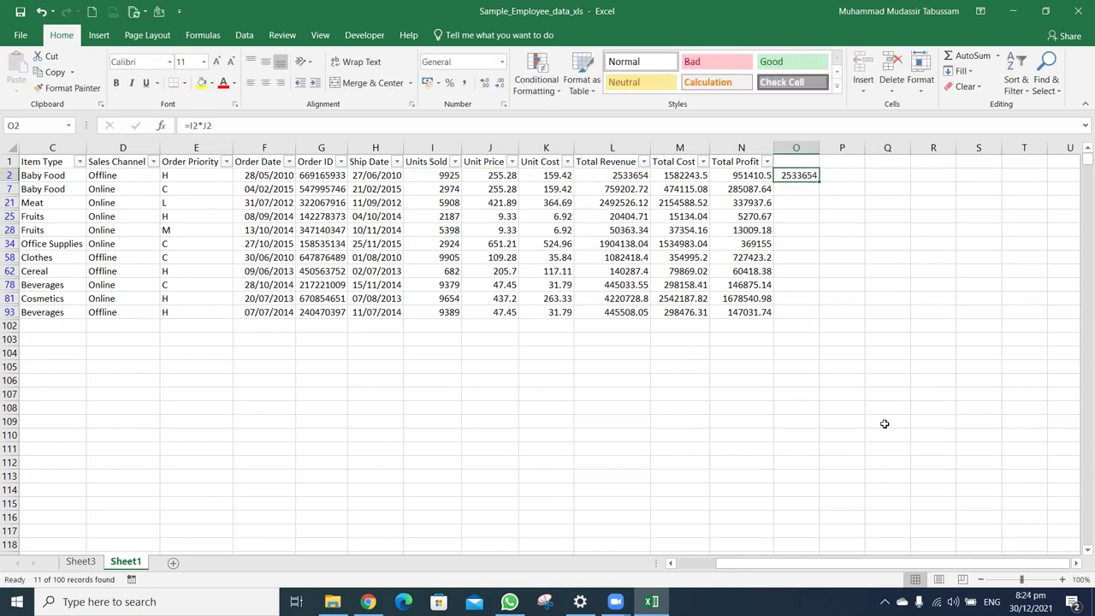
pyautogui.press('Left')
pyautogui.press('Left')
pyautogui.press('Left')
pyautogui.press('Right')
pyautogui.press('Right')
pyautogui.press('Right')
pyautogui.press('Right')
# Enter =K2*I2 in P2 for row 2's cost of 1582244
pyautogui.write('=')
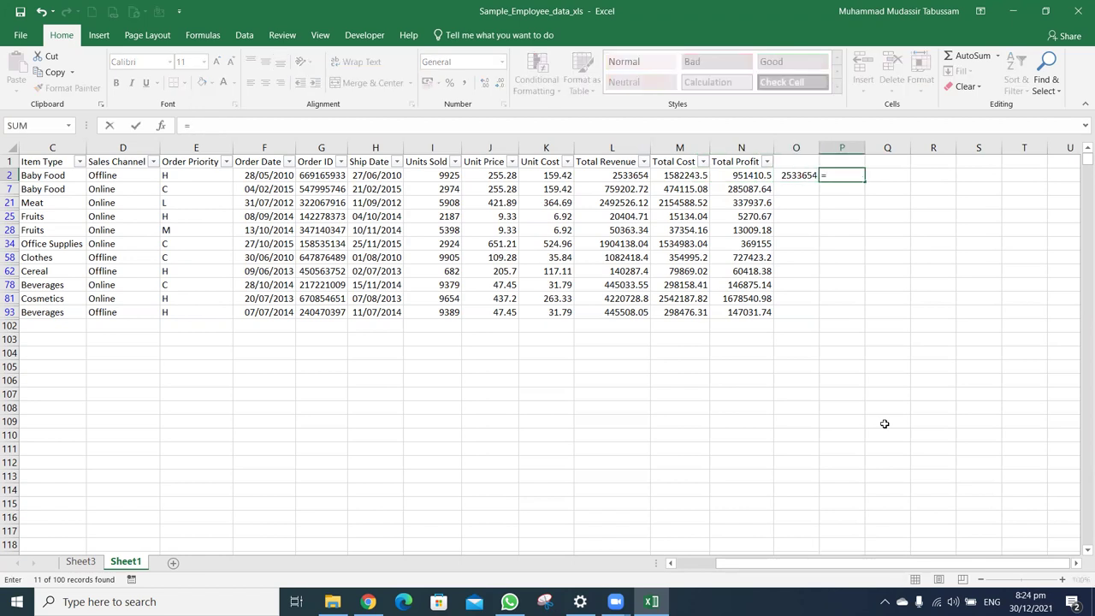
pyautogui.press('Left')
pyautogui.press('Left')
pyautogui.press('Left')
pyautogui.press('Left')
pyautogui.press('Left')
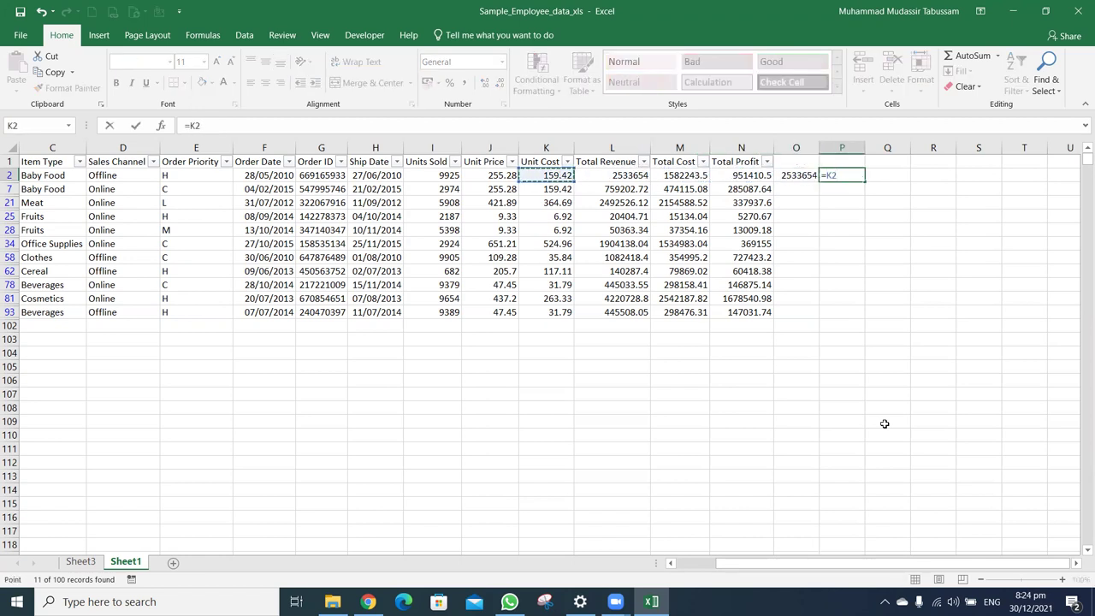
pyautogui.write('*')
pyautogui.press('Left')
pyautogui.press('Left')
pyautogui.press('Left')
pyautogui.press('Left')
pyautogui.press('Left')
pyautogui.press('Return')
# Enter =O2-P2 in Q2 for row 2's profit of 951410.5
pyautogui.press('Up')
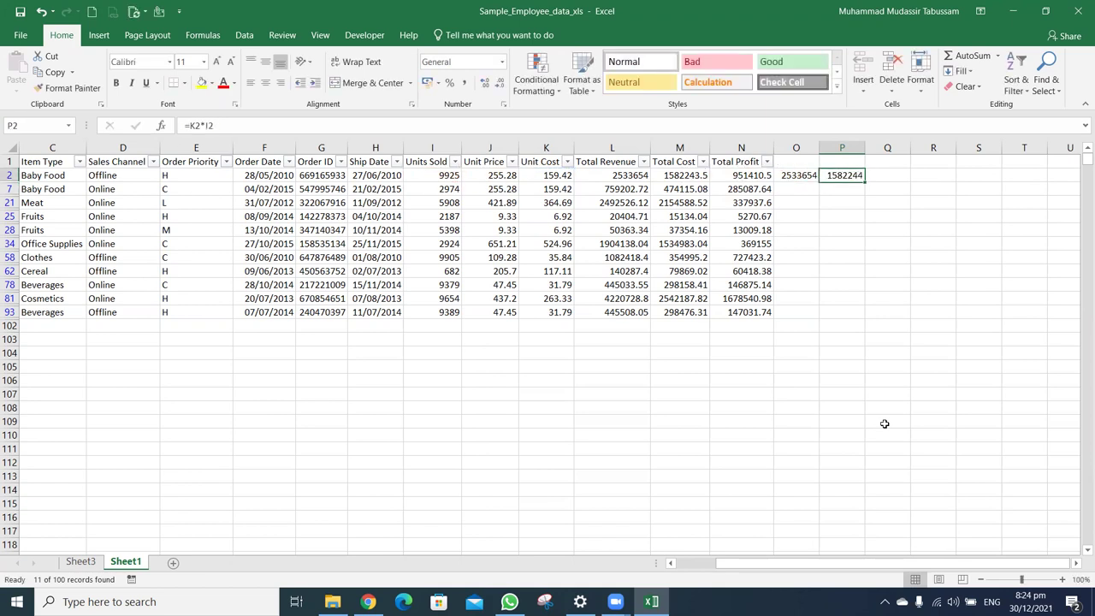
pyautogui.press('Right')
pyautogui.write('=')
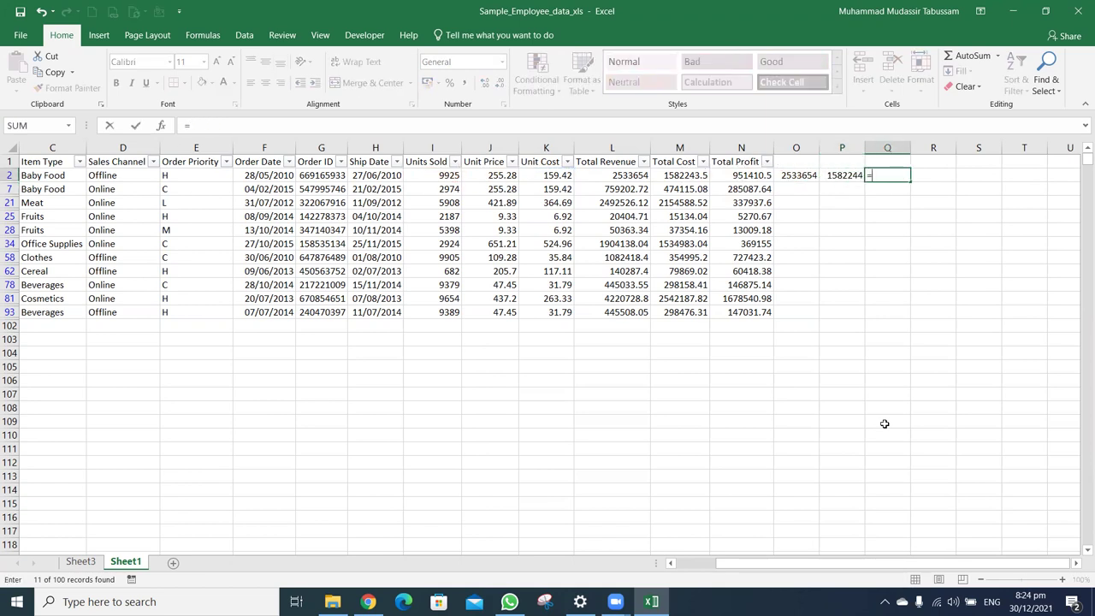
pyautogui.press('Left')
pyautogui.press('Left')
pyautogui.write('-')
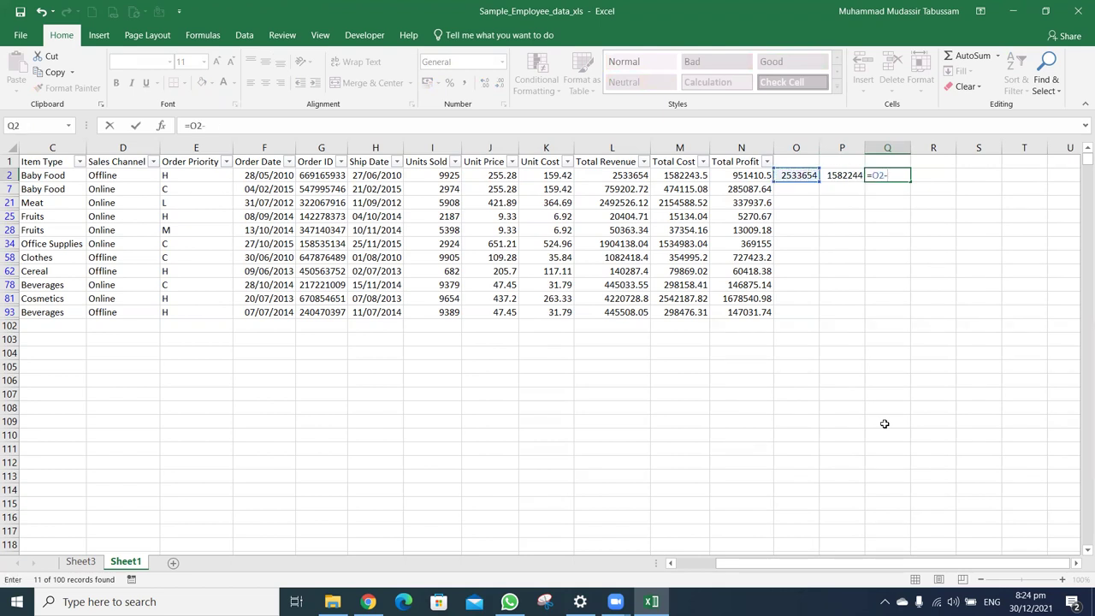
pyautogui.press('Left')
pyautogui.press('Return')
pyautogui.press('Up')
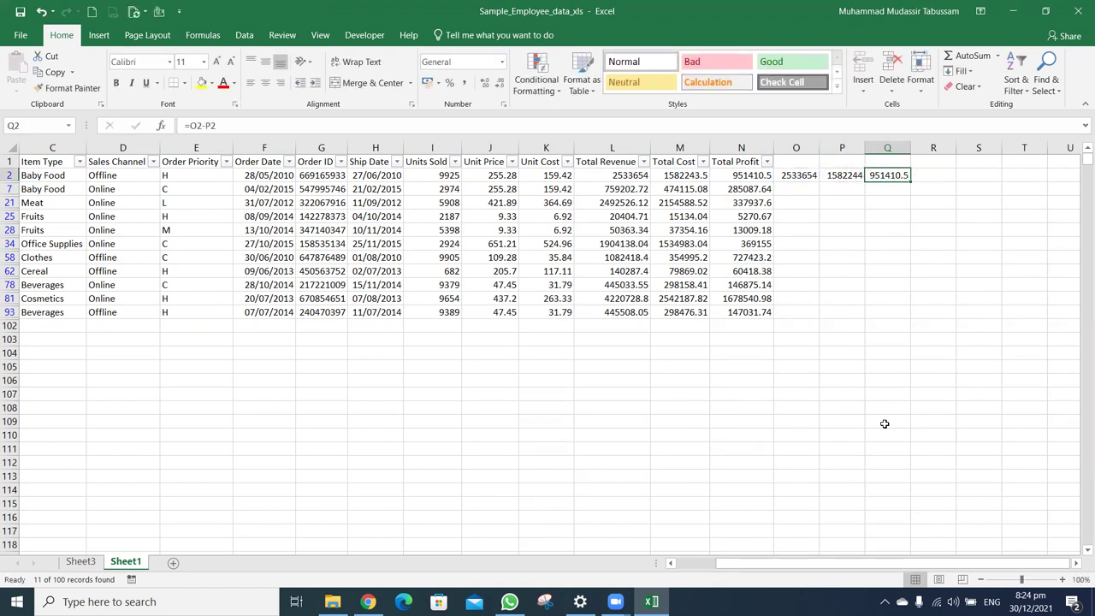
# Add a check formula in R2 subtracting Total Profit N2 from Q2, then clear it
pyautogui.press('Right')
pyautogui.write('=')
pyautogui.press('Left')
pyautogui.write('-')
pyautogui.press('Left')
pyautogui.press('Left')
pyautogui.press('Left')
pyautogui.press('Left')
pyautogui.press('Return')
pyautogui.press('Up')
pyautogui.press('Delete')
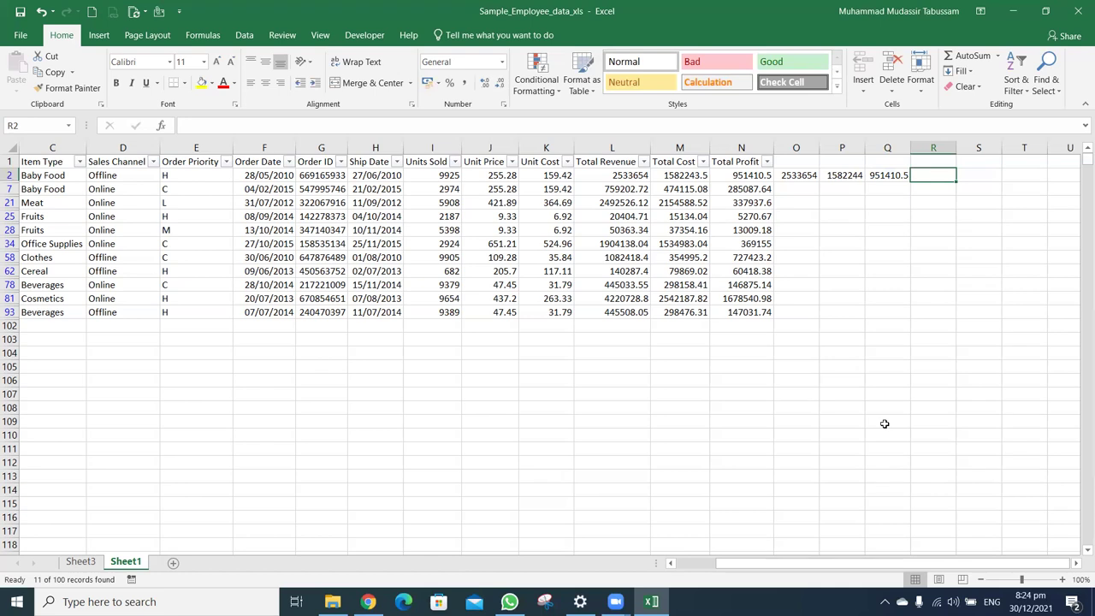
# Select O2:Q2 and delete the three practice results
pyautogui.press('Left')
pyautogui.press('Left')
pyautogui.press('Left')
pyautogui.hotkey('shift', 'Right')
pyautogui.hotkey('shift', 'Right')
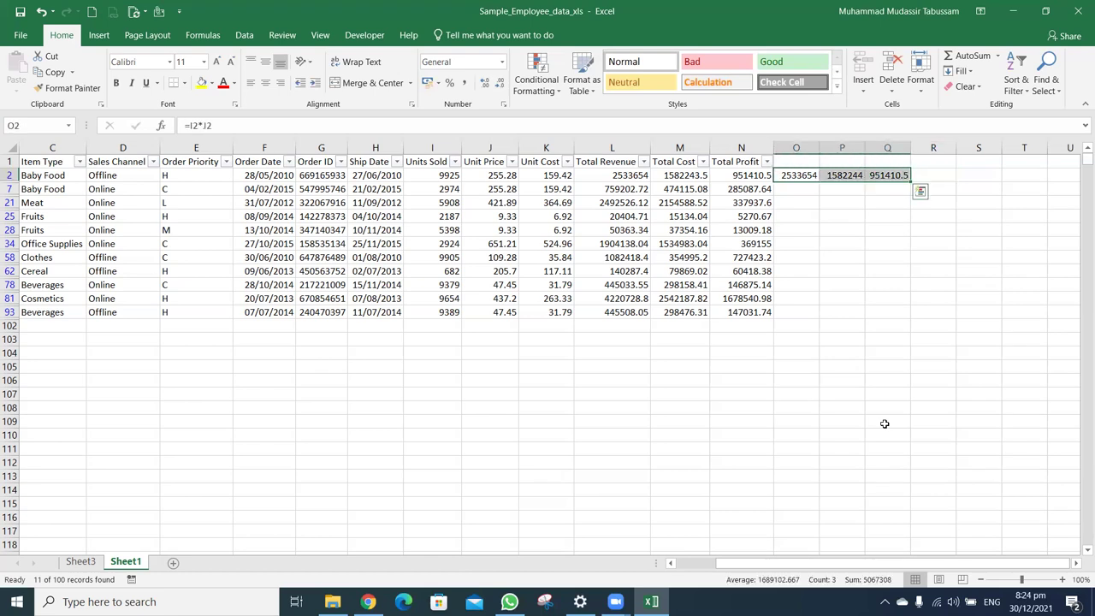
pyautogui.press('Delete')
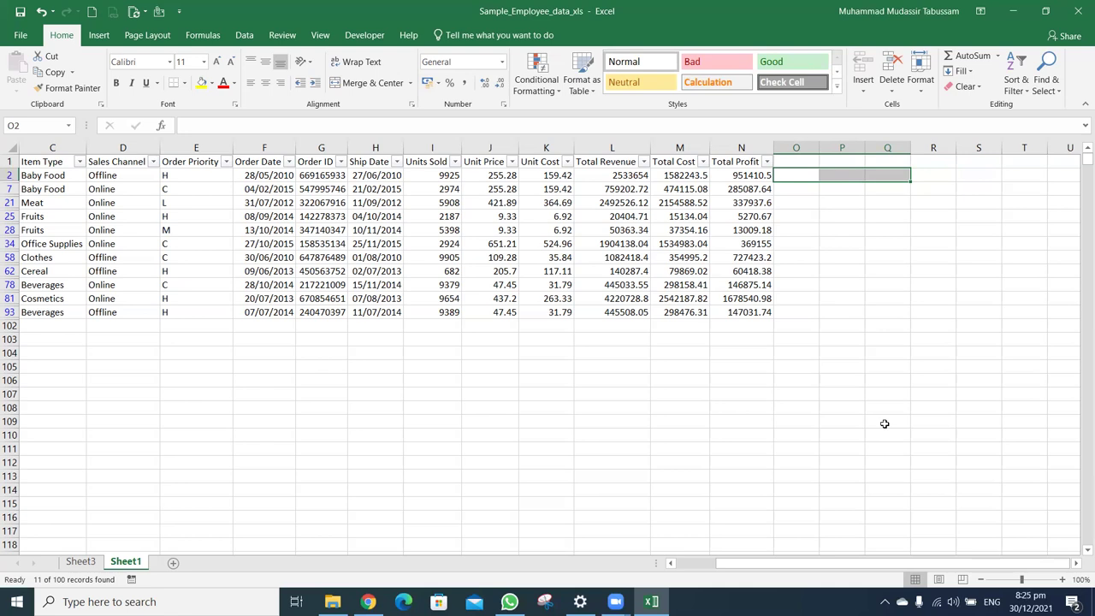
# Move back along row 2 to the Baby Food item in C2
pyautogui.press('Left')
pyautogui.press('Right')
pyautogui.press('Left')
pyautogui.press('Left')
pyautogui.press('Left')
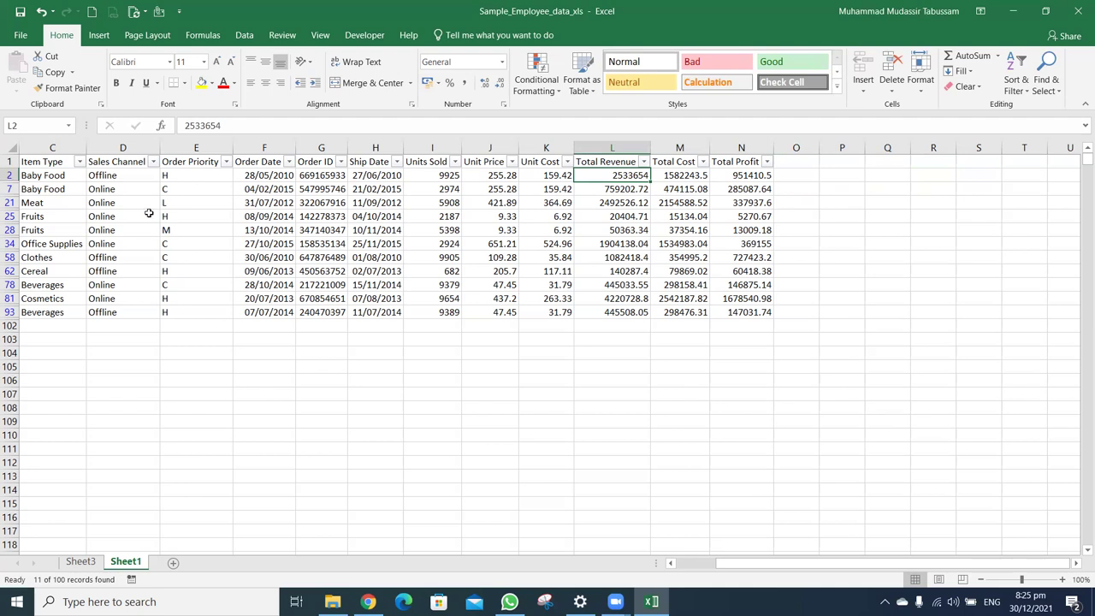
pyautogui.click(60, 174)
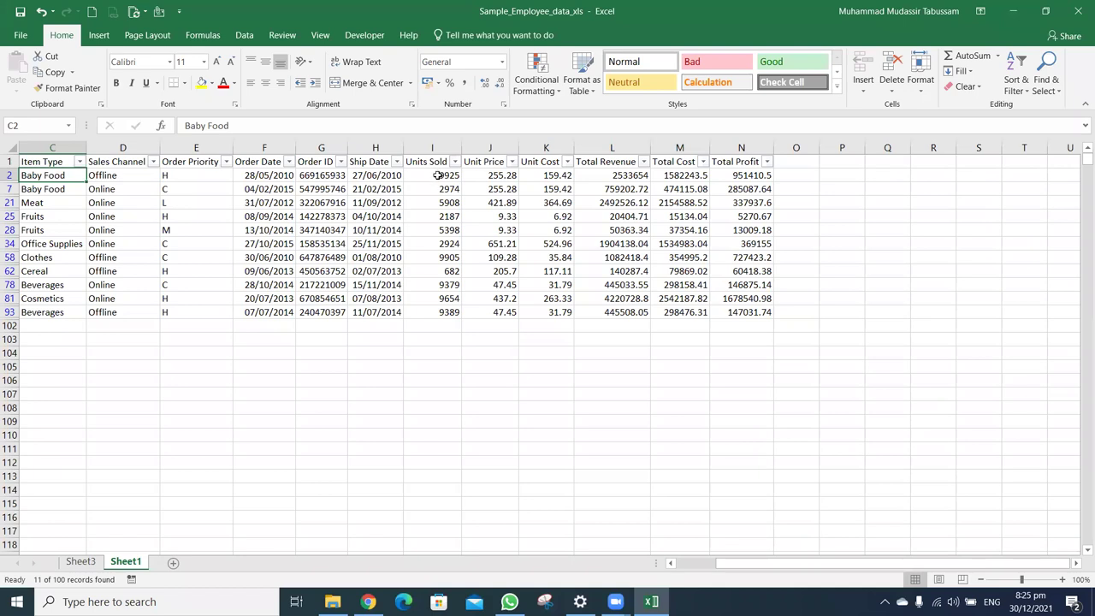
pyautogui.click(437, 176)
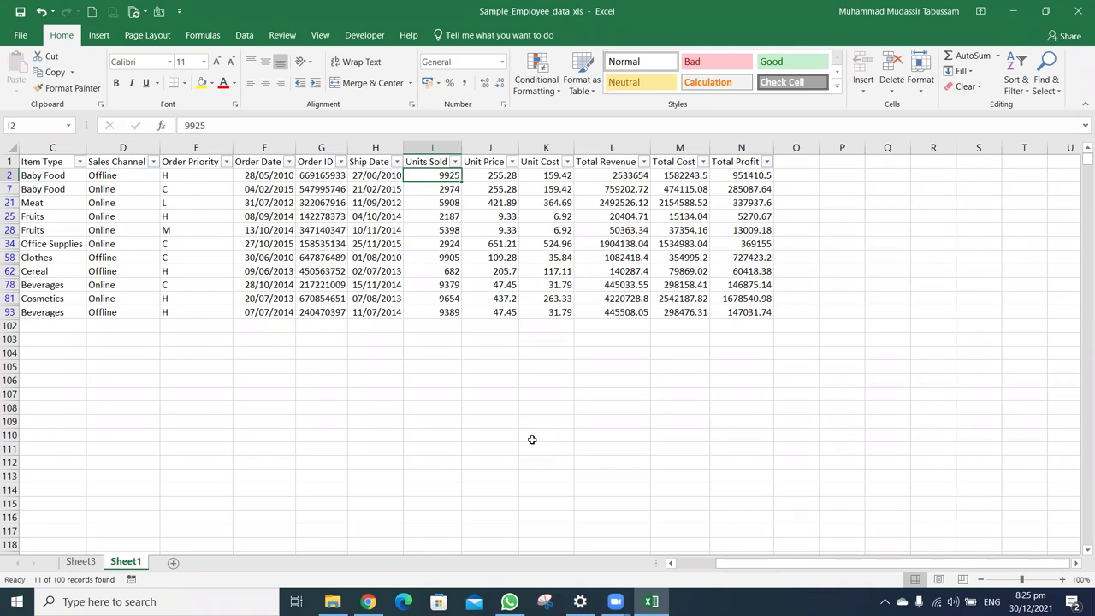
pyautogui.press('Right')
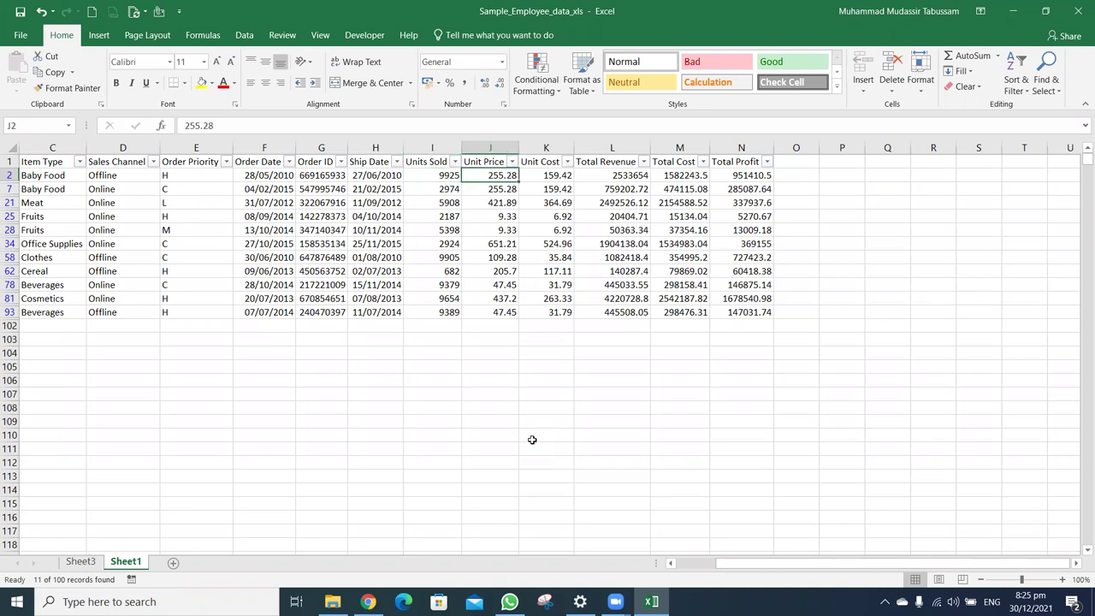
pyautogui.press('Left')
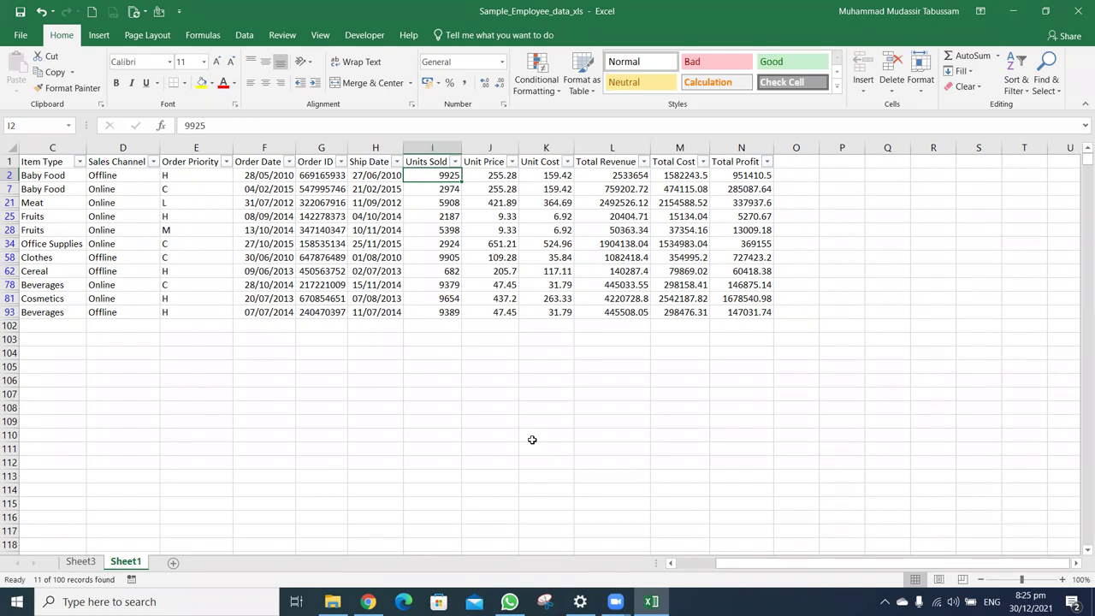
pyautogui.press('Right')
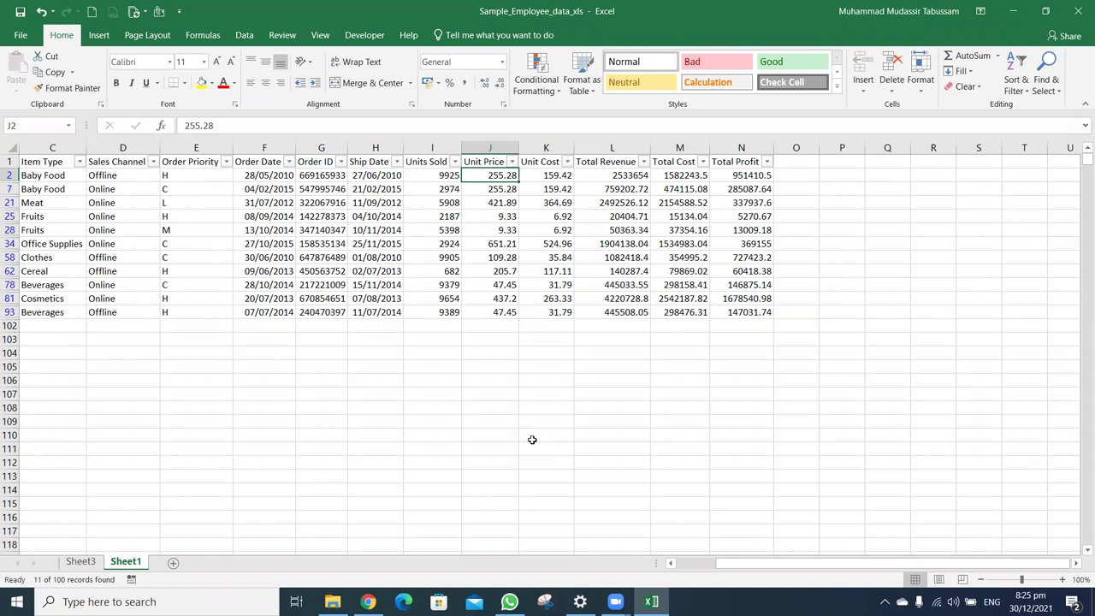
pyautogui.press('Right')
pyautogui.press('Right')
pyautogui.press('Right')
pyautogui.press('Right')
pyautogui.press('Right')
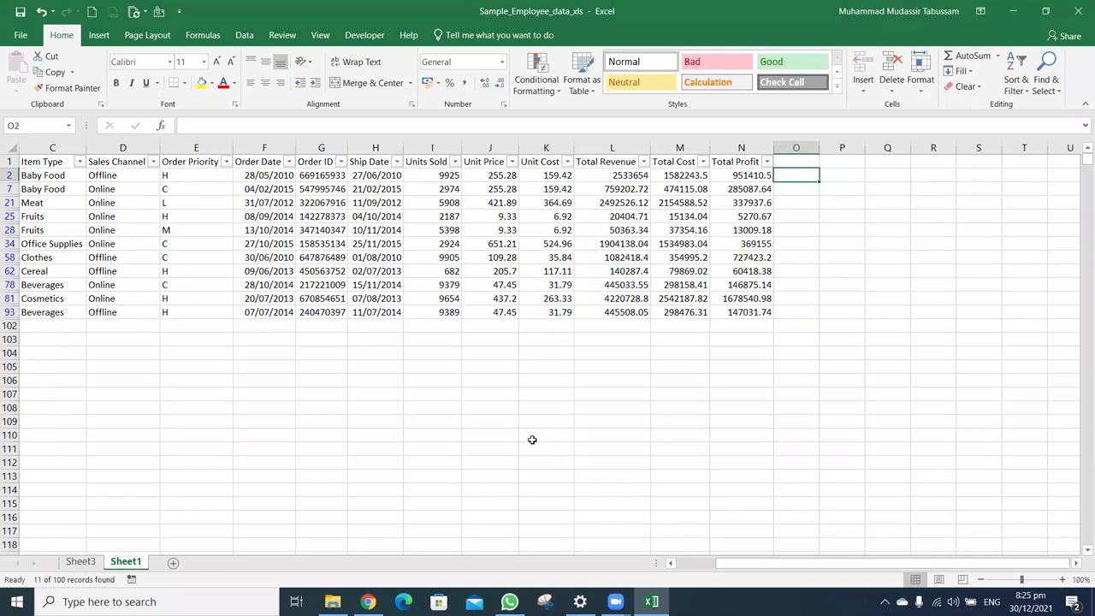
# Enter =I2*J2 in O2 and apply Number format, showing 2,533,654.00
pyautogui.write('=')
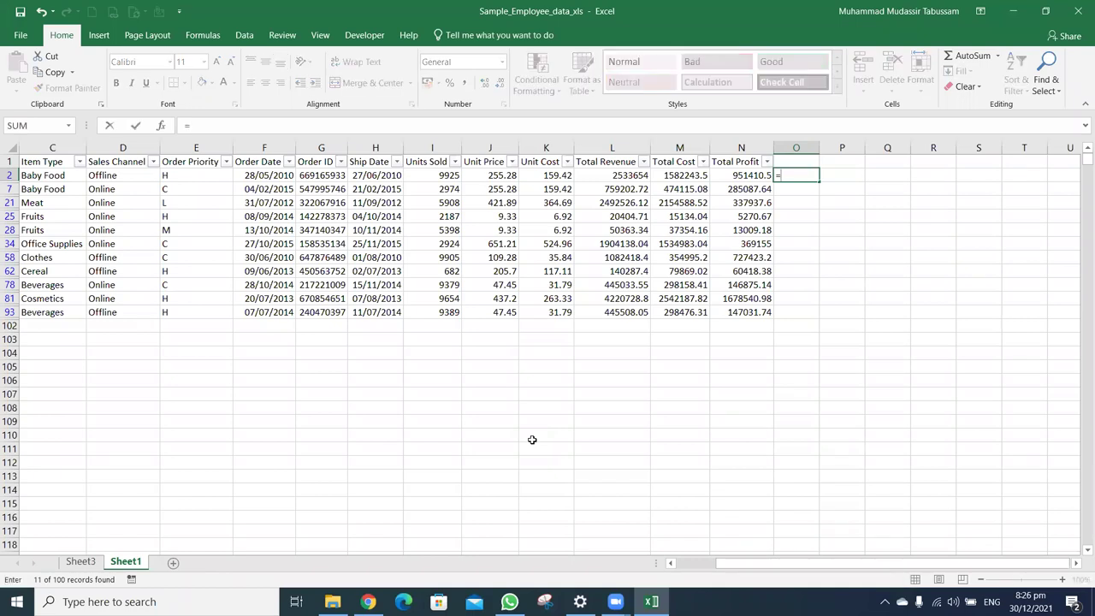
pyautogui.press('Left')
pyautogui.press('Left')
pyautogui.press('Left')
pyautogui.press('Left')
pyautogui.press('Left')
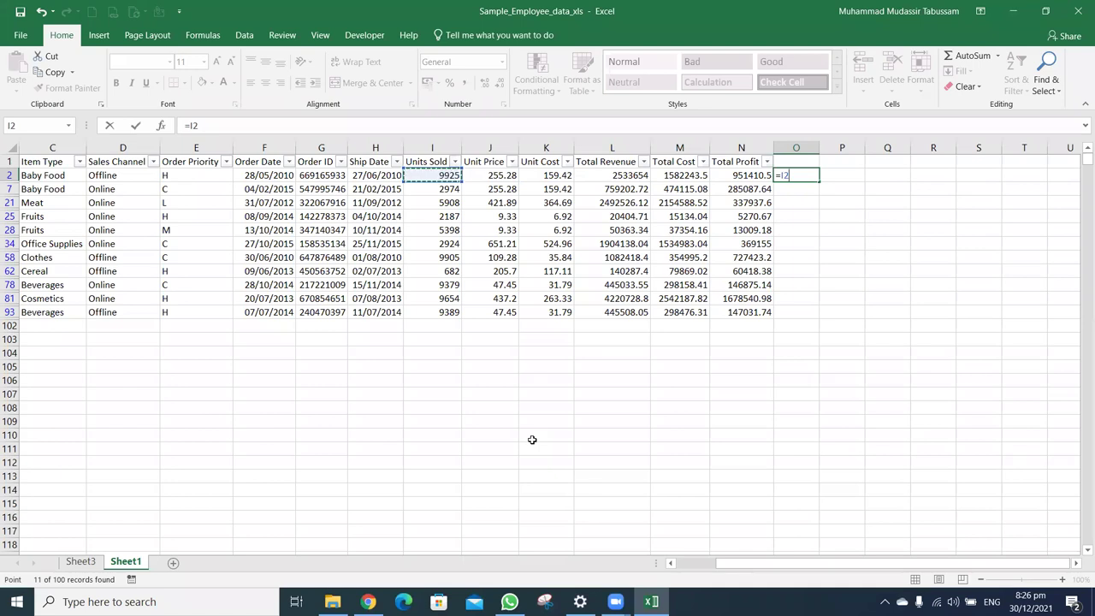
pyautogui.write('*')
pyautogui.press('Left')
pyautogui.press('Left')
pyautogui.press('Left')
pyautogui.press('Left')
pyautogui.press('Left')
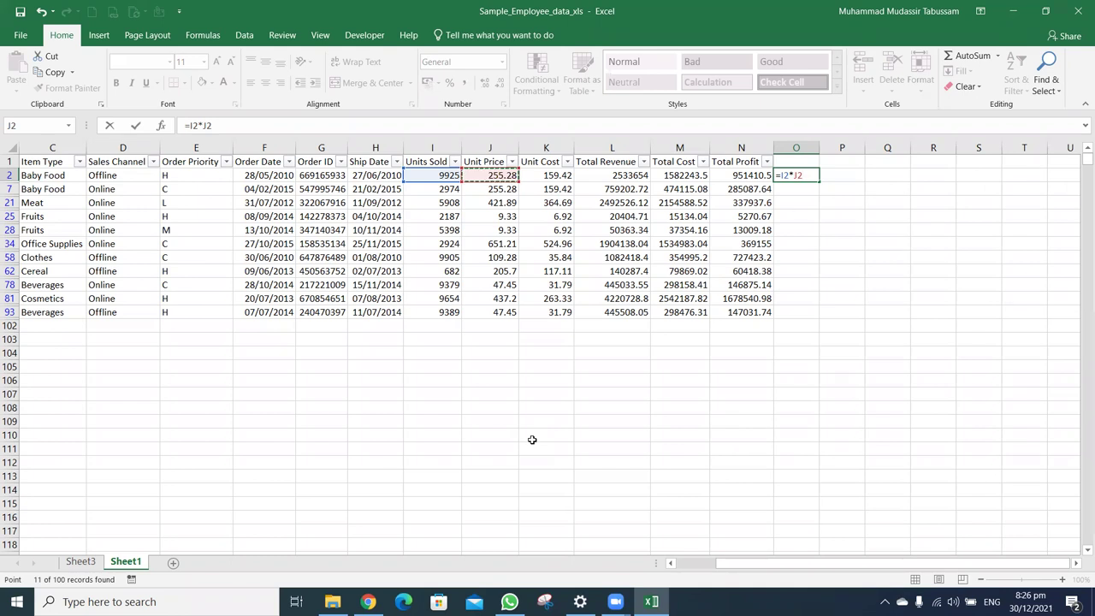
pyautogui.press('Return')
pyautogui.press('Up')
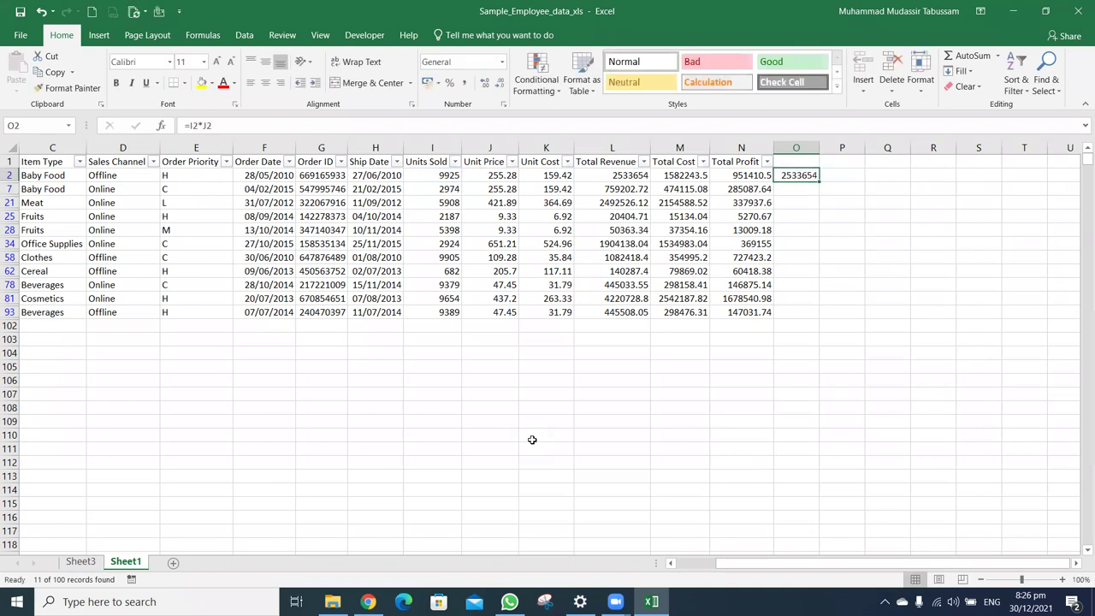
pyautogui.hotkey('ctrl', 'shift', '1')
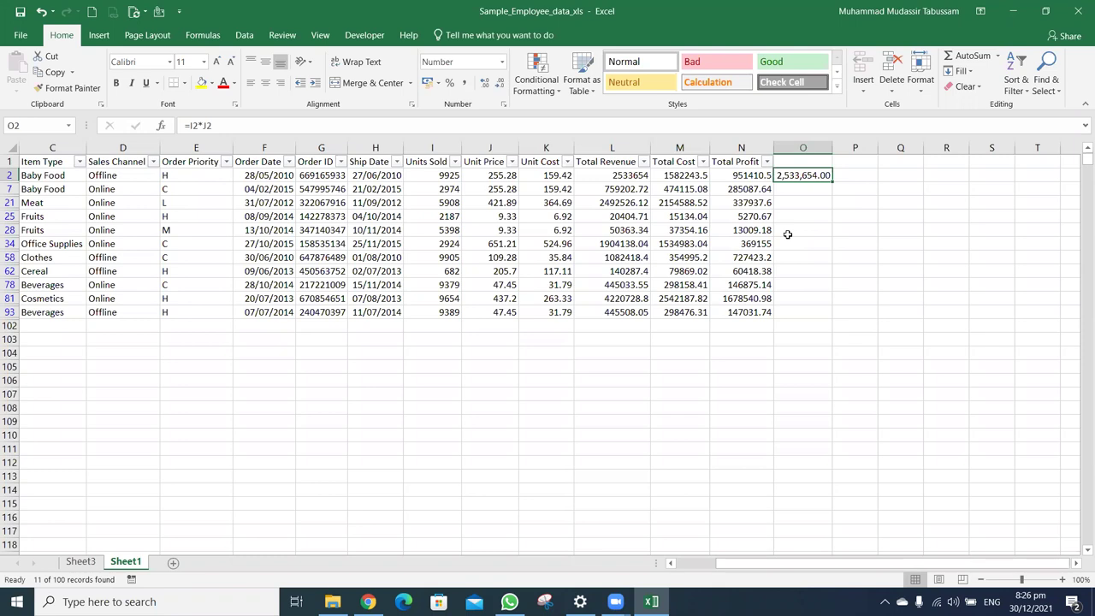
pyautogui.press('Right')
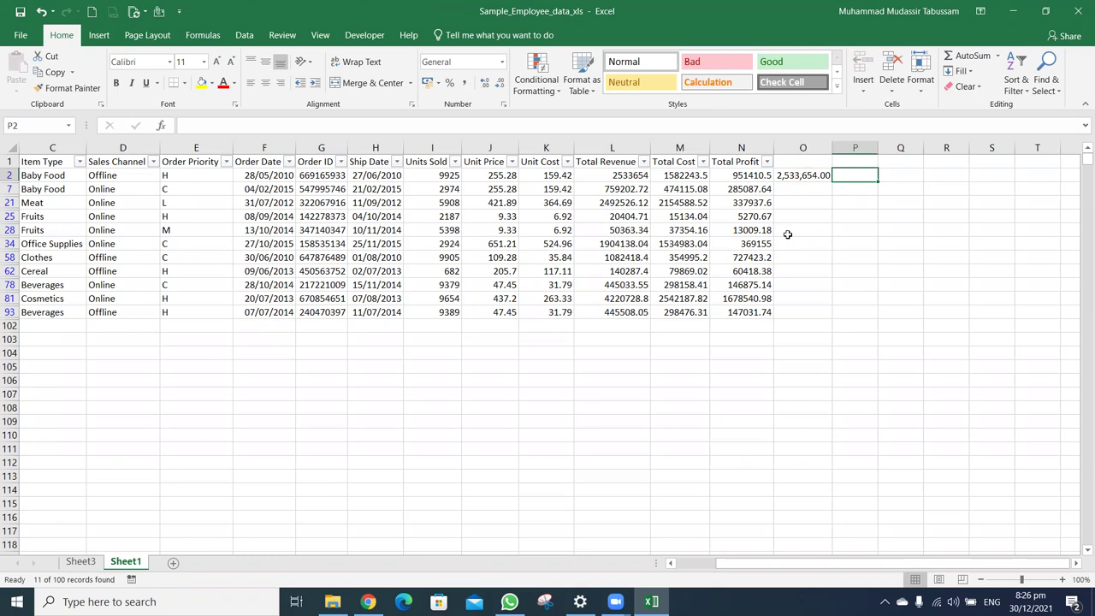
# Check row 2's Unit Price and Unit Cost, cancelling a stray entry in K2
pyautogui.press('Left')
pyautogui.press('Left')
pyautogui.press('Left')
pyautogui.press('Left')
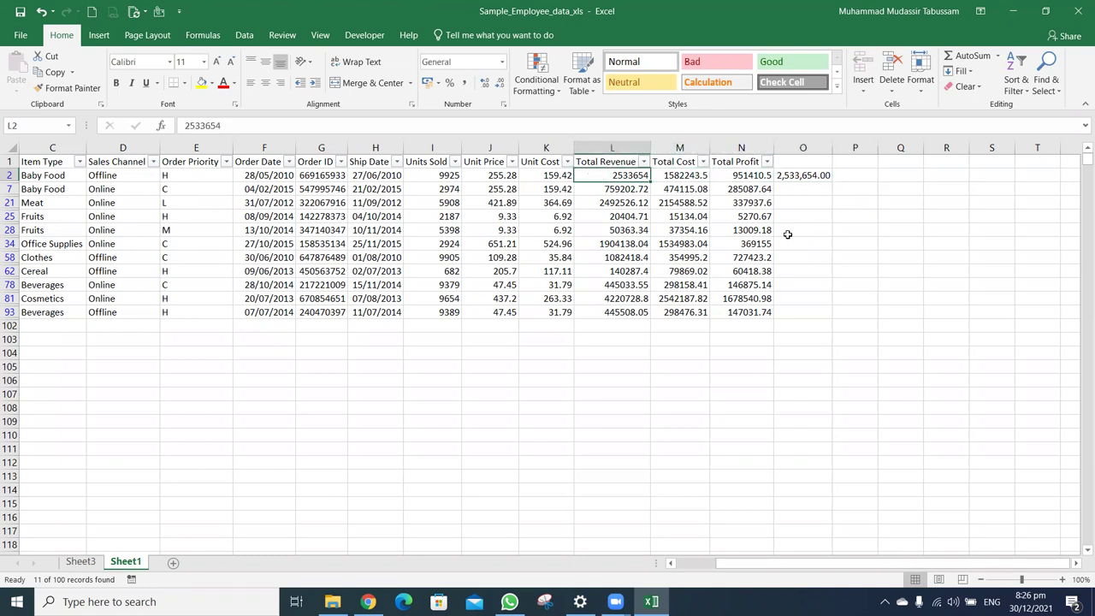
pyautogui.press('Left')
pyautogui.press('Left')
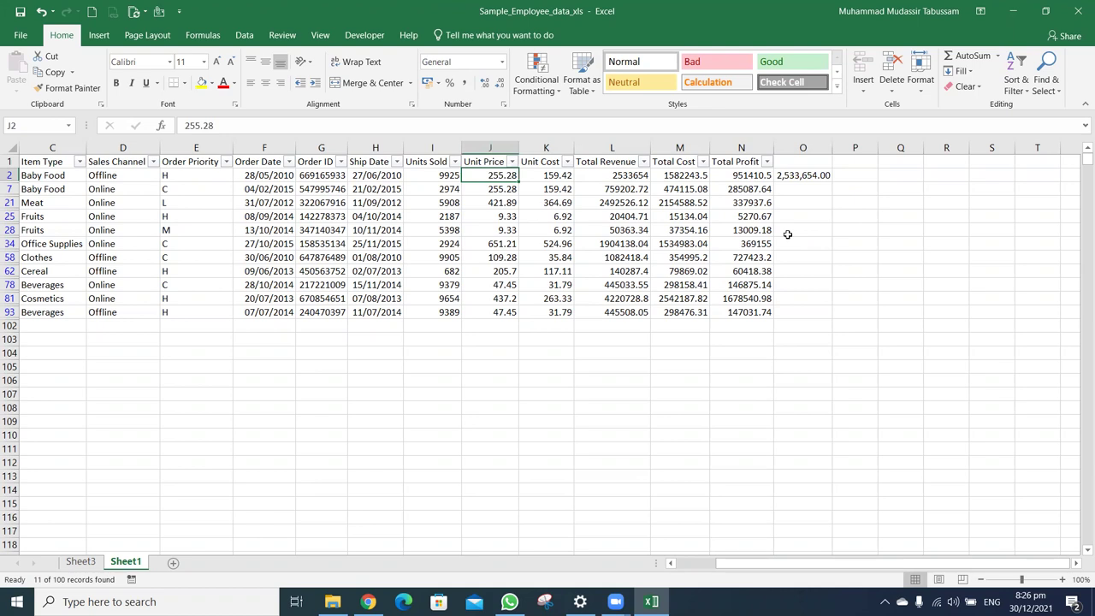
pyautogui.press('Right')
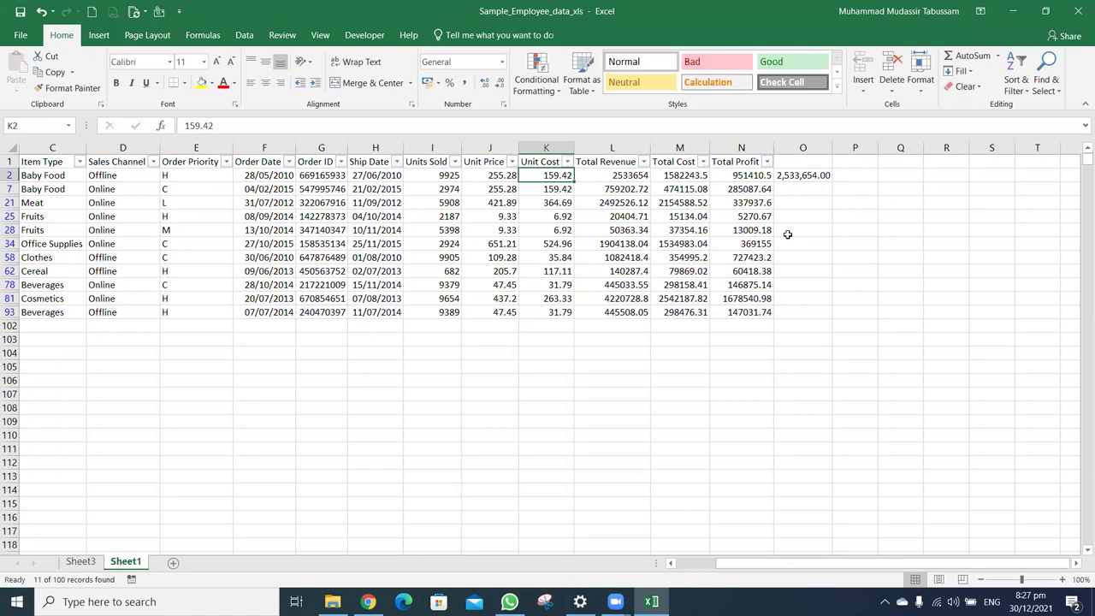
pyautogui.press('Right')
pyautogui.press('Right')
pyautogui.press('Right')
pyautogui.press('Right')
pyautogui.press('Right')
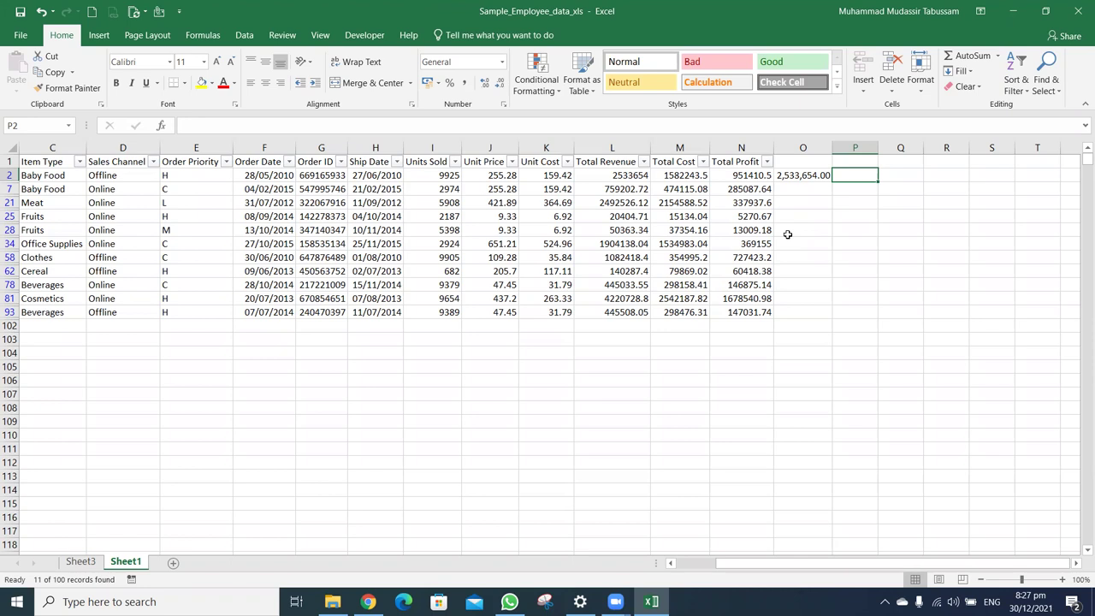
pyautogui.press('Left')
pyautogui.press('Left')
pyautogui.press('Left')
pyautogui.press('Left')
pyautogui.press('Left')
pyautogui.write('*')
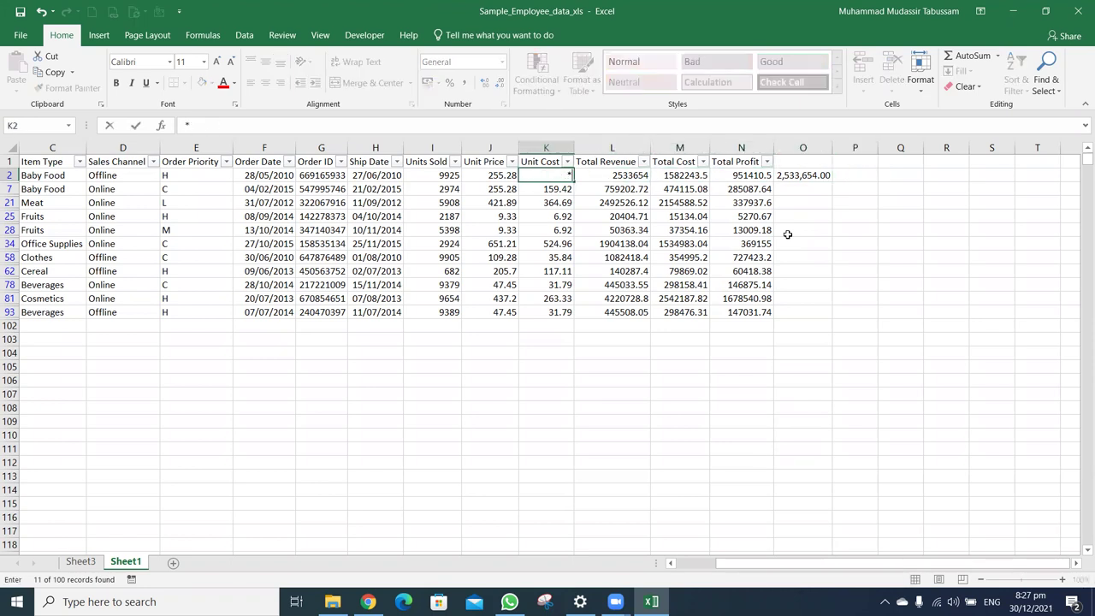
pyautogui.press('Escape')
pyautogui.press('Right')
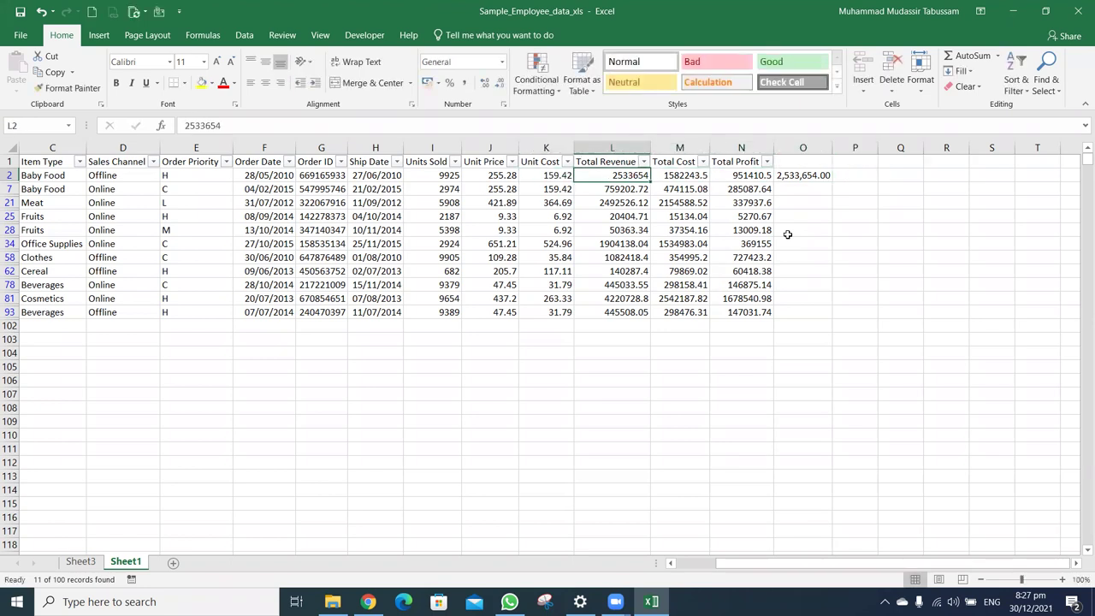
pyautogui.press('Right')
pyautogui.press('Right')
pyautogui.press('Right')
# Enter =I2*K2 in P2 and apply Number format, showing 1,582,243.50
pyautogui.write('=')
pyautogui.press('Left')
pyautogui.press('Left')
pyautogui.press('Left')
pyautogui.press('Left')
pyautogui.press('Left')
pyautogui.press('Left')
pyautogui.press('Left')
pyautogui.write('*')
pyautogui.press('Left')
pyautogui.press('Left')
pyautogui.press('Left')
pyautogui.press('Left')
pyautogui.press('Left')
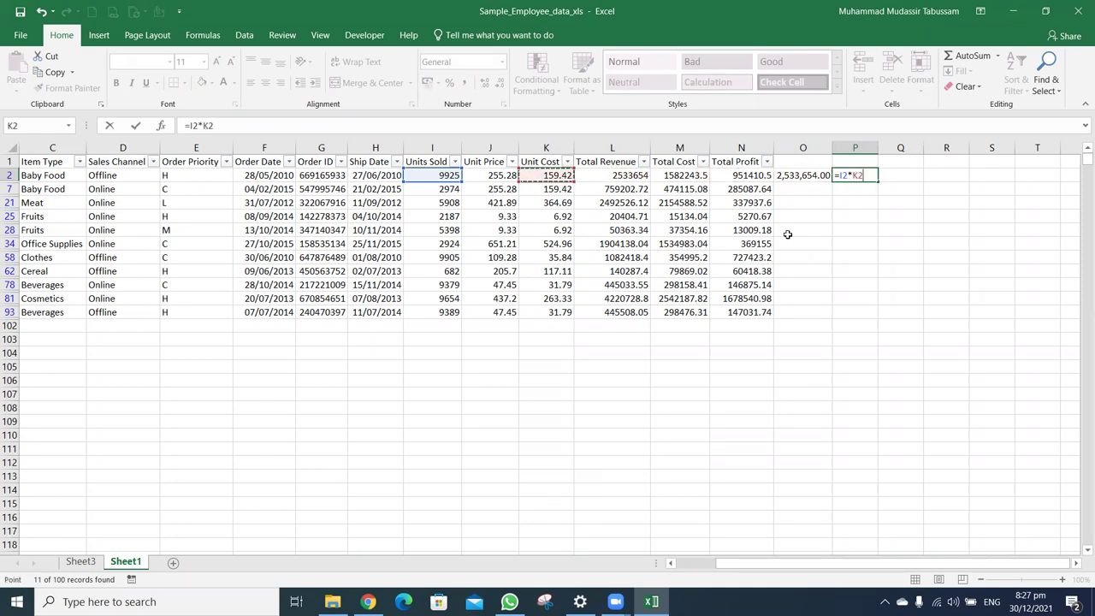
pyautogui.press('Return')
pyautogui.press('Up')
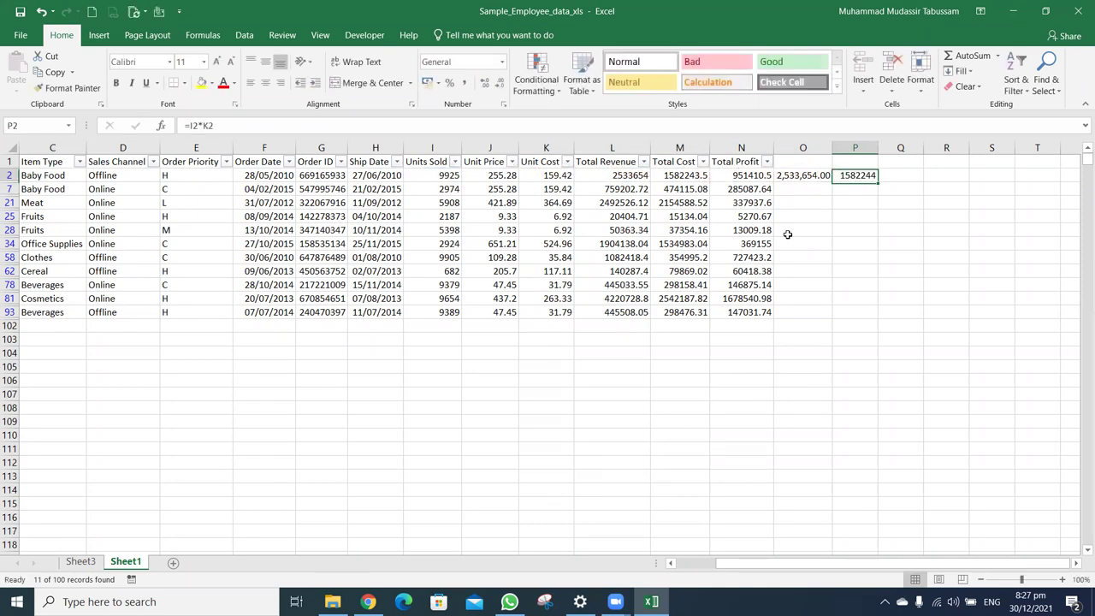
pyautogui.hotkey('ctrl', 'shift', '1')
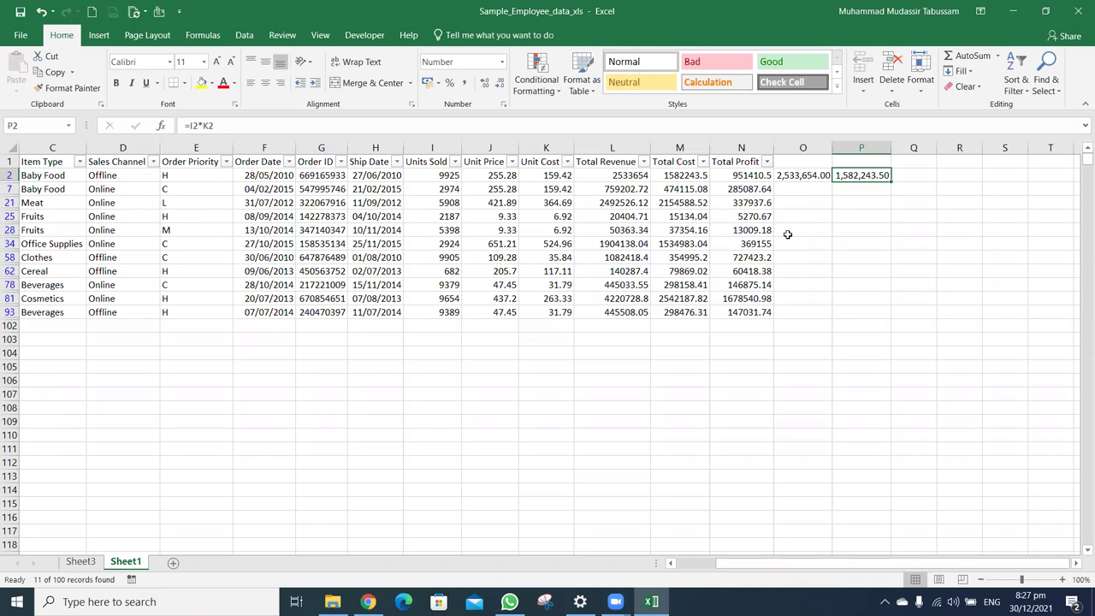
pyautogui.press('F2')
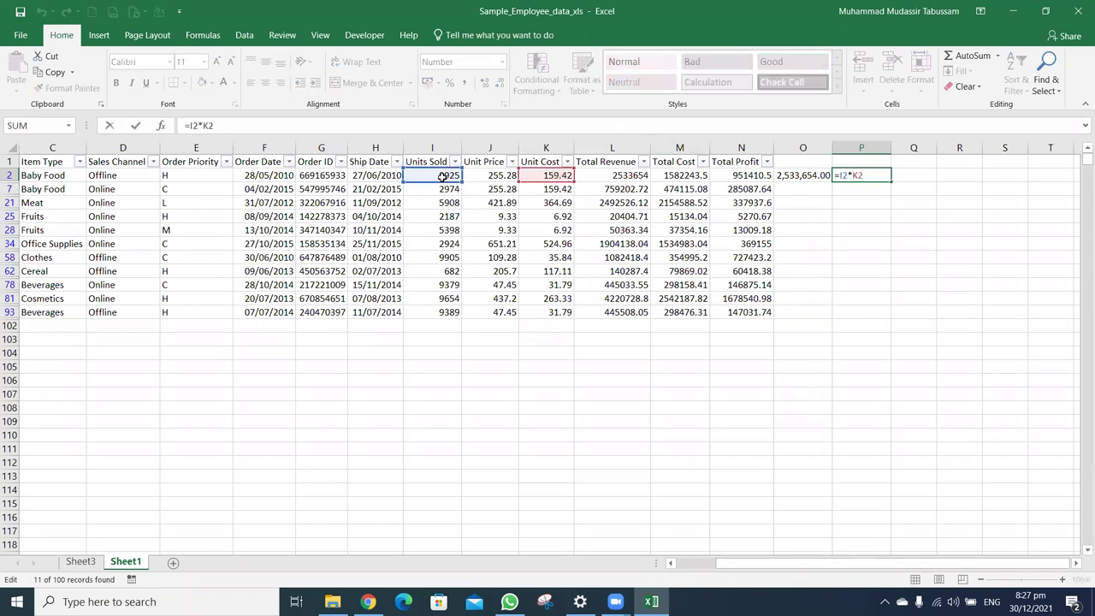
# Confirm P2's formula unchanged and inspect the revenue and cost formulas in O2 and P2
pyautogui.hotkey('ctrl', 'Return')
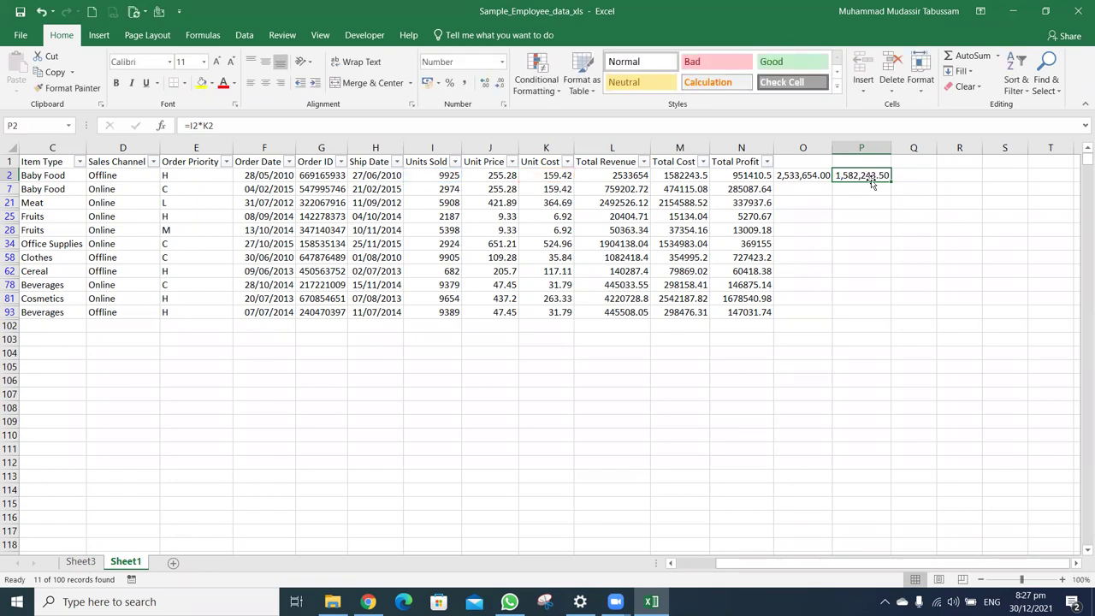
pyautogui.press('Left')
pyautogui.press('Right')
pyautogui.press('Right')
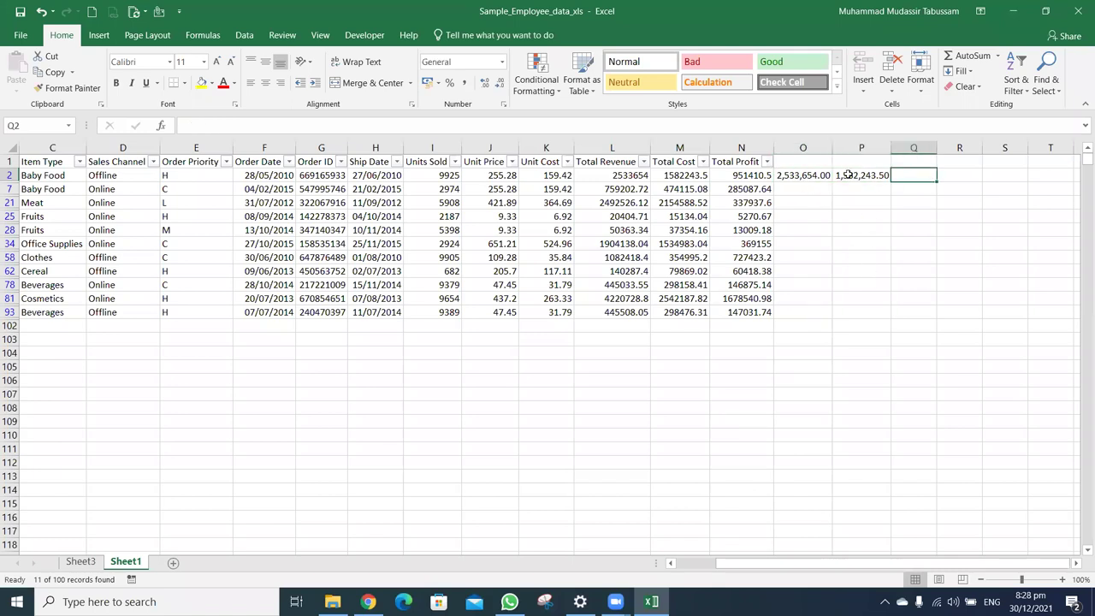
pyautogui.click(866, 172)
pyautogui.click(810, 171)
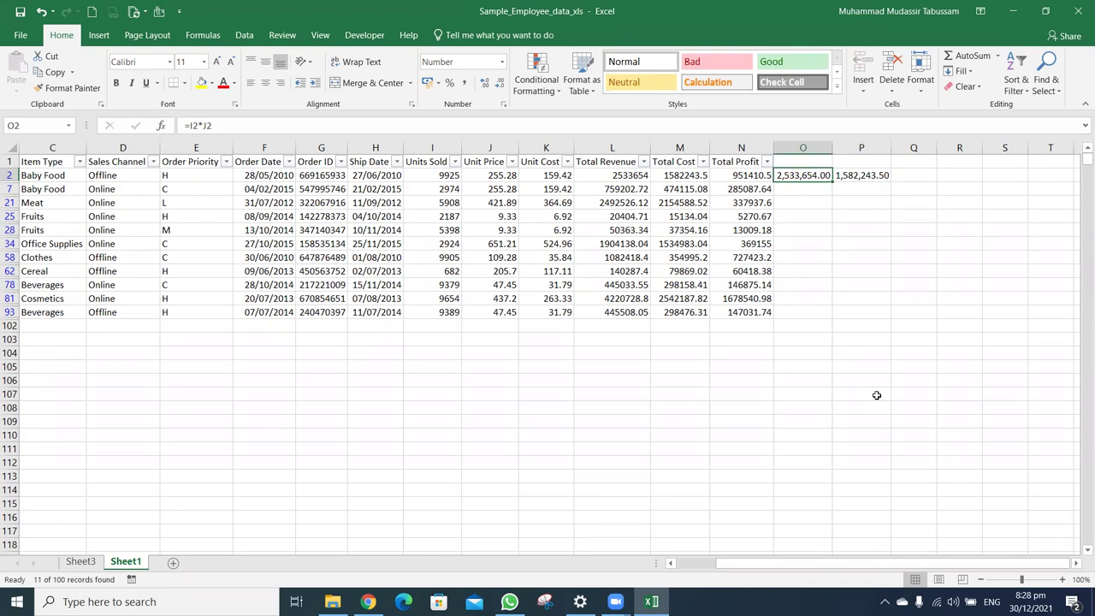
pyautogui.press('Right')
pyautogui.press('Right')
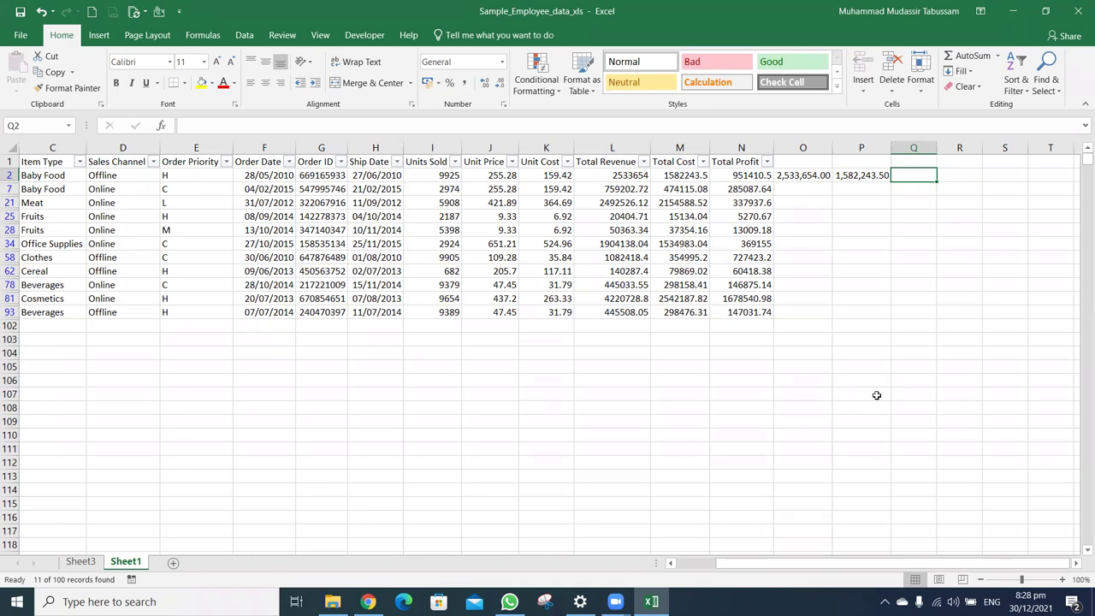
# Enter =O2-P2 in Q2, giving a profit of 951,410.50
pyautogui.write('=')
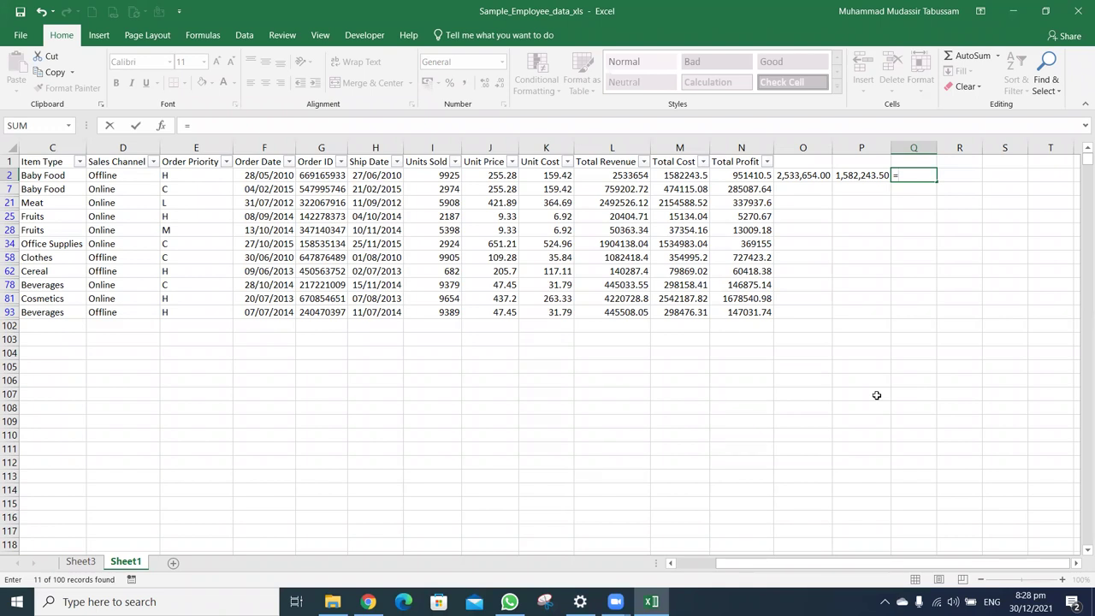
pyautogui.press('Left')
pyautogui.press('Left')
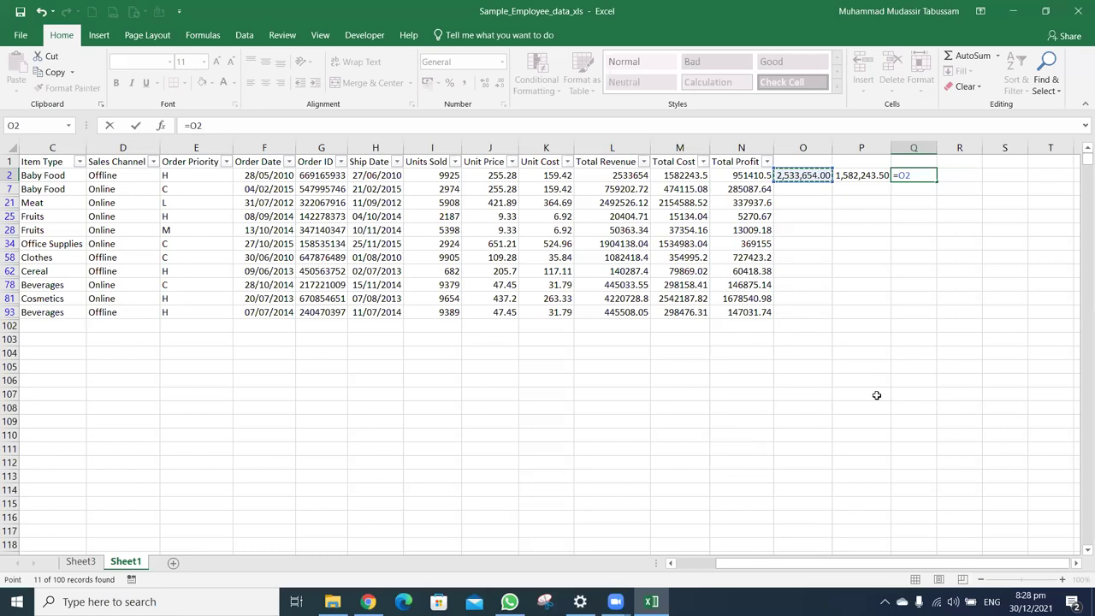
pyautogui.write('-')
pyautogui.press('Left')
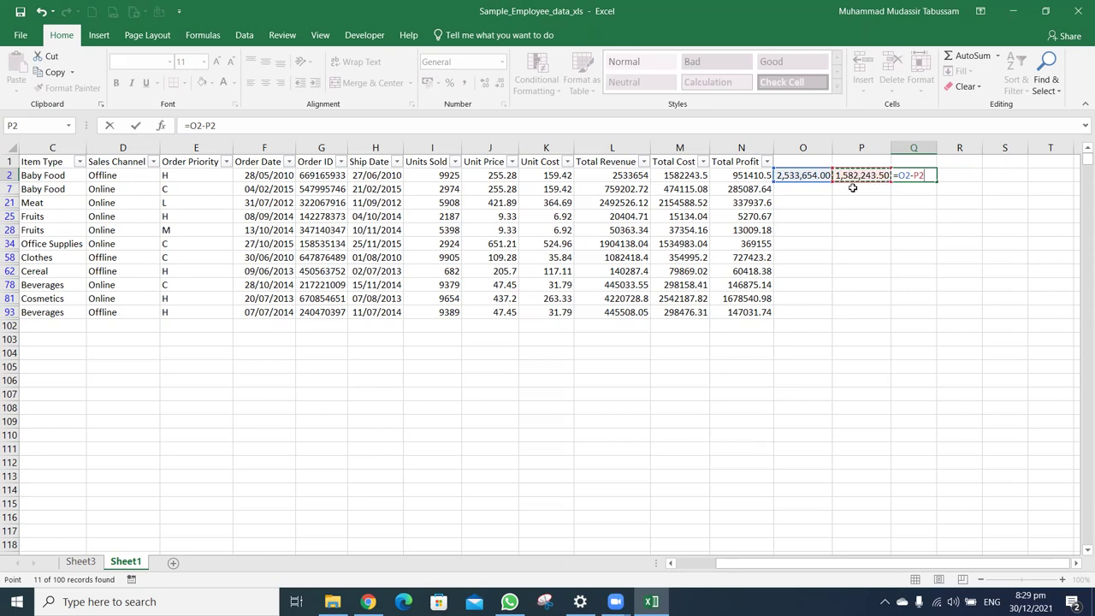
pyautogui.hotkey('ctrl', 'Return')
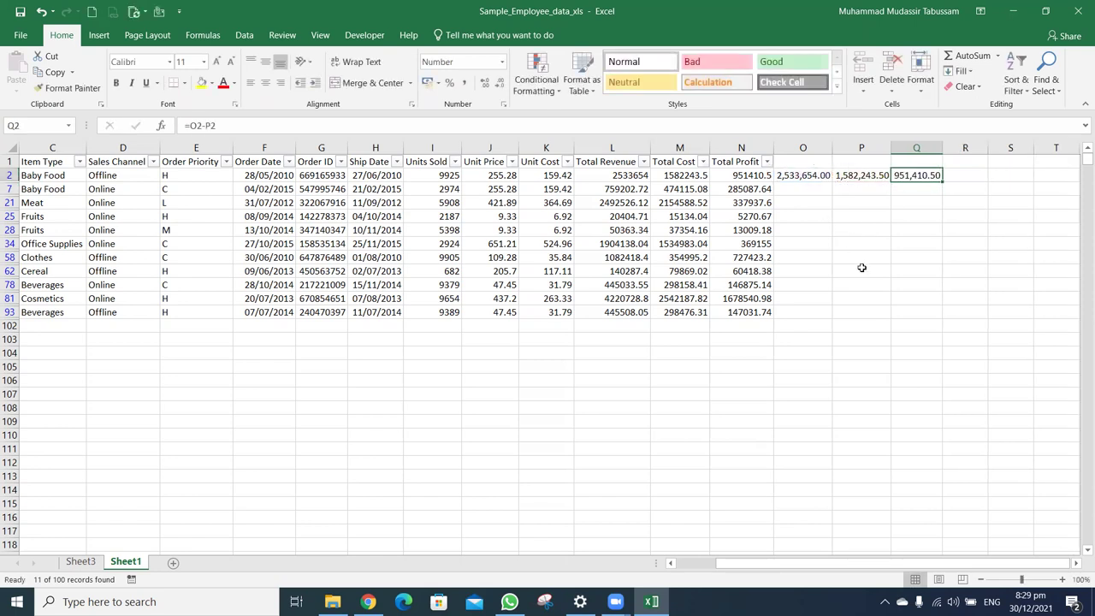
pyautogui.click(854, 175)
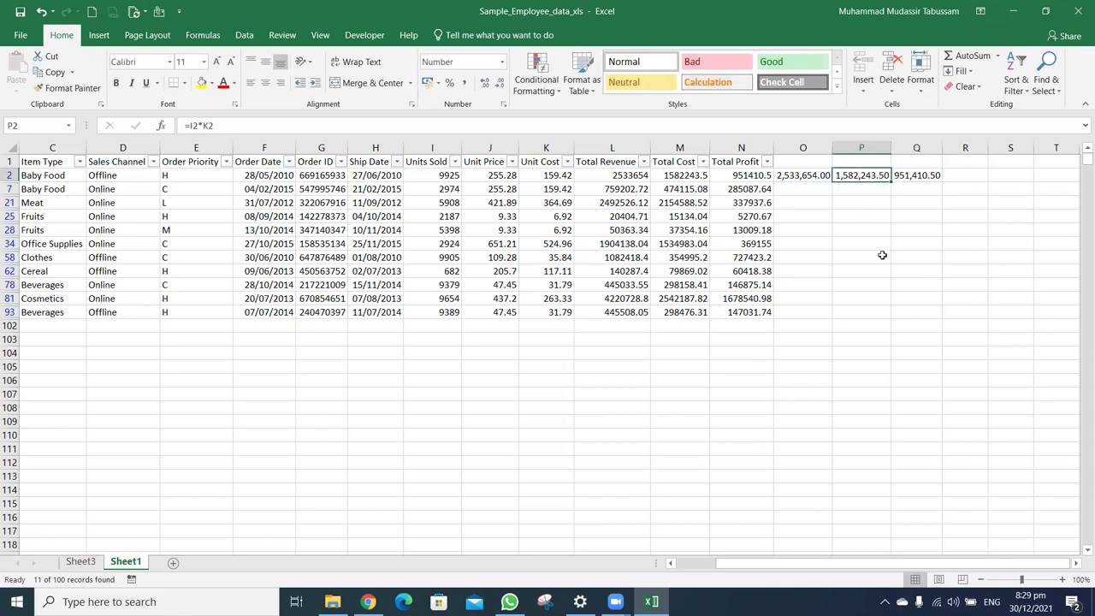
pyautogui.click(797, 177)
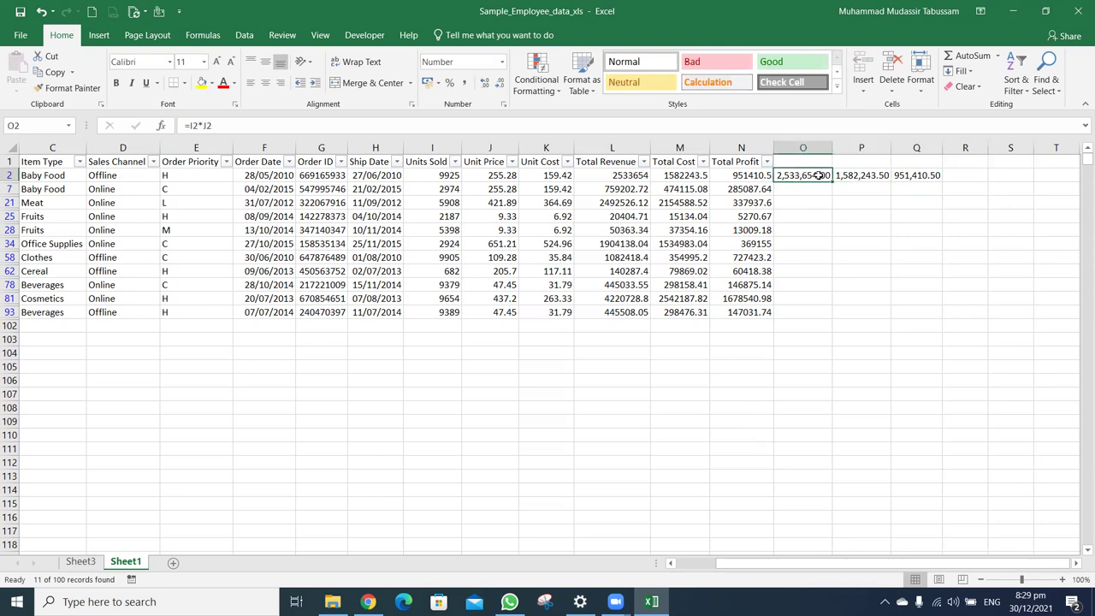
pyautogui.click(910, 176)
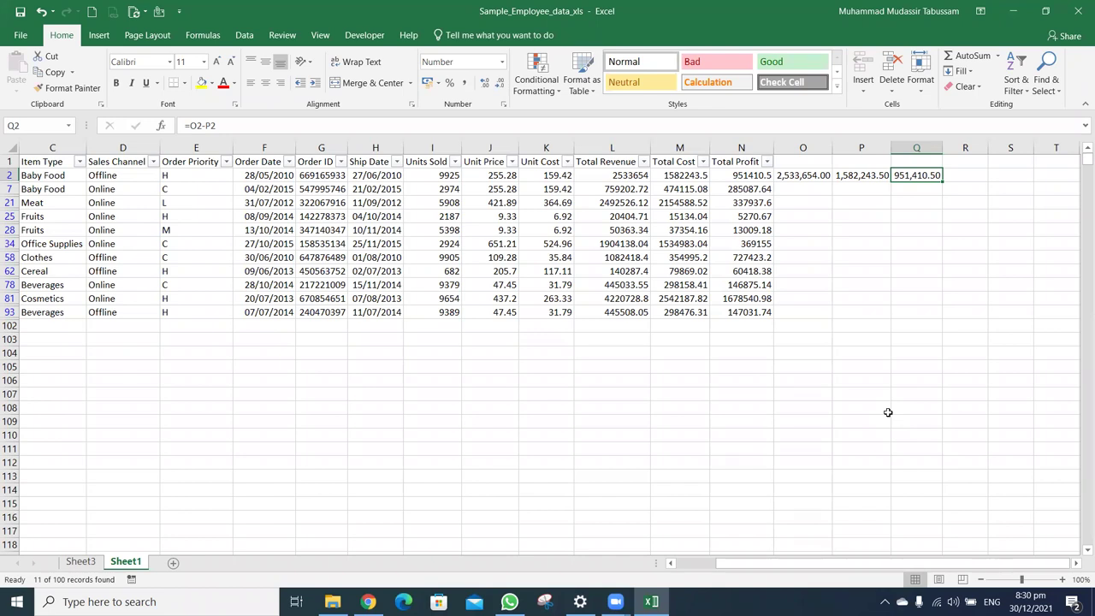
# Enter quantity 1 in P21 and price 1000 in Q21
pyautogui.press('Down')
pyautogui.press('Down')
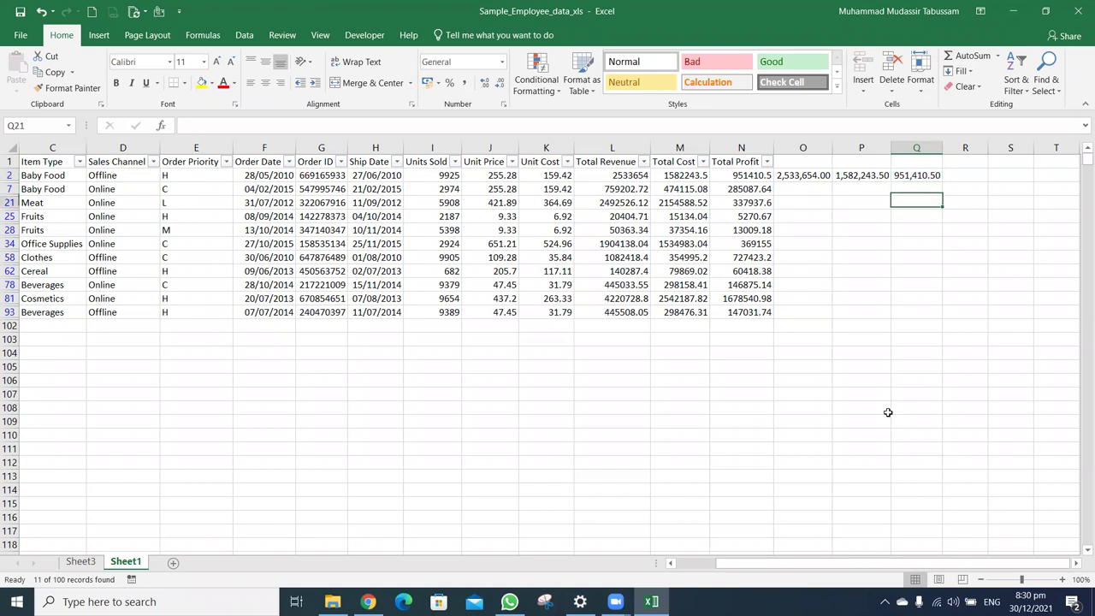
pyautogui.press('Left')
pyautogui.write('1000')
pyautogui.press('Return')
pyautogui.press('Up')
pyautogui.press('Left')
pyautogui.press('Right')
pyautogui.hotkey('ctrl', 'c')
pyautogui.press('Right')
pyautogui.press('Return')
pyautogui.press('Left')
pyautogui.write('1')
pyautogui.press('Return')
pyautogui.press('Up')
pyautogui.press('Right')
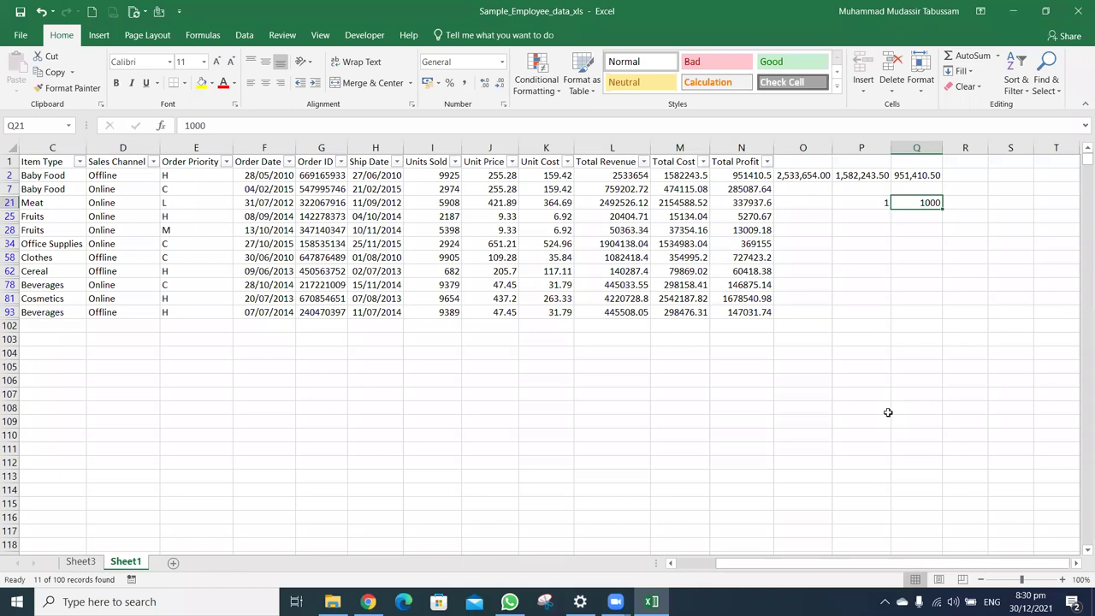
pyautogui.press('Left')
# Put 10 in P25 and =P25*Q21 in Q25, labelled Cost and formatted as 10,000.00
pyautogui.press('Down')
pyautogui.write('10')
pyautogui.press('Right')
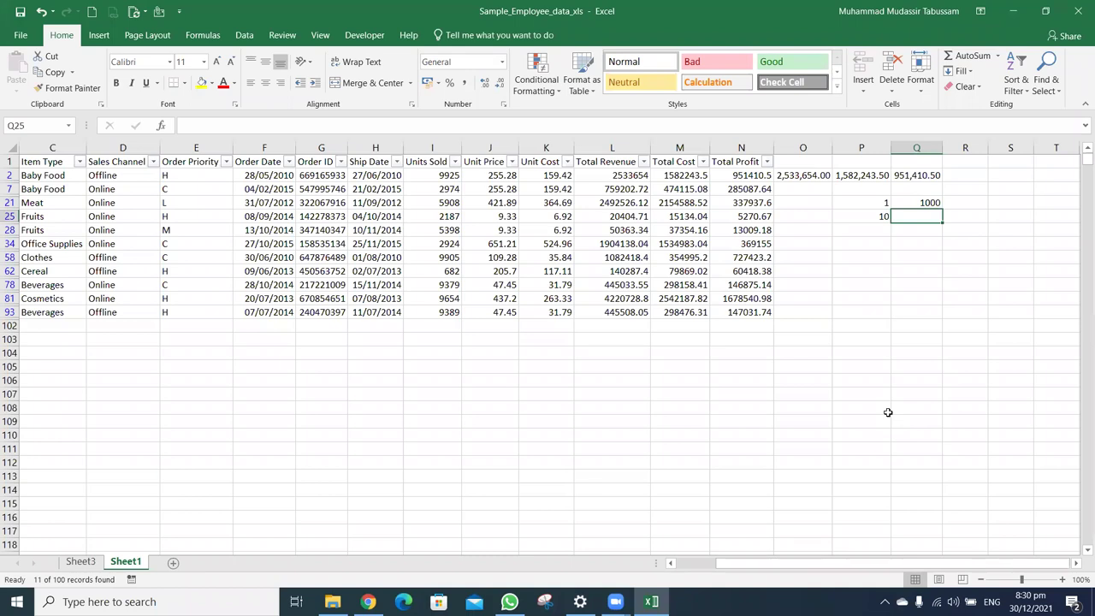
pyautogui.write('=')
pyautogui.press('Left')
pyautogui.write('*')
pyautogui.press('Up')
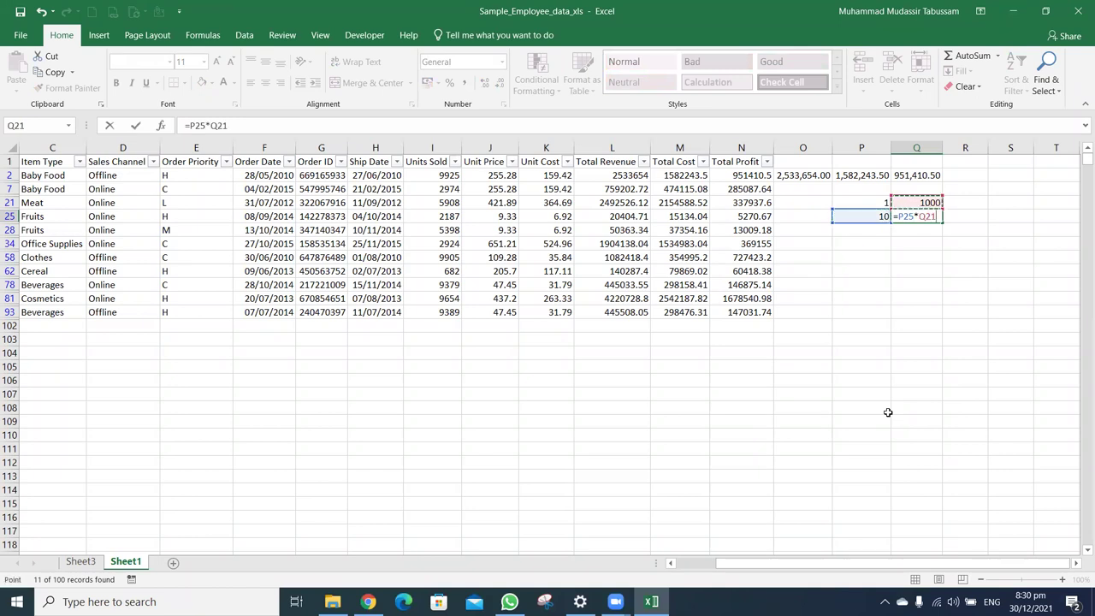
pyautogui.press('Return')
pyautogui.press('Up')
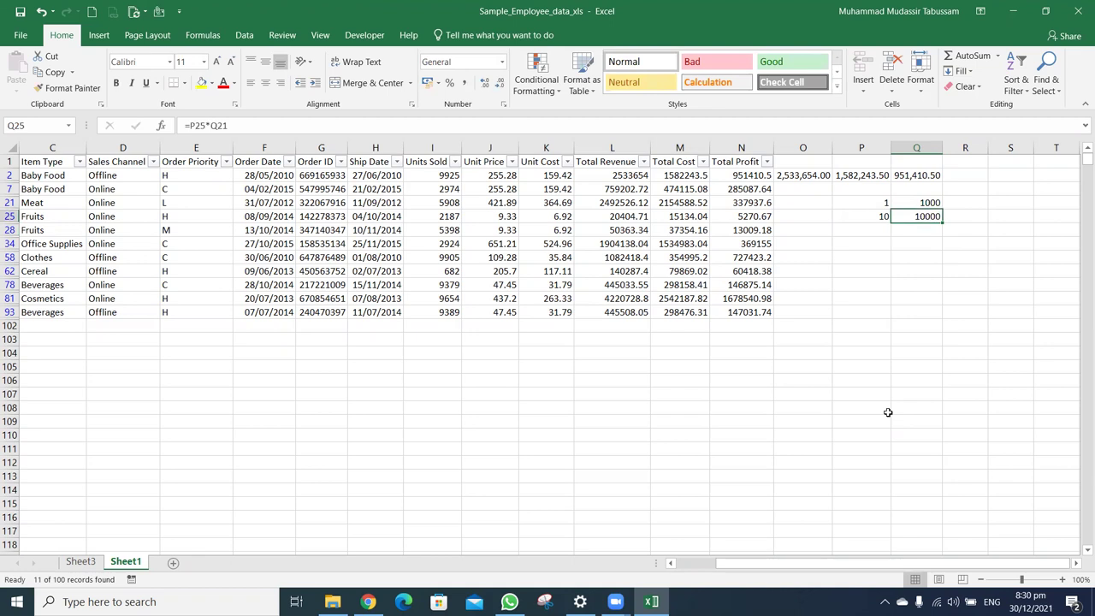
pyautogui.press('Right')
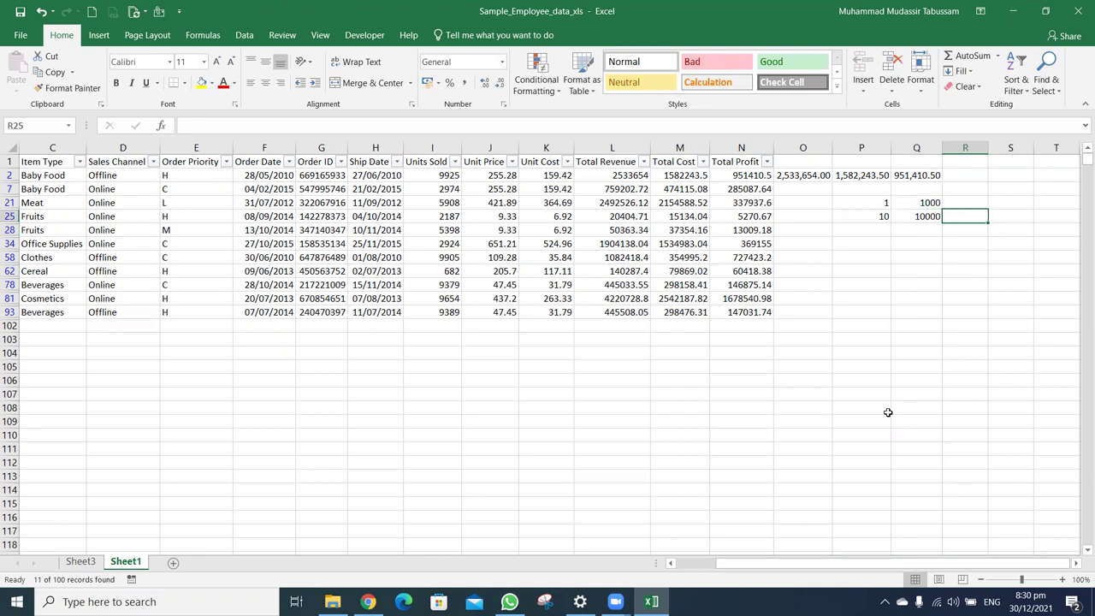
pyautogui.write('Cost')
pyautogui.press('Return')
pyautogui.press('Up')
pyautogui.press('Left')
pyautogui.hotkey('ctrl', 'shift', '1')
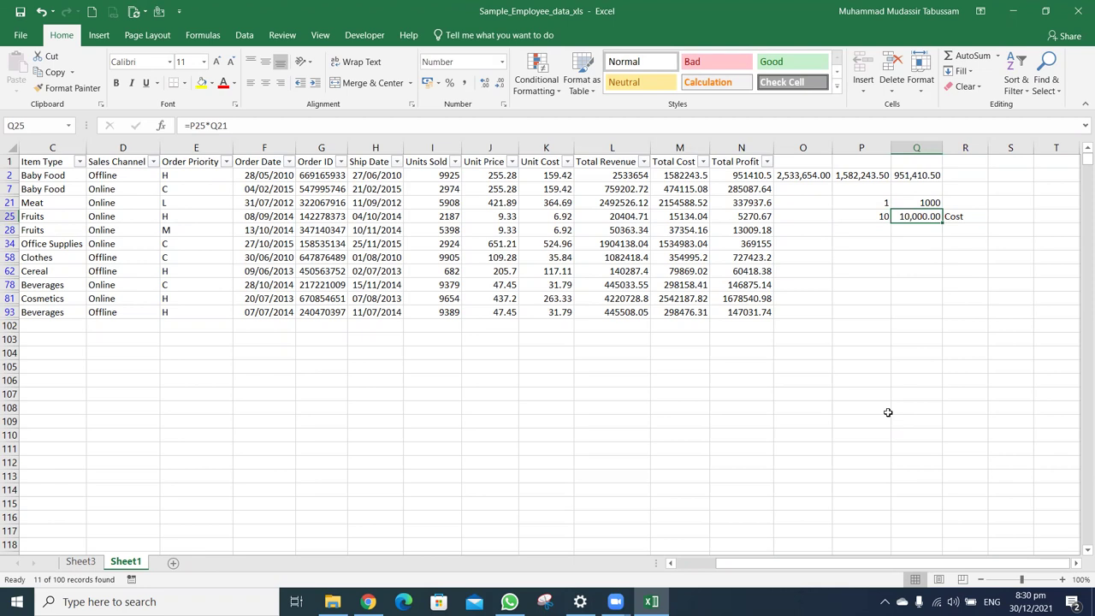
# Enter quantity 1 in P28 and price 1500 in Q28
pyautogui.press('Down')
pyautogui.press('Left')
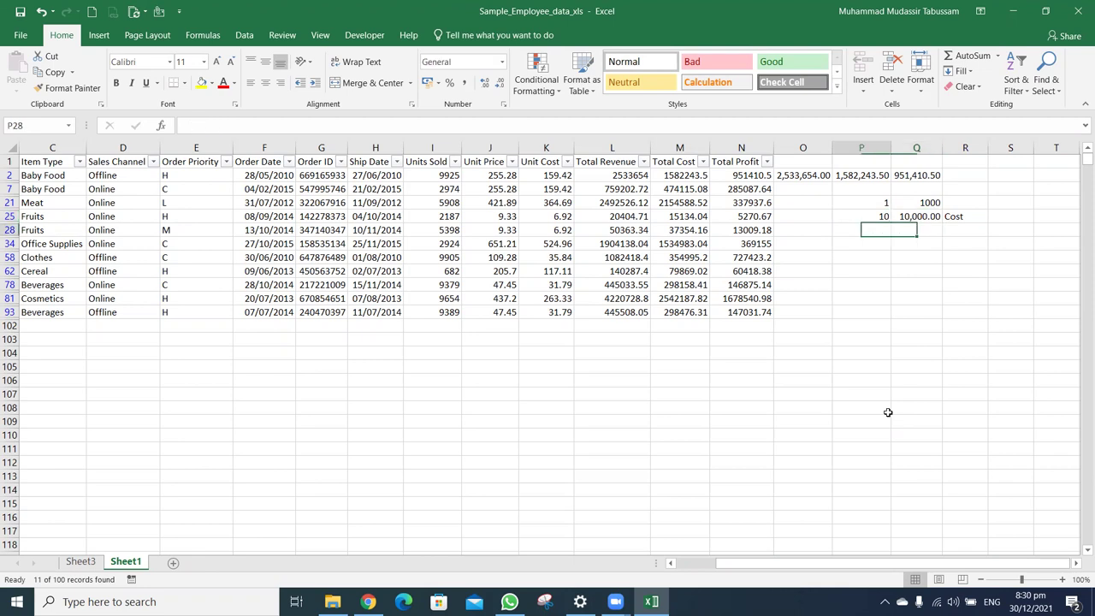
pyautogui.write('1')
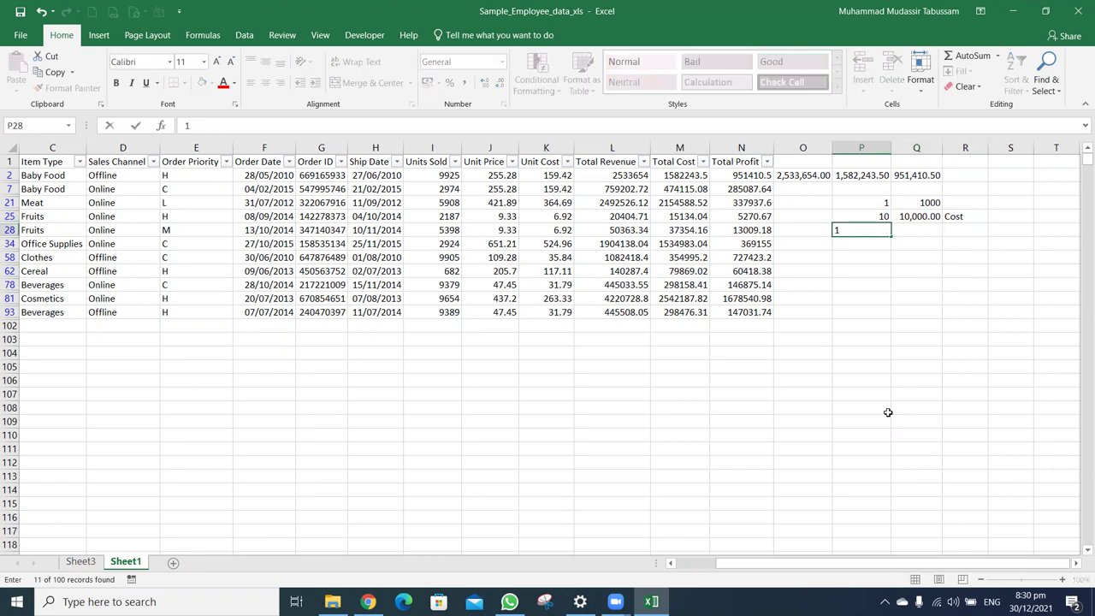
pyautogui.press('Tab')
pyautogui.write('1500')
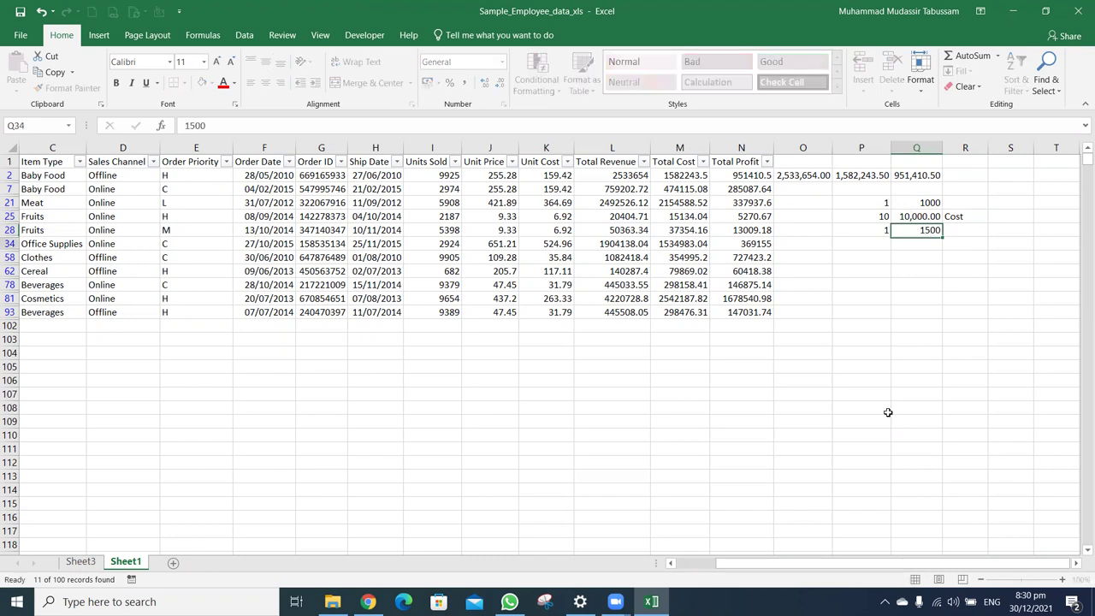
pyautogui.press('Return')
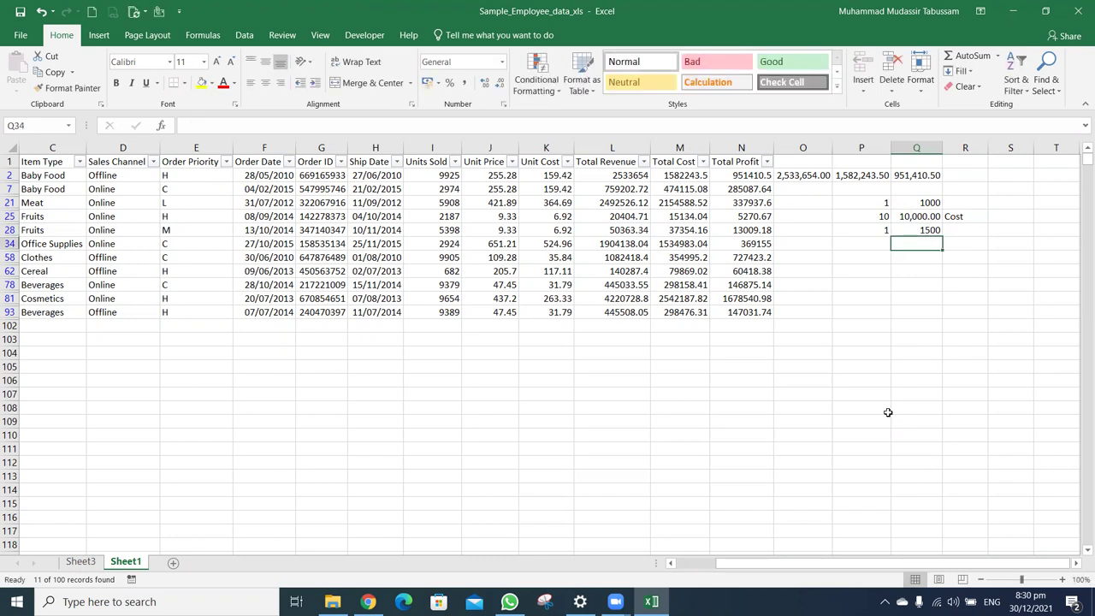
# Enter 10 in P34 and =P34*Q28 in Q34, giving 15000
pyautogui.press('Left')
pyautogui.write('10')
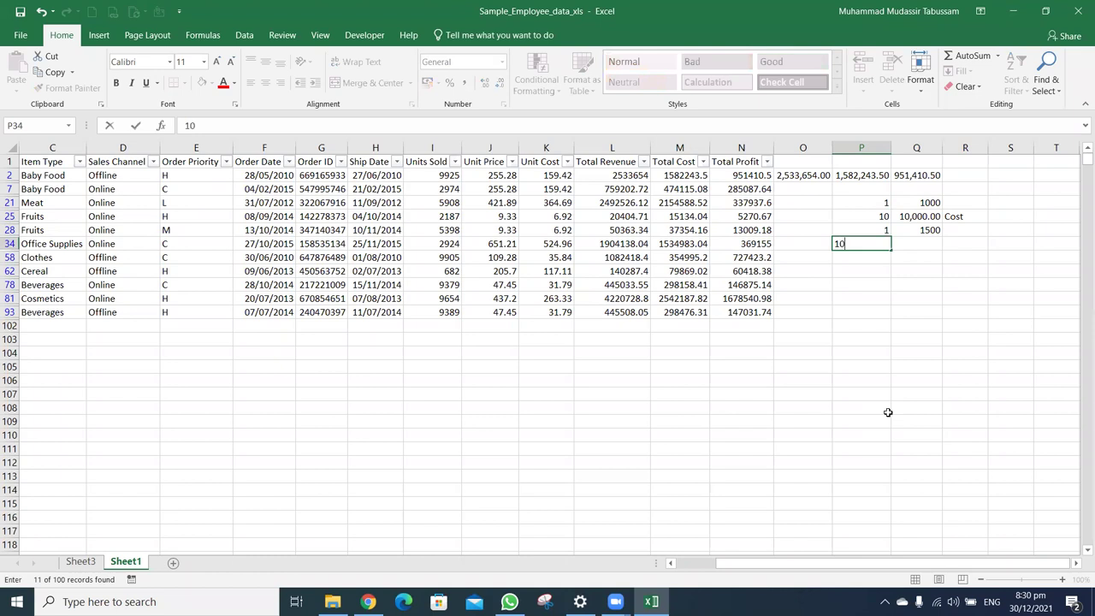
pyautogui.press('Tab')
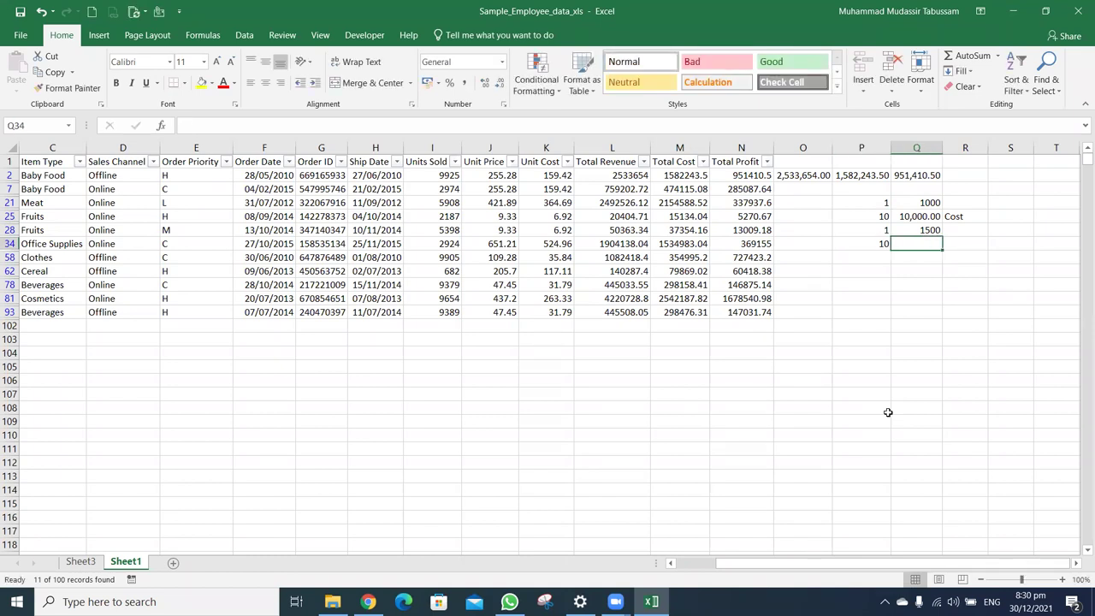
pyautogui.write('=')
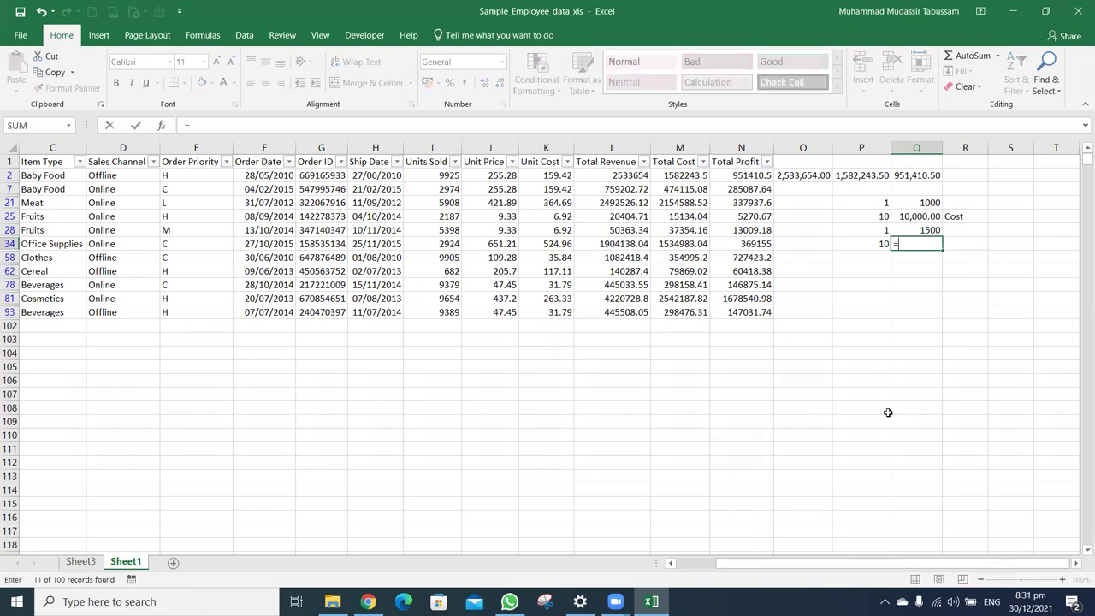
pyautogui.press('Left')
pyautogui.write('*')
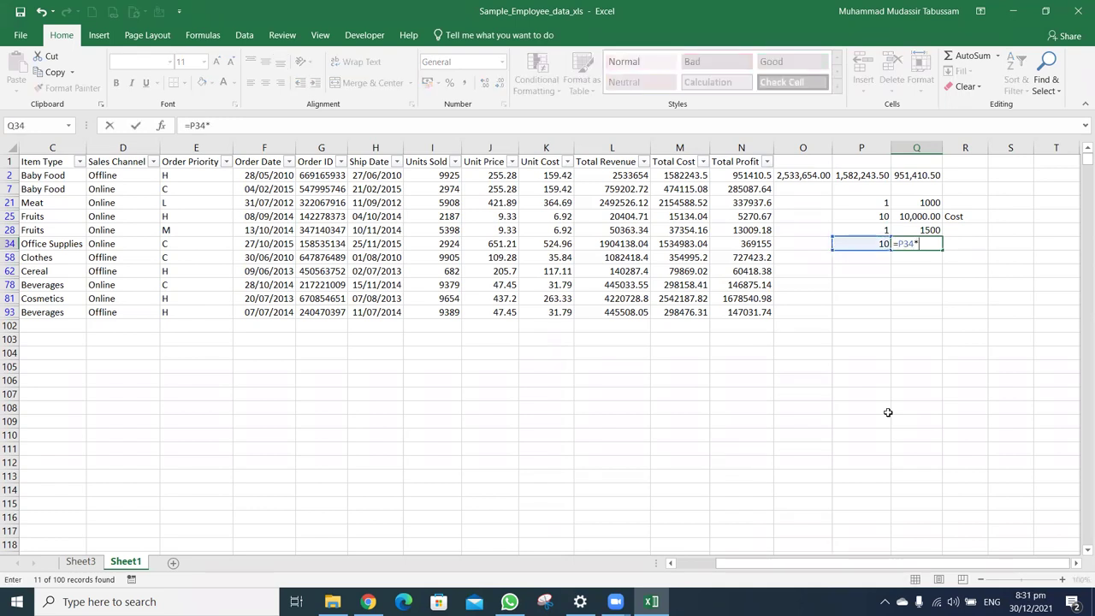
pyautogui.press('Up')
pyautogui.press('Return')
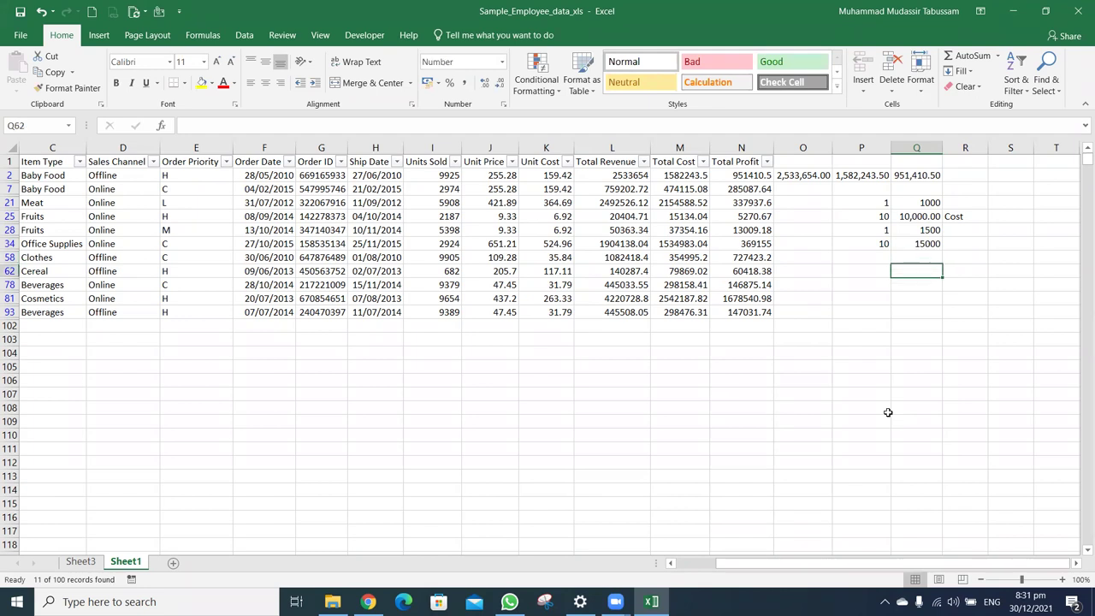
pyautogui.press('Up')
pyautogui.press('Up')
# Format Q34 as a number with two decimals so it shows 15,000.00
pyautogui.hotkey('ctrl', 'shift', '1')
pyautogui.press('Down')
pyautogui.press('Down')
pyautogui.write('=')
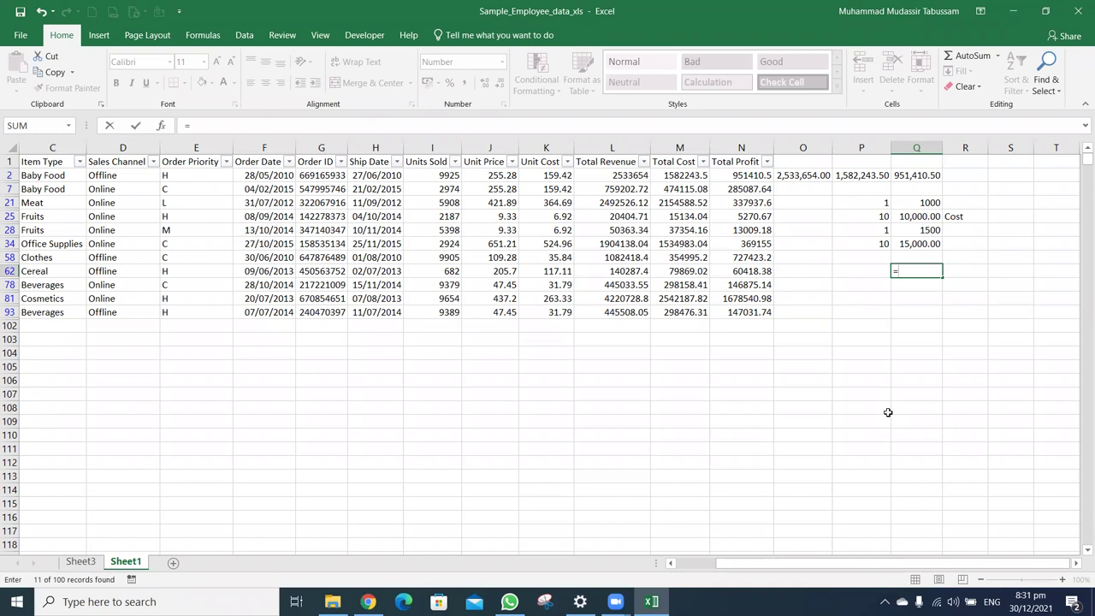
pyautogui.press('Escape')
pyautogui.press('Up')
pyautogui.press('Up')
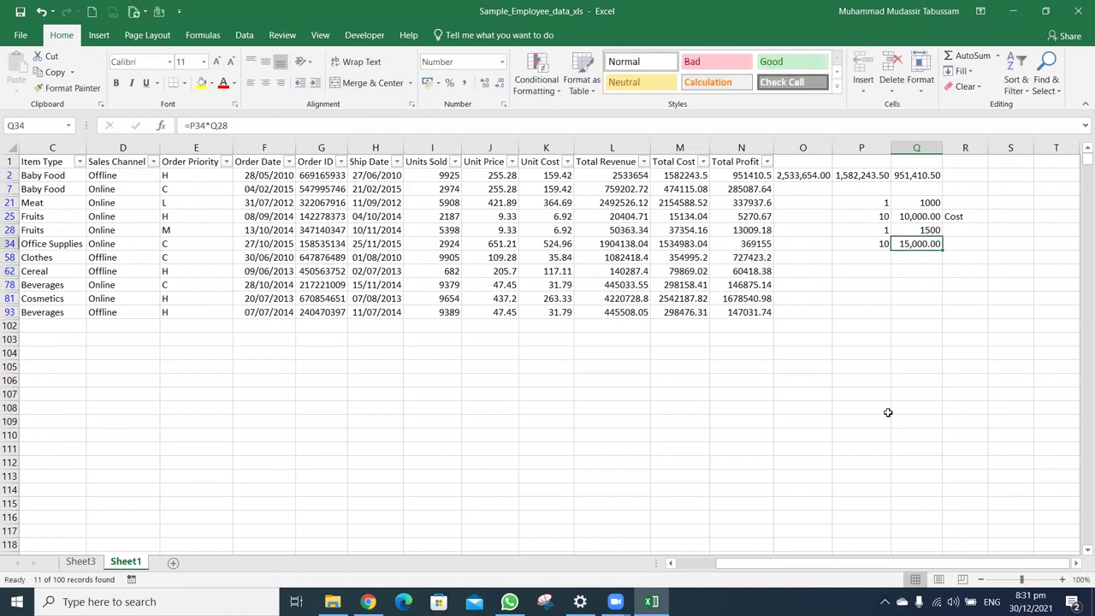
# Enter =Q34-Q25 in Q62 by arrow-key referencing, giving 5,000.00
pyautogui.press('Up')
pyautogui.press('Up')
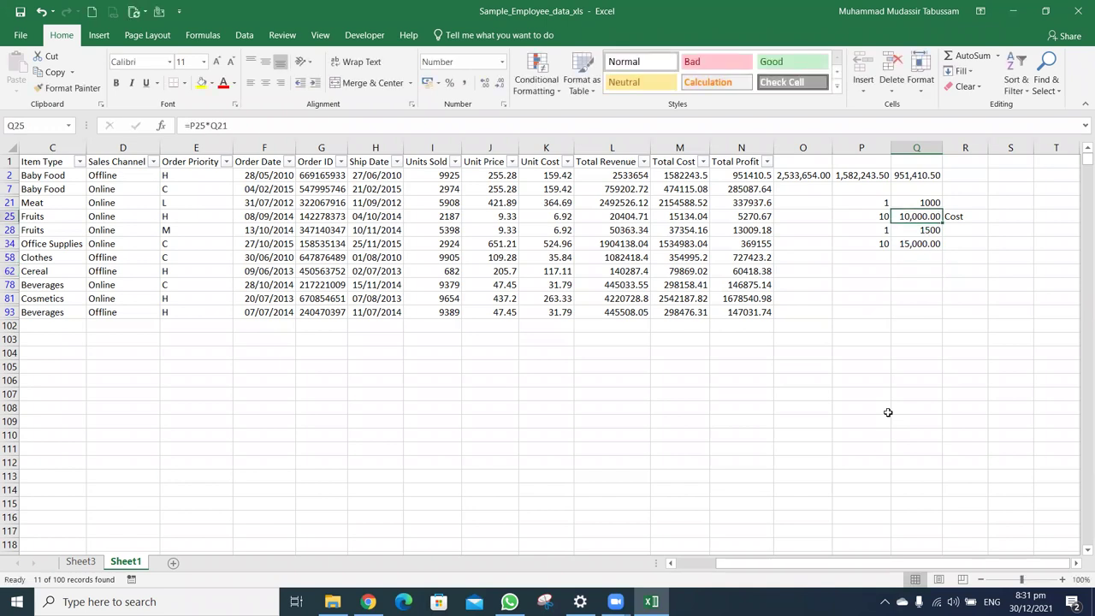
pyautogui.press('Down')
pyautogui.press('Down')
pyautogui.press('Down')
pyautogui.press('Down')
pyautogui.write('=')
pyautogui.press('Up')
pyautogui.press('Up')
pyautogui.write('-')
pyautogui.press('Up')
pyautogui.press('Up')
pyautogui.press('Up')
pyautogui.press('Up')
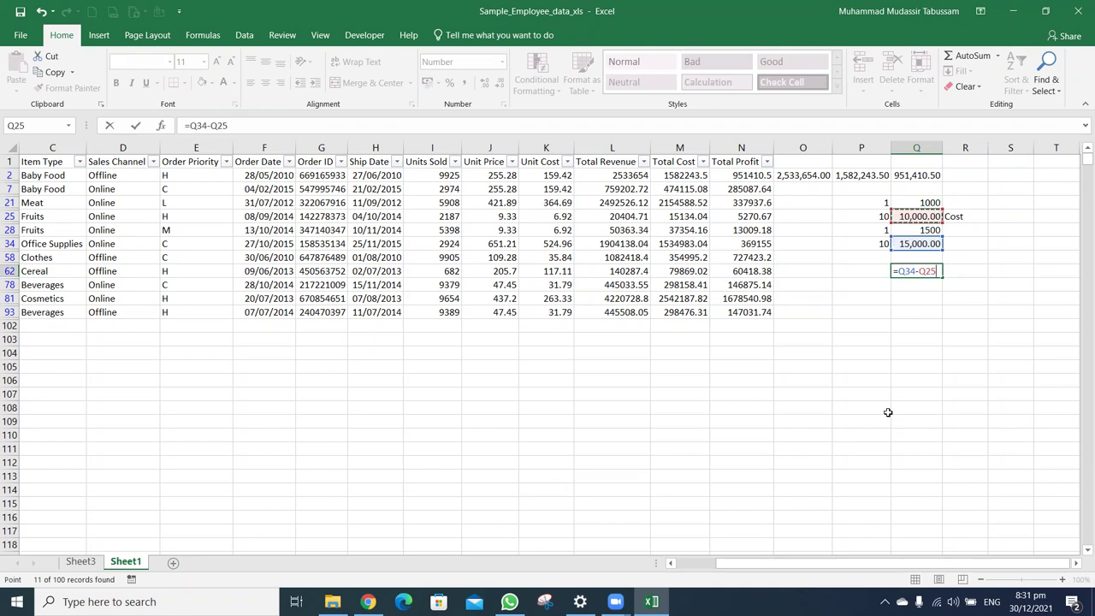
pyautogui.press('Return')
pyautogui.press('Up')
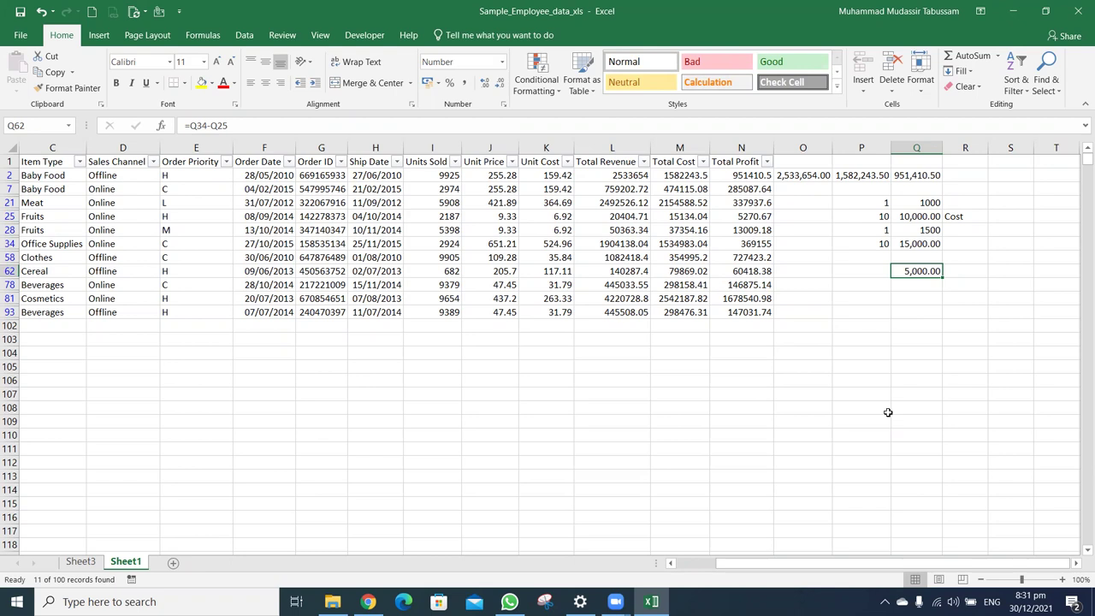
pyautogui.press('Up')
pyautogui.press('Up')
pyautogui.press('Up')
pyautogui.press('Up')
pyautogui.press('Up')
pyautogui.press('Left')
pyautogui.press('Left')
pyautogui.press('Left')
pyautogui.press('Left')
pyautogui.press('Left')
pyautogui.press('Left')
pyautogui.press('Left')
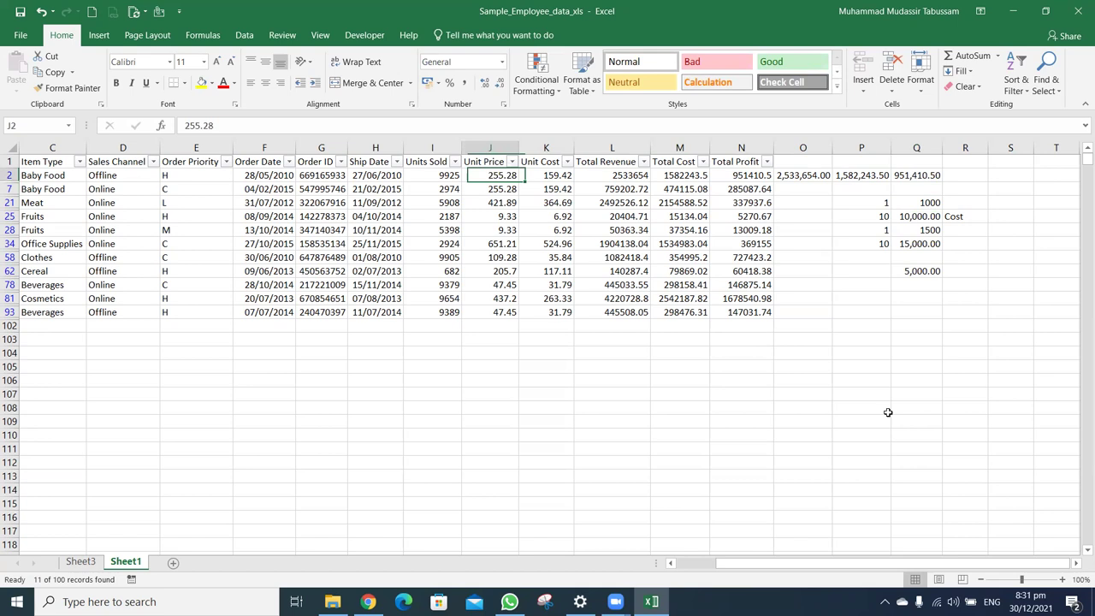
pyautogui.press('Left')
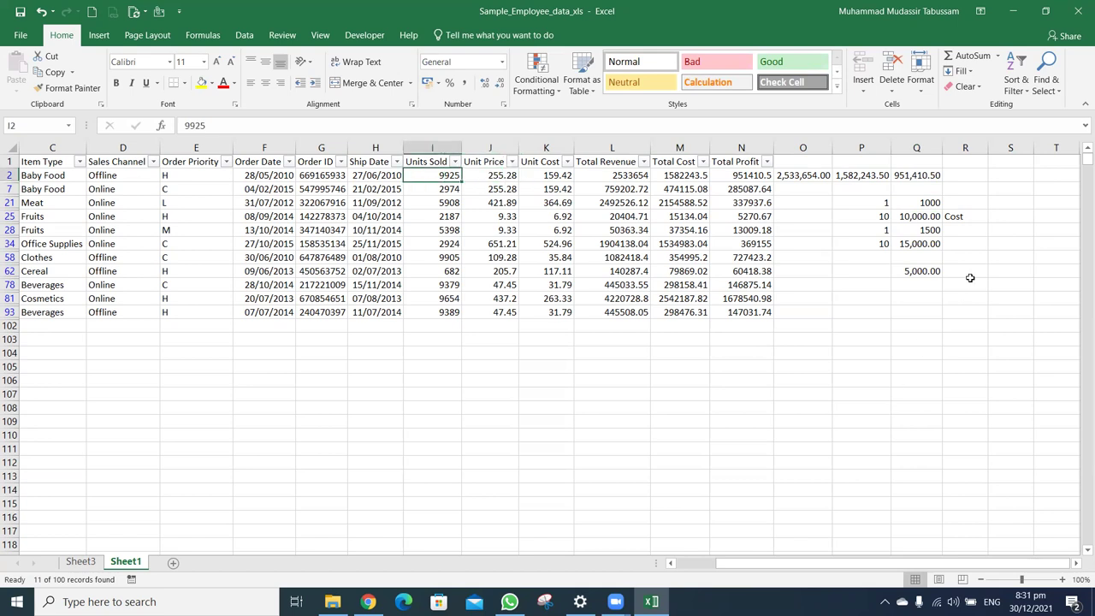
# Compare the scratch values in P25 and Q21 with Units Sold and Unit Price in row 2
pyautogui.click(875, 217)
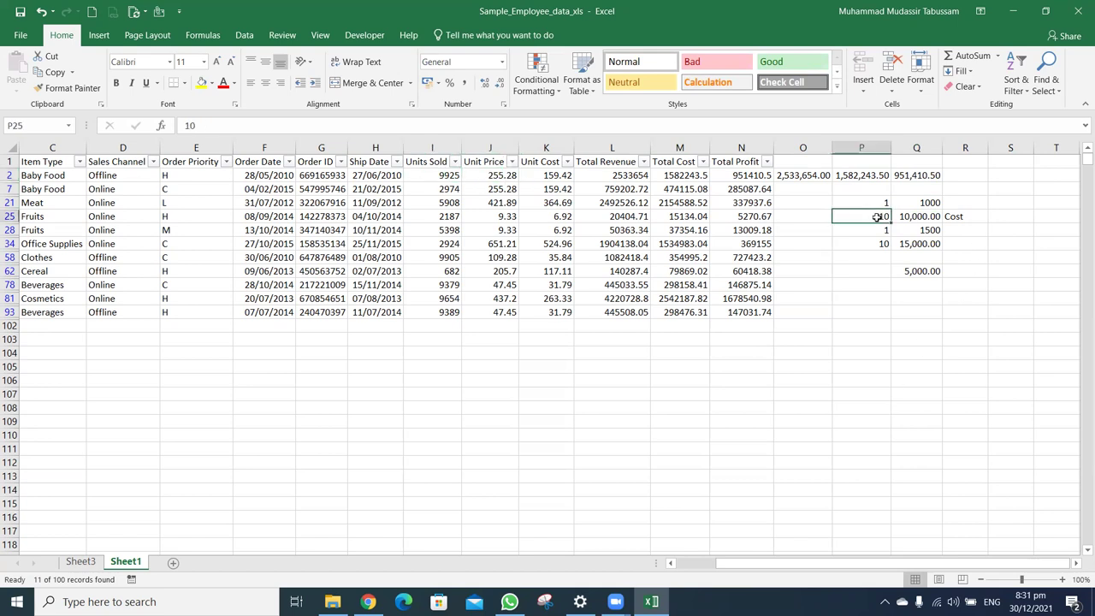
pyautogui.click(445, 175)
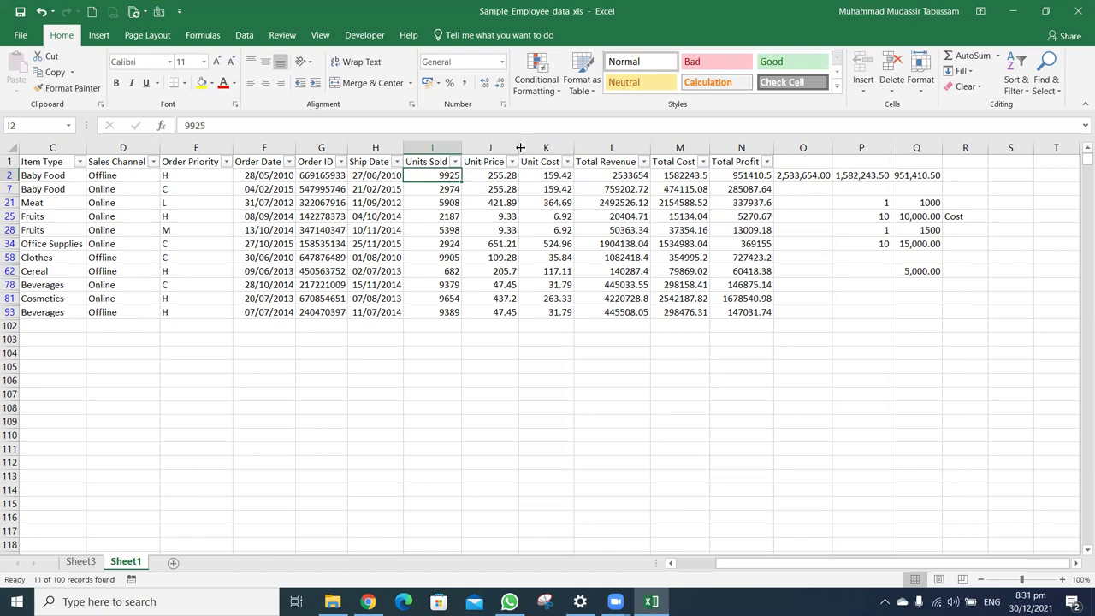
pyautogui.click(921, 203)
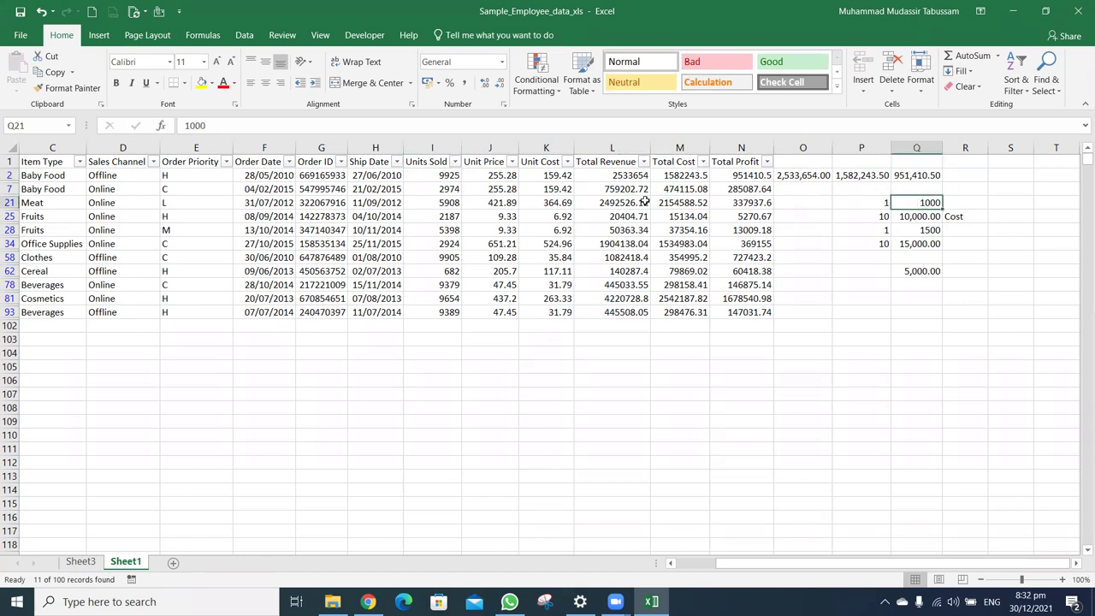
pyautogui.click(493, 165)
pyautogui.click(498, 178)
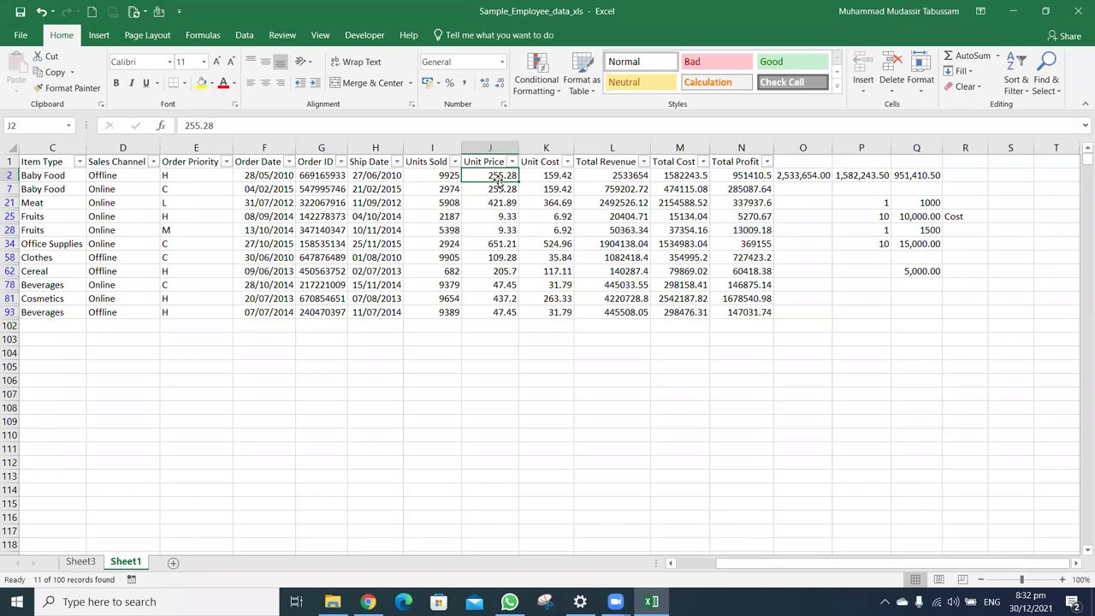
pyautogui.click(884, 217)
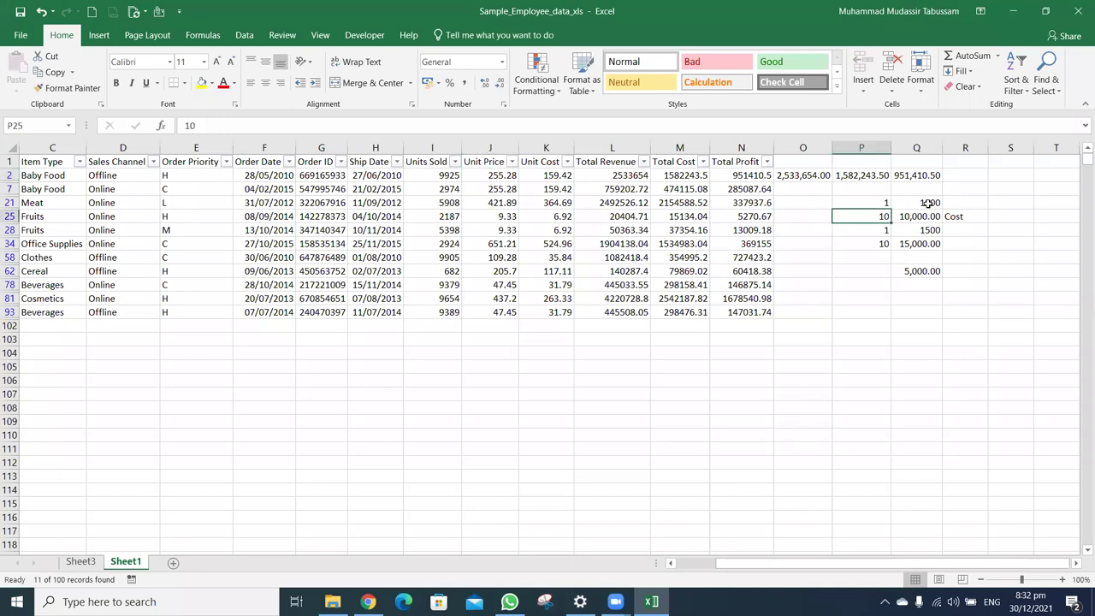
pyautogui.click(928, 203)
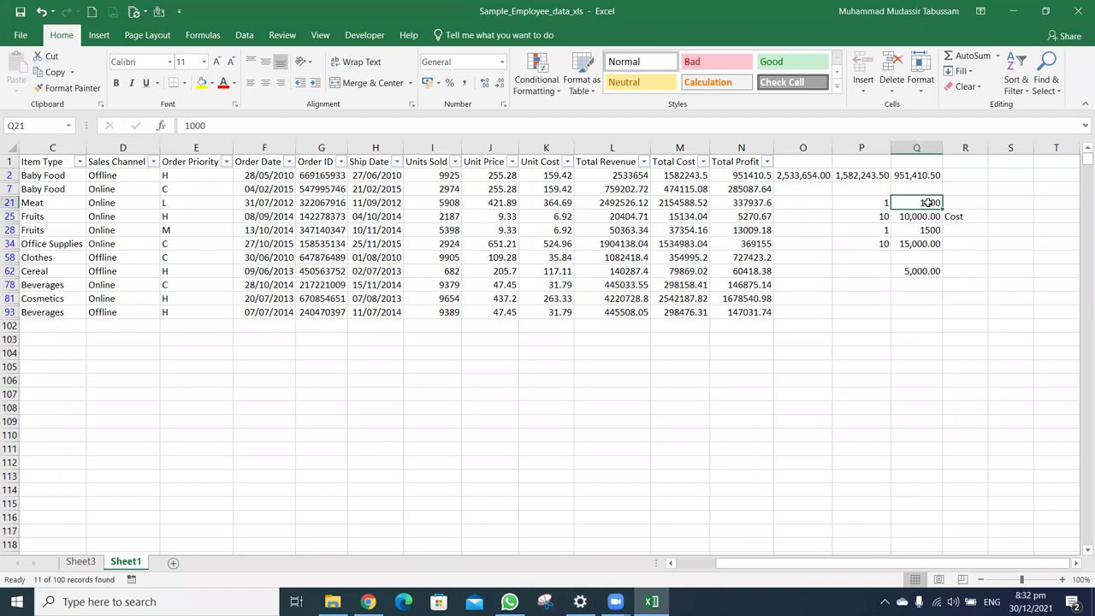
pyautogui.click(509, 175)
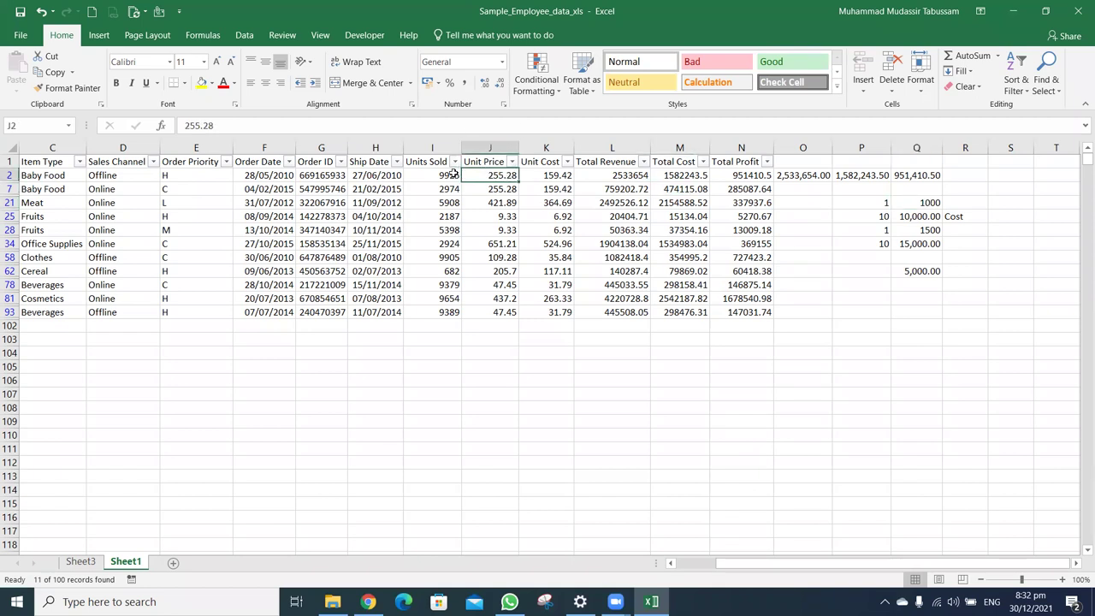
pyautogui.click(453, 173)
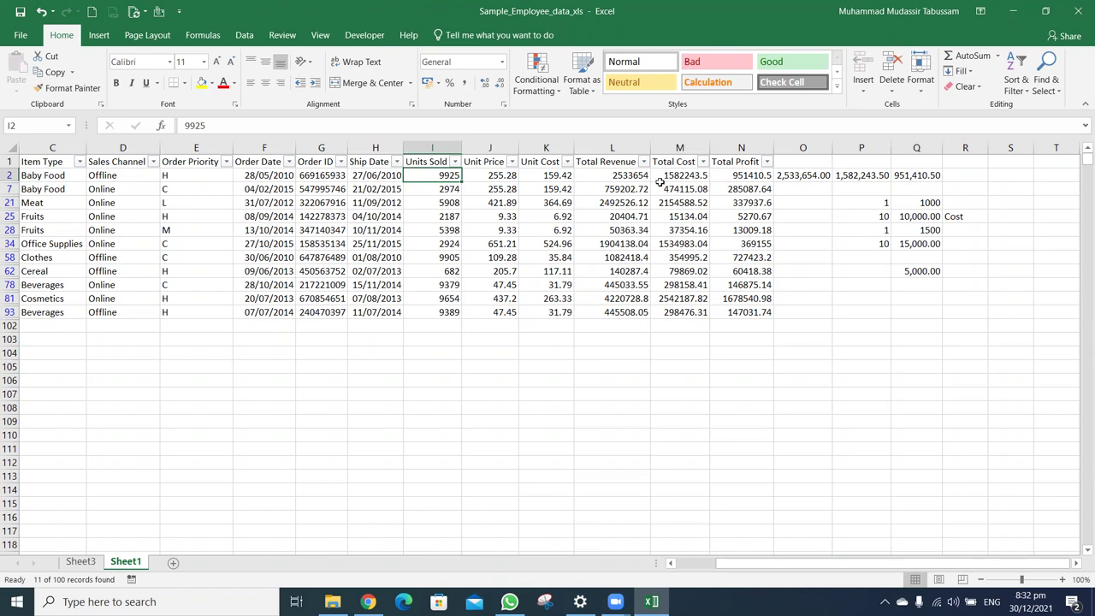
# Review row 2's Units Sold, Unit Cost, Total Revenue, Total Cost and Total Profit values
pyautogui.click(633, 175)
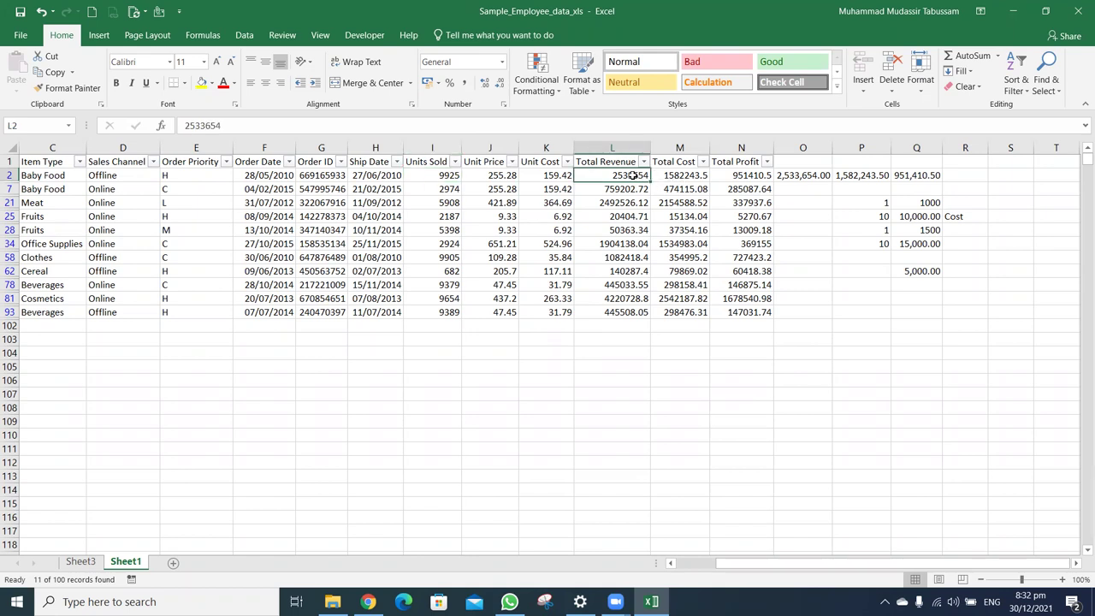
pyautogui.click(444, 175)
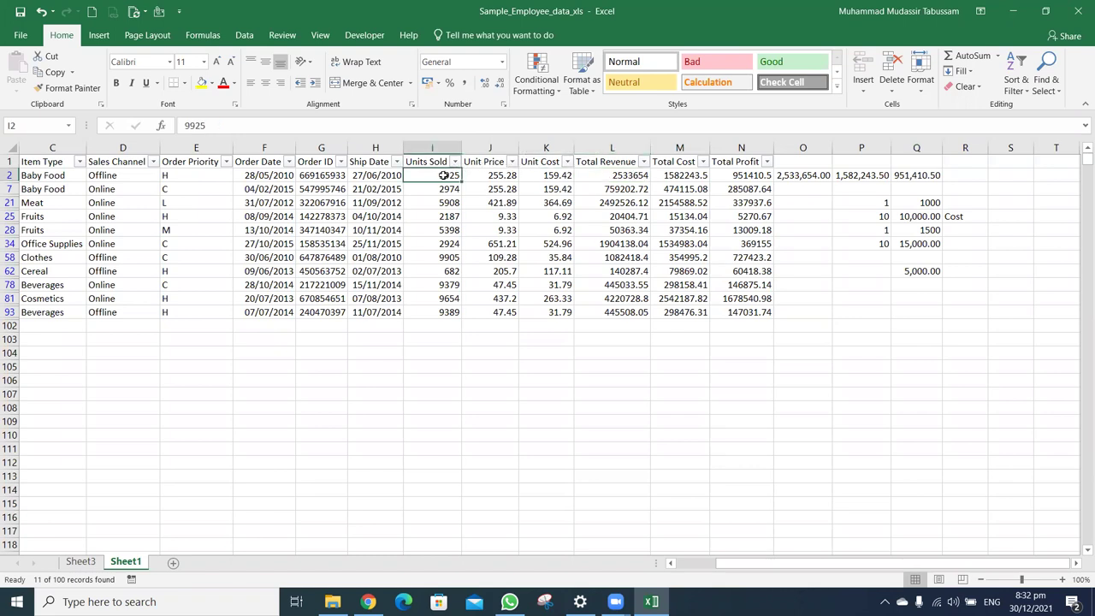
pyautogui.click(564, 177)
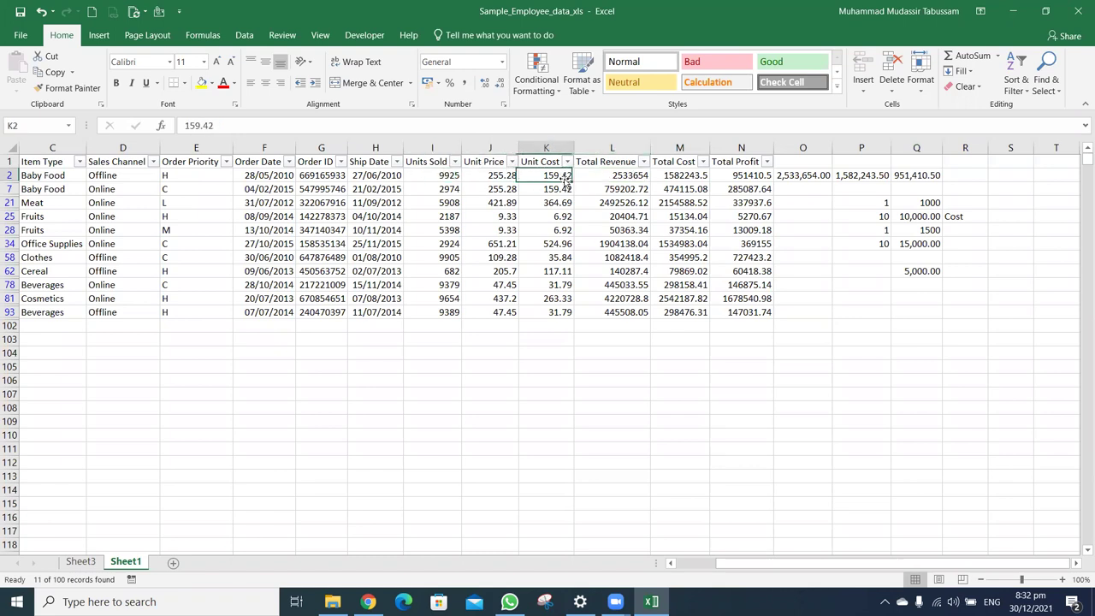
pyautogui.click(688, 176)
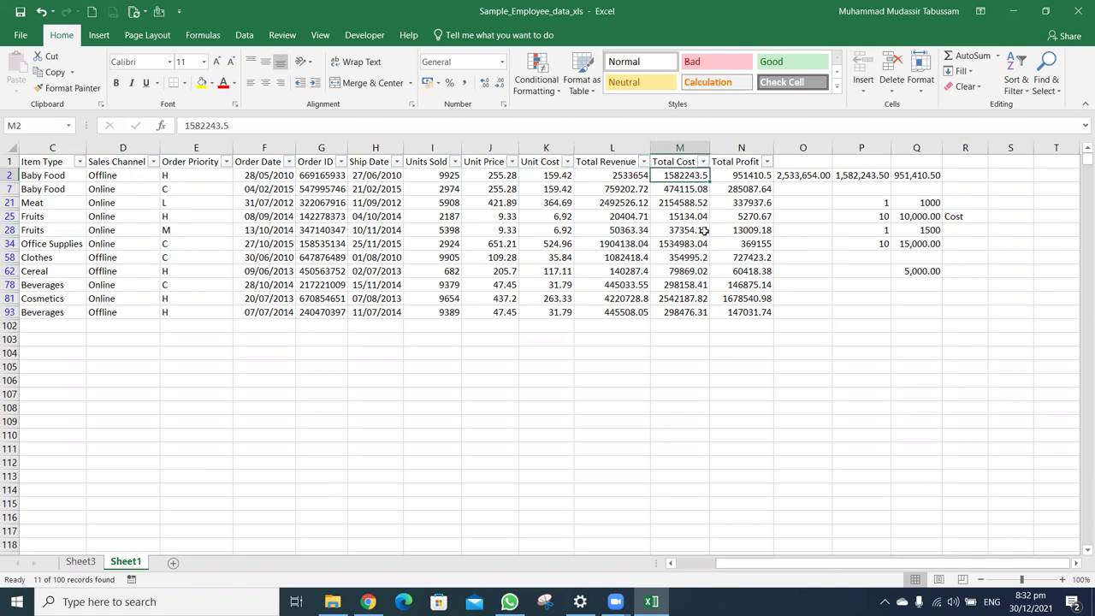
pyautogui.click(629, 175)
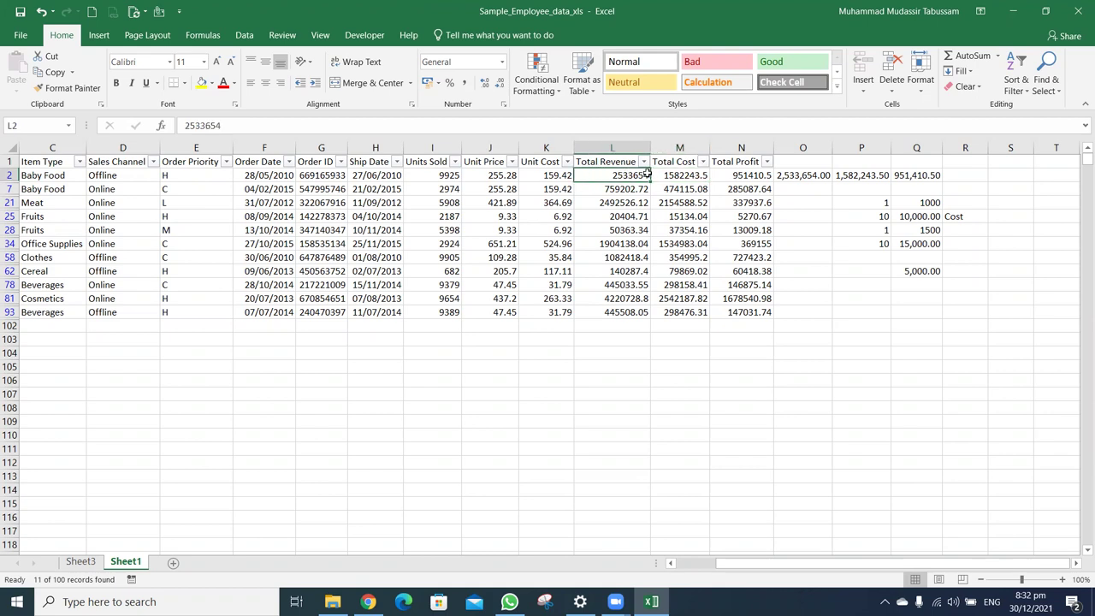
pyautogui.click(686, 177)
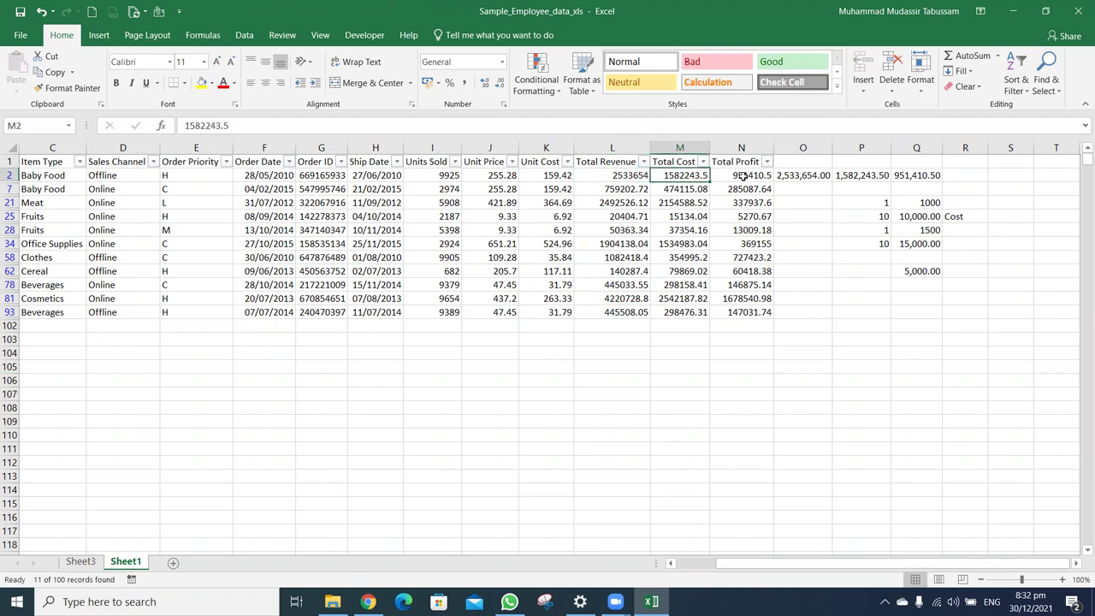
pyautogui.click(744, 175)
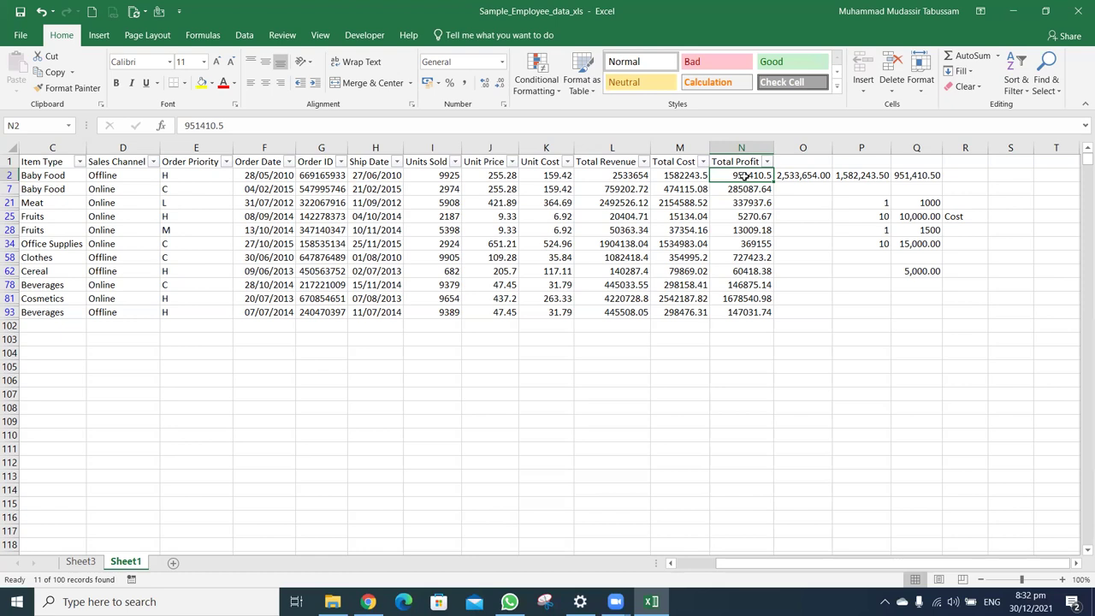
# Delete the scratch columns O through R
pyautogui.moveTo(803, 147); pyautogui.dragTo(964, 147)
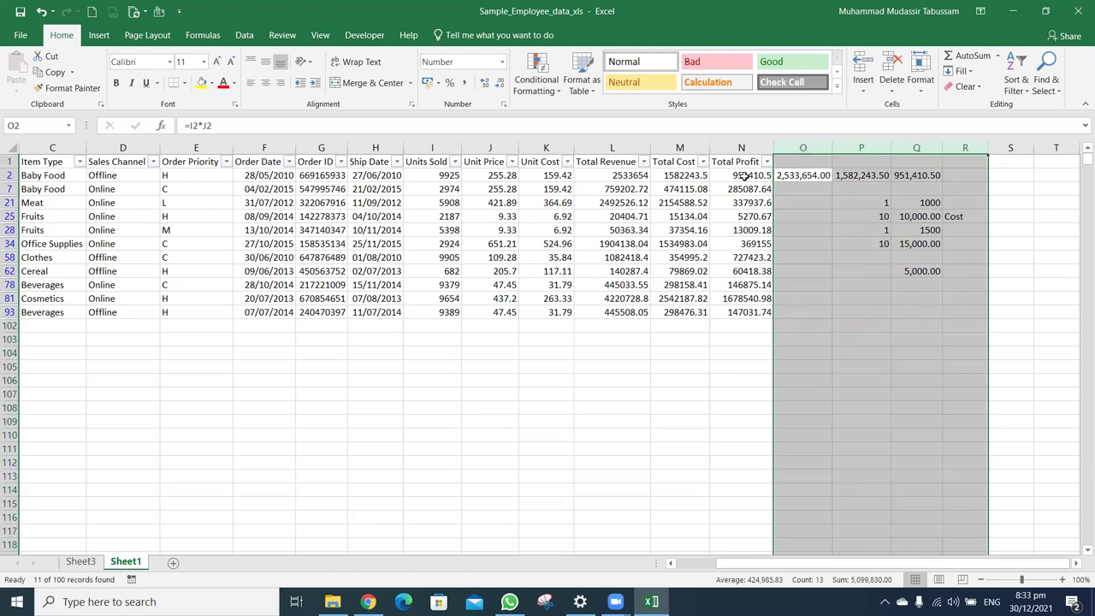
pyautogui.hotkey('ctrl', '-')
pyautogui.press('Up')
# Return to A1 and clear the Region filter so all data rows show
pyautogui.press('Left')
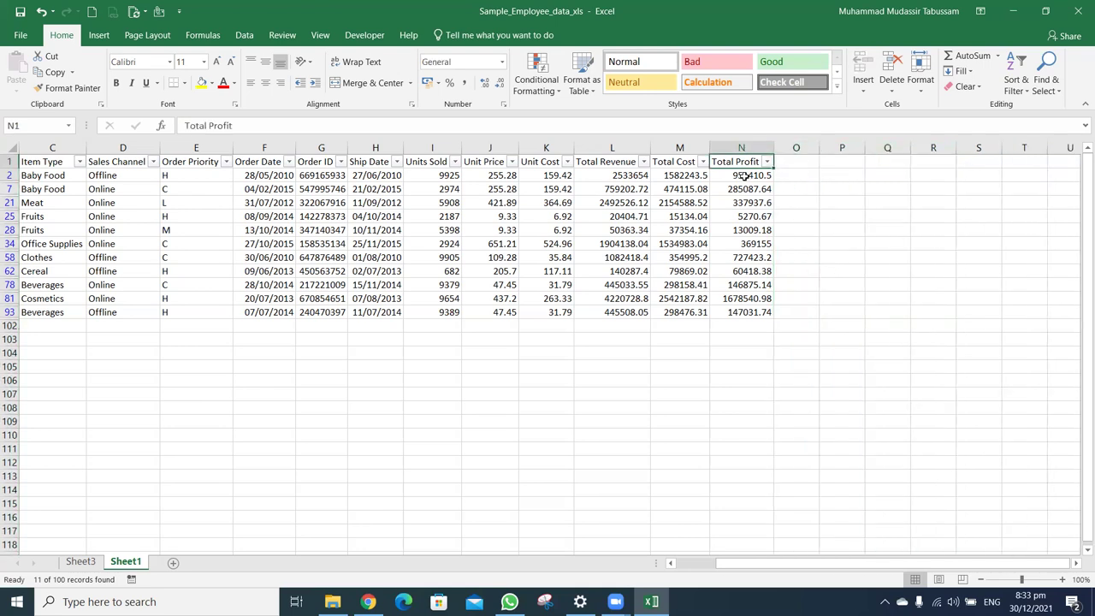
pyautogui.hotkey('alt', 'a')
pyautogui.hotkey('ctrl', 'Home')
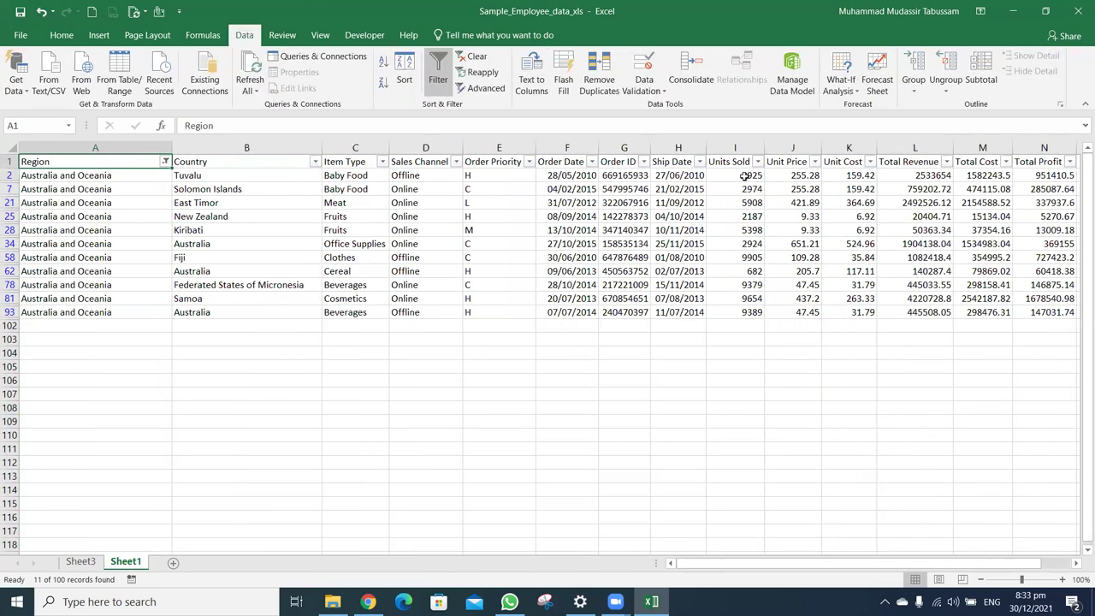
pyautogui.hotkey('alt', 'a')
pyautogui.press('c')
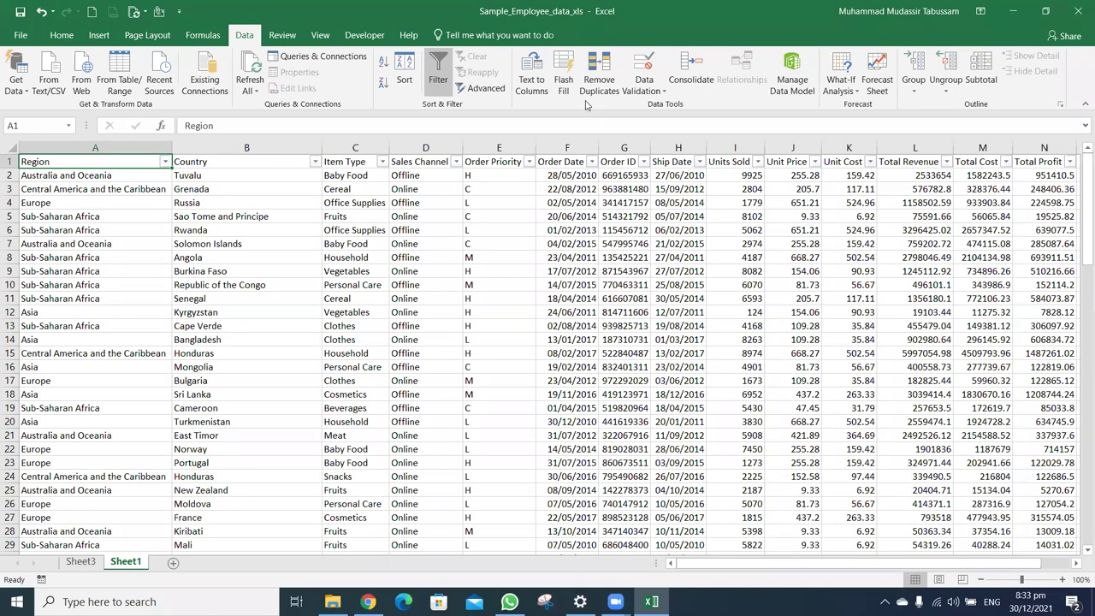
# On Sheet3, move the Units Sold by Region pivot chart up-left and widen it
pyautogui.hotkey('ctrl', 'pageup')
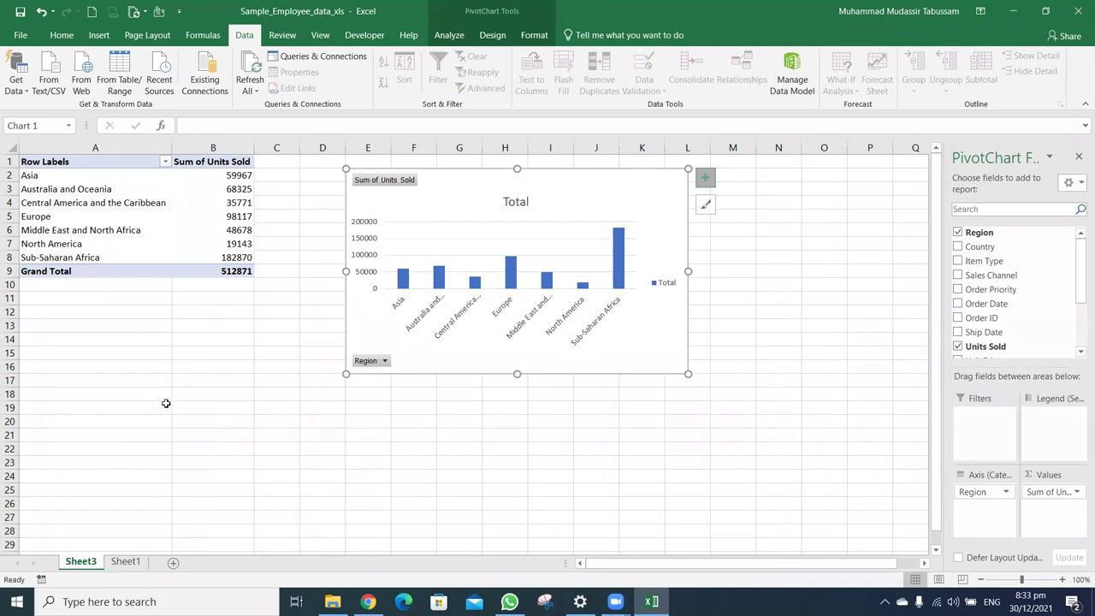
pyautogui.click(125, 561)
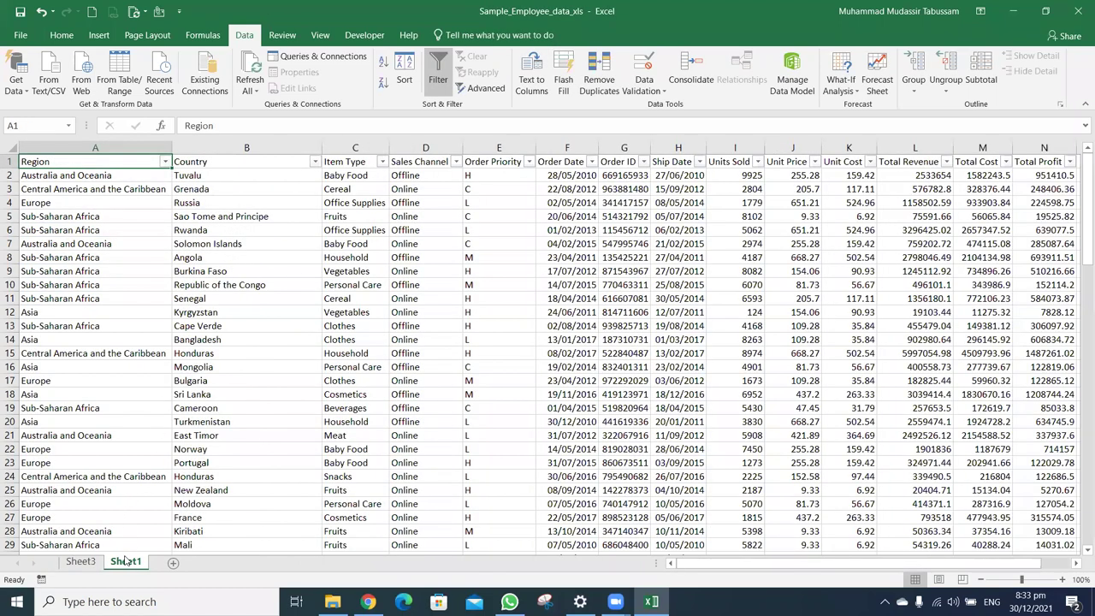
pyautogui.click(85, 562)
pyautogui.click(445, 301)
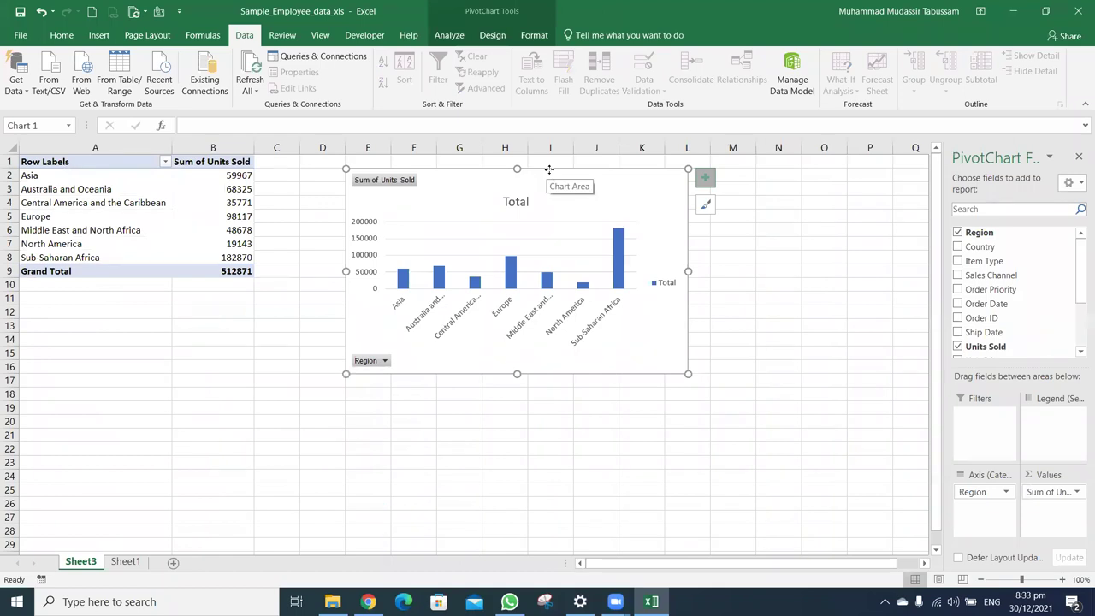
pyautogui.moveTo(549, 169); pyautogui.dragTo(509, 157)
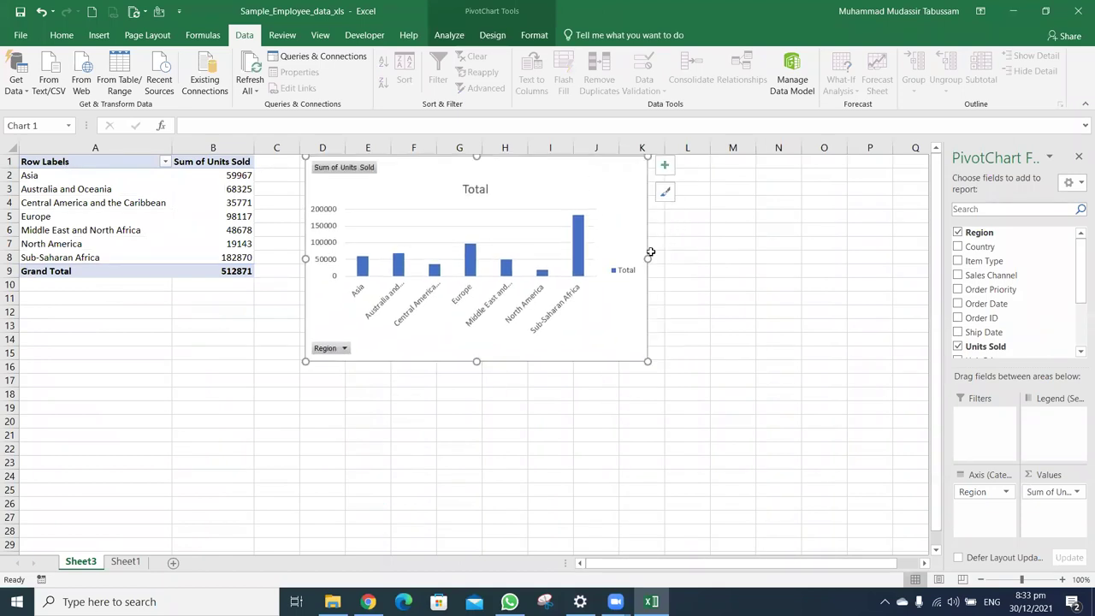
pyautogui.moveTo(650, 251); pyautogui.dragTo(725, 252)
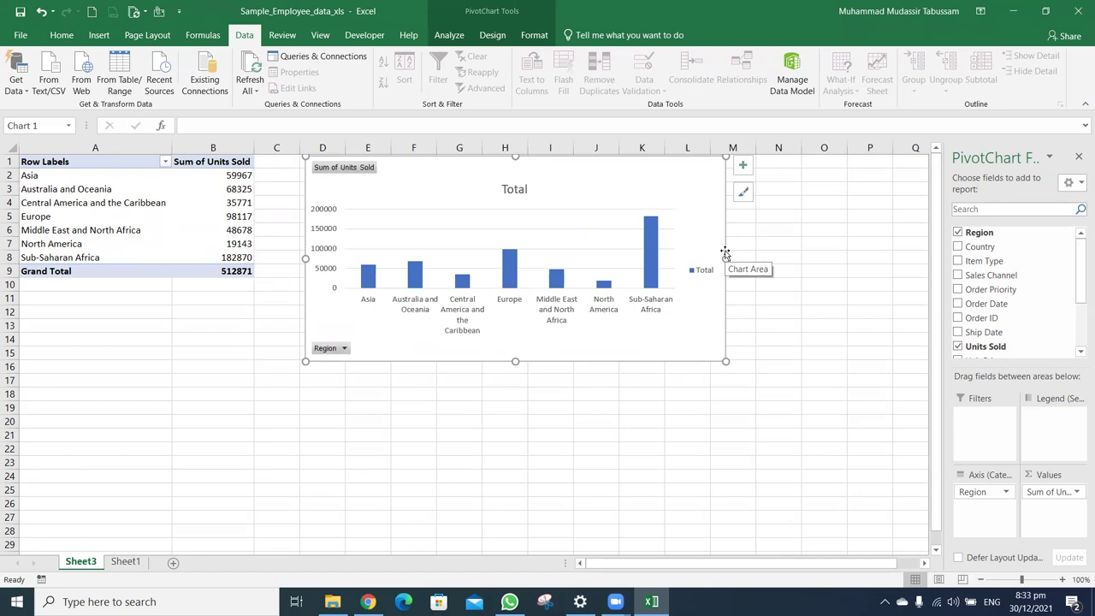
# Add bar data labels and format Sum of Units Sold as Number, 0 decimals, with 1000 separator
pyautogui.click(749, 171)
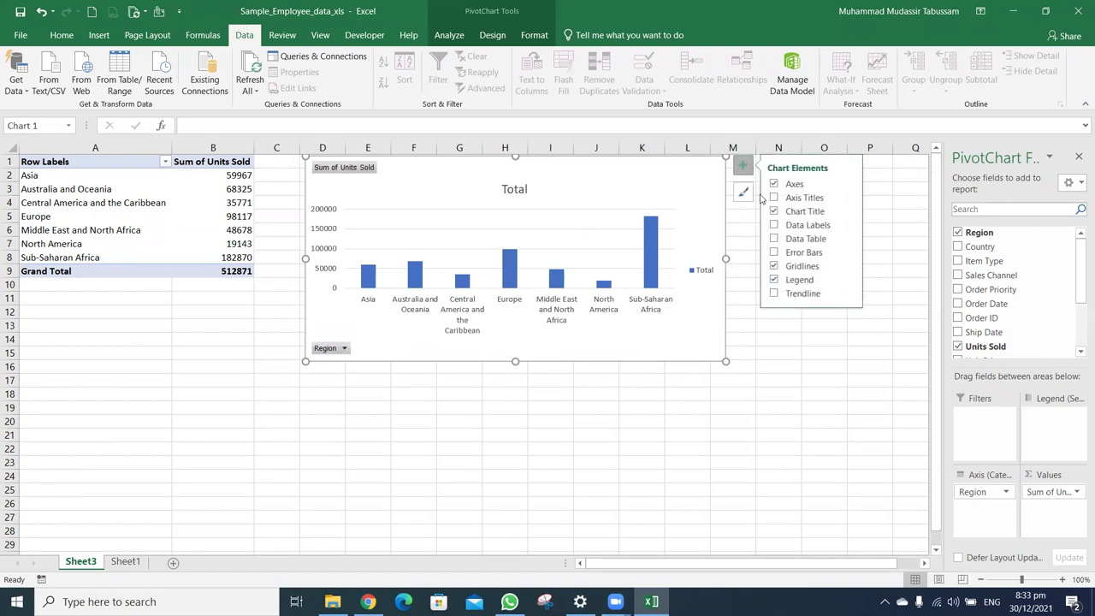
pyautogui.click(773, 225)
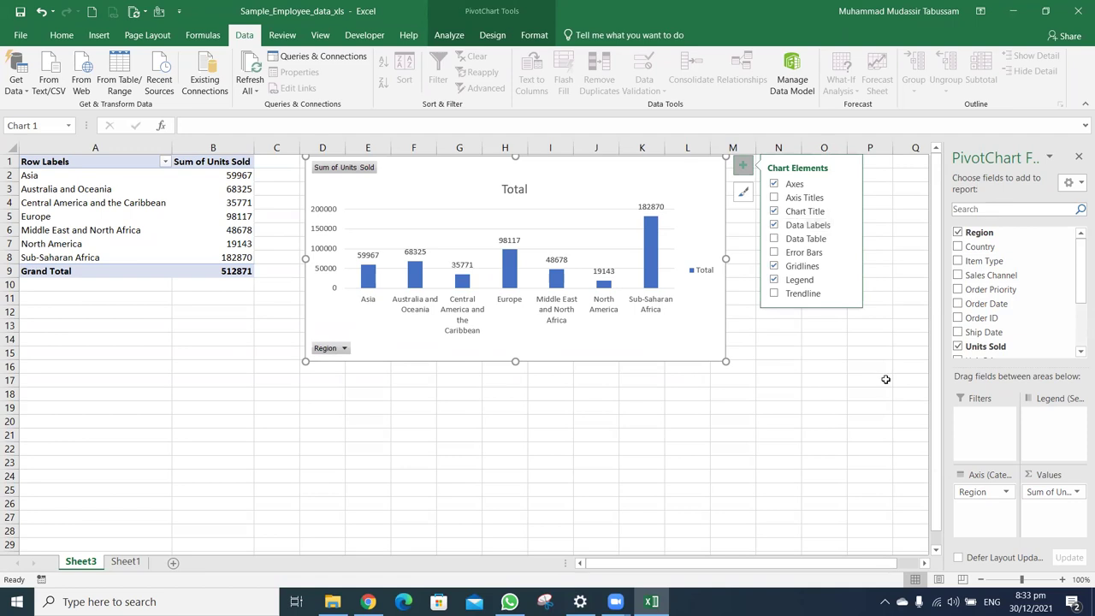
pyautogui.click(1032, 491)
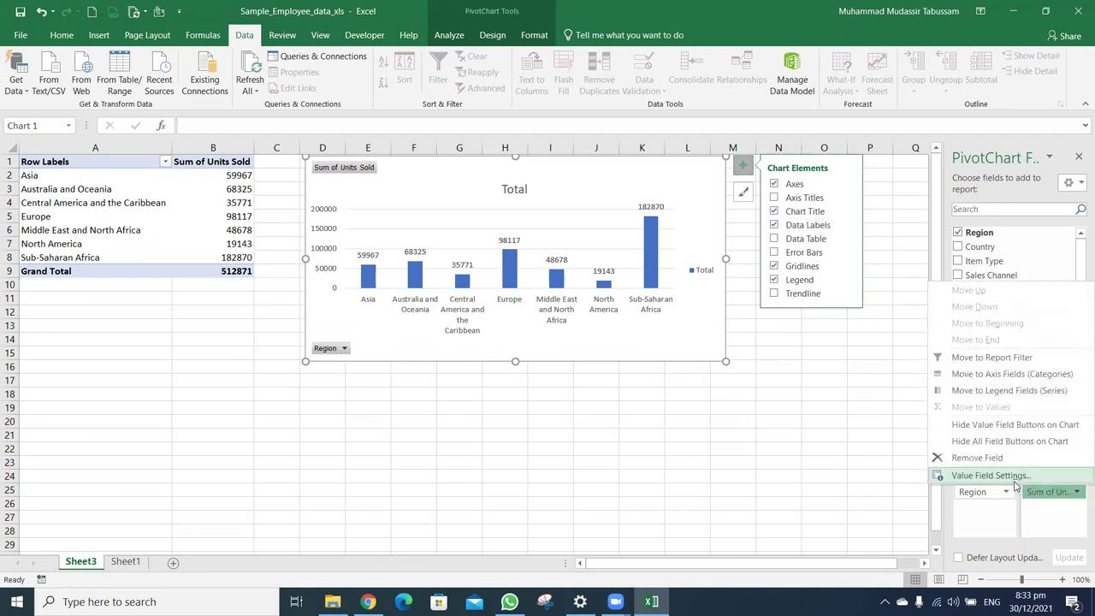
pyautogui.click(1018, 475)
pyautogui.click(317, 453)
pyautogui.click(261, 259)
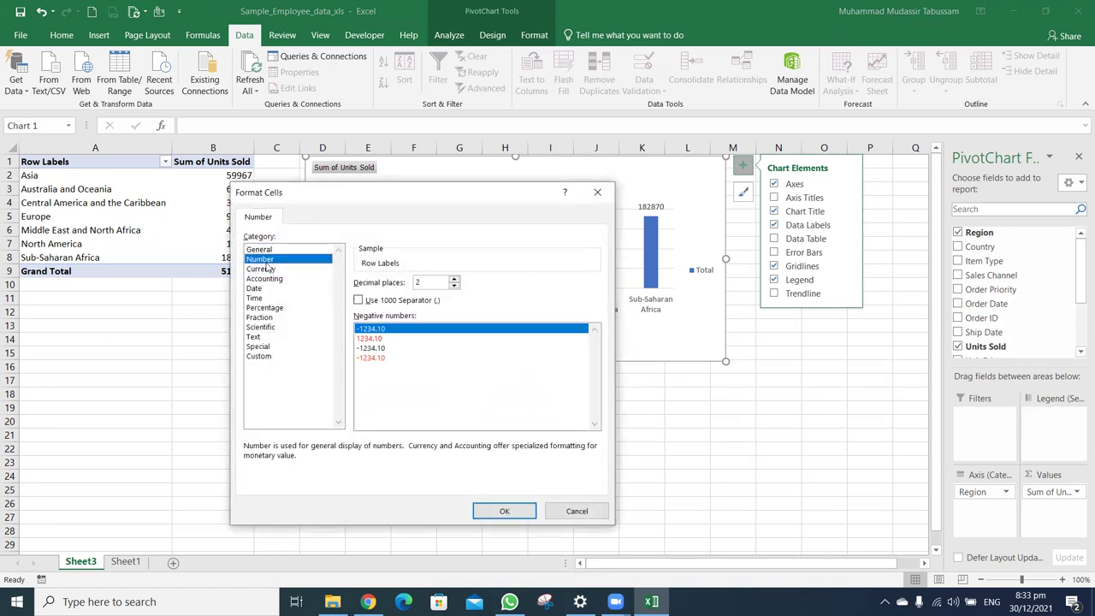
pyautogui.click(366, 301)
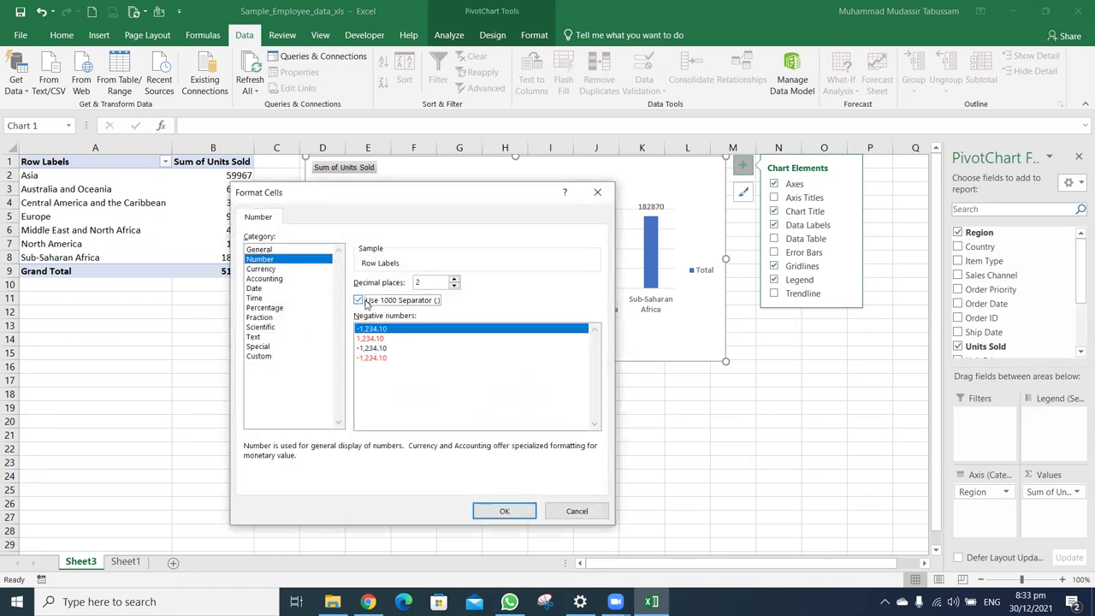
pyautogui.click(453, 287)
pyautogui.click(506, 510)
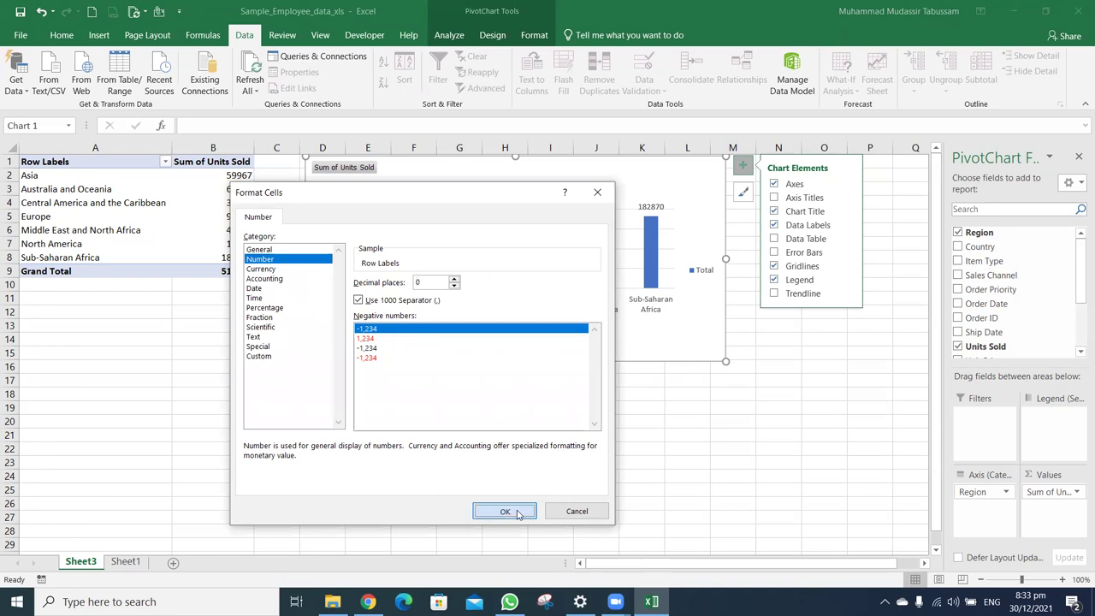
pyautogui.click(453, 456)
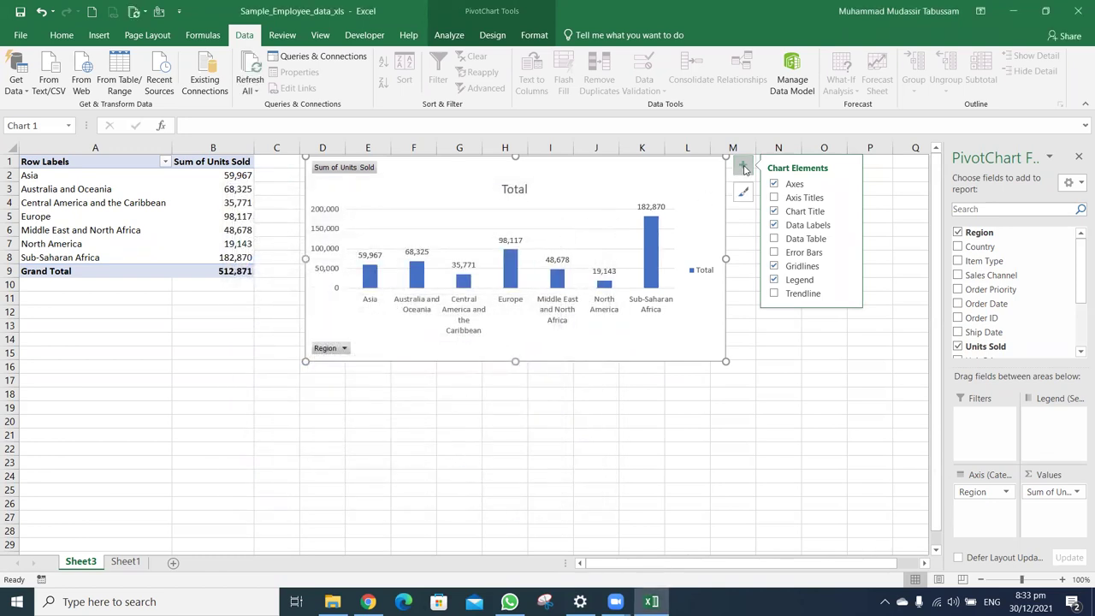
# Remove the chart's gridlines and delete its Total title
pyautogui.click(773, 266)
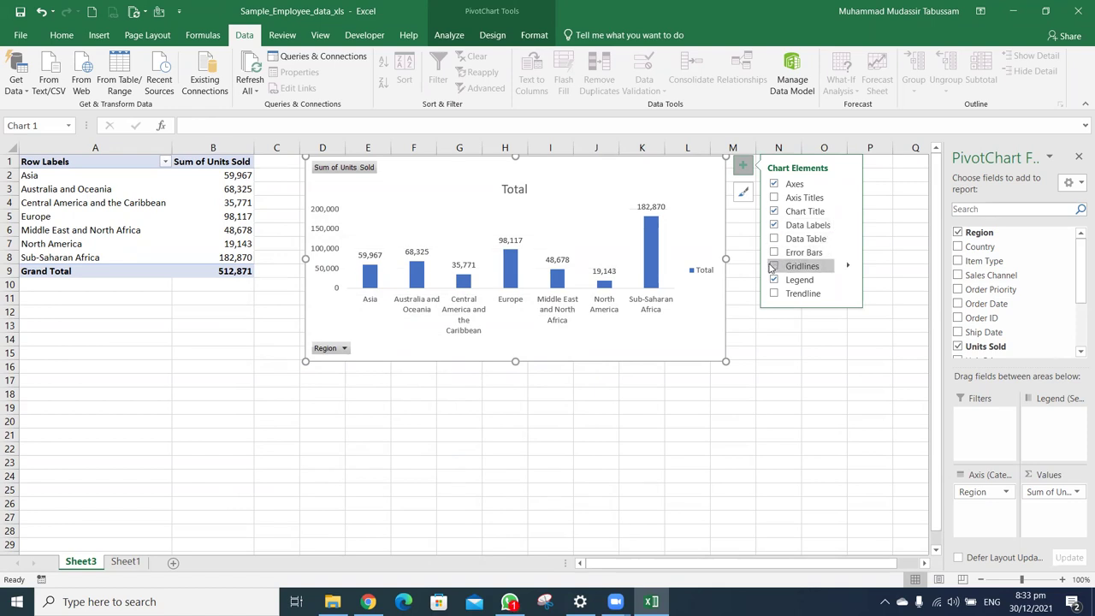
pyautogui.click(527, 188)
pyautogui.press('Delete')
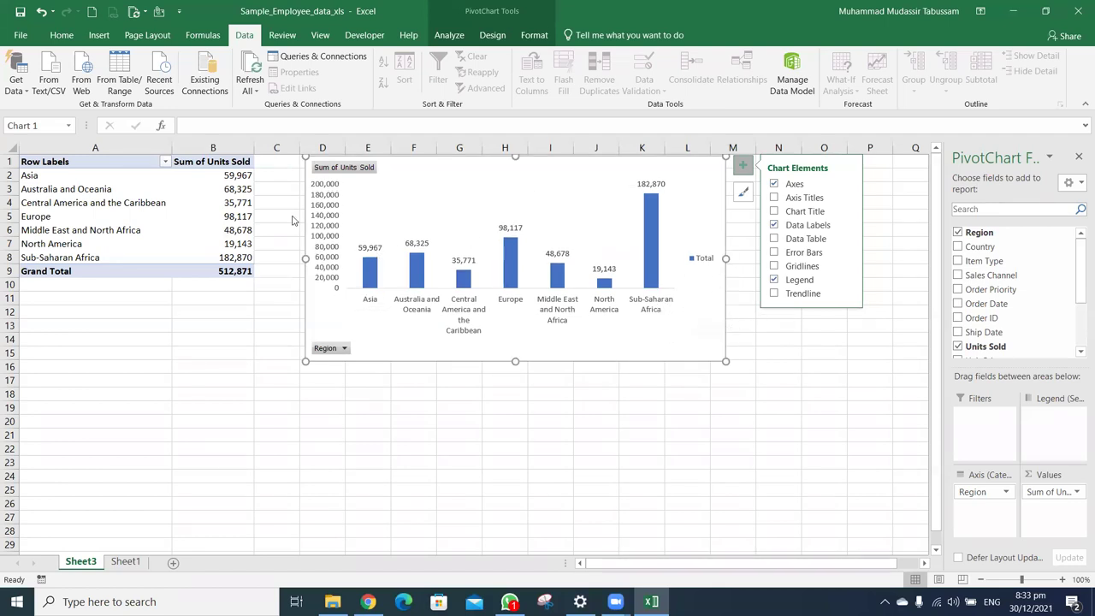
# Sort the regions by Units Sold from largest to smallest
pyautogui.rightClick(245, 174)
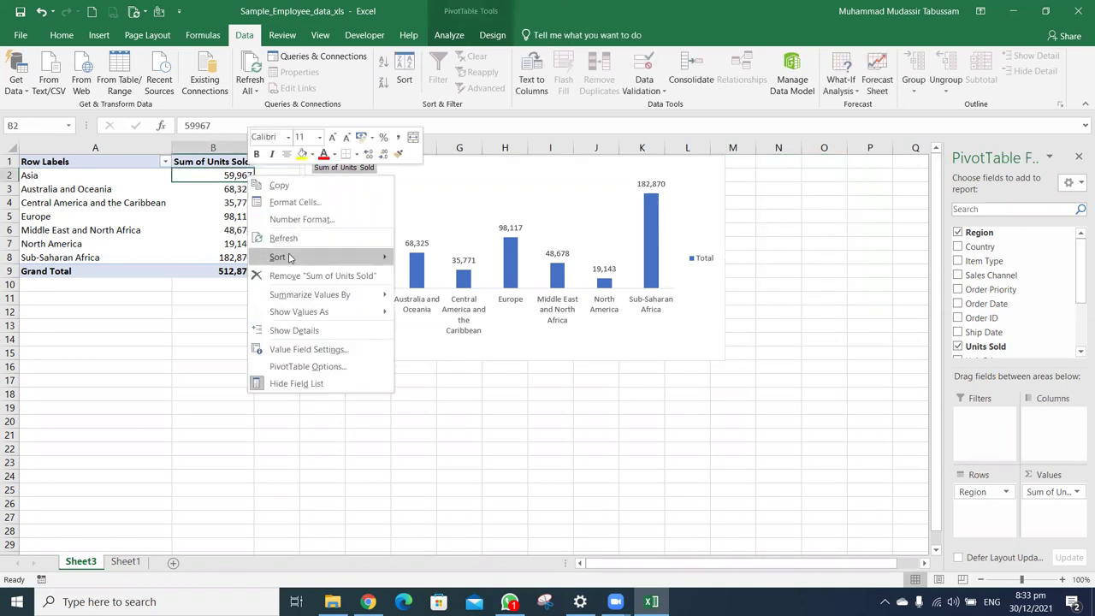
pyautogui.moveTo(290, 257)
pyautogui.click(461, 275)
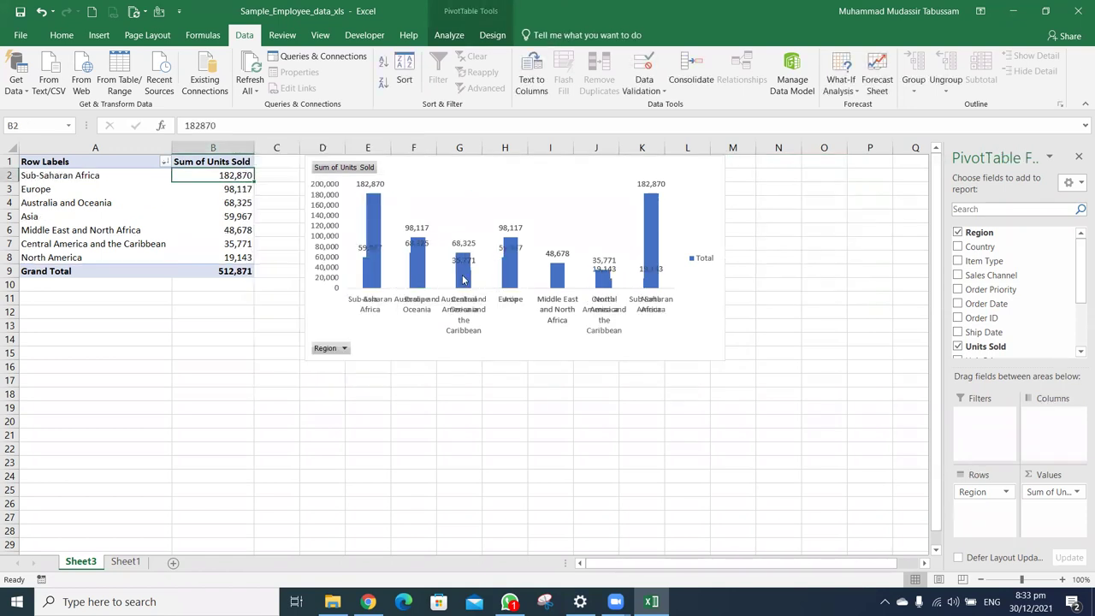
pyautogui.click(328, 279)
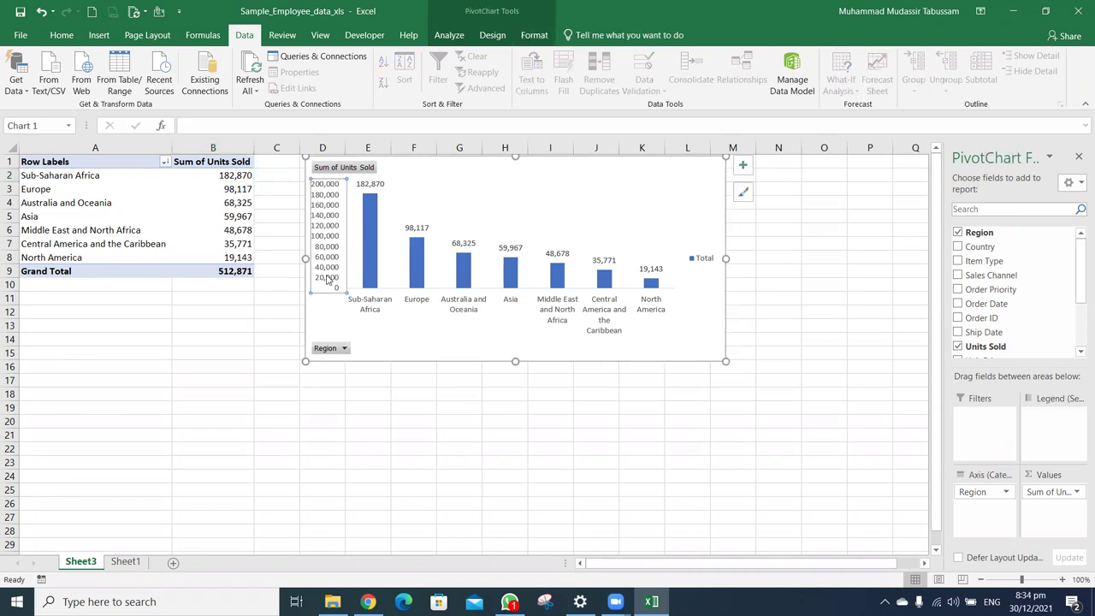
# Set the value axis Bounds Maximum to 40,000 in Format Axis
pyautogui.rightClick(328, 280)
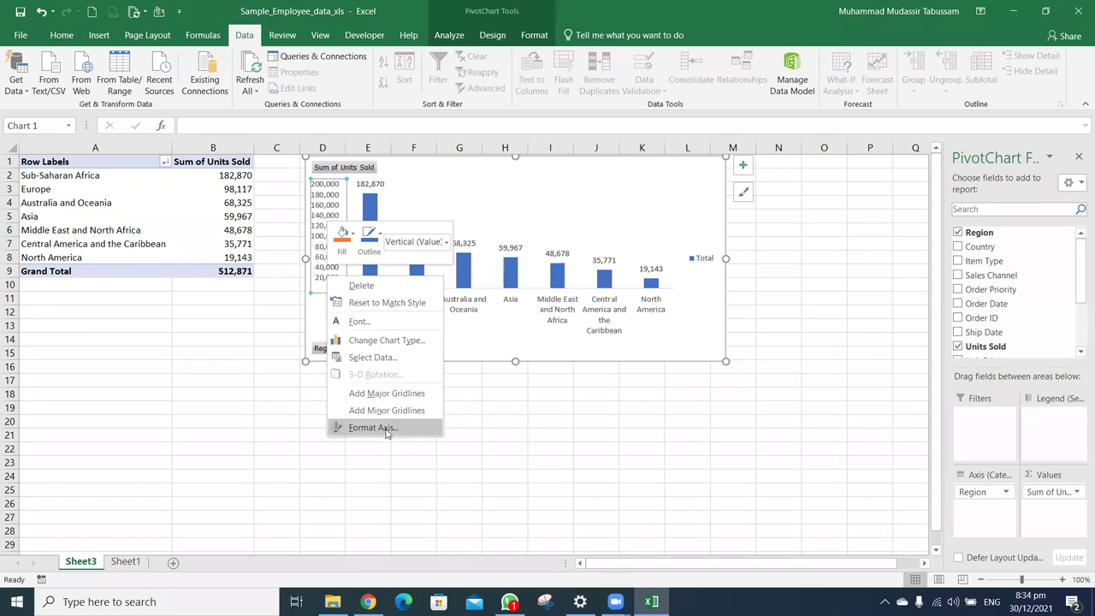
pyautogui.click(424, 460)
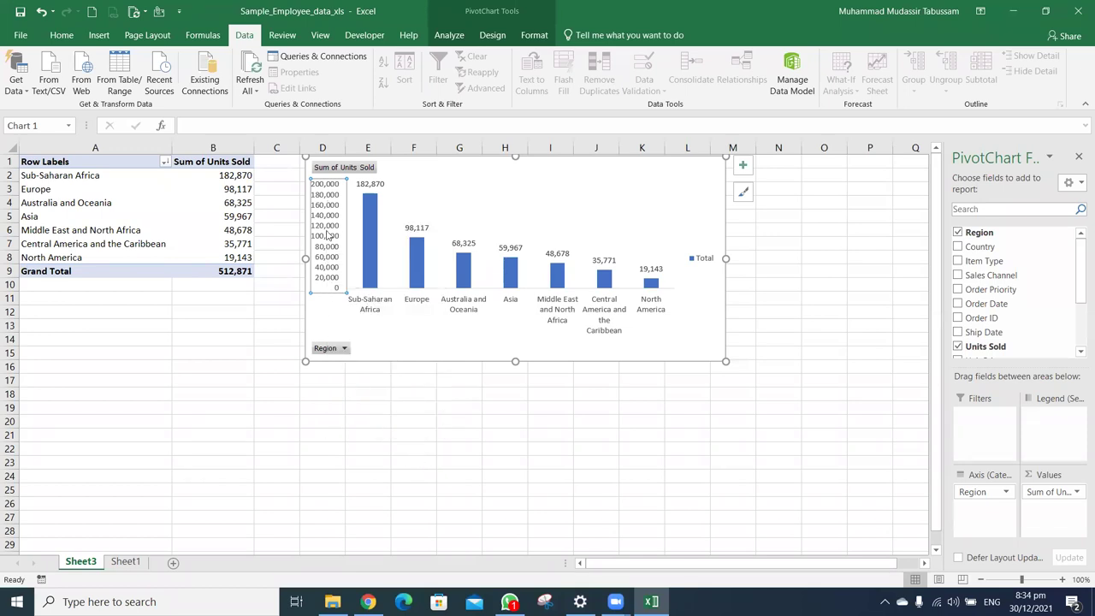
pyautogui.rightClick(329, 232)
pyautogui.click(378, 382)
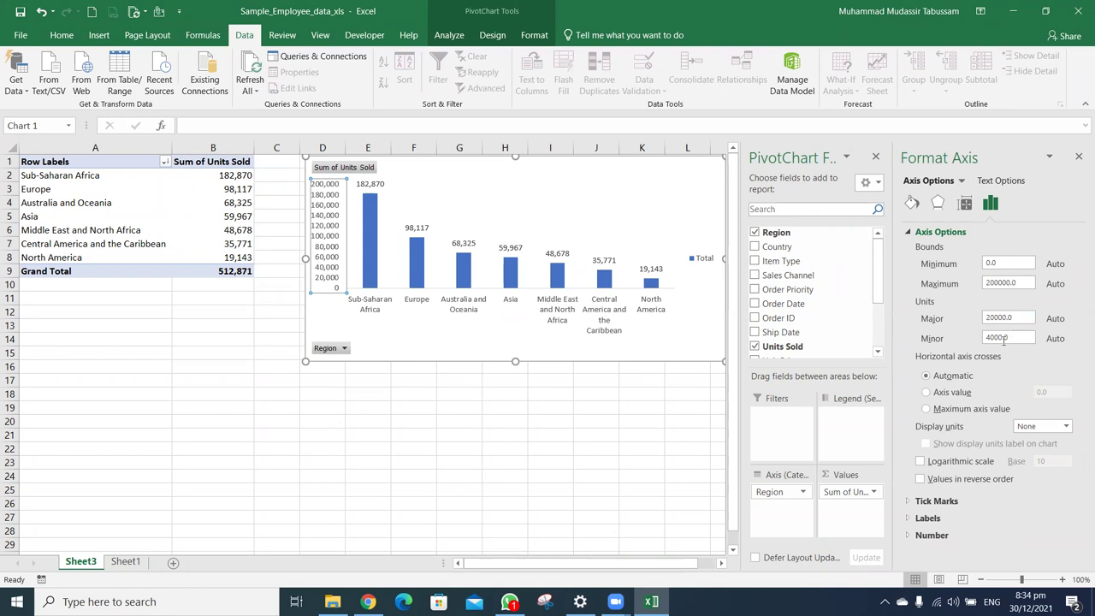
pyautogui.press('Return')
pyautogui.moveTo(1021, 281); pyautogui.dragTo(967, 272)
pyautogui.write('40')
pyautogui.press('Return')
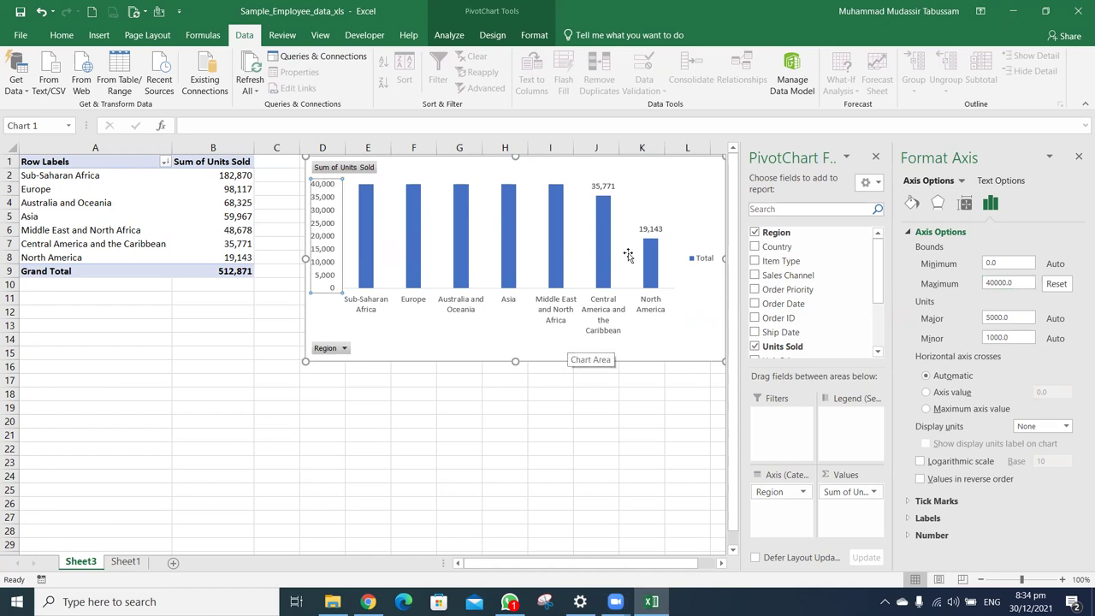
# Reposition the chart and set the value axis maximum to 200,000
pyautogui.moveTo(658, 162); pyautogui.dragTo(599, 195)
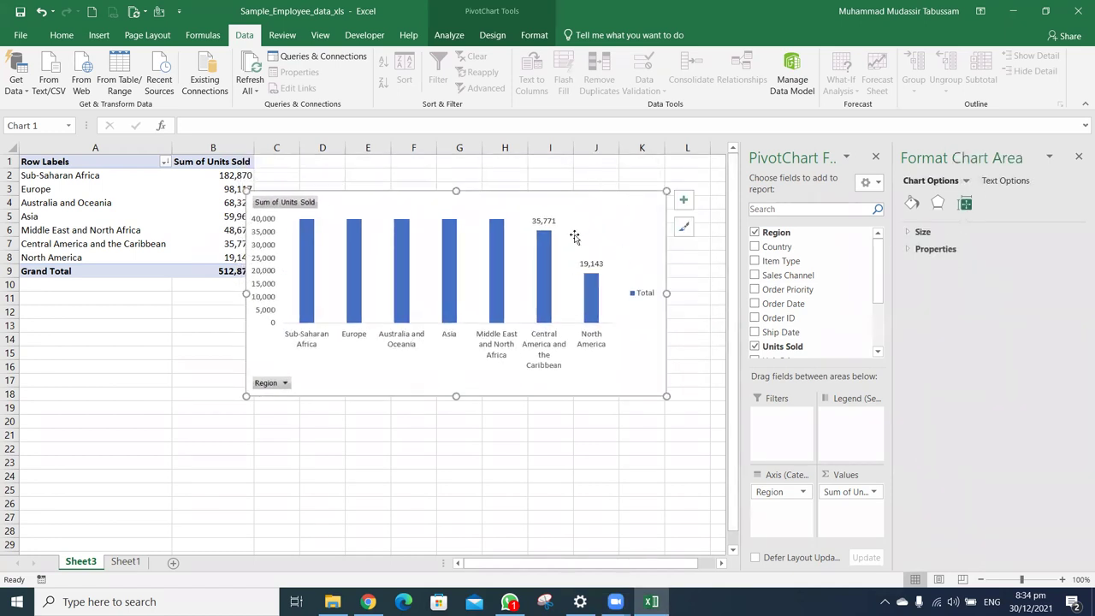
pyautogui.click(257, 270)
pyautogui.rightClick(257, 271)
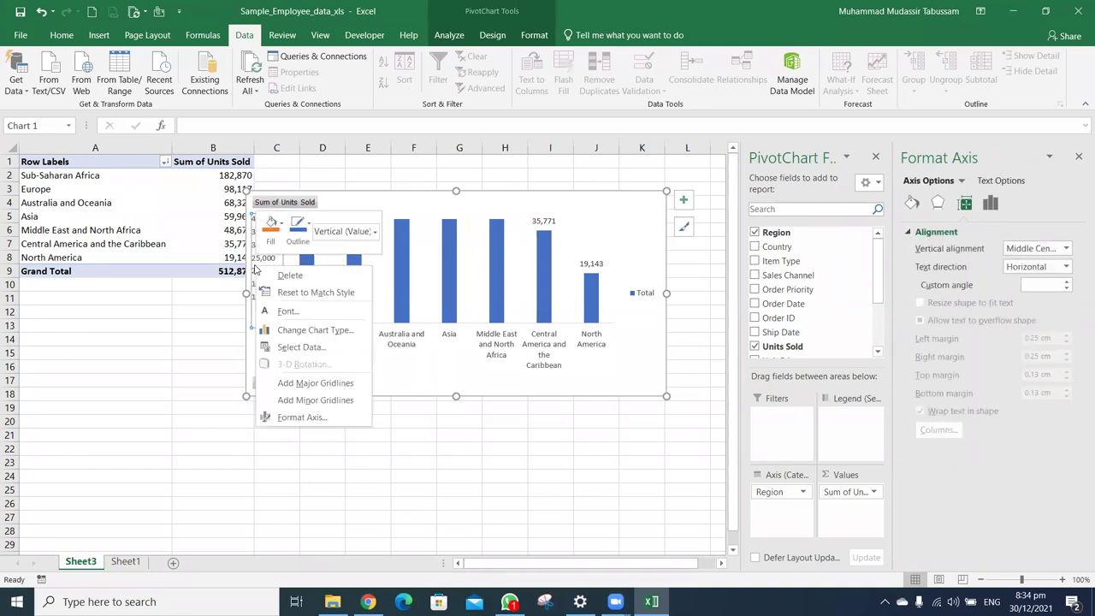
pyautogui.click(301, 417)
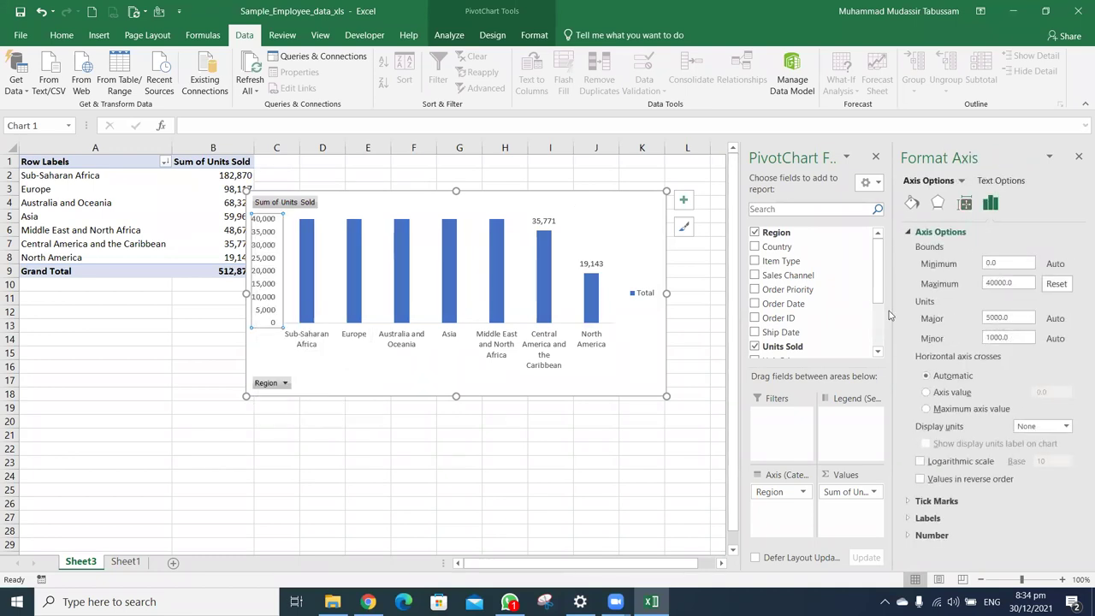
pyautogui.doubleClick(1022, 281)
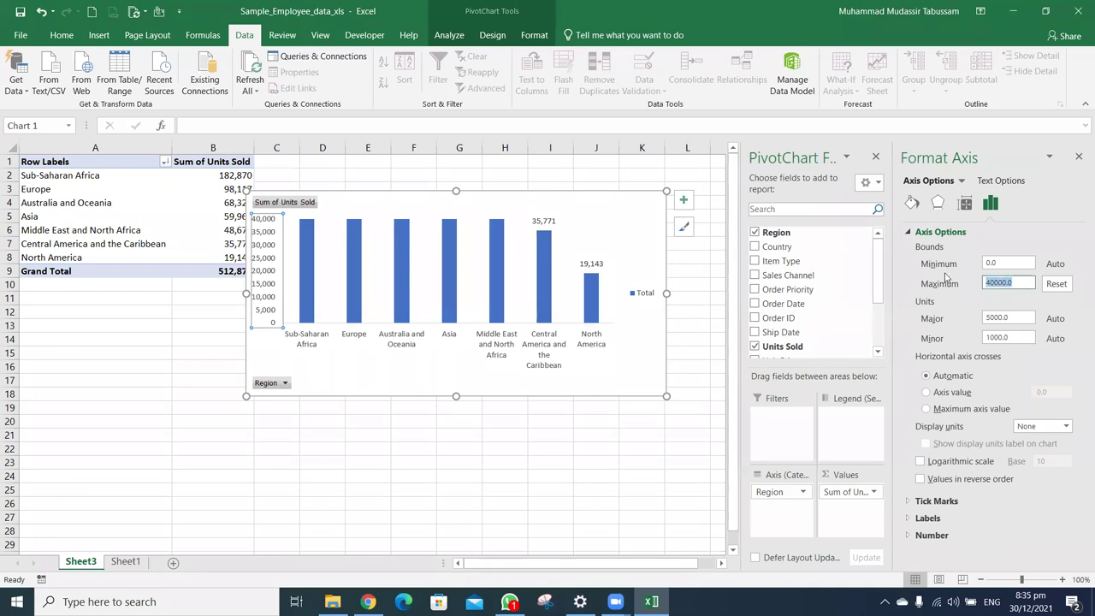
pyautogui.write('2')
pyautogui.click(592, 443)
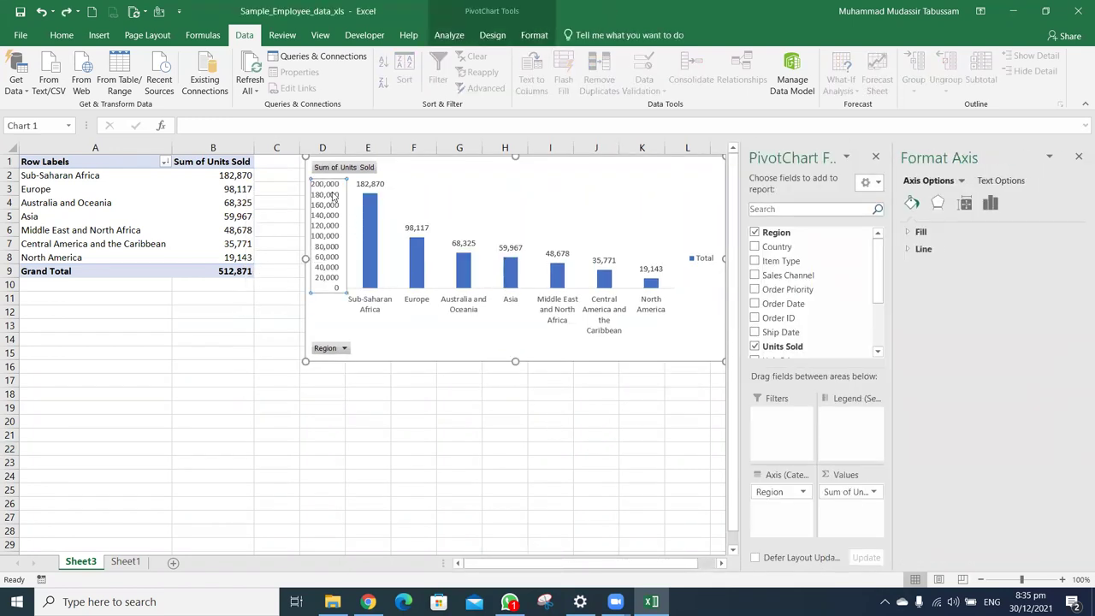
# Set the value axis major unit to 40,000 and close the Format Axis pane
pyautogui.rightClick(330, 265)
pyautogui.click(379, 417)
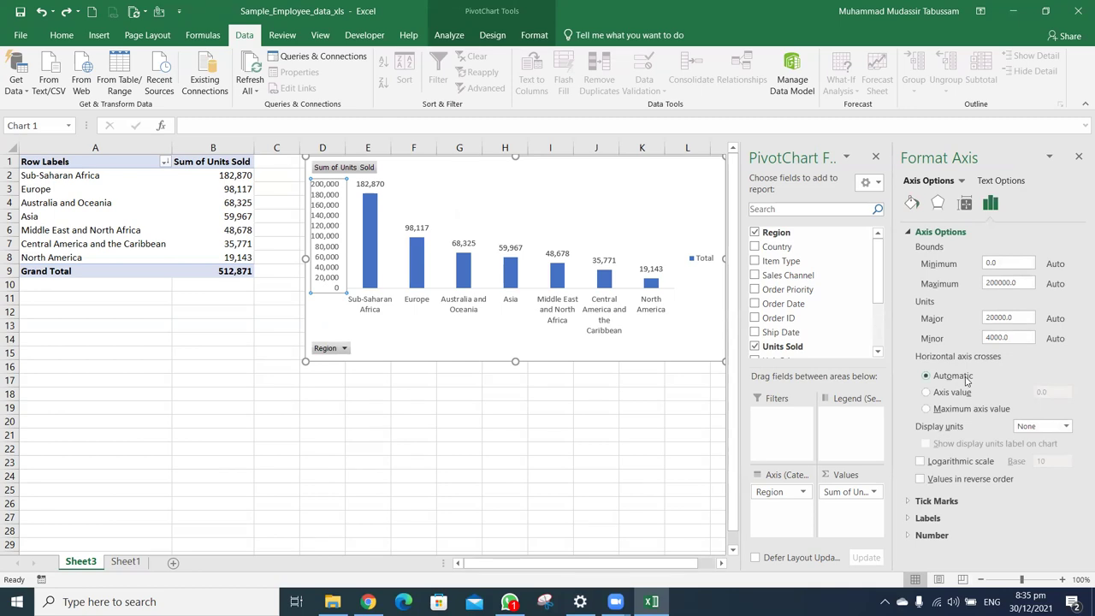
pyautogui.tripleClick(1028, 313)
pyautogui.write('4')
pyautogui.press('Return')
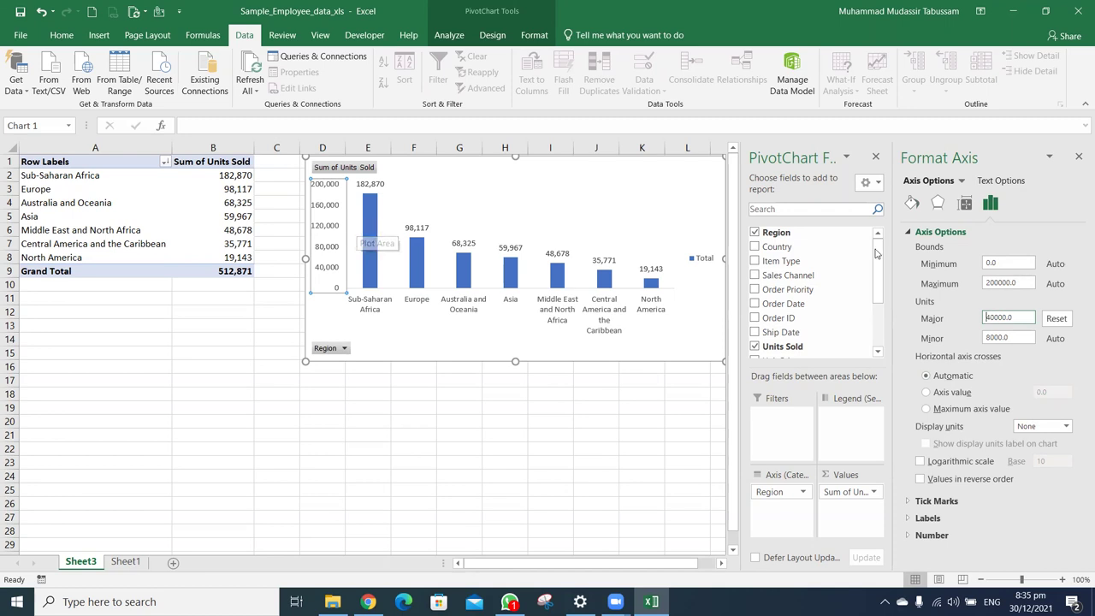
pyautogui.click(1077, 159)
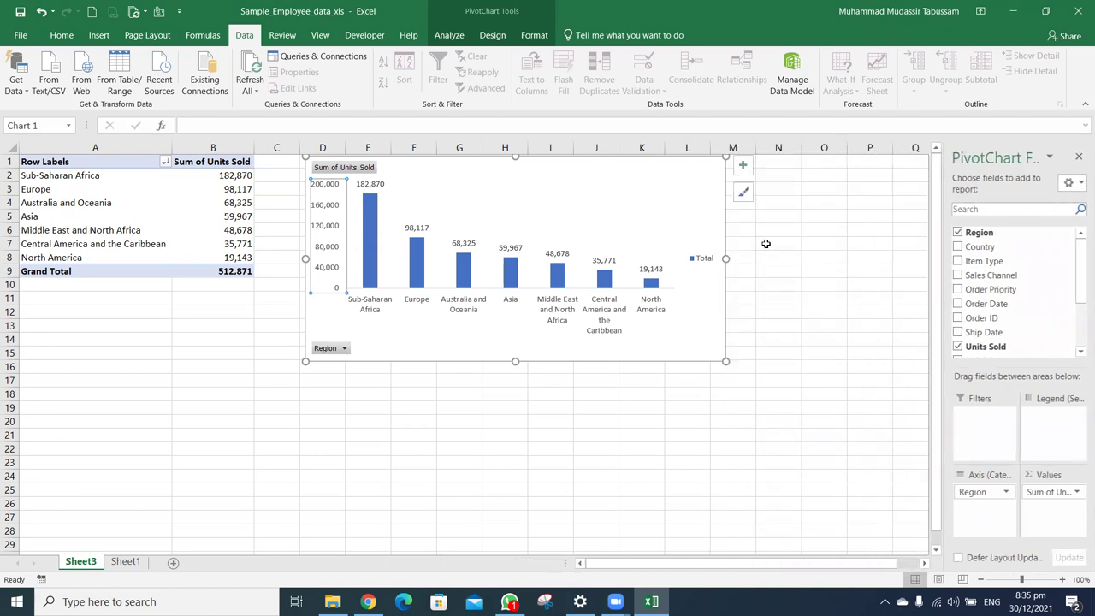
# Shift the region chart slightly lower and delete its Total legend
pyautogui.moveTo(684, 166); pyautogui.dragTo(673, 196)
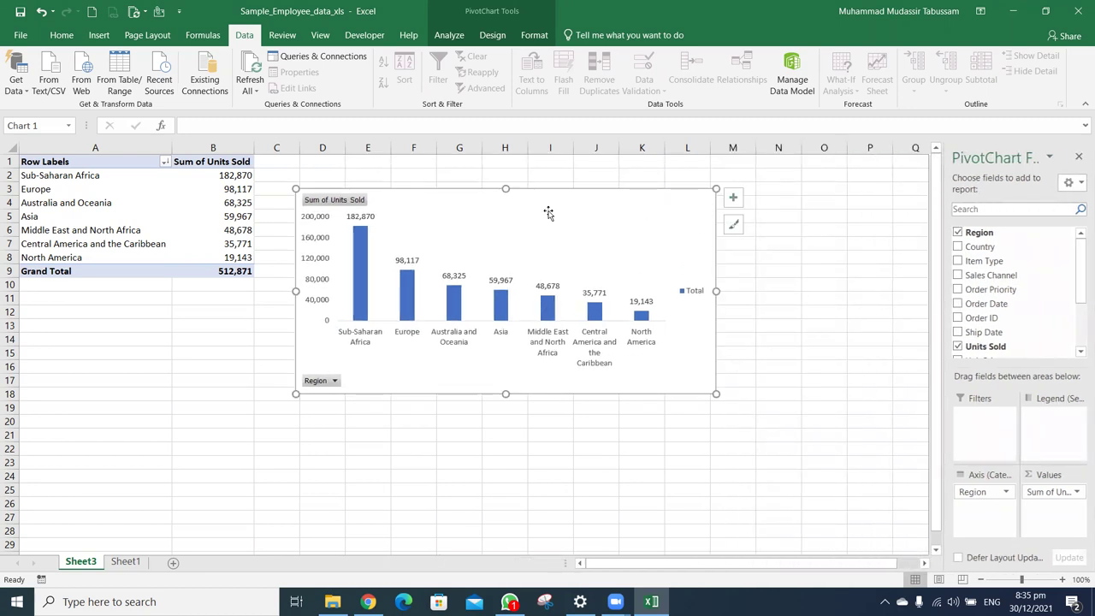
pyautogui.click(689, 292)
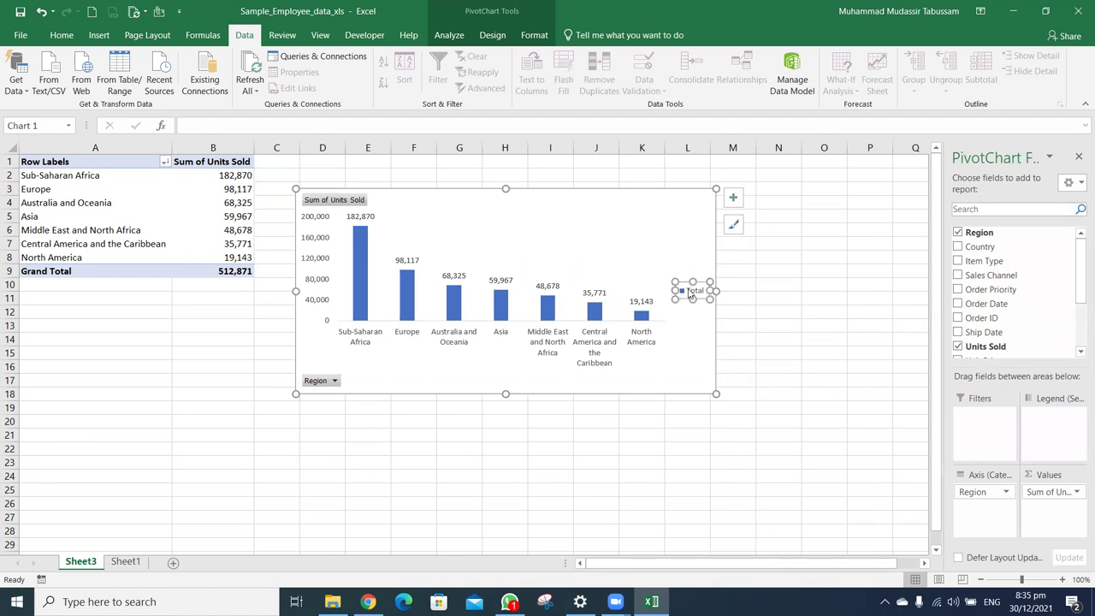
pyautogui.press('Delete')
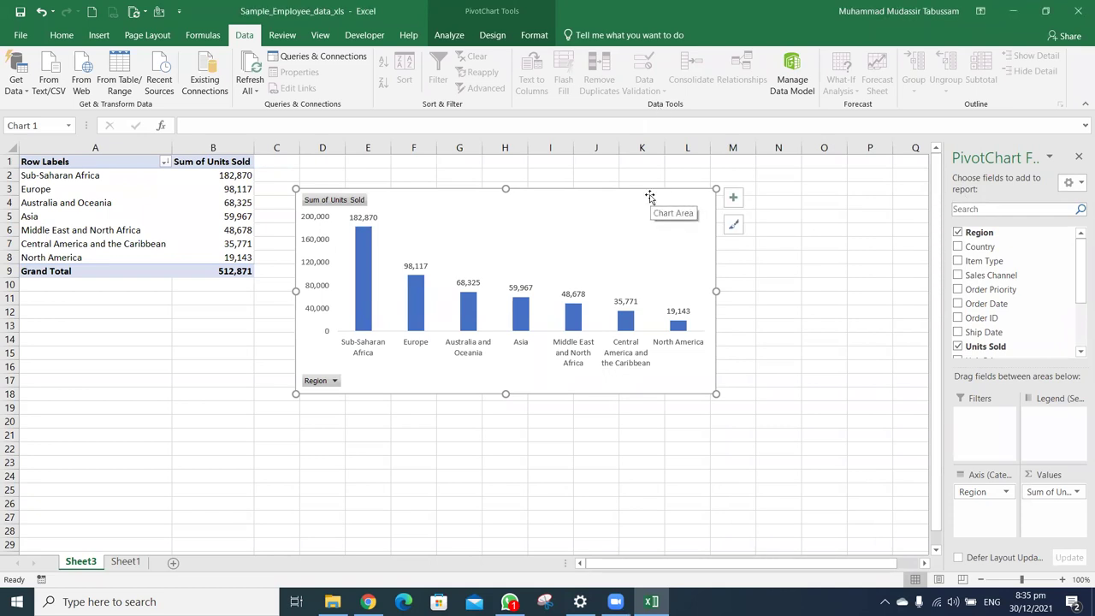
pyautogui.click(534, 35)
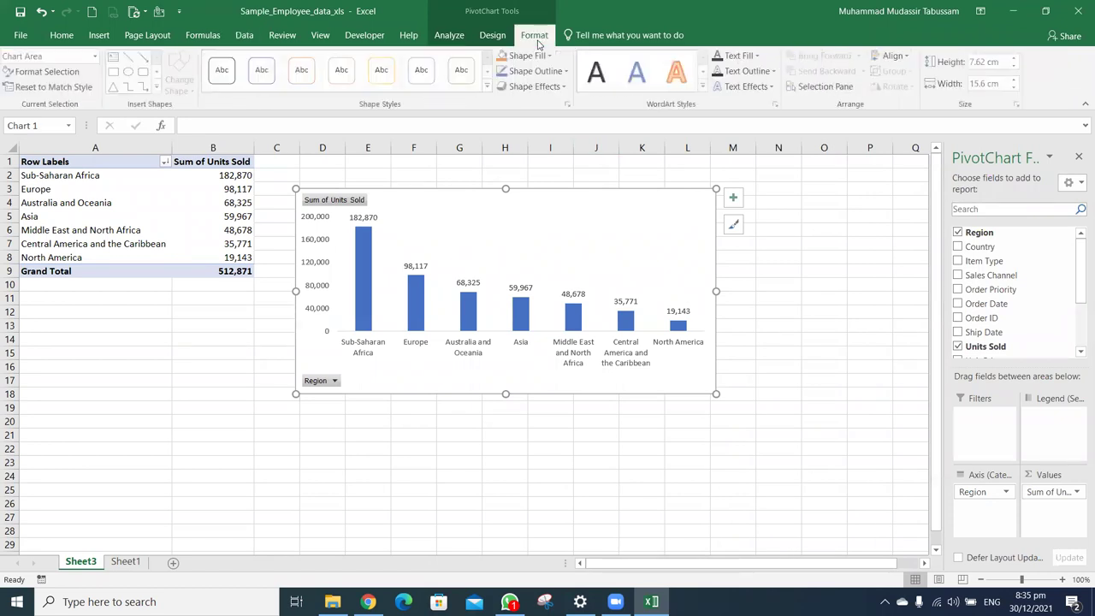
pyautogui.click(492, 38)
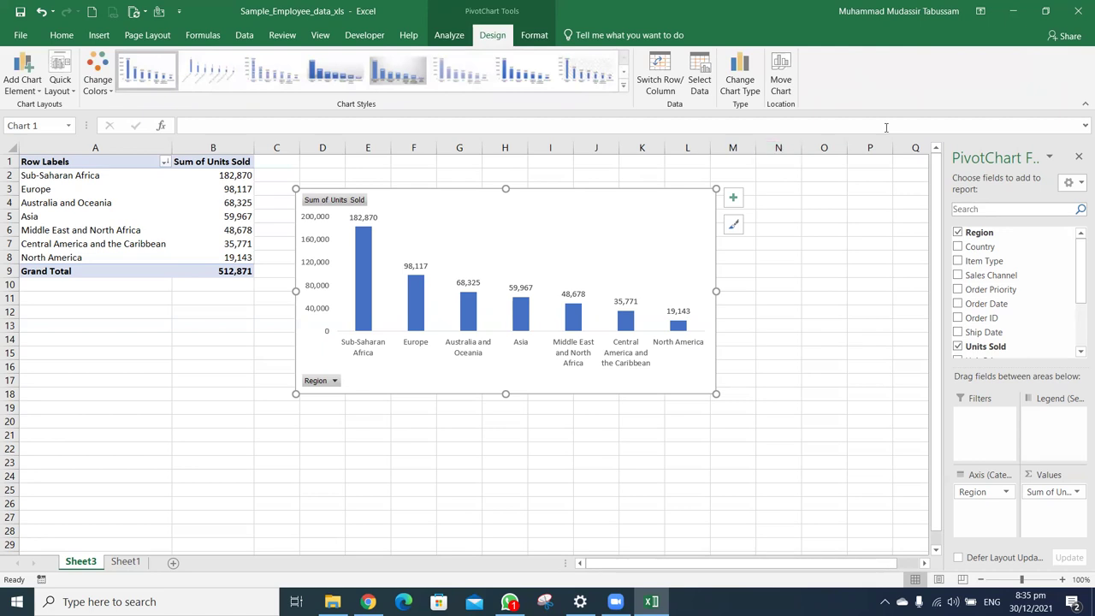
# Hide the Sum of Units Sold and Region field buttons, close Format Chart Area, nudge chart up-left
pyautogui.rightClick(664, 210)
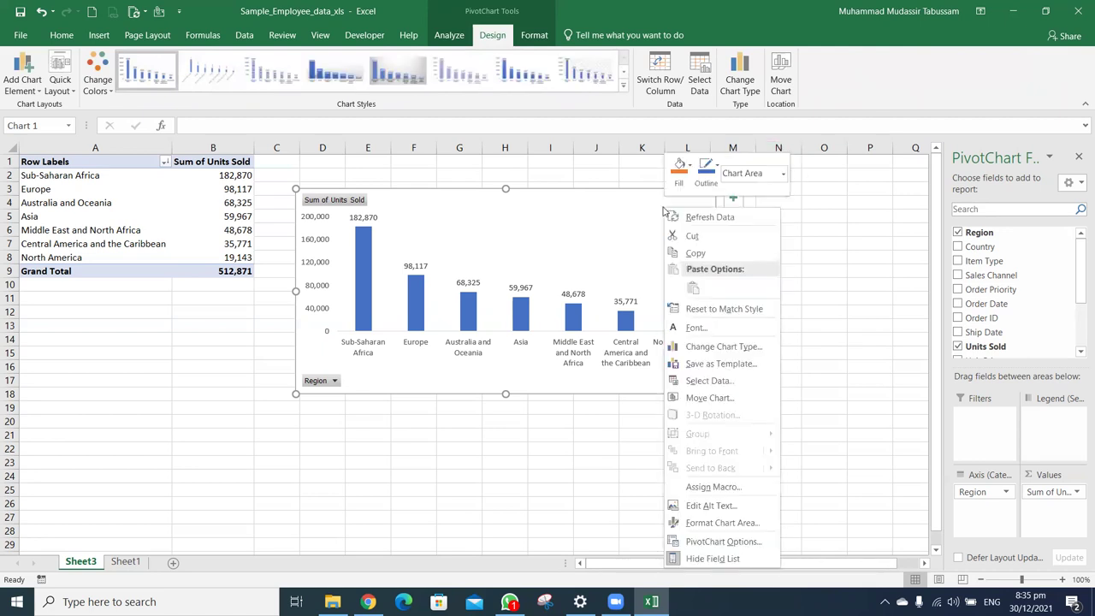
pyautogui.doubleClick(601, 195)
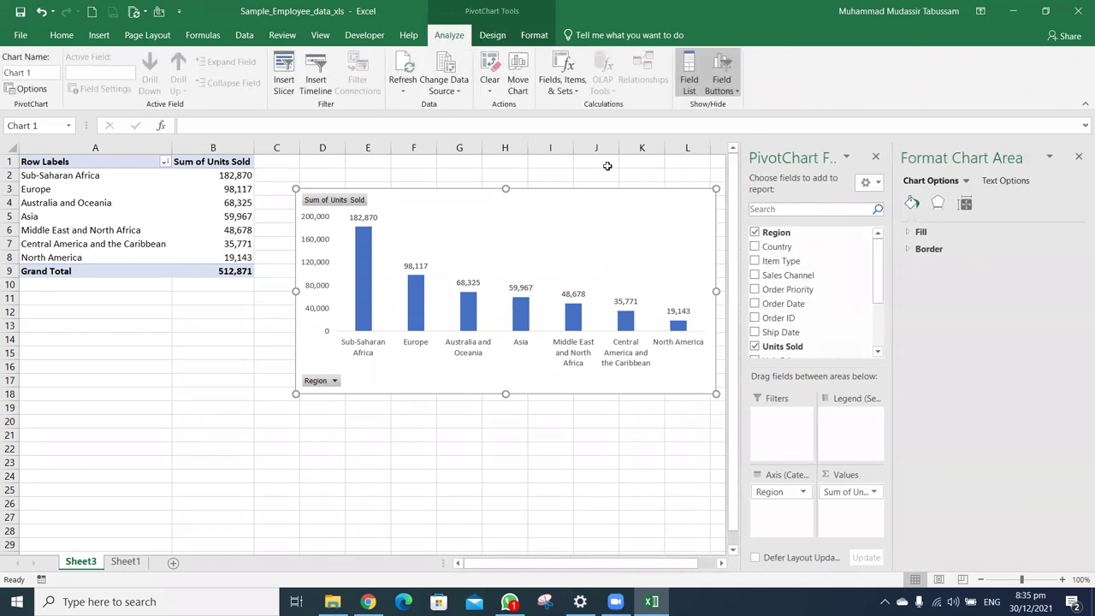
pyautogui.click(721, 65)
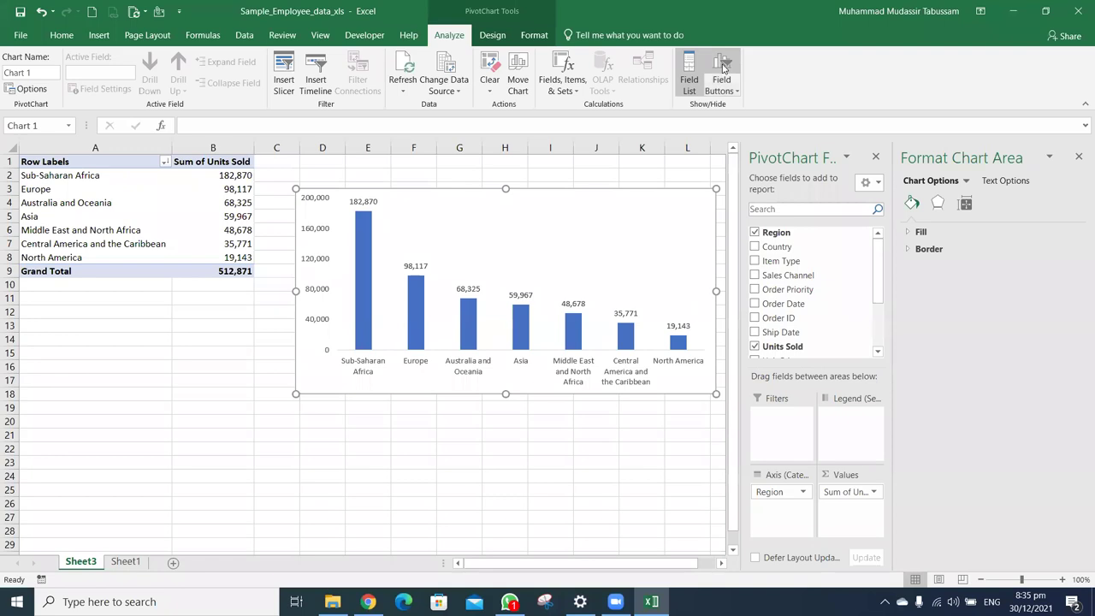
pyautogui.click(674, 164)
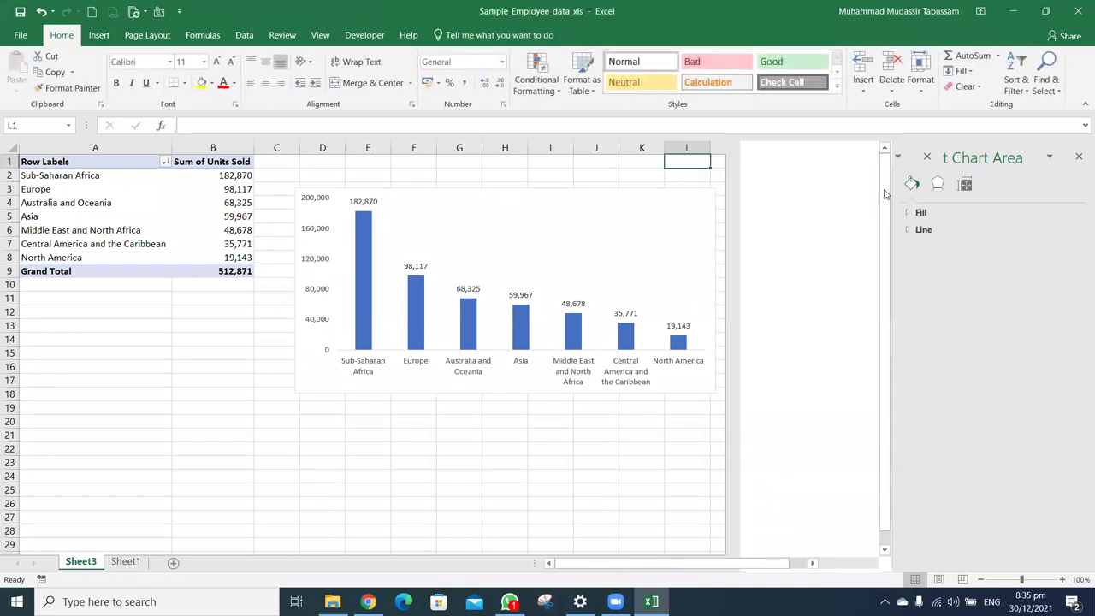
pyautogui.click(1078, 157)
pyautogui.moveTo(627, 185); pyautogui.dragTo(604, 158)
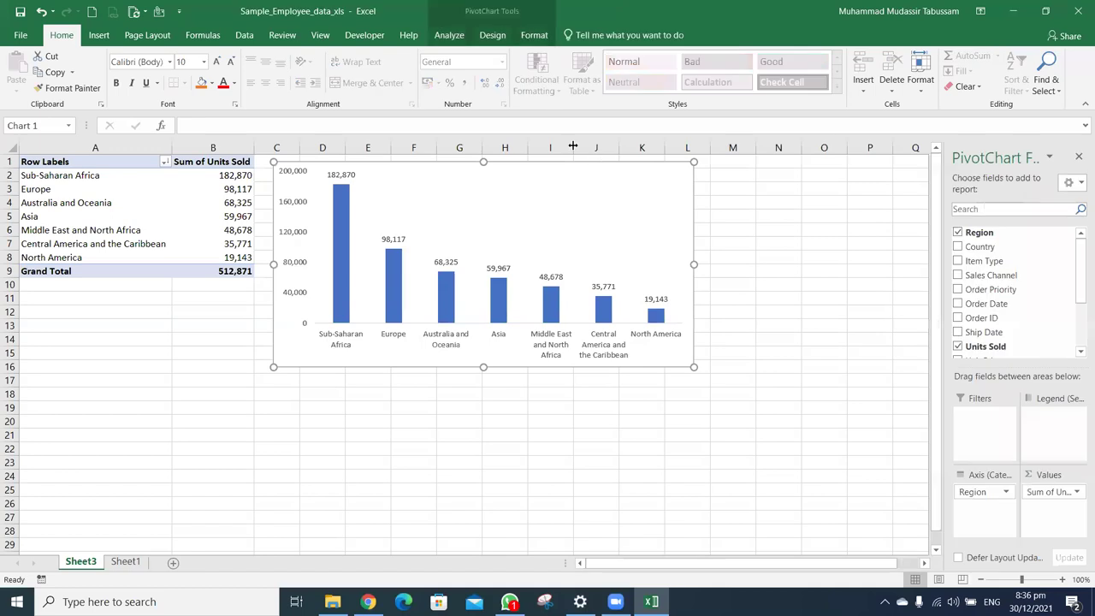
# Change the bar colours, trying orange first, then applying green Colorful Palette 4
pyautogui.click(492, 35)
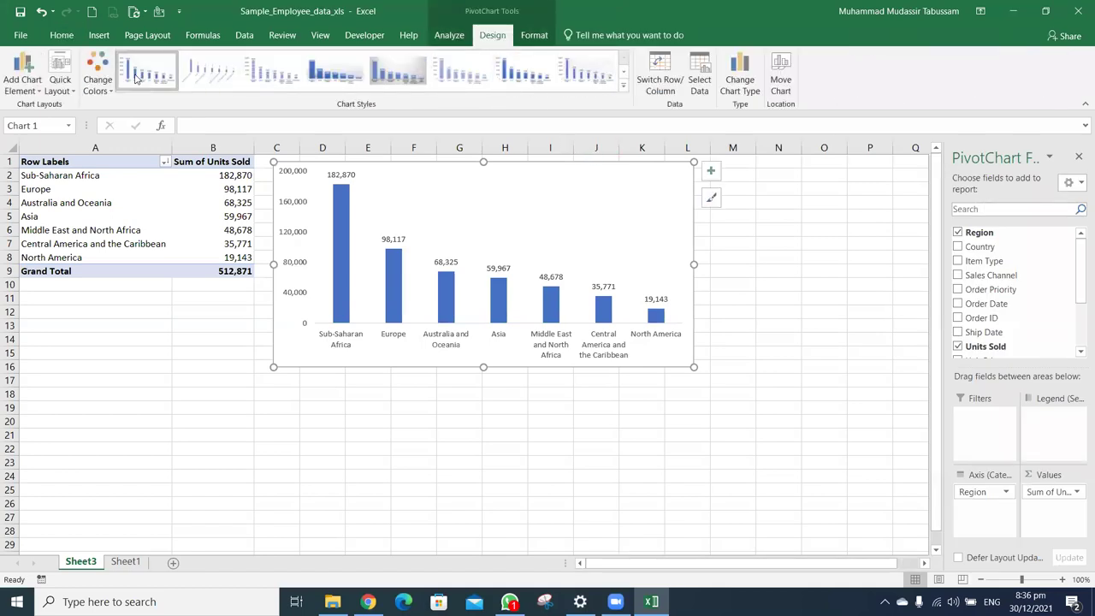
pyautogui.click(97, 75)
pyautogui.click(137, 147)
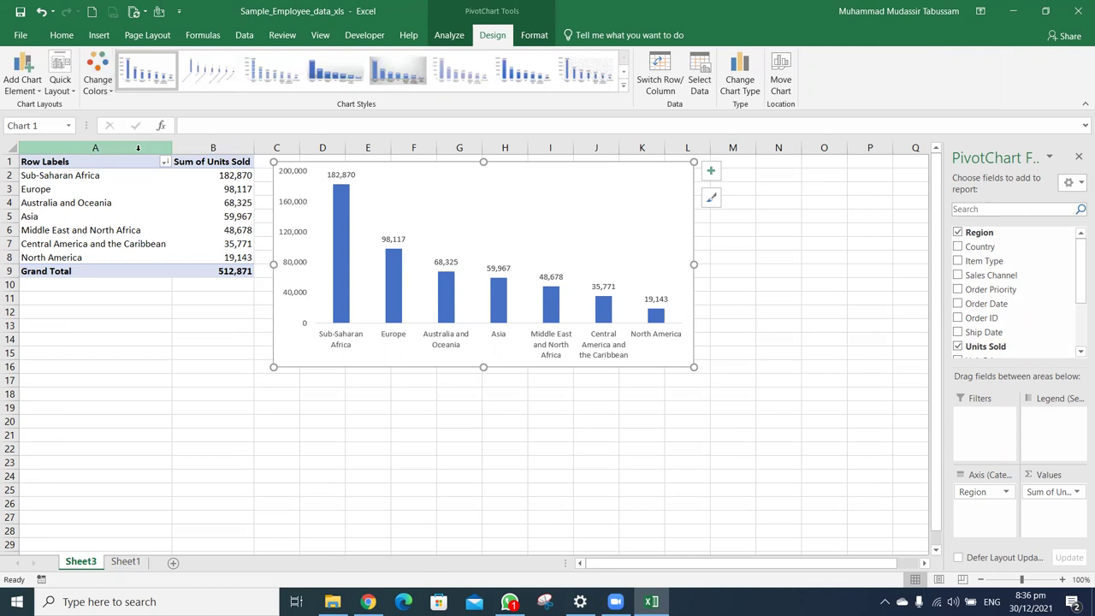
pyautogui.click(98, 75)
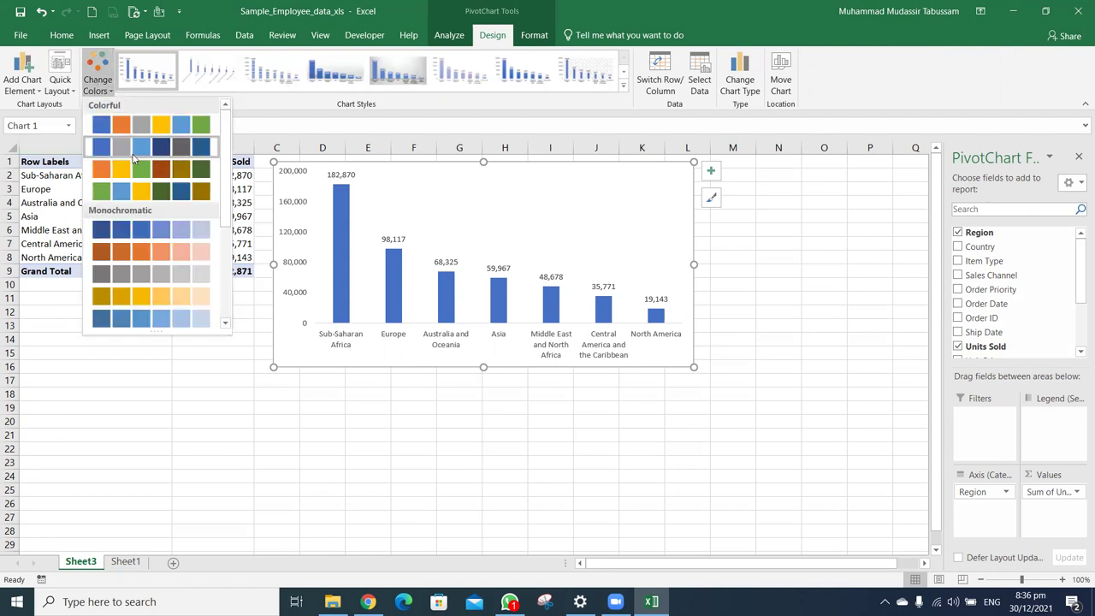
pyautogui.click(136, 163)
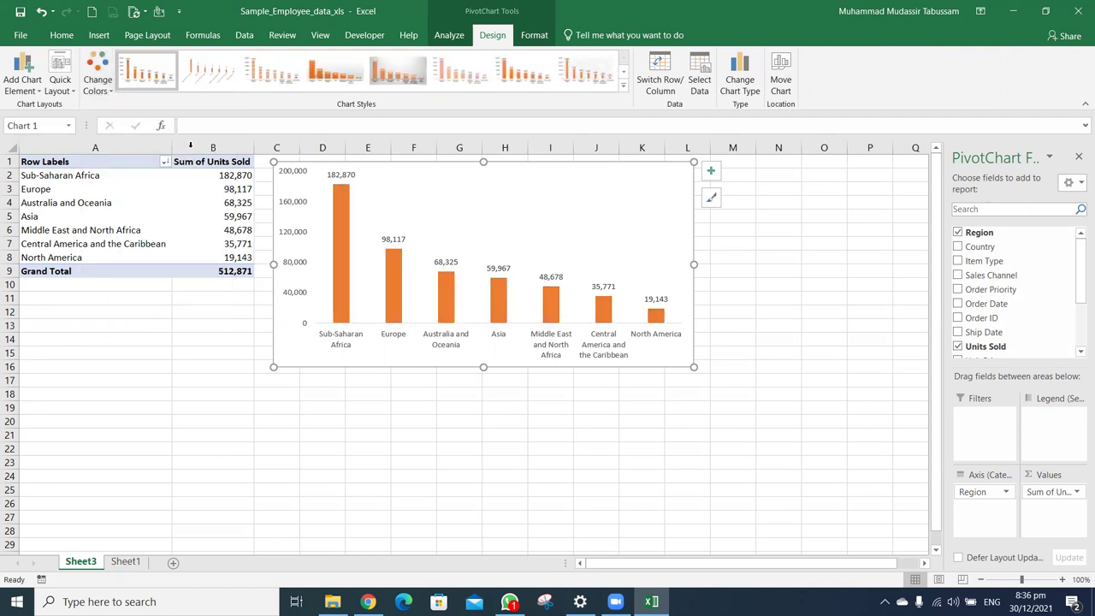
pyautogui.click(60, 78)
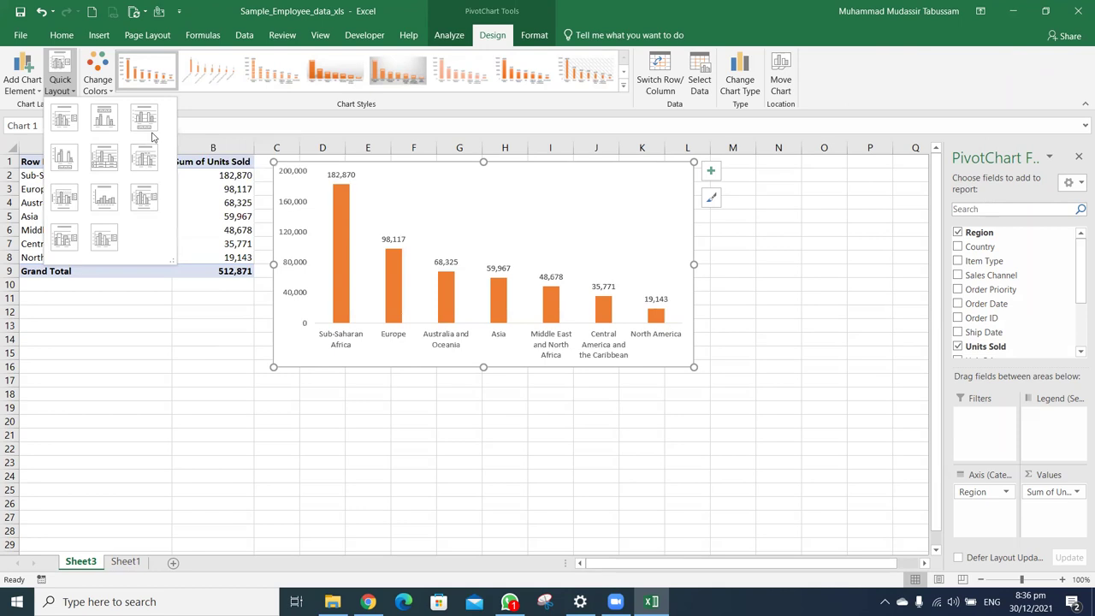
pyautogui.click(98, 79)
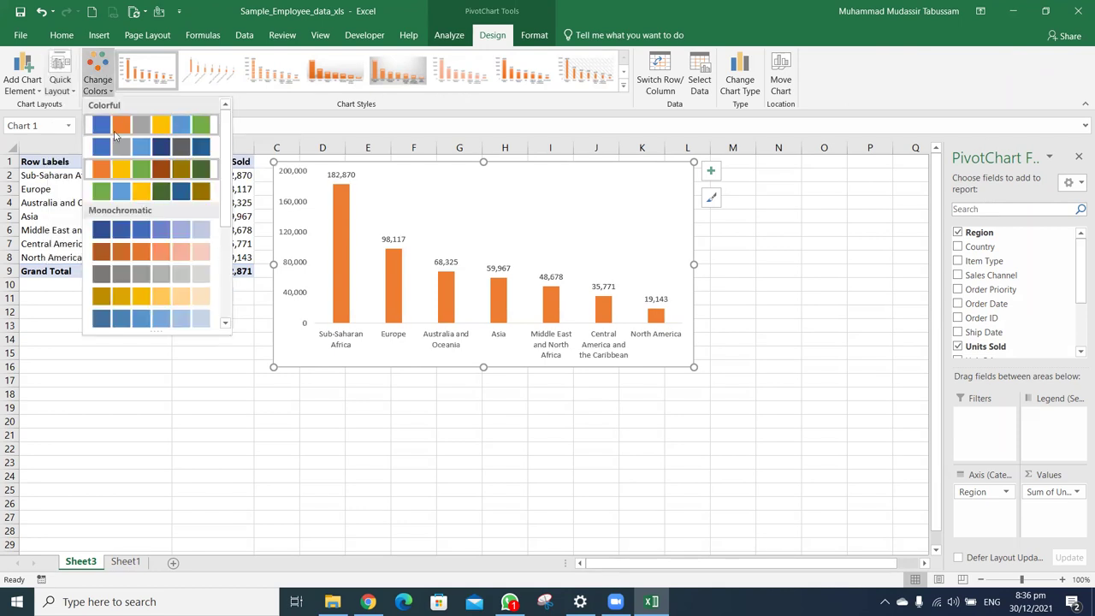
pyautogui.click(123, 192)
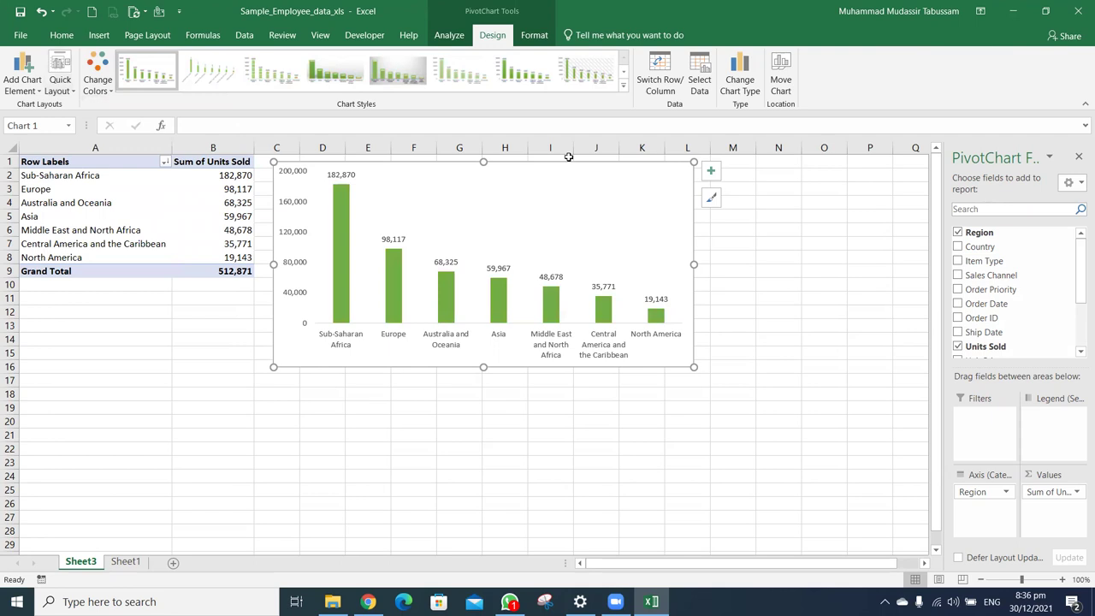
# Give the chart area a solid dark outline and the plot area a 1 pt outline
pyautogui.click(531, 36)
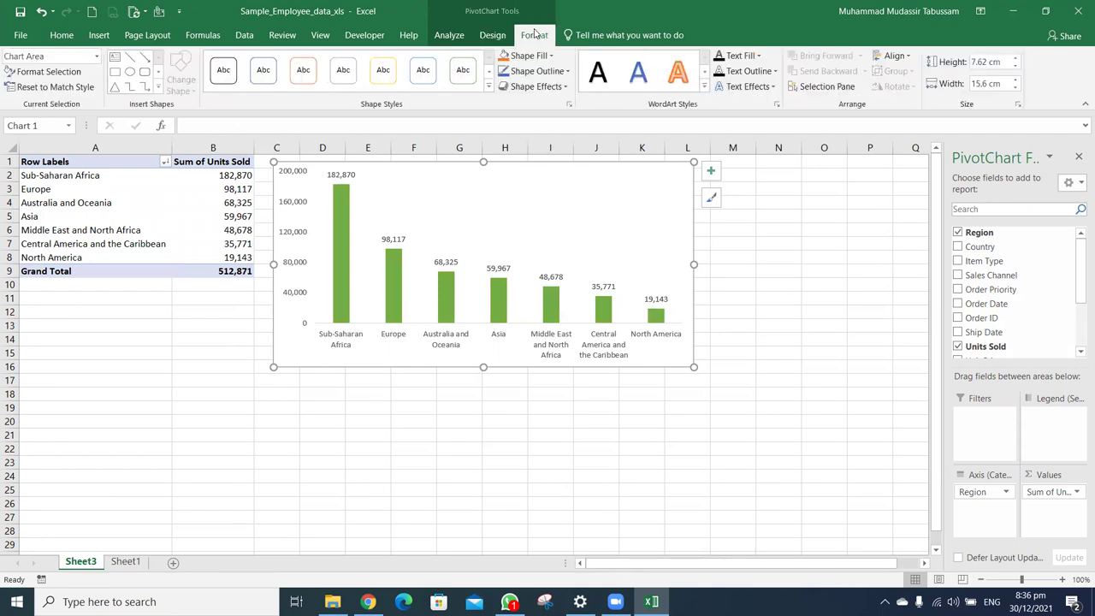
pyautogui.click(223, 70)
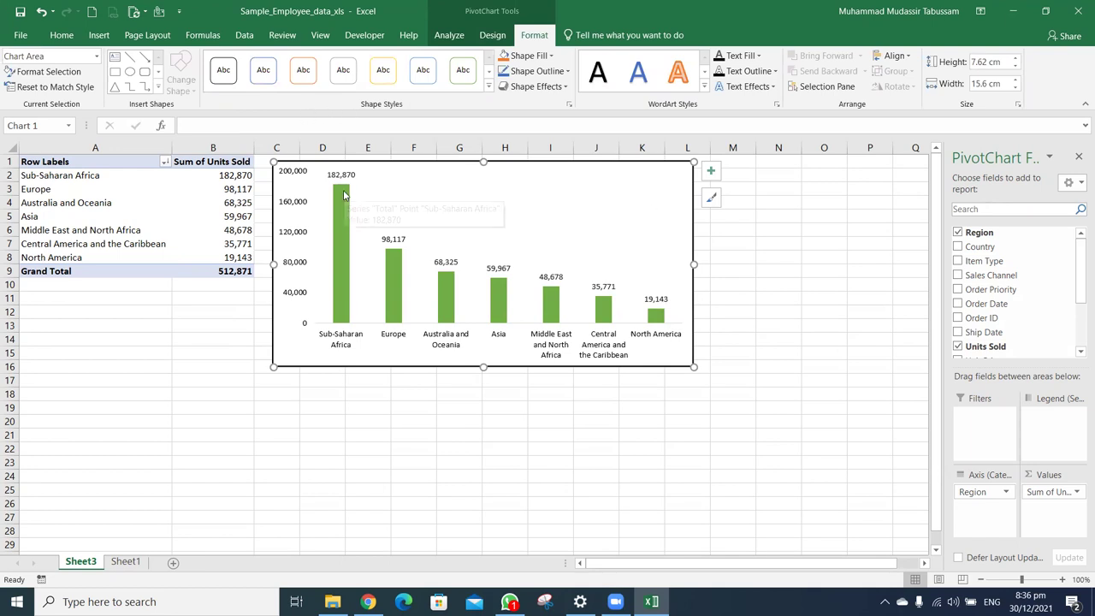
pyautogui.click(733, 244)
pyautogui.click(591, 191)
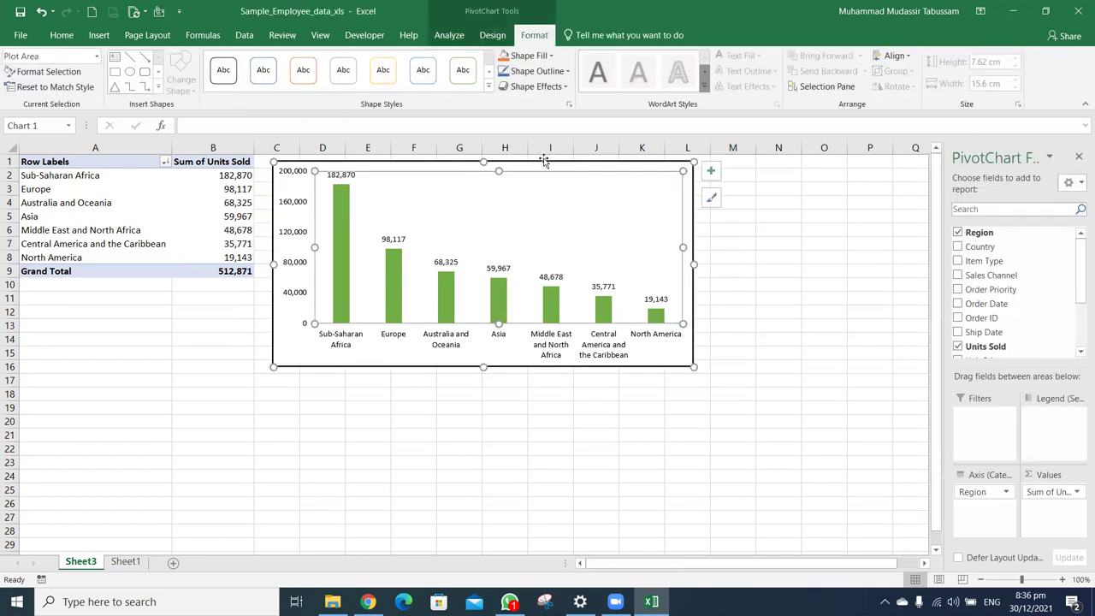
pyautogui.click(566, 72)
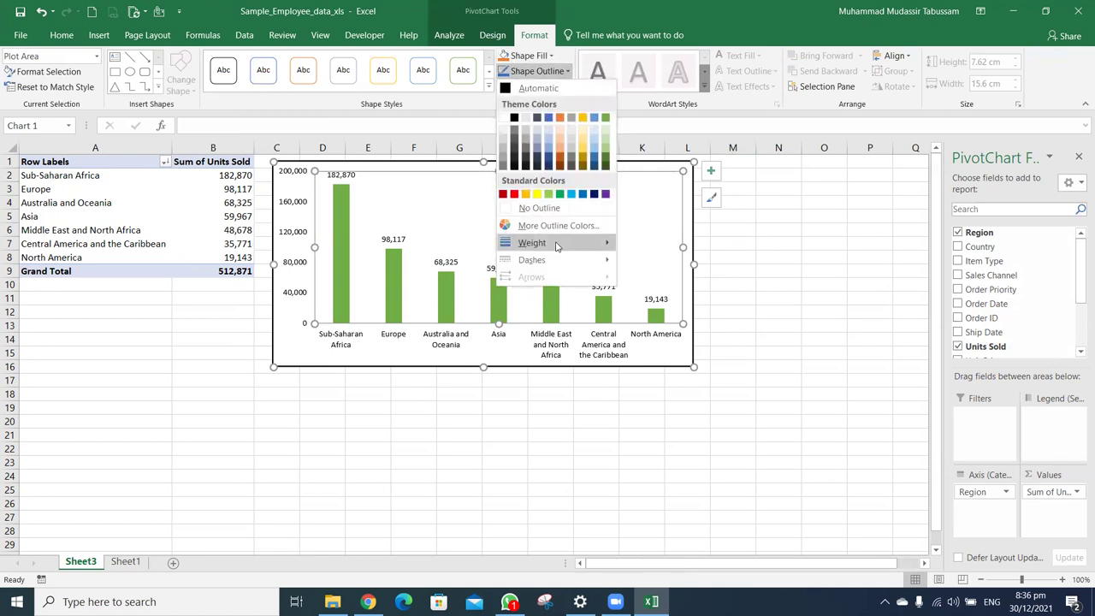
pyautogui.moveTo(556, 245)
pyautogui.click(672, 291)
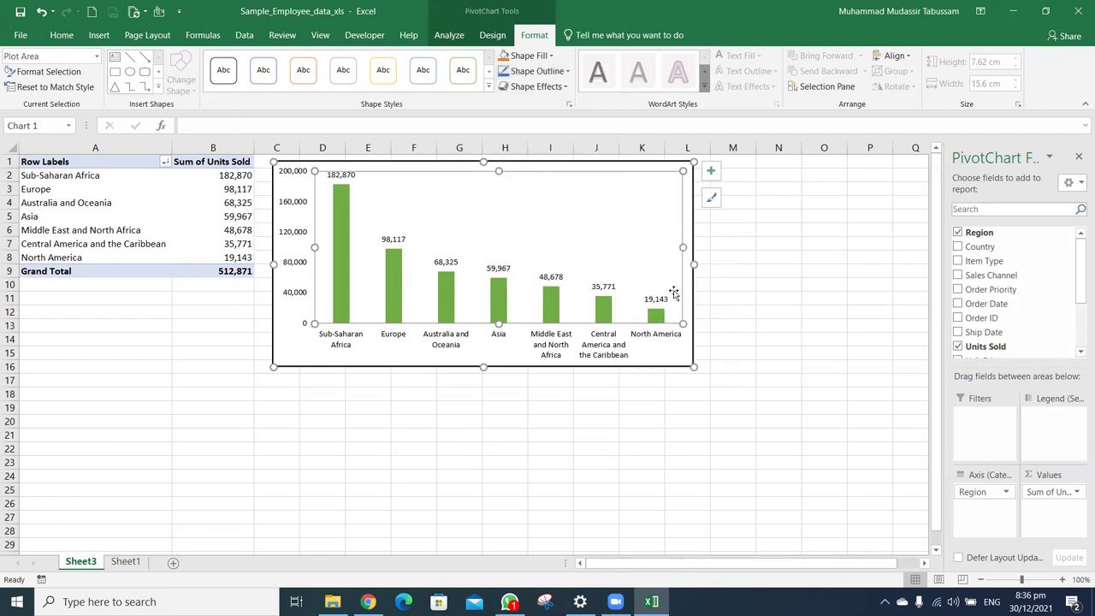
# Add an orange glow effect to the plot area
pyautogui.click(551, 87)
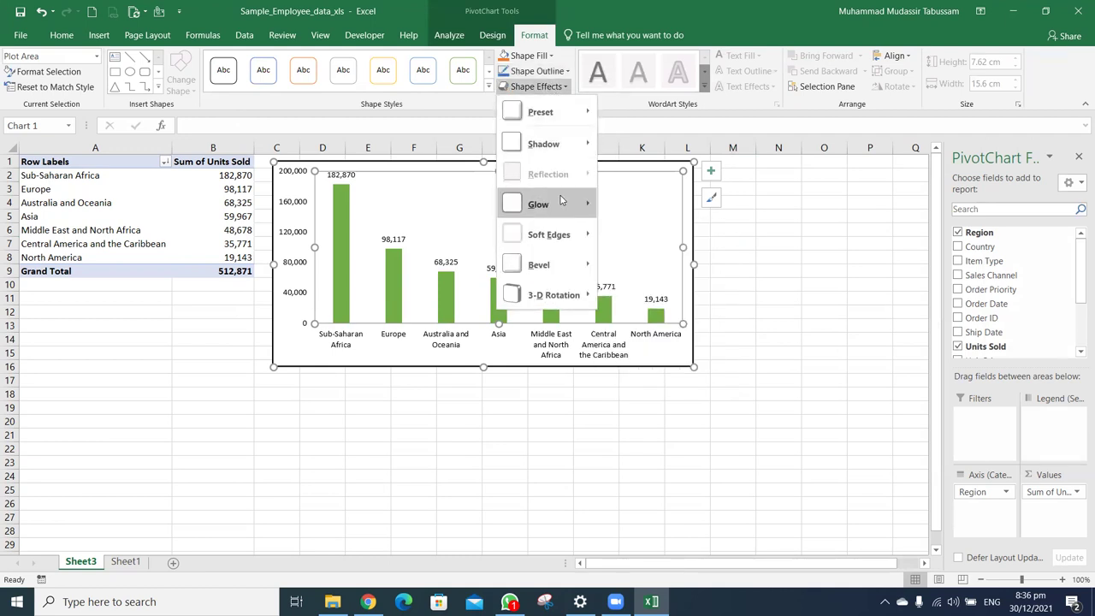
pyautogui.moveTo(583, 202)
pyautogui.click(657, 295)
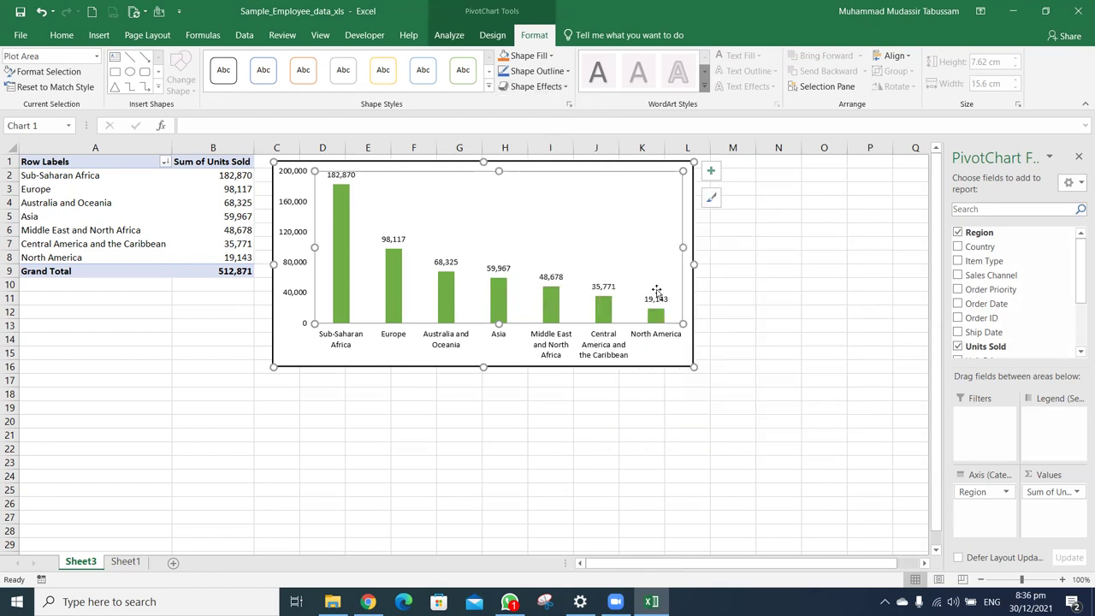
# Apply a preset bevel shape effect to the green column bars
pyautogui.click(601, 310)
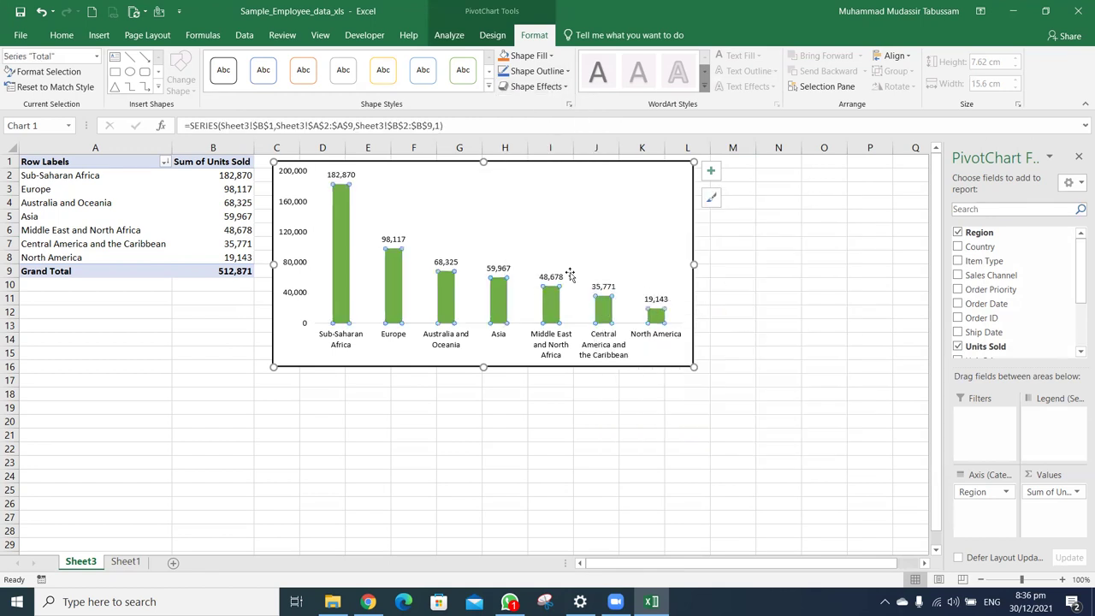
pyautogui.click(566, 88)
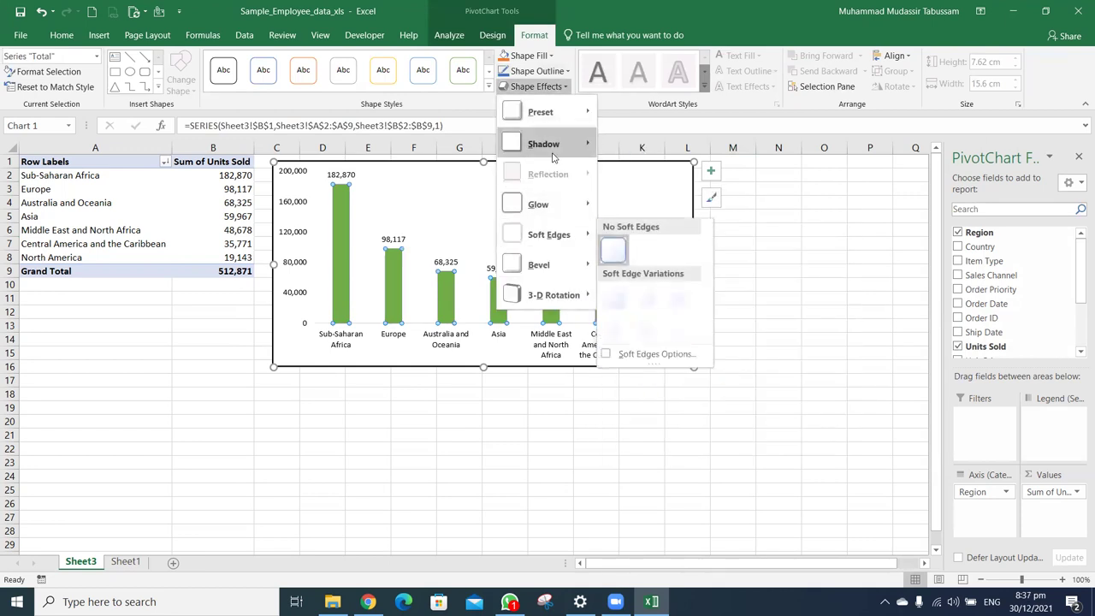
pyautogui.moveTo(555, 147)
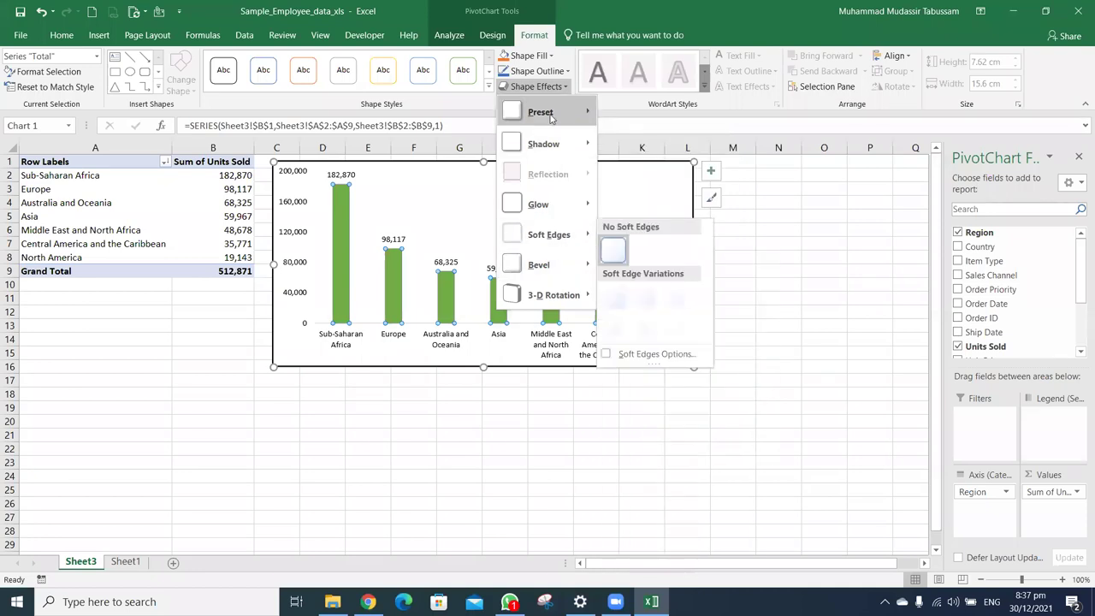
pyautogui.moveTo(551, 118)
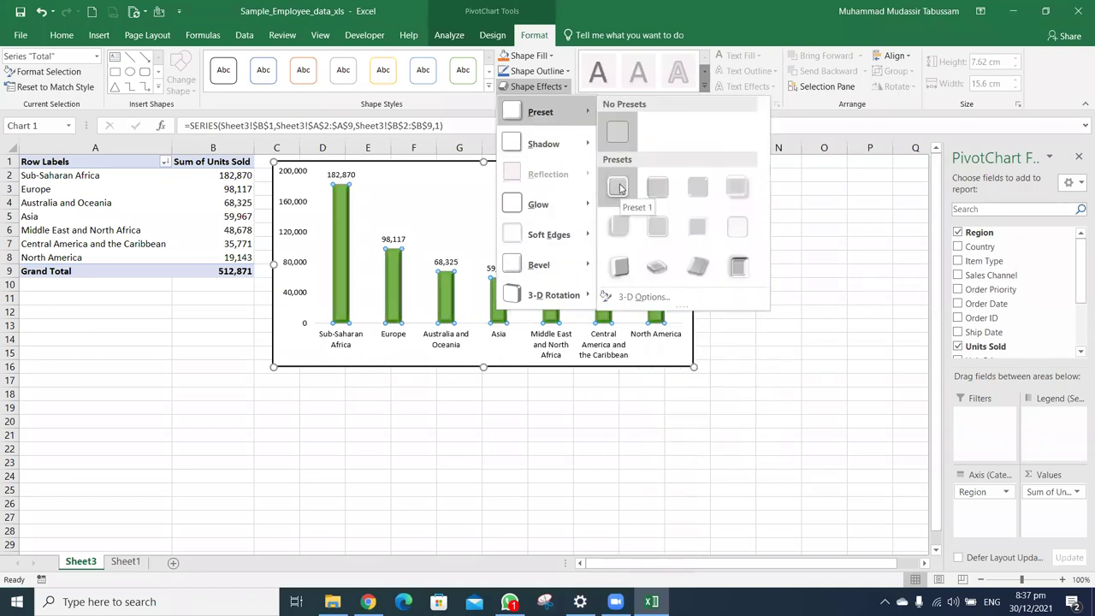
pyautogui.click(665, 193)
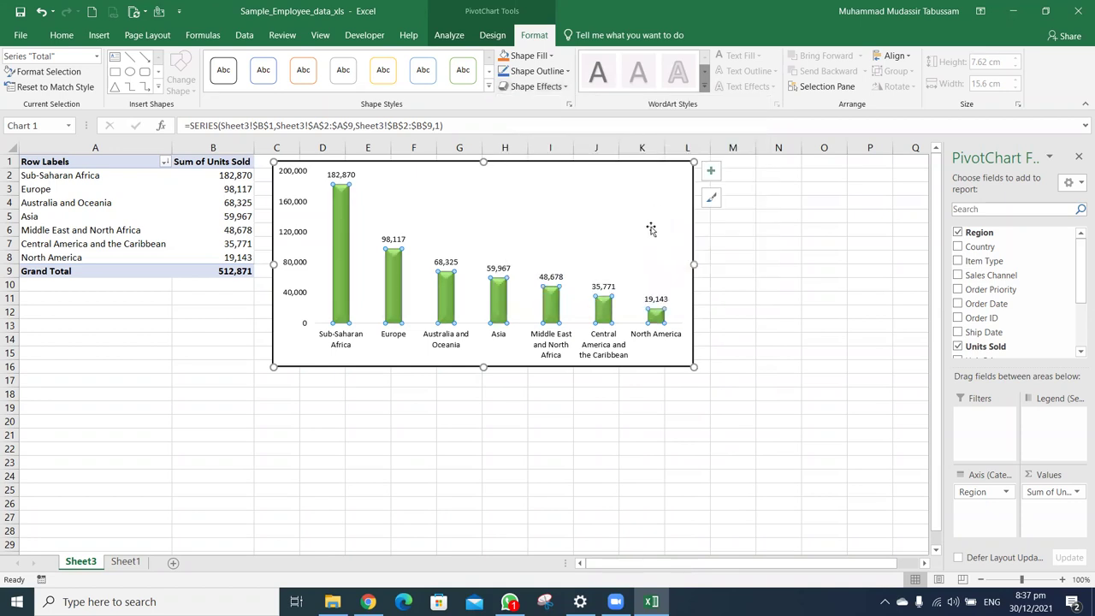
pyautogui.click(703, 267)
# Resize the chart to 5.67 cm tall by 13.42 cm wide and nudge it up-left
pyautogui.click(637, 240)
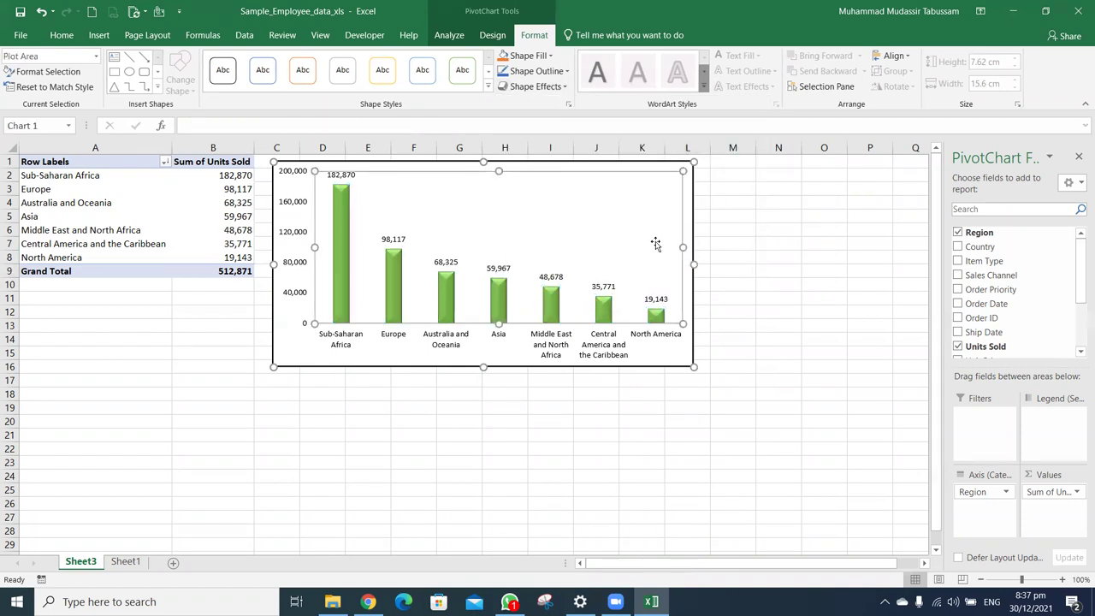
pyautogui.moveTo(694, 263); pyautogui.dragTo(729, 261)
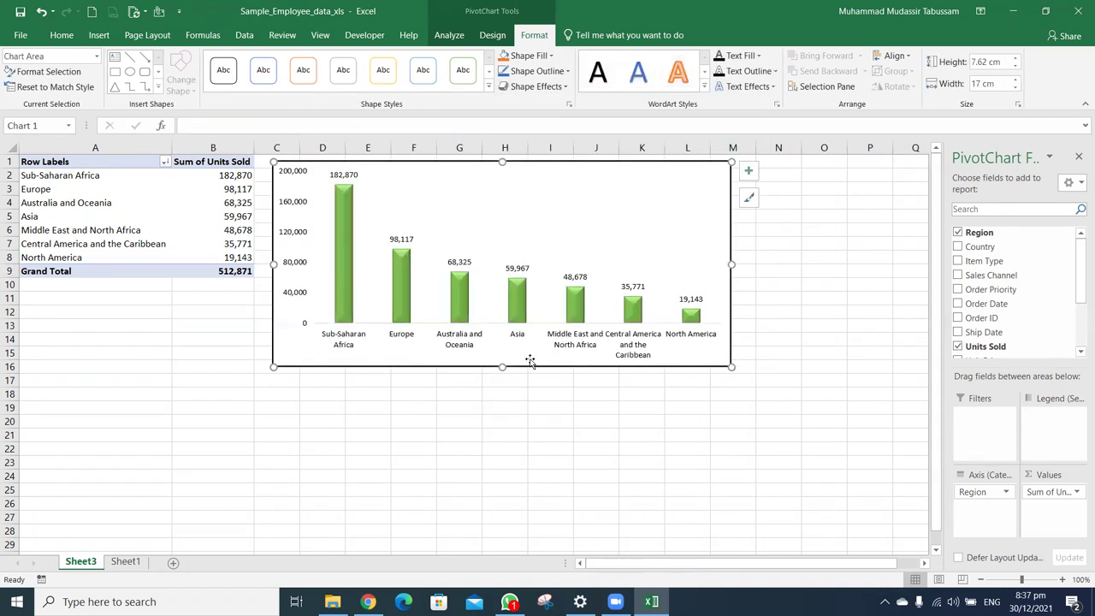
pyautogui.moveTo(502, 366); pyautogui.dragTo(502, 313)
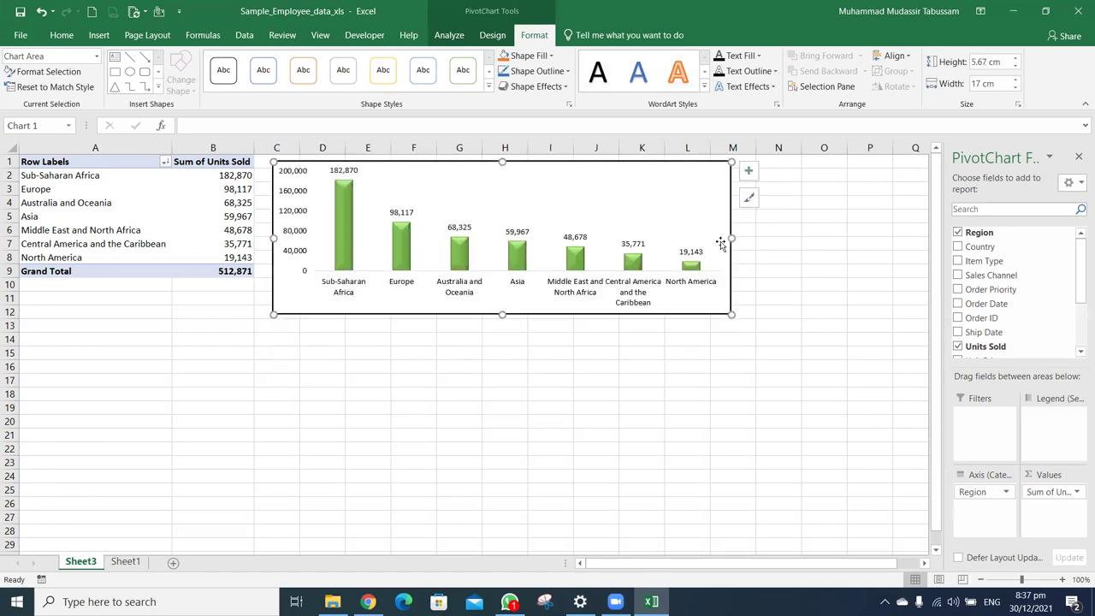
pyautogui.moveTo(728, 238)
pyautogui.mouseDown()
pyautogui.moveTo(590, 240)
pyautogui.moveTo(634, 241)
pyautogui.mouseUp()
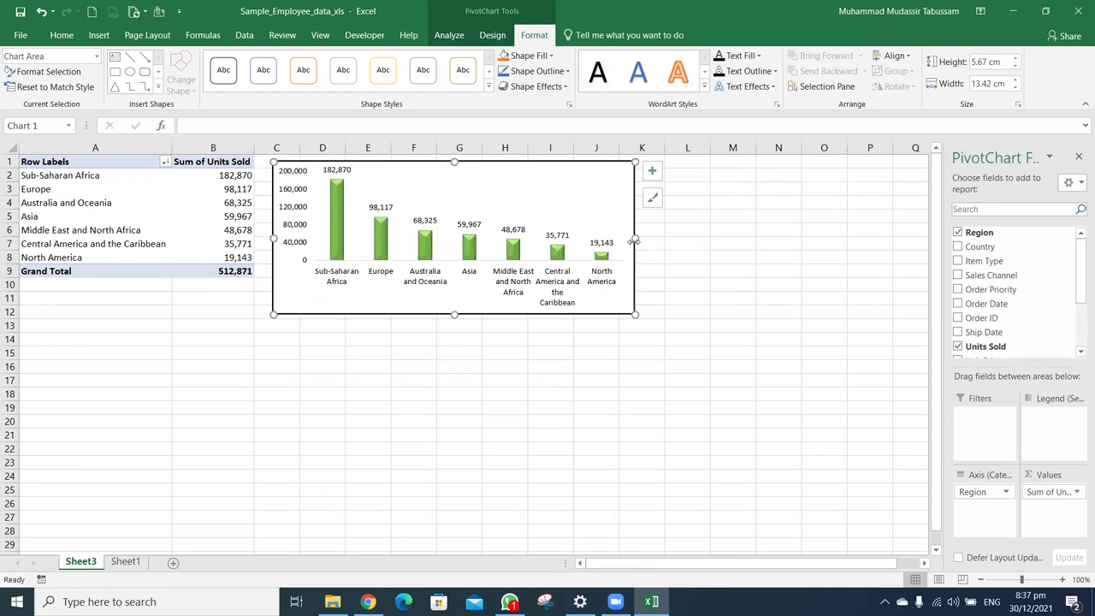
pyautogui.moveTo(513, 163); pyautogui.dragTo(508, 159)
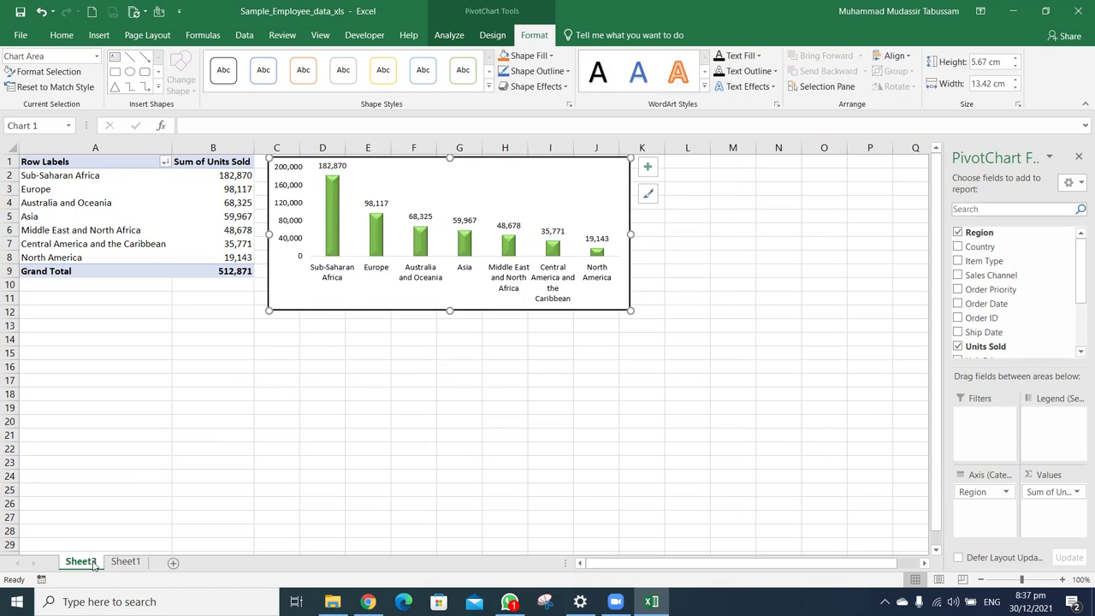
# Rename the Sheet3 tab to 'Region Wise Units Sold'
pyautogui.doubleClick(81, 561)
pyautogui.write('REgion')
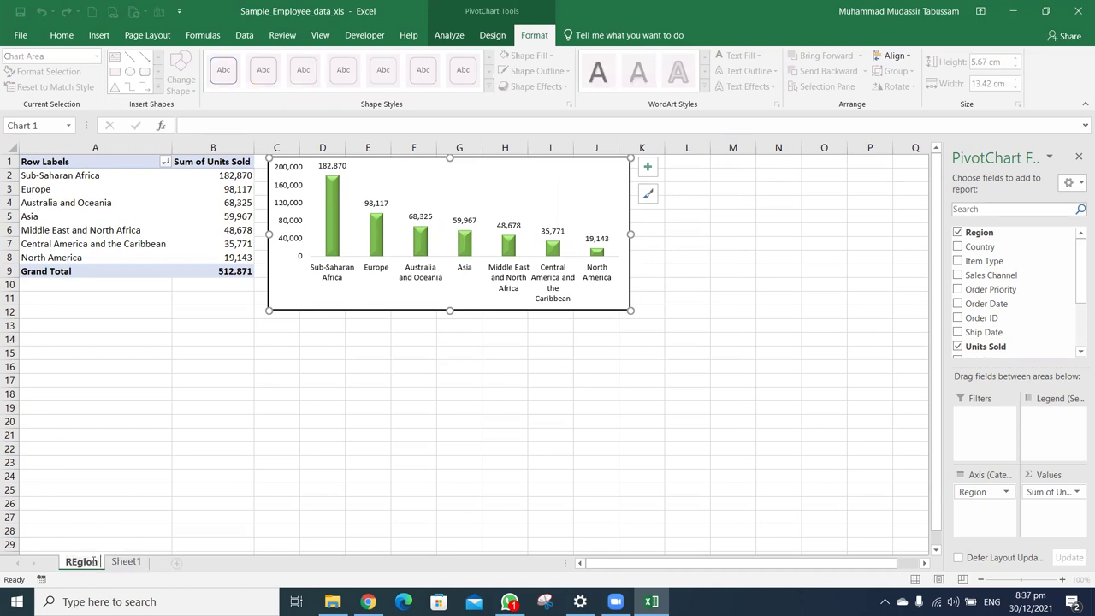
pyautogui.press('BackSpace')
pyautogui.press('BackSpace')
pyautogui.press('BackSpace')
pyautogui.press('BackSpace')
pyautogui.press('BackSpace')
pyautogui.write('Region Wise')
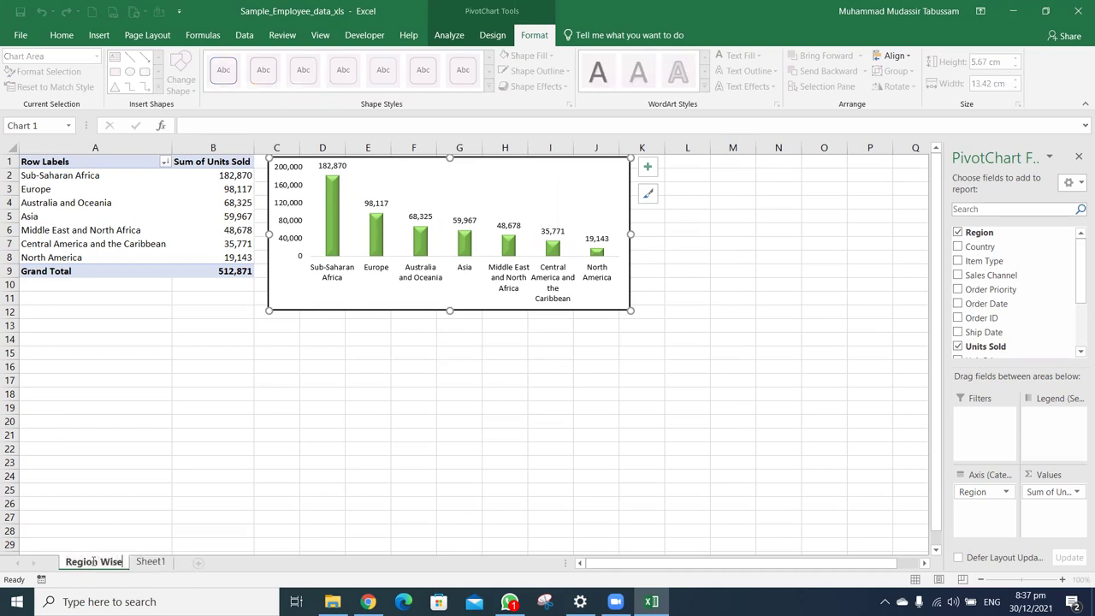
pyautogui.write(' Units Sold')
pyautogui.press('Return')
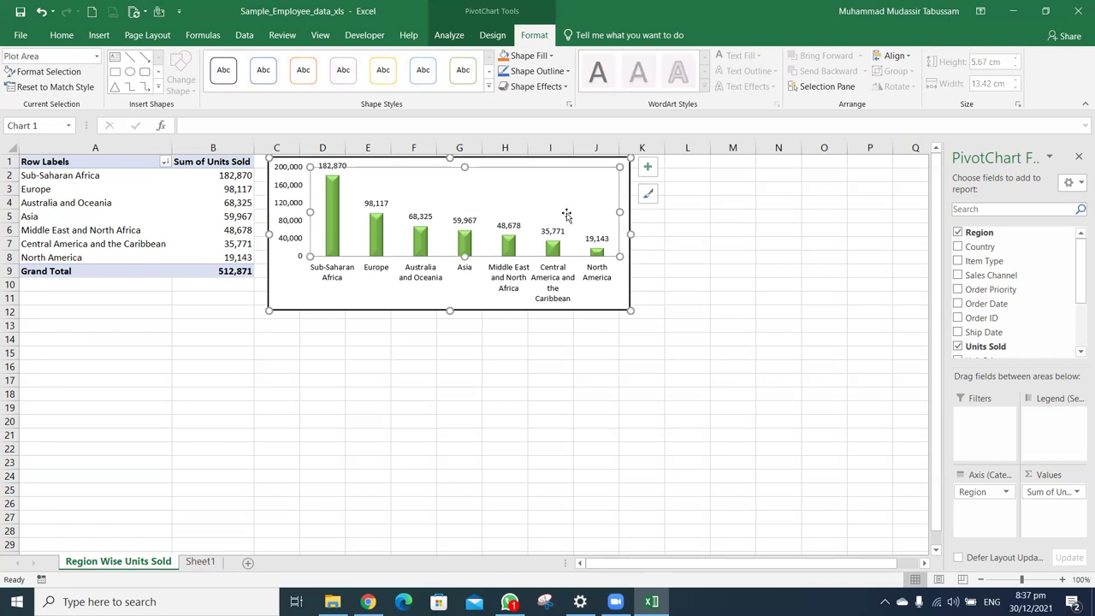
pyautogui.click(703, 268)
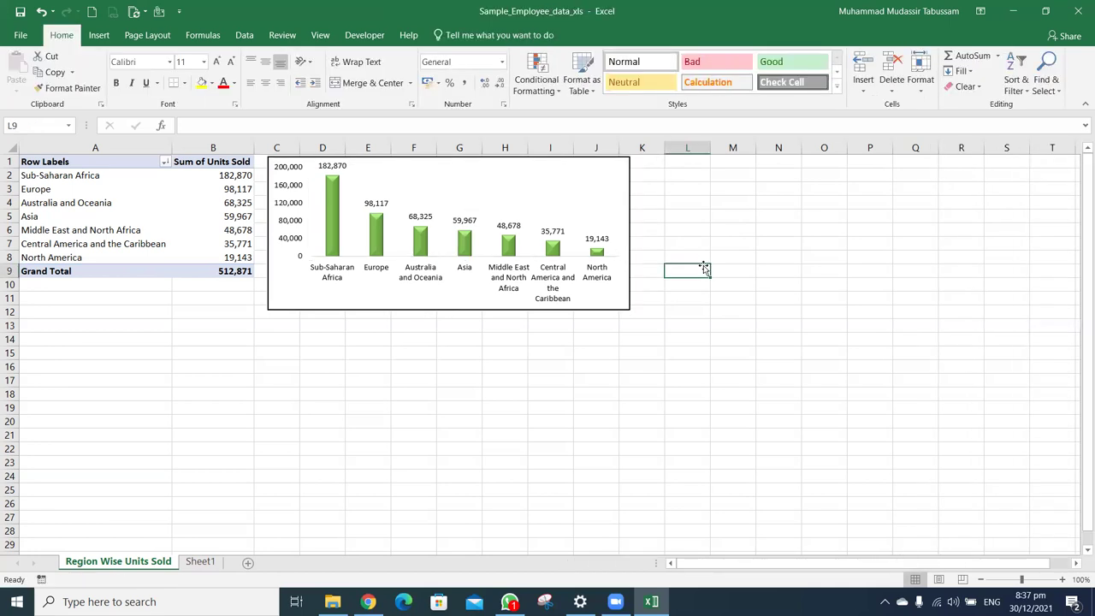
# Glance at the raw data on Sheet1, then return to the Region Wise Units Sold sheet
pyautogui.click(214, 566)
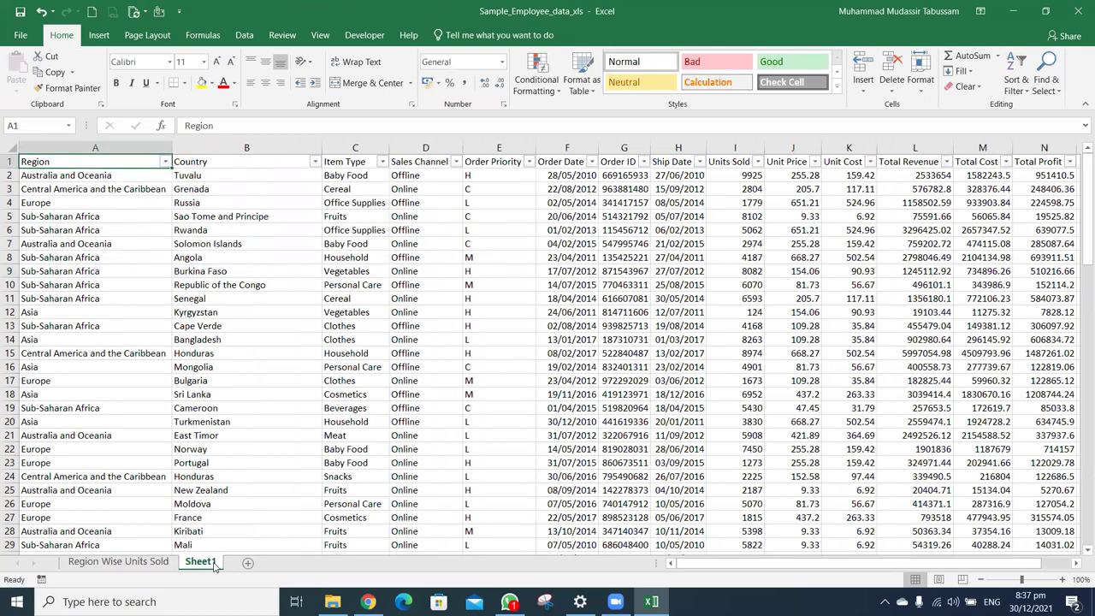
pyautogui.hotkey('ctrl', 'pageup')
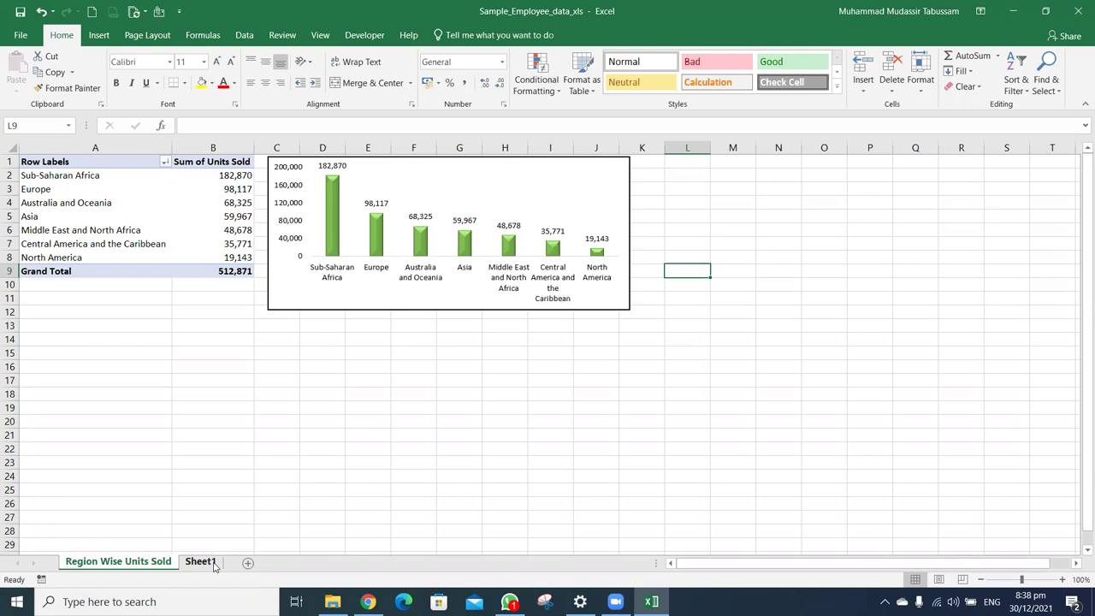
# In a new Chrome tab, search Google Images for 'excel dashboard design'
pyautogui.click(367, 601)
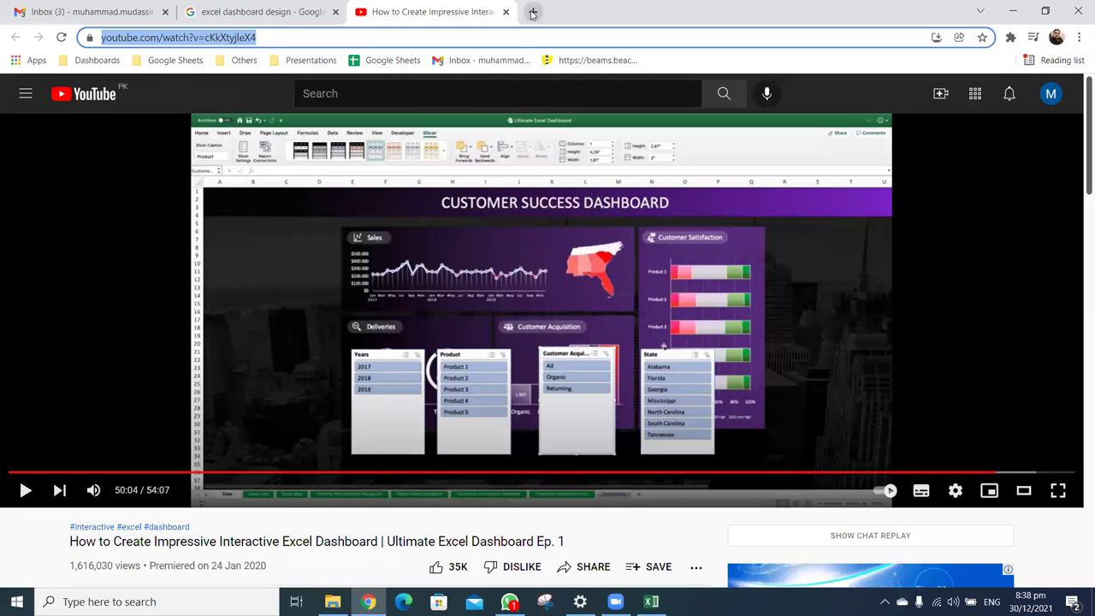
pyautogui.click(529, 11)
pyautogui.click(421, 293)
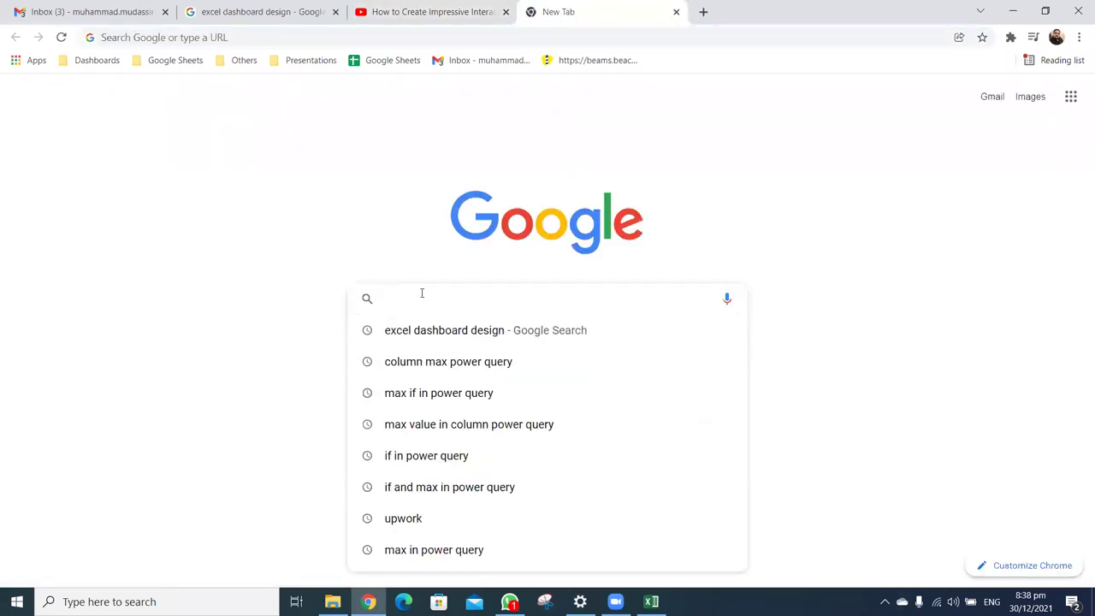
pyautogui.write('excel dash')
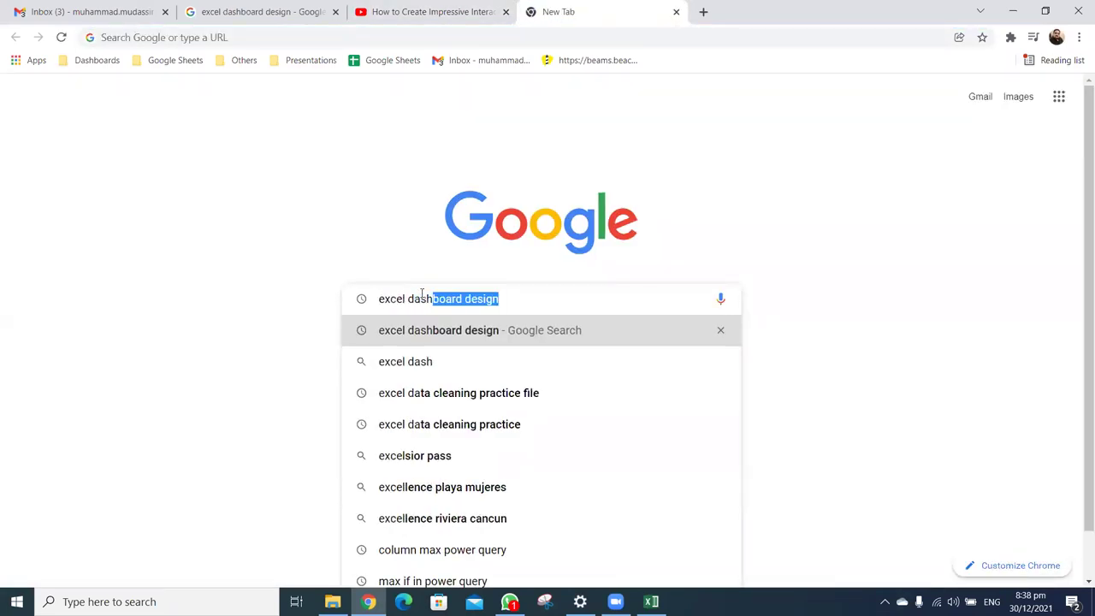
pyautogui.press('Return')
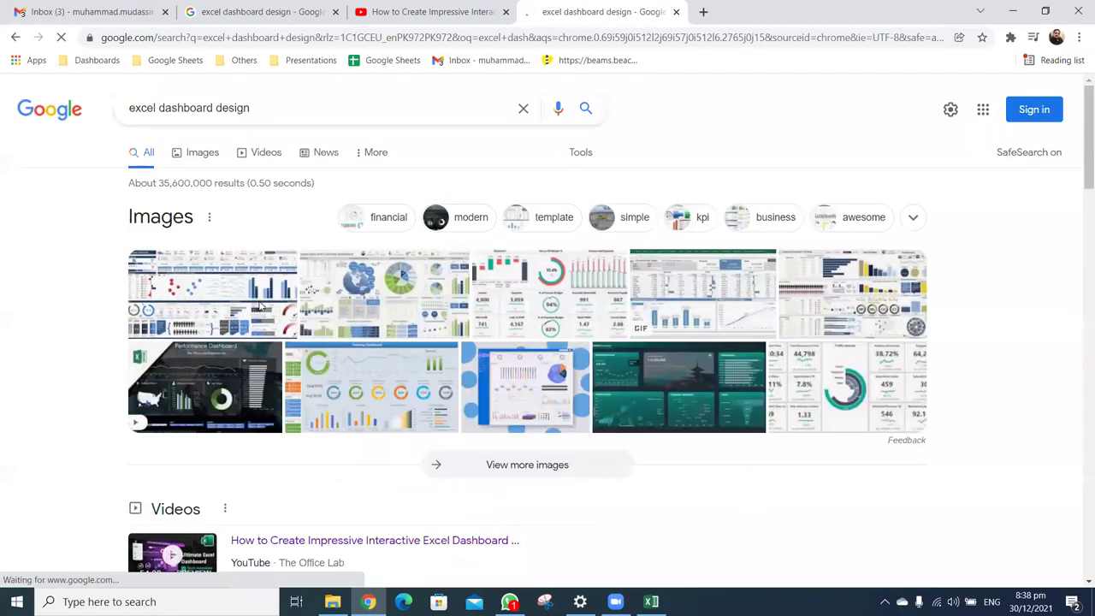
pyautogui.click(263, 304)
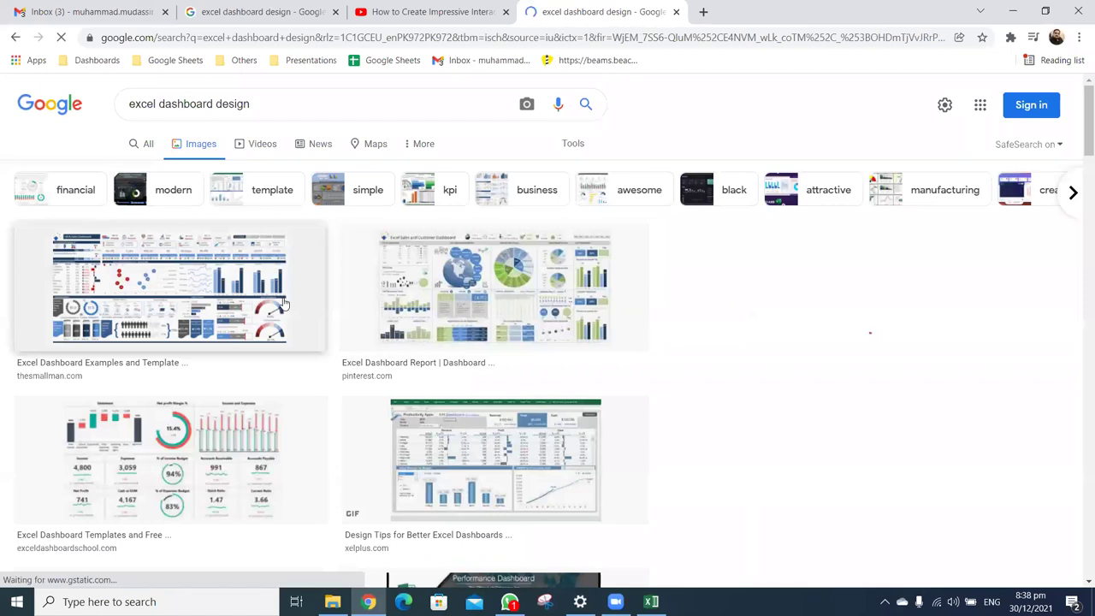
# Preview dashboard images and open the Xelplus dashboard design tips article
pyautogui.click(282, 303)
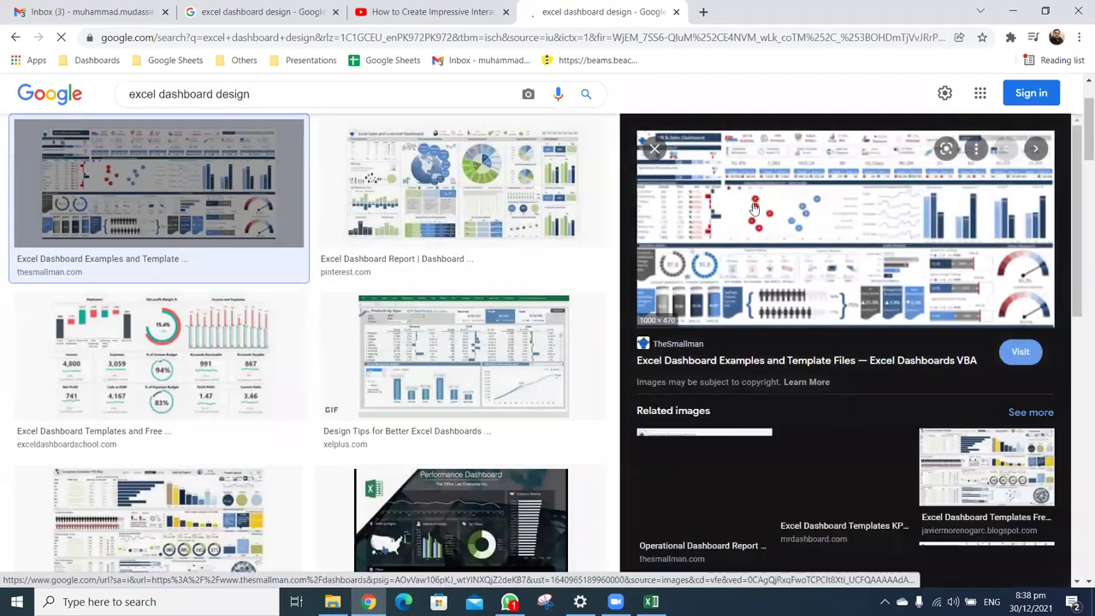
pyautogui.click(753, 206)
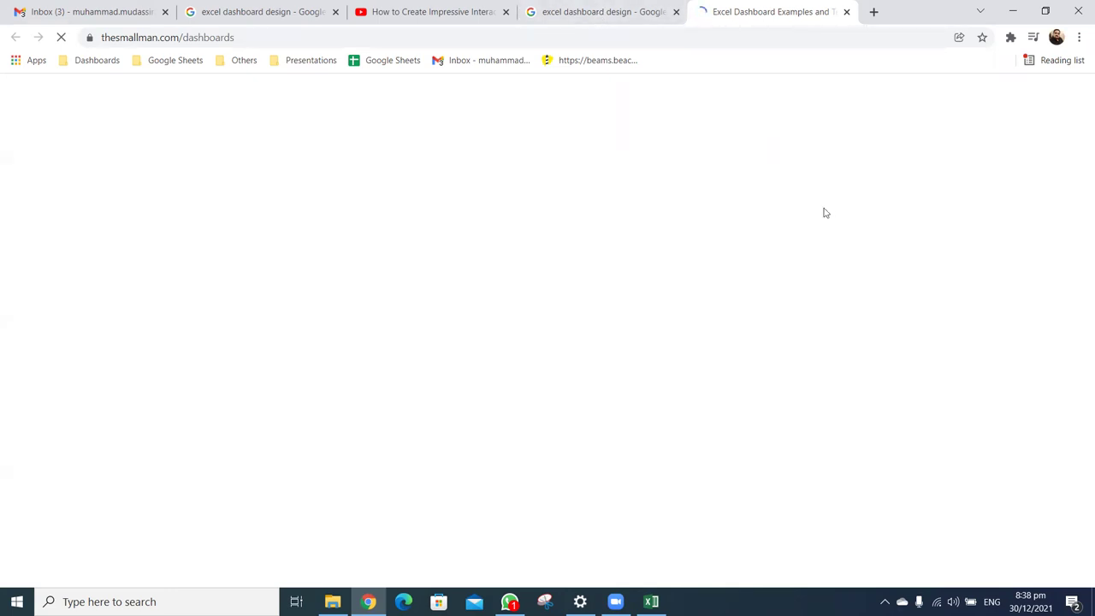
pyautogui.click(601, 15)
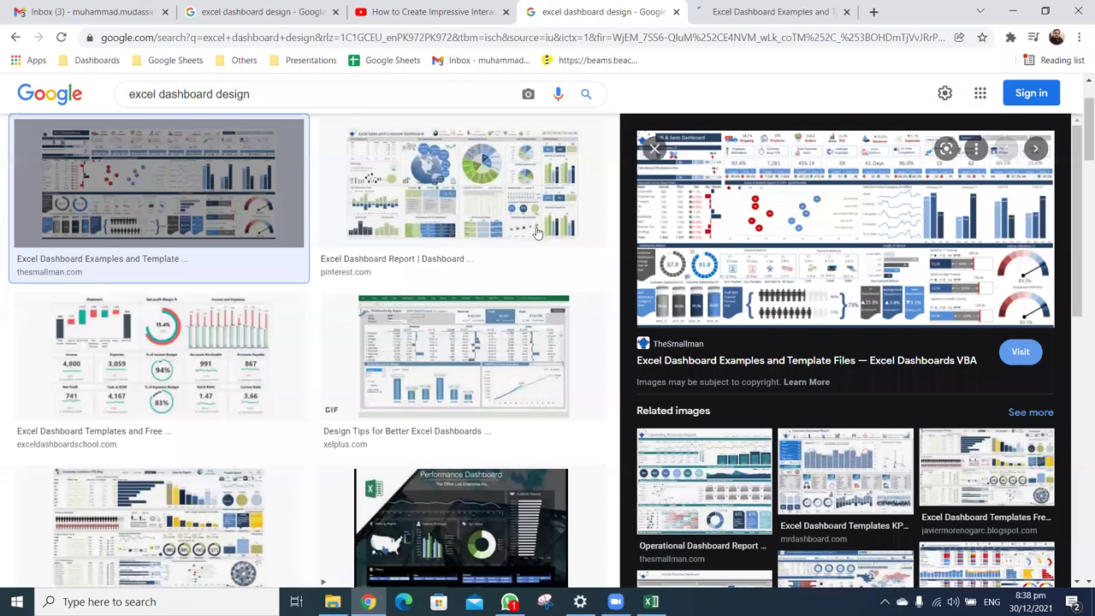
pyautogui.click(505, 329)
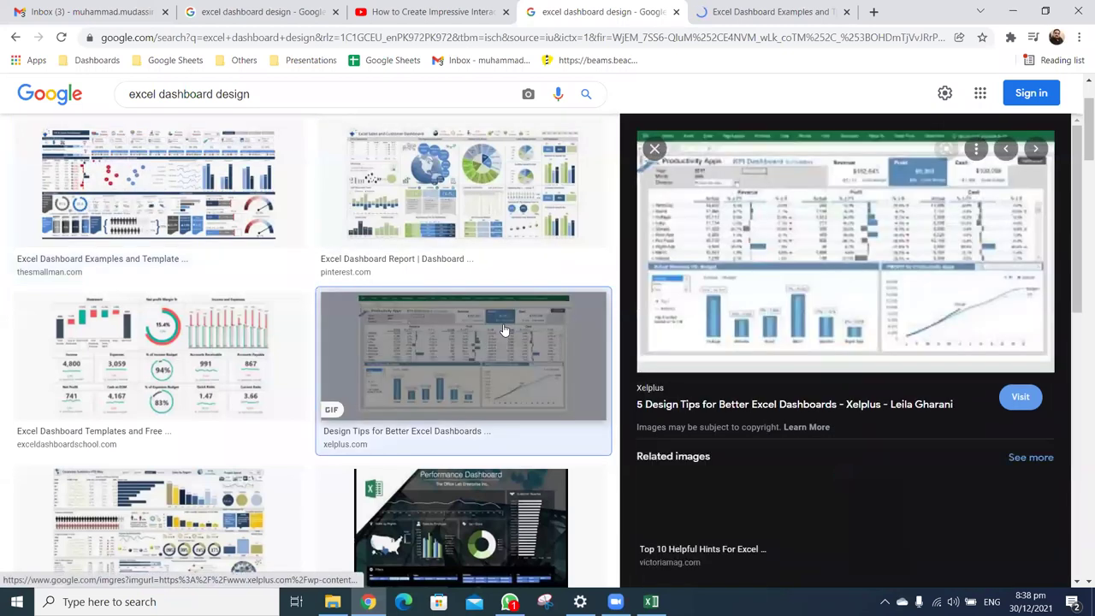
pyautogui.click(766, 17)
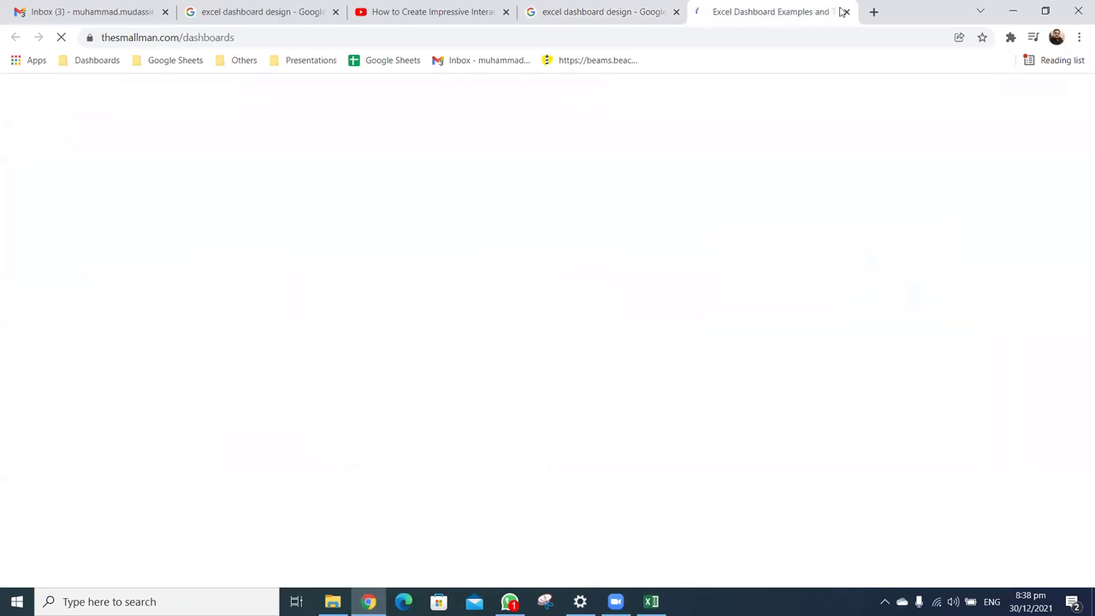
pyautogui.click(845, 12)
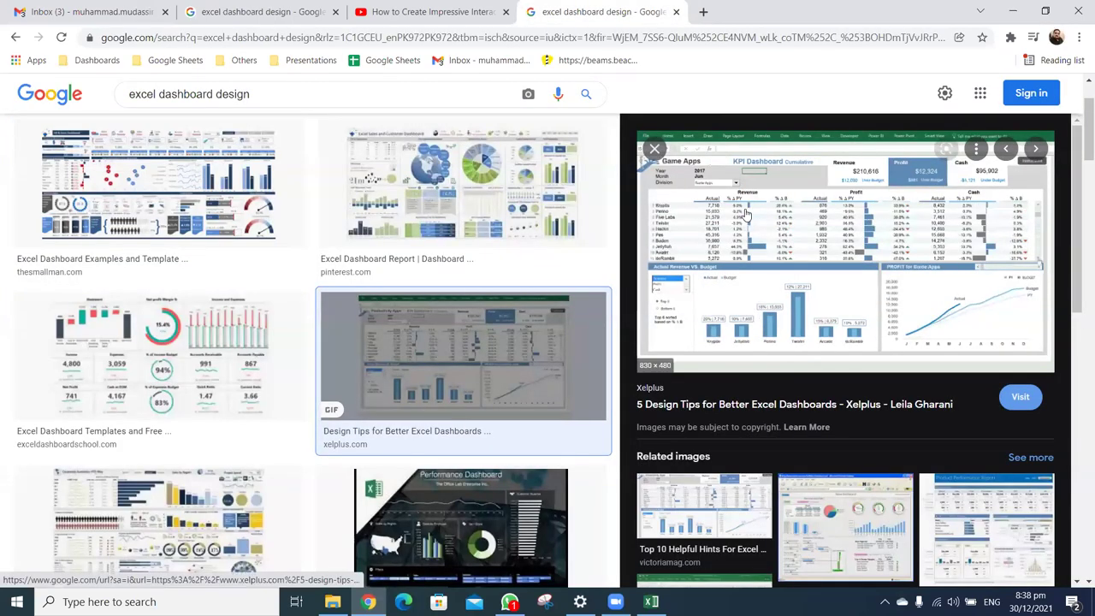
pyautogui.click(745, 214)
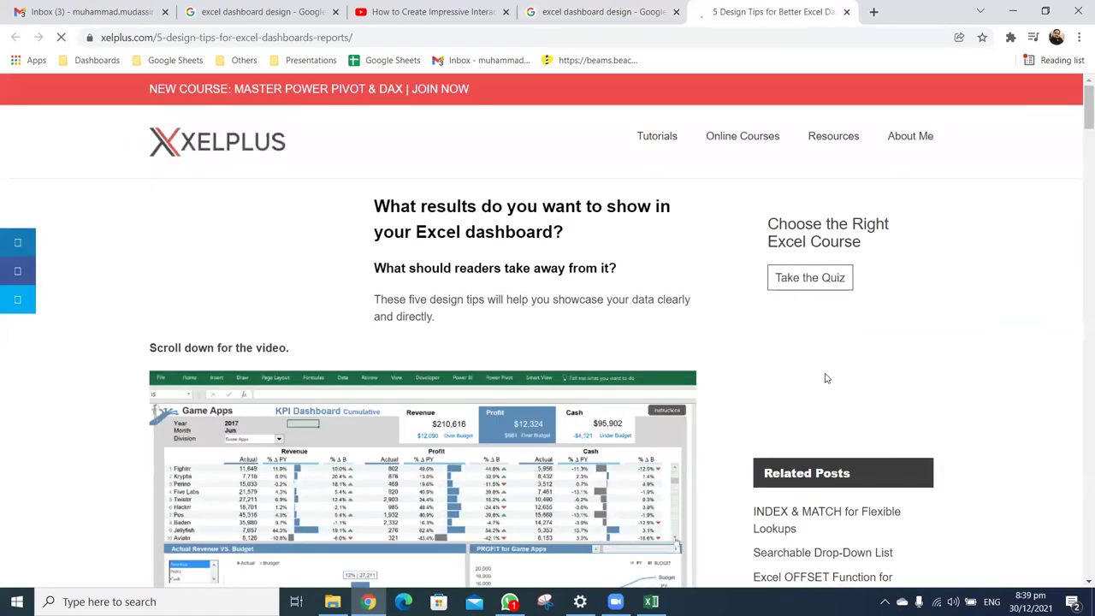
# Scroll through the Xelplus tips article, close it, and scroll the image results
pyautogui.scroll(-3, 826, 378)
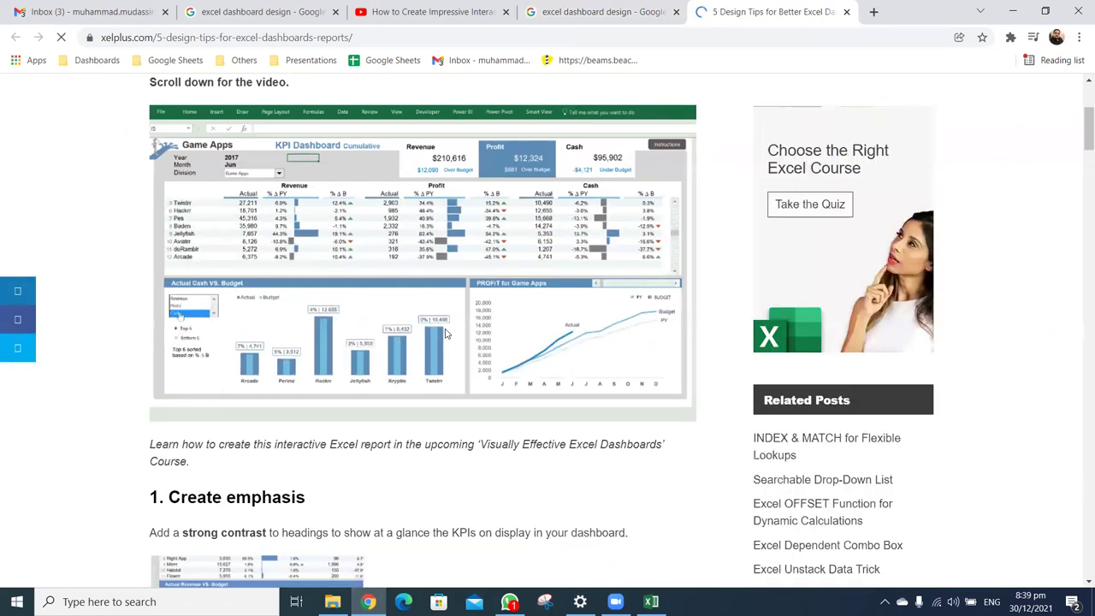
pyautogui.scroll(-5, 444, 333)
pyautogui.scroll(-5, 444, 333)
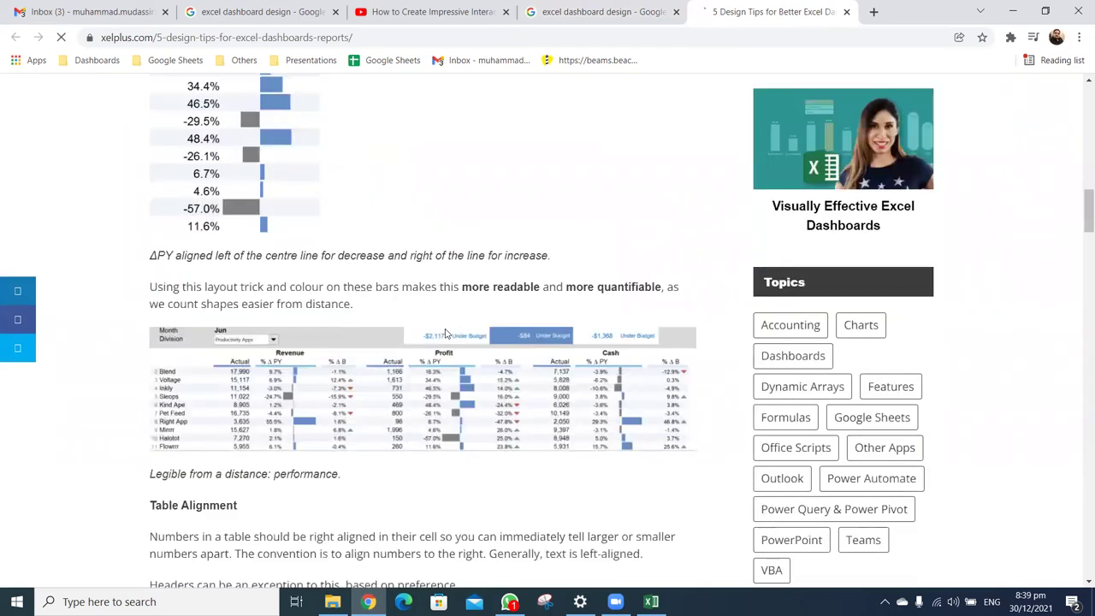
pyautogui.scroll(-5, 445, 333)
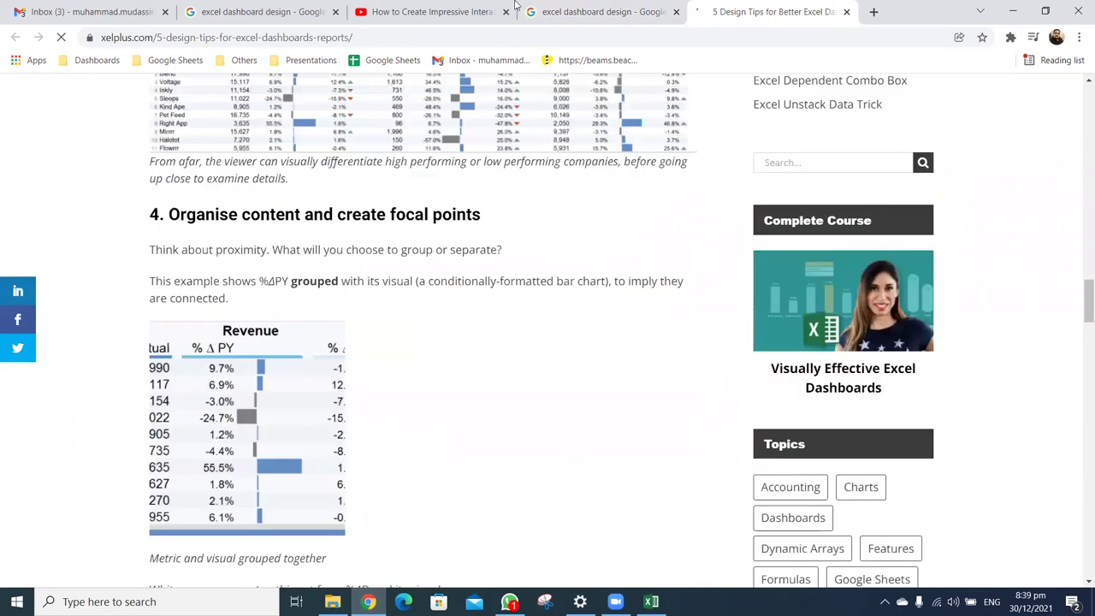
pyautogui.click(575, 9)
pyautogui.click(799, 10)
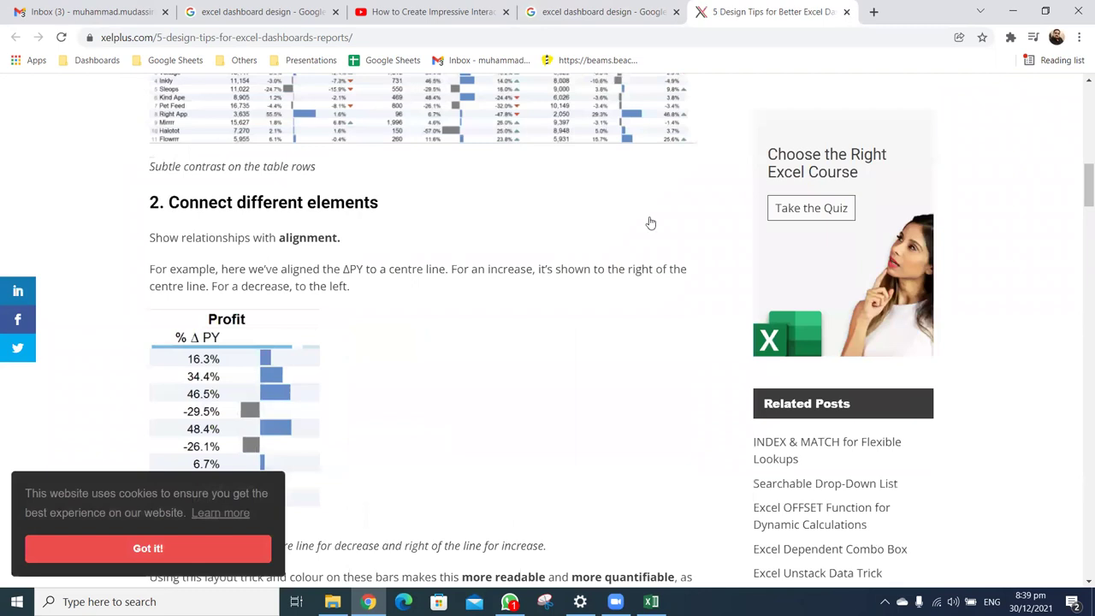
pyautogui.hotkey('ctrl', 'w')
pyautogui.scroll(-5, 537, 445)
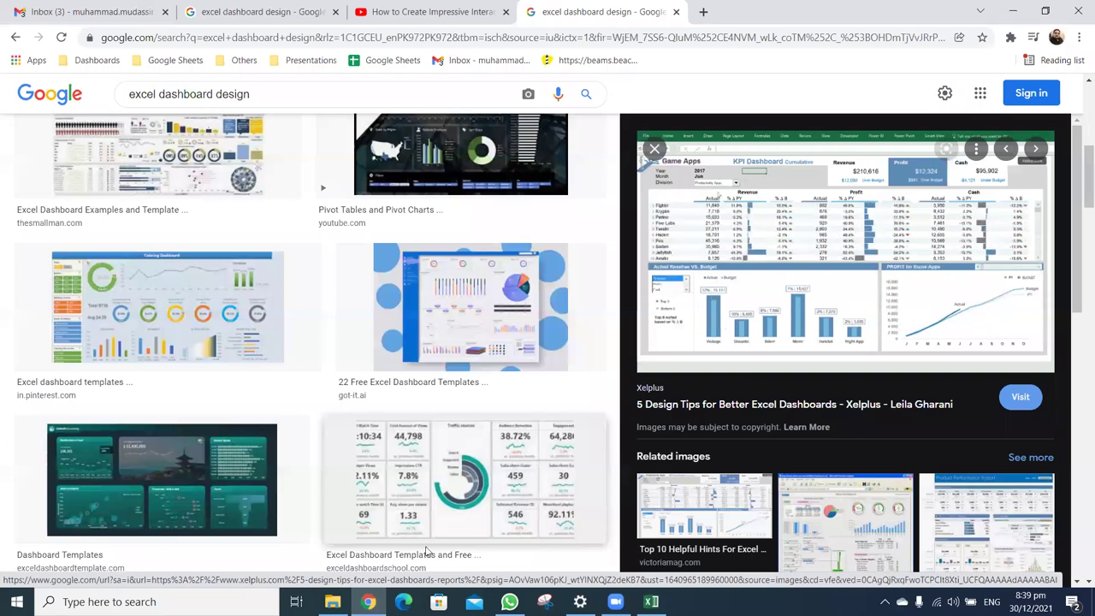
# Switch from Chrome back to the Excel workbook from the taskbar
pyautogui.moveTo(651, 601)
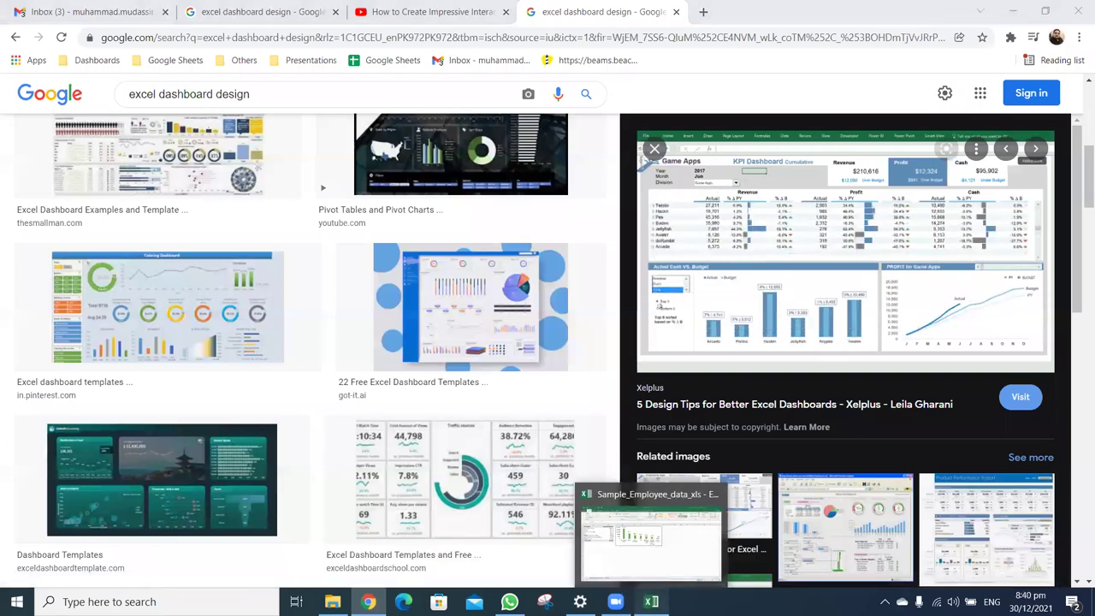
pyautogui.click(653, 513)
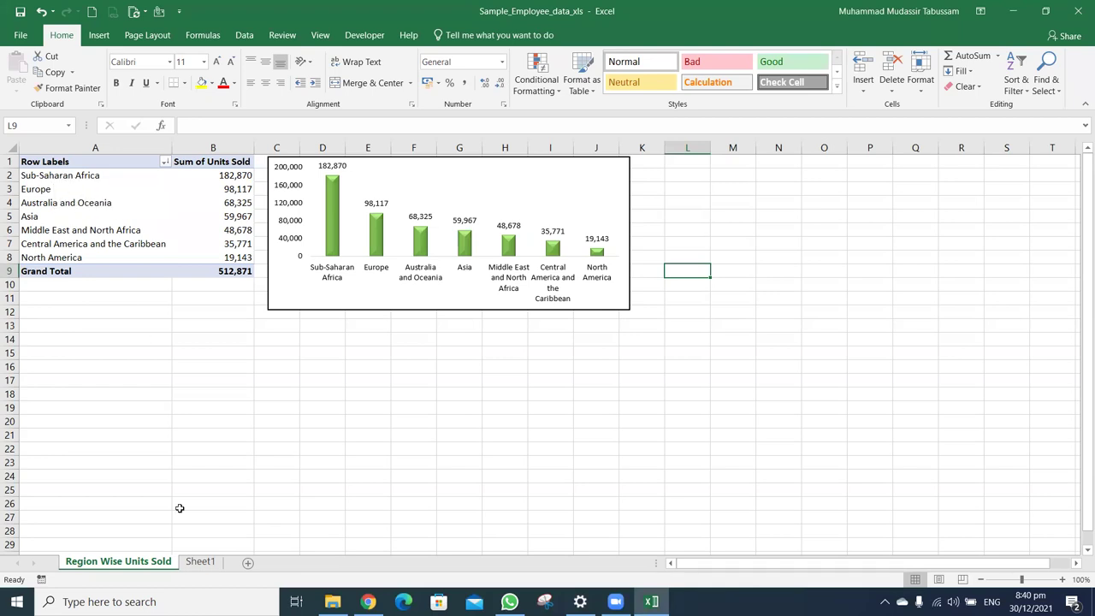
# Select Sheet1's data A1:N101, move Sheet1 to the first tab, and start a PivotChart
pyautogui.click(200, 561)
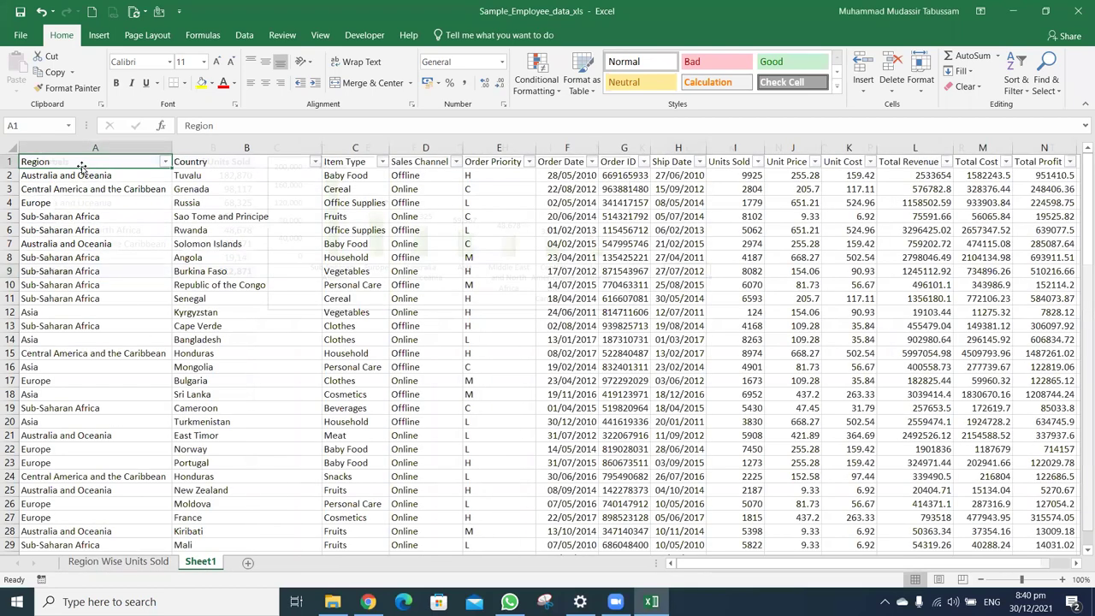
pyautogui.click(142, 561)
pyautogui.click(189, 562)
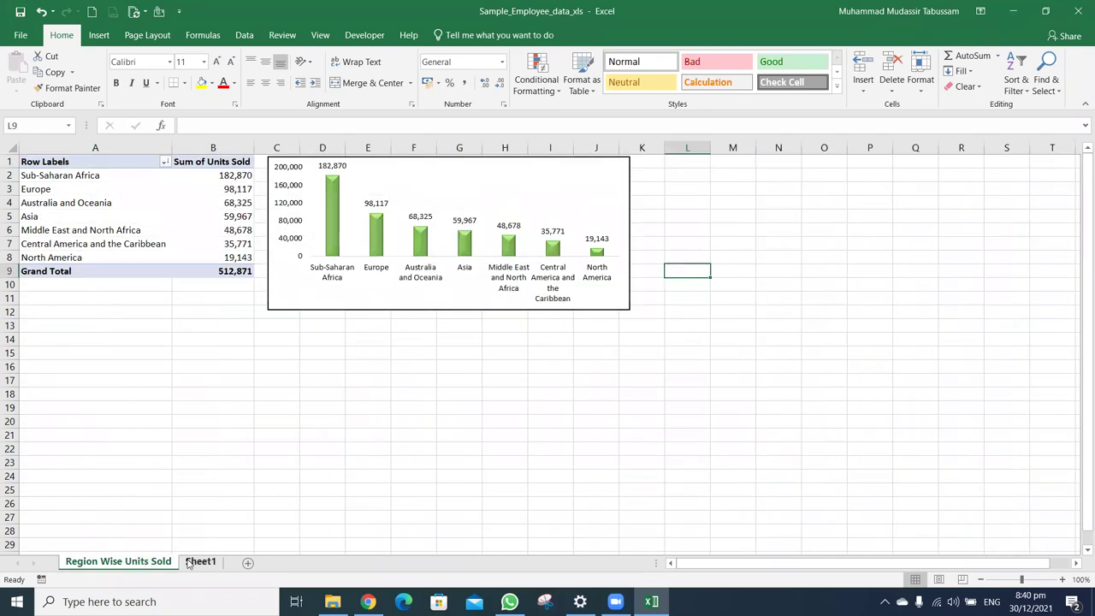
pyautogui.hotkey('ctrl', 'shift', 'Right')
pyautogui.hotkey('ctrl', 'shift', 'Down')
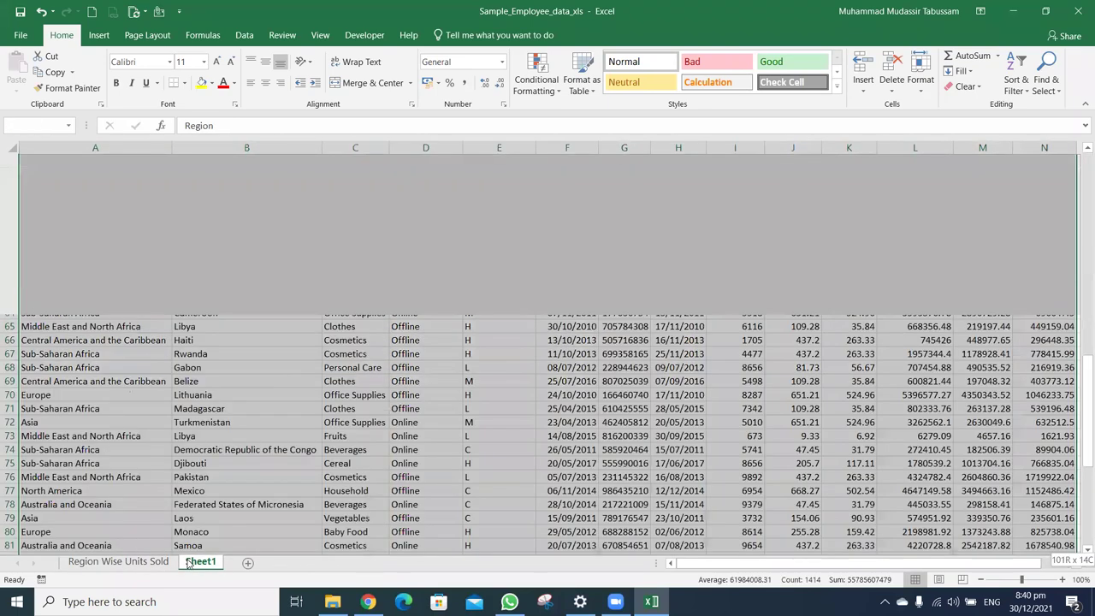
pyautogui.moveTo(189, 563); pyautogui.dragTo(68, 562)
pyautogui.click(99, 36)
pyautogui.click(630, 73)
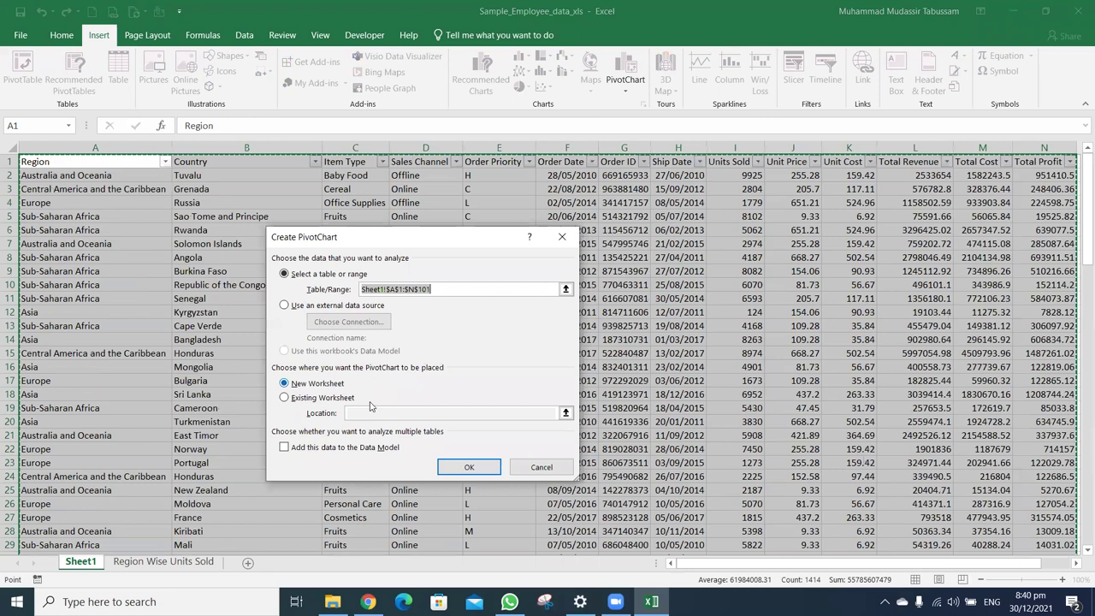
# Place a pivot chart on a new sheet with Country on the axis and Sum of Units Sold, widened
pyautogui.click(462, 467)
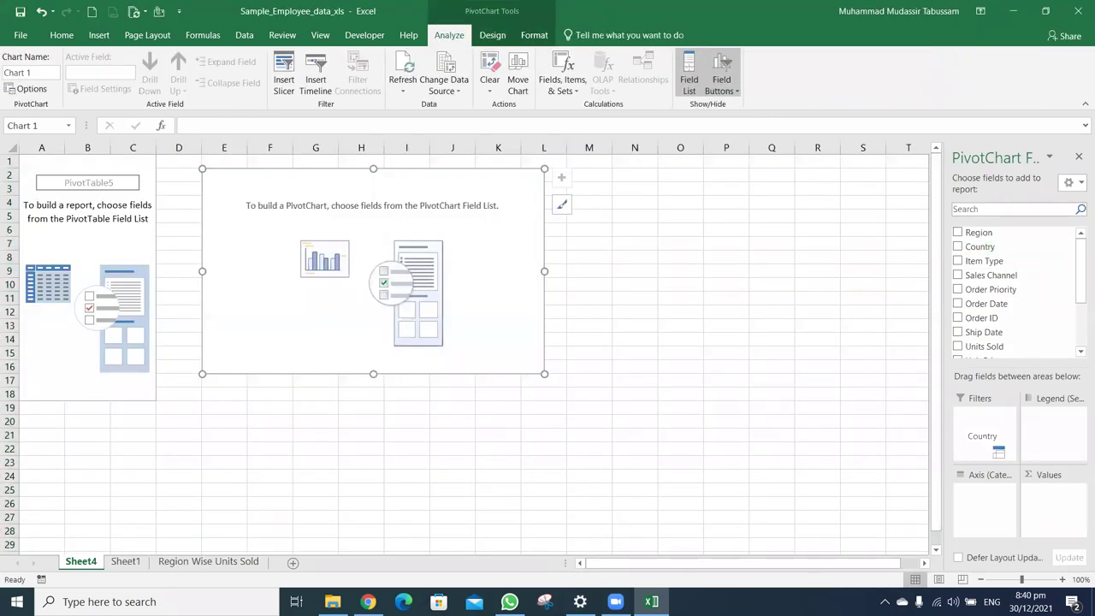
pyautogui.moveTo(999, 249); pyautogui.dragTo(986, 517)
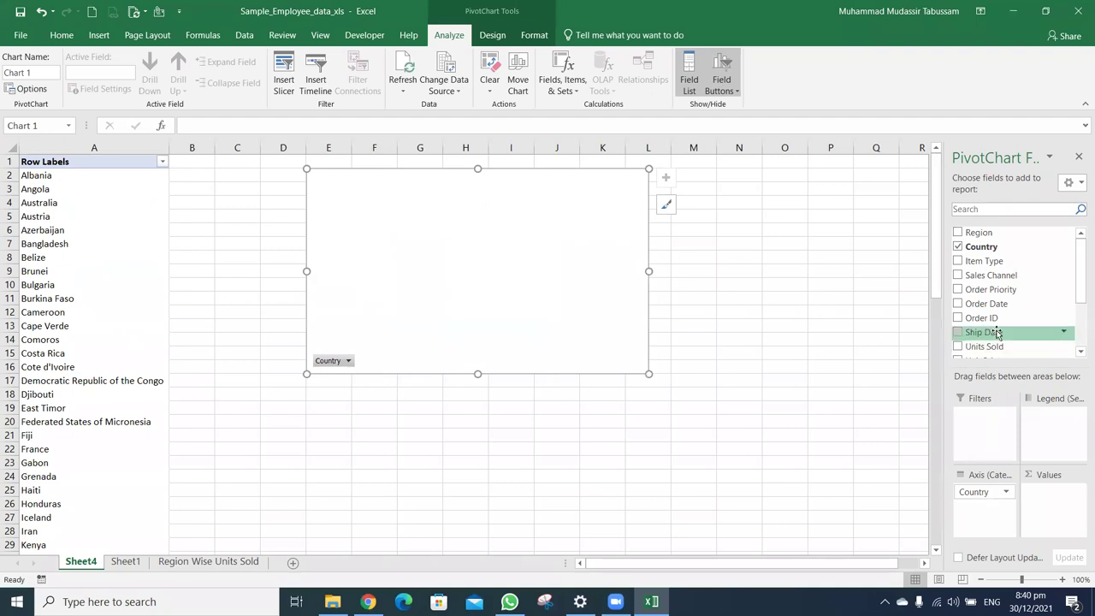
pyautogui.moveTo(983, 346); pyautogui.dragTo(1055, 505)
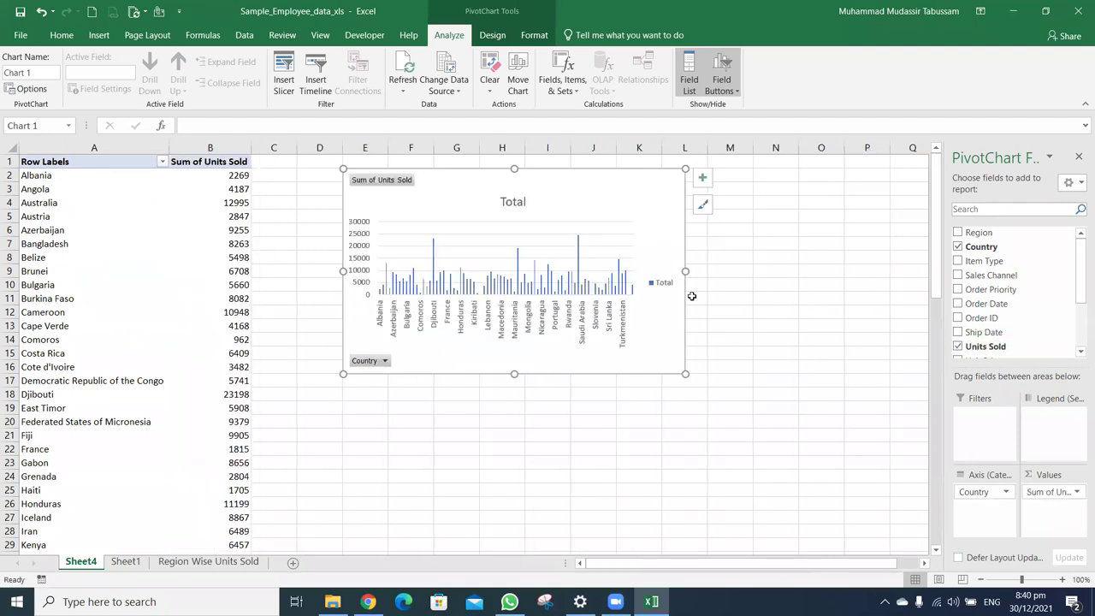
pyautogui.moveTo(685, 293)
pyautogui.mouseDown()
pyautogui.moveTo(827, 293)
pyautogui.moveTo(861, 271)
pyautogui.mouseUp()
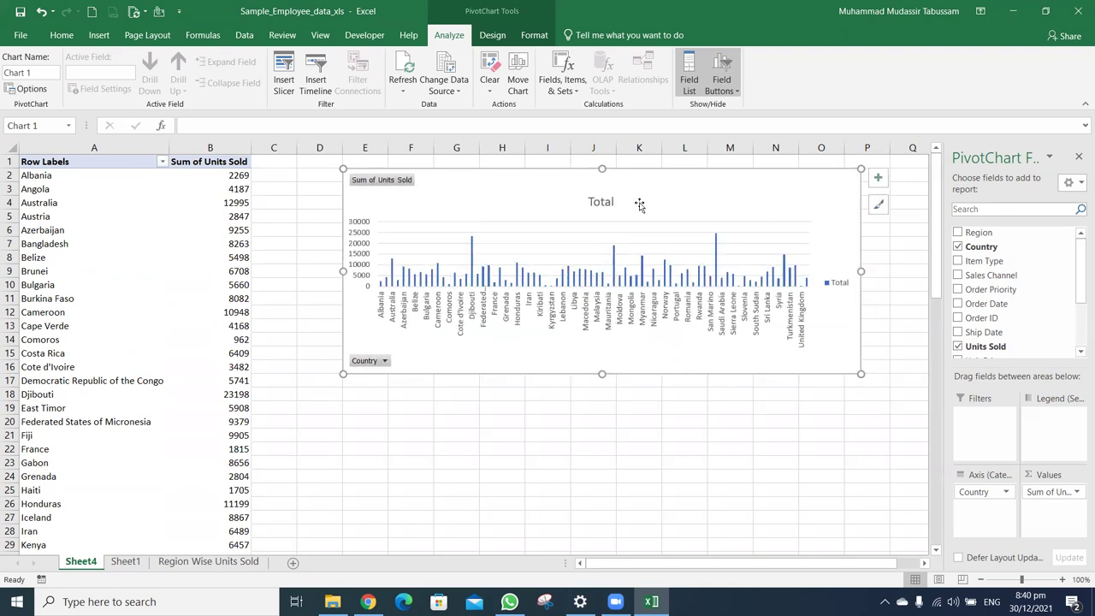
# Sort the countries by units sold largest to smallest and shift the chart left
pyautogui.rightClick(225, 176)
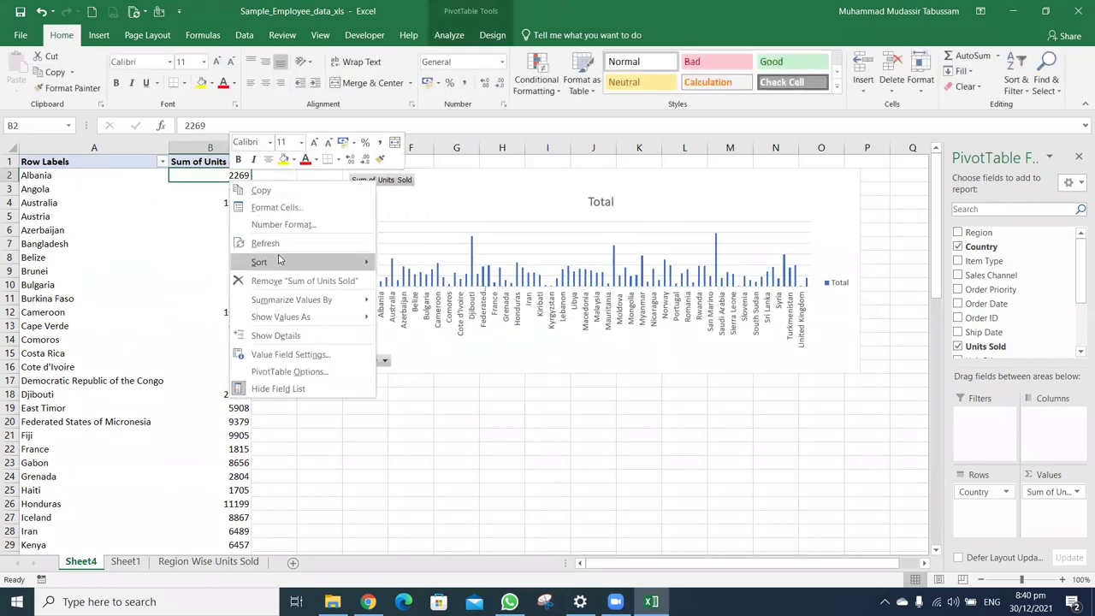
pyautogui.moveTo(342, 262)
pyautogui.click(421, 279)
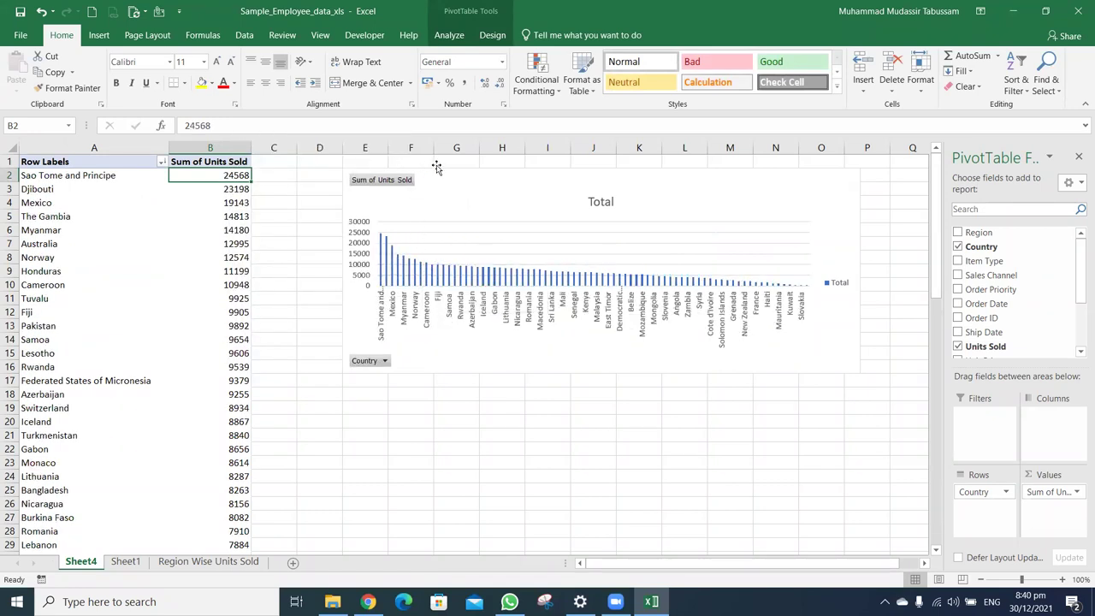
pyautogui.moveTo(445, 167); pyautogui.dragTo(400, 168)
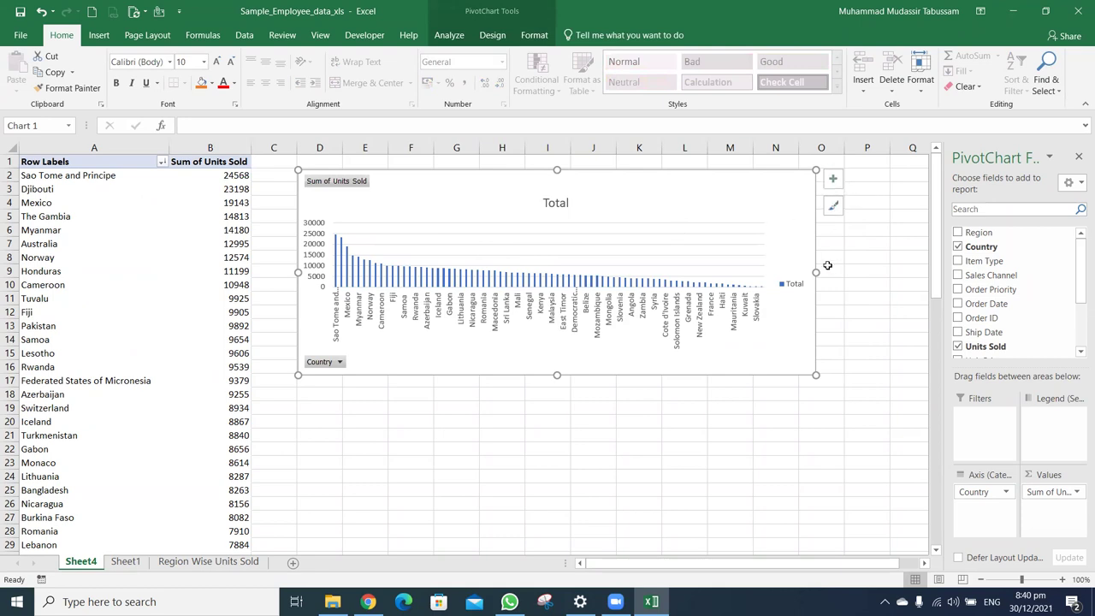
# Widen the chart, add data labels, and remove the gridlines and the 'Total' title
pyautogui.moveTo(815, 271); pyautogui.dragTo(880, 272)
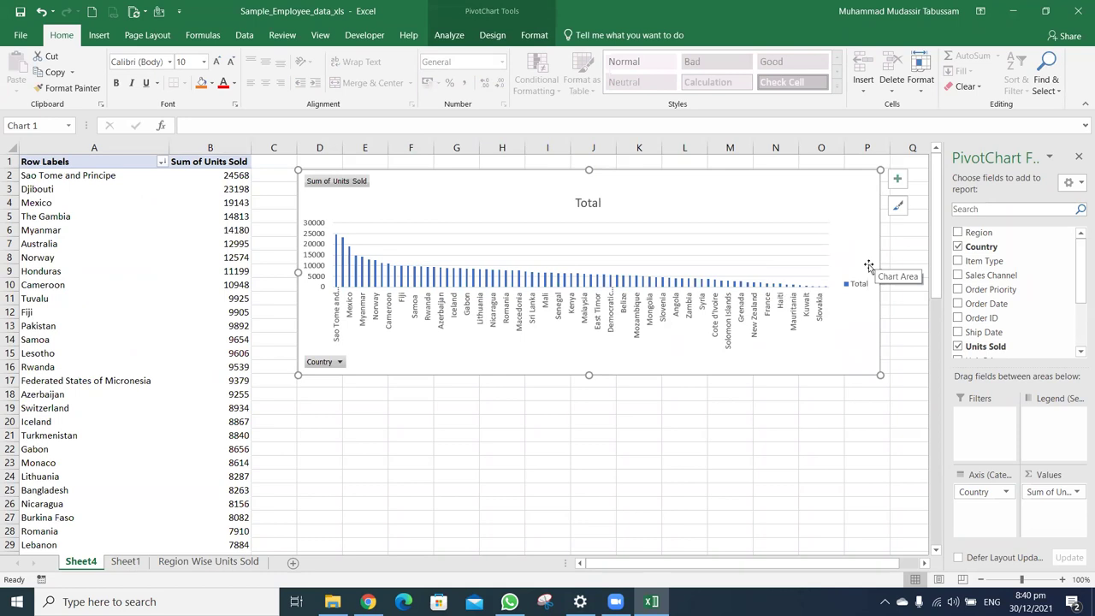
pyautogui.click(897, 179)
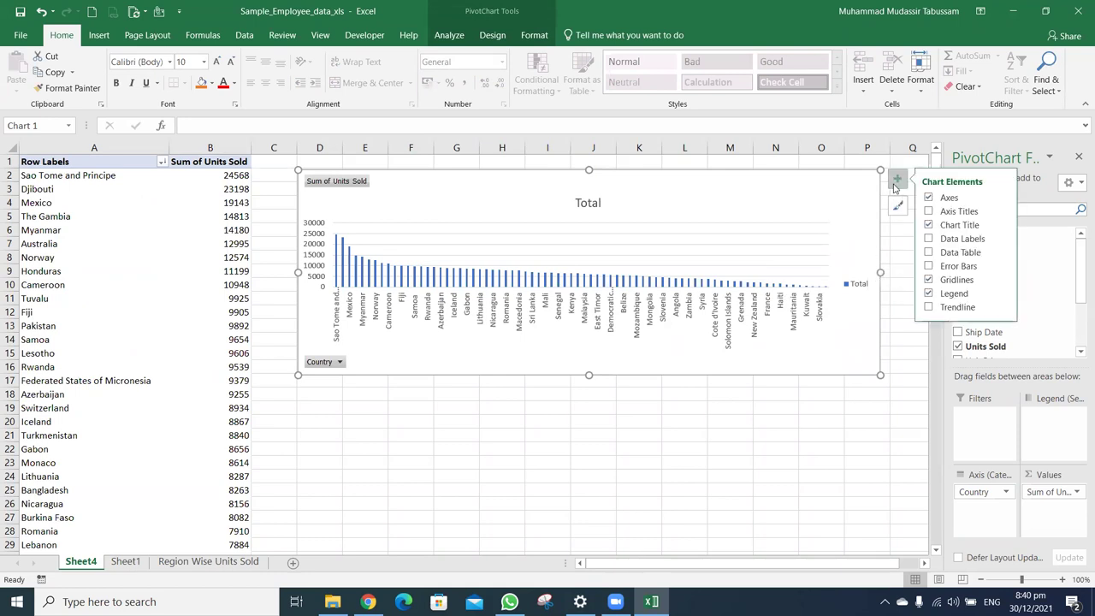
pyautogui.click(928, 241)
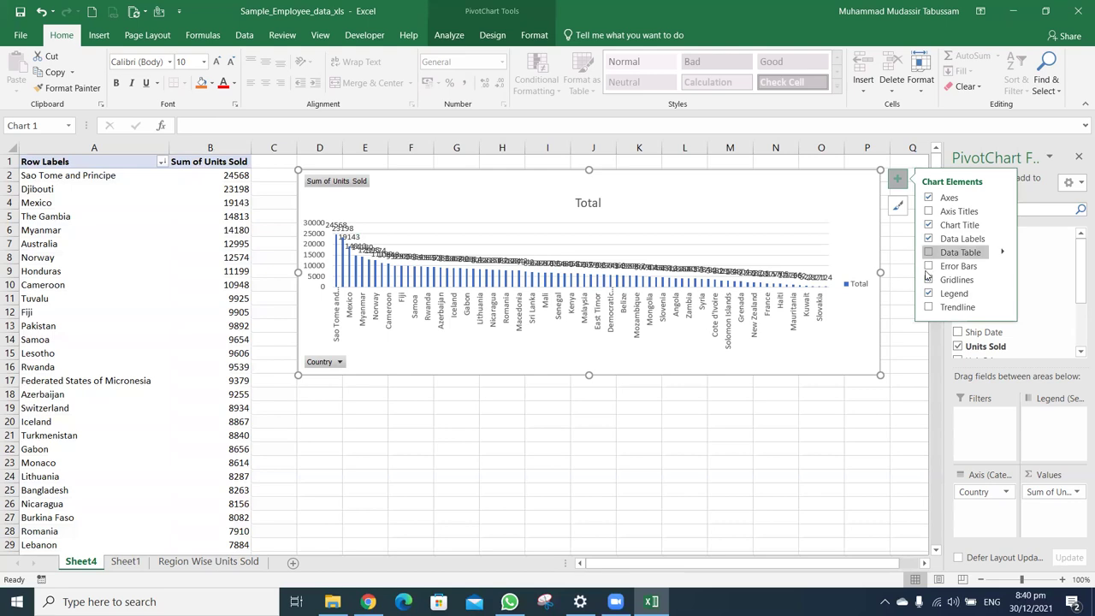
pyautogui.click(928, 280)
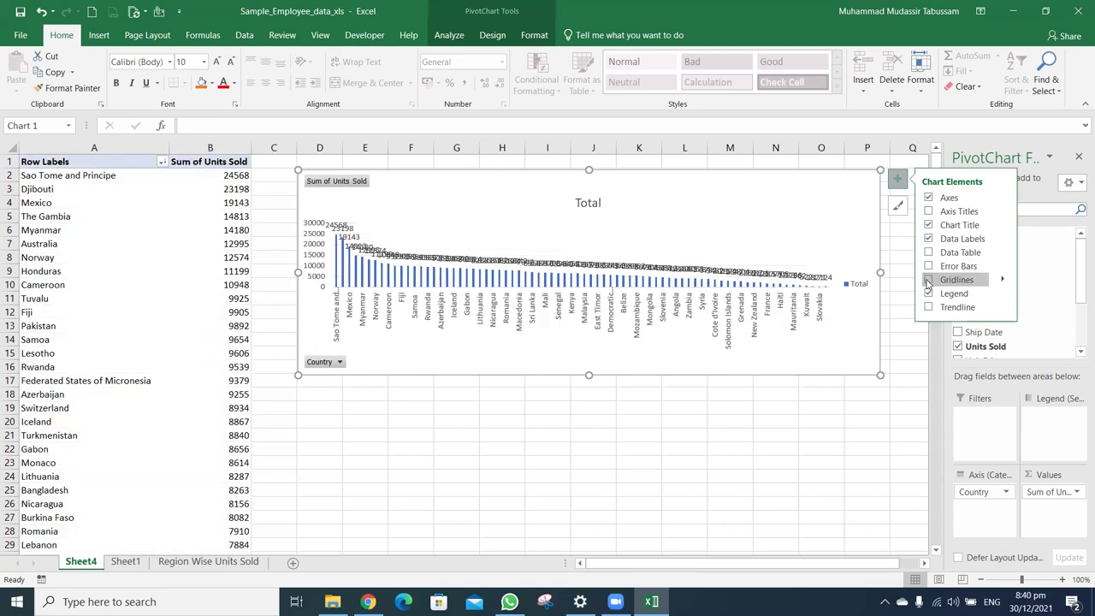
pyautogui.click(587, 201)
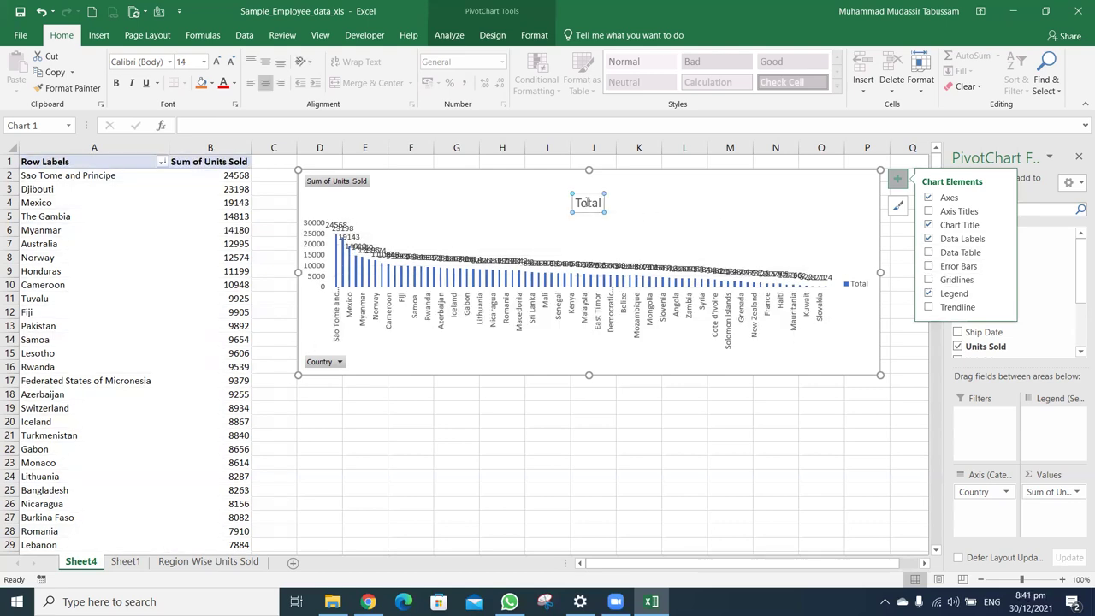
pyautogui.press('Delete')
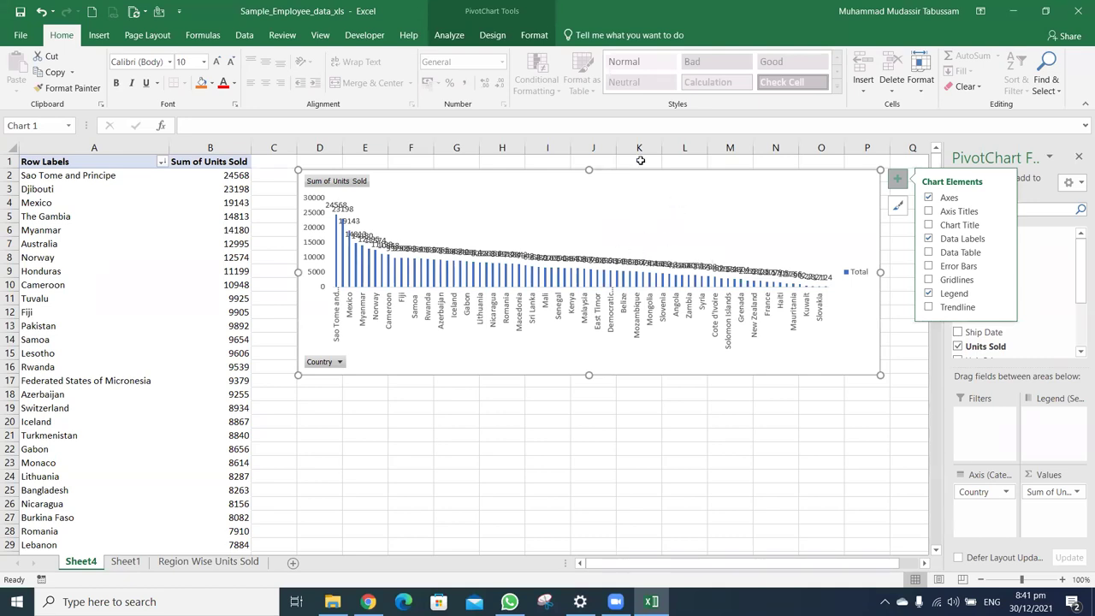
# Change the country units-sold pivot chart to a Pie chart
pyautogui.click(493, 35)
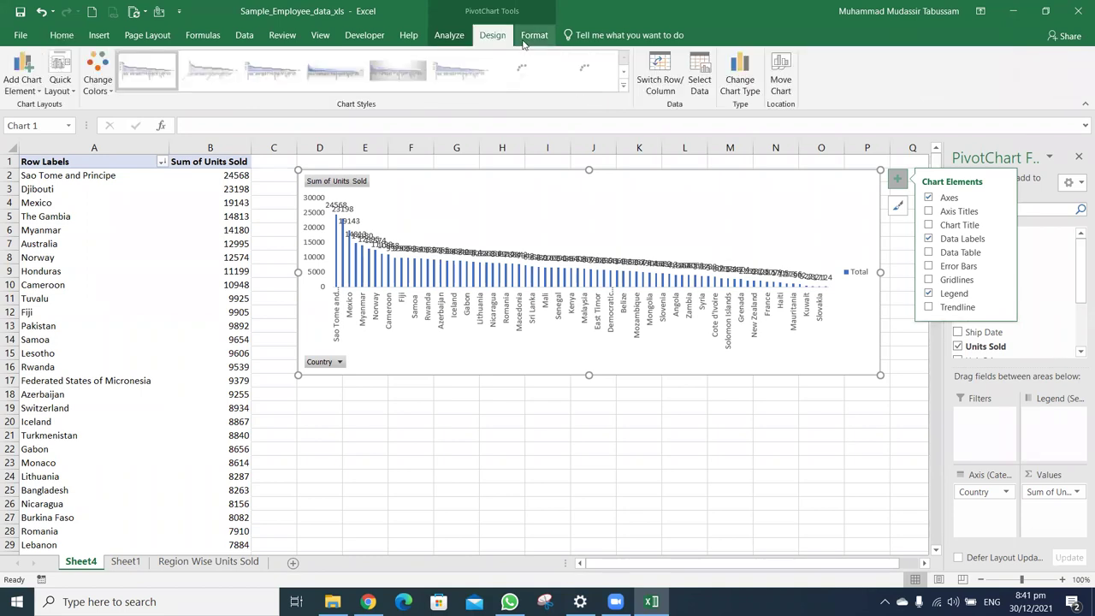
pyautogui.click(740, 89)
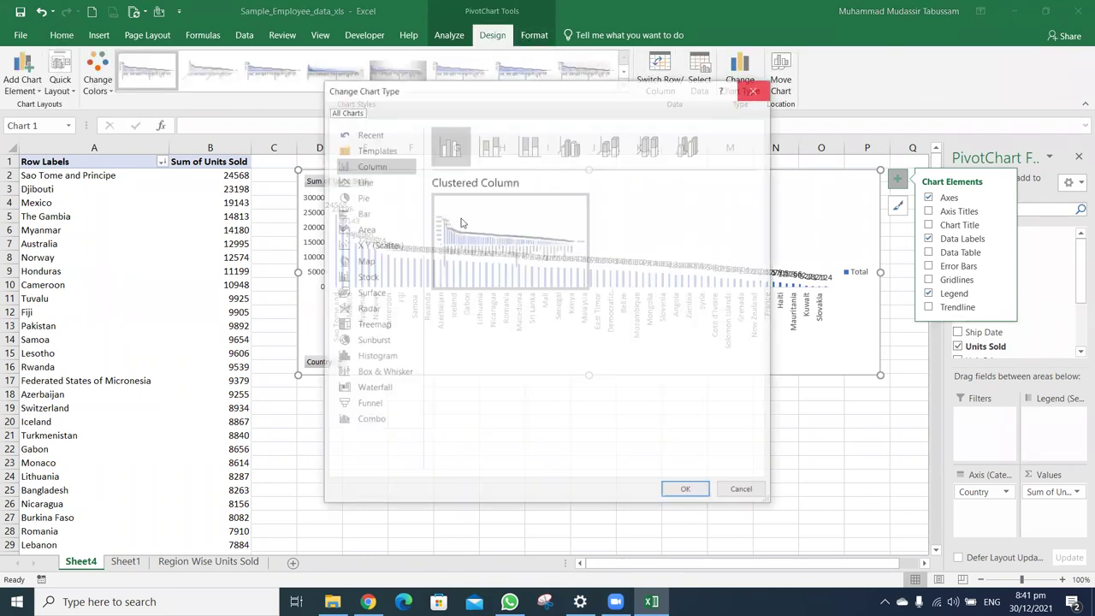
pyautogui.click(369, 220)
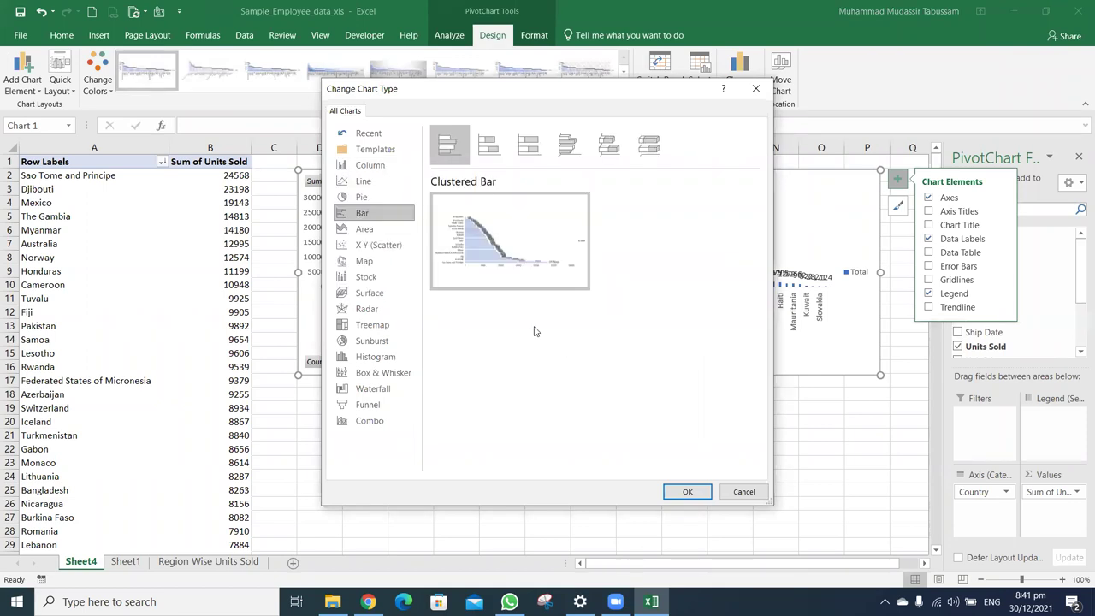
pyautogui.click(386, 202)
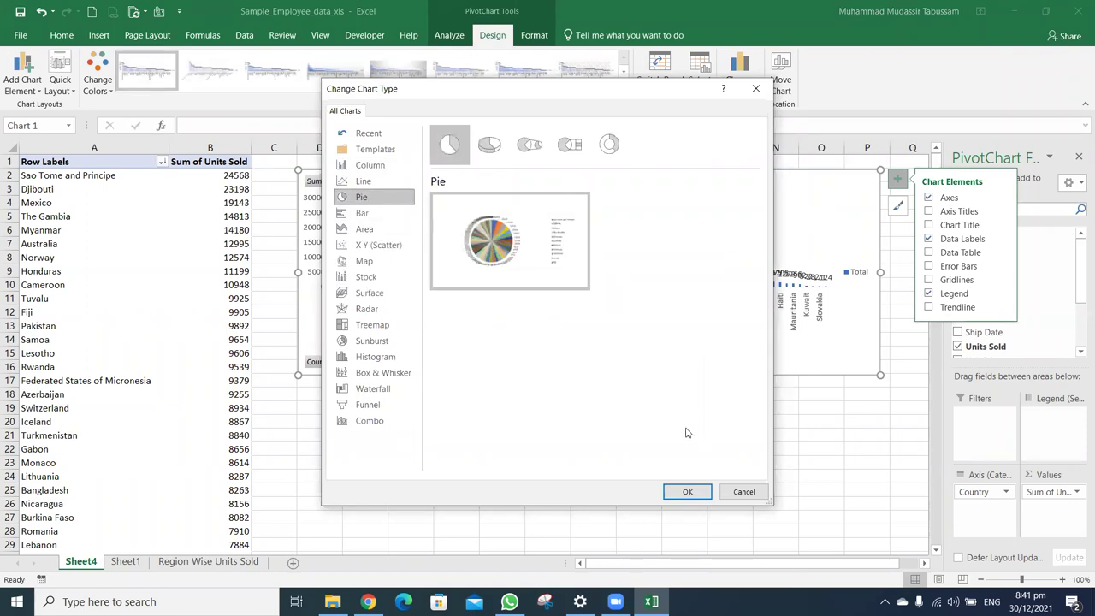
pyautogui.click(688, 490)
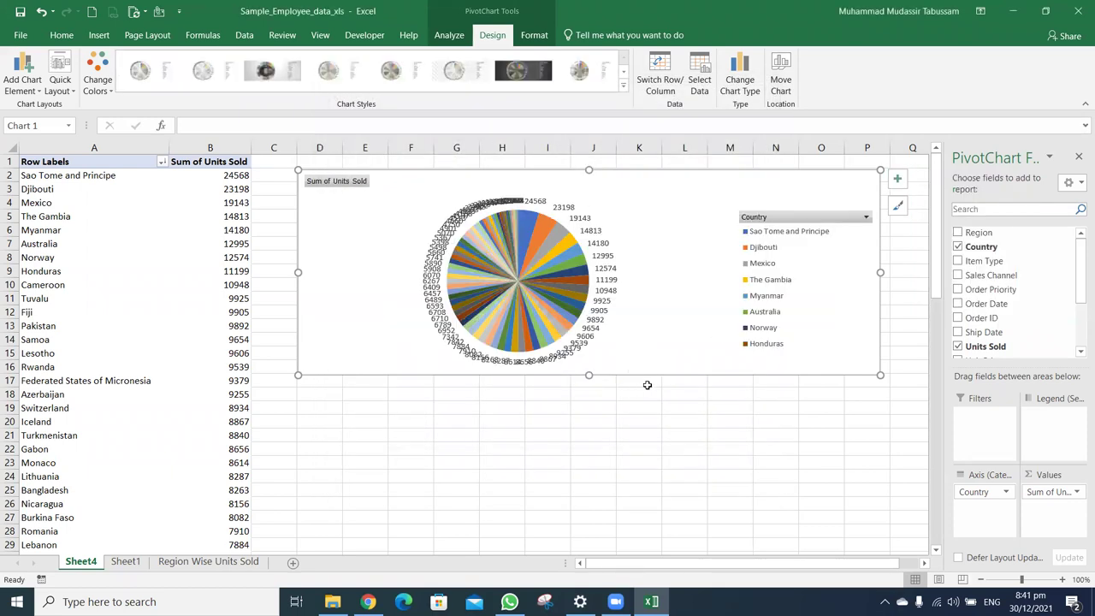
# Browse the Area and Column chart subtypes, including 3-D Column layouts, then cancel without changes
pyautogui.moveTo(523, 249)
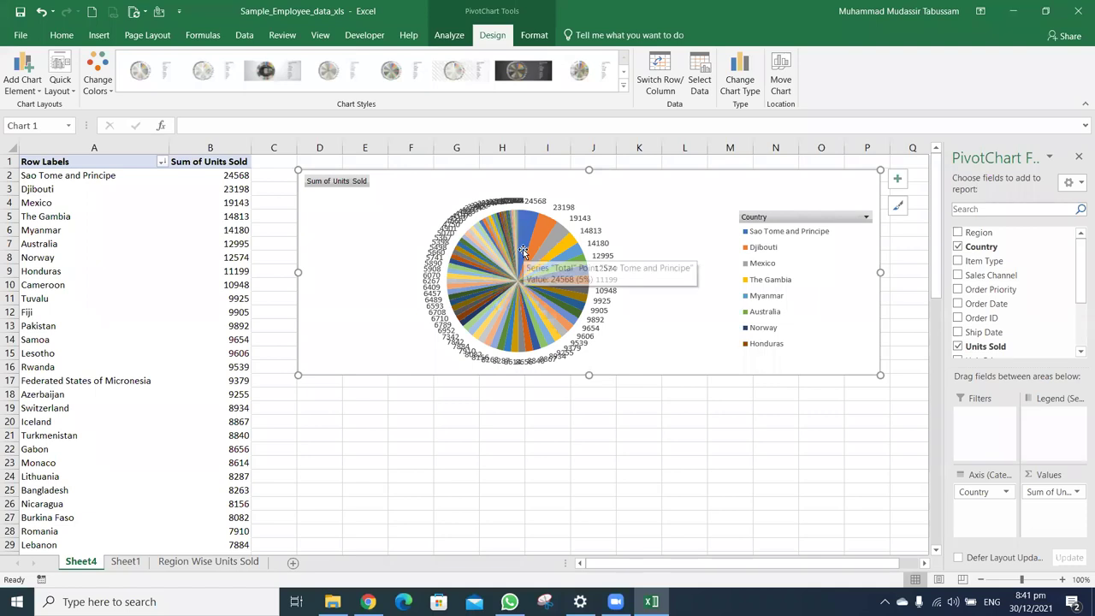
pyautogui.click(732, 89)
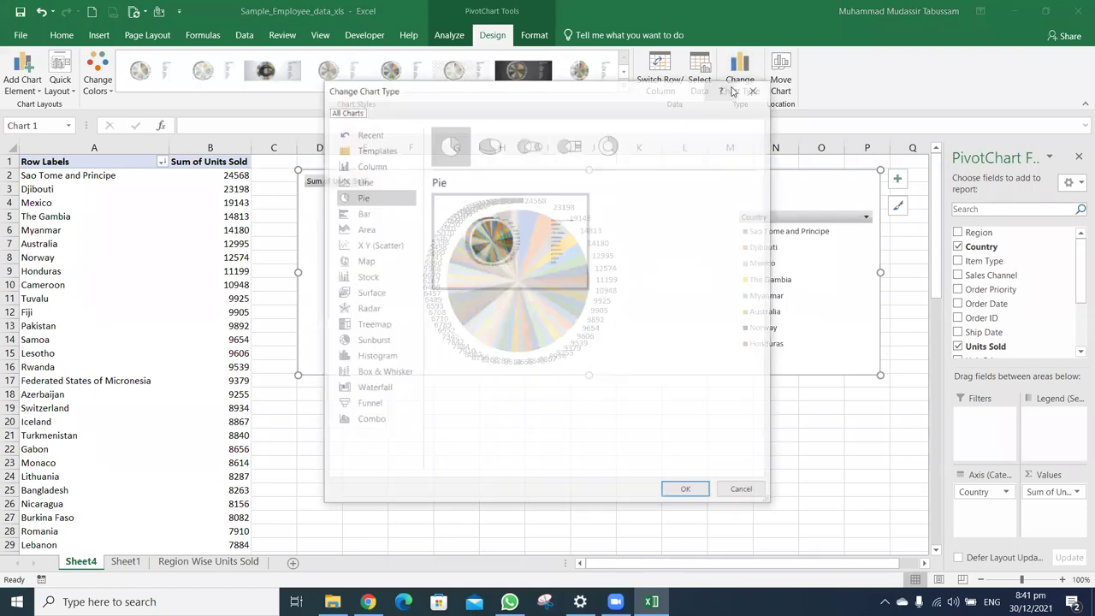
pyautogui.moveTo(509, 266)
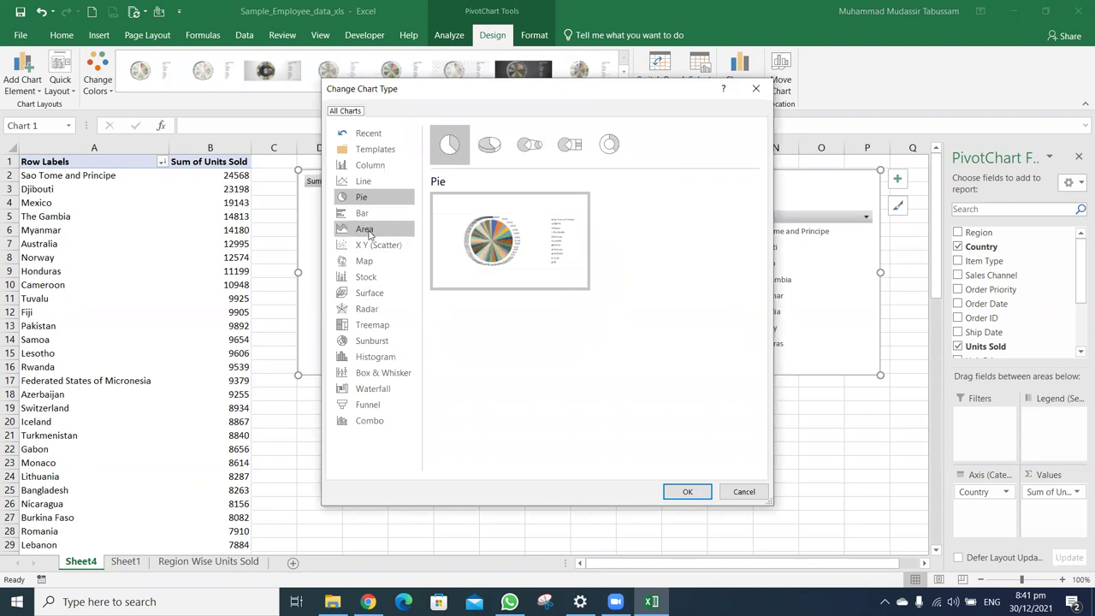
pyautogui.click(370, 235)
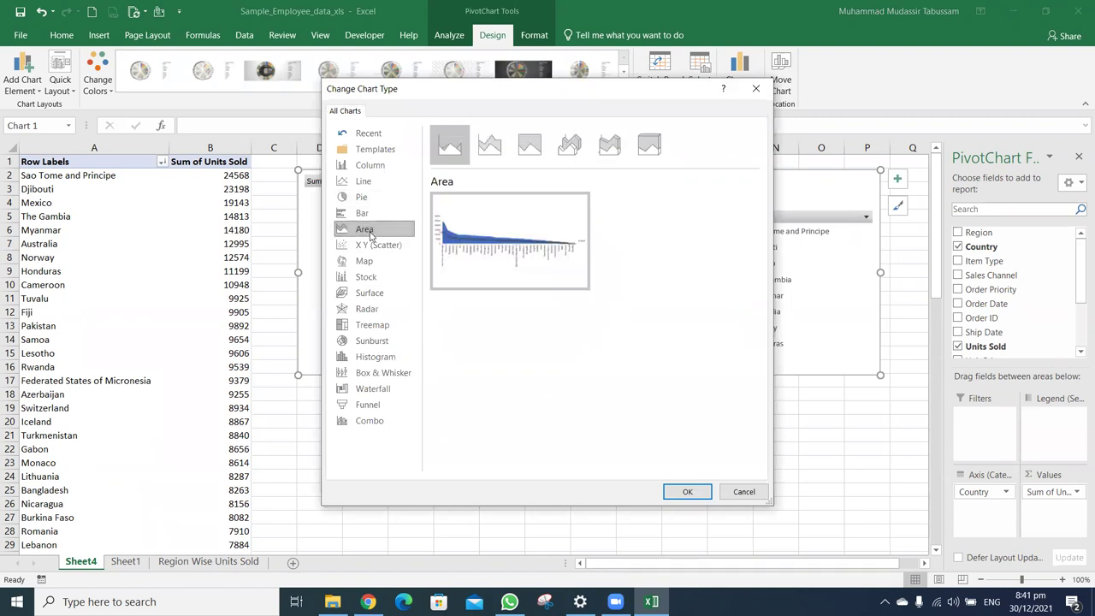
pyautogui.click(372, 168)
pyautogui.click(517, 151)
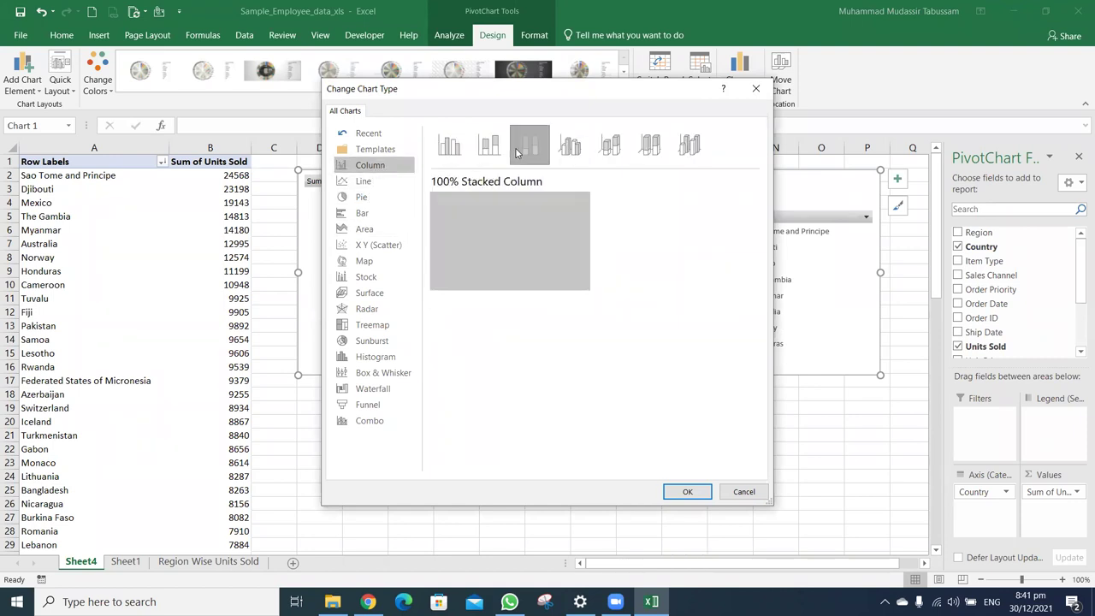
pyautogui.click(496, 150)
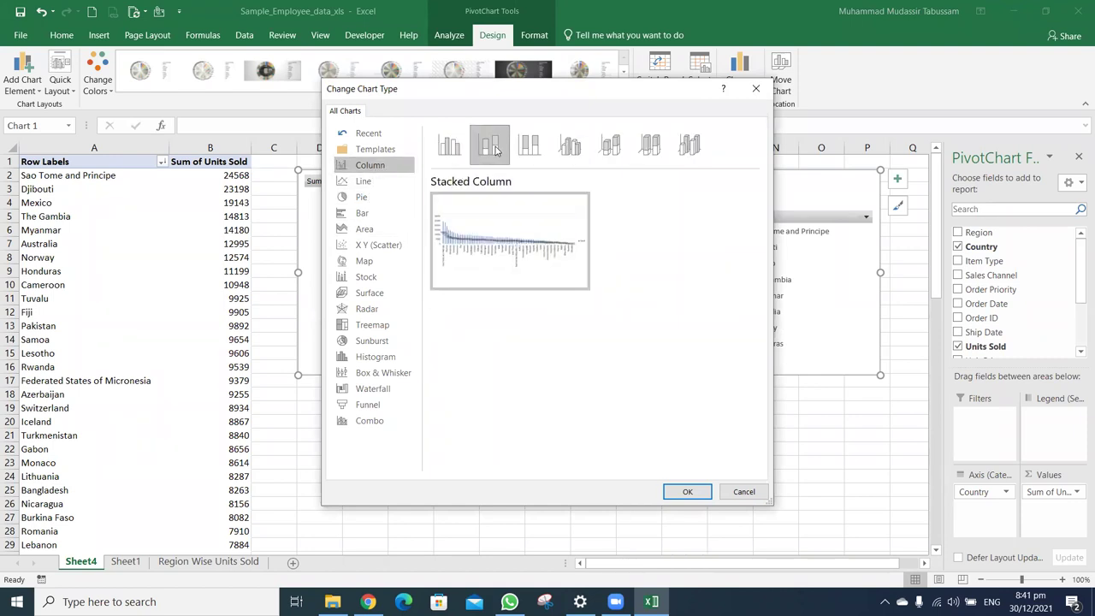
pyautogui.click(581, 145)
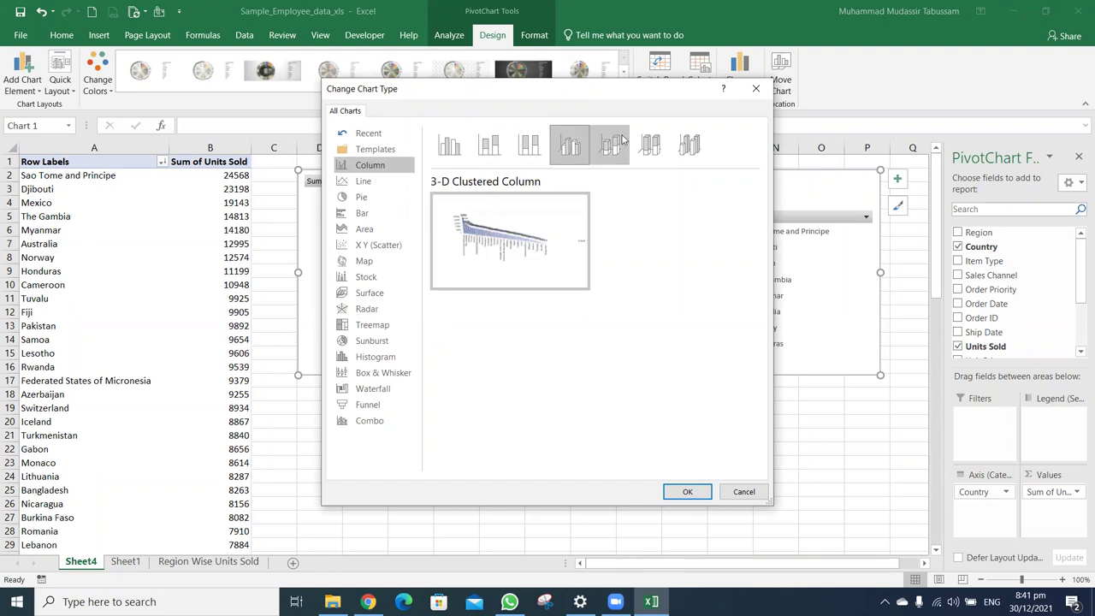
pyautogui.click(621, 144)
pyautogui.click(650, 144)
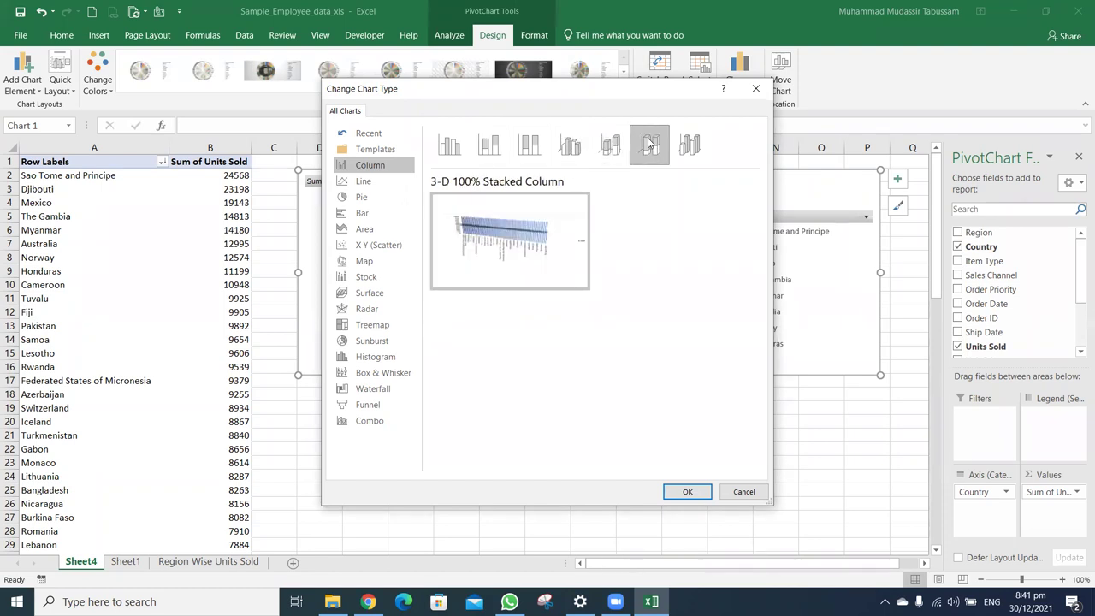
pyautogui.click(750, 489)
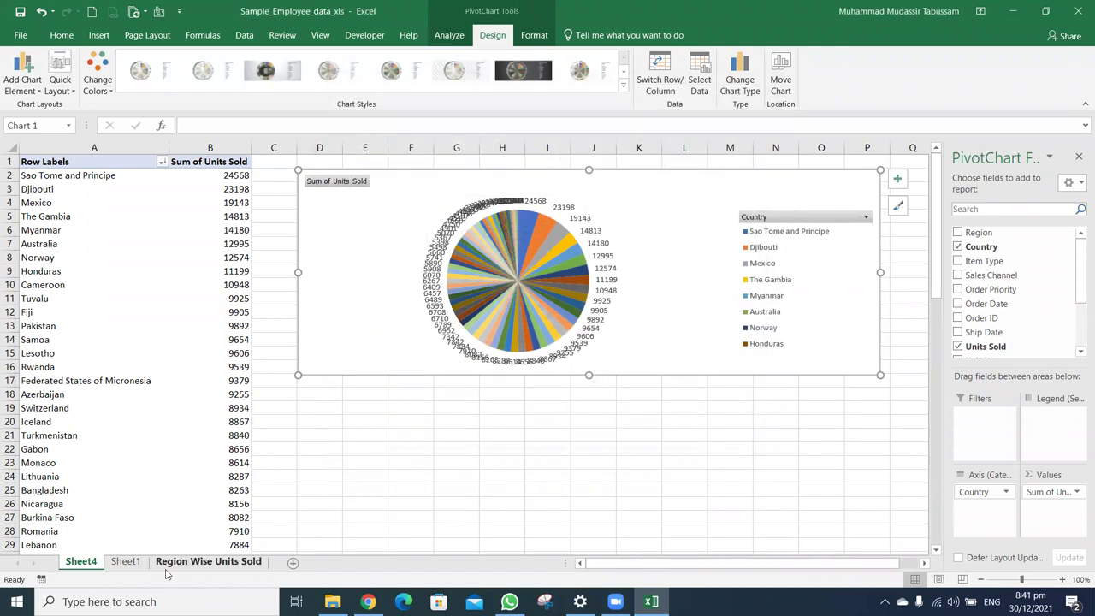
# Glance at Sheet1's source data, then change the Sheet4 pivot chart to a Line chart
pyautogui.click(128, 562)
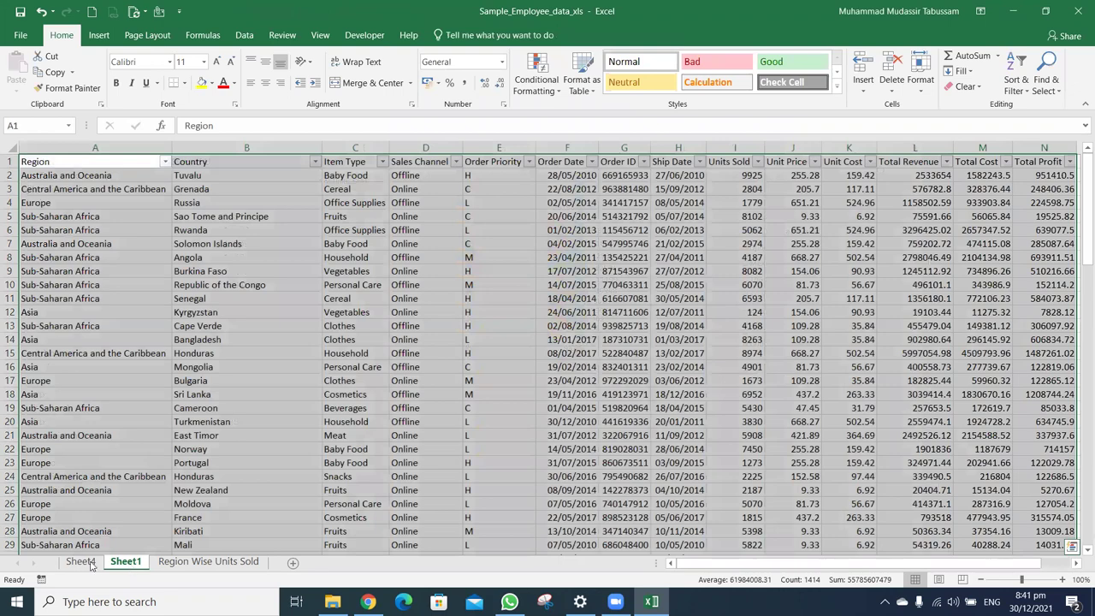
pyautogui.click(81, 562)
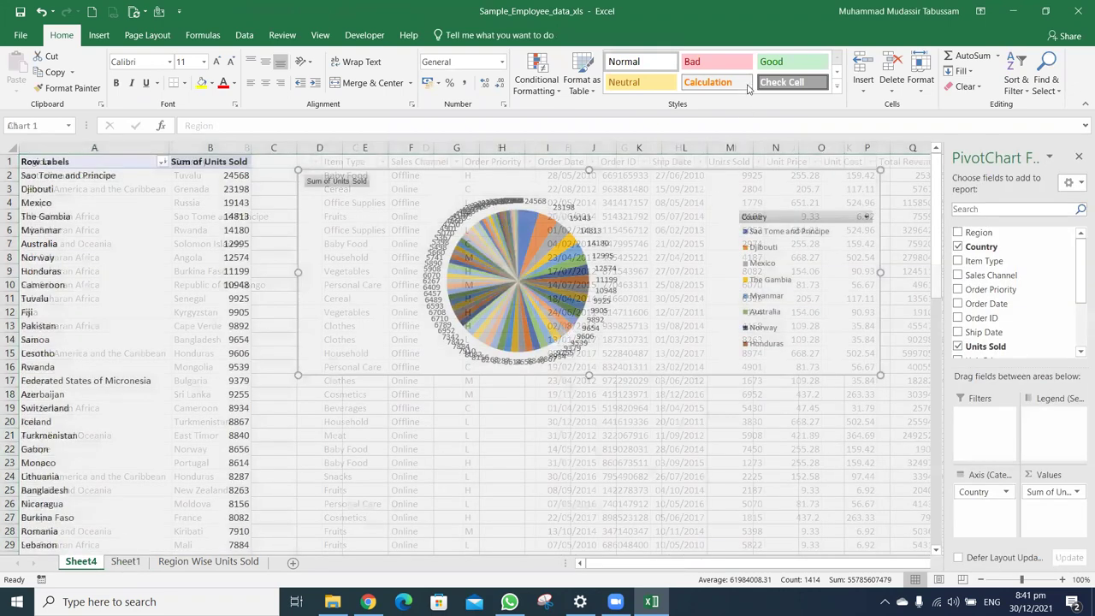
pyautogui.click(747, 87)
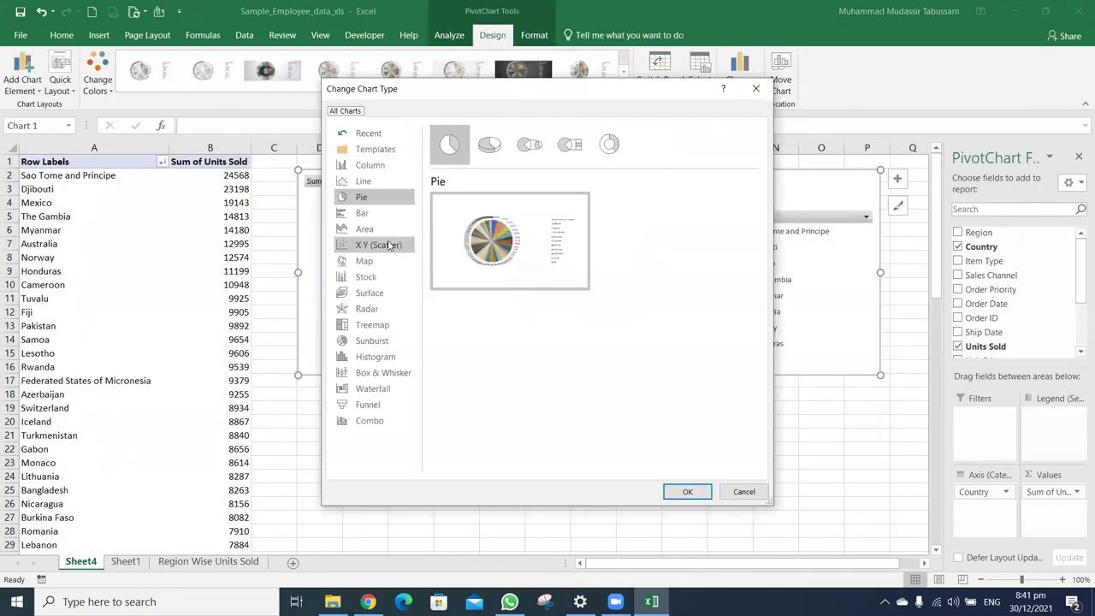
pyautogui.click(364, 181)
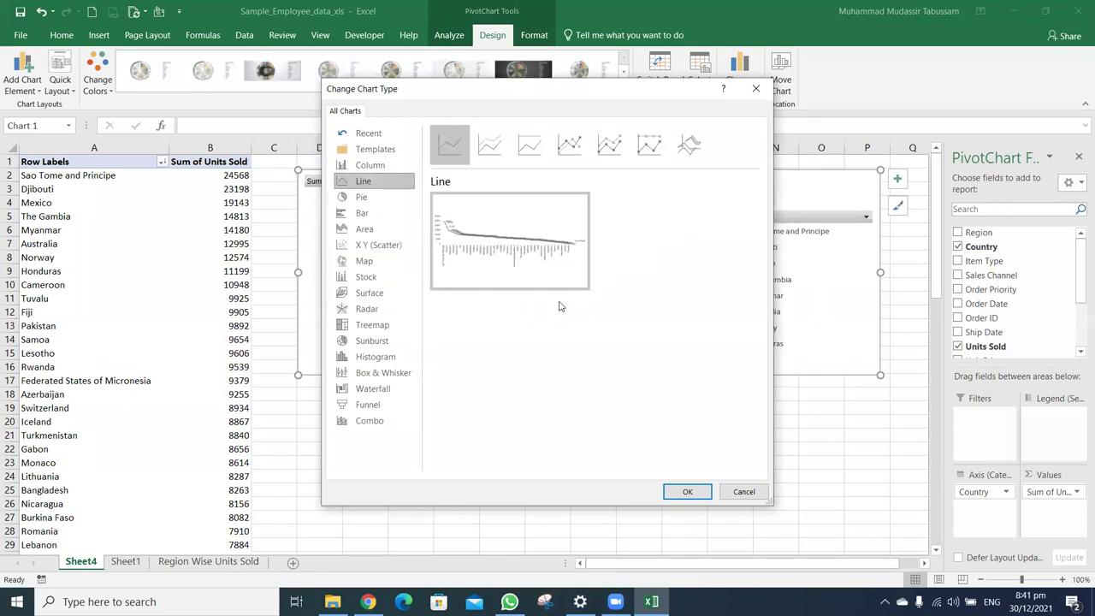
pyautogui.click(681, 489)
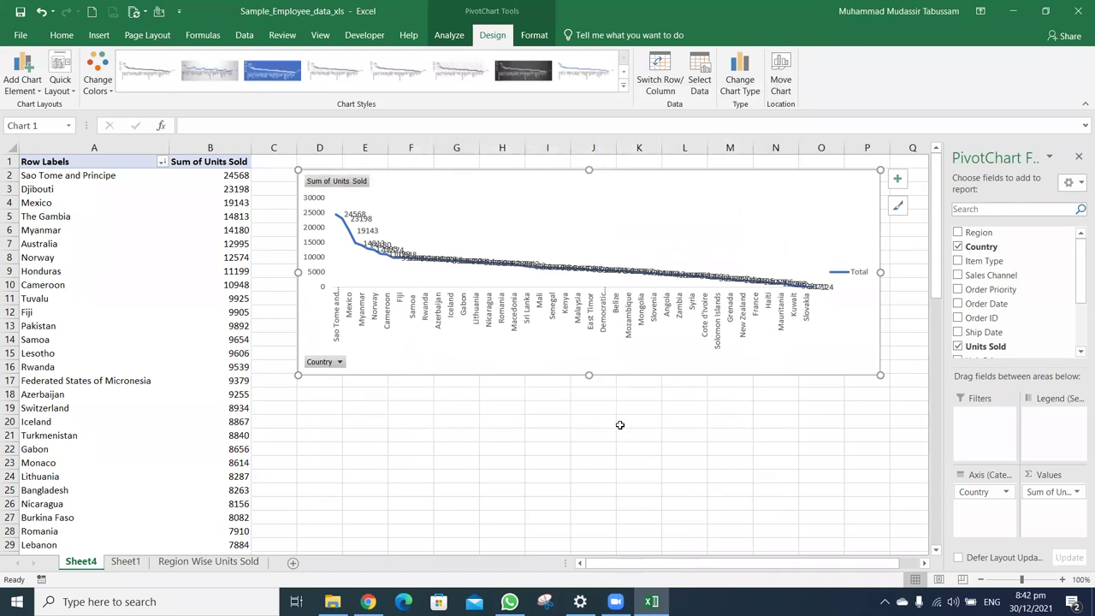
# Switch the chart to a 3-D Pie and stretch it taller to about row 23
pyautogui.click(739, 77)
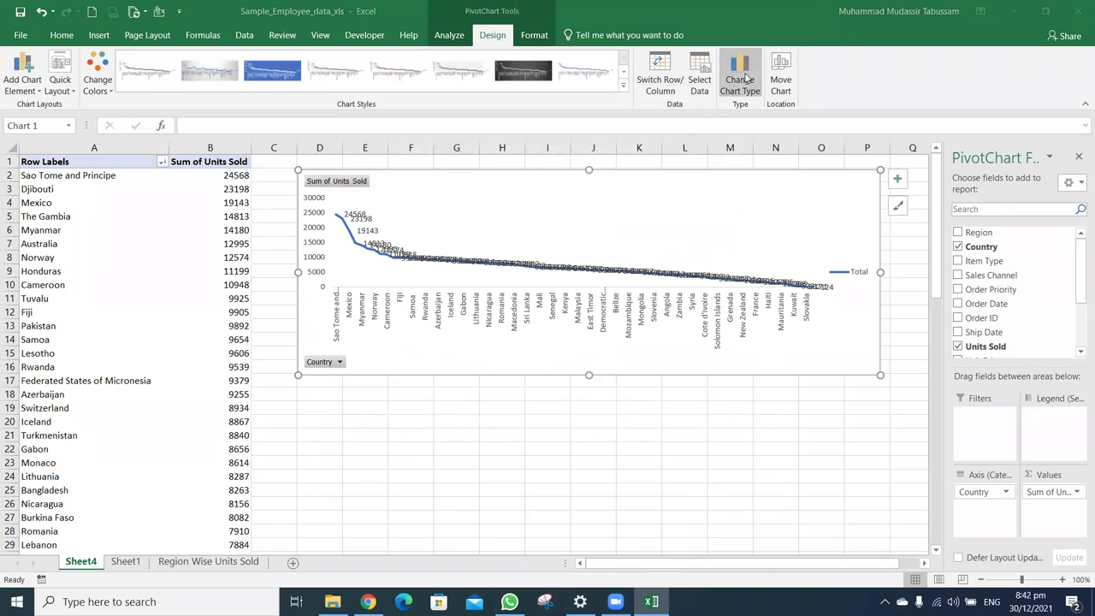
pyautogui.click(576, 142)
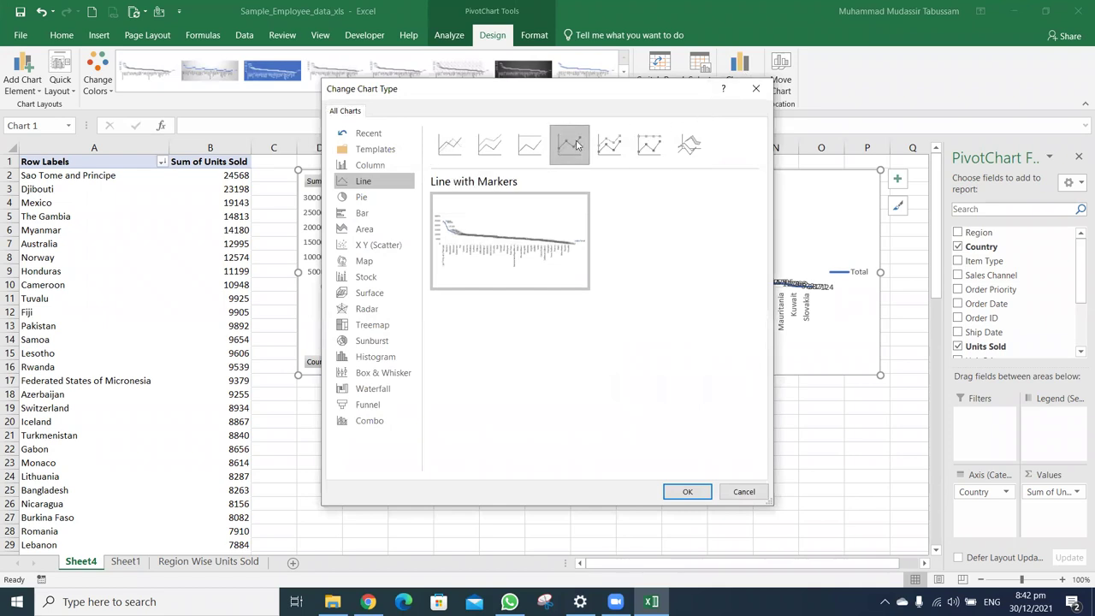
pyautogui.click(384, 197)
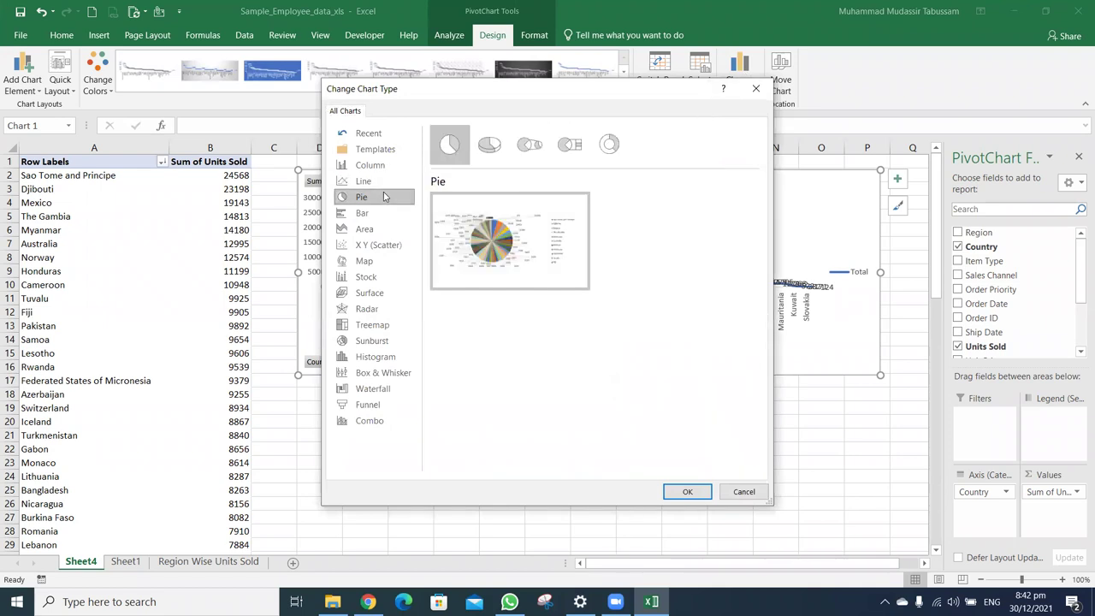
pyautogui.click(494, 152)
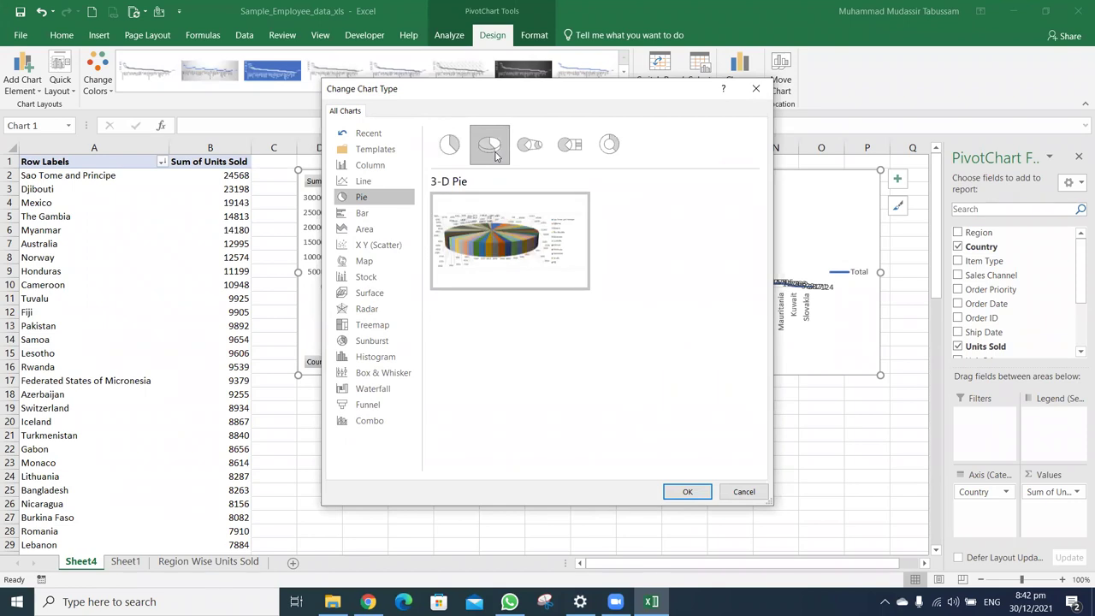
pyautogui.click(687, 491)
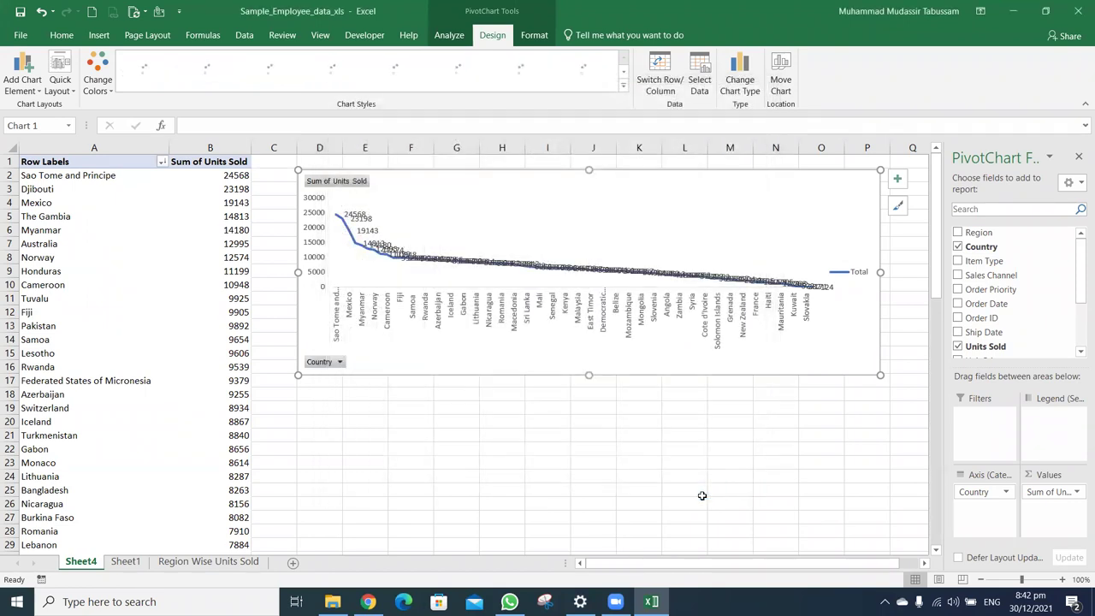
pyautogui.moveTo(589, 375); pyautogui.dragTo(608, 479)
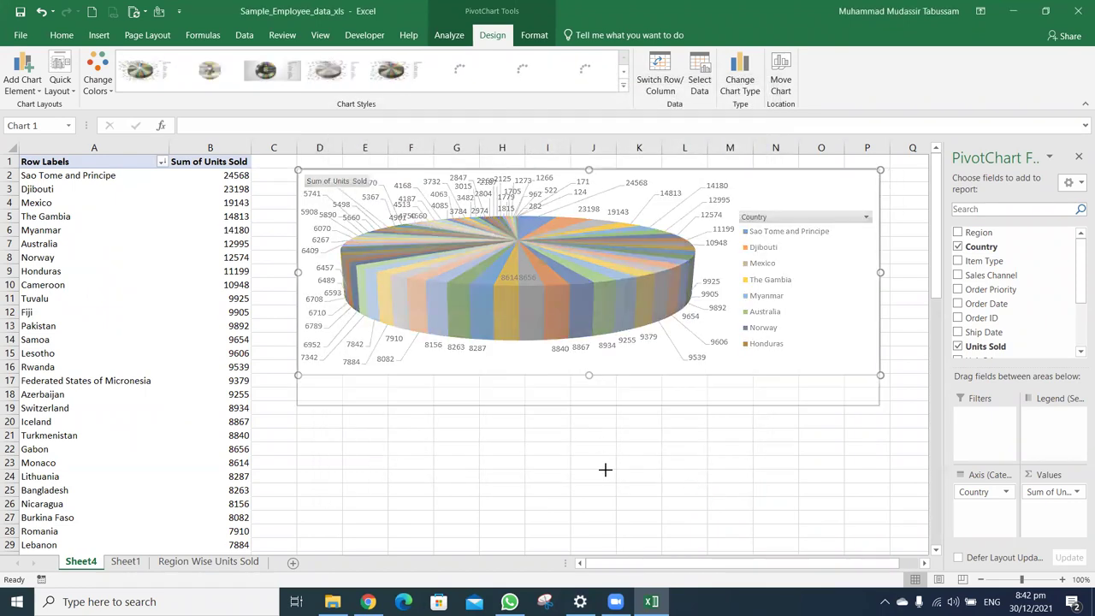
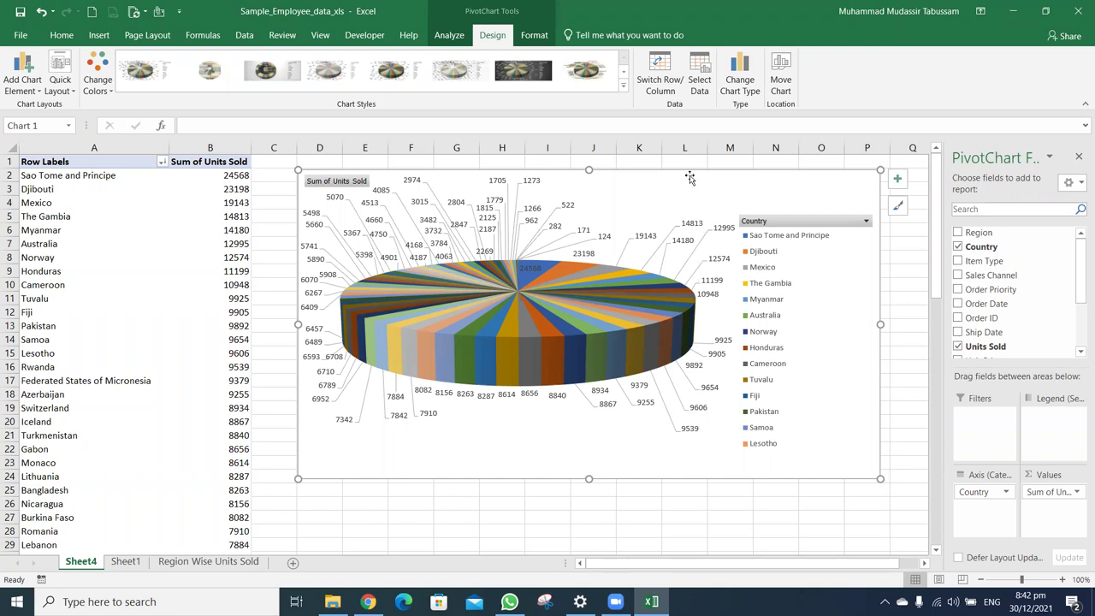
# Delete the pie chart and clear the pivot table from columns A–D on Sheet4
pyautogui.press('Delete')
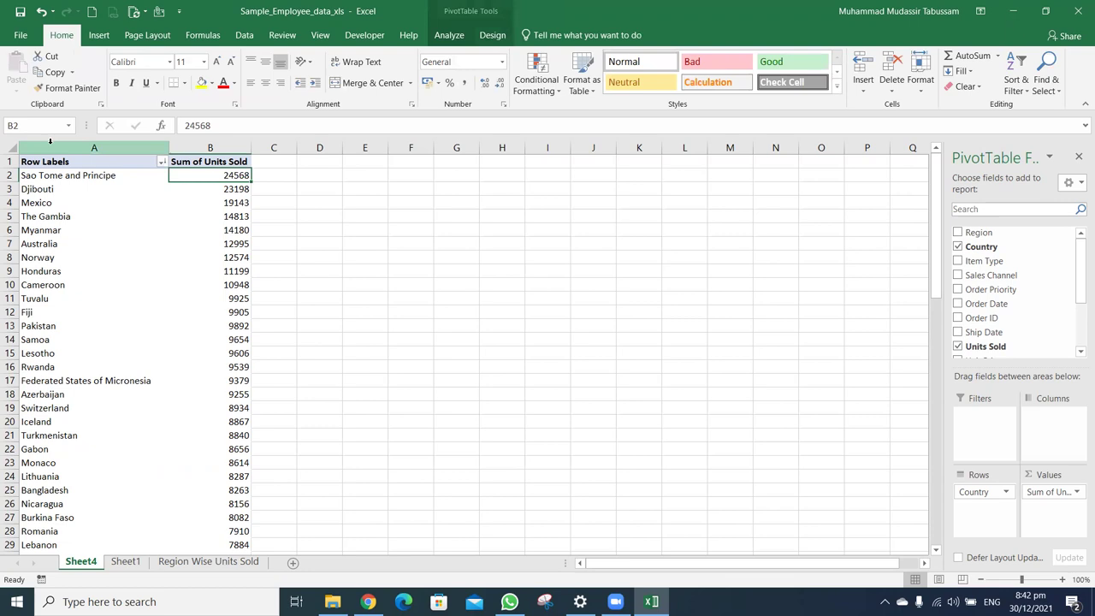
pyautogui.moveTo(94, 148); pyautogui.dragTo(316, 148)
pyautogui.press('Delete')
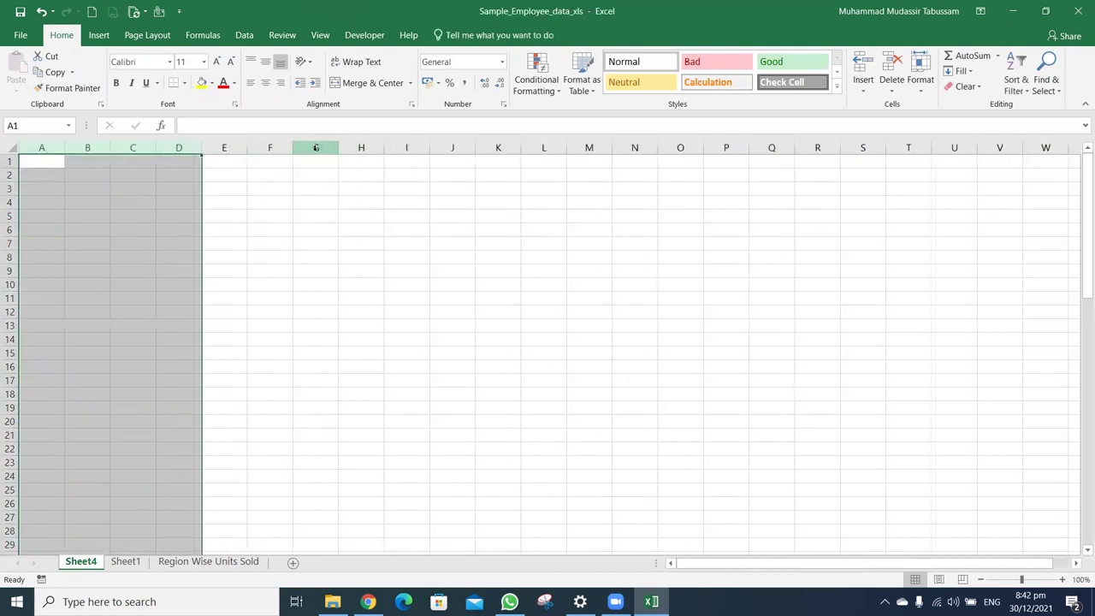
# Go to Sheet1 and check the Item Type and Country header filter lists
pyautogui.click(192, 566)
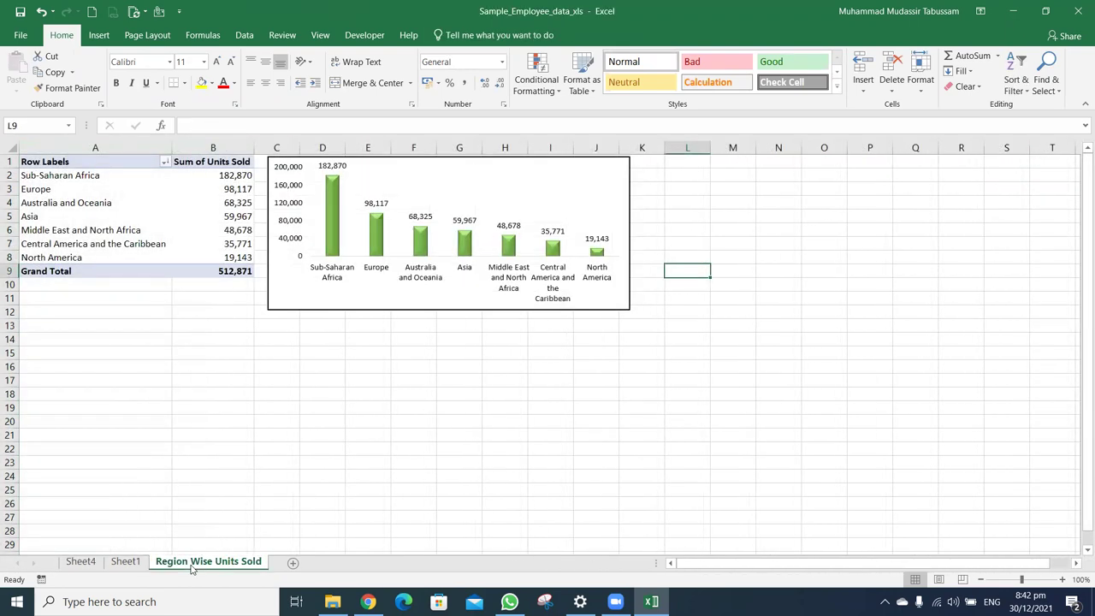
pyautogui.hotkey('ctrl', 'pageup')
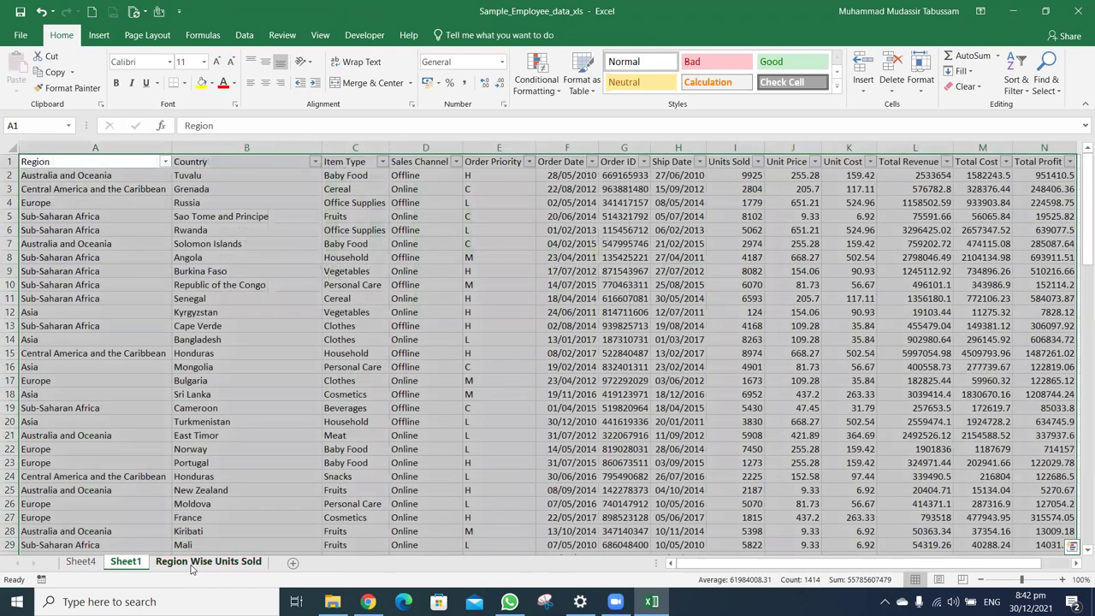
pyautogui.hotkey('ctrl', 'Home')
pyautogui.press('Right')
pyautogui.press('Right')
pyautogui.hotkey('alt', 'Down')
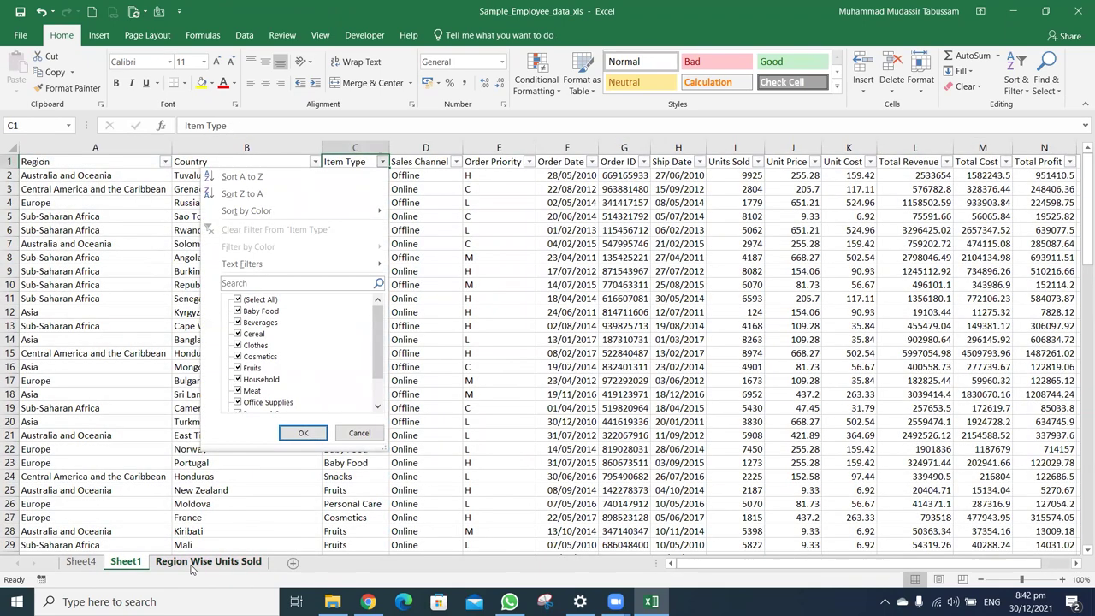
pyautogui.press('Escape')
pyautogui.press('Left')
pyautogui.hotkey('alt', 'Down')
pyautogui.press('Escape')
pyautogui.press('Left')
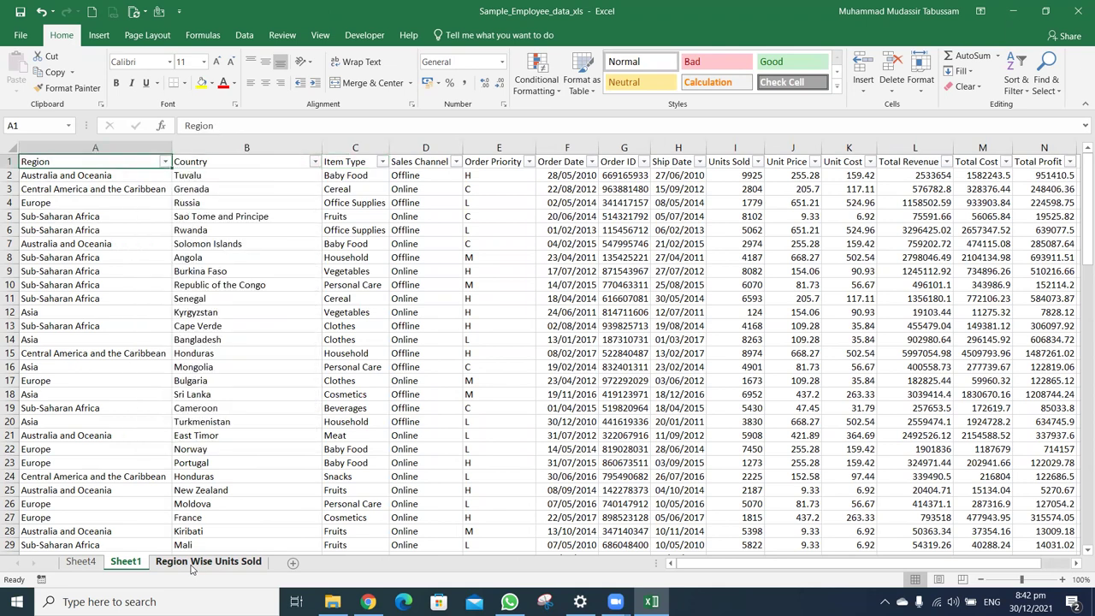
# Select the entire data table A1:N101 on Sheet1 with Ctrl+Shift+Right and Down
pyautogui.hotkey('ctrl', 'shift', 'Right')
pyautogui.hotkey('ctrl', 'shift', 'Down')
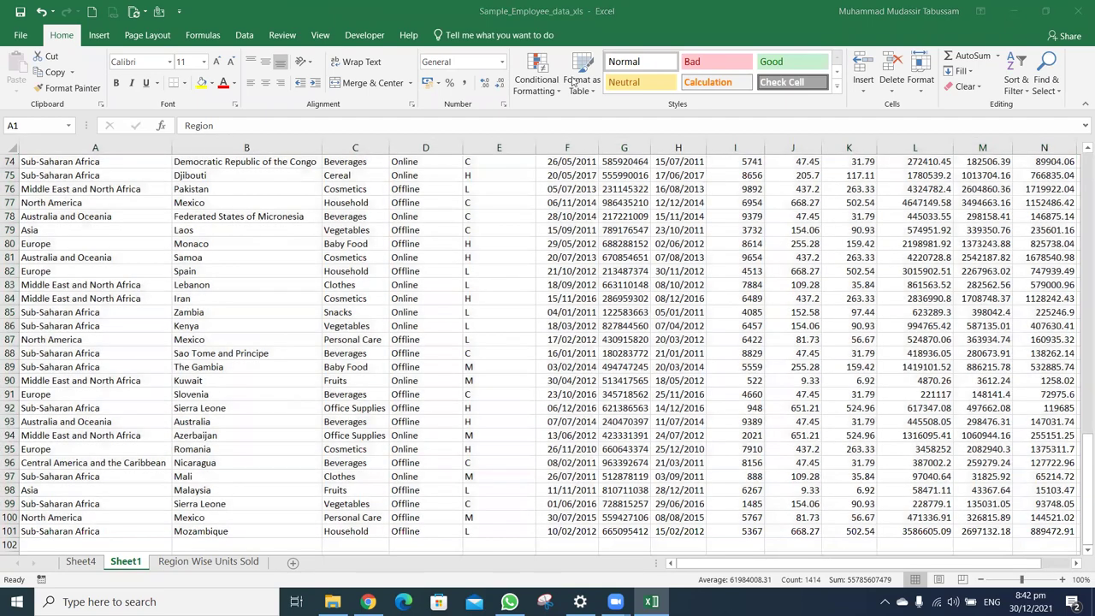
pyautogui.scroll(20, 227, 187)
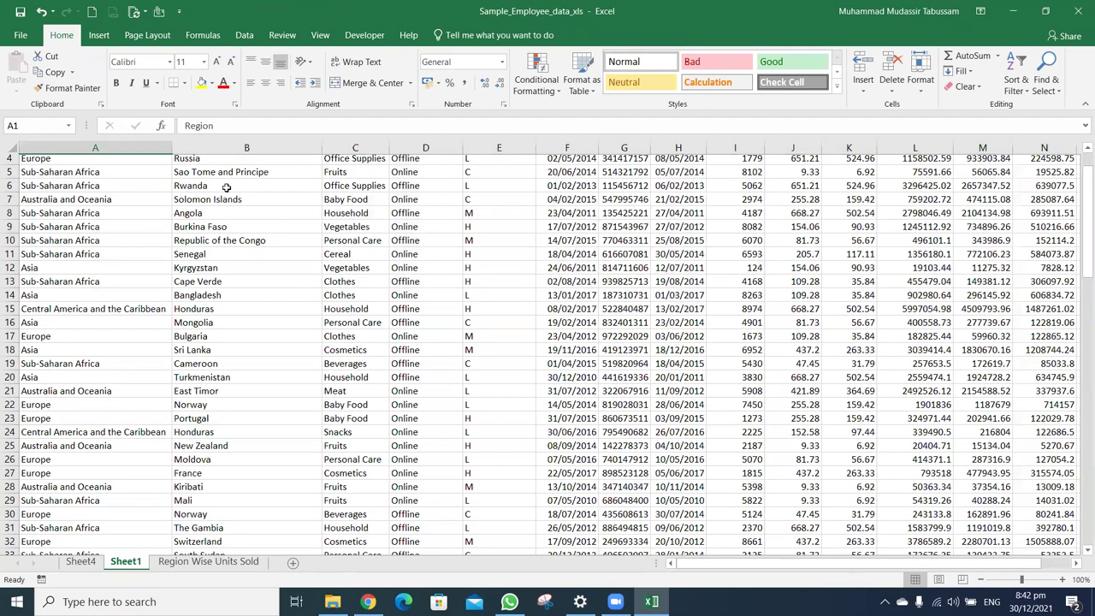
pyautogui.hotkey('ctrl', 'shift', 'Right')
pyautogui.hotkey('ctrl', 'shift', 'Down')
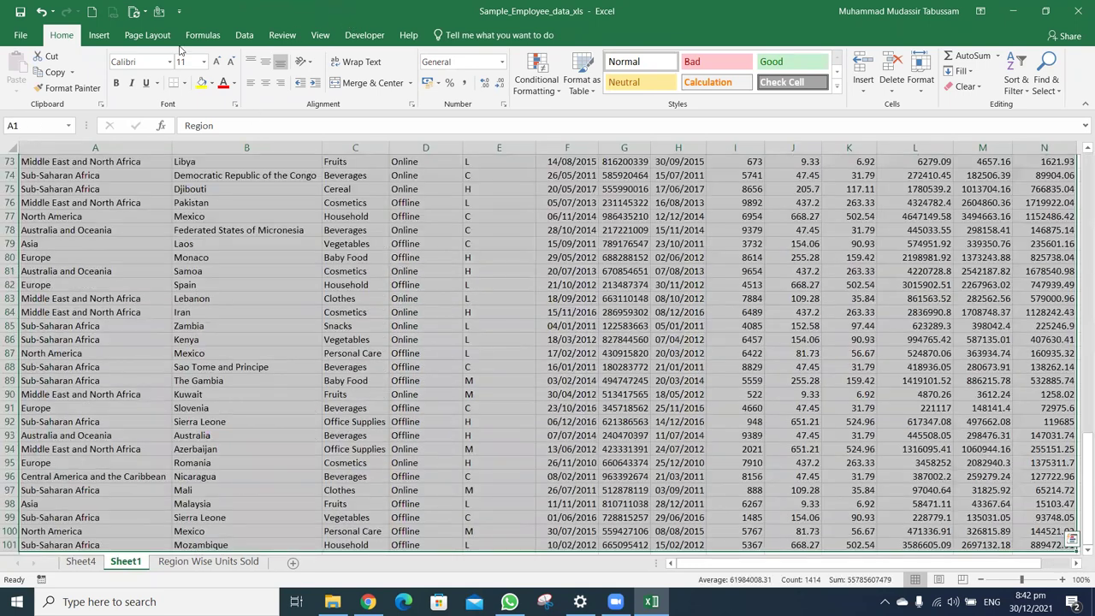
# Insert a PivotChart on a new sheet with Item Type on the axis and Sum of Units Sold as values
pyautogui.click(98, 34)
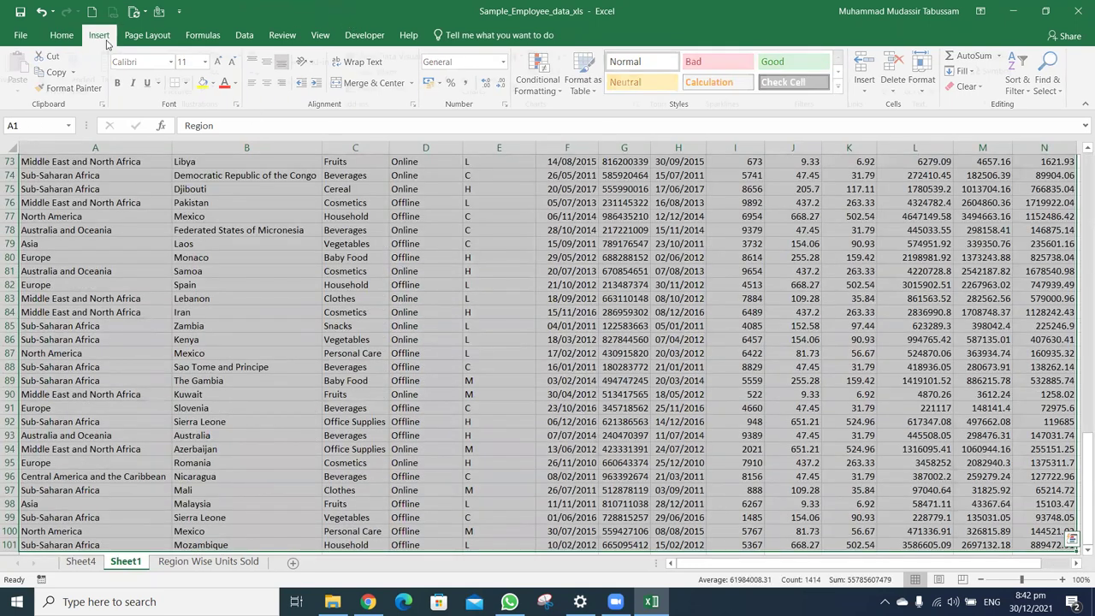
pyautogui.click(631, 67)
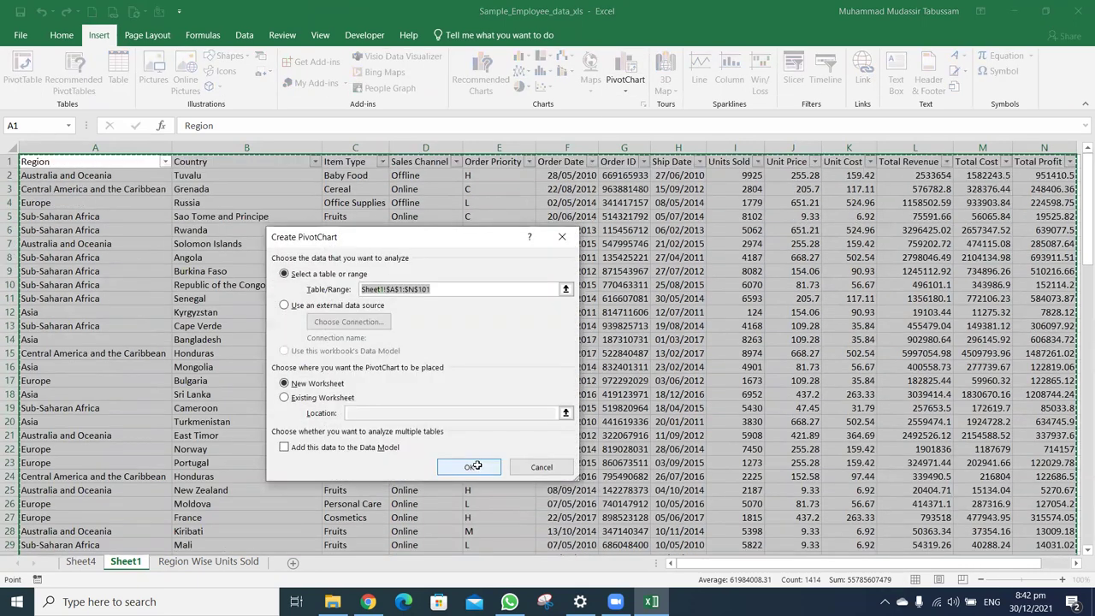
pyautogui.click(476, 467)
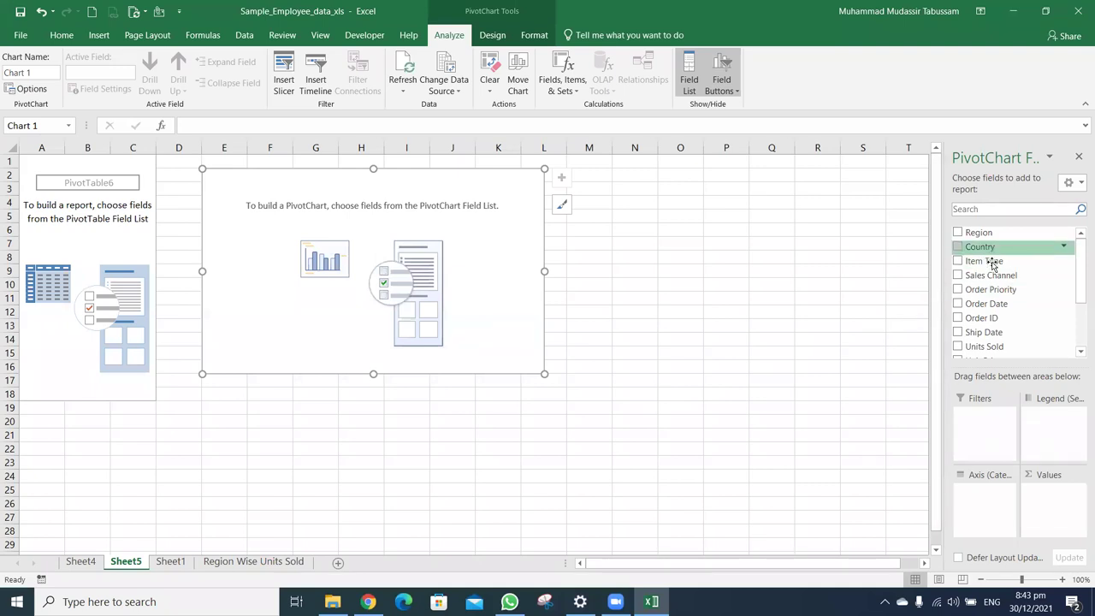
pyautogui.moveTo(992, 261); pyautogui.dragTo(983, 496)
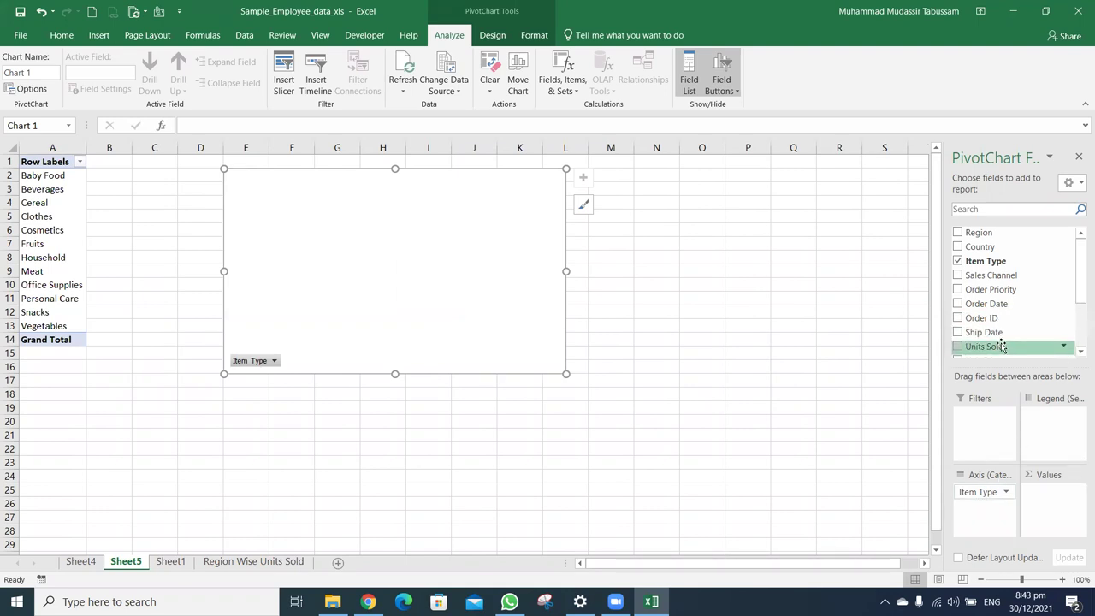
pyautogui.moveTo(1001, 345); pyautogui.dragTo(1048, 494)
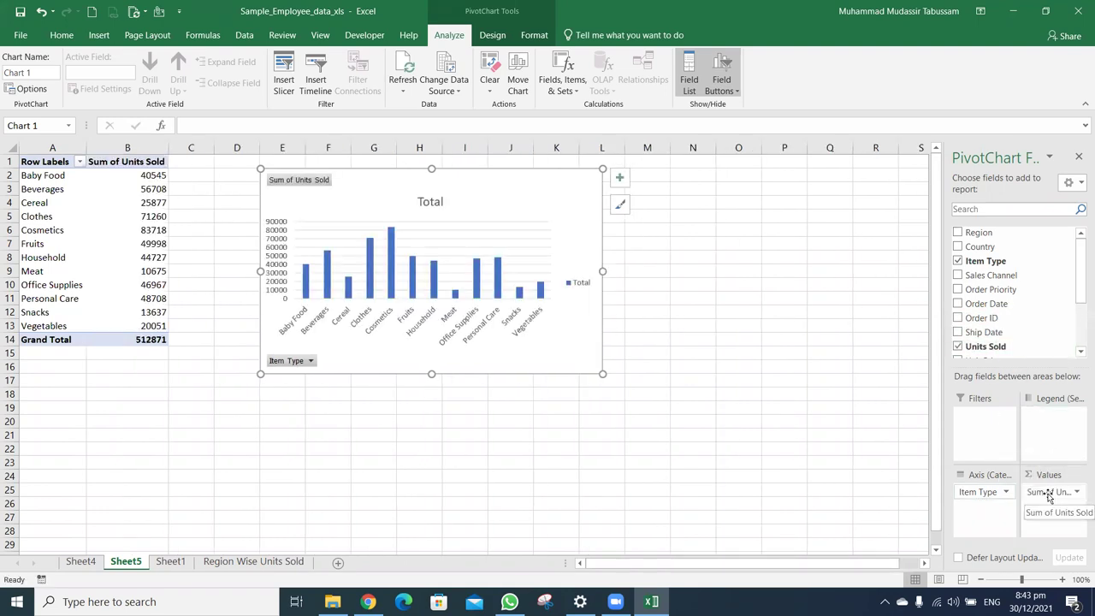
pyautogui.rightClick(154, 178)
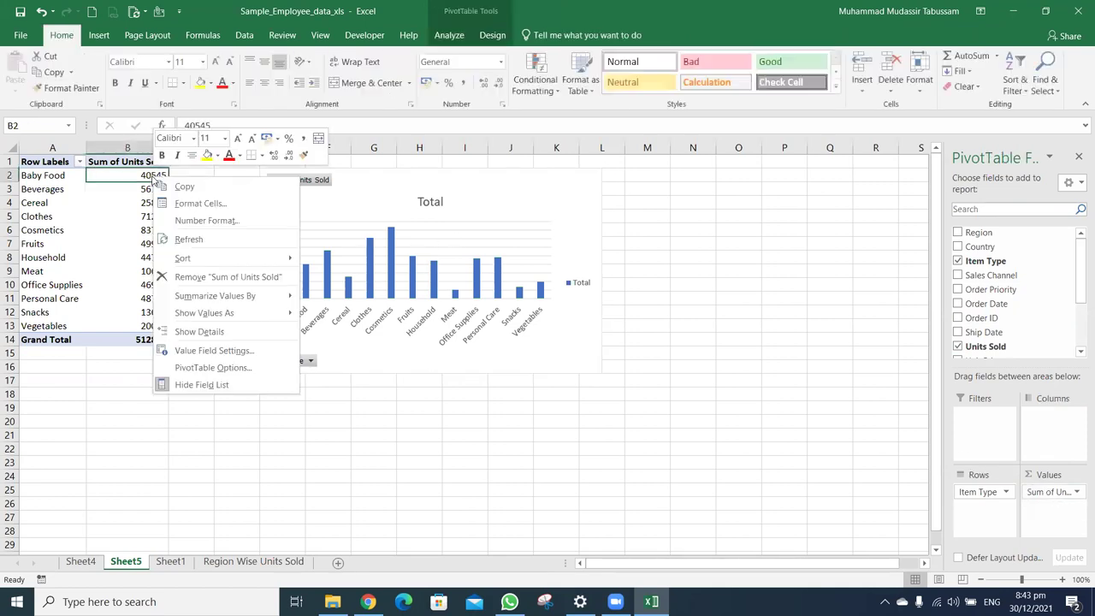
pyautogui.moveTo(199, 256)
pyautogui.click(321, 275)
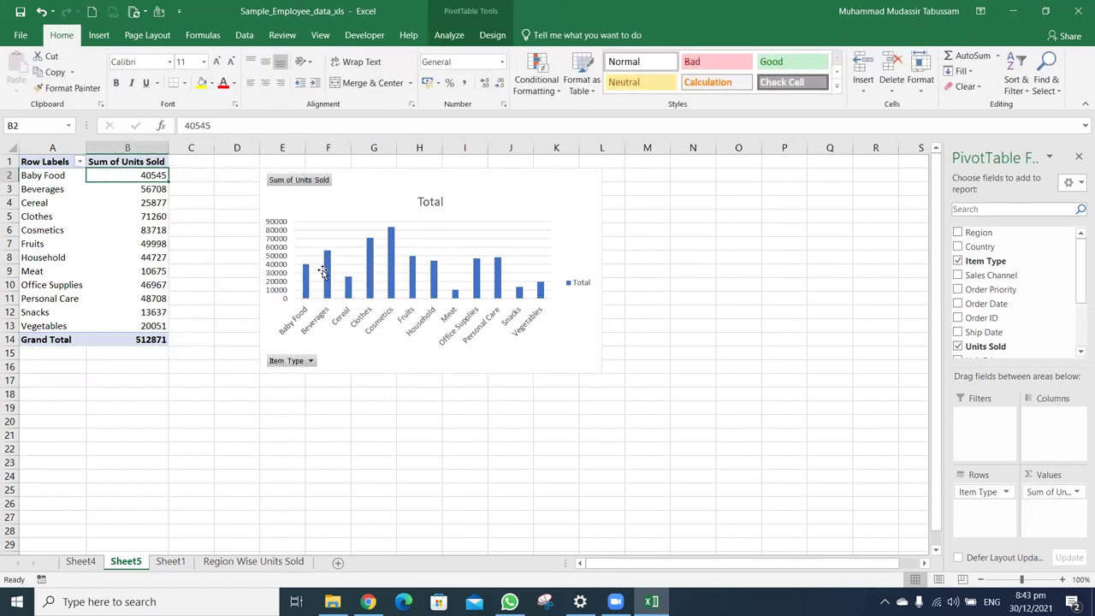
pyautogui.click(585, 270)
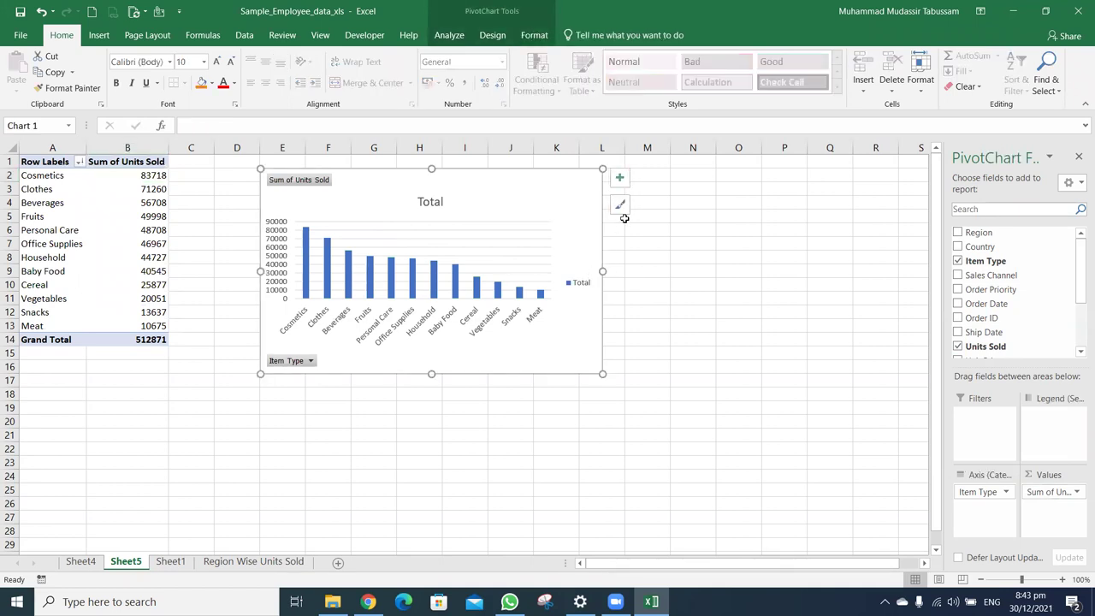
pyautogui.click(619, 177)
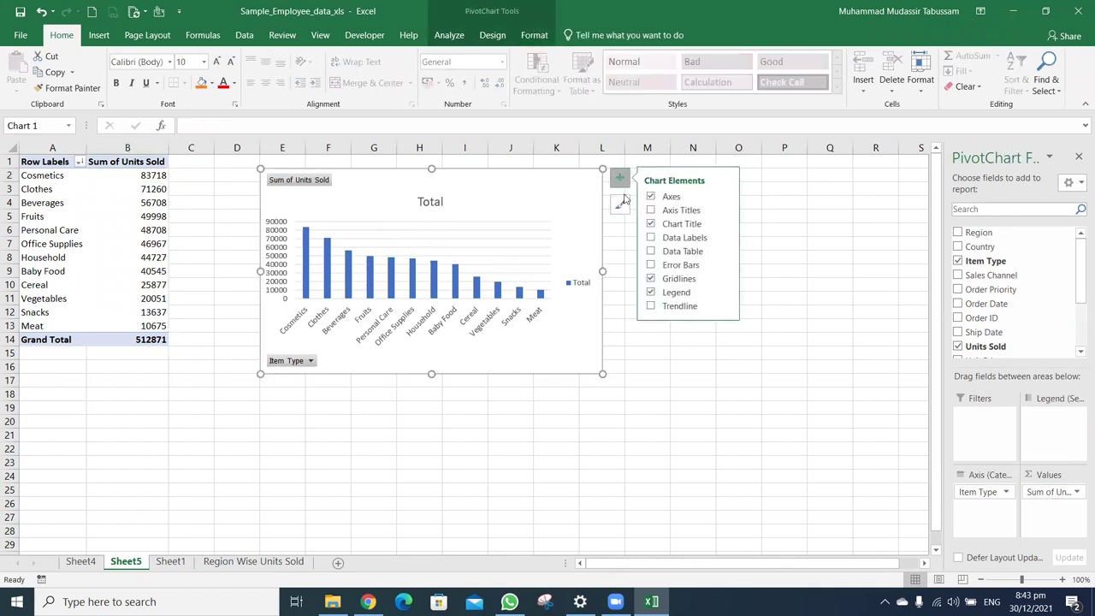
pyautogui.click(650, 244)
pyautogui.click(651, 280)
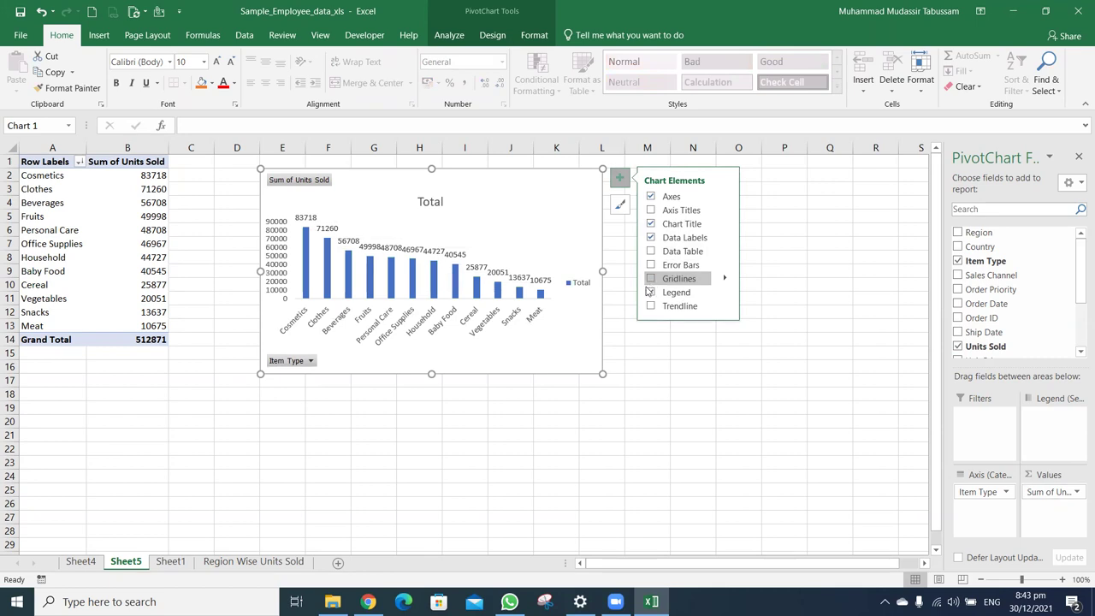
pyautogui.click(614, 240)
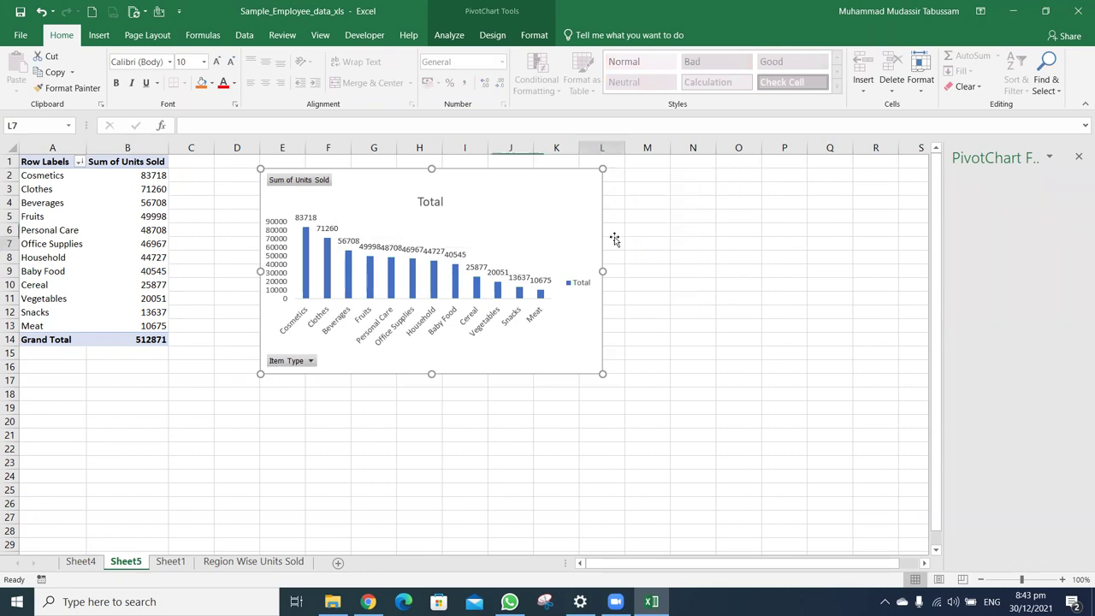
pyautogui.click(436, 199)
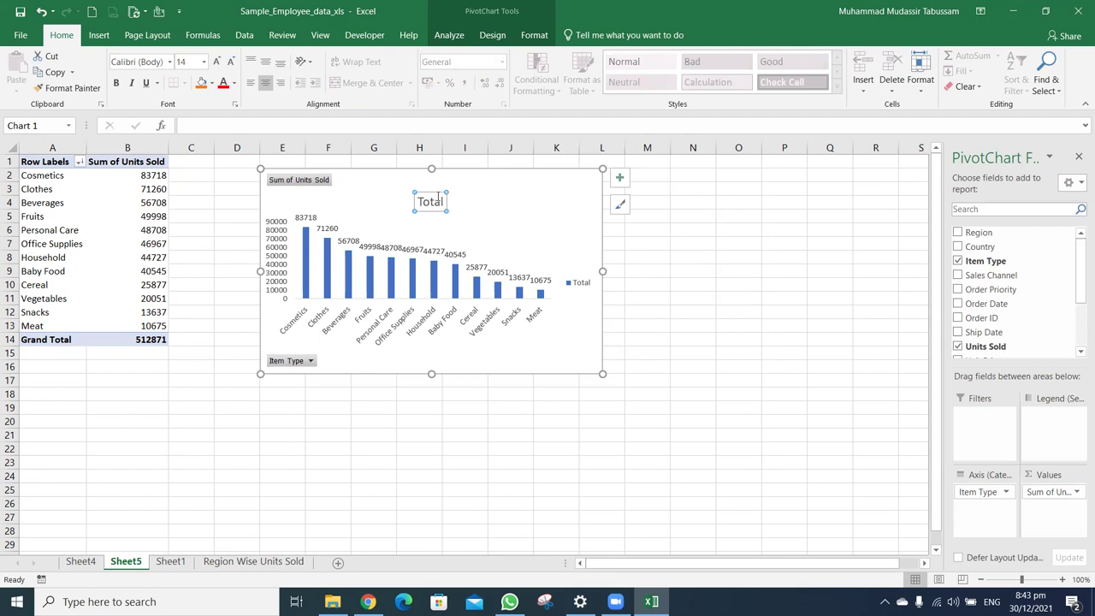
pyautogui.press('Delete')
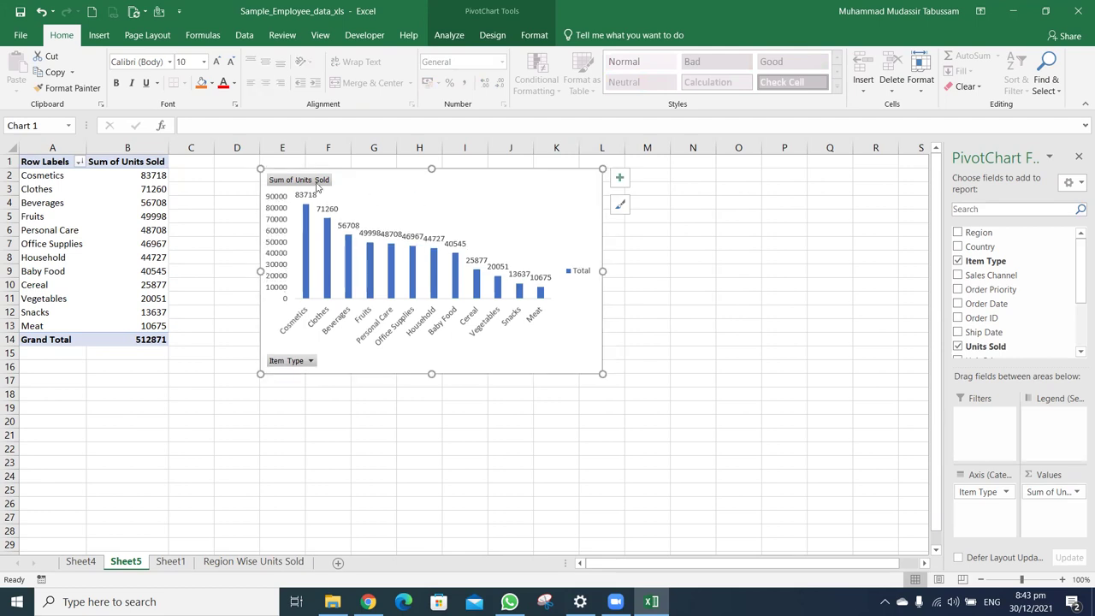
pyautogui.click(534, 35)
pyautogui.click(492, 35)
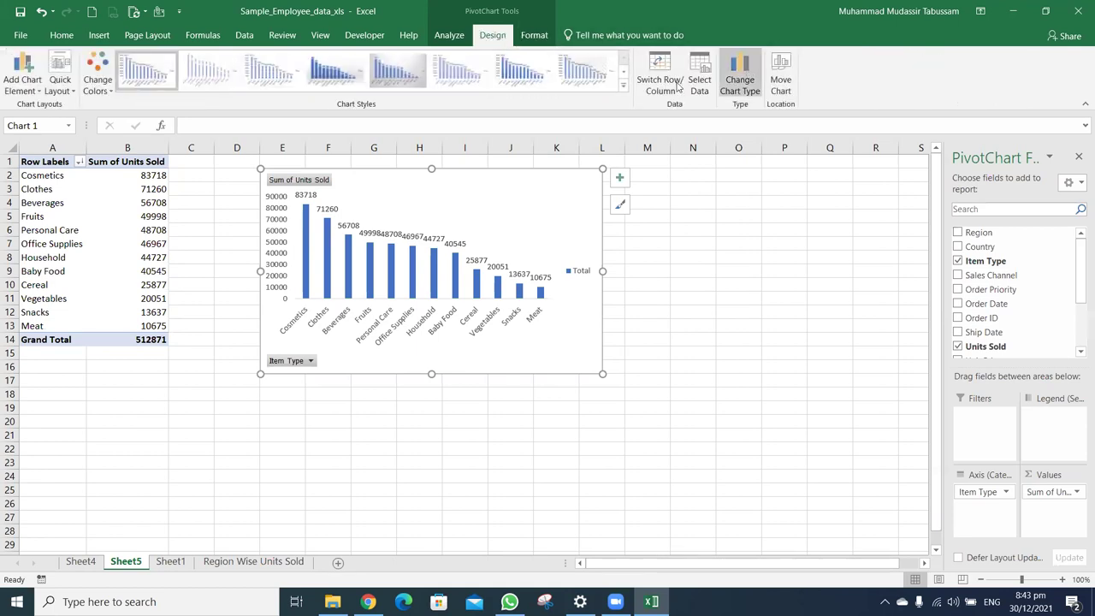
pyautogui.doubleClick(569, 176)
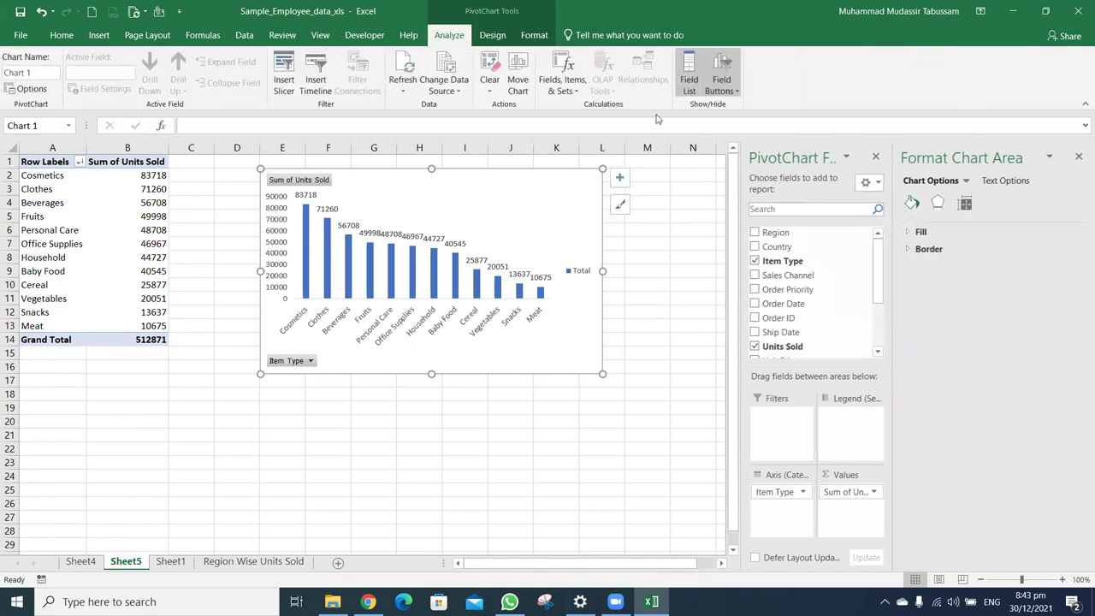
pyautogui.click(721, 72)
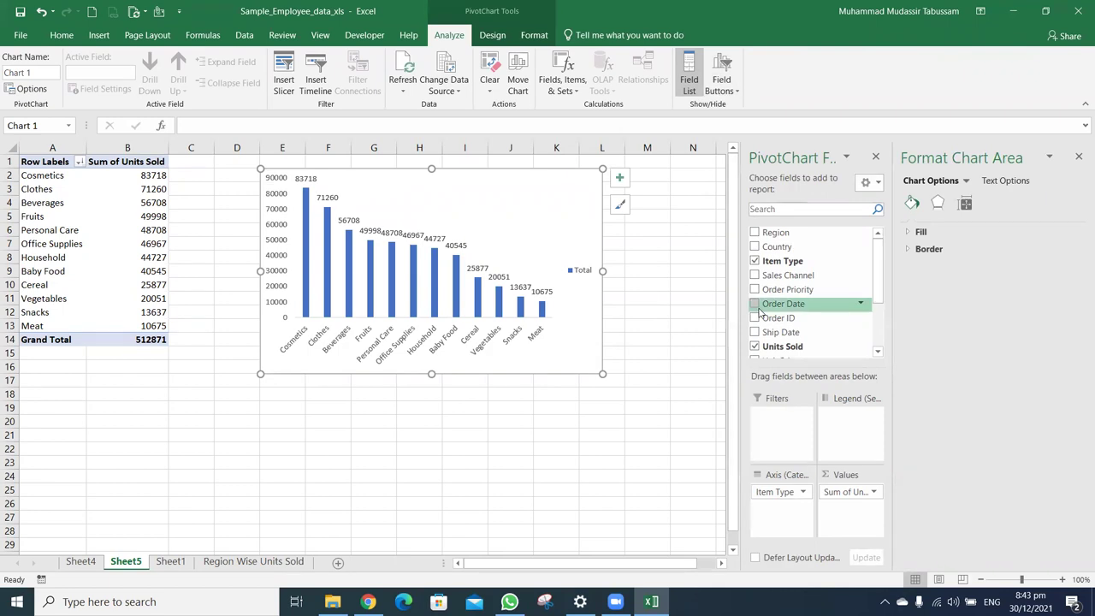
pyautogui.hotkey('ctrl', 'z')
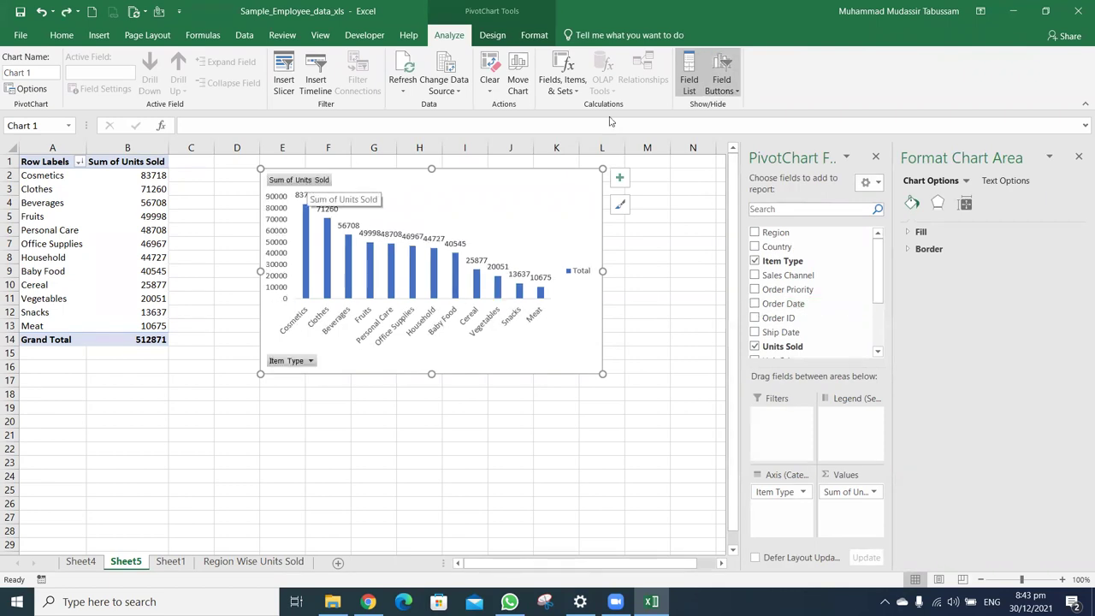
pyautogui.click(720, 73)
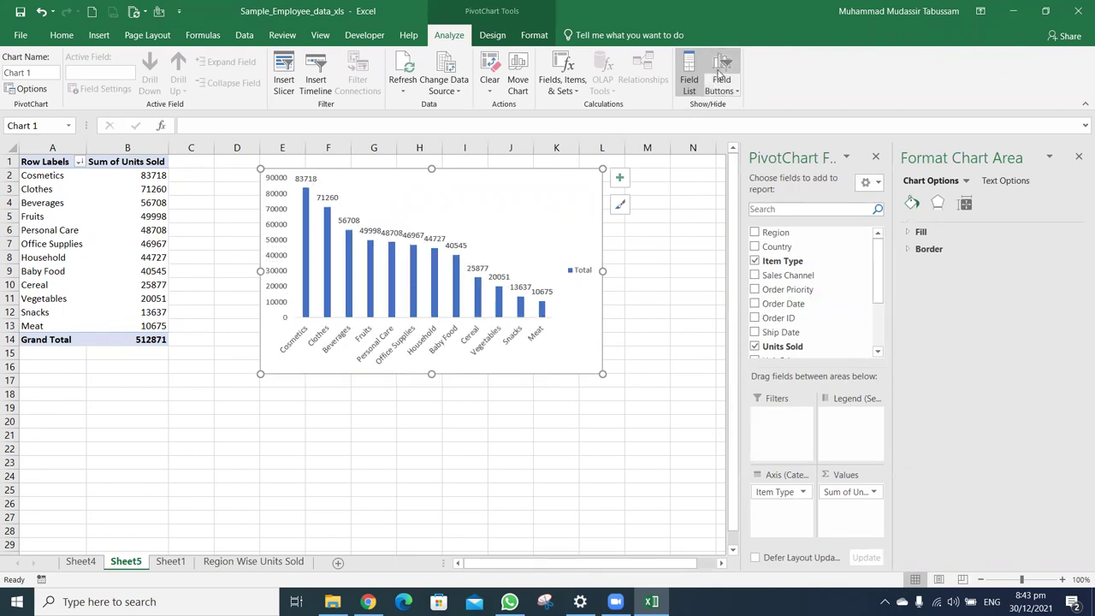
pyautogui.click(587, 272)
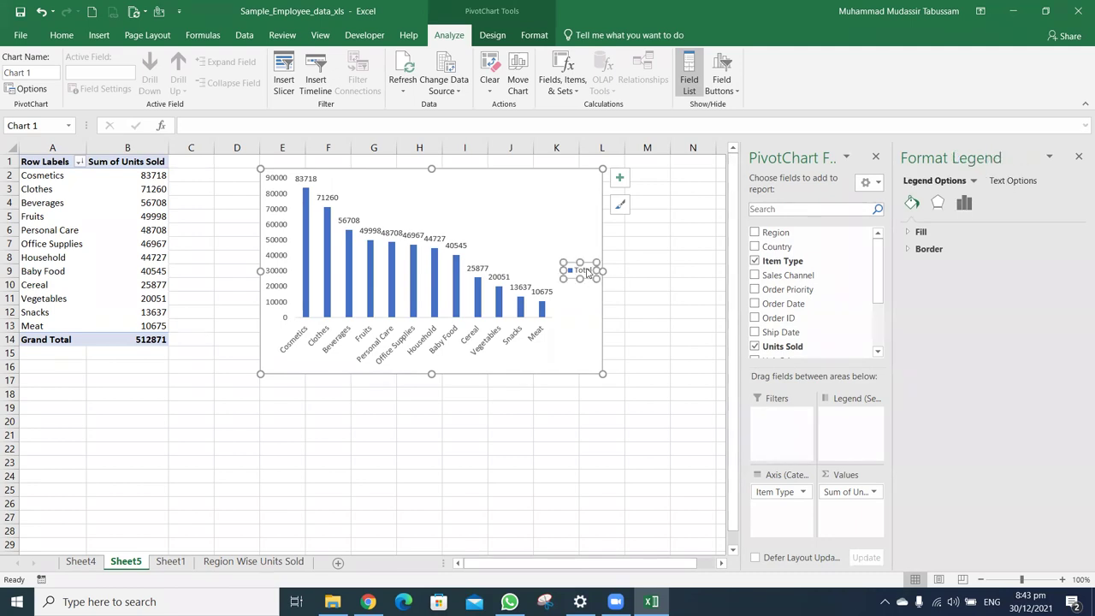
pyautogui.press('Delete')
pyautogui.moveTo(607, 271); pyautogui.dragTo(667, 274)
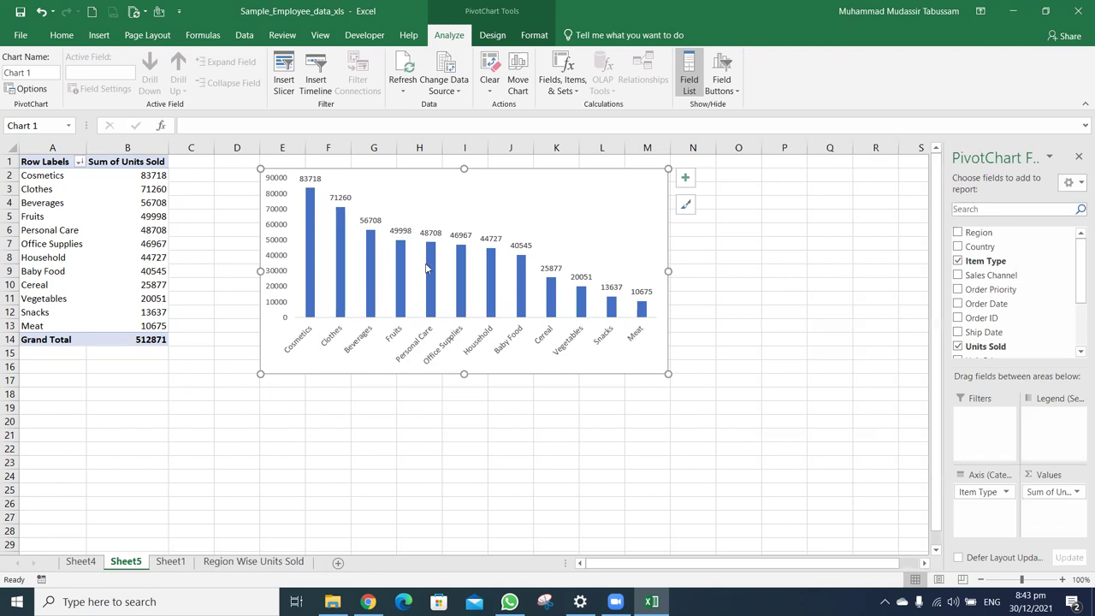
pyautogui.rightClick(279, 294)
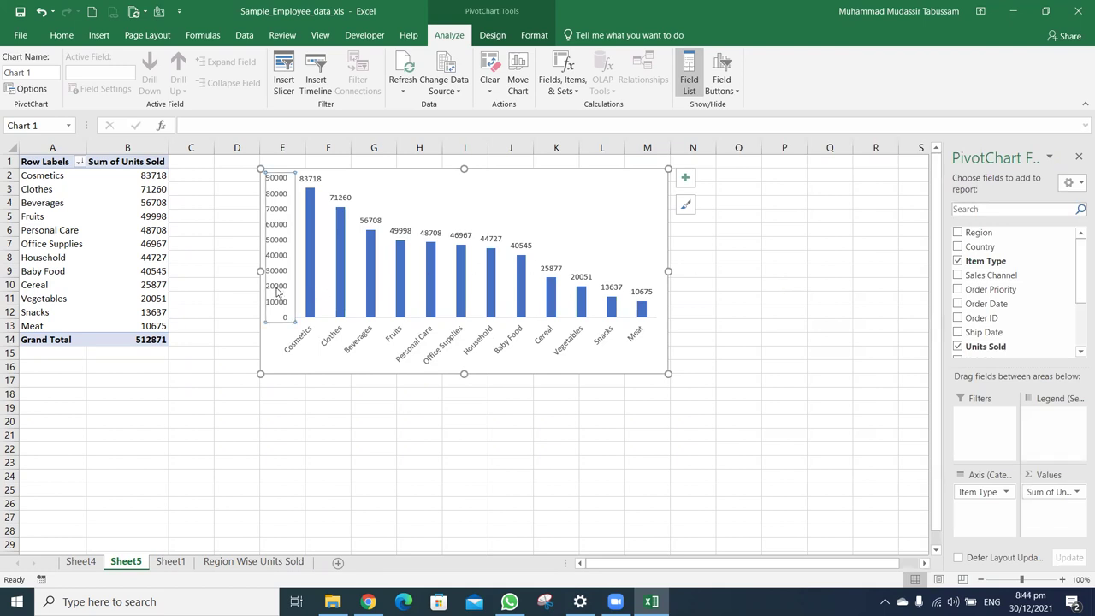
pyautogui.click(314, 440)
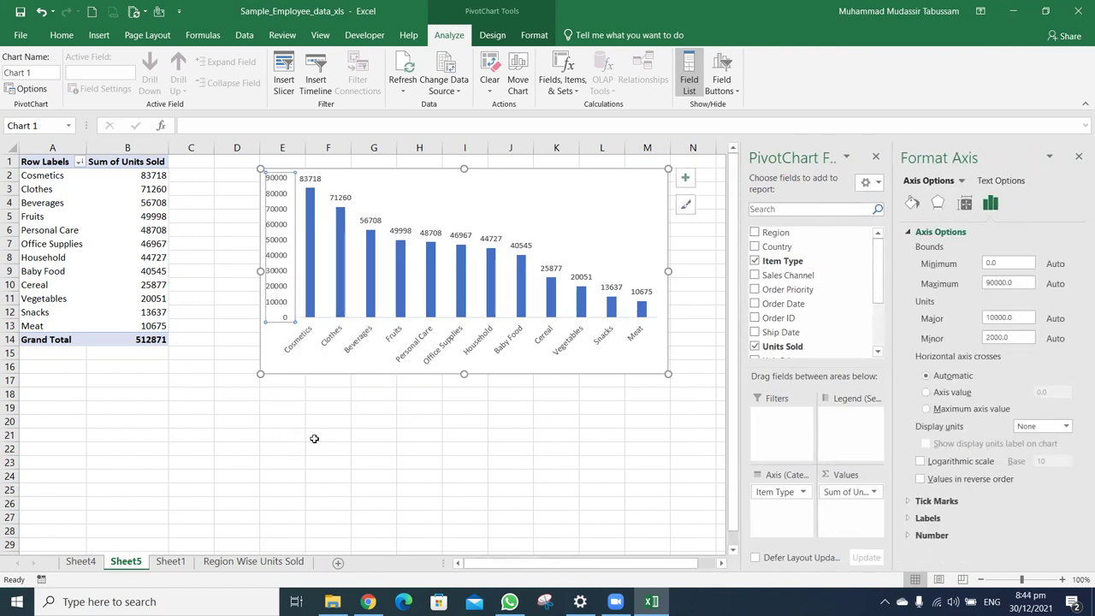
pyautogui.doubleClick(1022, 319)
pyautogui.write('20')
pyautogui.press('Return')
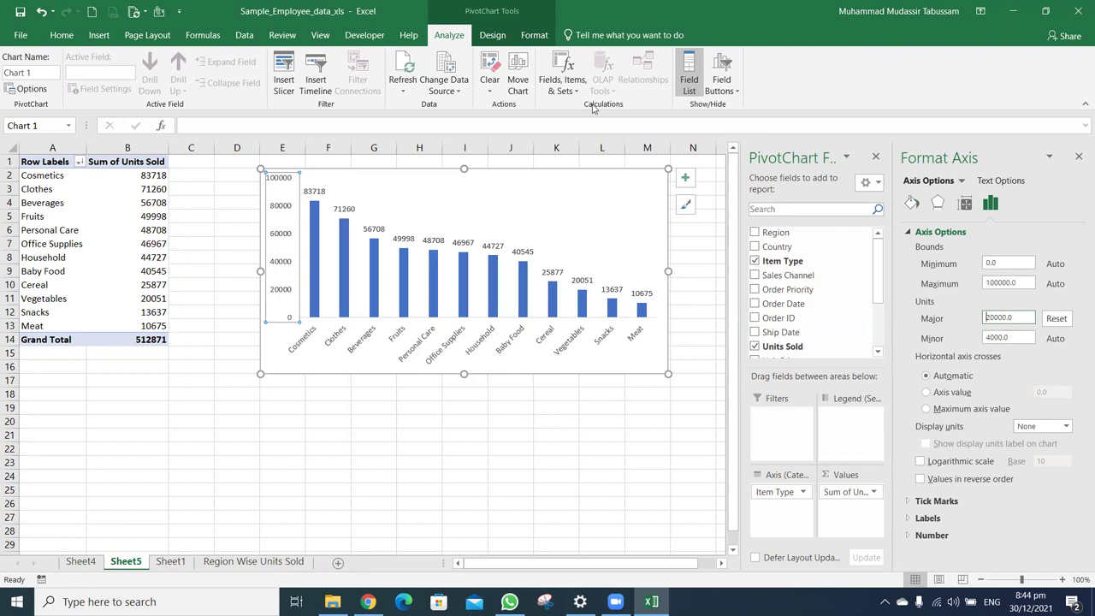
pyautogui.click(600, 432)
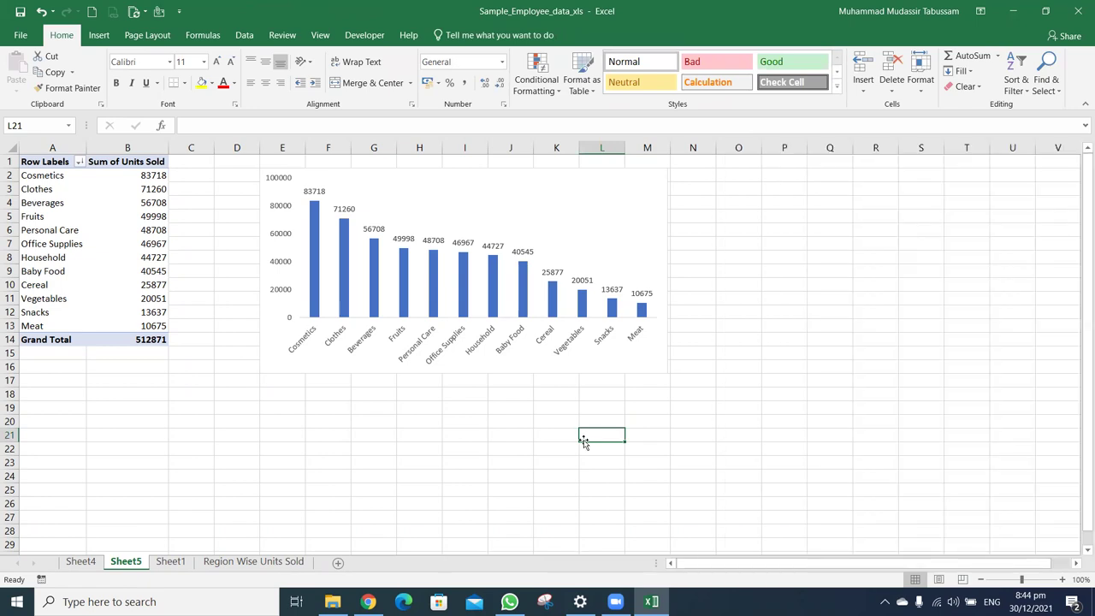
pyautogui.click(382, 355)
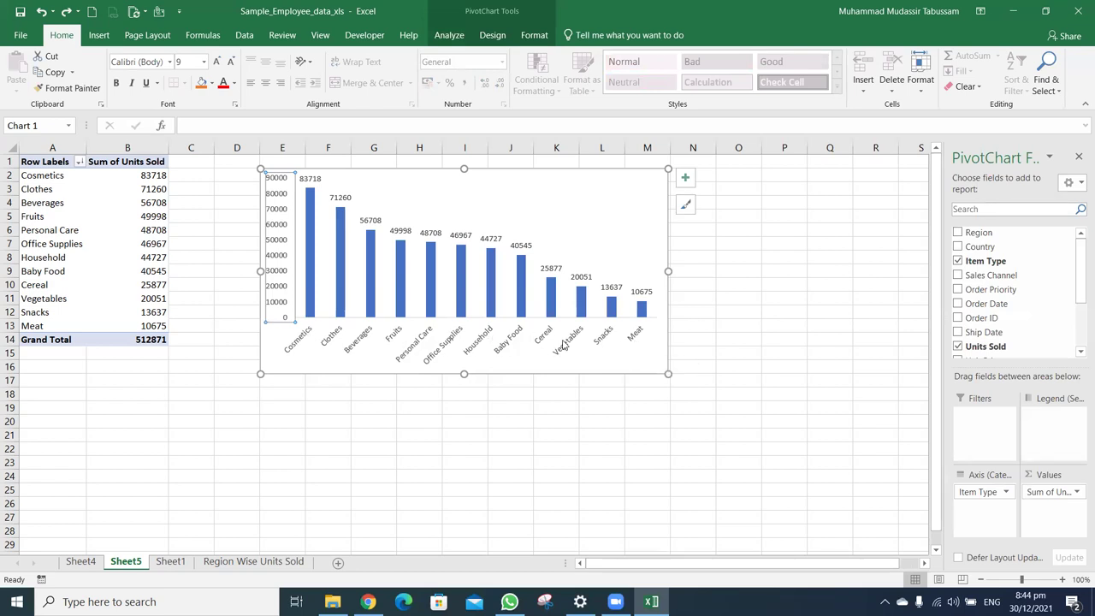
# Format Sum of Units Sold as Number with 0 decimals and a thousands separator
pyautogui.click(1031, 496)
pyautogui.click(997, 475)
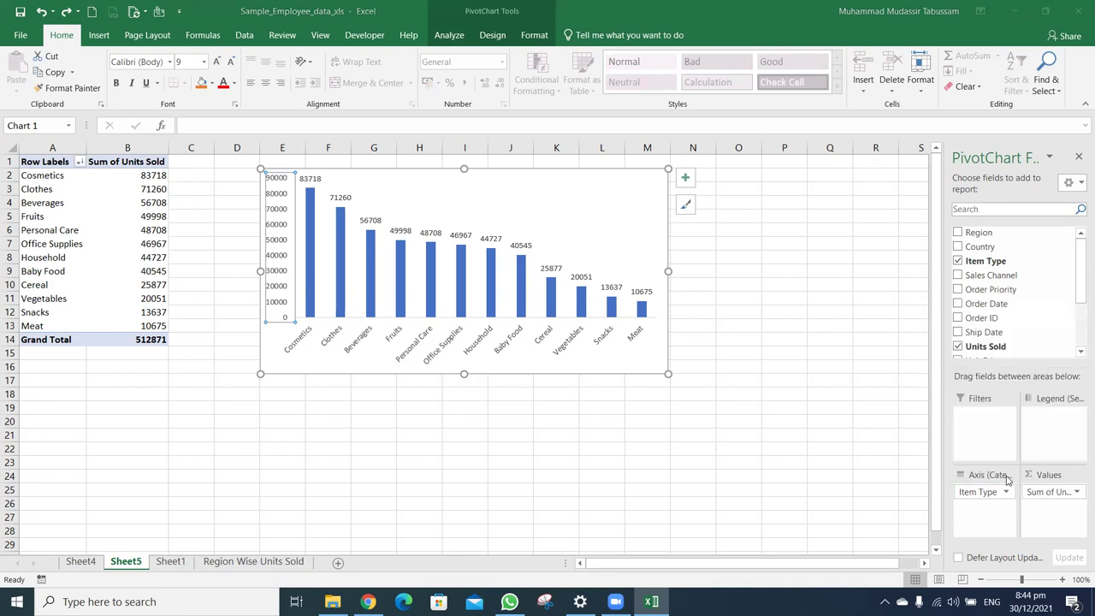
pyautogui.click(328, 451)
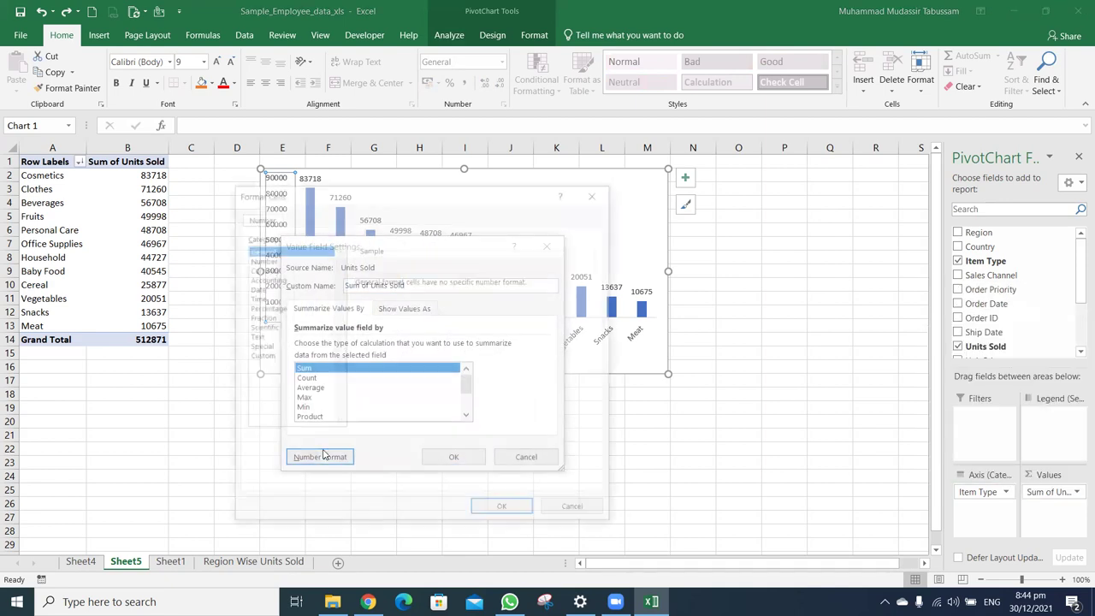
pyautogui.click(267, 259)
pyautogui.click(368, 300)
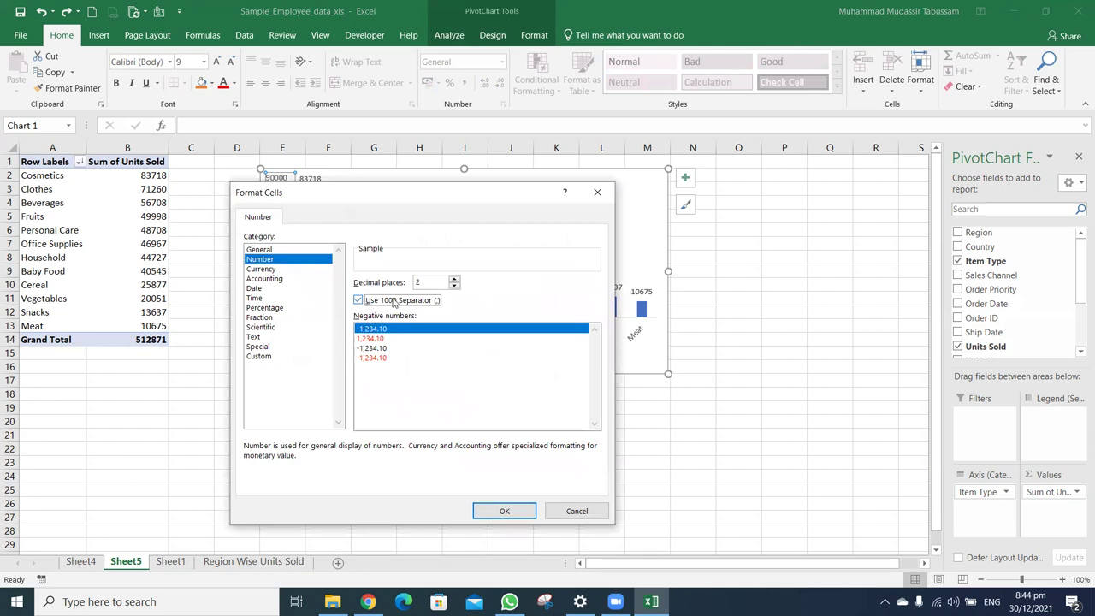
pyautogui.doubleClick(453, 292)
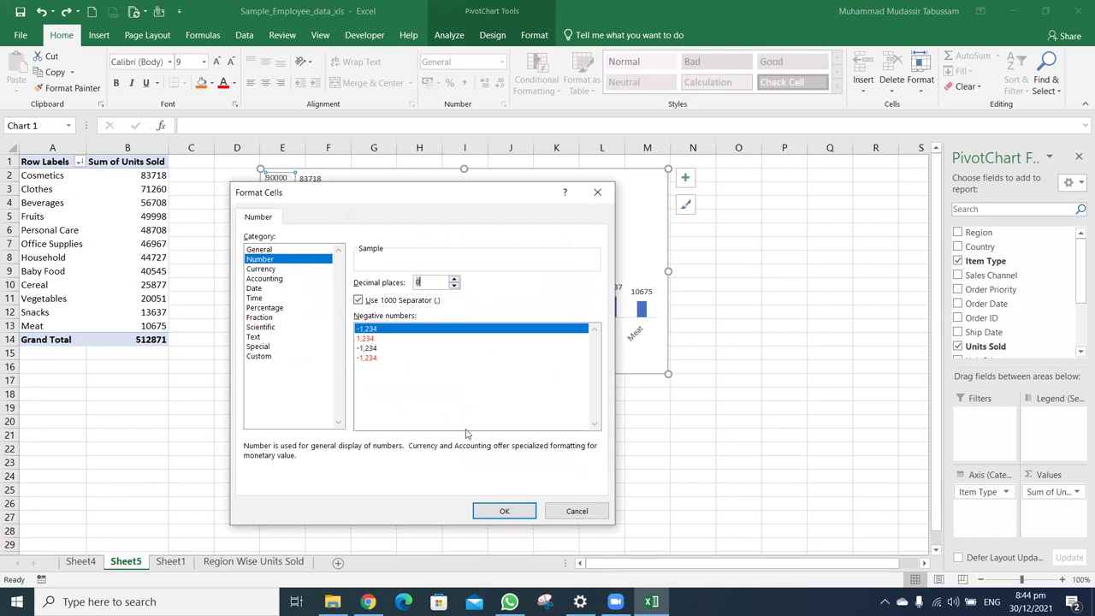
pyautogui.click(503, 510)
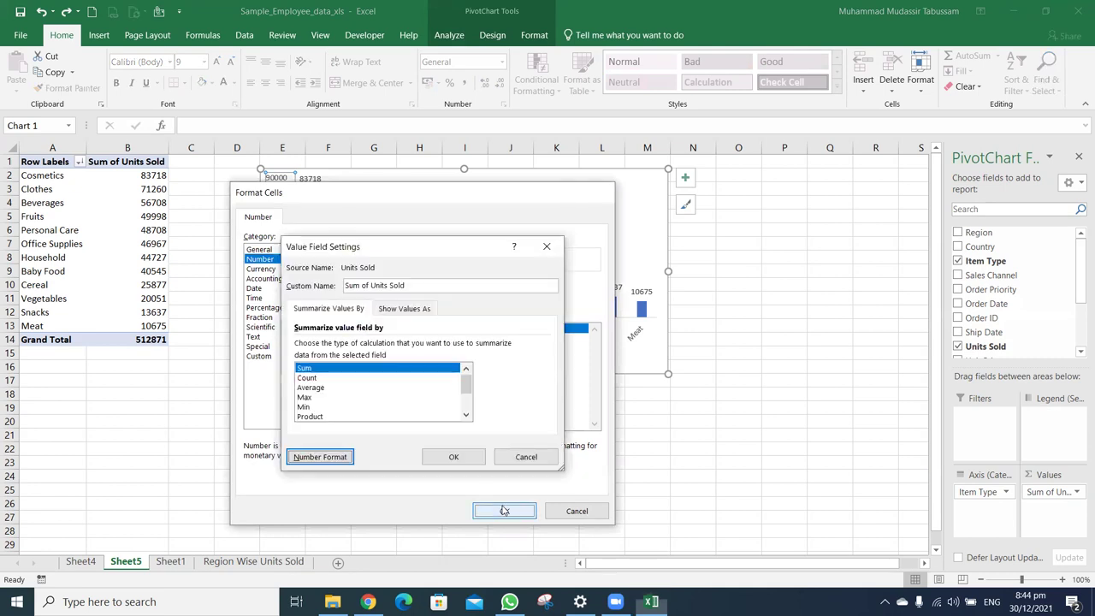
pyautogui.click(453, 456)
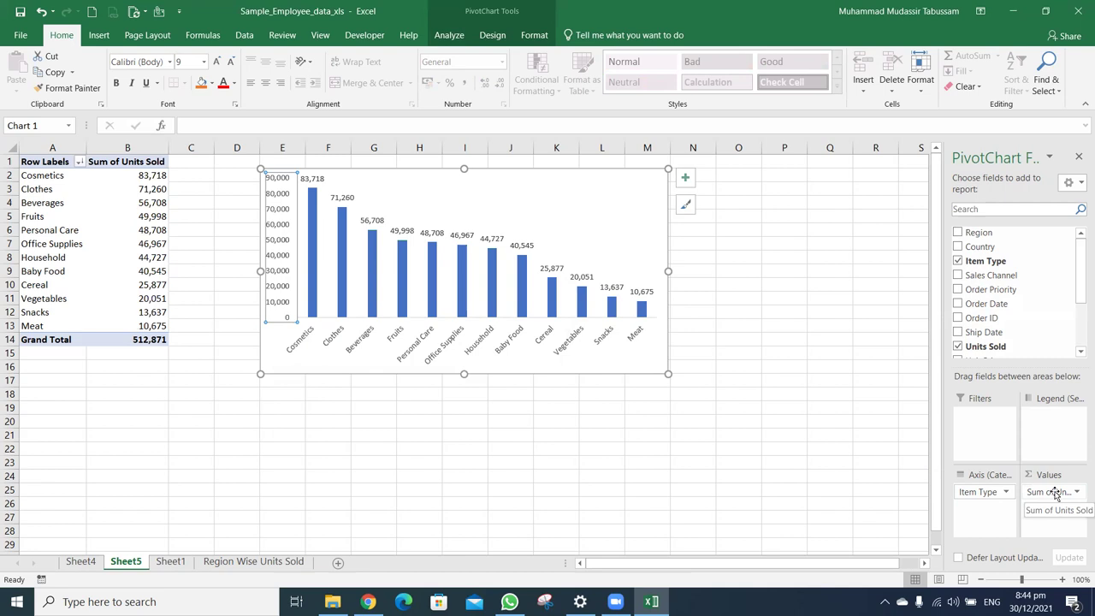
# Set the vertical axis maximum to 90,000 and the major unit to 20,000
pyautogui.rightClick(283, 227)
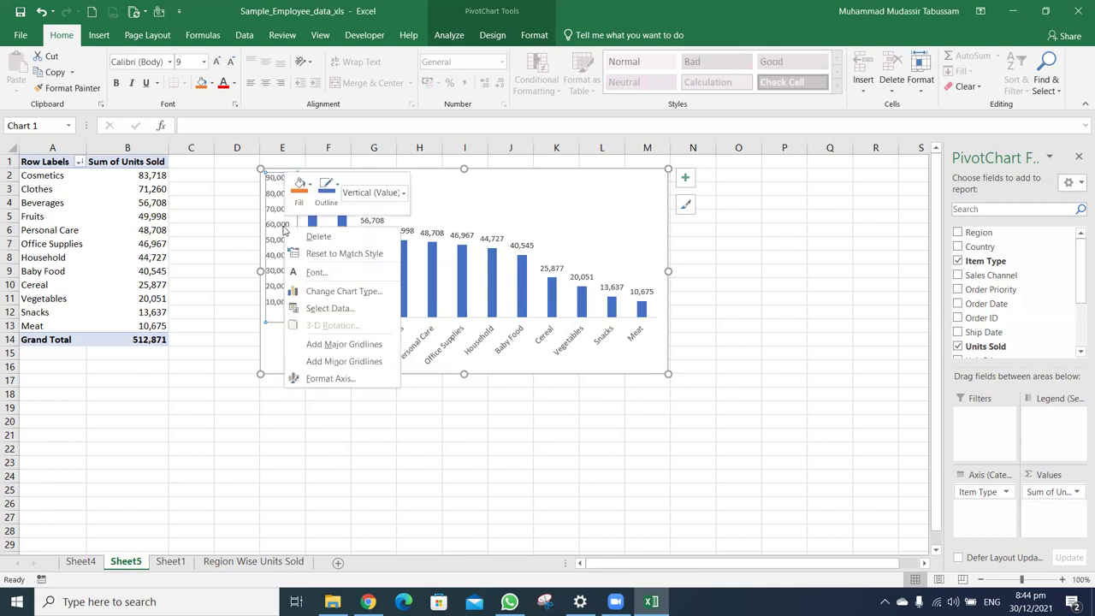
pyautogui.click(329, 378)
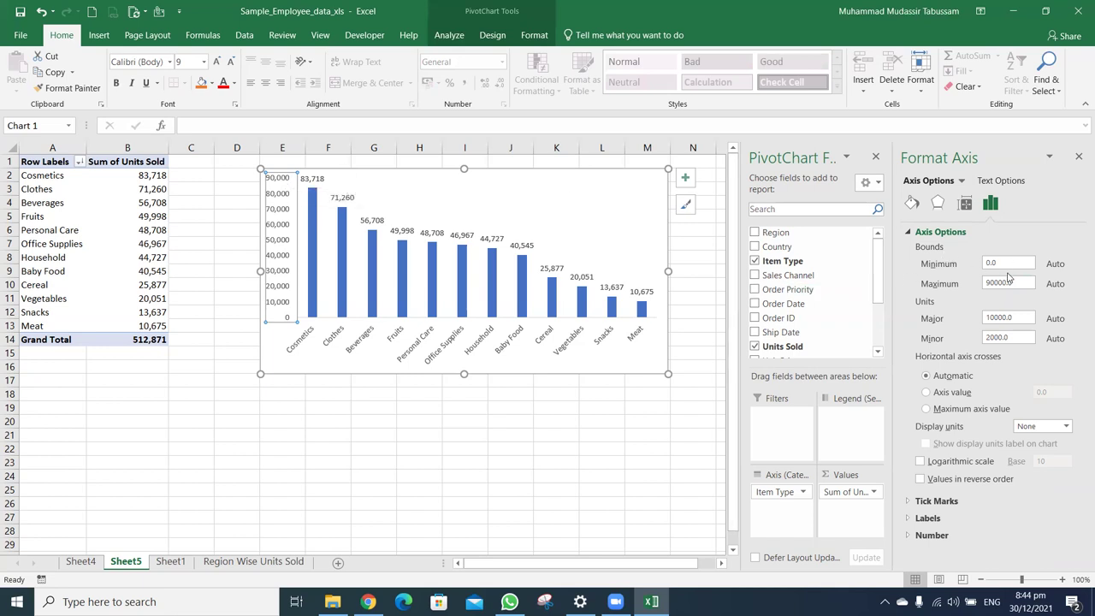
pyautogui.moveTo(1020, 282); pyautogui.dragTo(930, 276)
pyautogui.write('20')
pyautogui.press('Return')
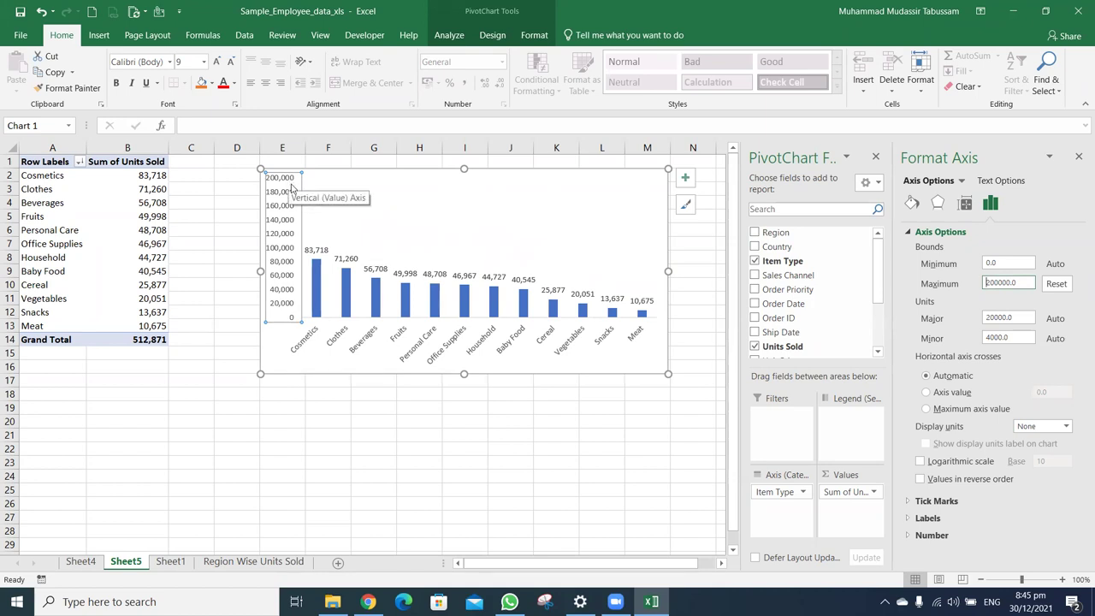
pyautogui.write('9')
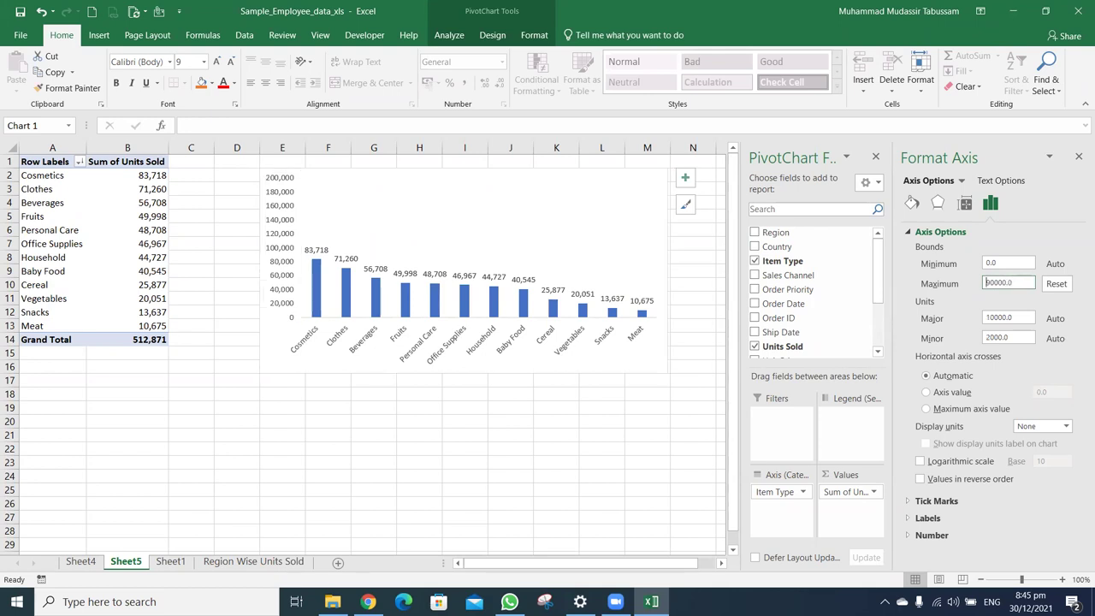
pyautogui.press('Return')
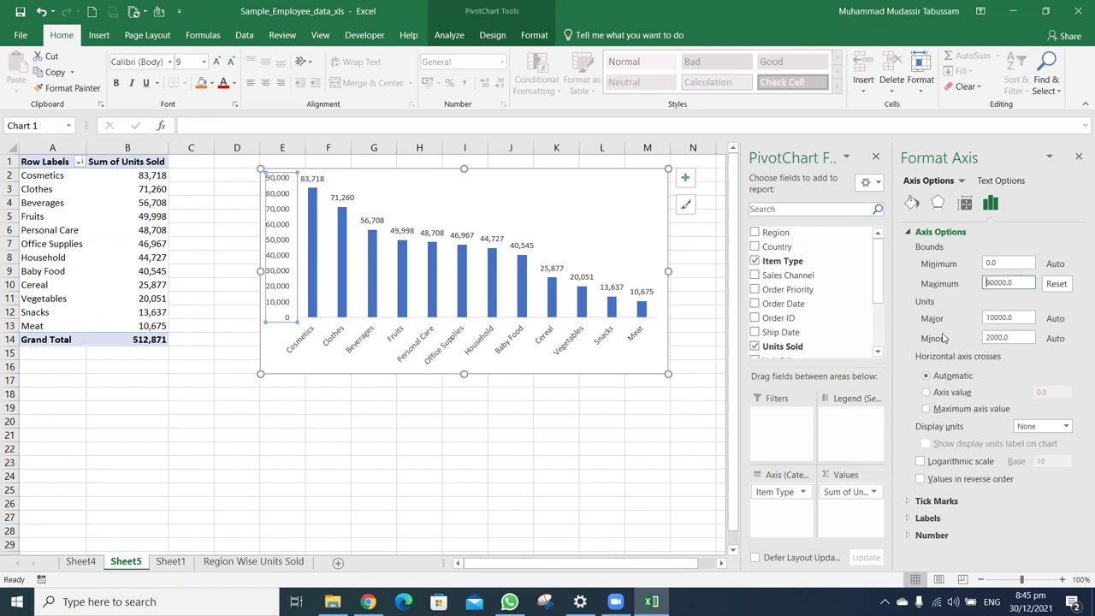
pyautogui.moveTo(1018, 320); pyautogui.dragTo(973, 305)
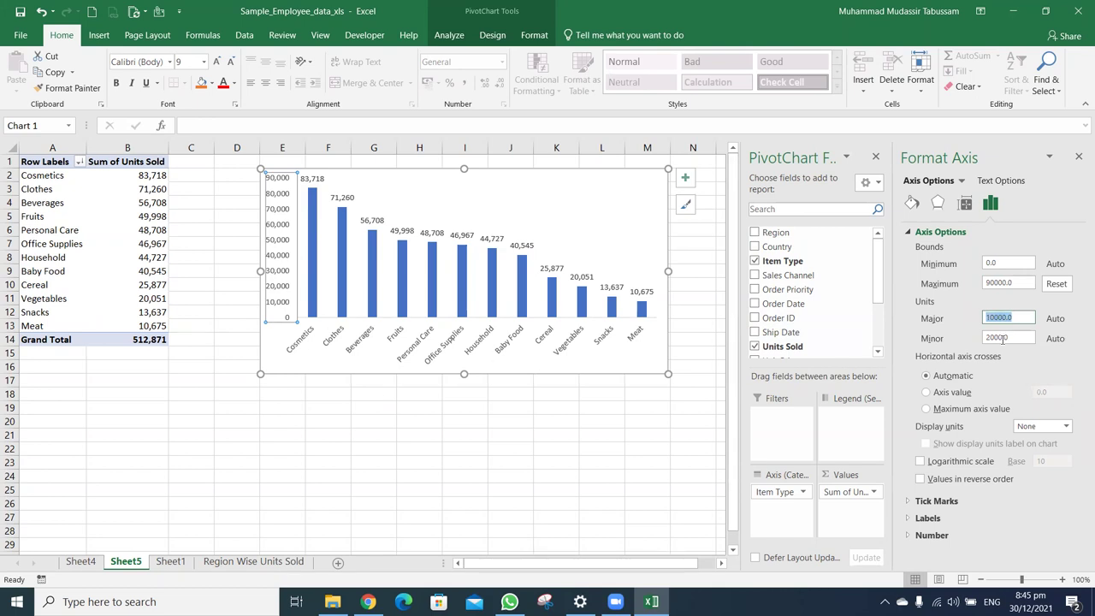
pyautogui.click(988, 316)
pyautogui.press('BackSpace')
pyautogui.write('2')
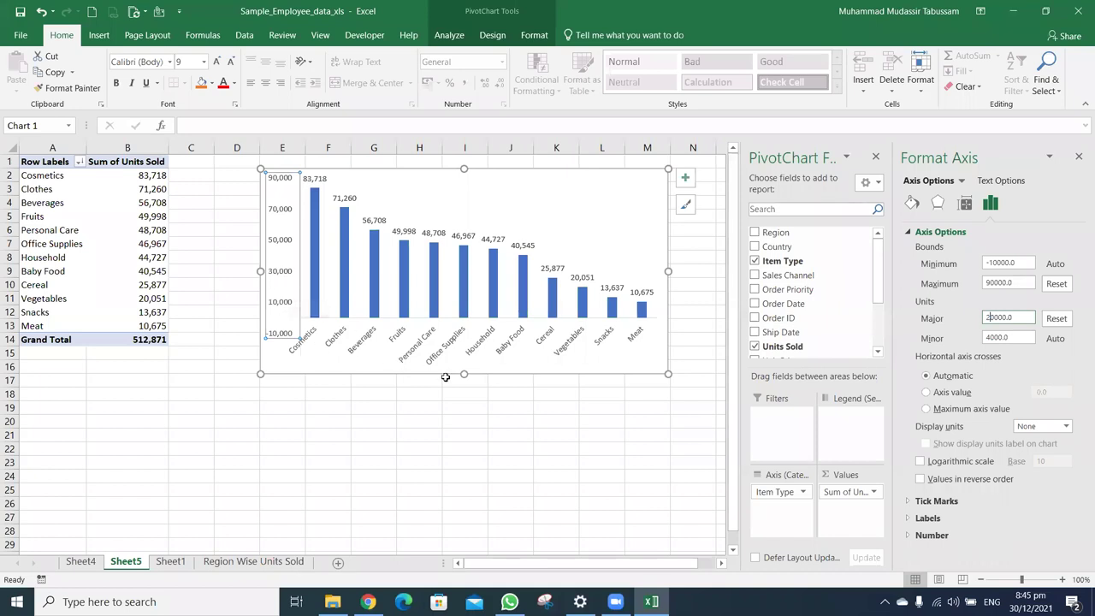
# Move the chart slightly left and up on the sheet
pyautogui.click(470, 395)
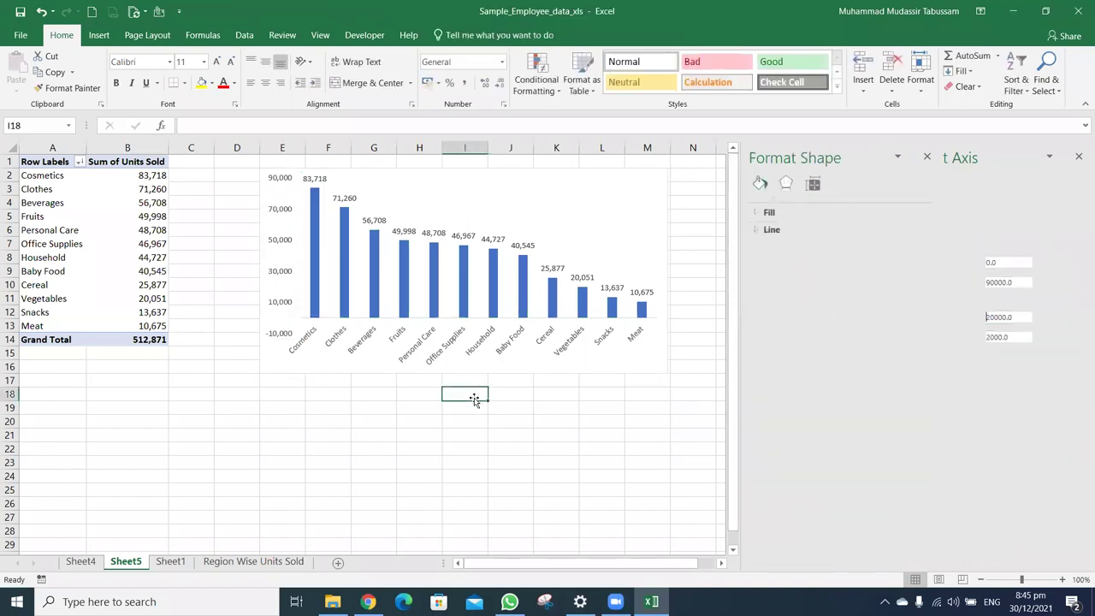
pyautogui.click(560, 233)
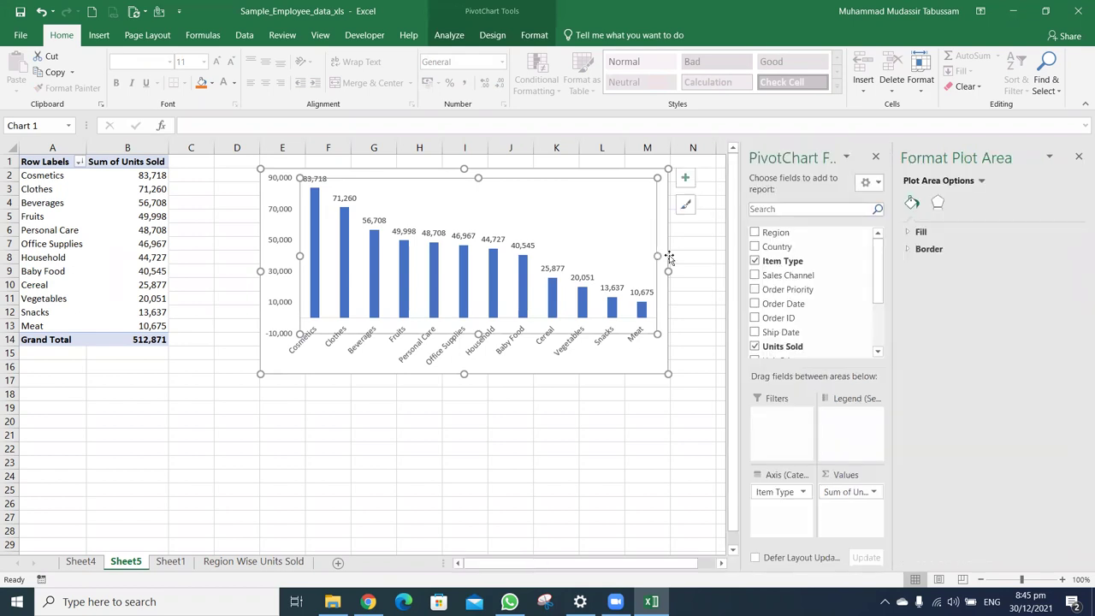
pyautogui.click(693, 257)
pyautogui.moveTo(562, 171); pyautogui.dragTo(493, 163)
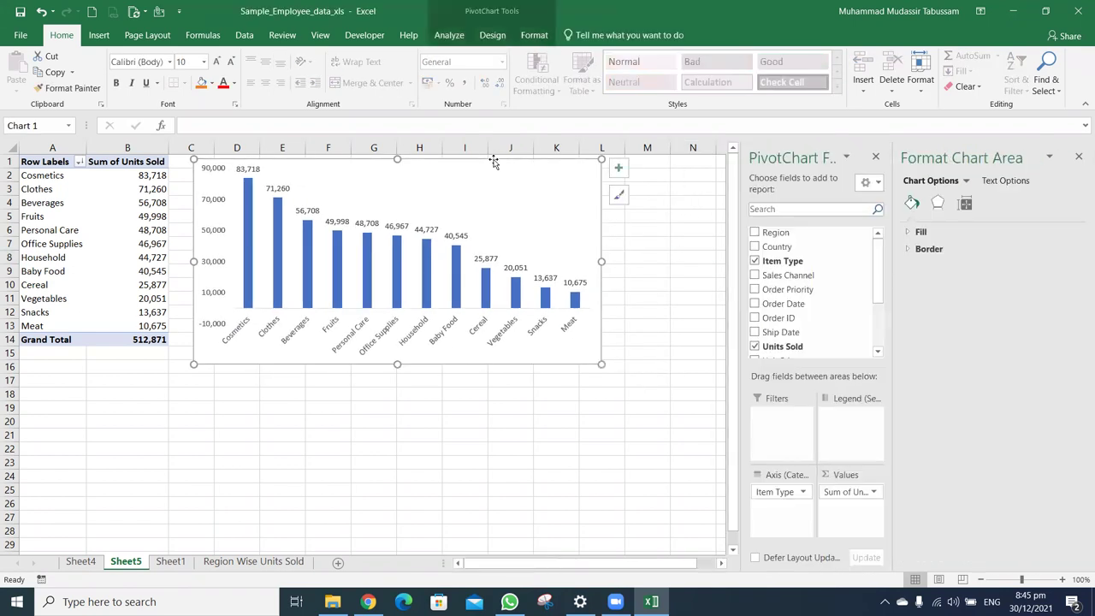
# Review Sheet1, Sheet5, Region Wise Units Sold and the blank Sheet4
pyautogui.click(178, 562)
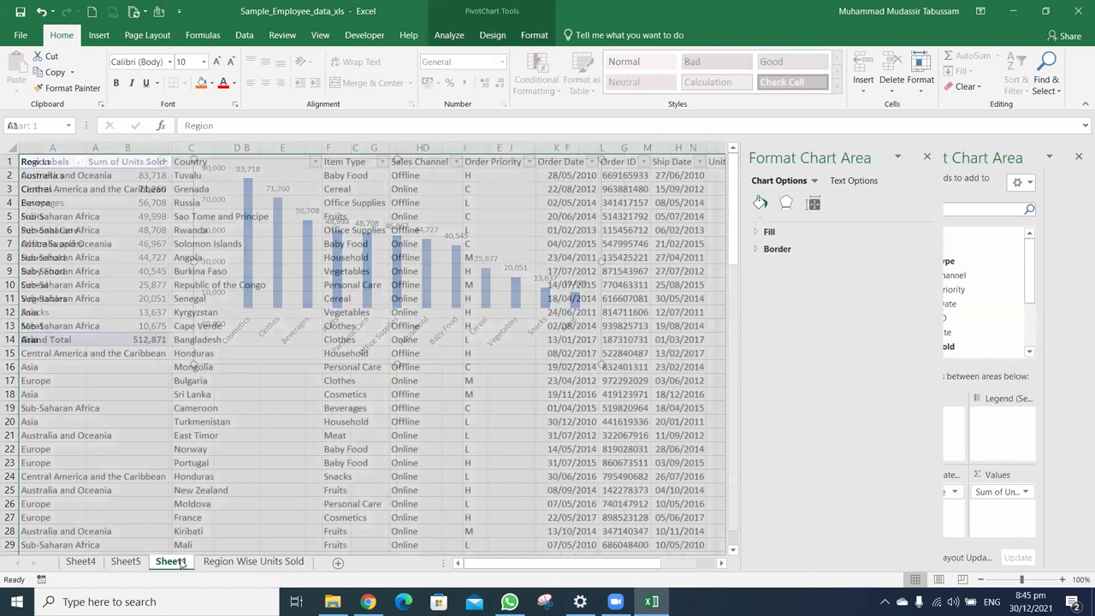
pyautogui.click(82, 563)
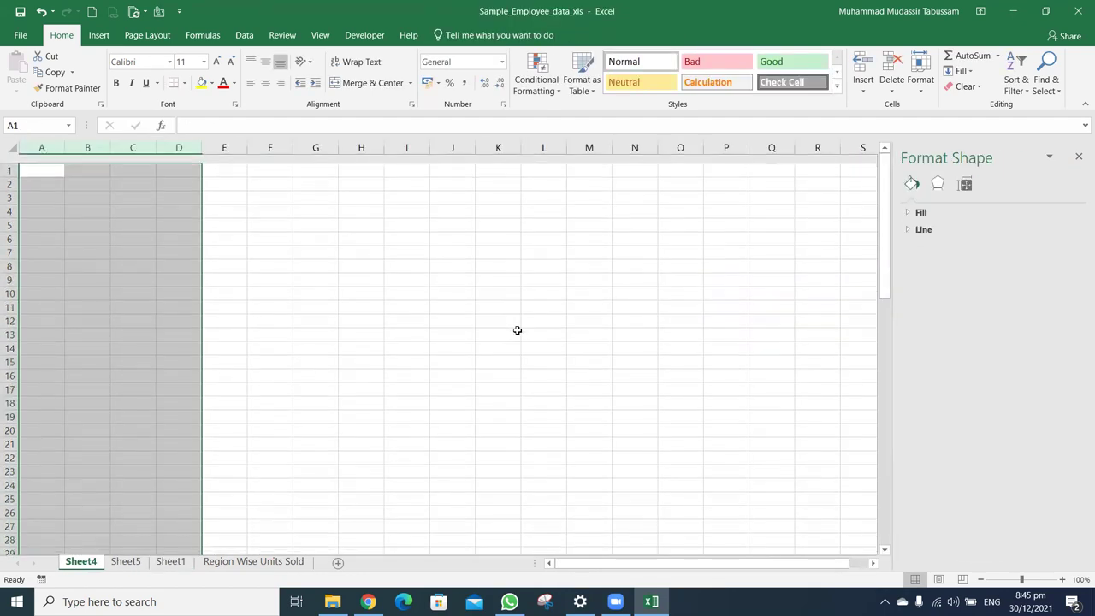
pyautogui.click(171, 562)
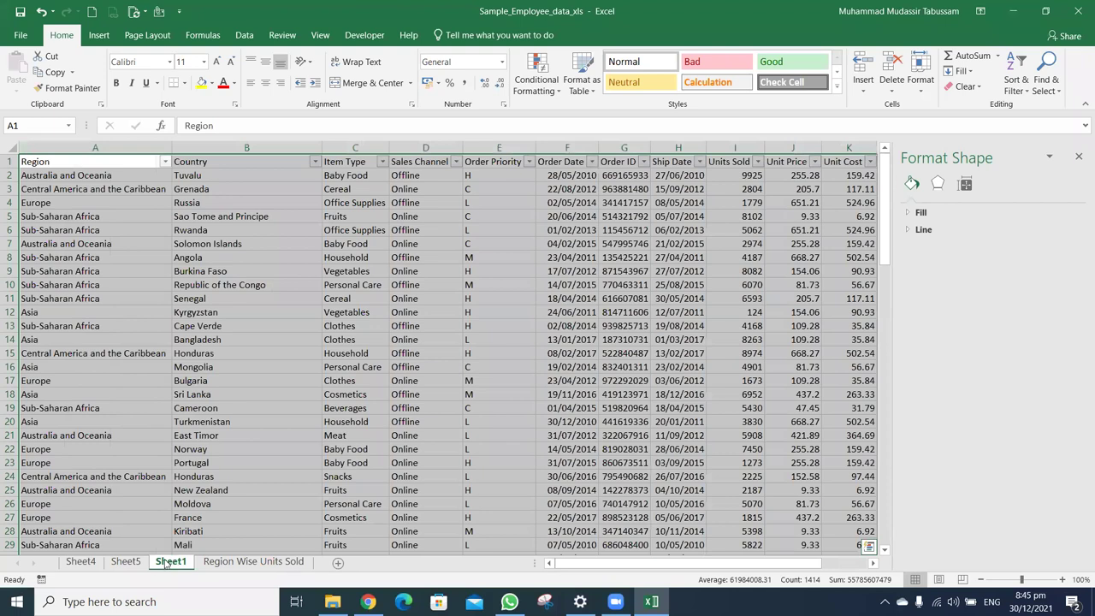
pyautogui.click(125, 561)
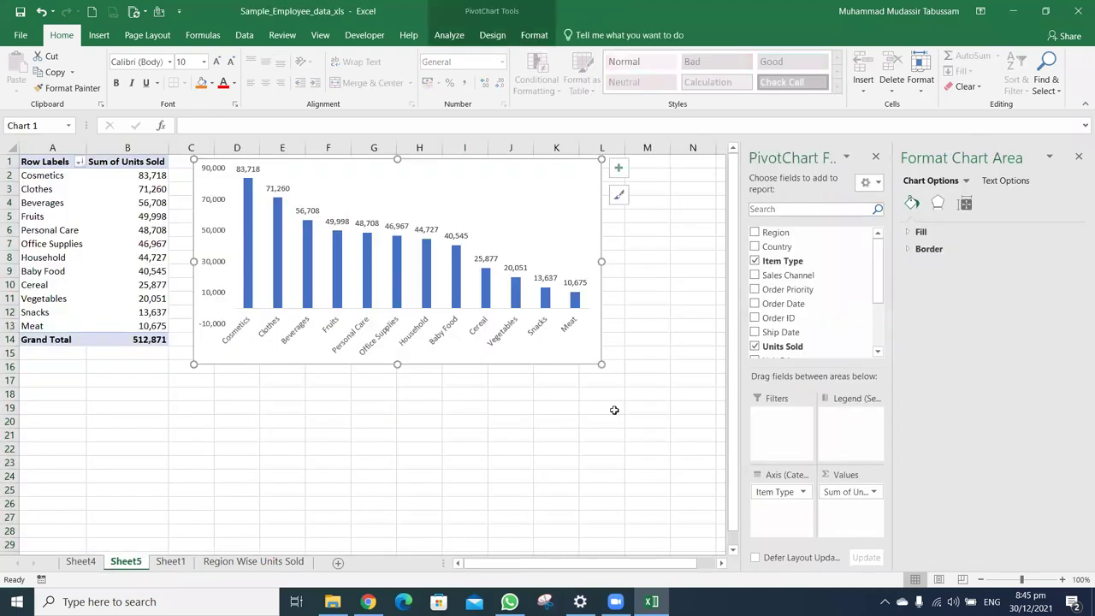
pyautogui.scroll(-4, 613, 411)
pyautogui.scroll(4, 613, 410)
pyautogui.click(82, 561)
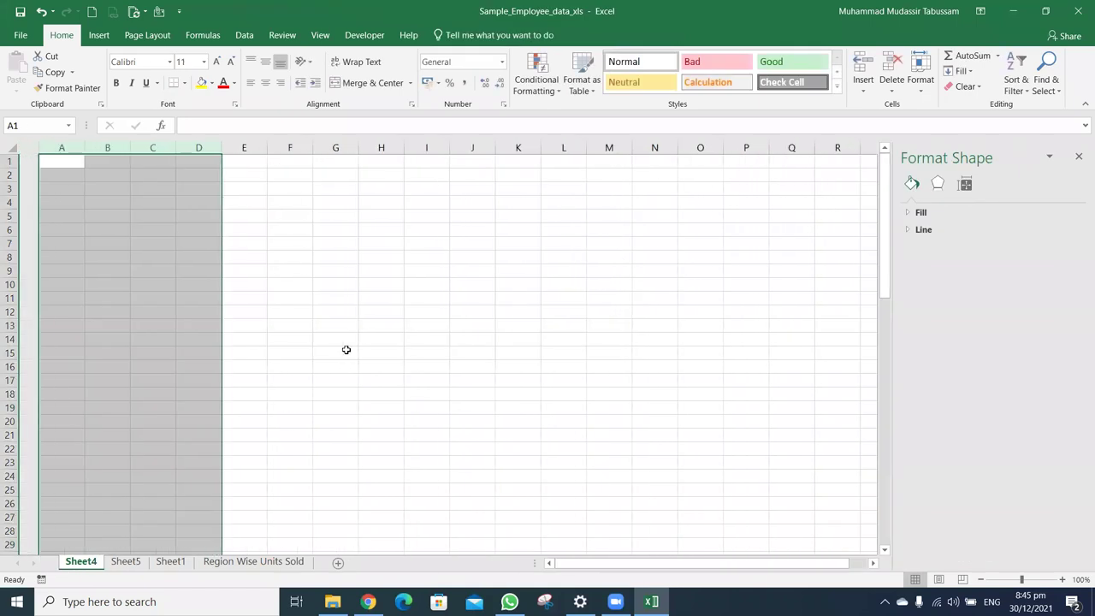
pyautogui.click(235, 562)
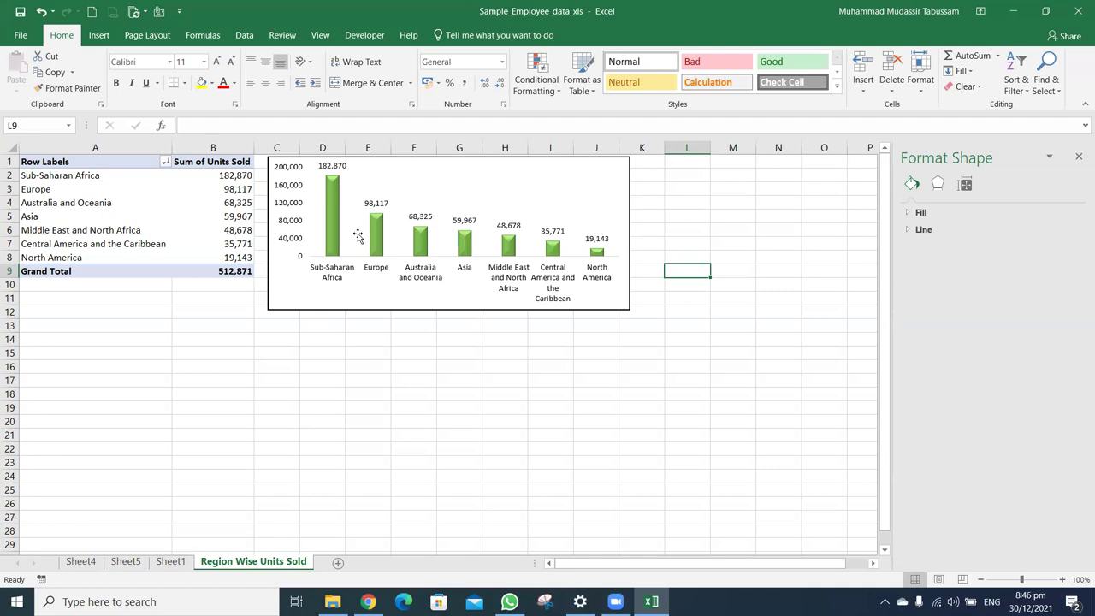
pyautogui.click(86, 570)
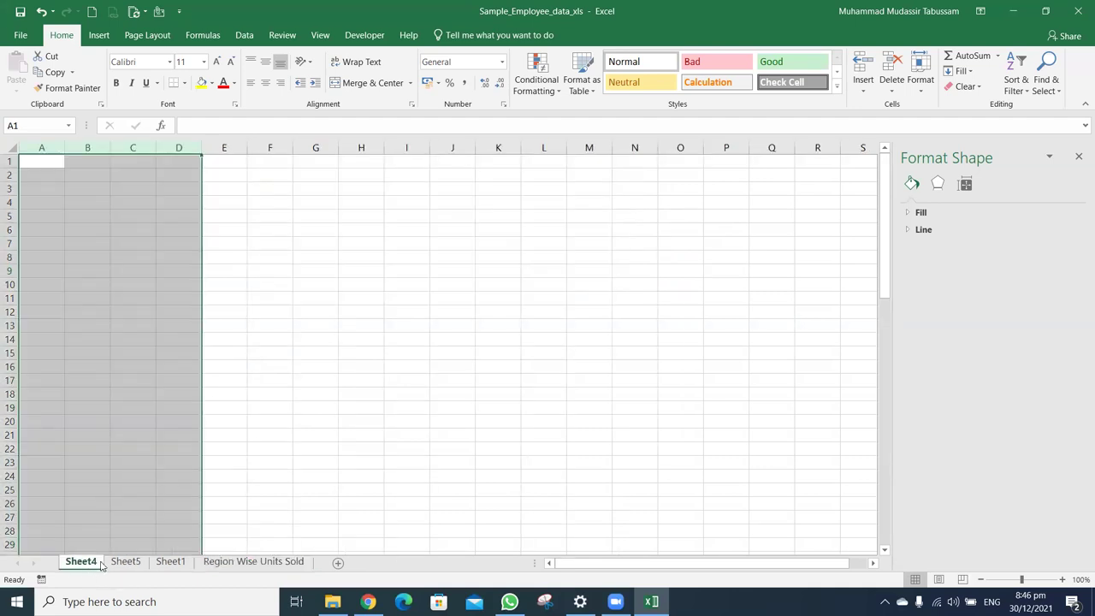
# Delete the blank Sheet4, confirming the permanent deletion
pyautogui.rightClick(97, 563)
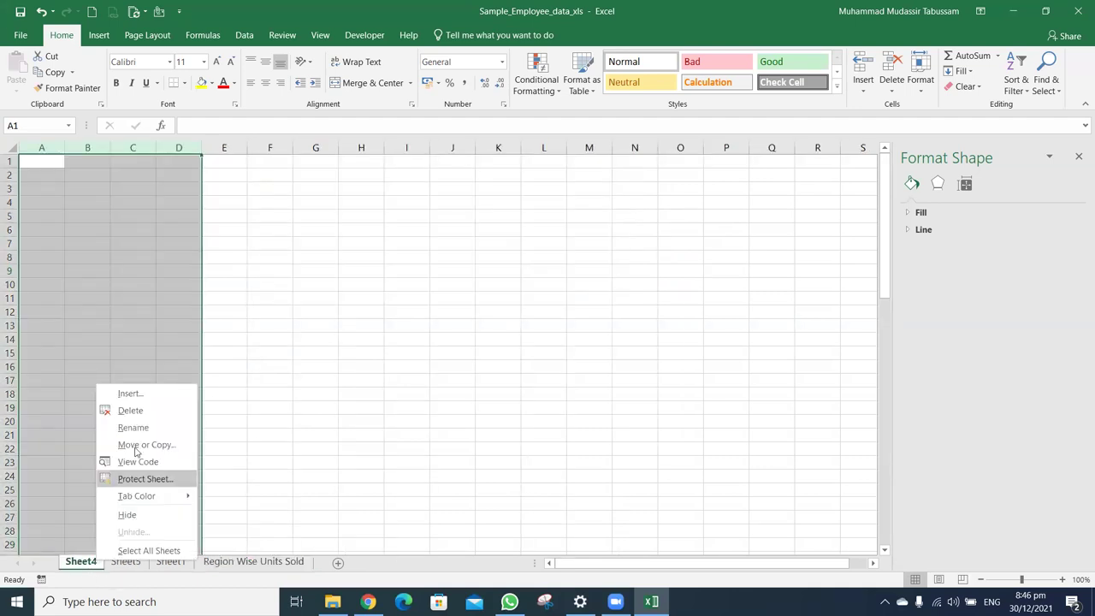
pyautogui.click(154, 409)
pyautogui.click(509, 342)
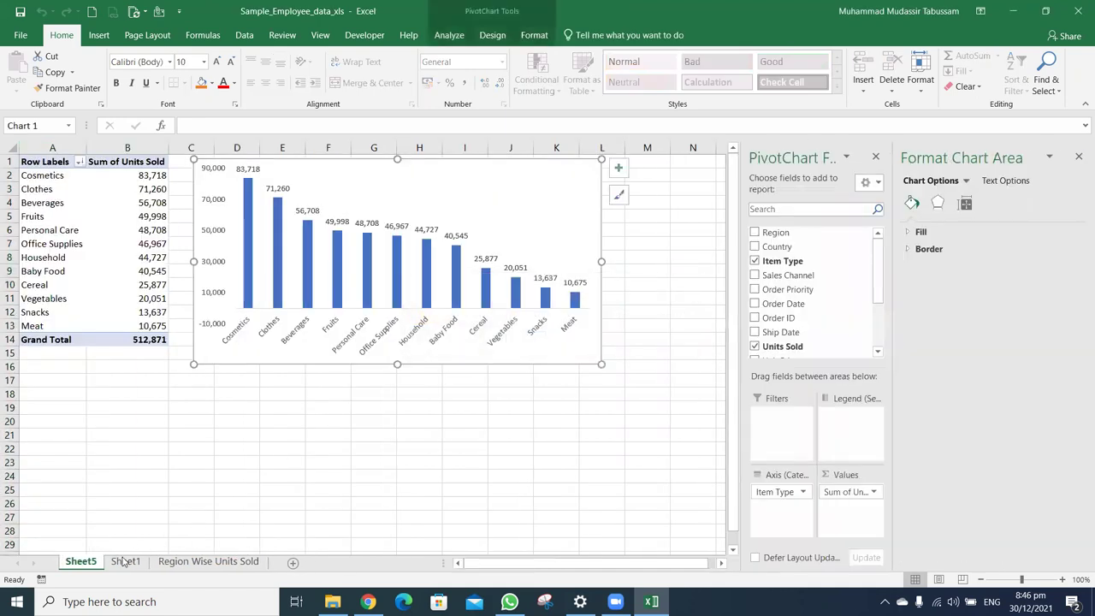
pyautogui.click(128, 562)
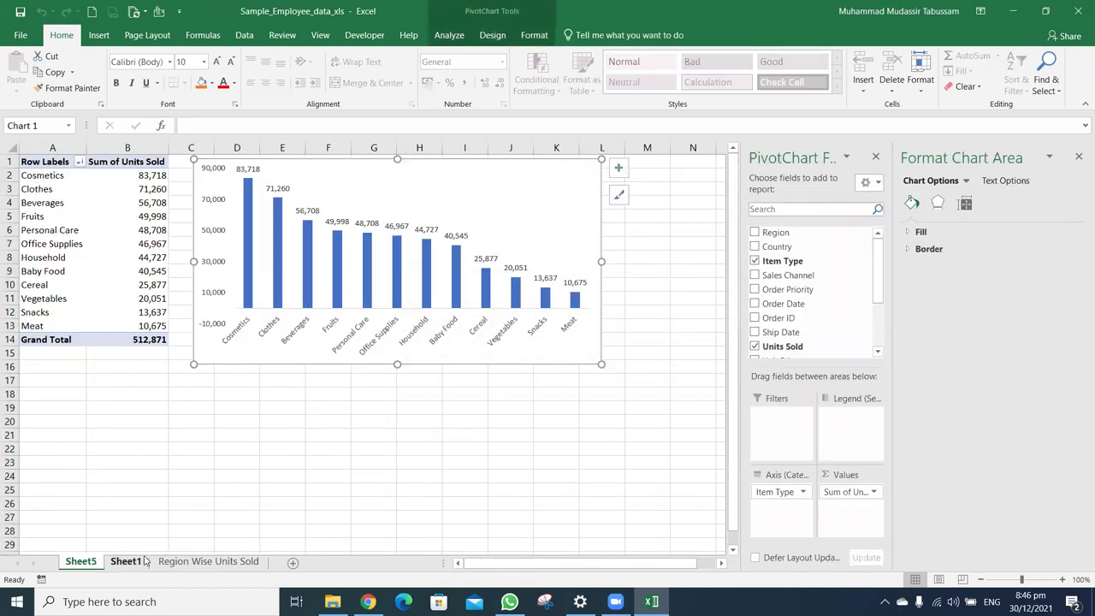
pyautogui.click(173, 562)
# Use Format Painter to carry the region chart's format onto Sheet5's Item Type chart
pyautogui.click(504, 174)
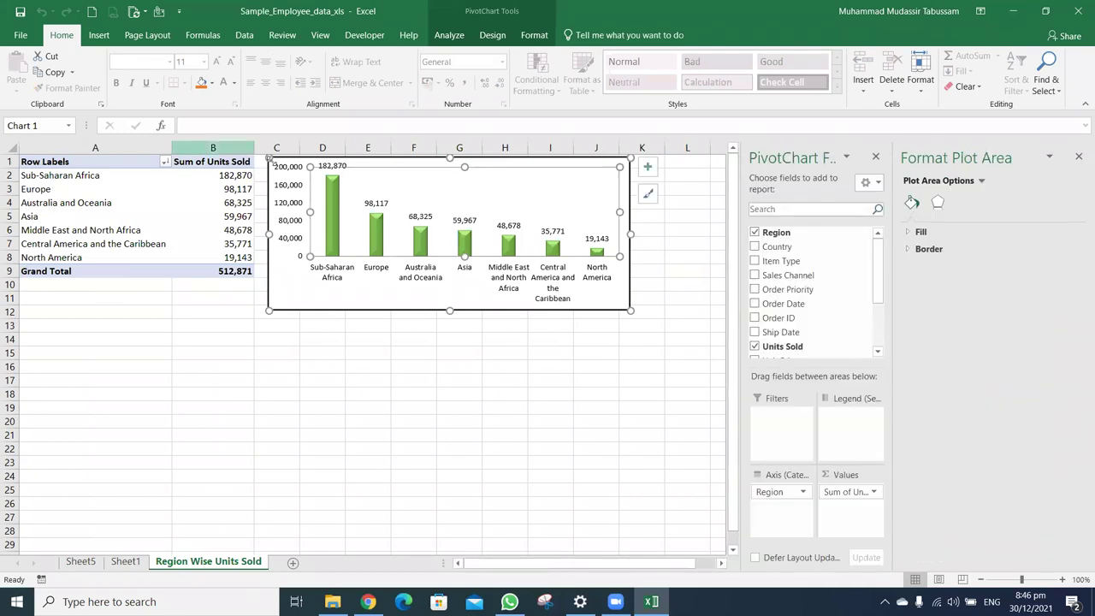
pyautogui.click(328, 156)
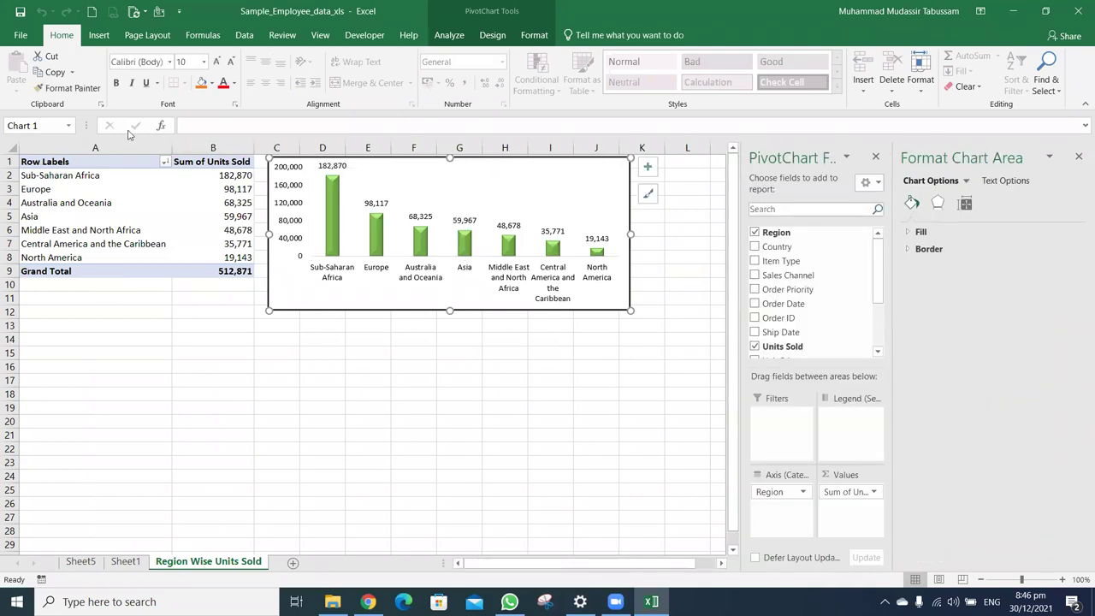
pyautogui.click(70, 89)
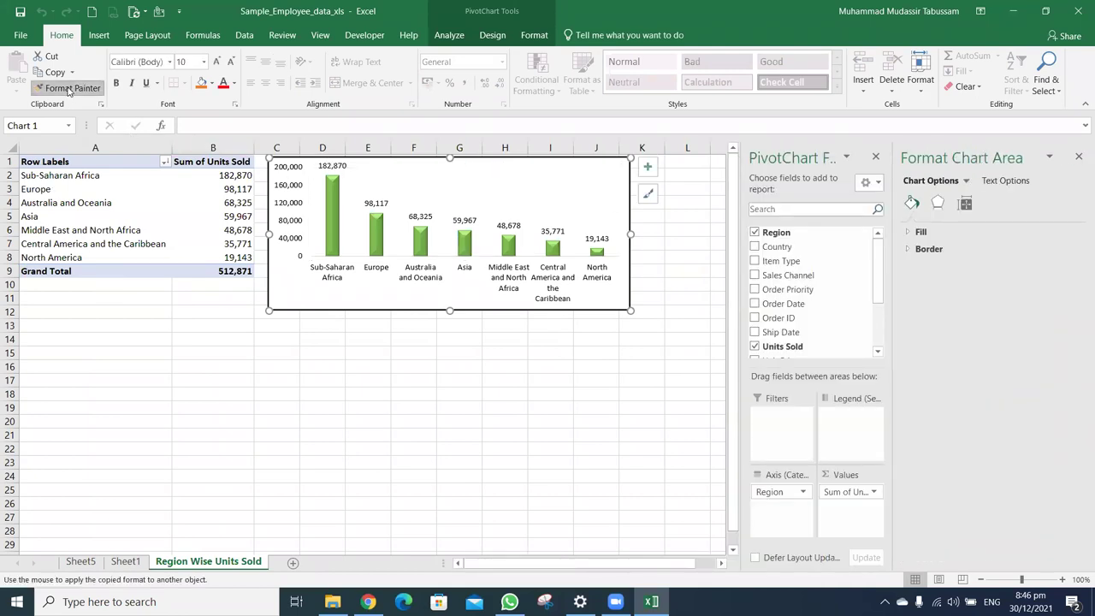
pyautogui.click(81, 562)
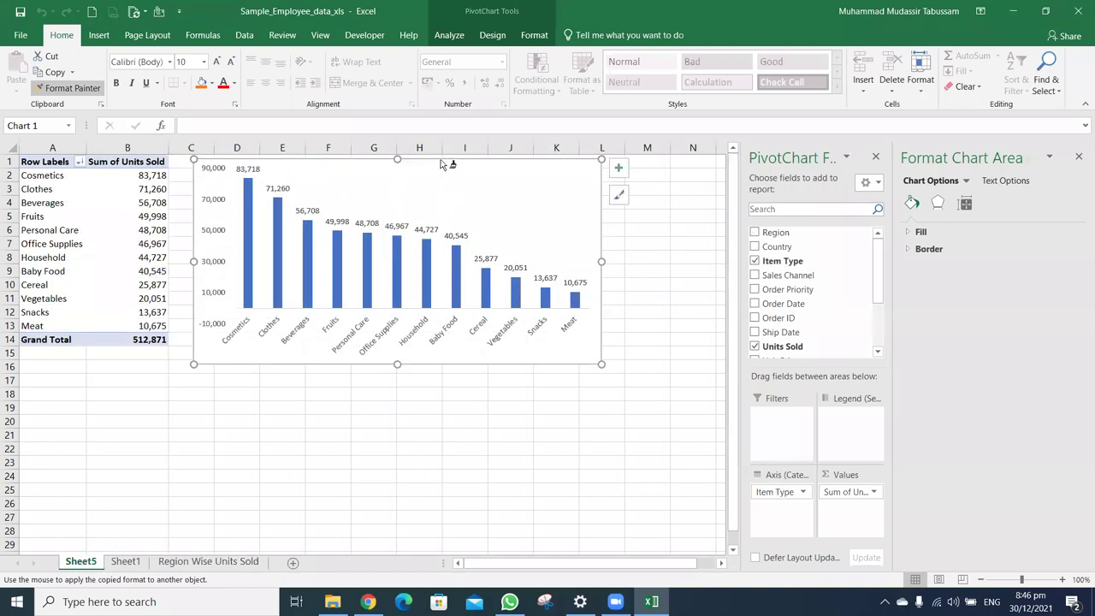
pyautogui.click(441, 163)
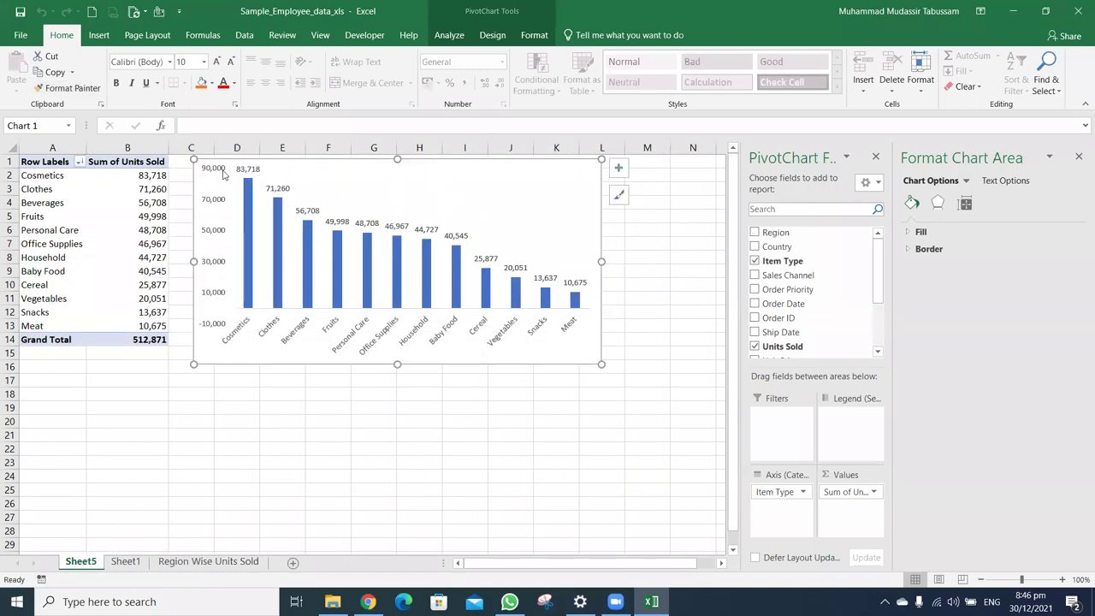
# Copy the Region Wise Units Sold chart and paste its formatting onto the Item Type chart
pyautogui.click(208, 561)
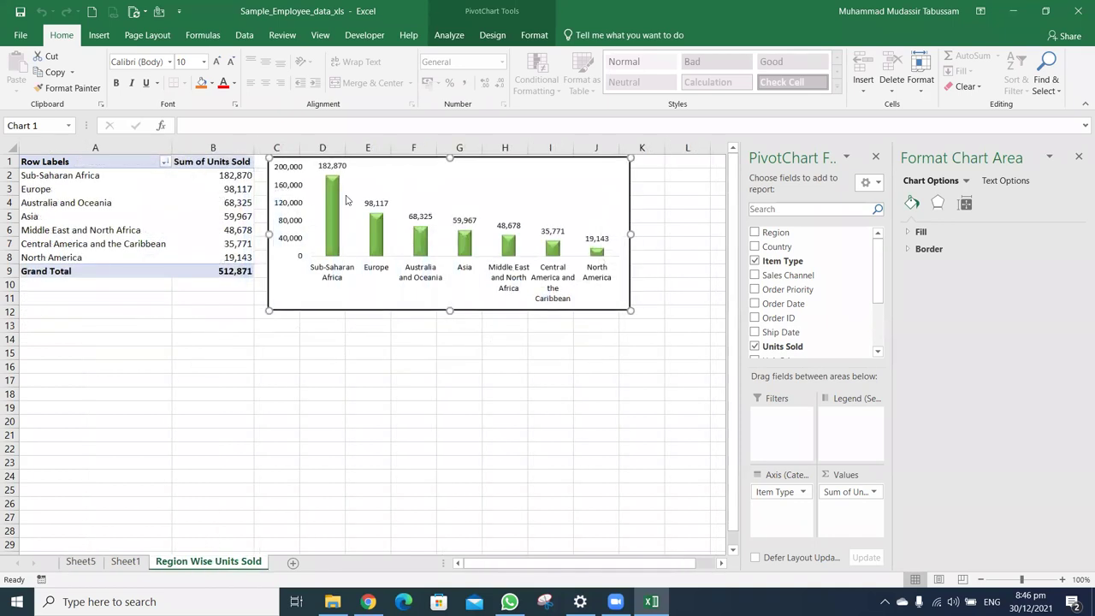
pyautogui.rightClick(366, 157)
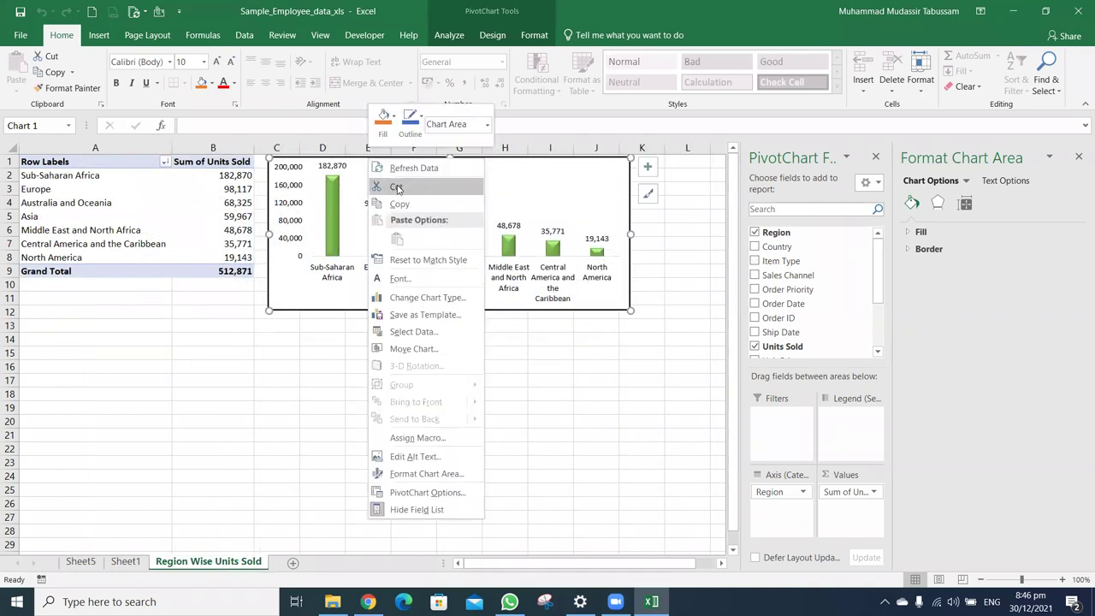
pyautogui.click(406, 202)
pyautogui.click(125, 561)
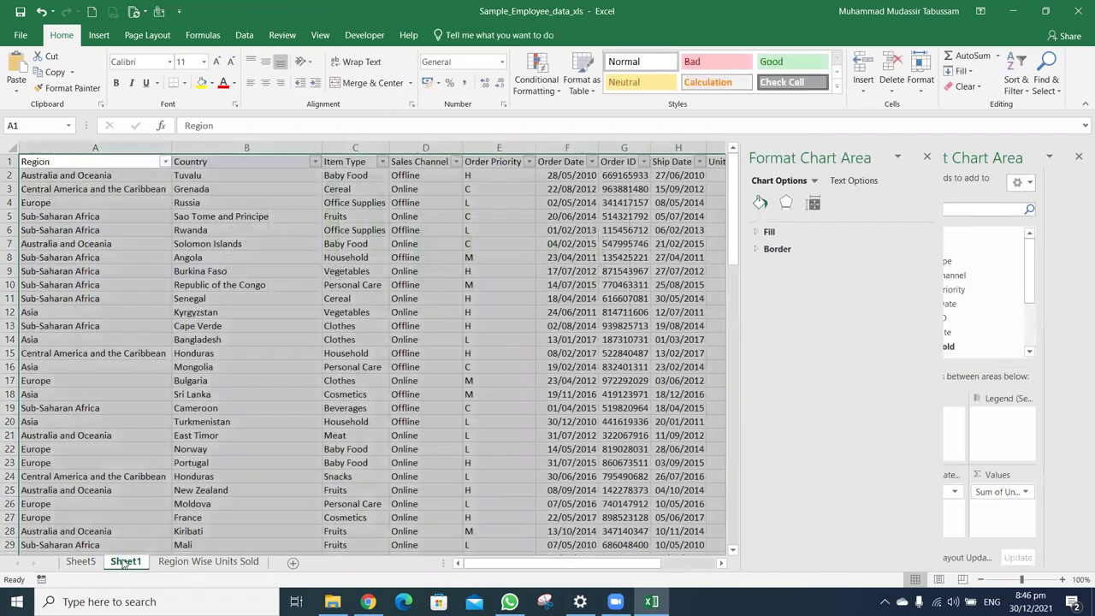
pyautogui.hotkey('ctrl', 'pageup')
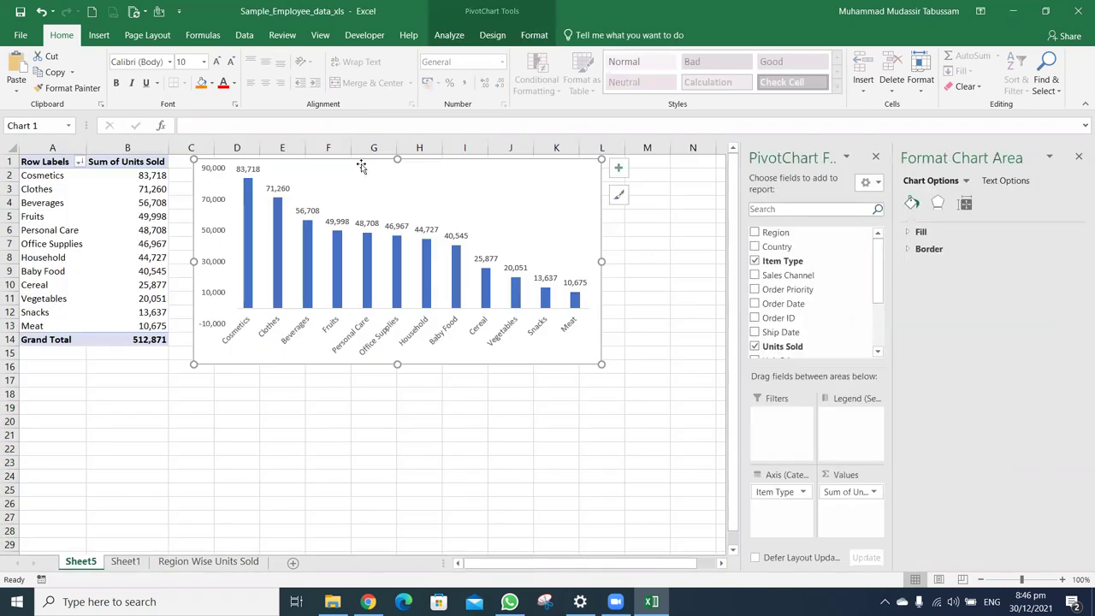
pyautogui.rightClick(360, 165)
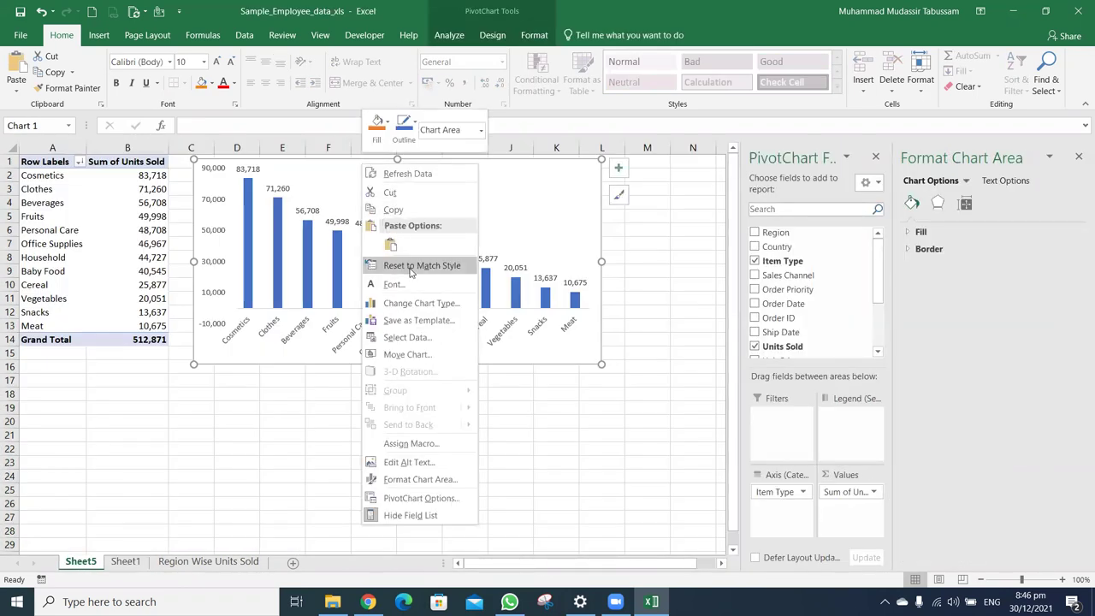
pyautogui.click(390, 245)
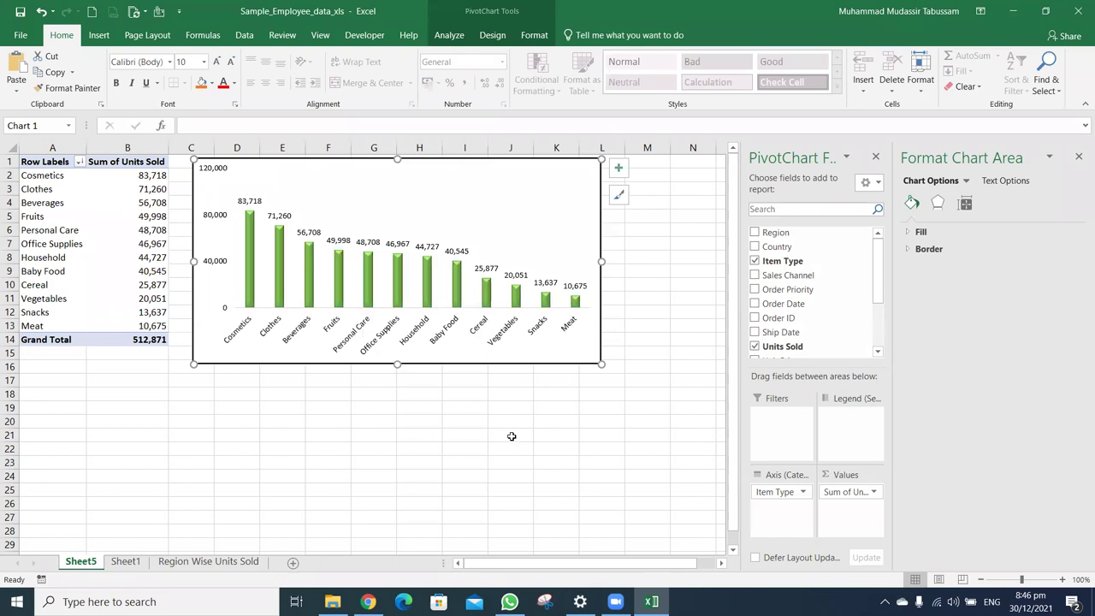
# Compare both charts, then undo the pasted formatting on Sheet5
pyautogui.click(185, 563)
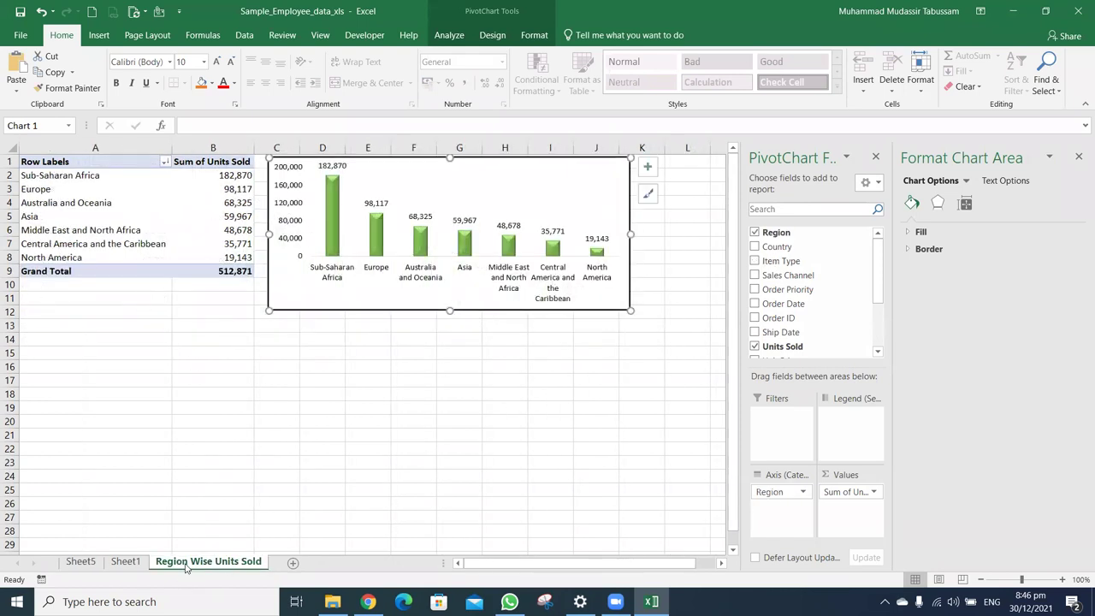
pyautogui.click(82, 563)
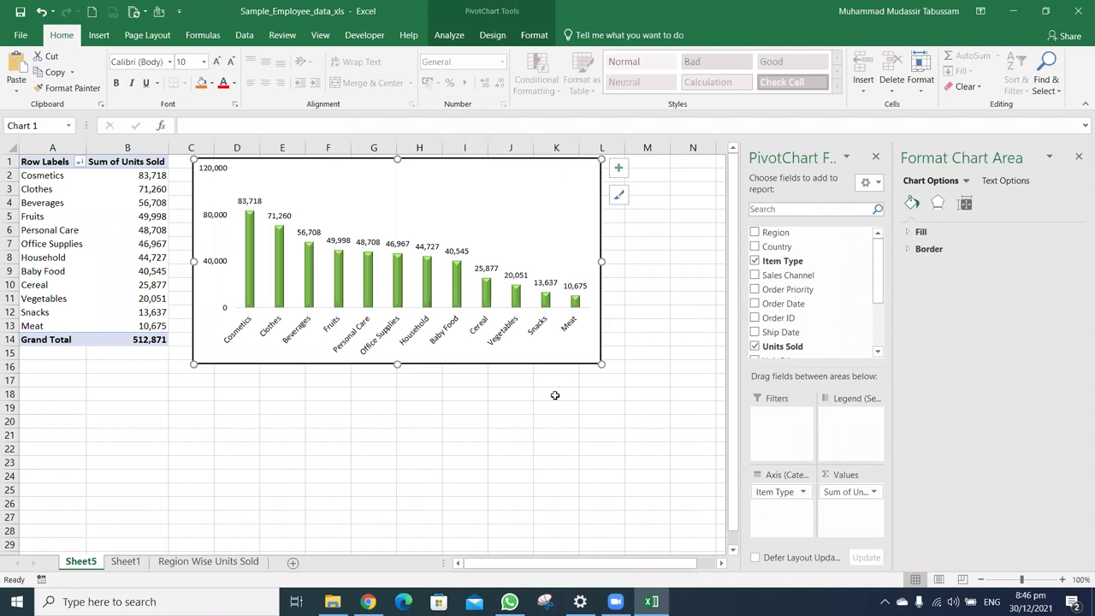
pyautogui.hotkey('ctrl', 'z')
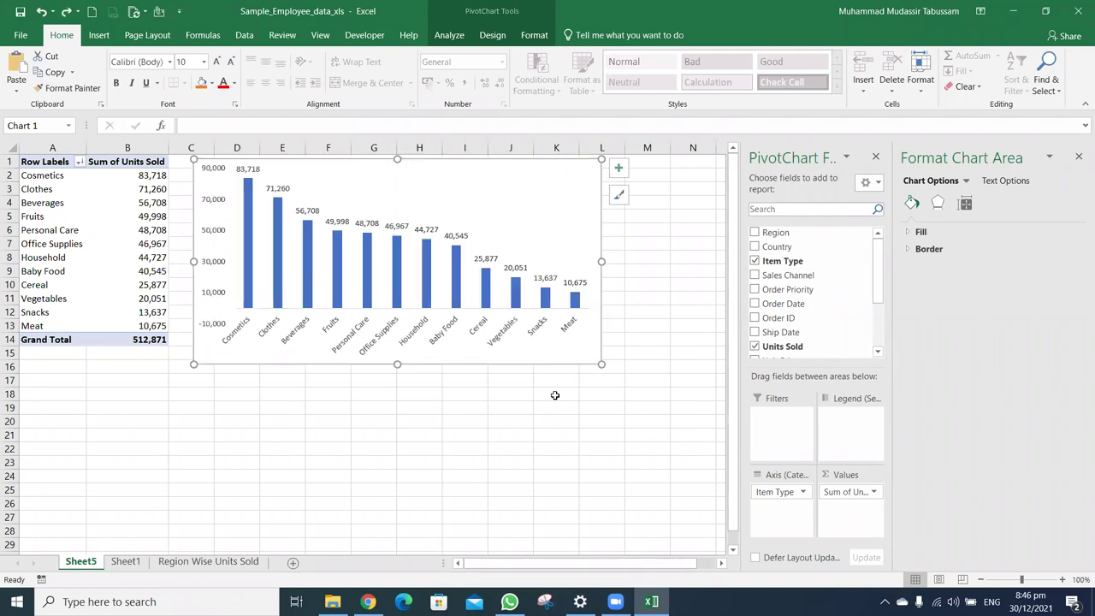
# Close the Format Chart Area and PivotChart Fields panes, then paste the copied region chart onto Sheet5's chart
pyautogui.click(1078, 157)
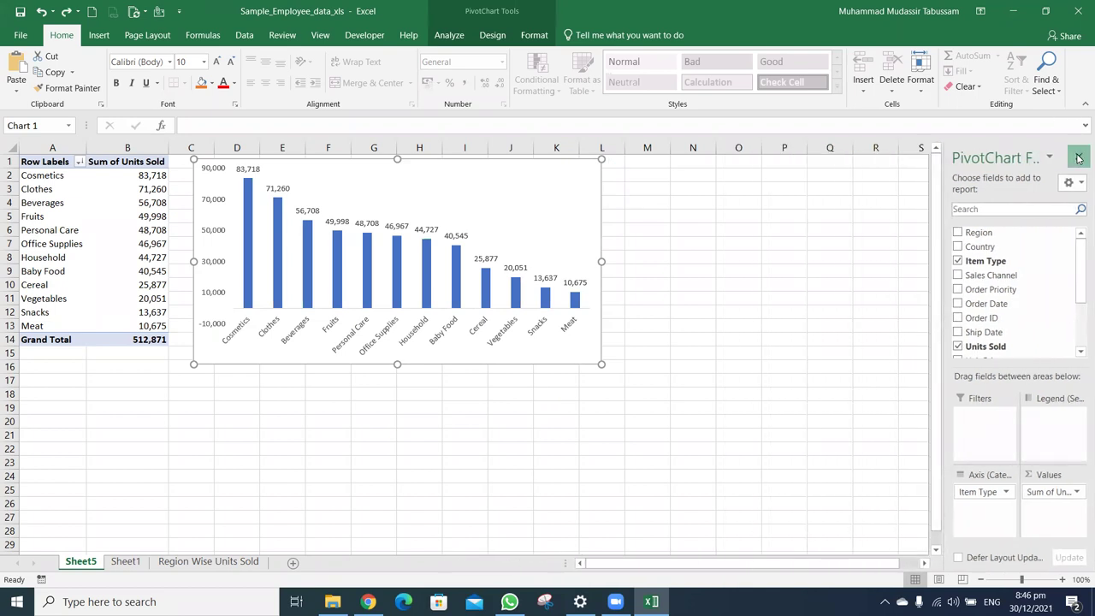
pyautogui.click(1076, 157)
pyautogui.click(221, 561)
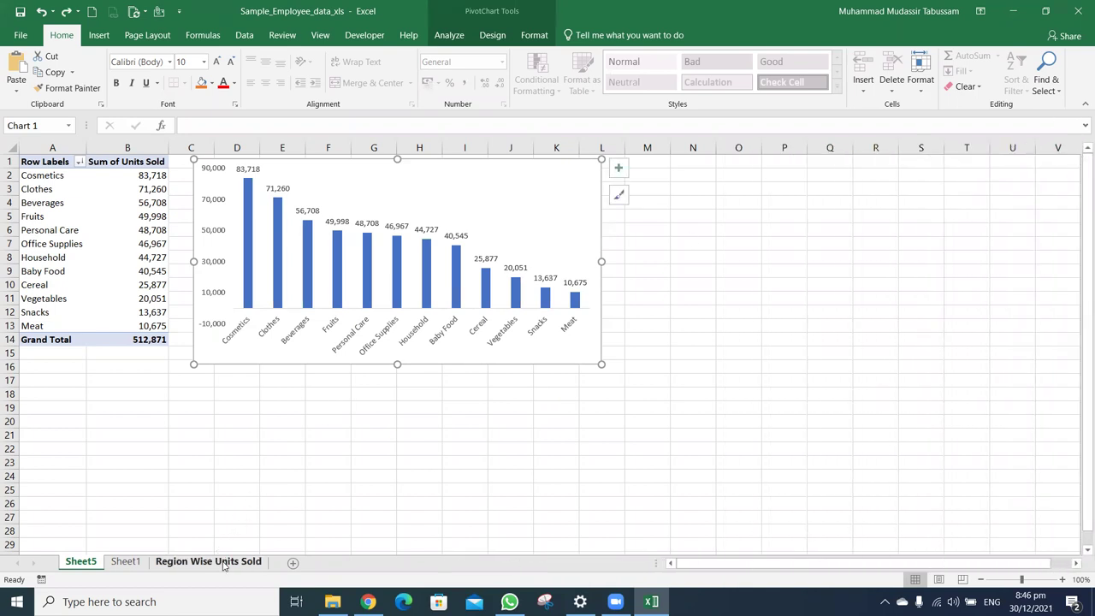
pyautogui.rightClick(485, 196)
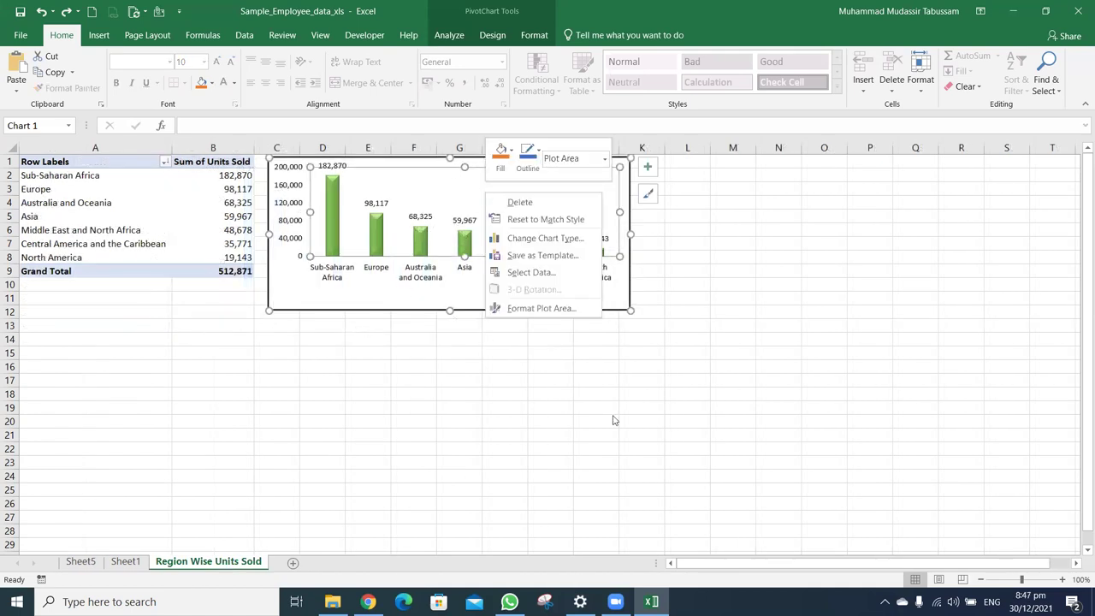
pyautogui.press('Escape')
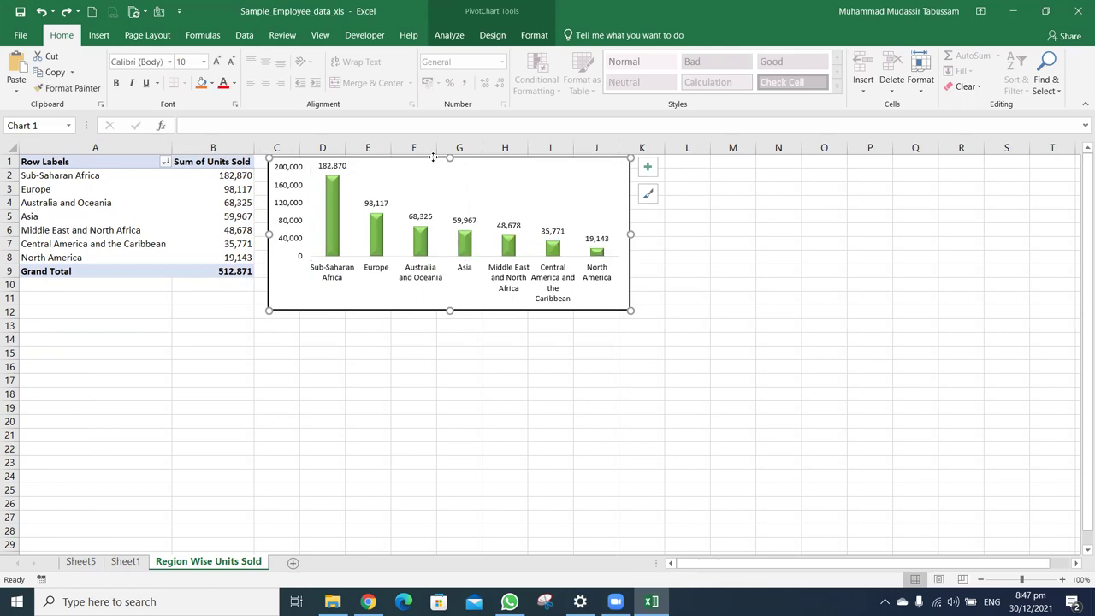
pyautogui.rightClick(434, 158)
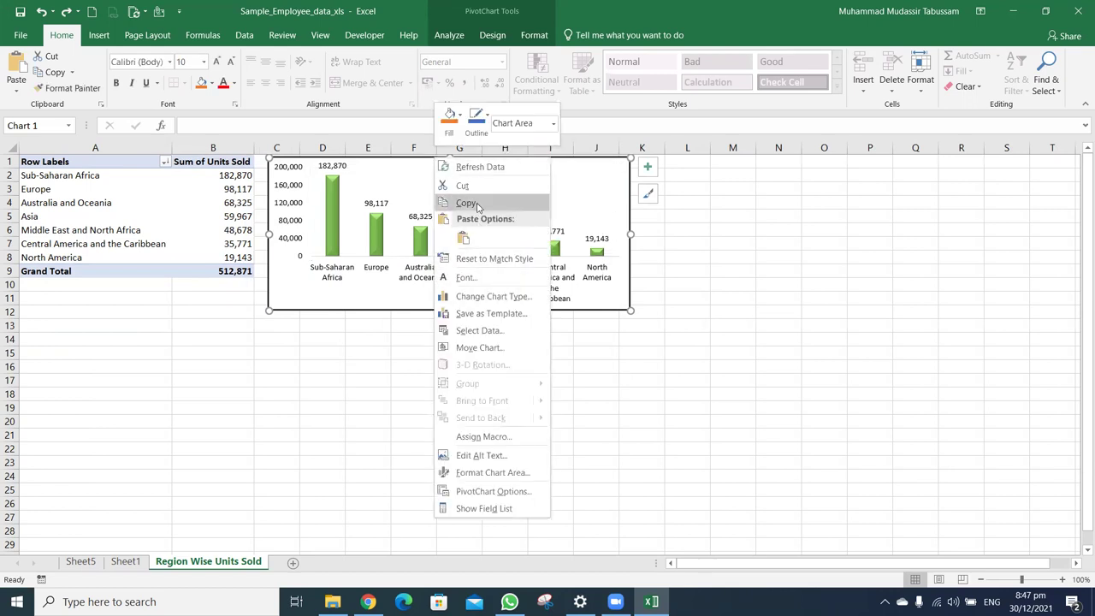
pyautogui.click(478, 204)
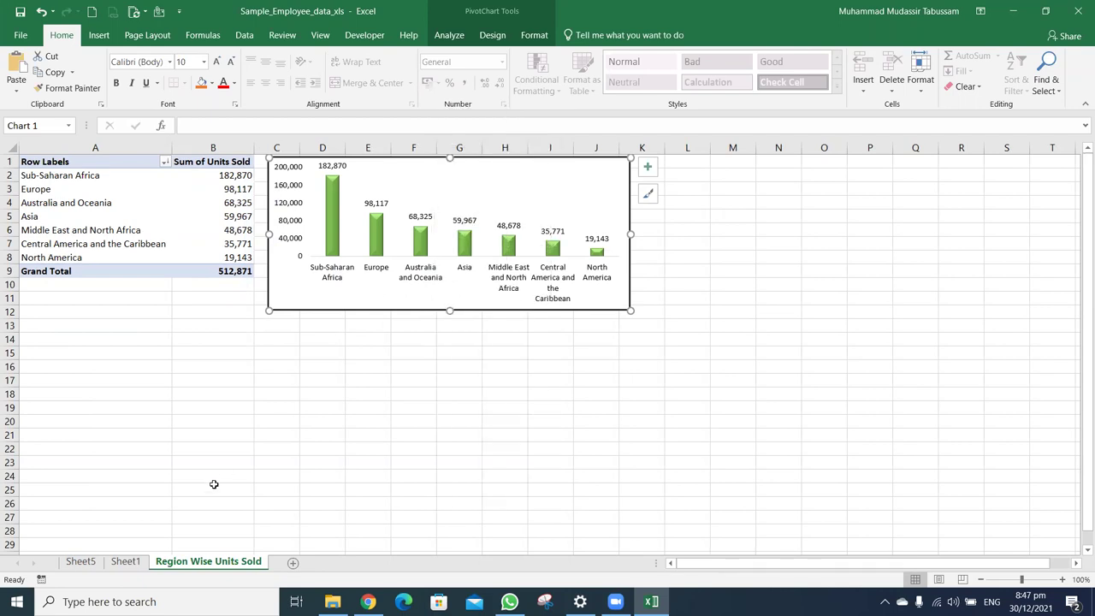
pyautogui.click(111, 562)
pyautogui.click(81, 565)
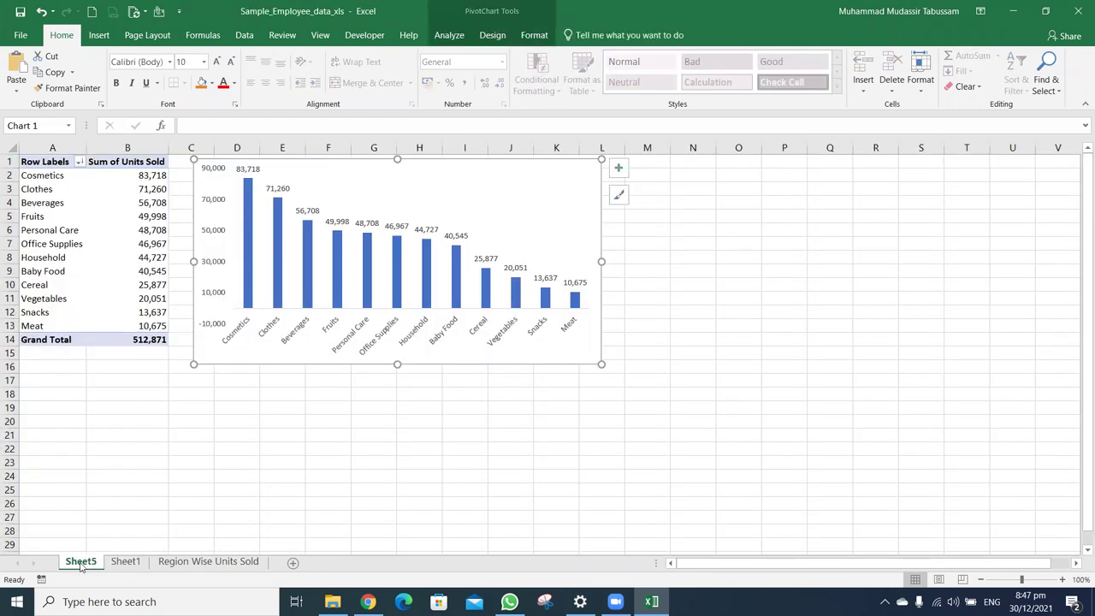
pyautogui.rightClick(436, 162)
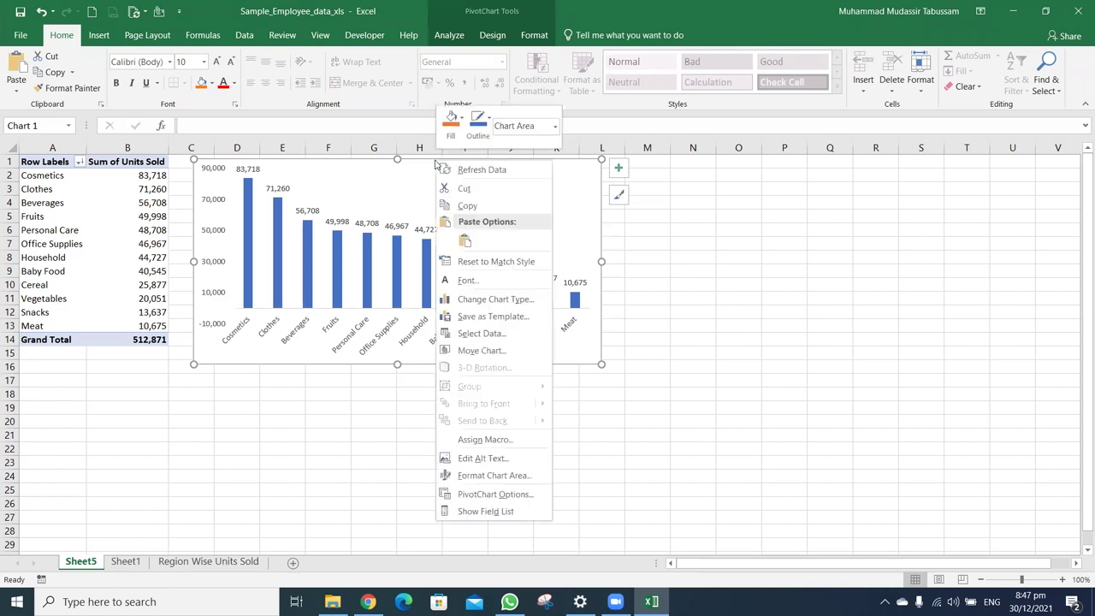
pyautogui.click(466, 243)
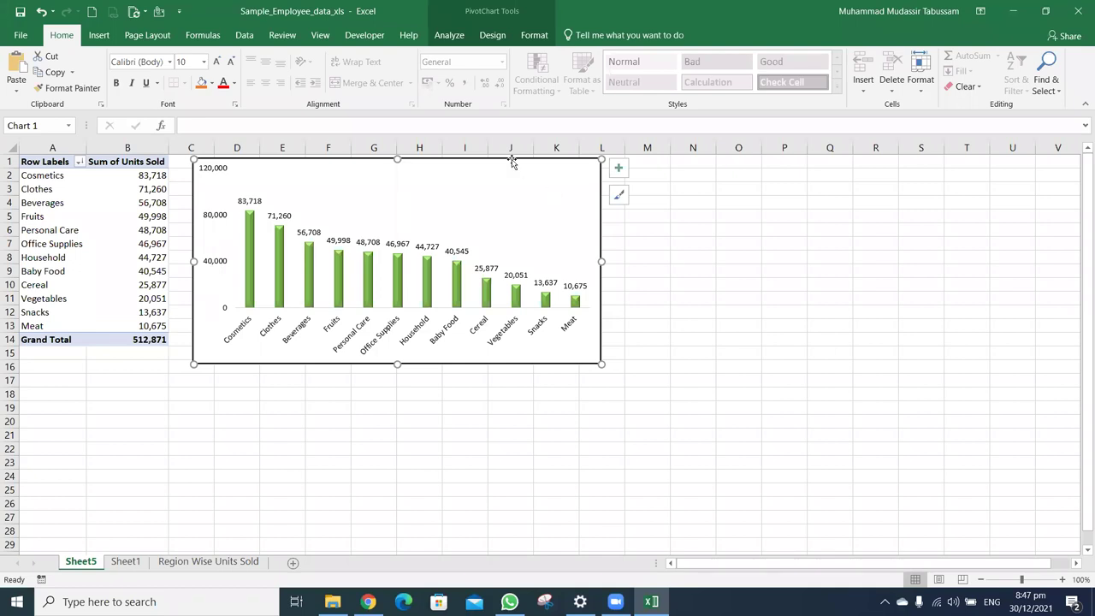
# Recolour the Item Type chart's columns orange using the PivotChart Design colour palette
pyautogui.click(494, 35)
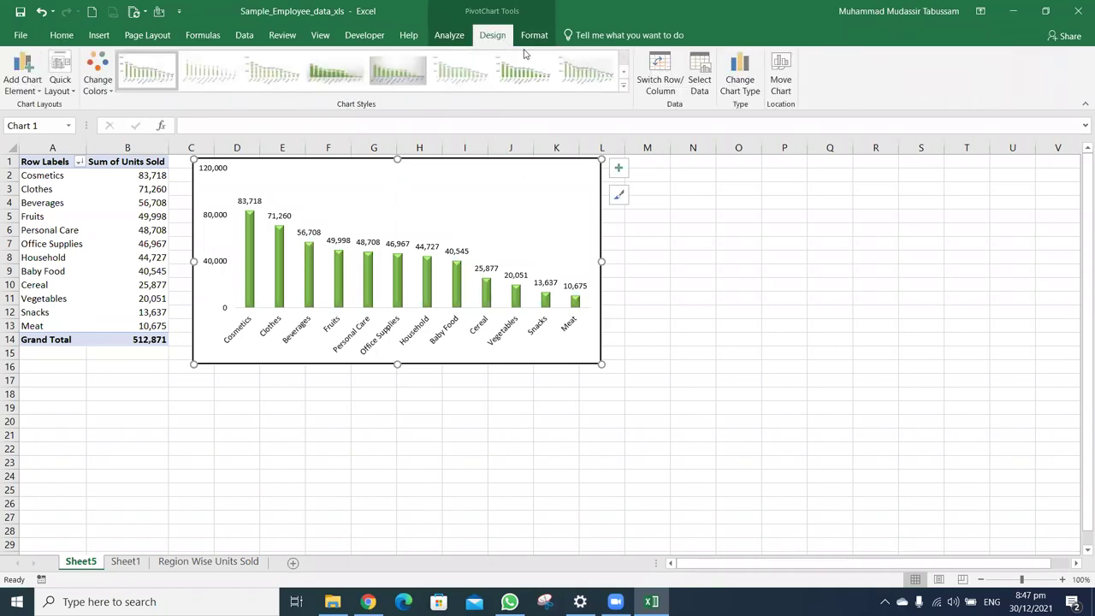
pyautogui.click(98, 68)
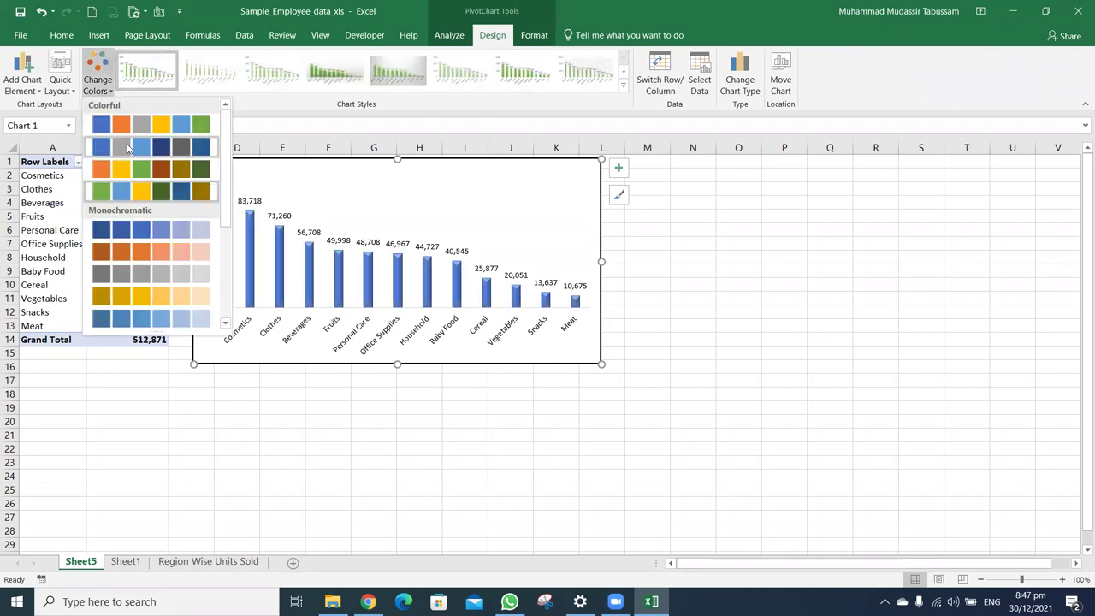
pyautogui.click(128, 166)
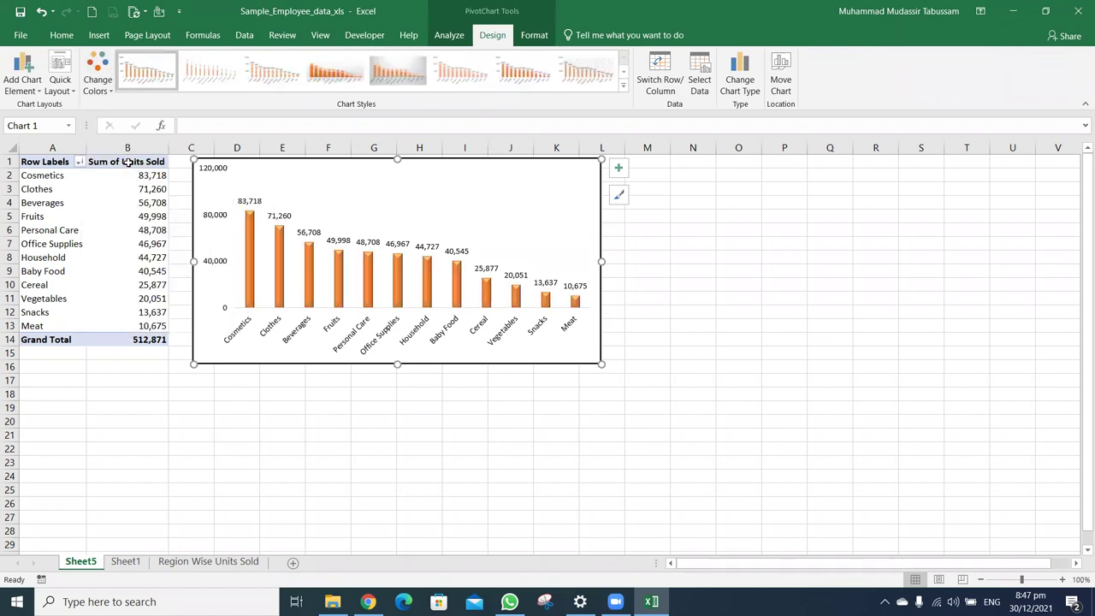
pyautogui.click(622, 86)
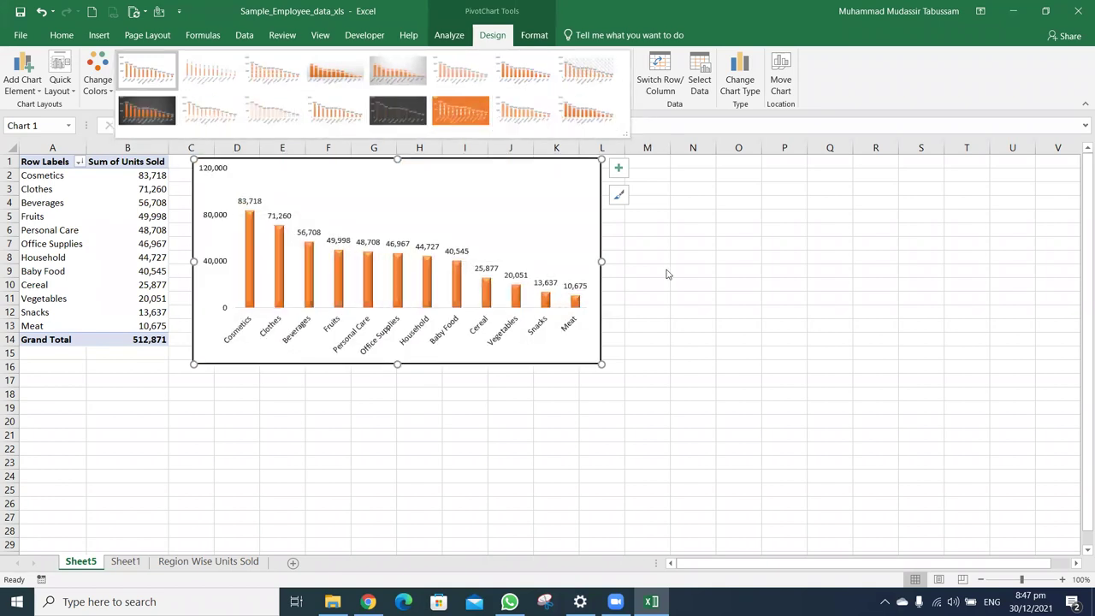
pyautogui.click(668, 271)
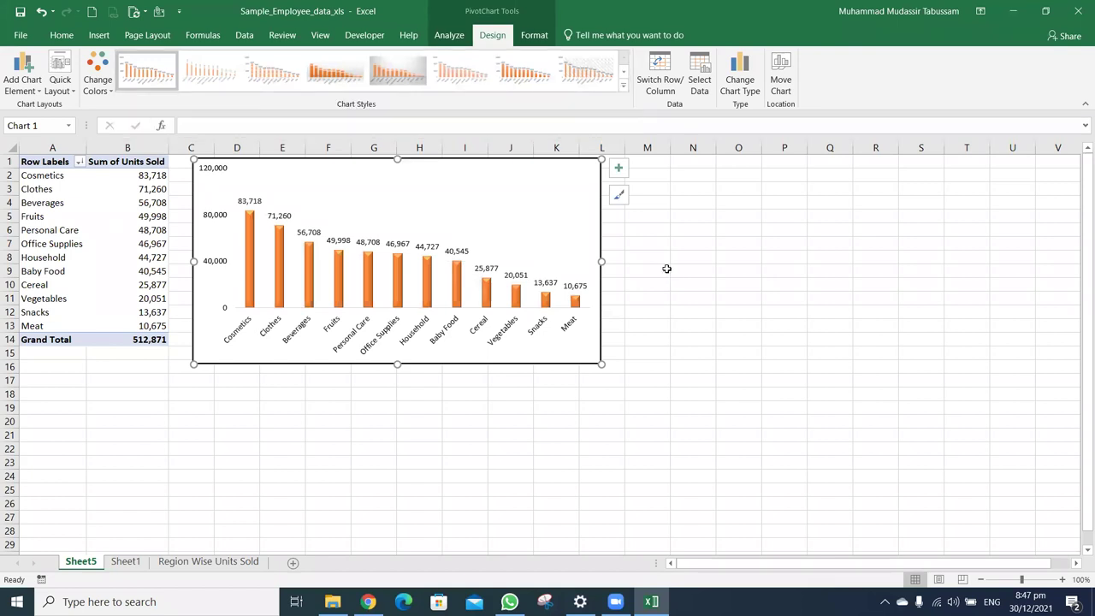
# Preview Quick Layouts, then change the Item Type chart to a Clustered Bar chart
pyautogui.click(60, 79)
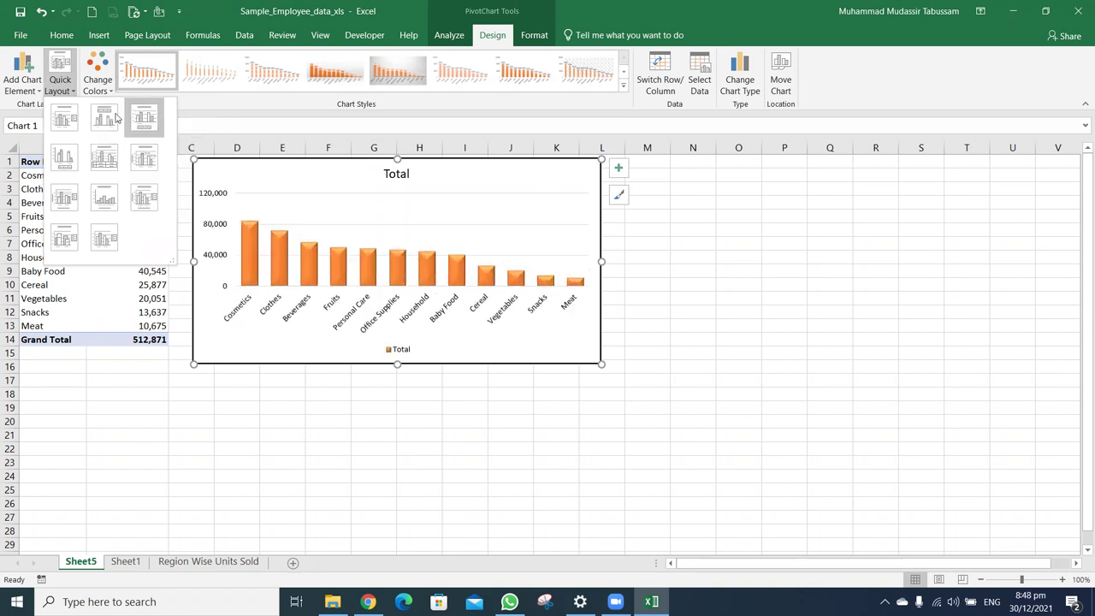
pyautogui.click(379, 417)
pyautogui.click(615, 408)
pyautogui.click(530, 159)
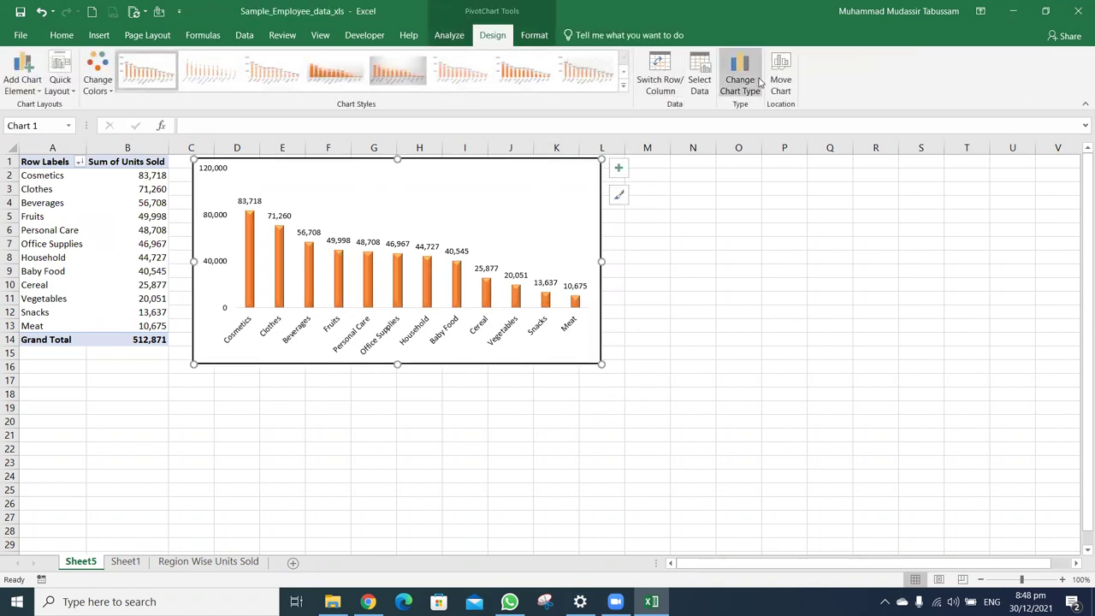
pyautogui.click(739, 75)
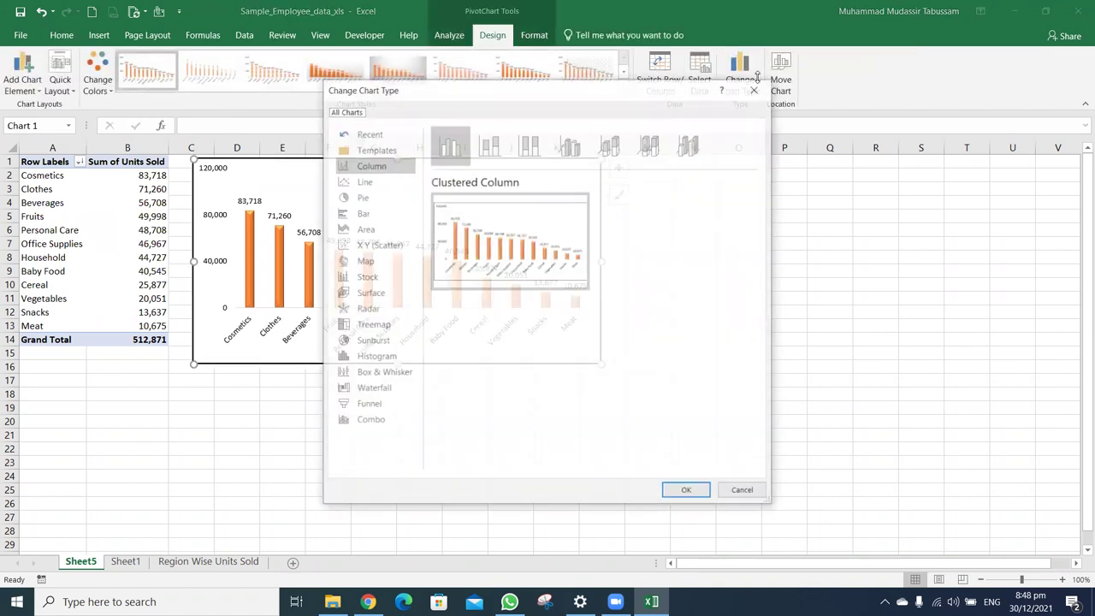
pyautogui.click(375, 219)
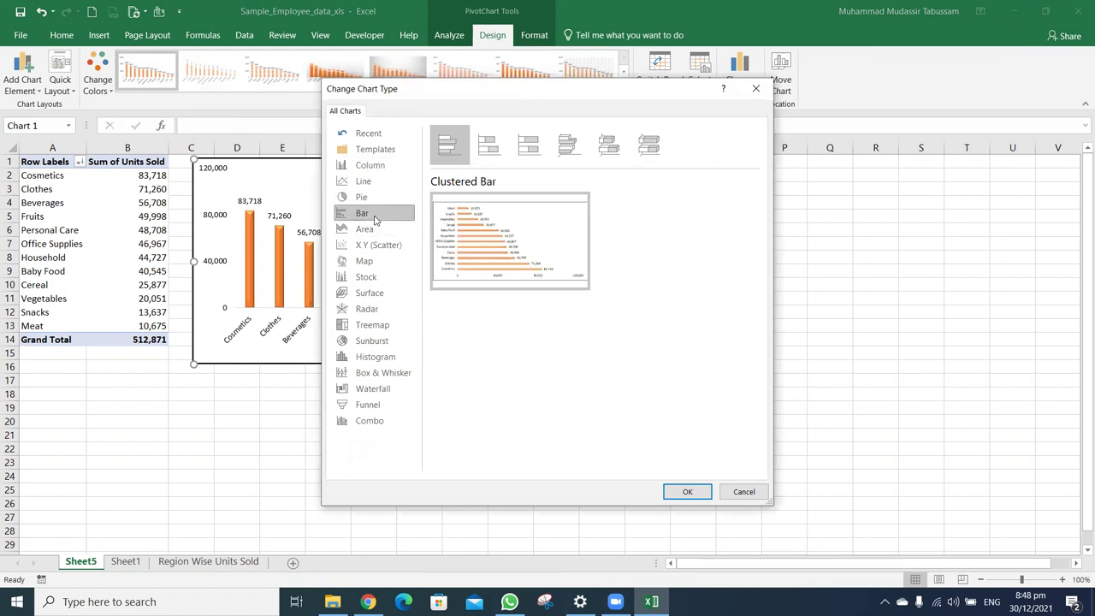
pyautogui.click(689, 490)
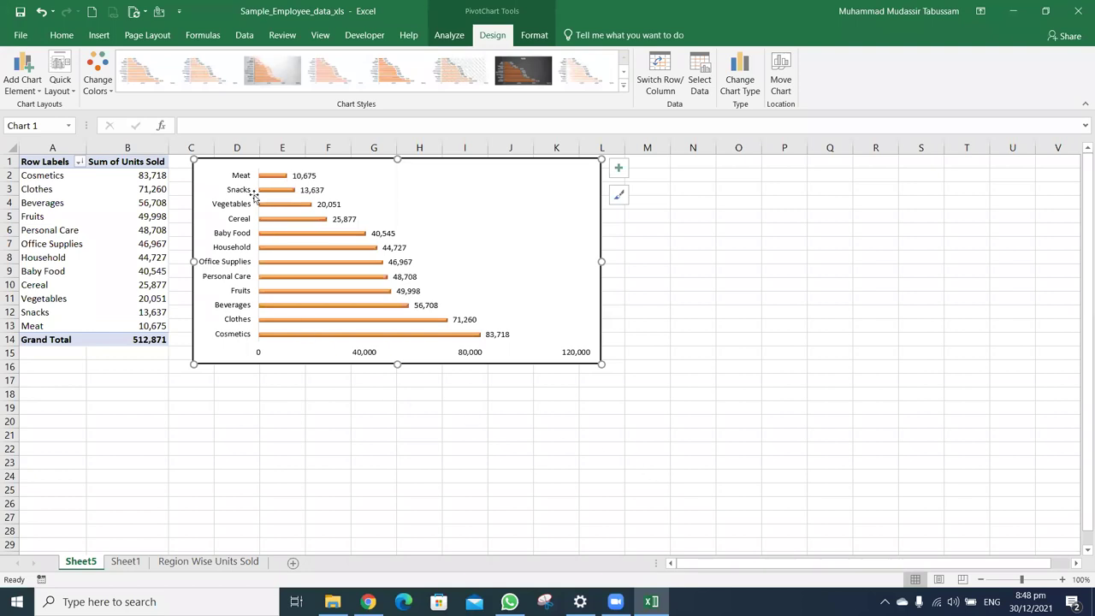
# Try an ascending Units Sold sort, undo it, and switch to Sheet1's sales data
pyautogui.rightClick(156, 179)
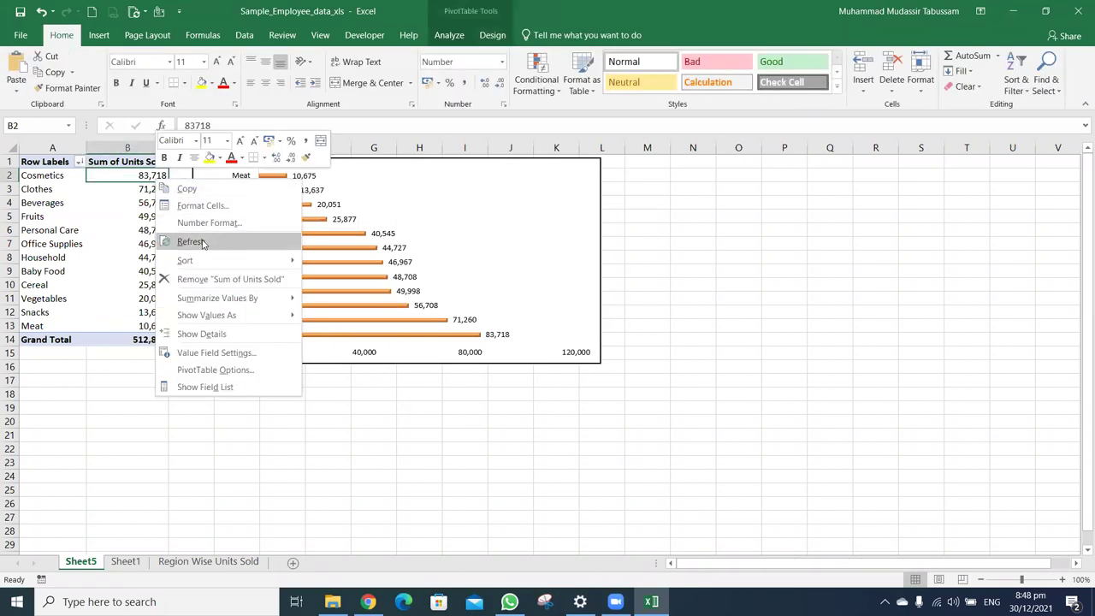
pyautogui.moveTo(205, 260)
pyautogui.click(347, 262)
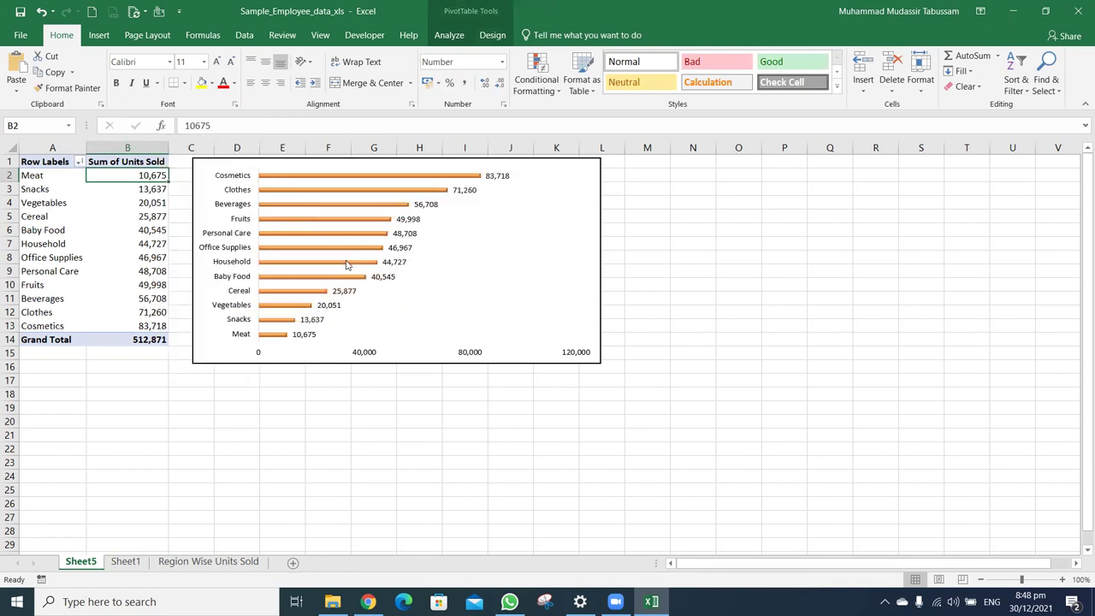
pyautogui.hotkey('ctrl', 'z')
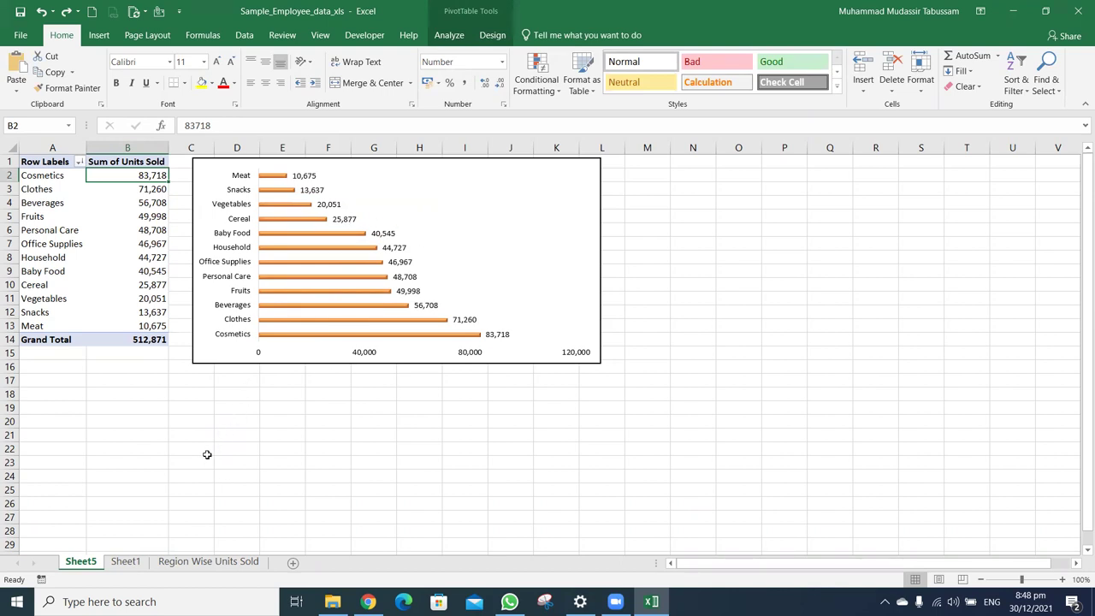
pyautogui.click(219, 564)
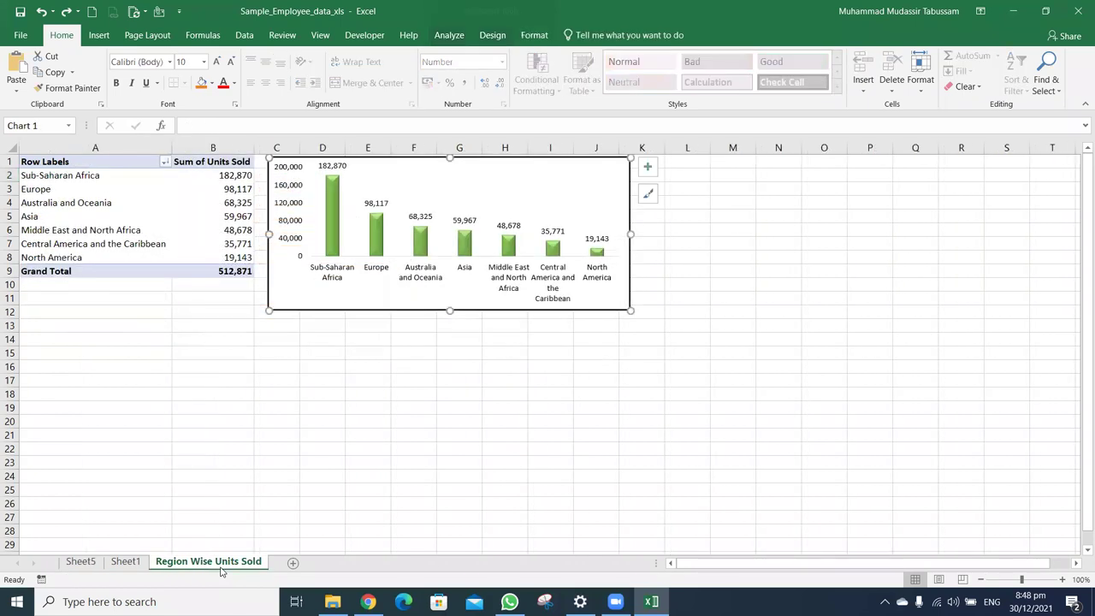
pyautogui.click(132, 564)
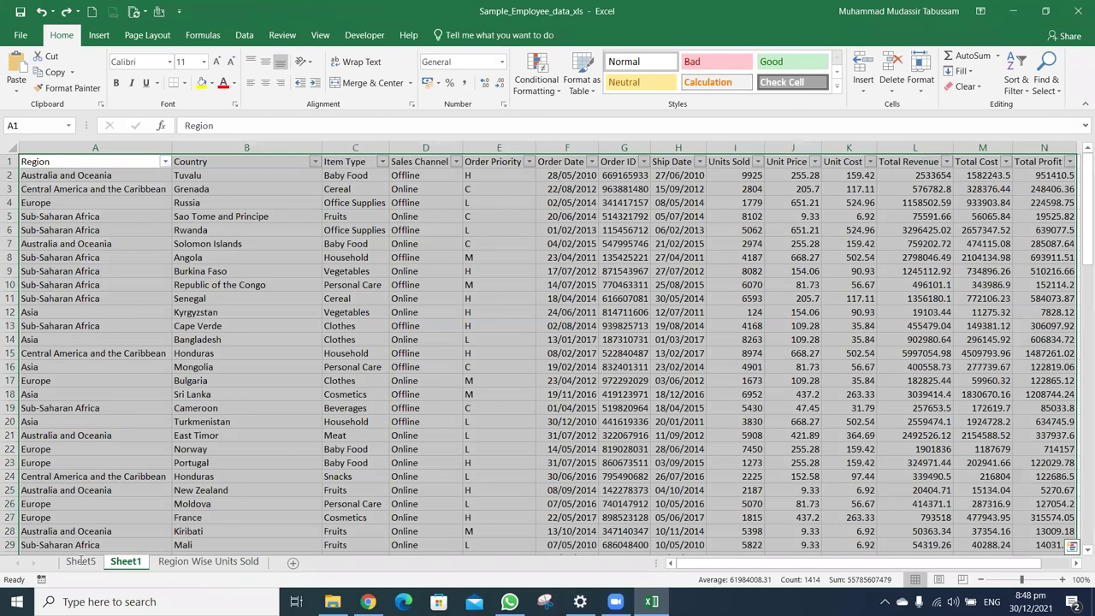
# Rename Sheet5 to 'Item Type - Units Sold'
pyautogui.click(81, 560)
pyautogui.write('Item')
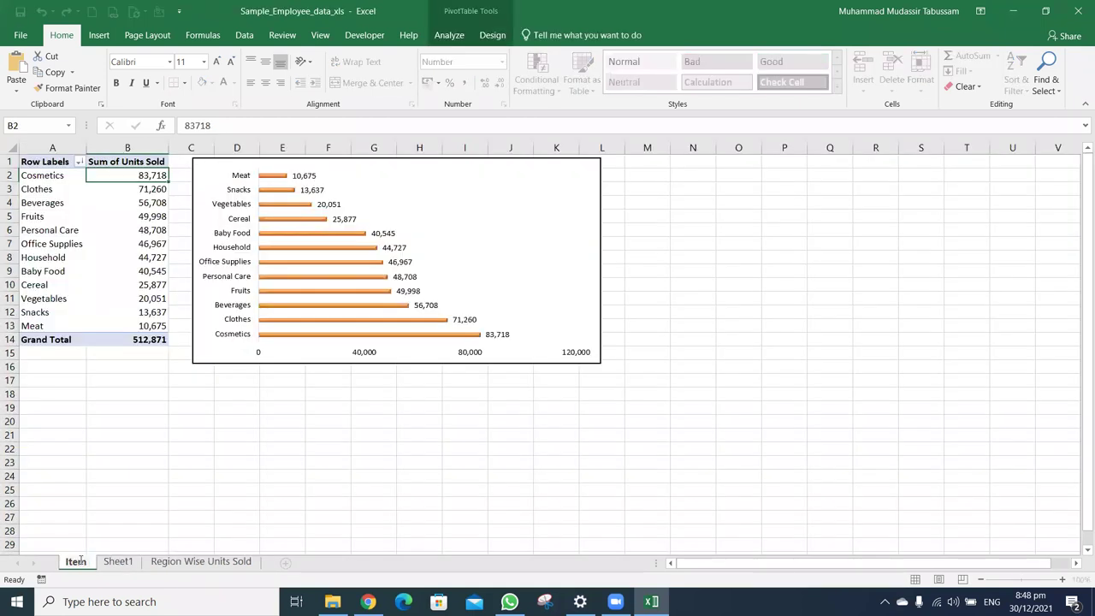
pyautogui.write(' Type - Units Sold')
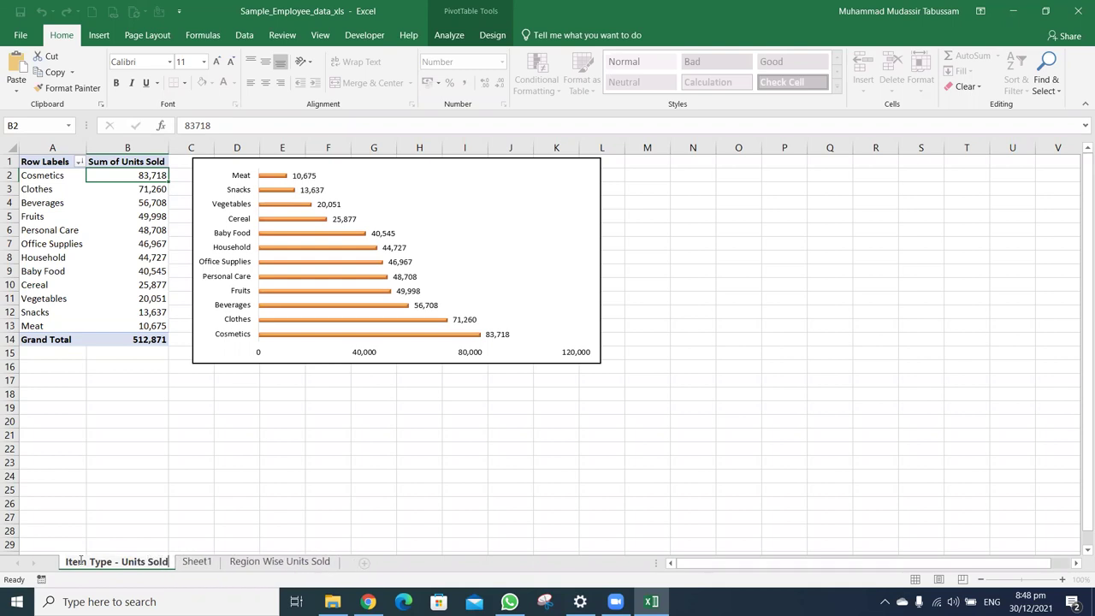
pyautogui.press('Return')
pyautogui.press('Return')
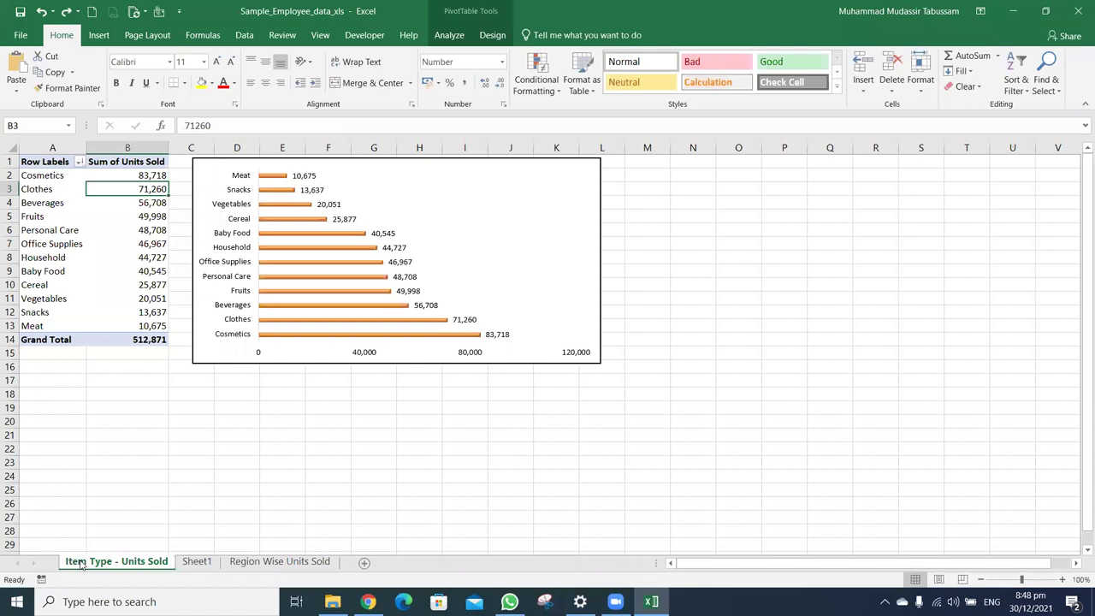
# Reorder the tabs so Data comes first, followed by Item Type - Units Sold
pyautogui.click(196, 560)
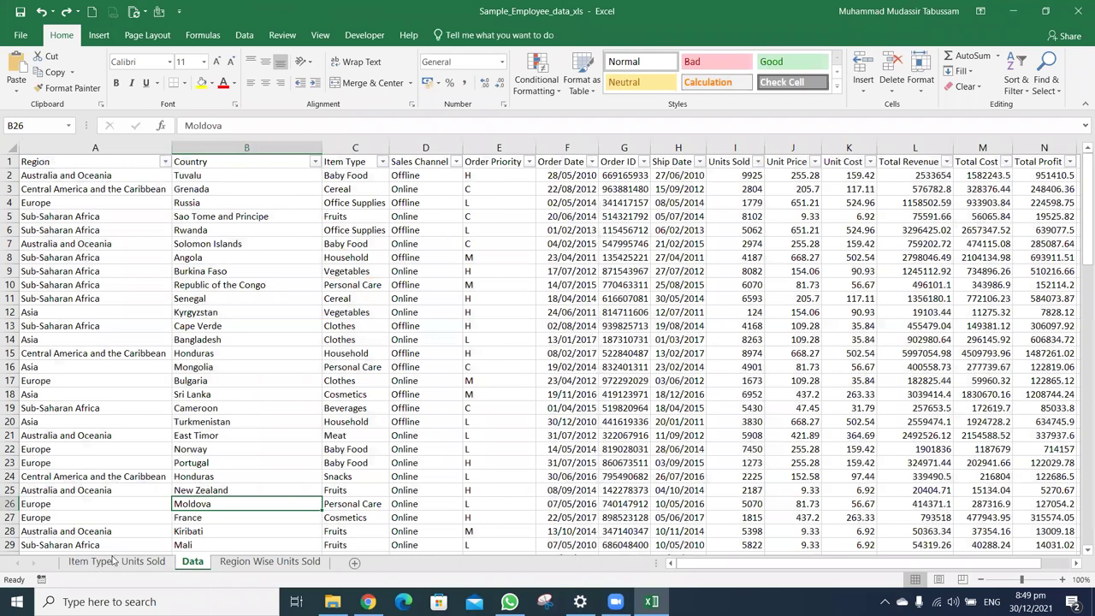
pyautogui.moveTo(115, 561); pyautogui.dragTo(166, 569)
pyautogui.click(167, 566)
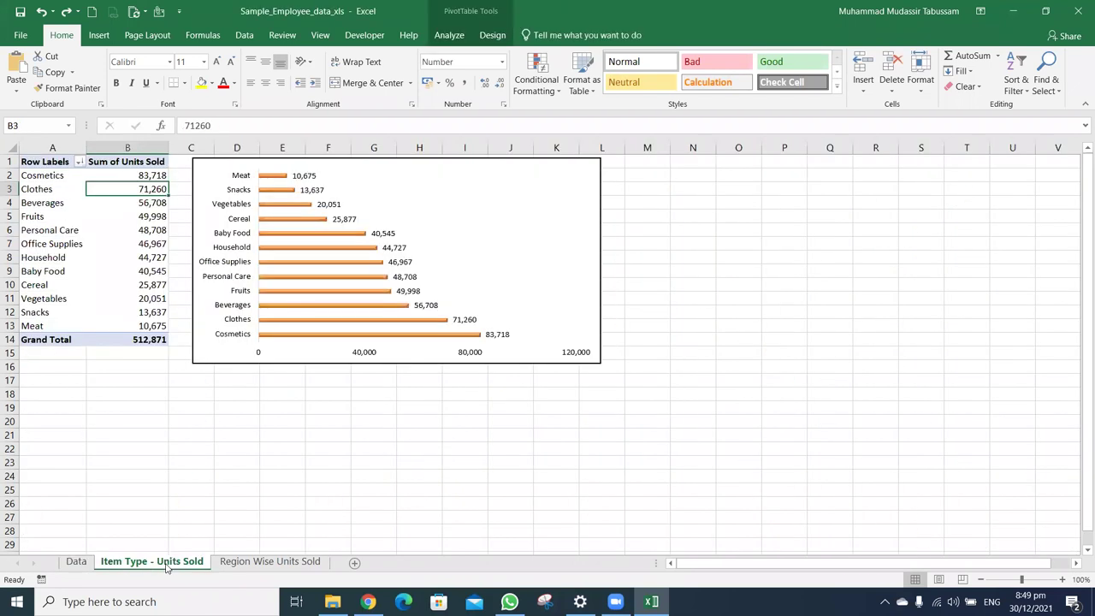
pyautogui.click(270, 564)
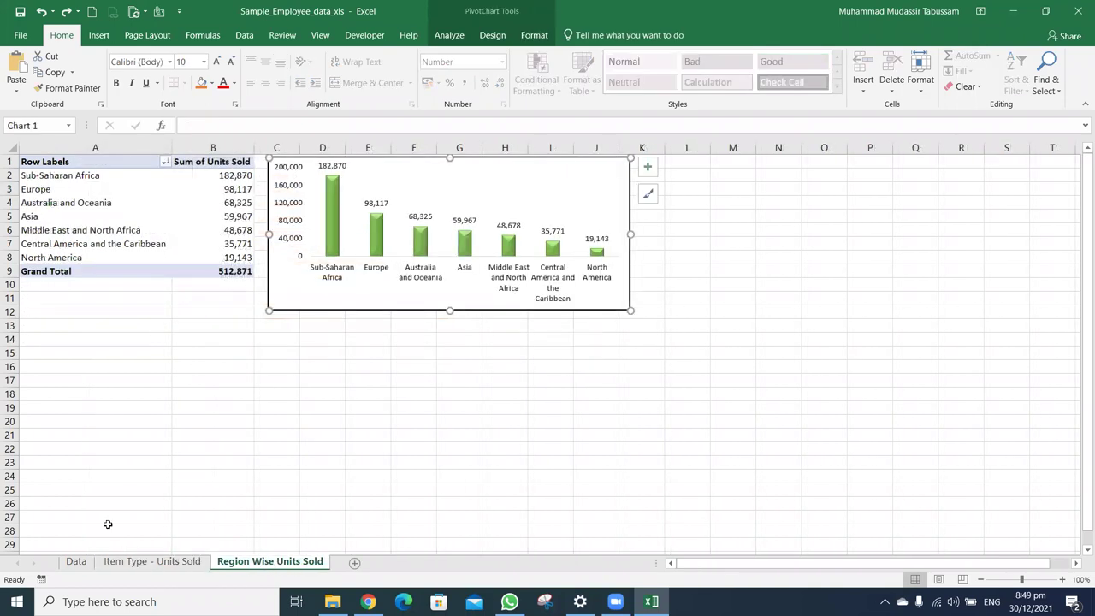
pyautogui.click(75, 563)
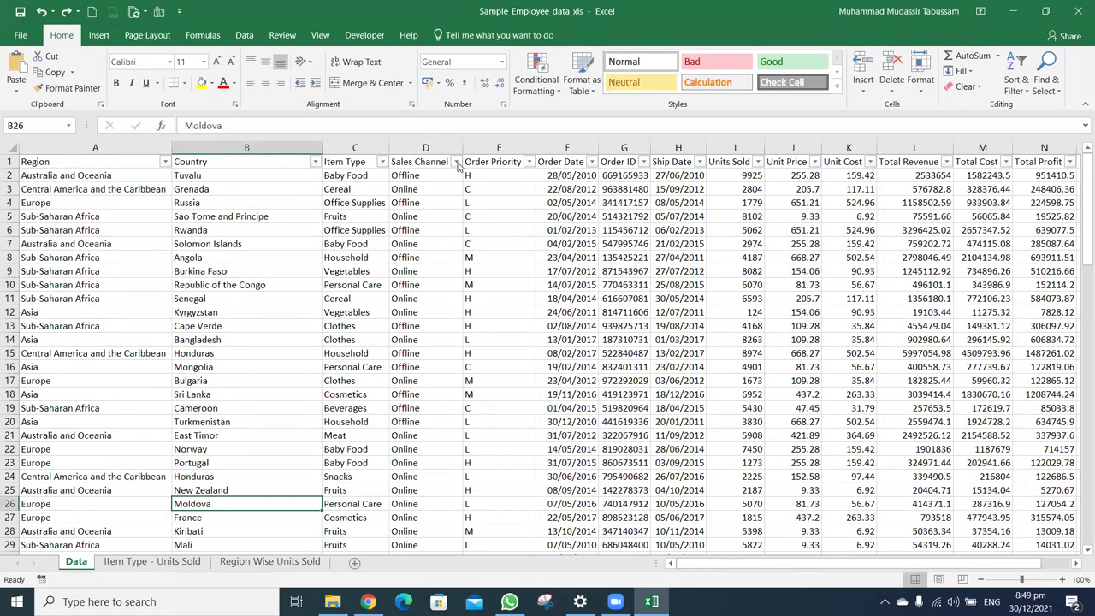
# Select the whole Data table A1:N101 for a new PivotChart
pyautogui.click(112, 561)
pyautogui.hotkey('ctrl', 'Up')
pyautogui.press('Left')
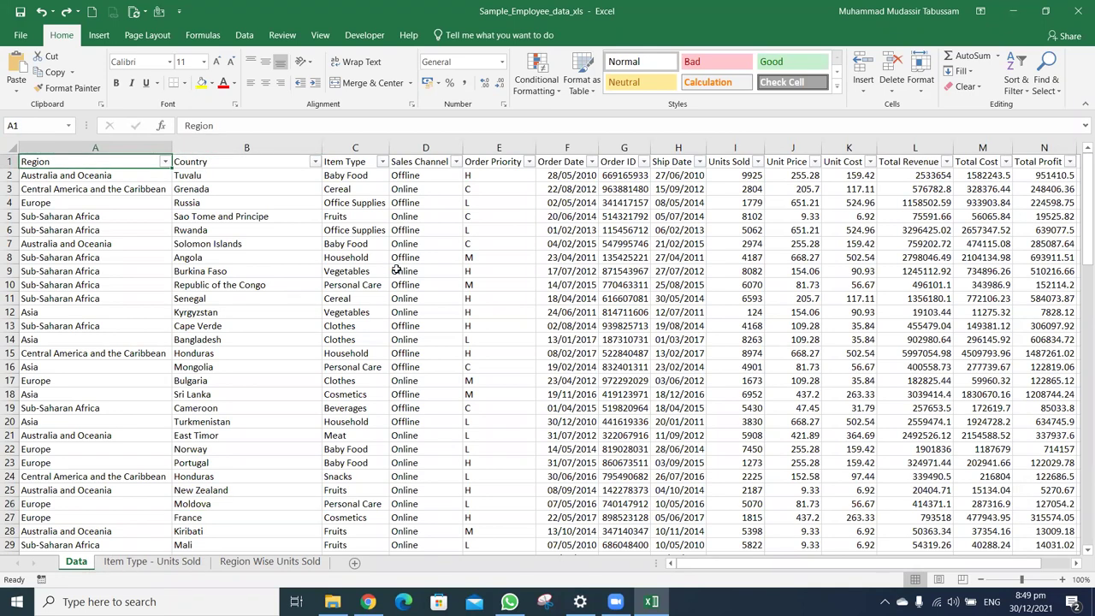
pyautogui.hotkey('ctrl', 'shift', 'Right')
pyautogui.hotkey('ctrl', 'shift', 'Down')
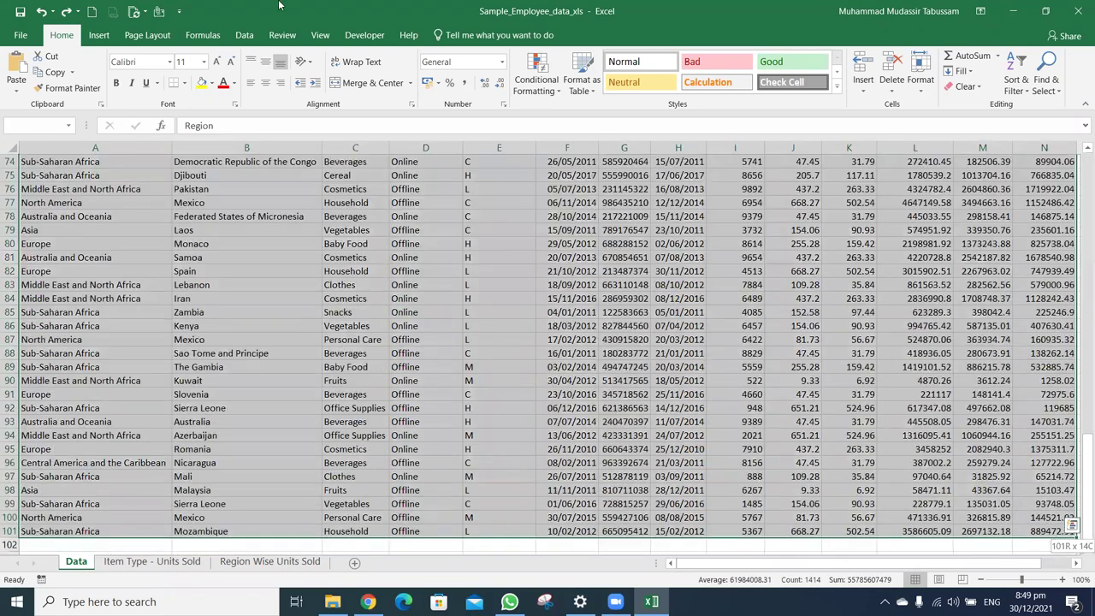
pyautogui.click(106, 38)
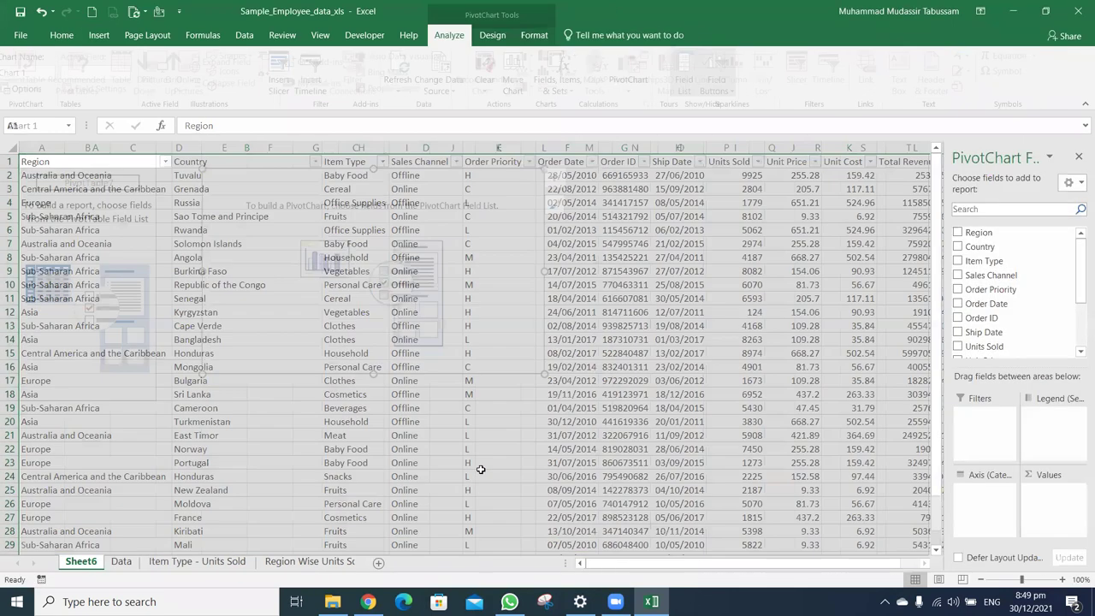
# Insert a PivotChart on new Sheet6 summing Units Sold by Sales Channel (Offline 276782, Online 236089)
pyautogui.click(480, 466)
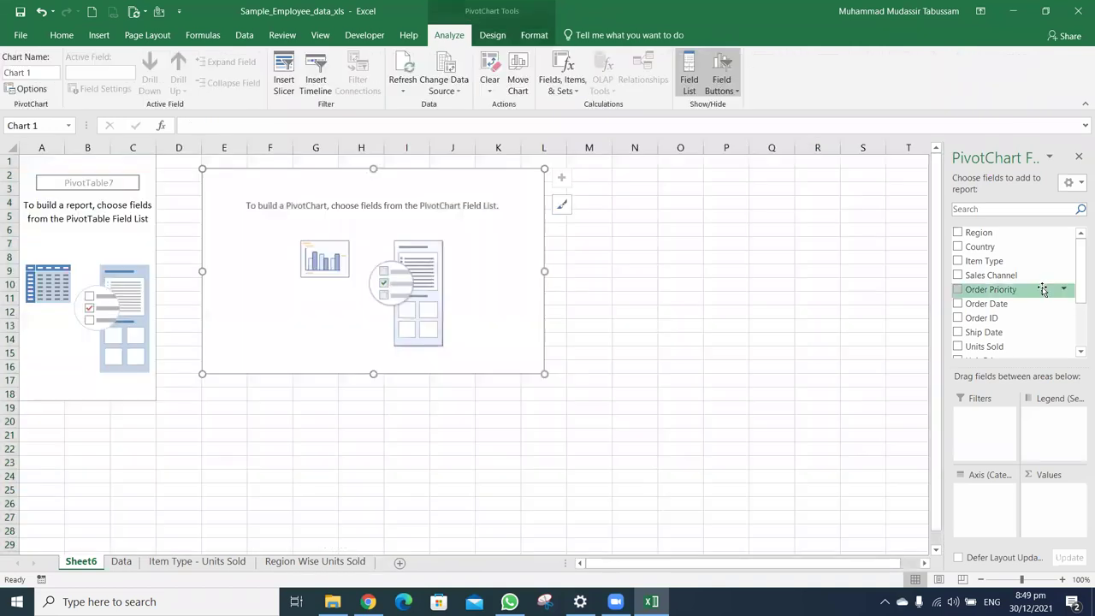
pyautogui.moveTo(990, 274)
pyautogui.mouseDown()
pyautogui.moveTo(996, 490)
pyautogui.moveTo(983, 492)
pyautogui.mouseUp()
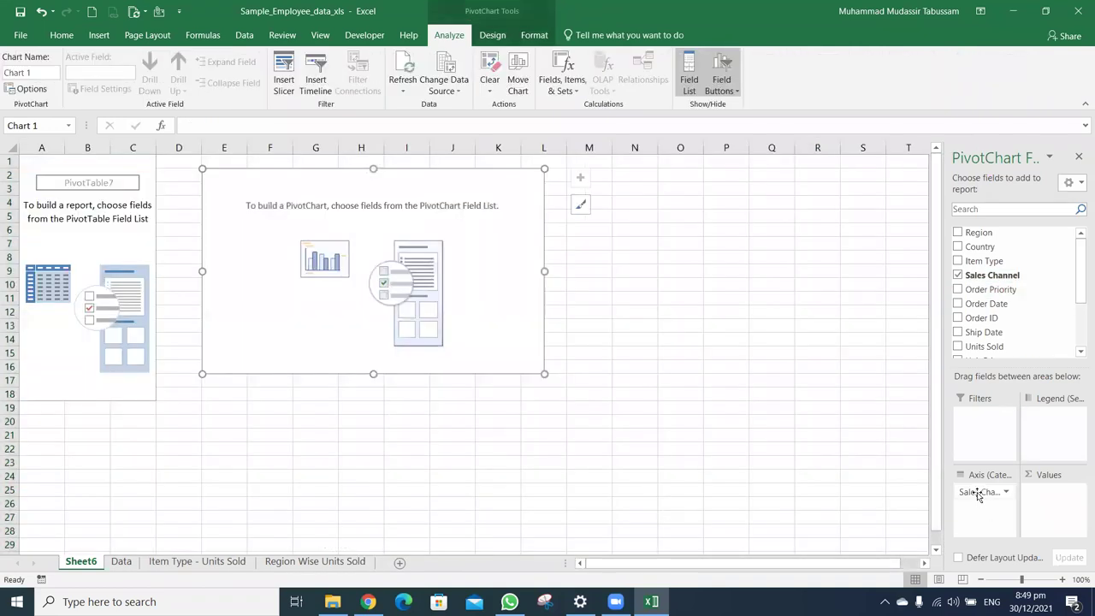
pyautogui.moveTo(990, 275)
pyautogui.mouseDown()
pyautogui.moveTo(1055, 451)
pyautogui.moveTo(998, 299)
pyautogui.mouseUp()
pyautogui.moveTo(998, 348); pyautogui.dragTo(1050, 495)
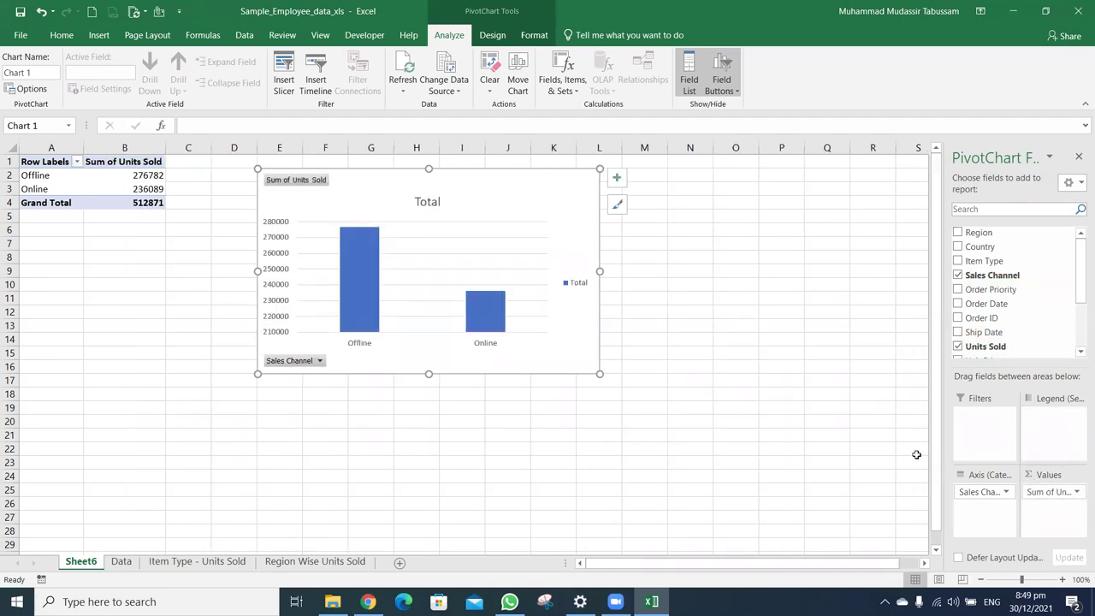
# Copy the Item Type - Units Sold bar chart and paste its formatting onto the new PivotChart
pyautogui.click(229, 562)
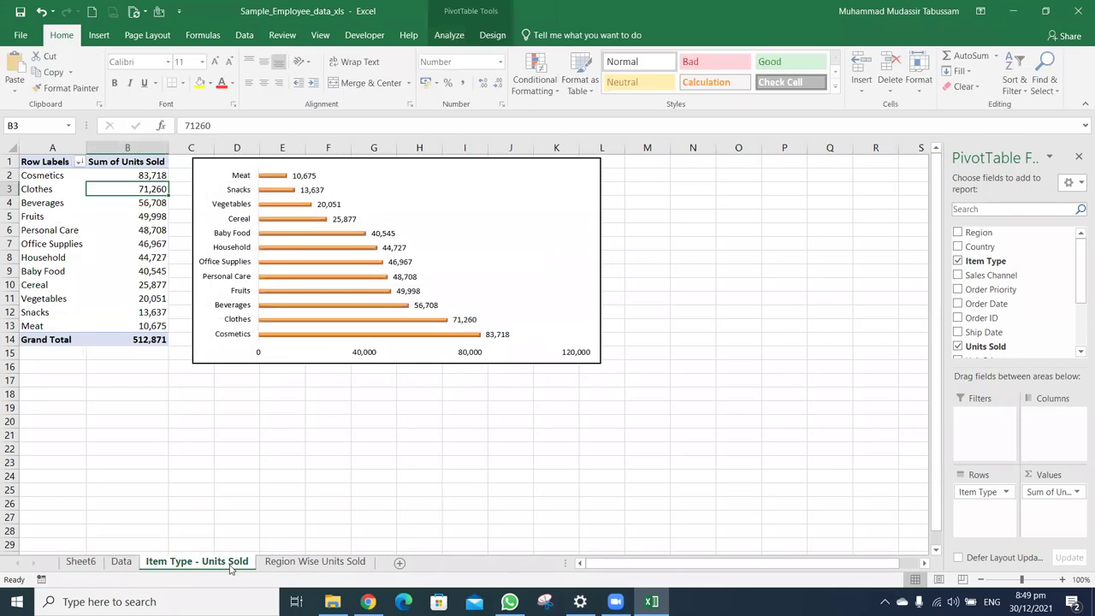
pyautogui.rightClick(384, 159)
pyautogui.click(419, 205)
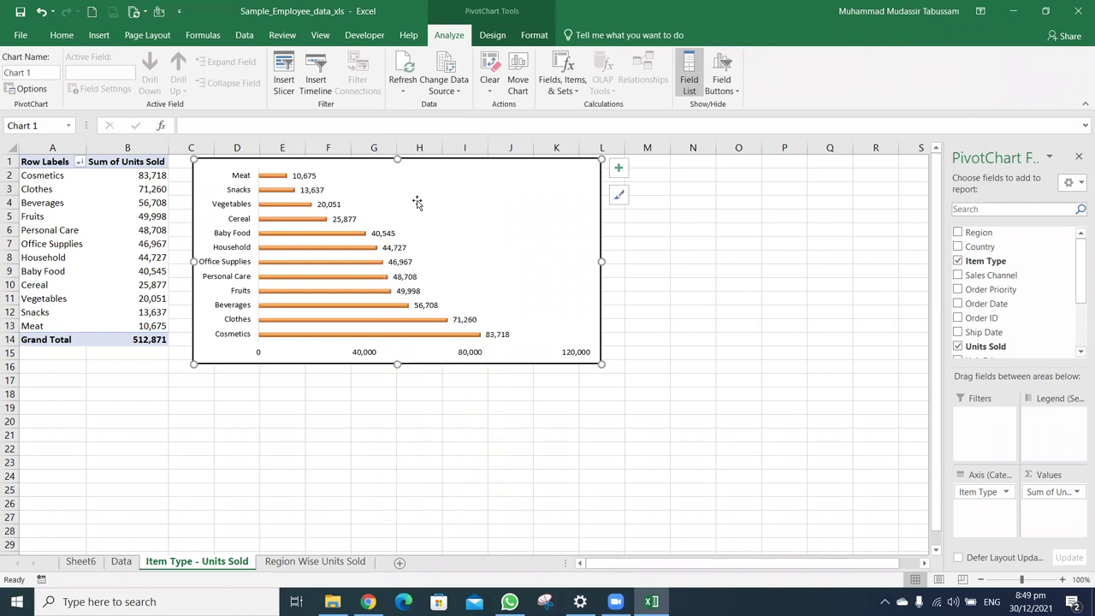
pyautogui.click(120, 561)
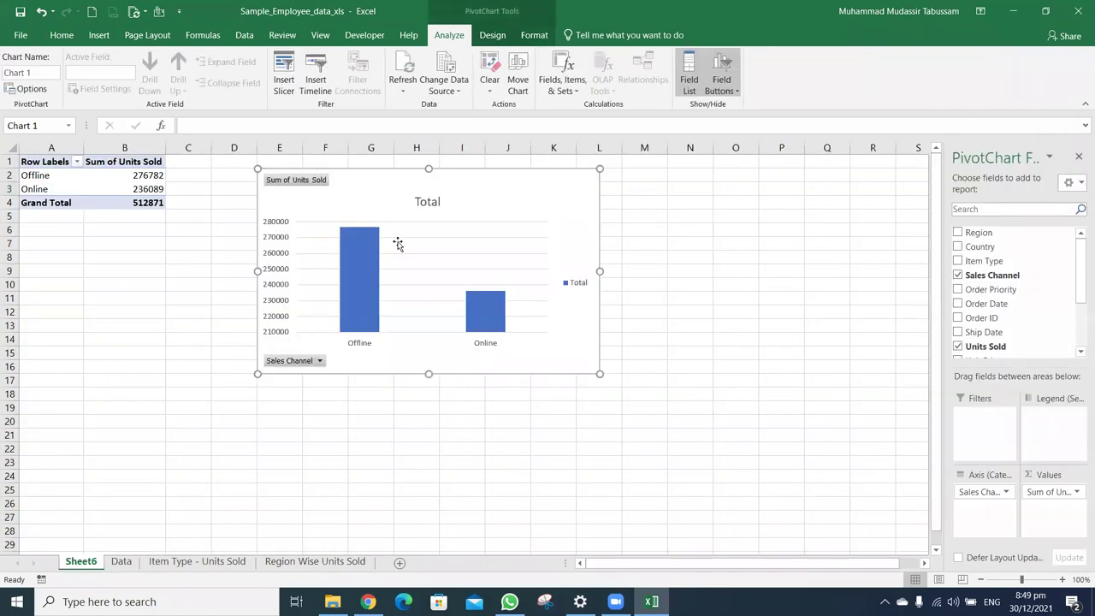
pyautogui.rightClick(406, 173)
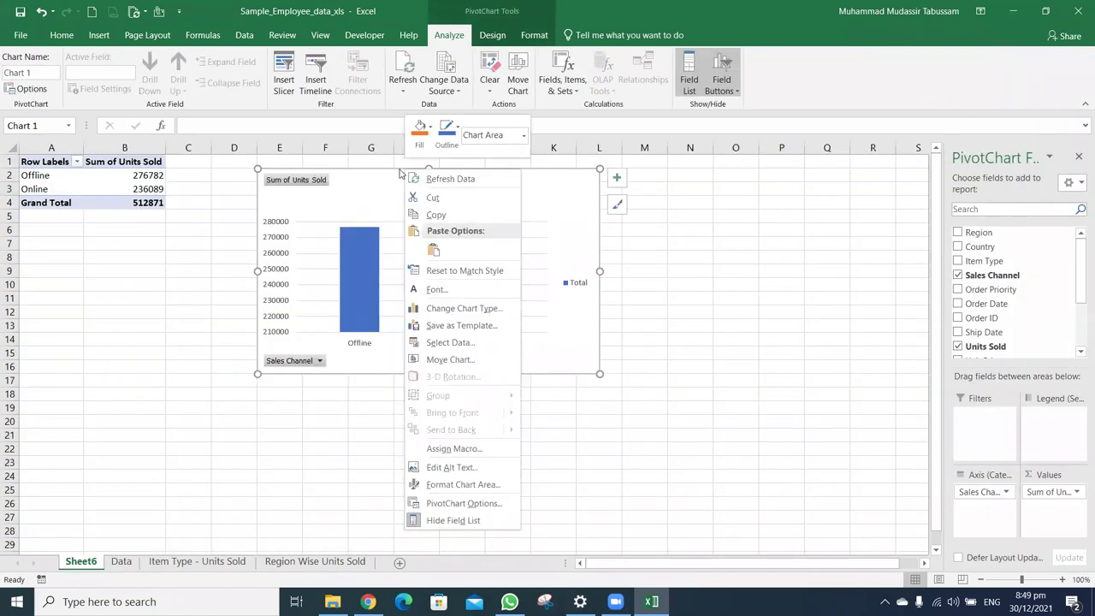
pyautogui.click(398, 169)
pyautogui.rightClick(399, 170)
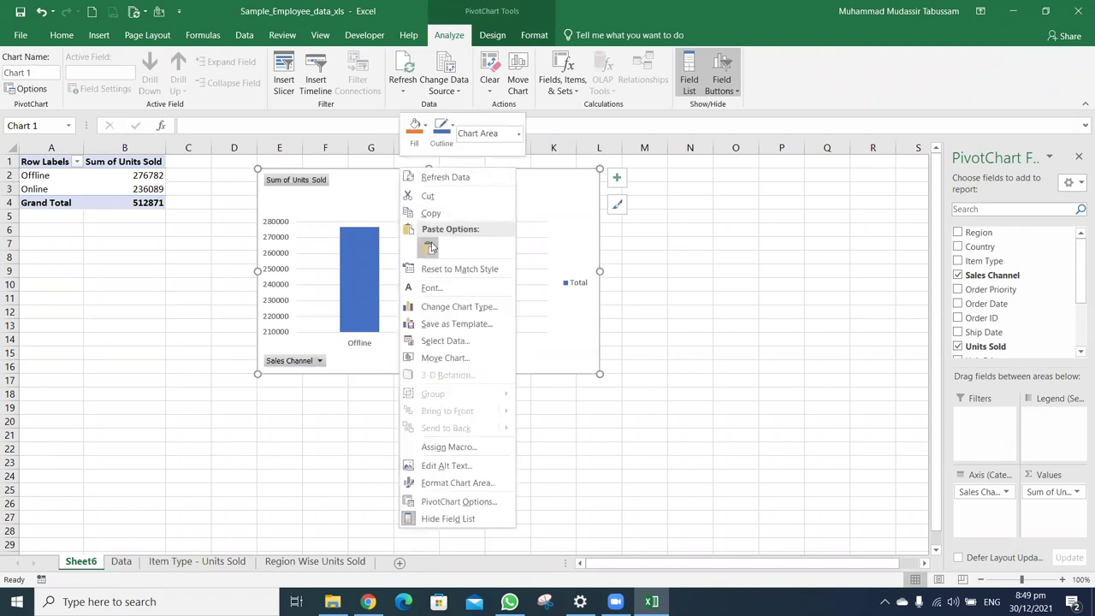
pyautogui.click(428, 244)
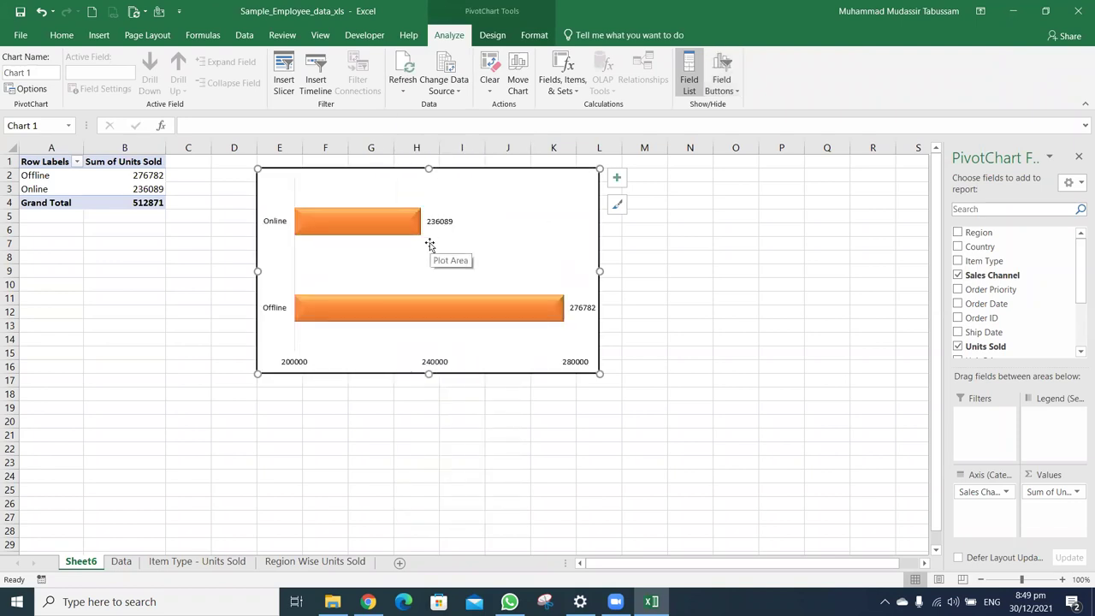
# Format Sum of Units Sold as Number with 0 decimals and a thousands separator
pyautogui.click(1063, 491)
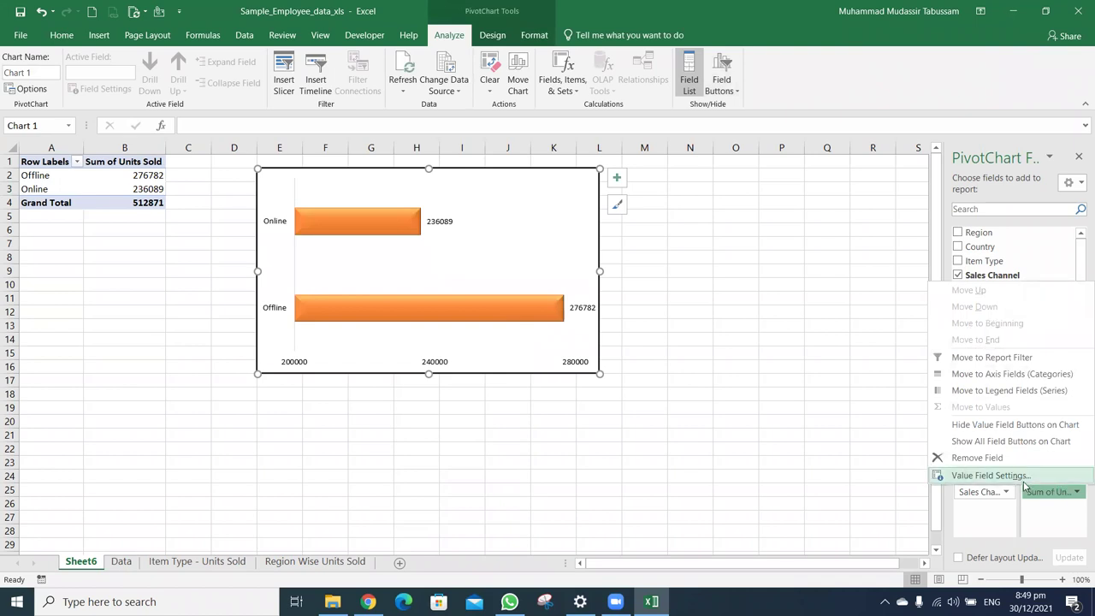
pyautogui.click(1023, 477)
pyautogui.click(316, 455)
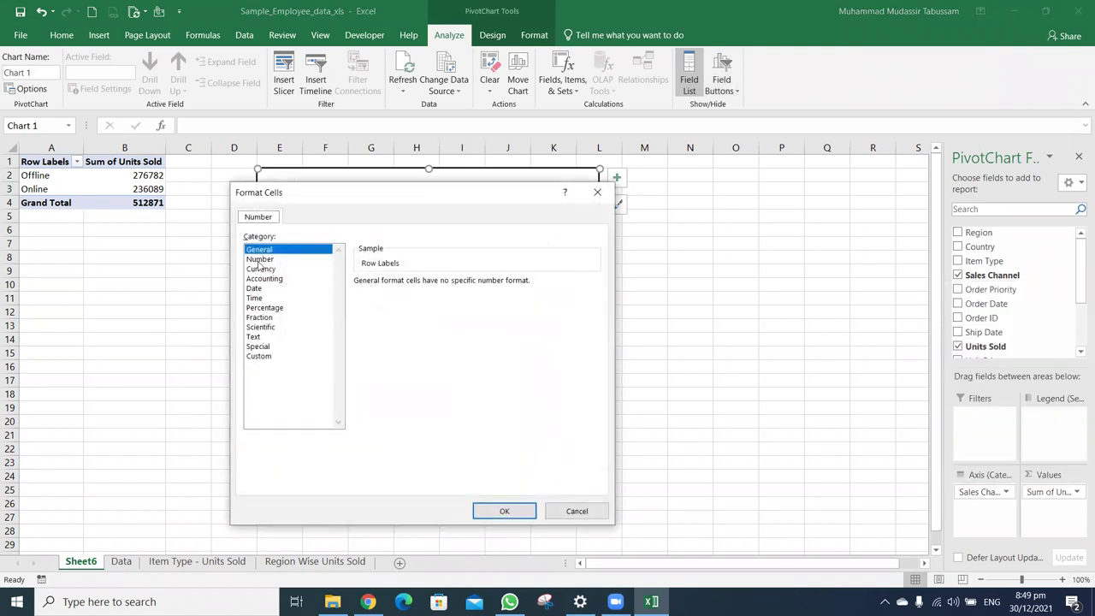
pyautogui.click(260, 259)
pyautogui.click(387, 301)
pyautogui.click(454, 286)
pyautogui.click(454, 285)
pyautogui.click(505, 511)
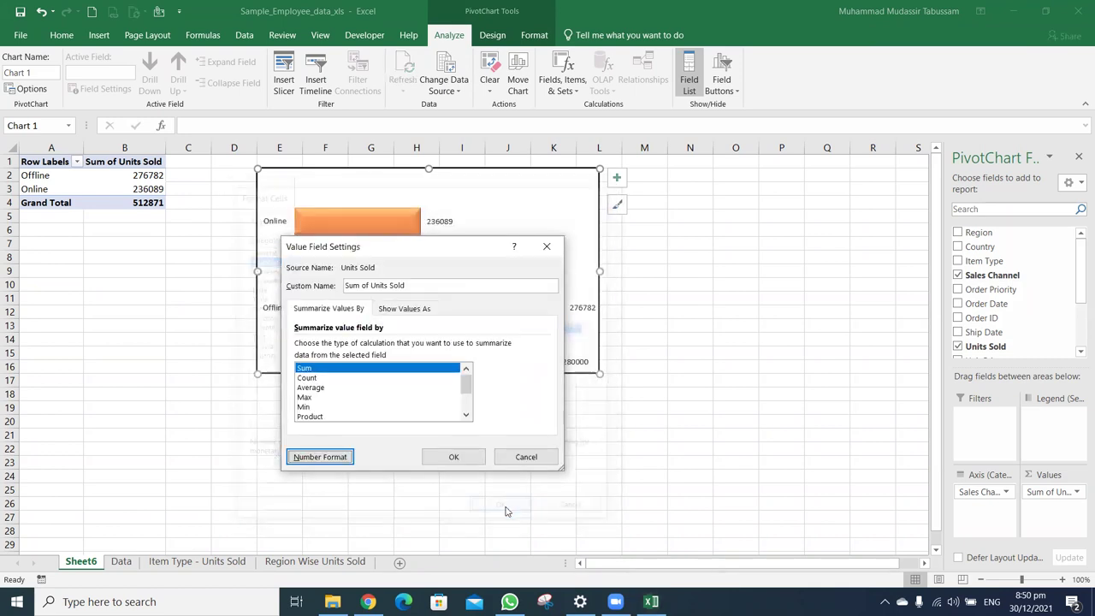
pyautogui.click(460, 456)
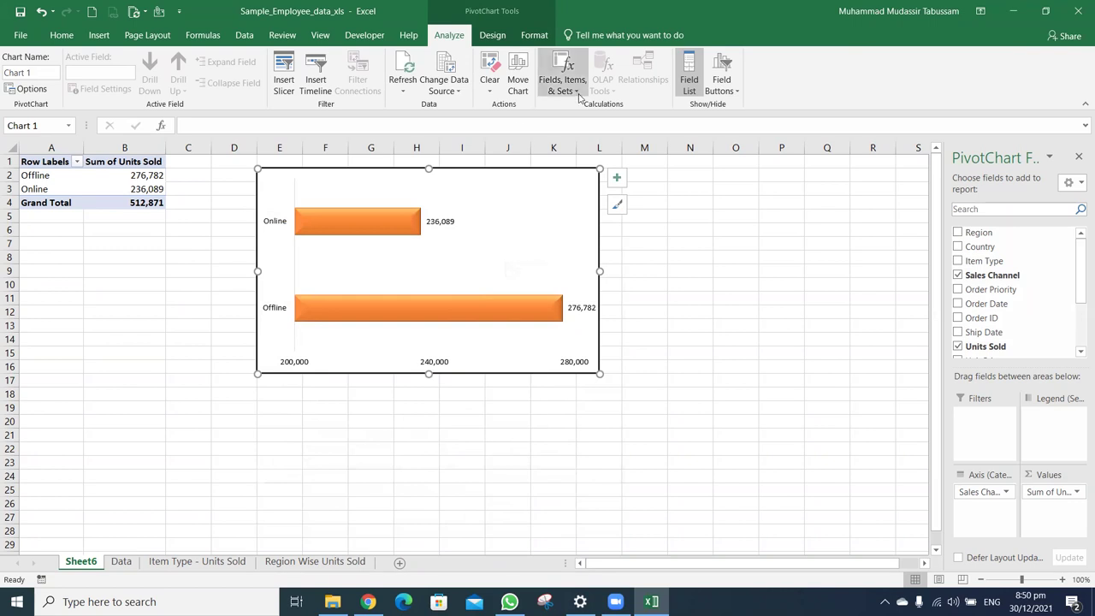
# Change the Sheet6 sales-channel PivotChart to a Pie chart type
pyautogui.click(492, 35)
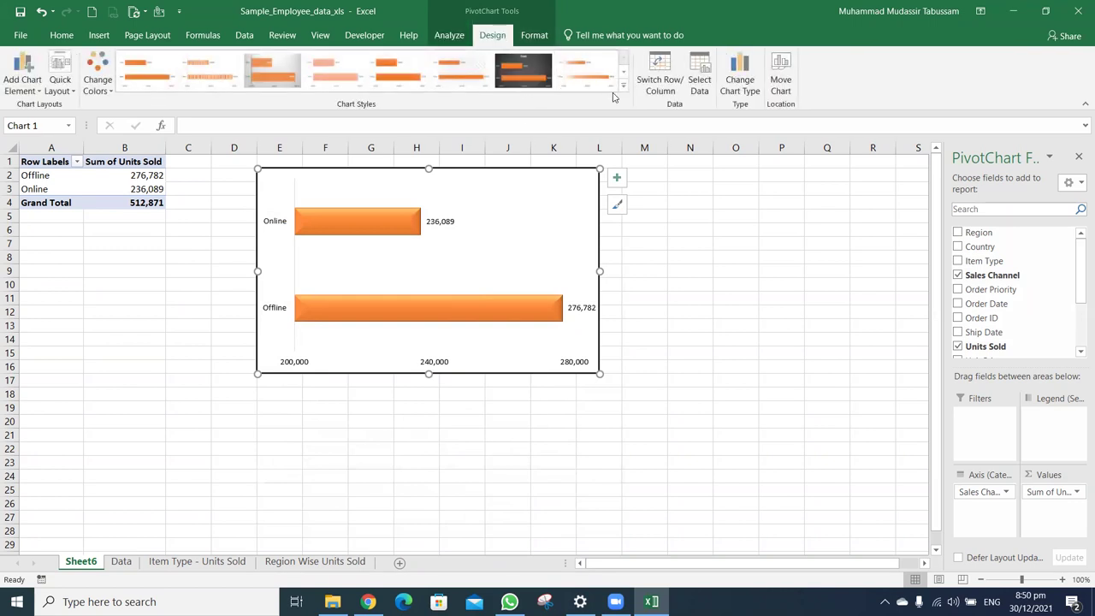
pyautogui.click(740, 86)
pyautogui.click(358, 199)
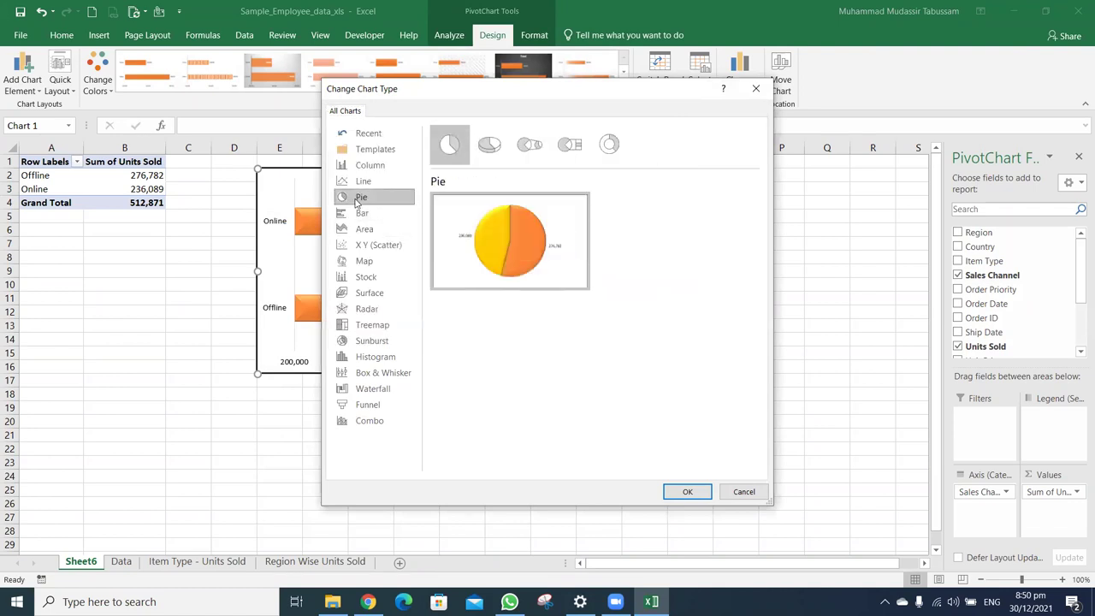
pyautogui.click(685, 495)
pyautogui.click(97, 79)
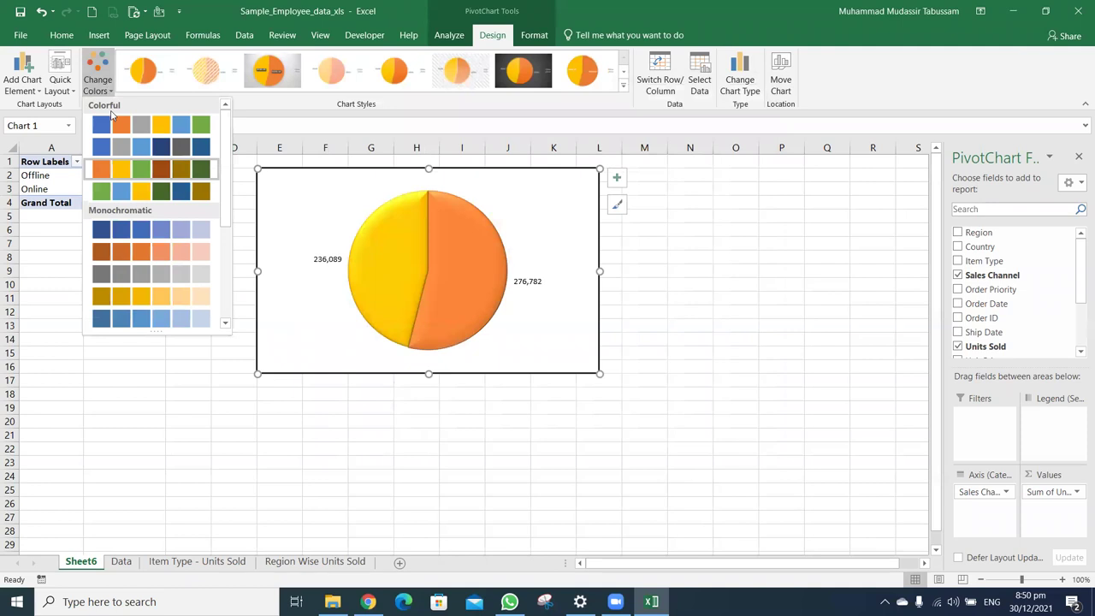
# Apply the Colorful green-and-blue palette and toggle the pie's data labels and legend
pyautogui.click(122, 187)
pyautogui.moveTo(121, 179)
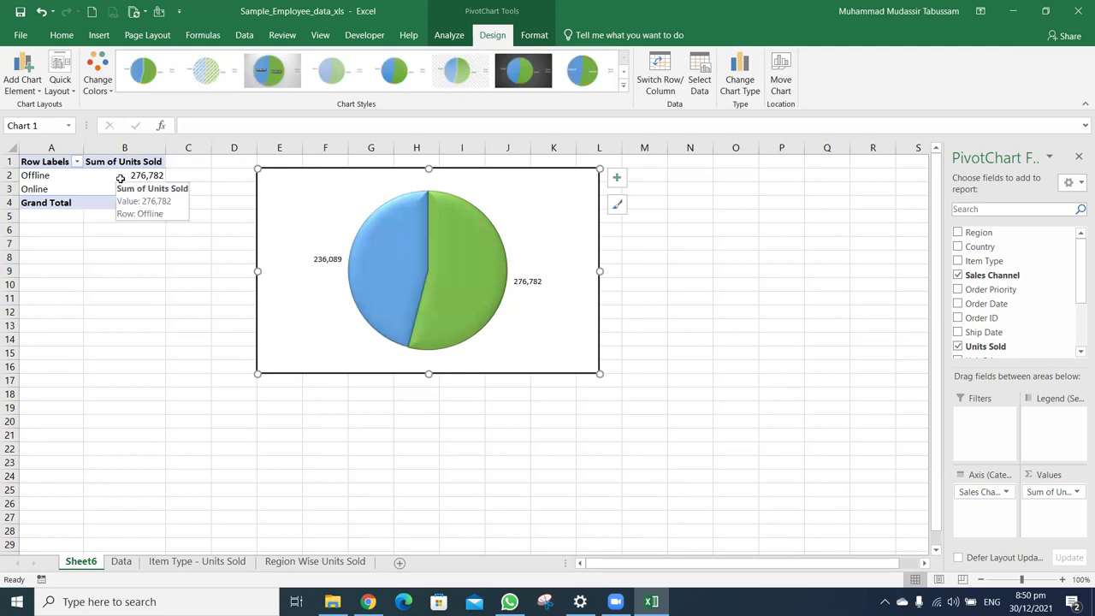
pyautogui.click(615, 178)
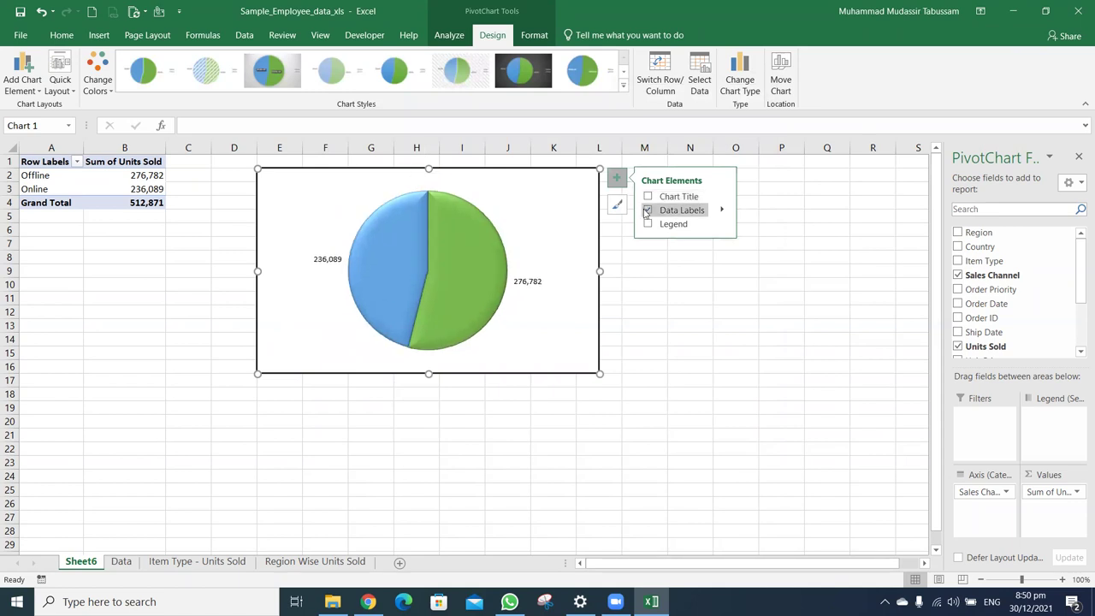
pyautogui.click(646, 211)
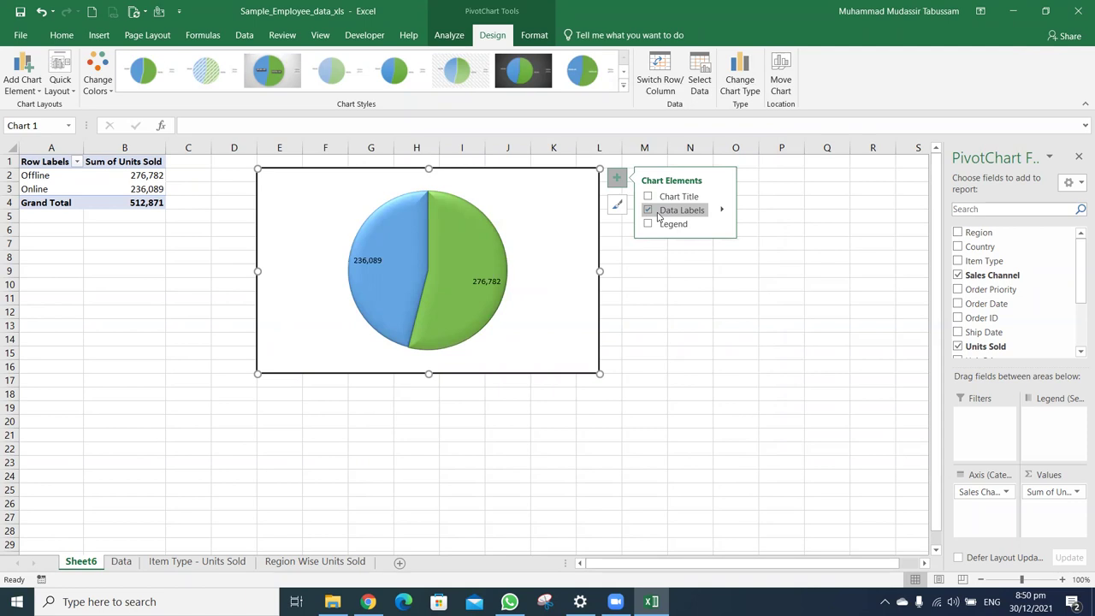
pyautogui.click(647, 224)
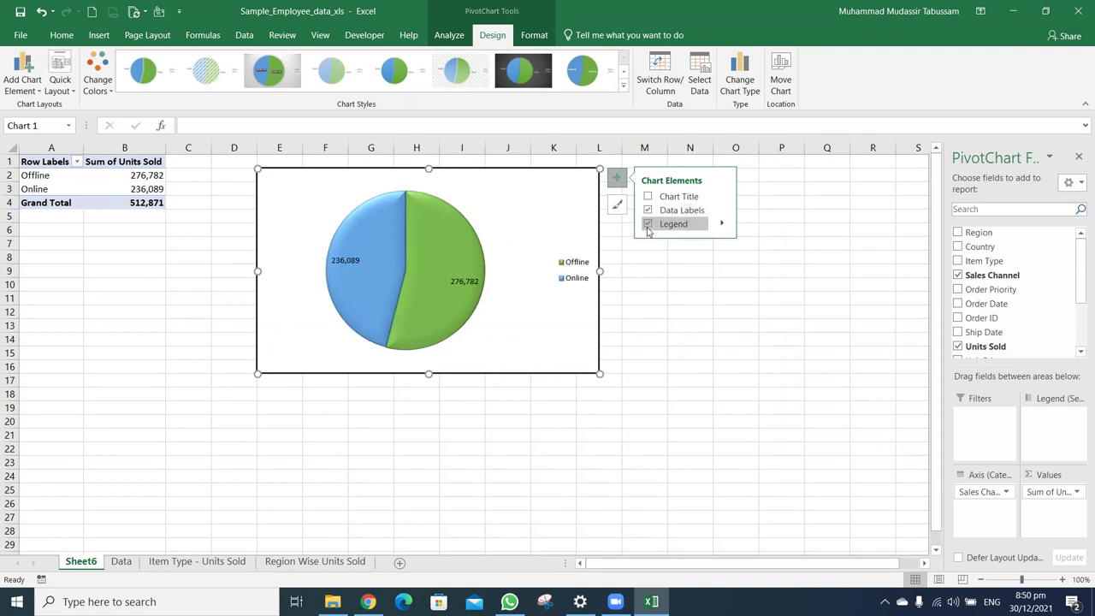
# Apply Quick Layout 4 so slices show channel and units, then return to the Data sheet
pyautogui.click(60, 73)
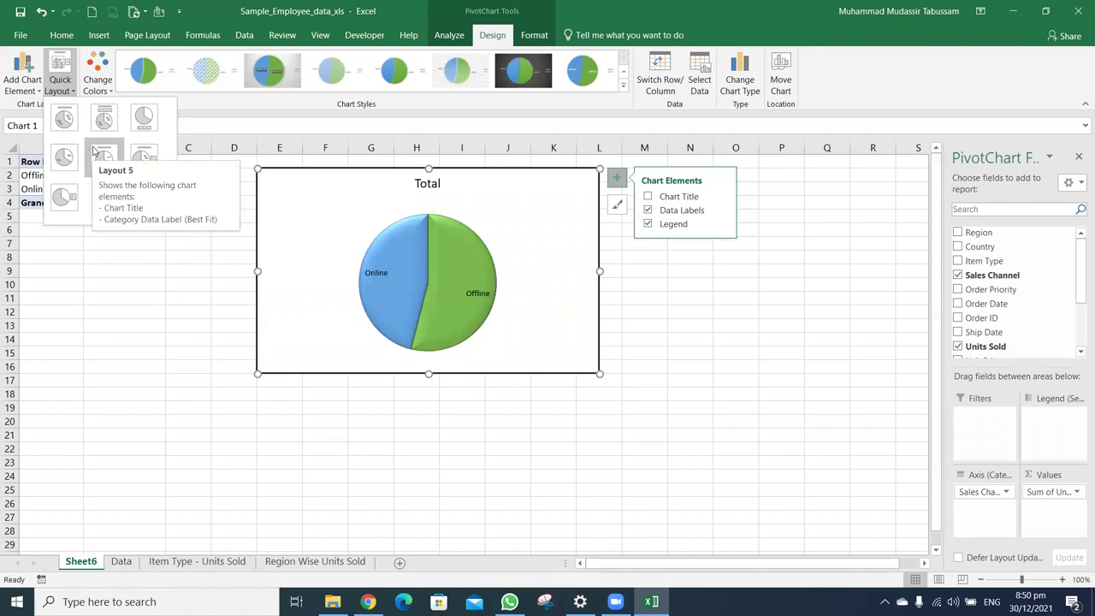
pyautogui.click(64, 154)
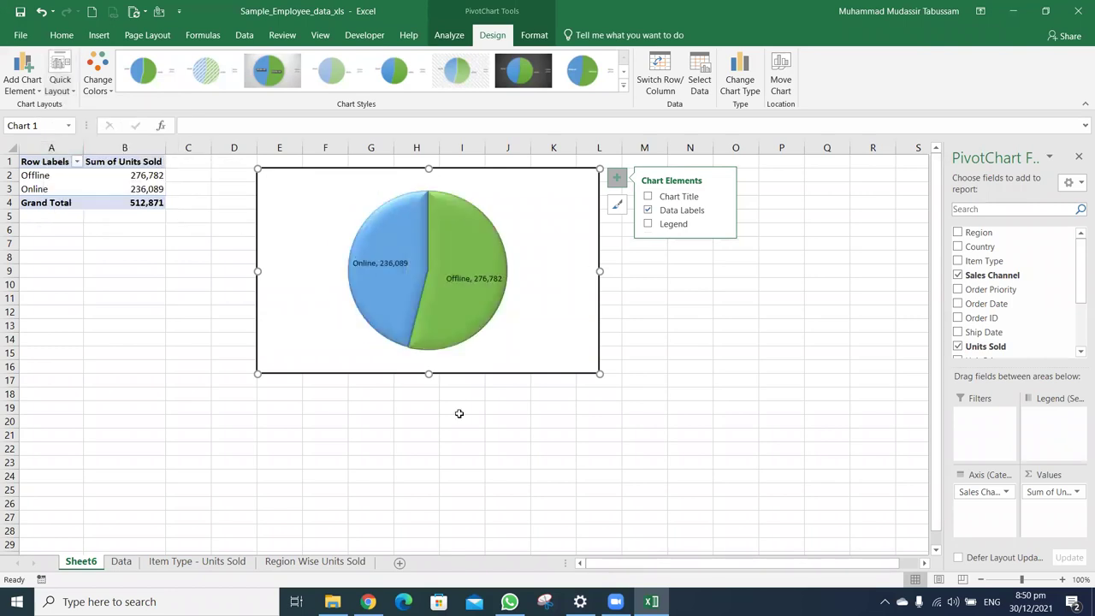
pyautogui.click(462, 408)
pyautogui.click(517, 184)
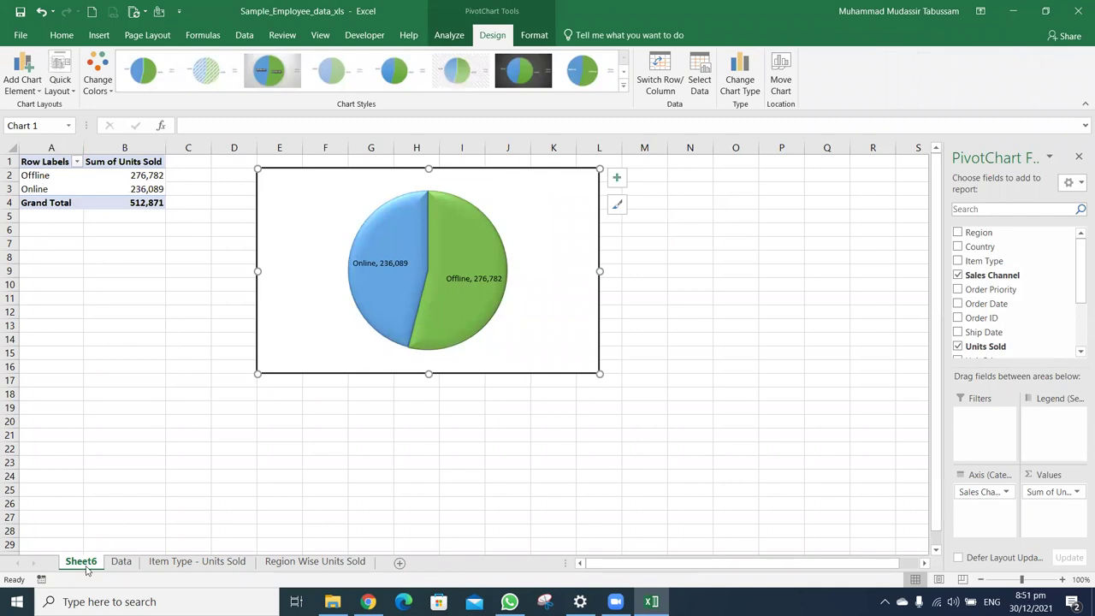
pyautogui.click(133, 563)
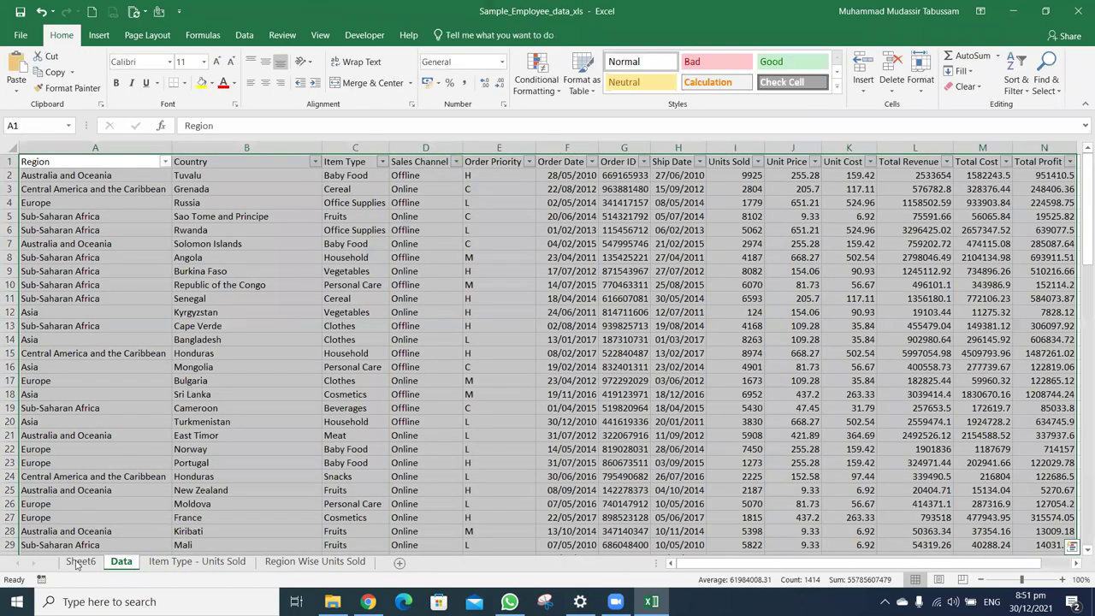
# Rename Sheet6 to 'Sales Channel - Unit Sold' and drag the Data sheet to the first position
pyautogui.click(75, 561)
pyautogui.doubleClick(75, 561)
pyautogui.write('Sales Chan')
pyautogui.write('nel Units')
pyautogui.press('Return')
pyautogui.press('BackSpace')
pyautogui.press('BackSpace')
pyautogui.press('BackSpace')
pyautogui.press('BackSpace')
pyautogui.press('BackSpace')
pyautogui.write('- ')
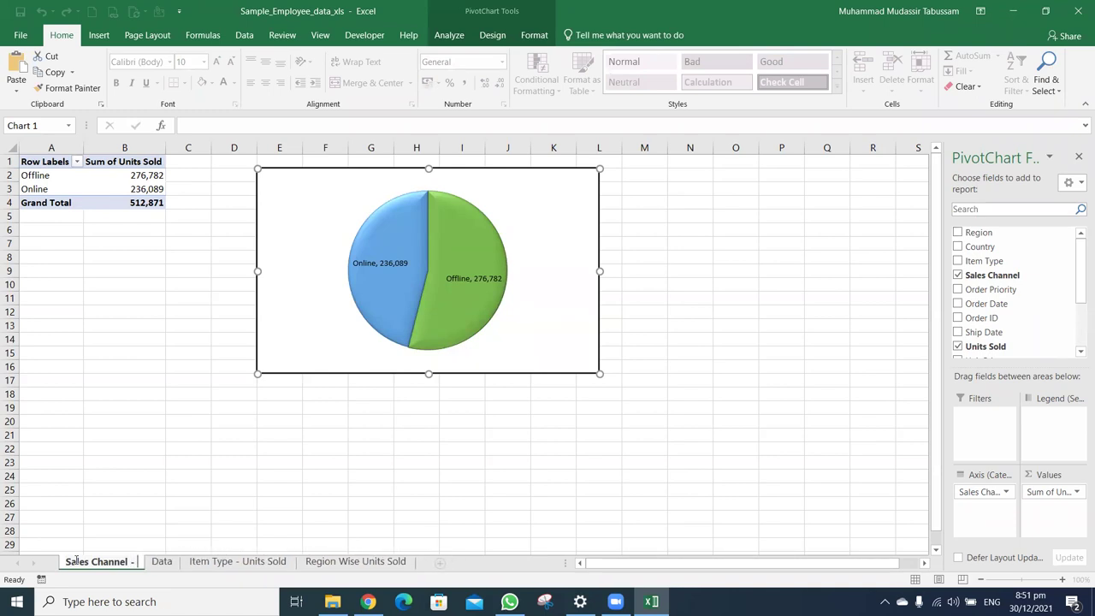
pyautogui.write('Unit Sold')
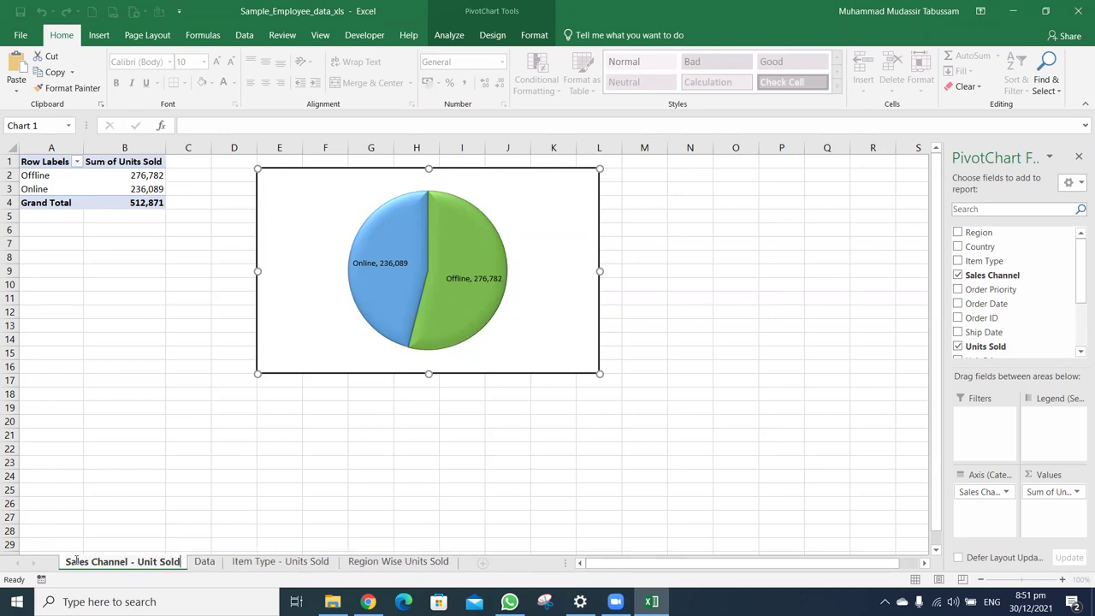
pyautogui.press('Return')
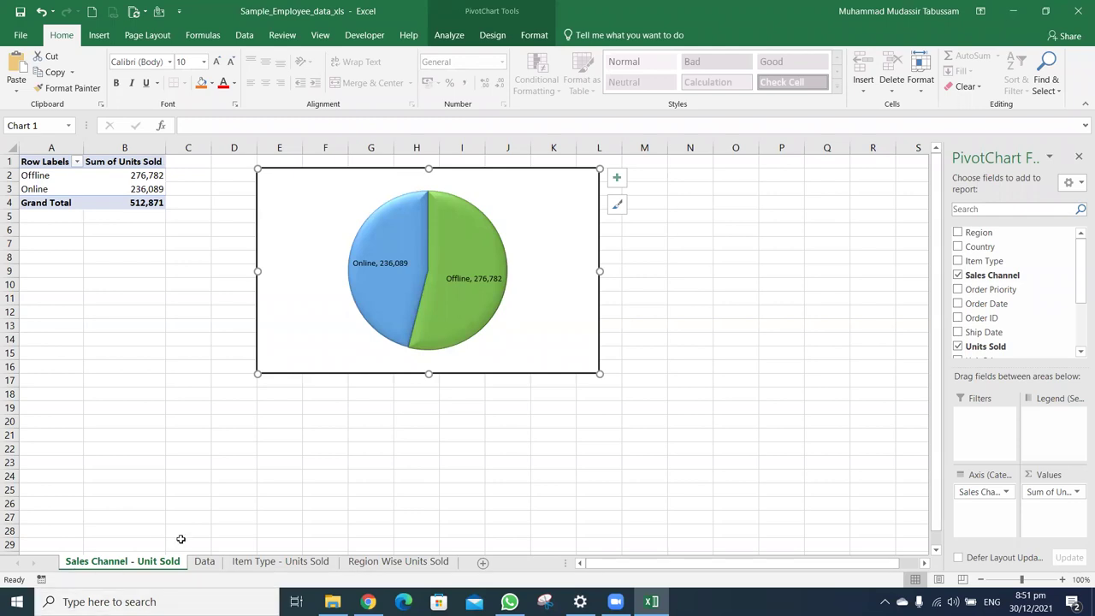
pyautogui.click(202, 561)
pyautogui.moveTo(203, 562); pyautogui.dragTo(141, 564)
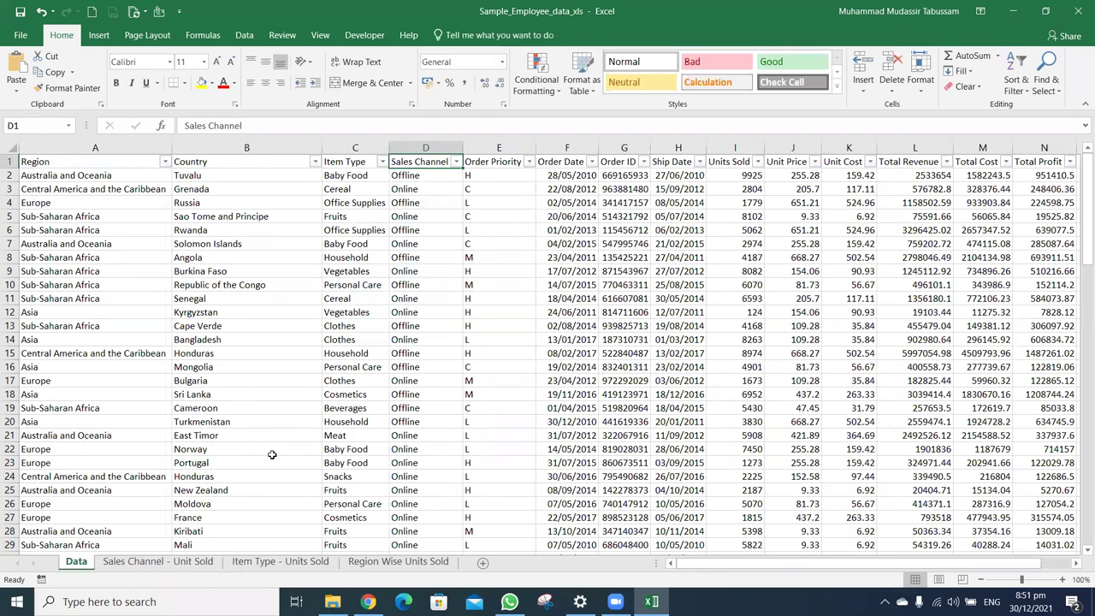
# Review the Data headers from Order Date to Total Profit, then select the whole table A1:N101
pyautogui.press('Right')
pyautogui.press('Right')
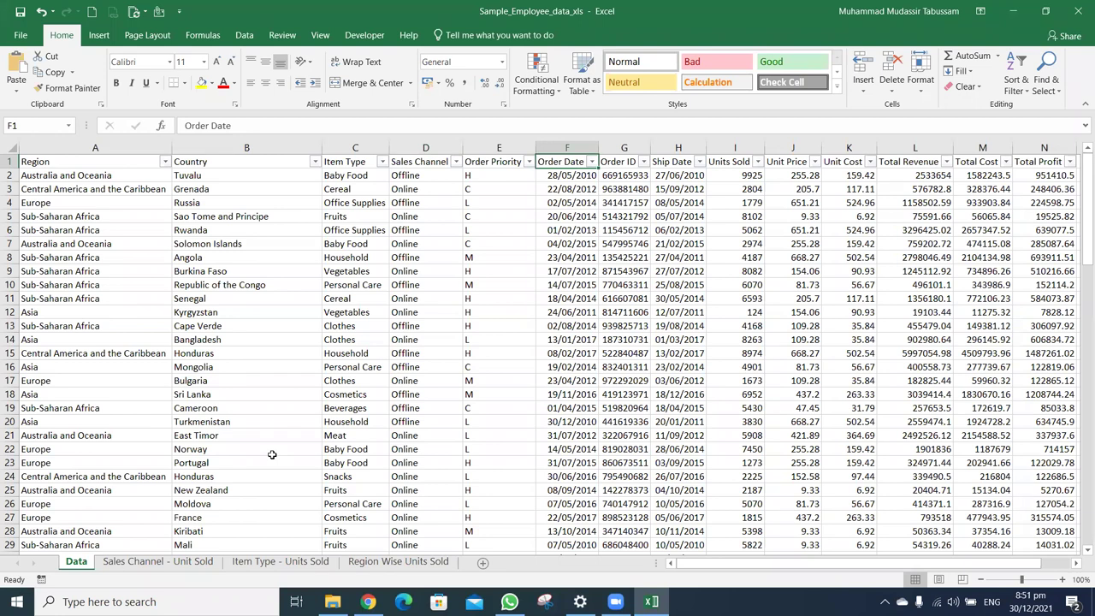
pyautogui.press('Right')
pyautogui.press('Right')
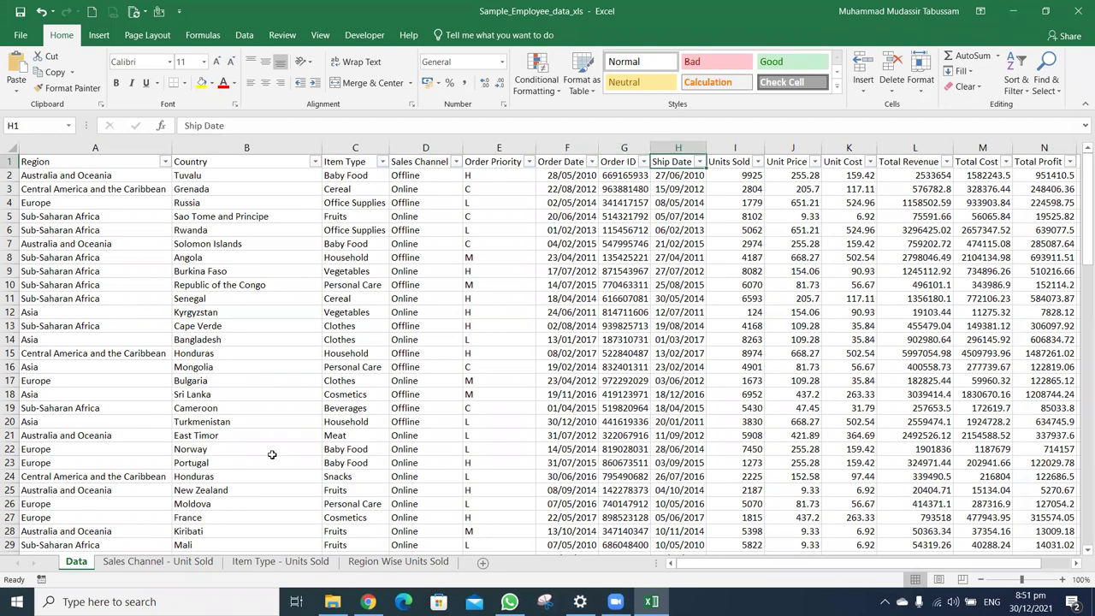
pyautogui.press('Right')
pyautogui.press('Right')
pyautogui.press('Right')
pyautogui.press('Right')
pyautogui.press('Right')
pyautogui.press('Right')
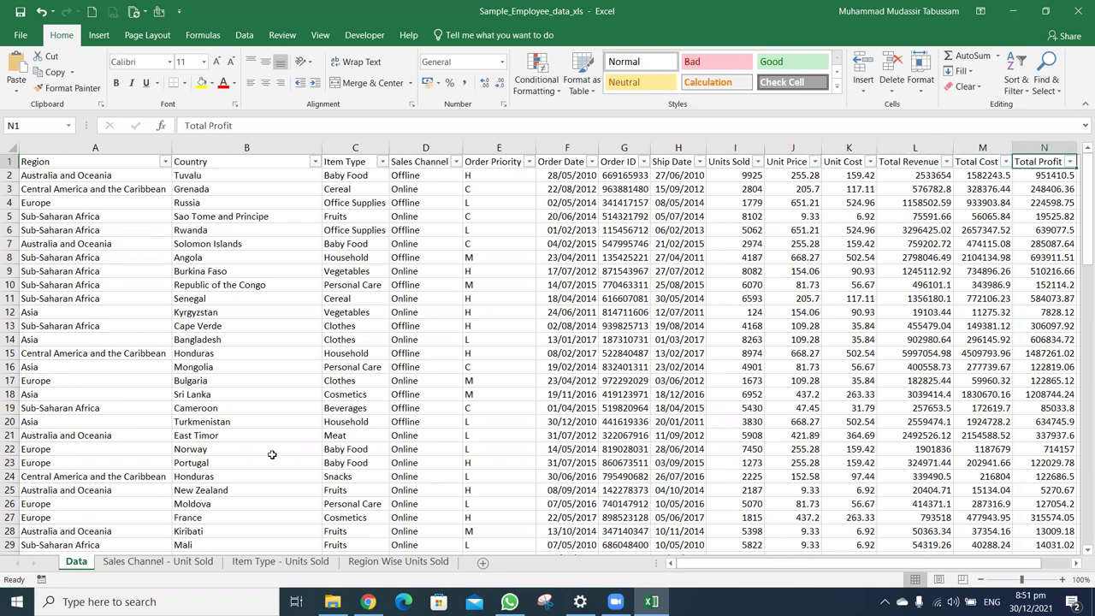
pyautogui.press('Right')
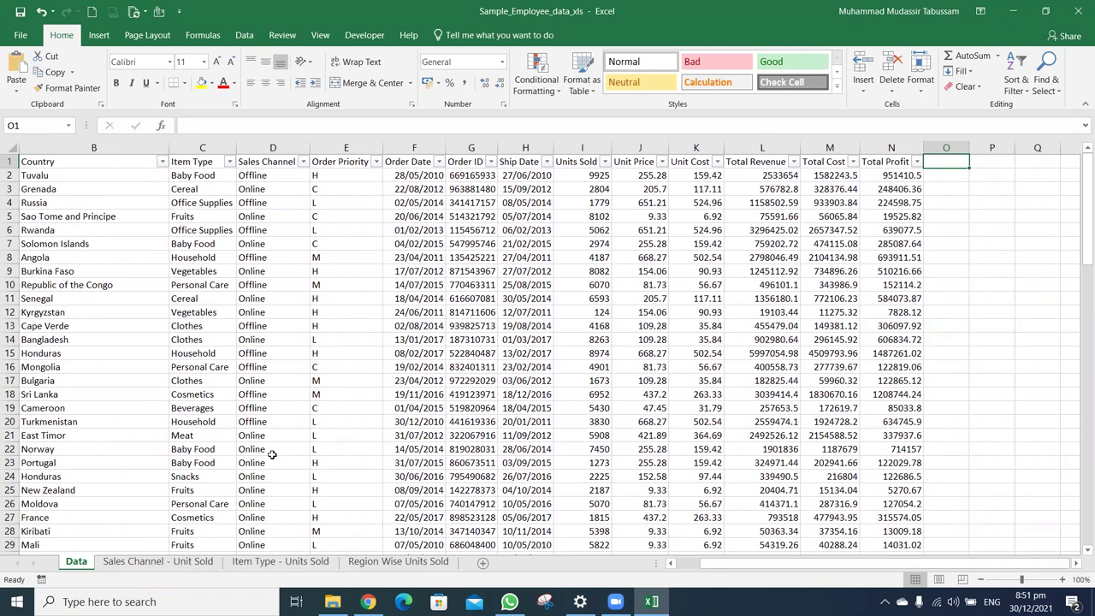
pyautogui.press('Left')
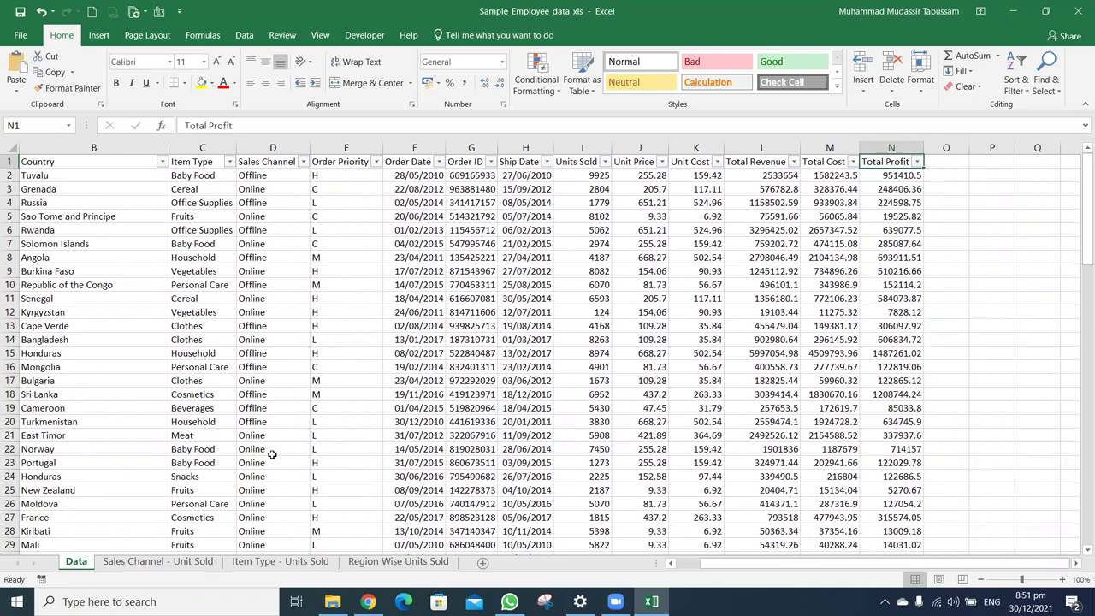
pyautogui.hotkey('ctrl', 'Left')
pyautogui.hotkey('ctrl', 'shift', 'Right')
pyautogui.hotkey('ctrl', 'shift', 'Down')
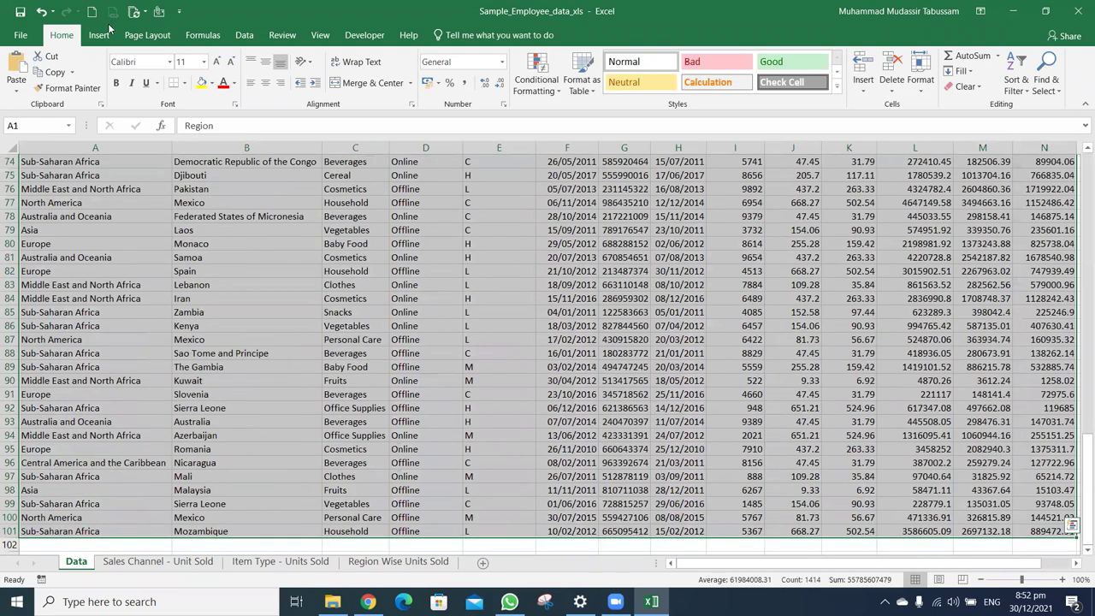
# Insert a PivotChart on new Sheet7 summing Total Revenue, Total Cost and Total Profit
pyautogui.click(109, 34)
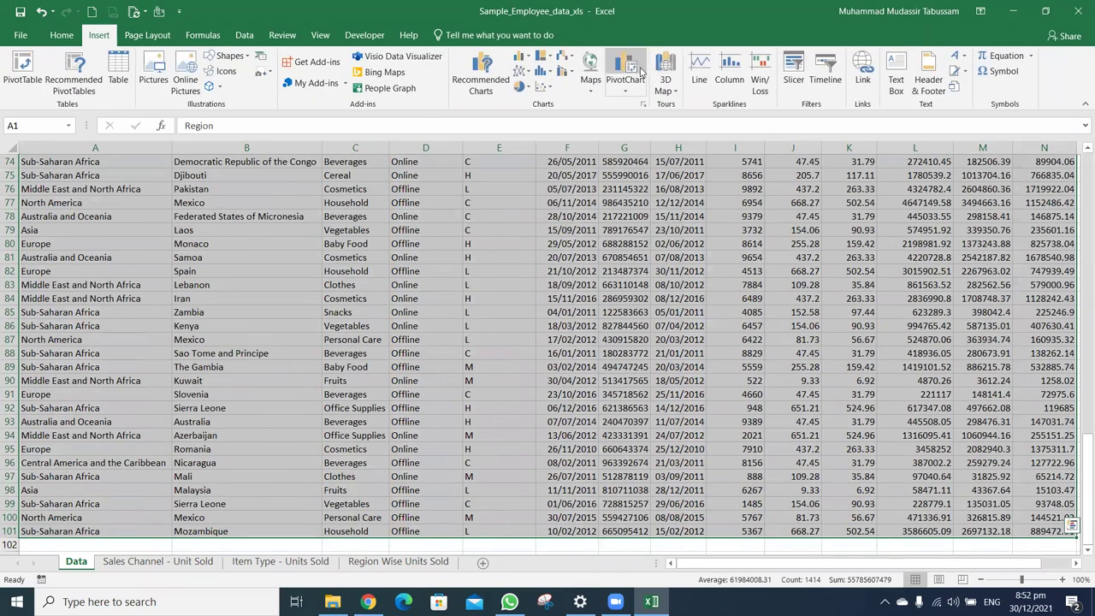
pyautogui.click(636, 72)
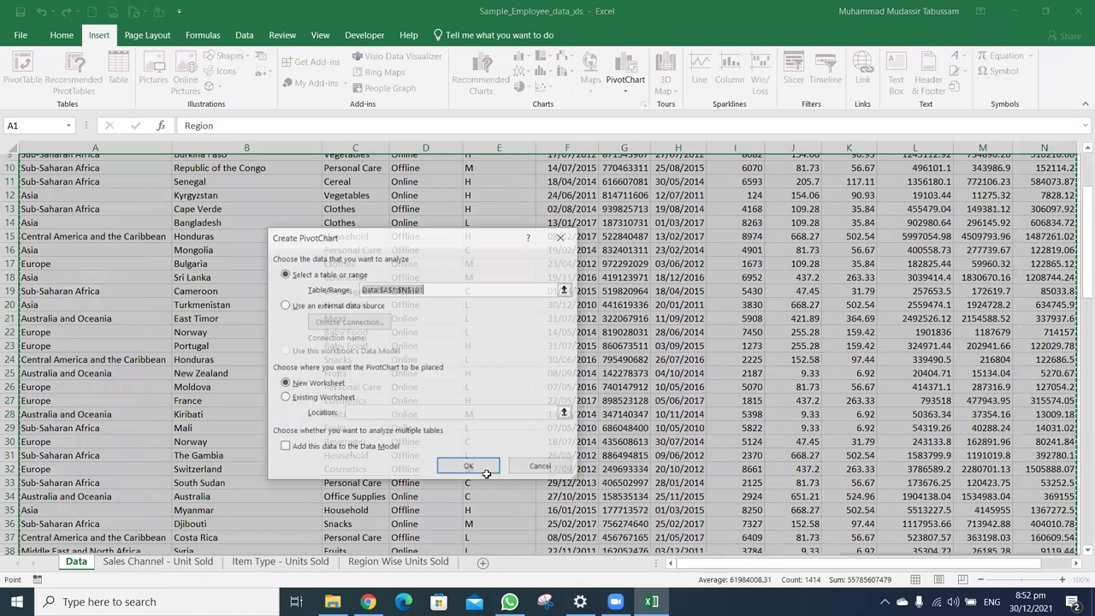
pyautogui.click(482, 468)
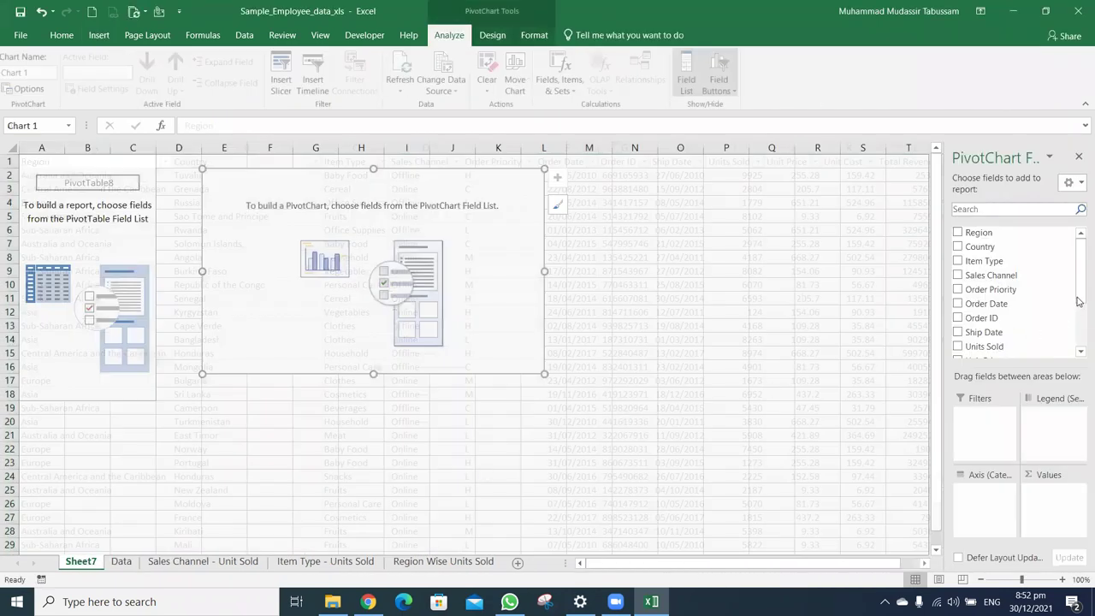
pyautogui.moveTo(1077, 264); pyautogui.dragTo(1077, 313)
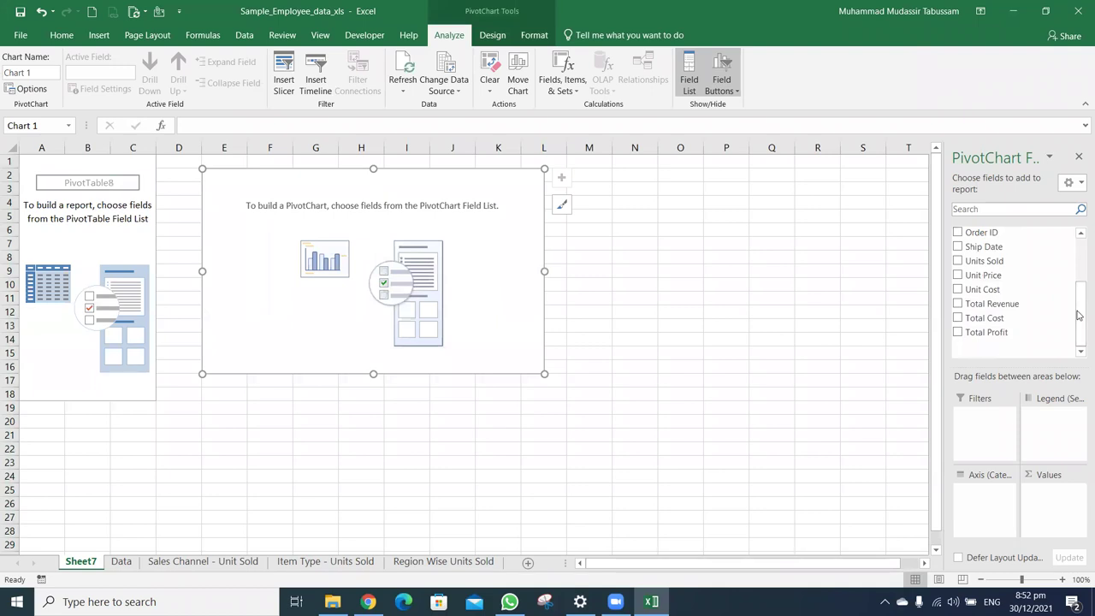
pyautogui.moveTo(1026, 304)
pyautogui.mouseDown()
pyautogui.moveTo(984, 504)
pyautogui.moveTo(1057, 496)
pyautogui.mouseUp()
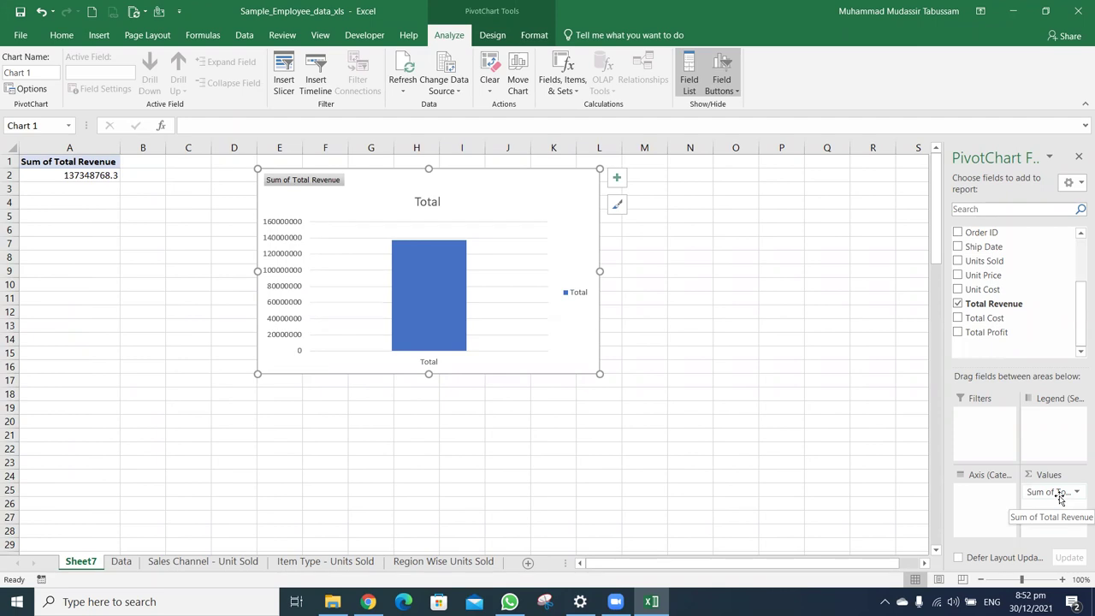
pyautogui.moveTo(984, 317); pyautogui.dragTo(1047, 510)
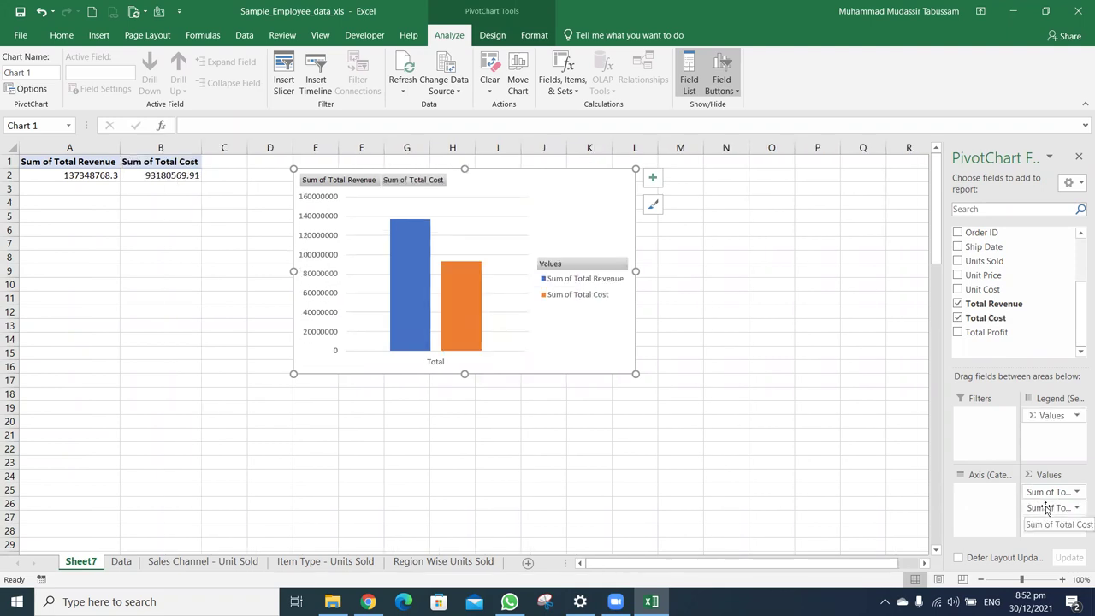
pyautogui.moveTo(985, 332); pyautogui.dragTo(1058, 524)
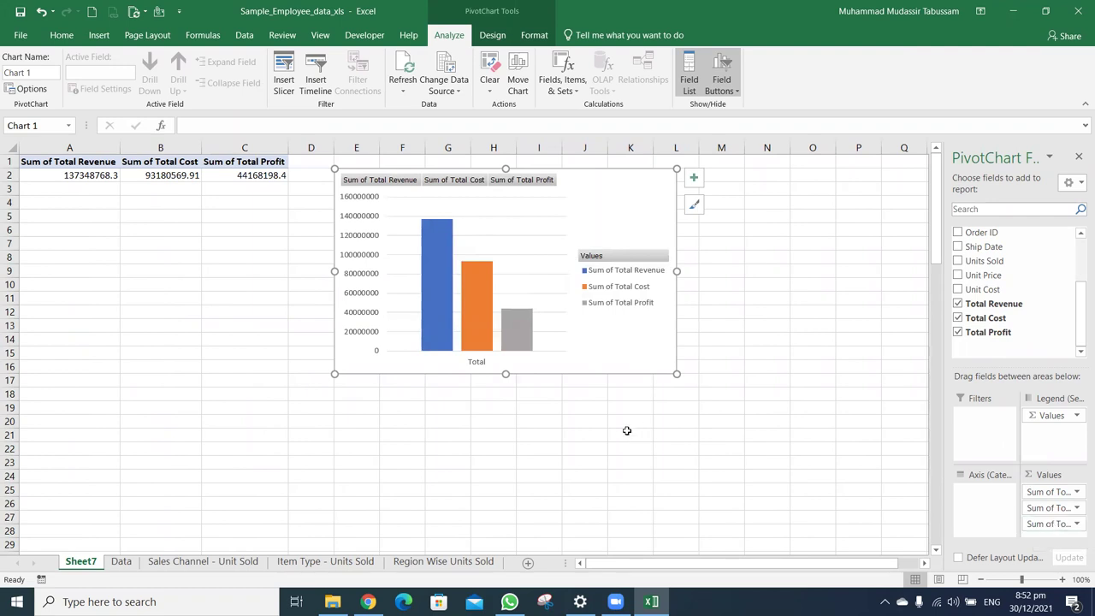
pyautogui.click(191, 561)
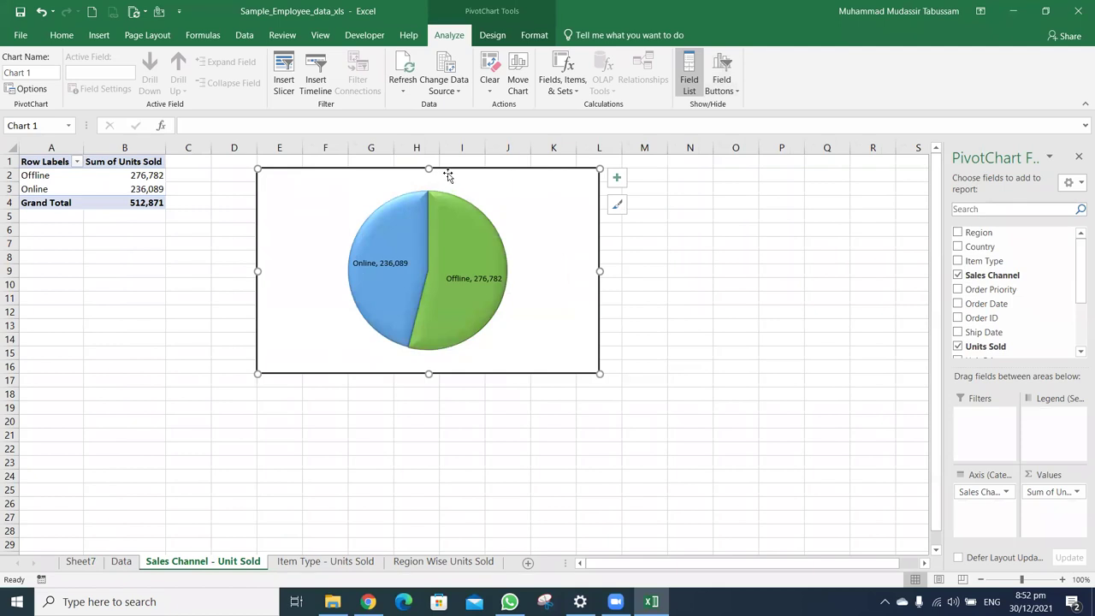
# Copy the Sales Channel pie chart and paste its formatting onto the Sheet7 revenue chart
pyautogui.rightClick(451, 169)
pyautogui.click(485, 217)
pyautogui.click(80, 561)
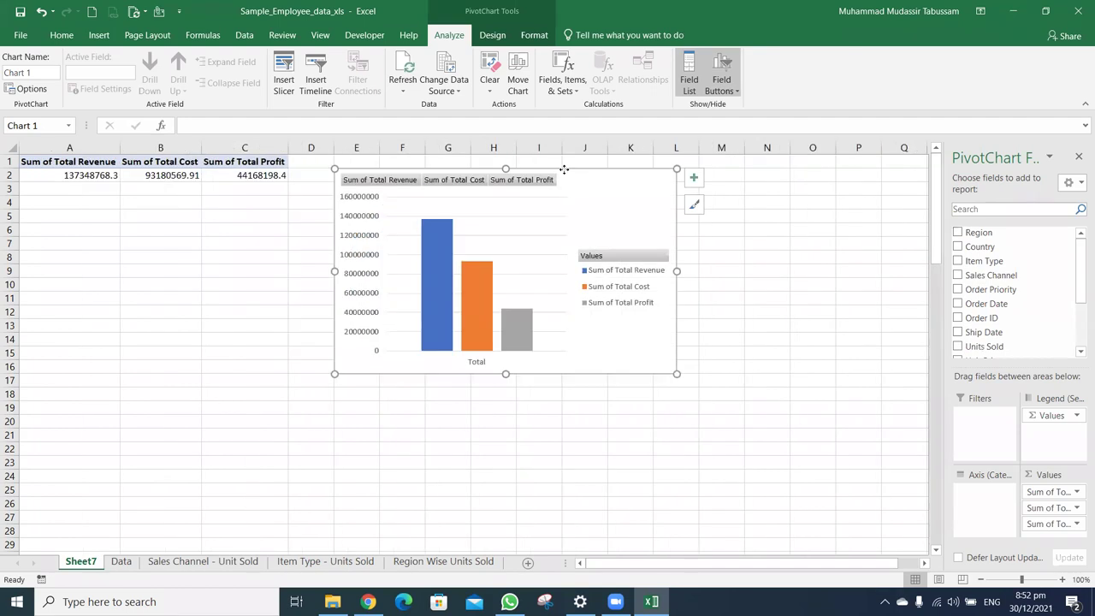
pyautogui.rightClick(563, 169)
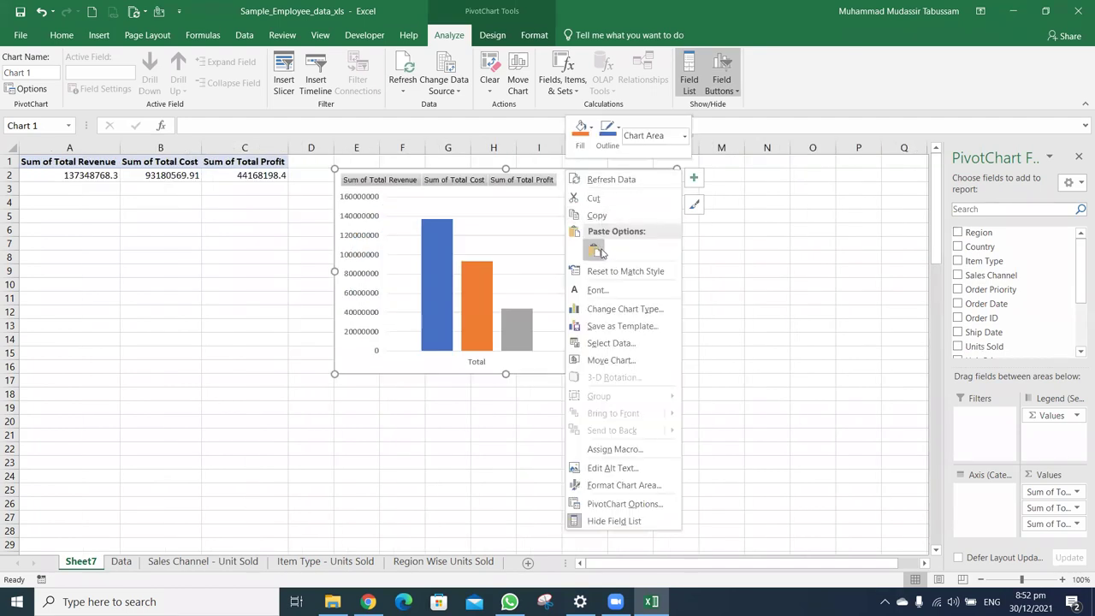
pyautogui.click(596, 249)
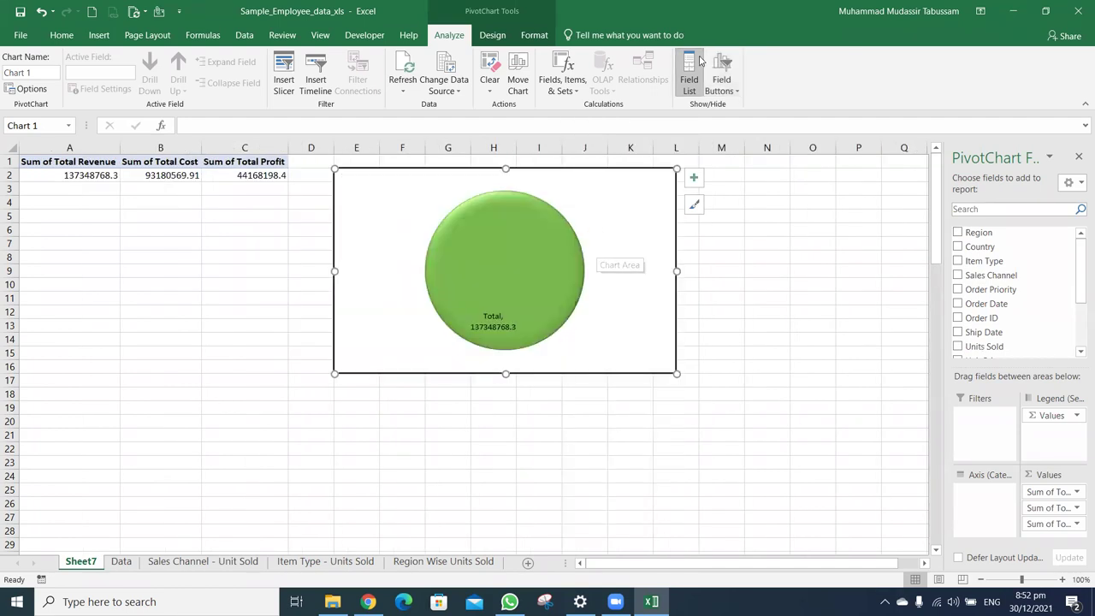
# Change the Sheet7 chart to a Clustered Bar chart after previewing column, line and pie types
pyautogui.click(530, 37)
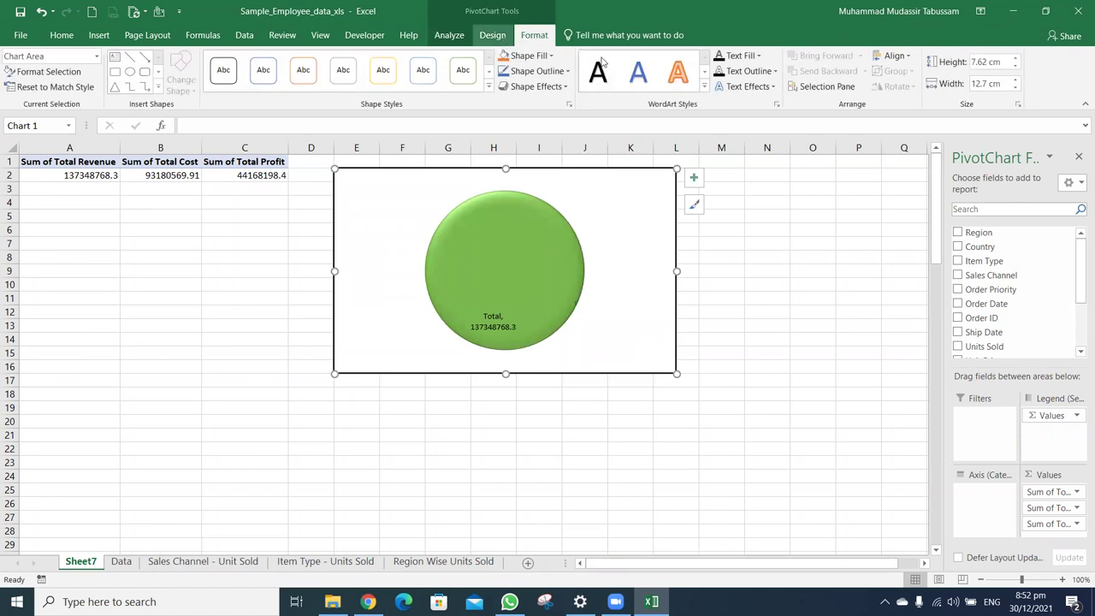
pyautogui.click(504, 38)
pyautogui.click(739, 77)
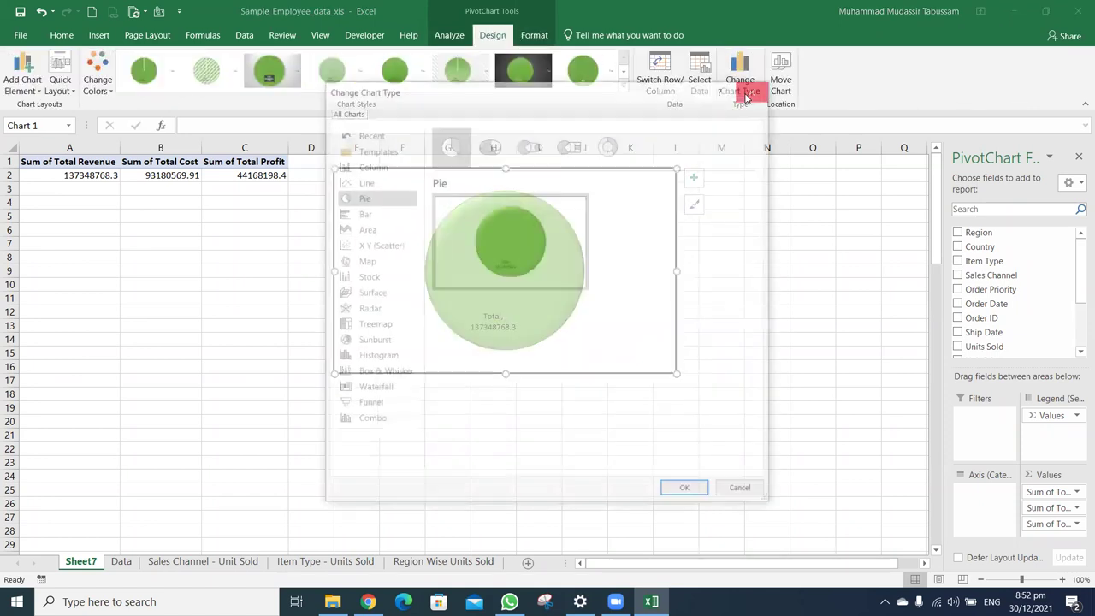
pyautogui.click(371, 171)
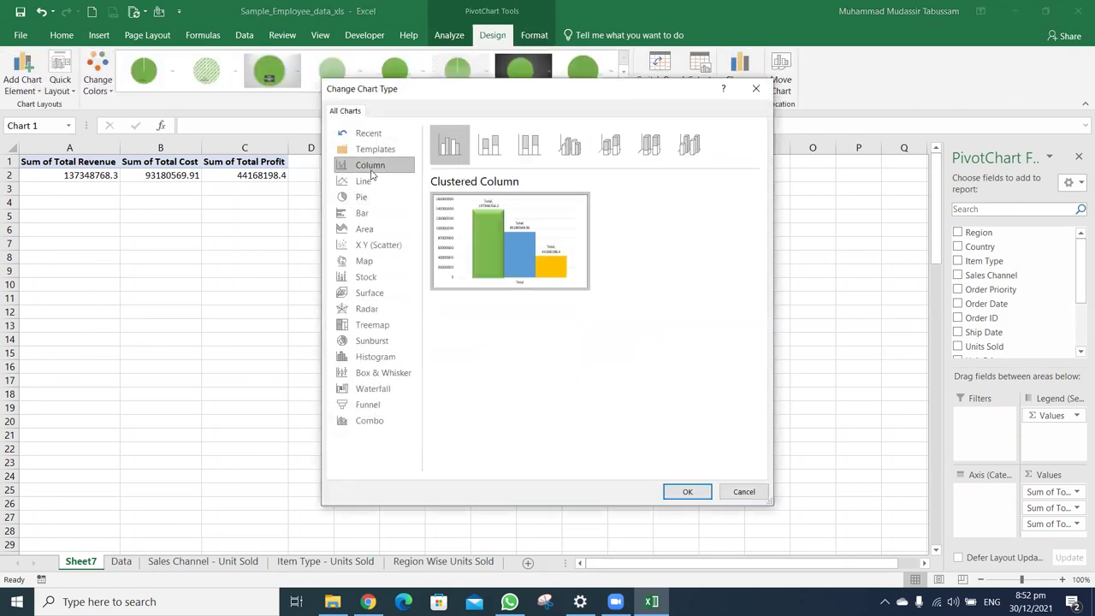
pyautogui.click(373, 184)
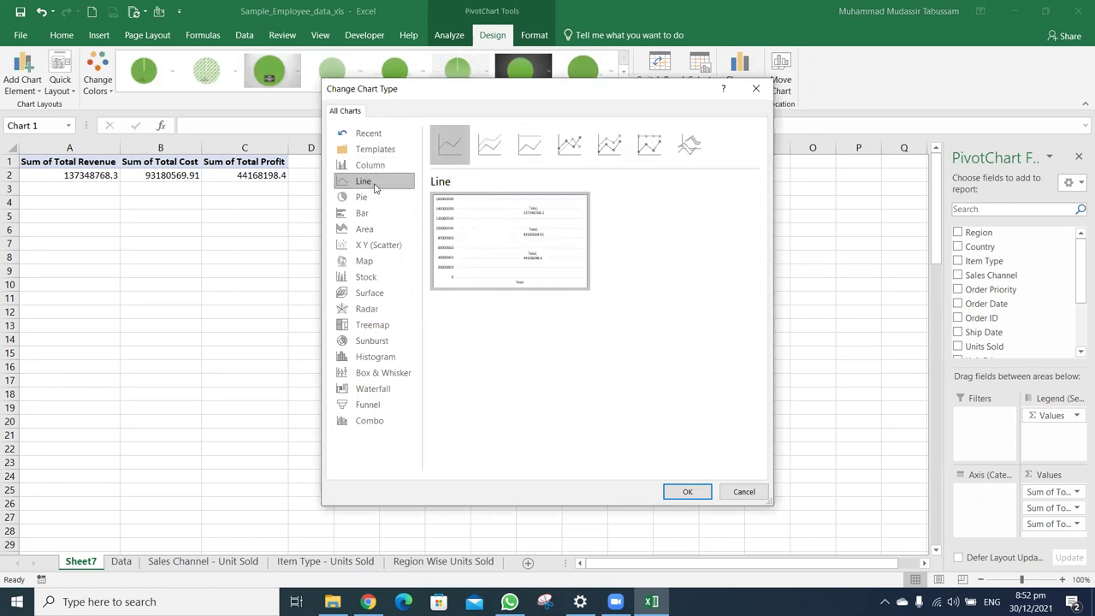
pyautogui.click(572, 141)
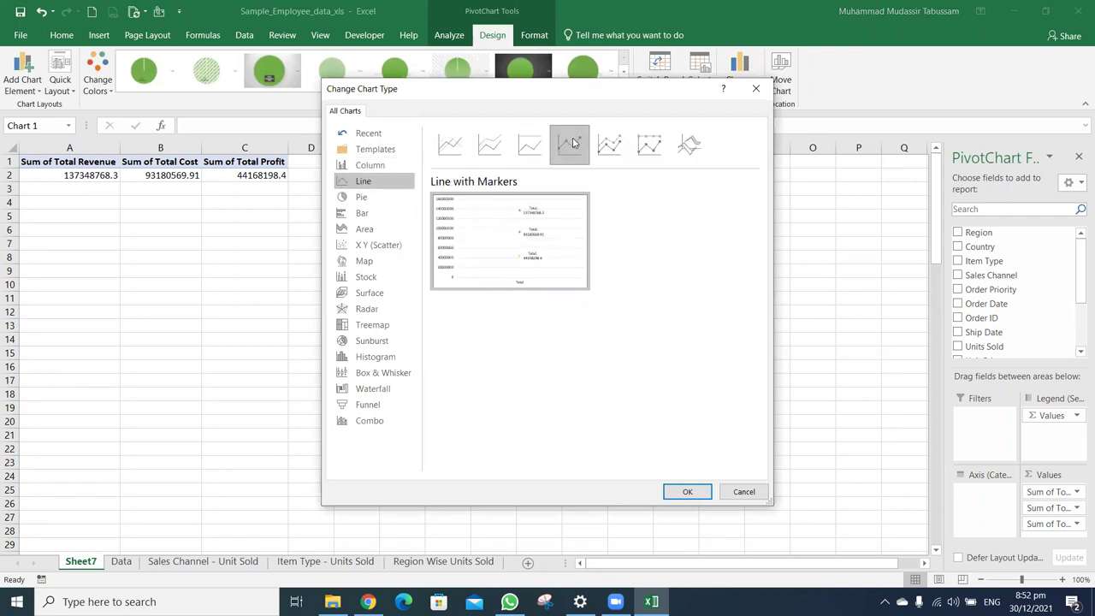
pyautogui.click(376, 212)
pyautogui.click(376, 201)
pyautogui.click(376, 212)
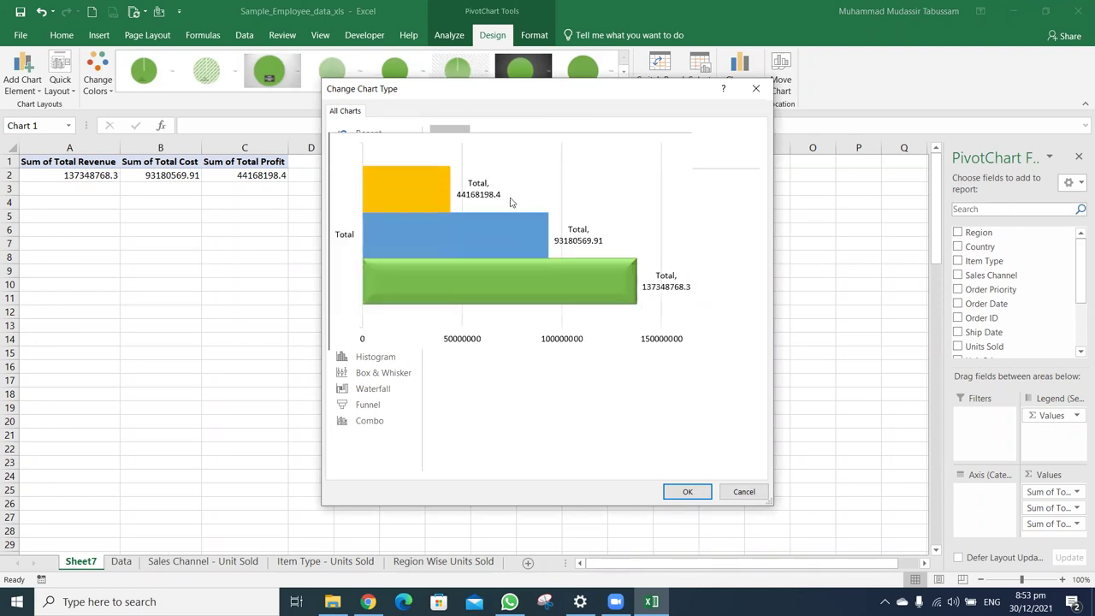
pyautogui.click(689, 491)
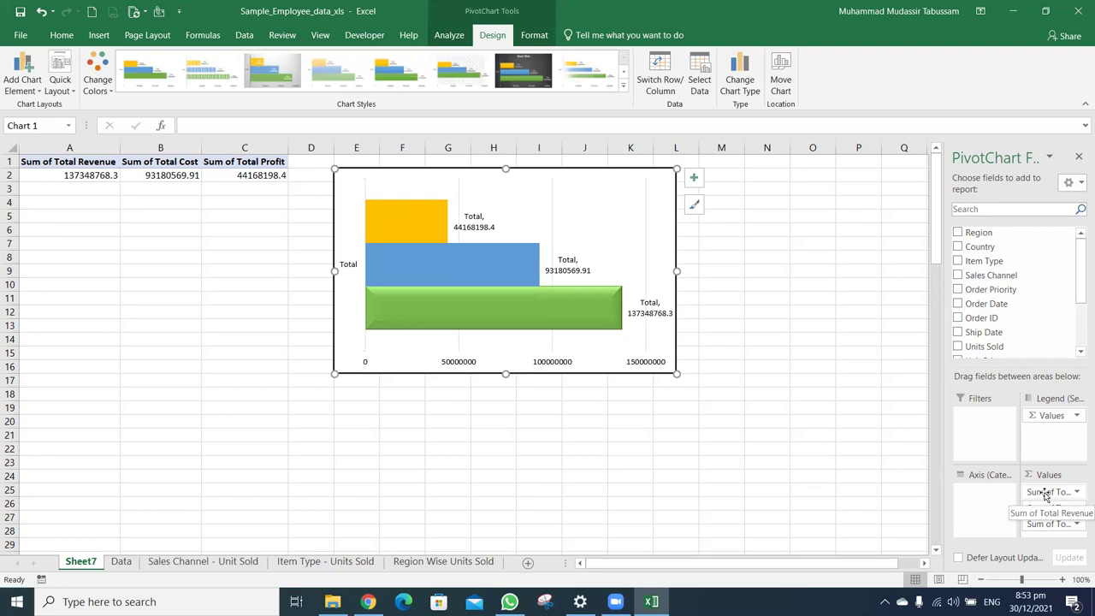
pyautogui.click(740, 84)
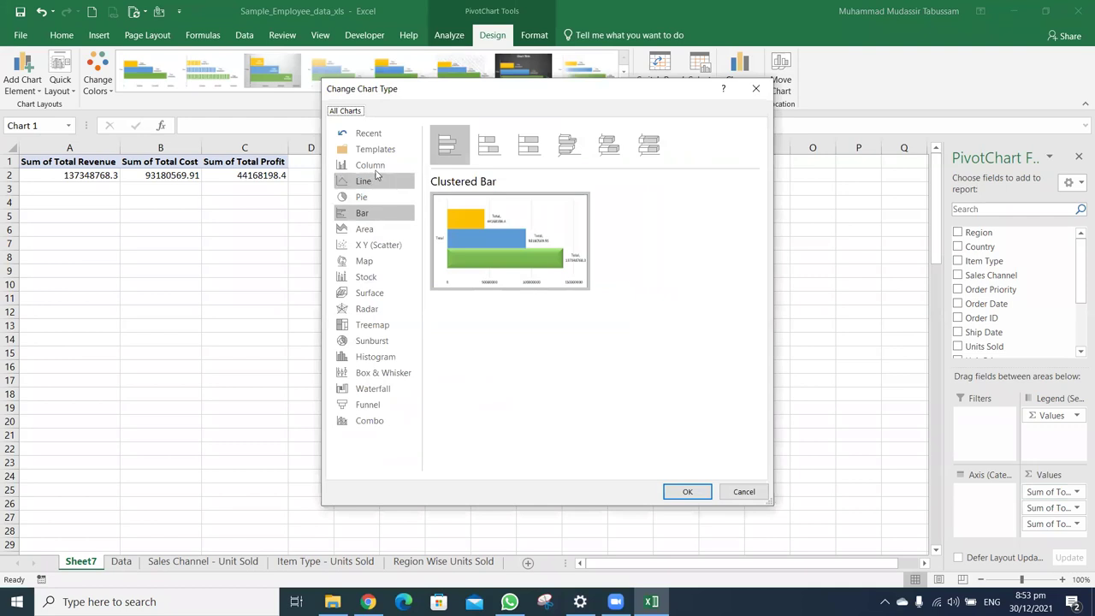
pyautogui.click(375, 168)
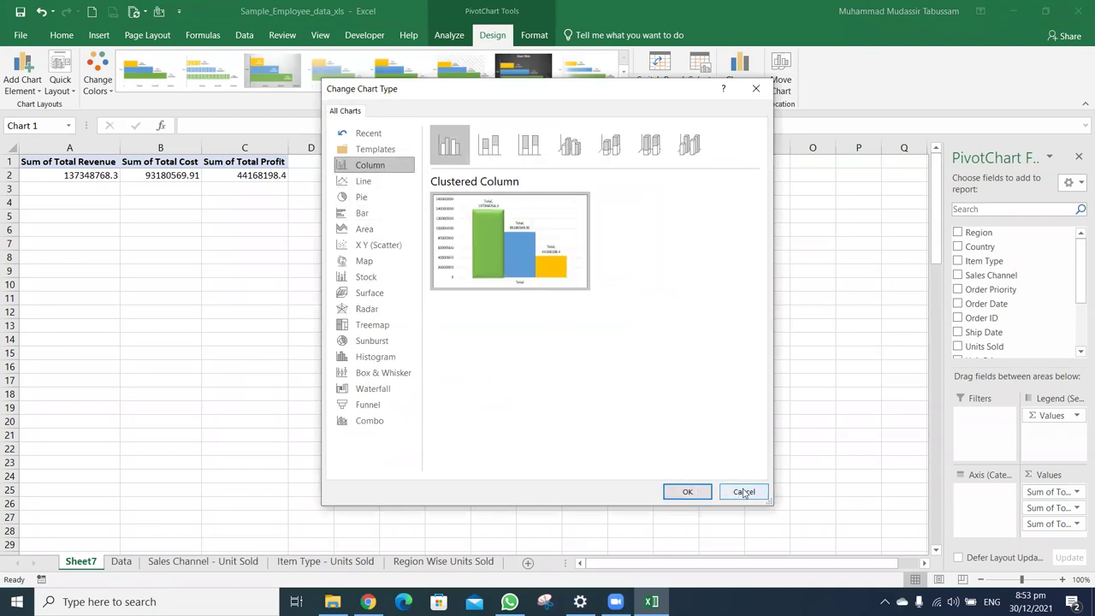
pyautogui.click(743, 492)
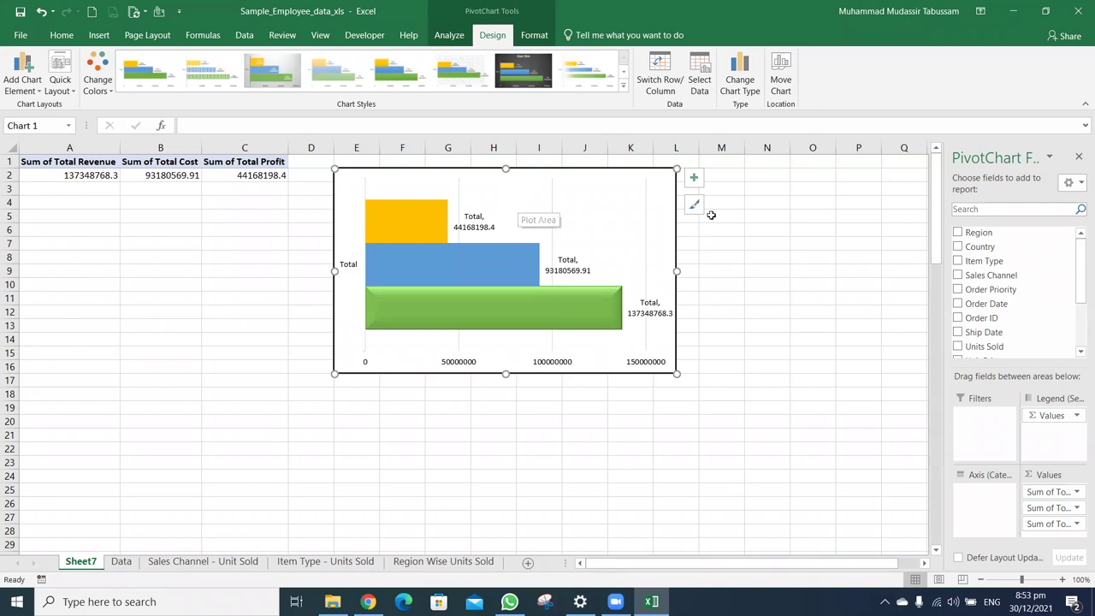
# Turn on data labels, remove gridlines, delete the Total category axis and add a legend
pyautogui.click(694, 177)
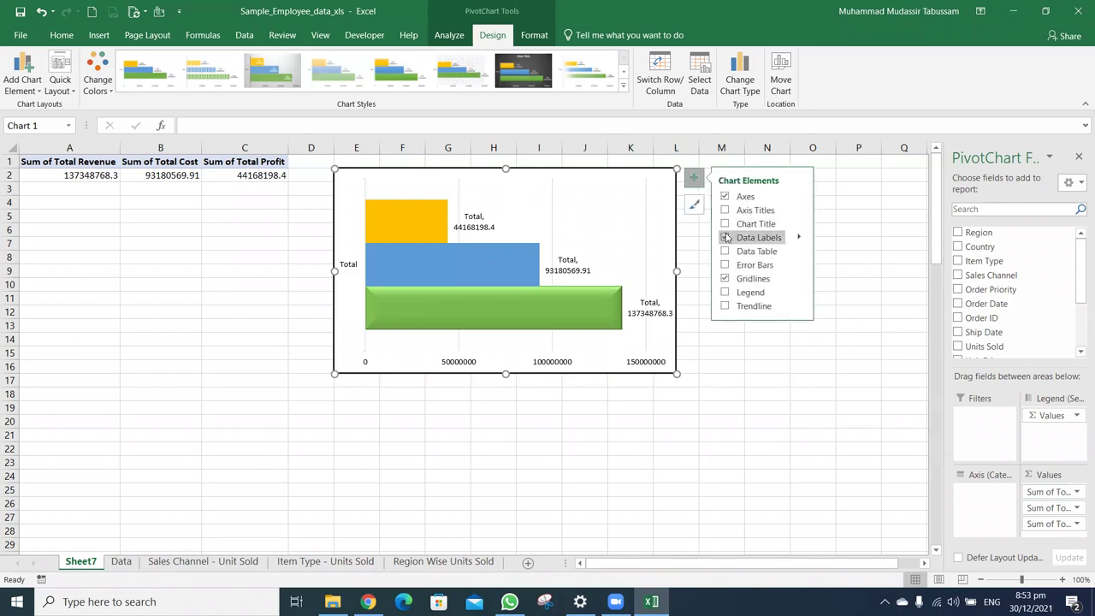
pyautogui.click(725, 237)
pyautogui.click(724, 278)
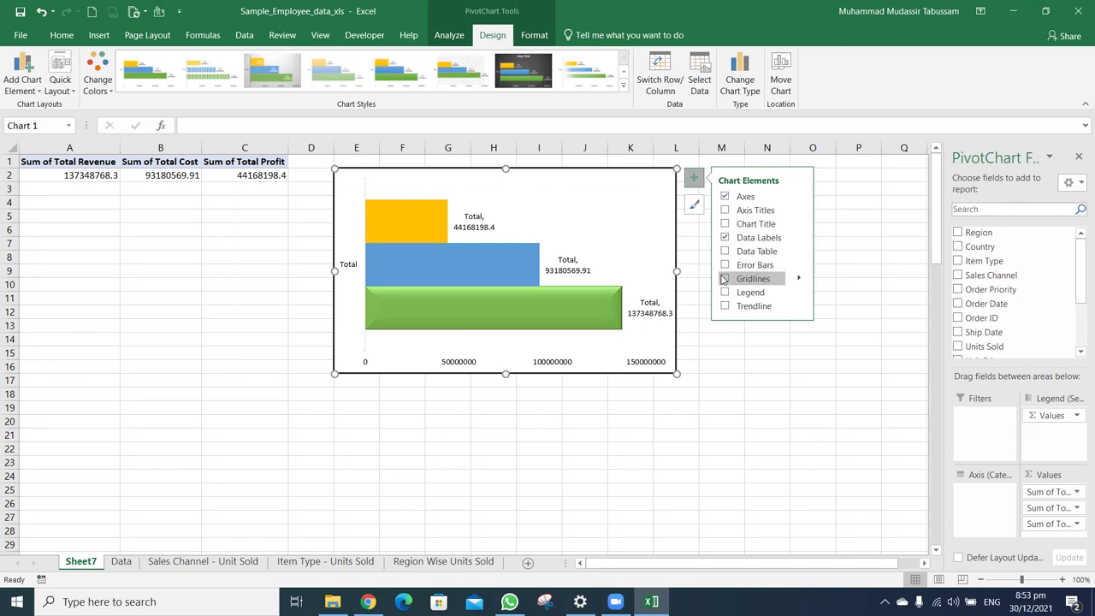
pyautogui.click(344, 272)
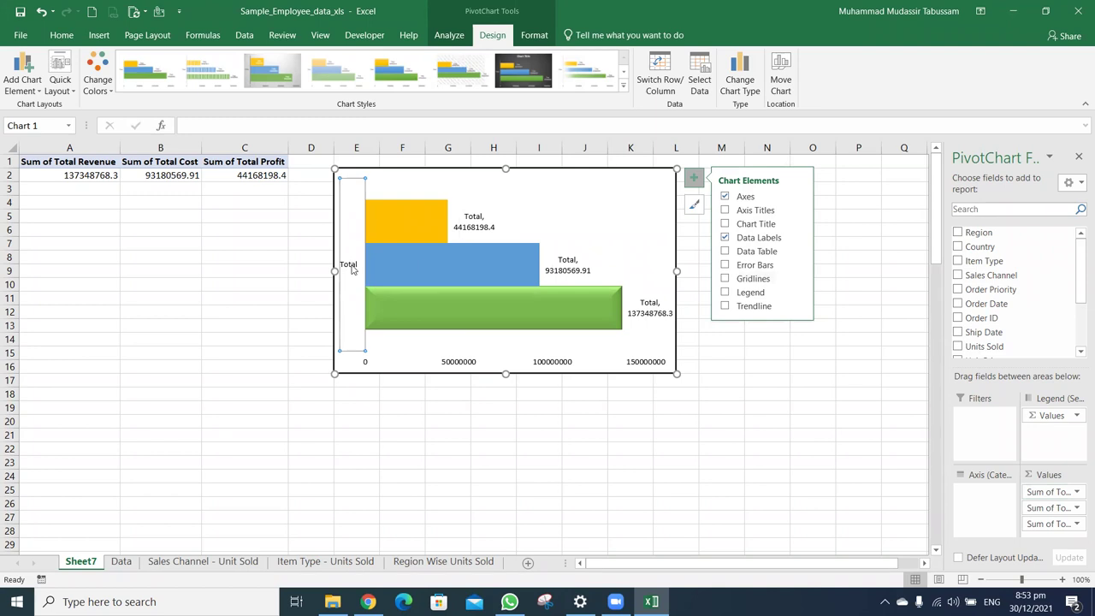
pyautogui.press('Delete')
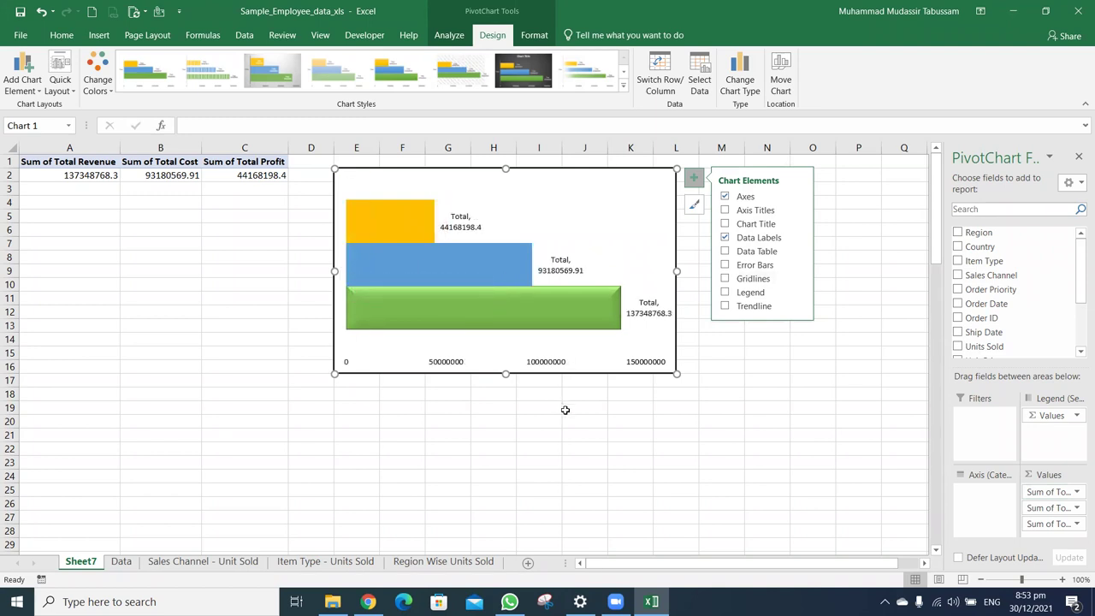
pyautogui.click(724, 293)
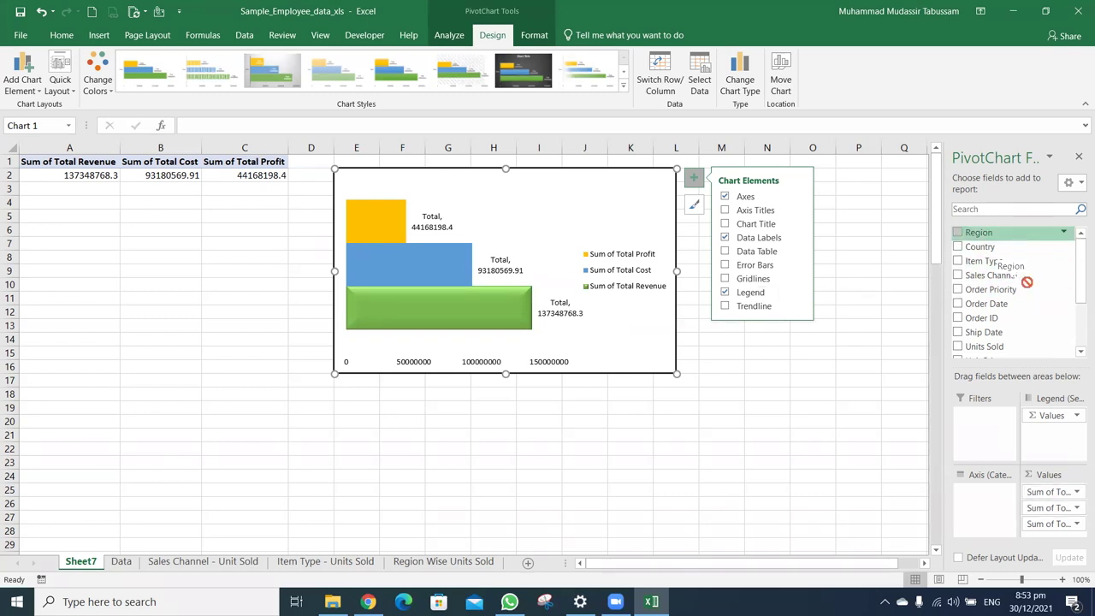
# Try breaking the bar chart down by Region, then take Region back out
pyautogui.moveTo(1012, 241); pyautogui.dragTo(980, 505)
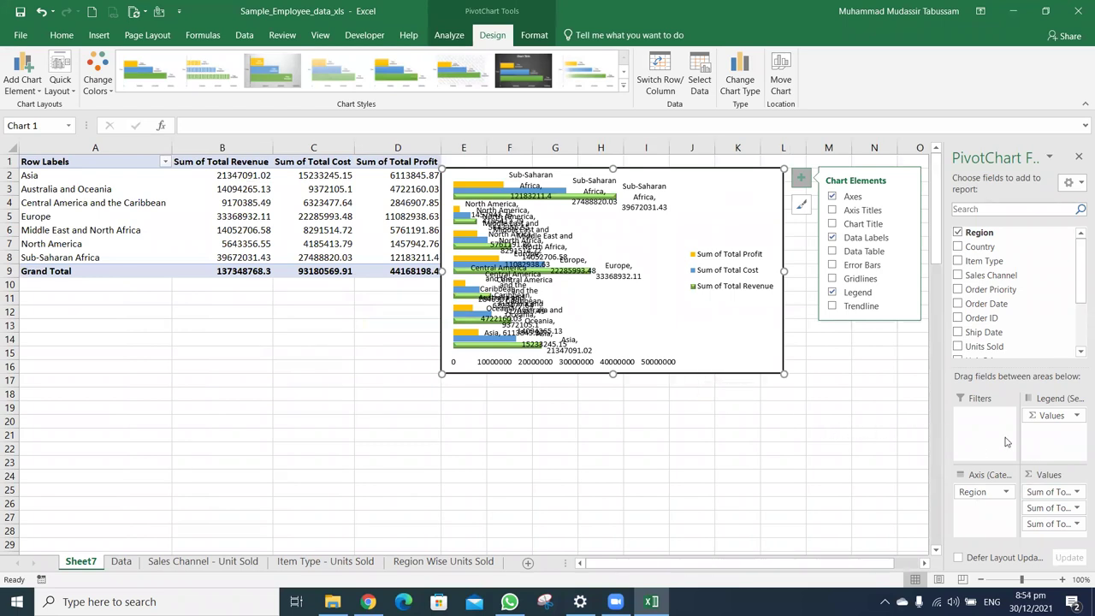
pyautogui.moveTo(1079, 278); pyautogui.dragTo(1078, 320)
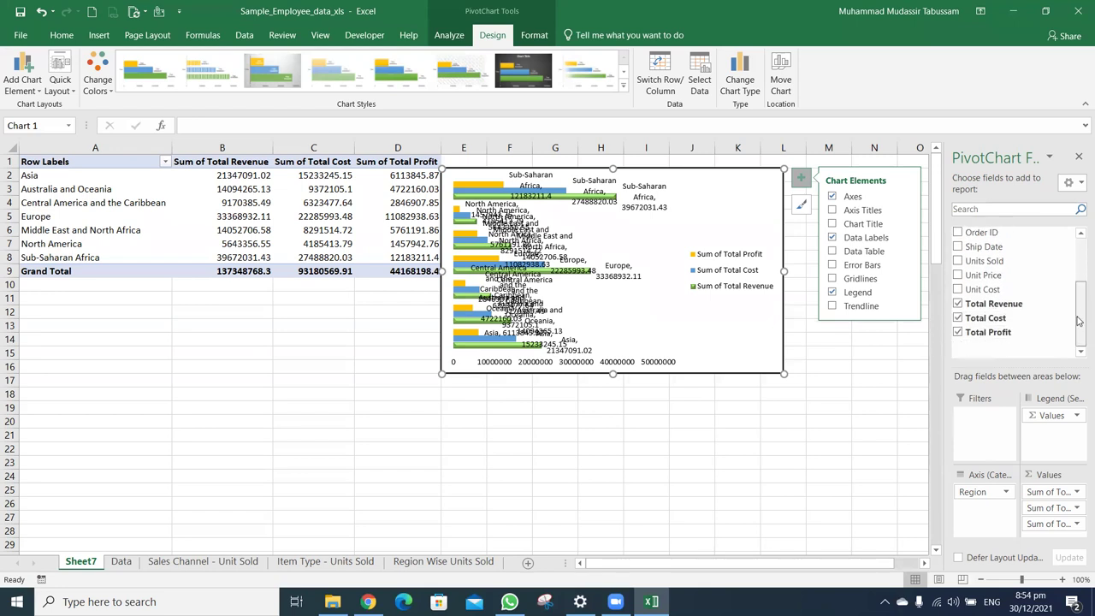
pyautogui.moveTo(972, 492); pyautogui.dragTo(794, 438)
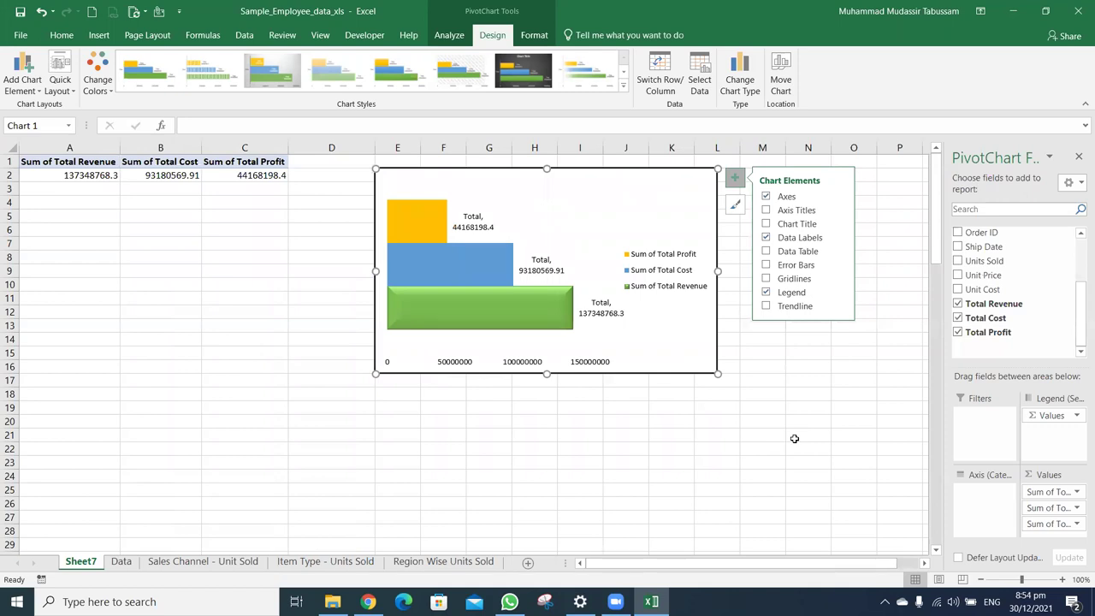
pyautogui.moveTo(469, 316)
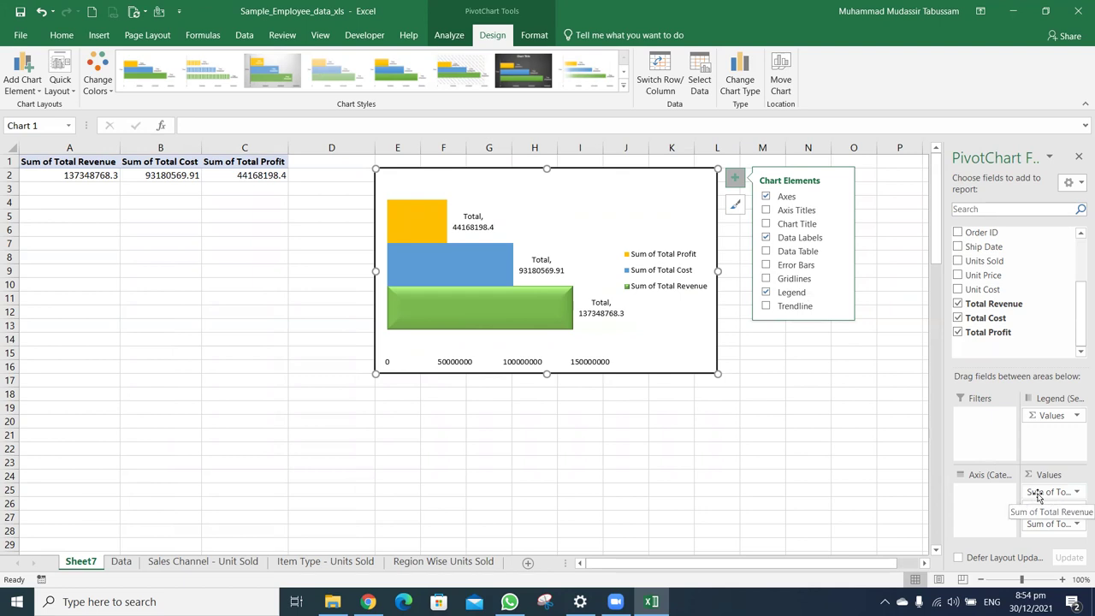
# Select the three Sum of Total value headers in Sheet7's pivot table
pyautogui.click(71, 155)
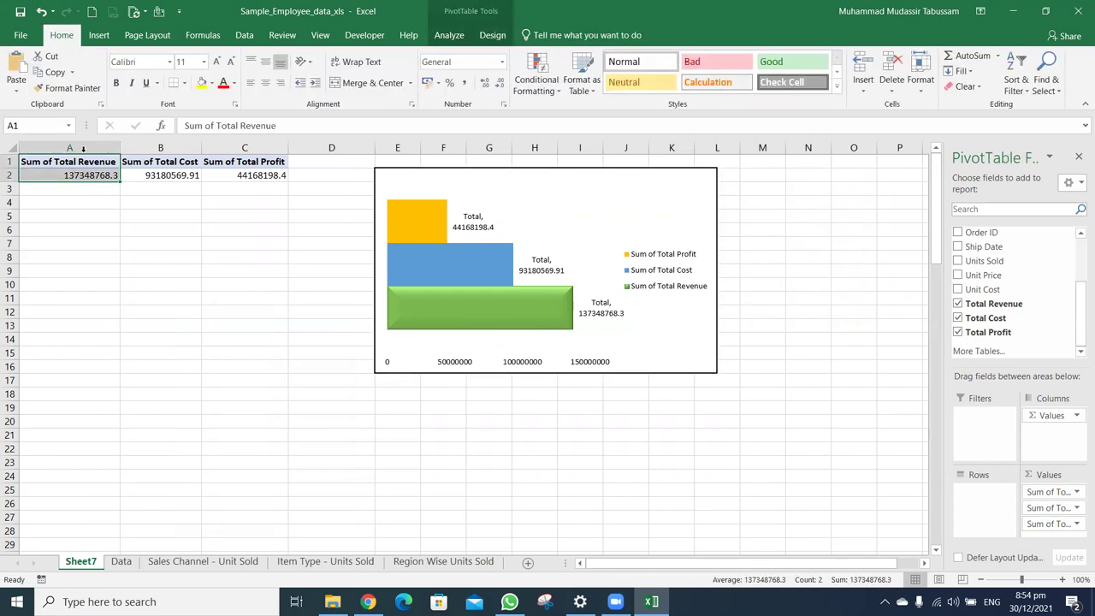
pyautogui.click(89, 200)
pyautogui.click(92, 162)
pyautogui.click(92, 161)
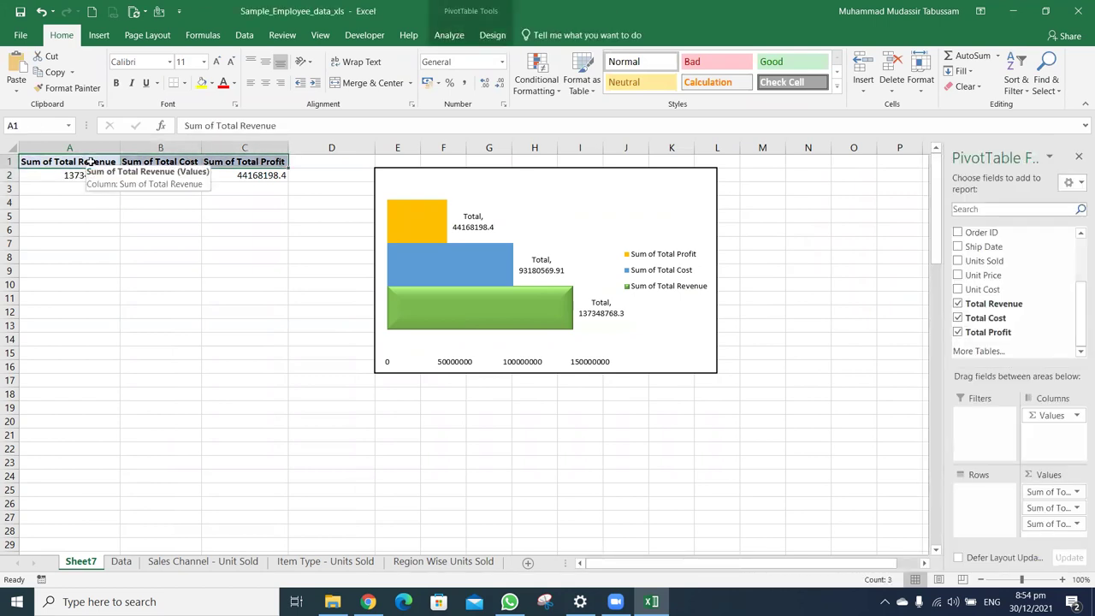
pyautogui.rightClick(92, 161)
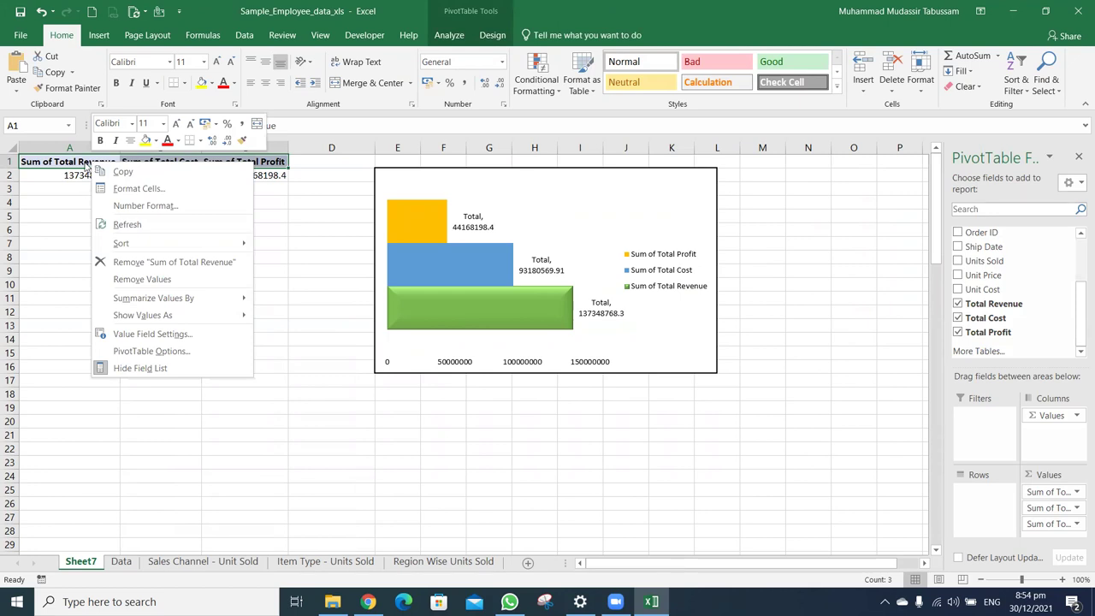
pyautogui.press('Escape')
# Replace 'sum of Total ' with nothing using Find and Replace (Ctrl+H) on all three headers
pyautogui.hotkey('ctrl', 'h')
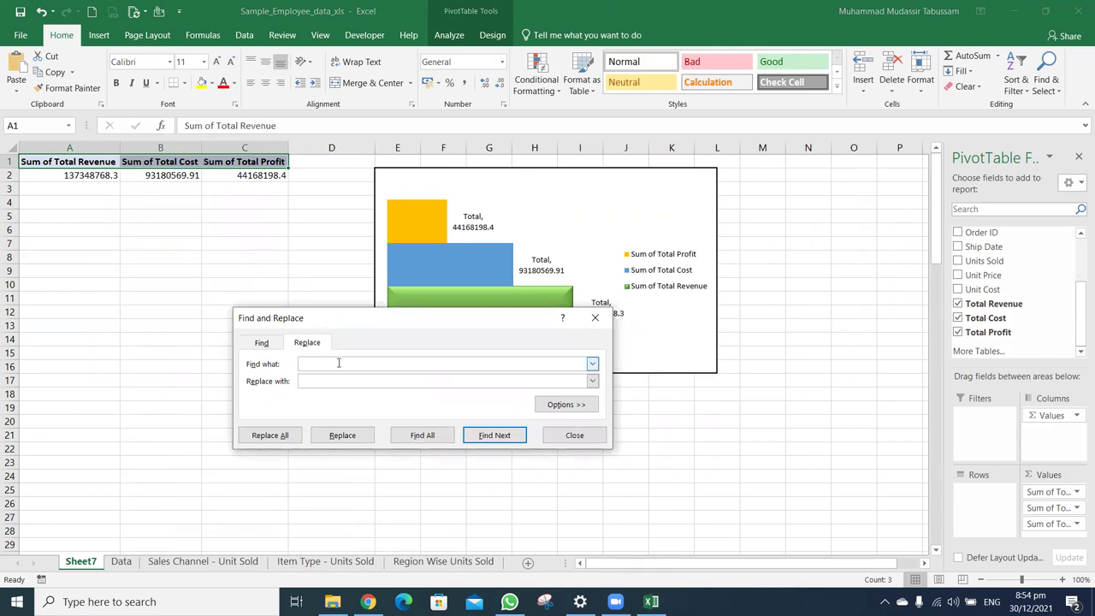
pyautogui.write('sum of Total')
pyautogui.click(326, 383)
pyautogui.click(289, 435)
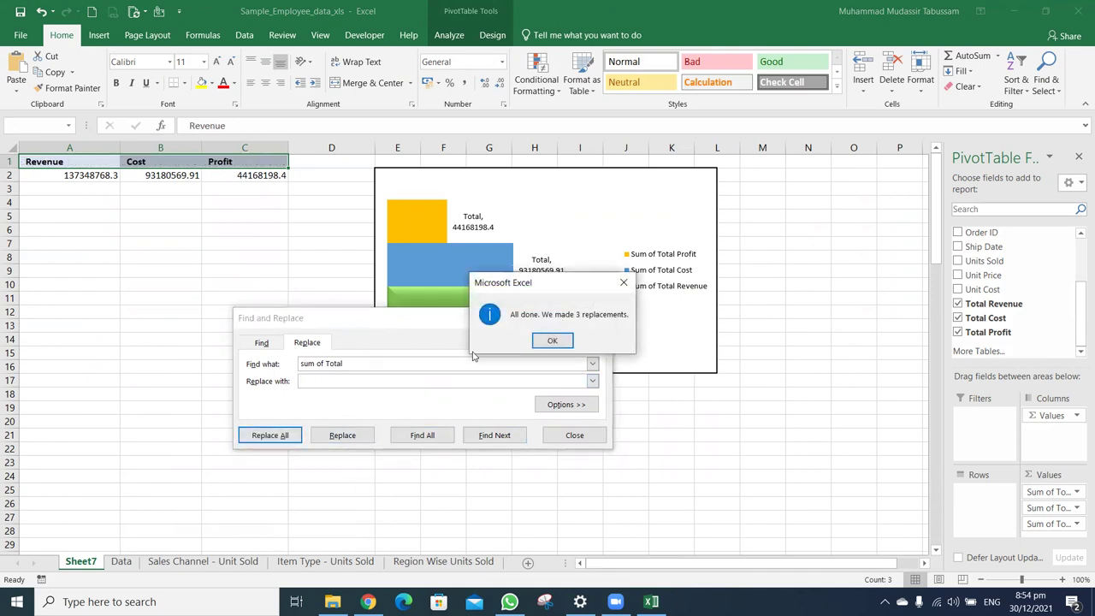
pyautogui.click(551, 341)
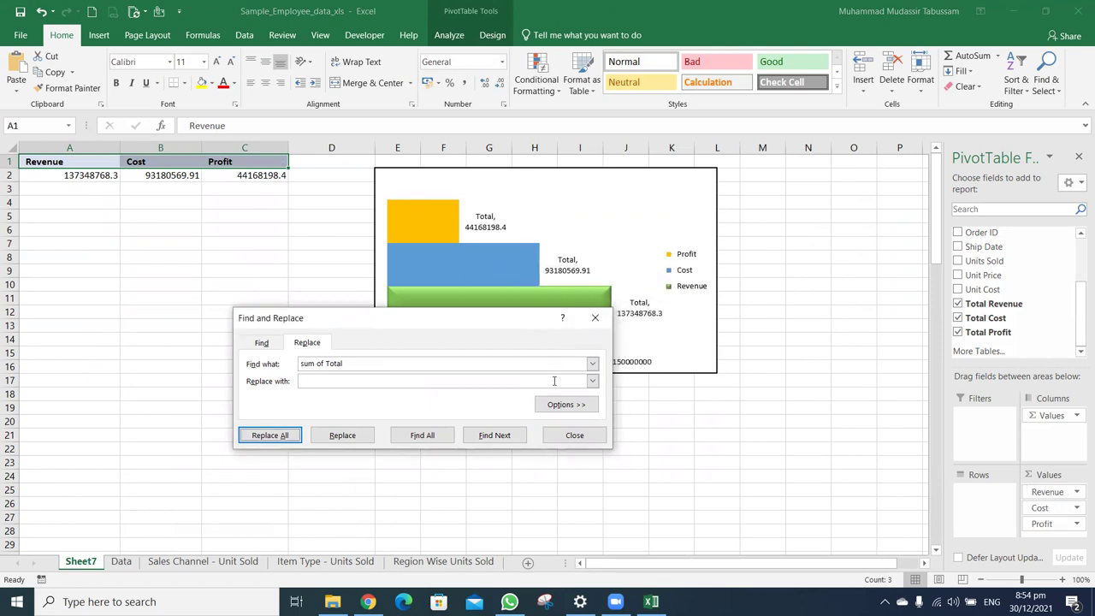
pyautogui.click(574, 435)
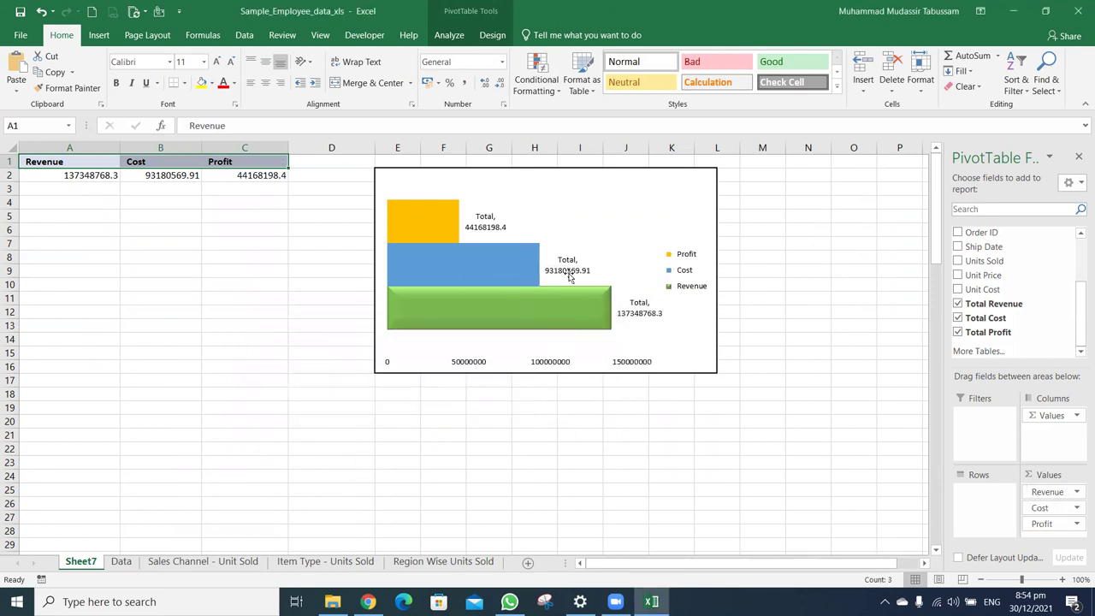
# Refresh the pivot table so its columns fit the shorter headers
pyautogui.rightClick(592, 209)
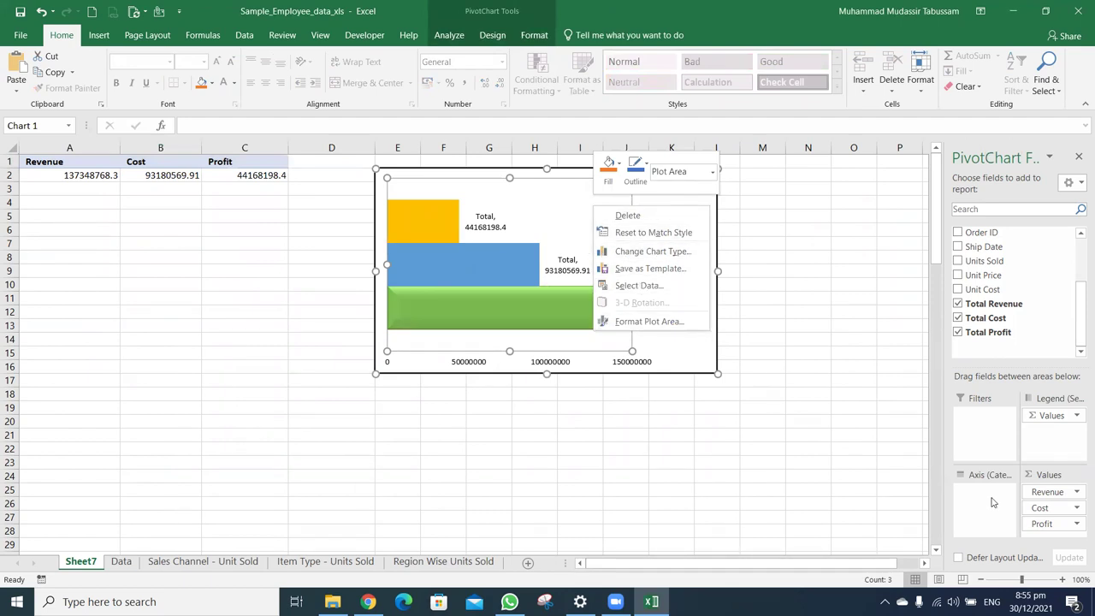
pyautogui.press('Escape')
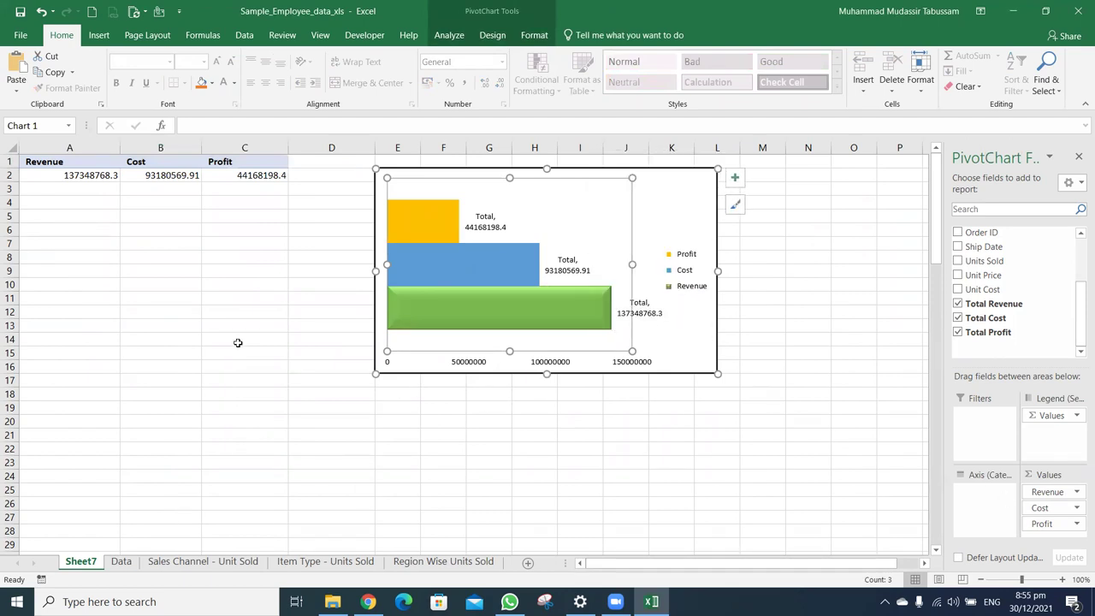
pyautogui.rightClick(186, 174)
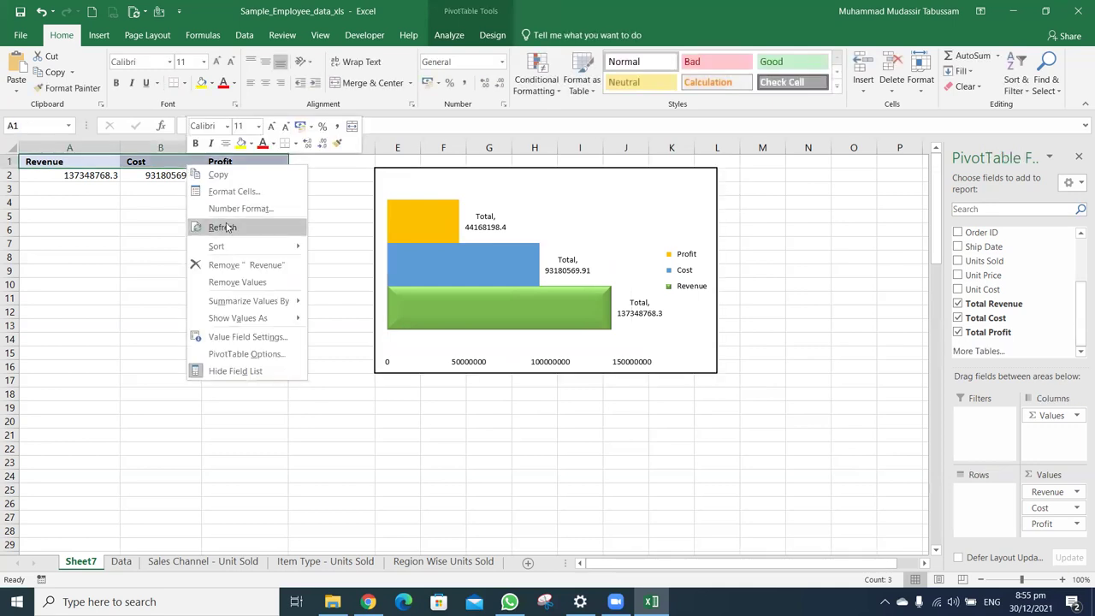
pyautogui.click(225, 224)
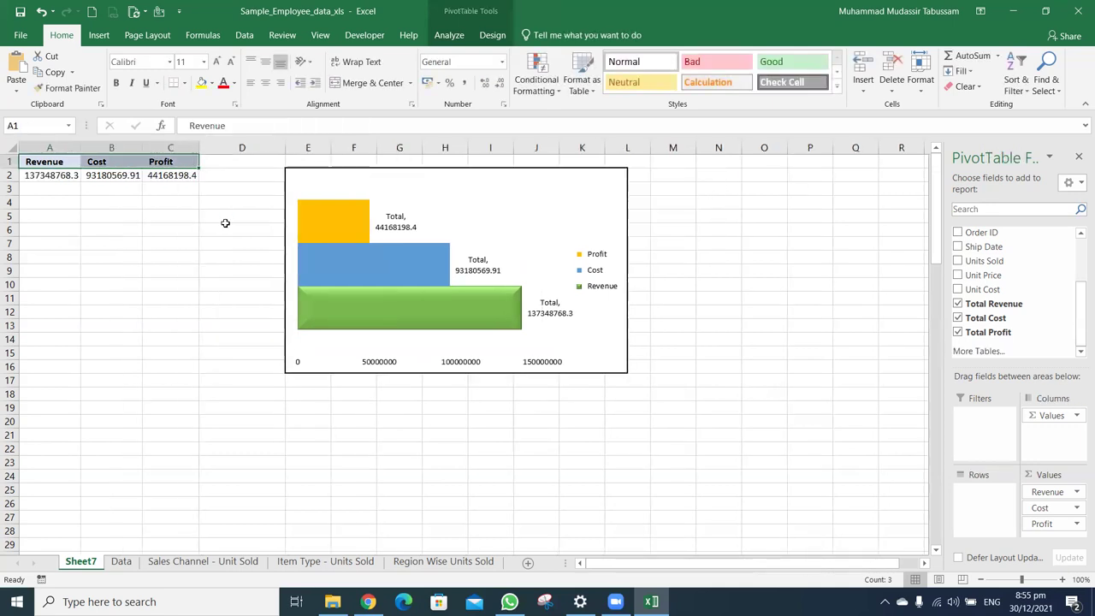
# Toggle the chart legend off and back on so it stays displayed
pyautogui.click(501, 259)
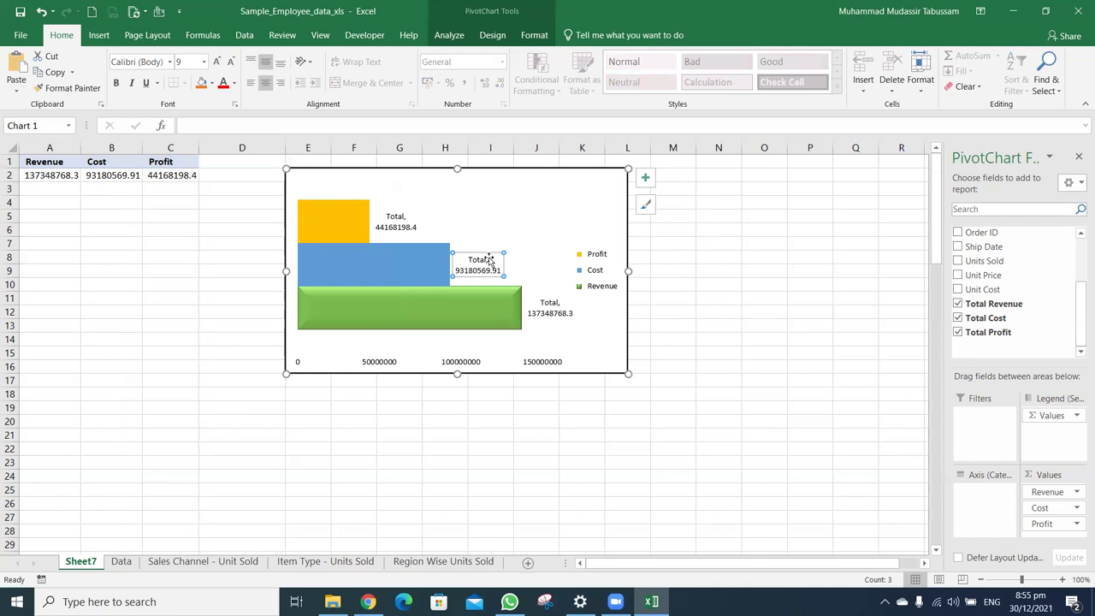
pyautogui.click(645, 177)
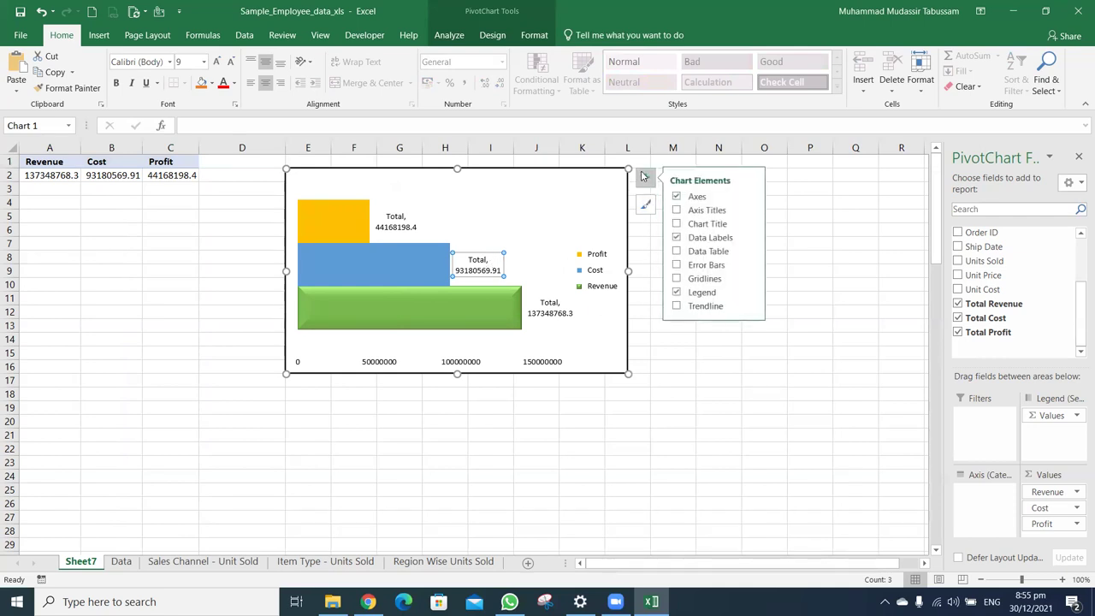
pyautogui.click(676, 293)
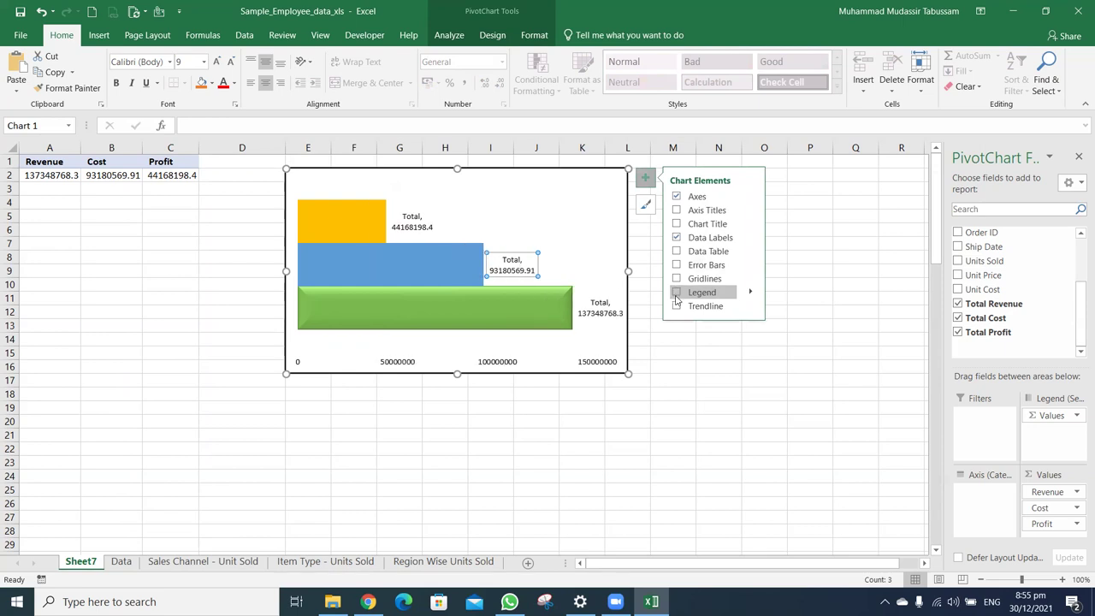
pyautogui.click(676, 298)
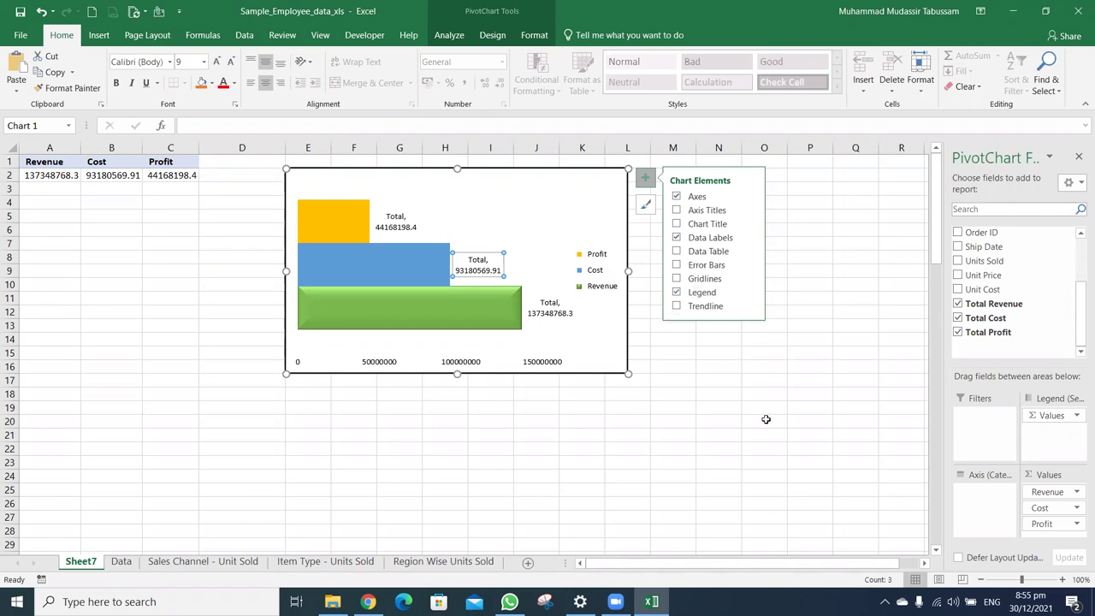
pyautogui.click(733, 416)
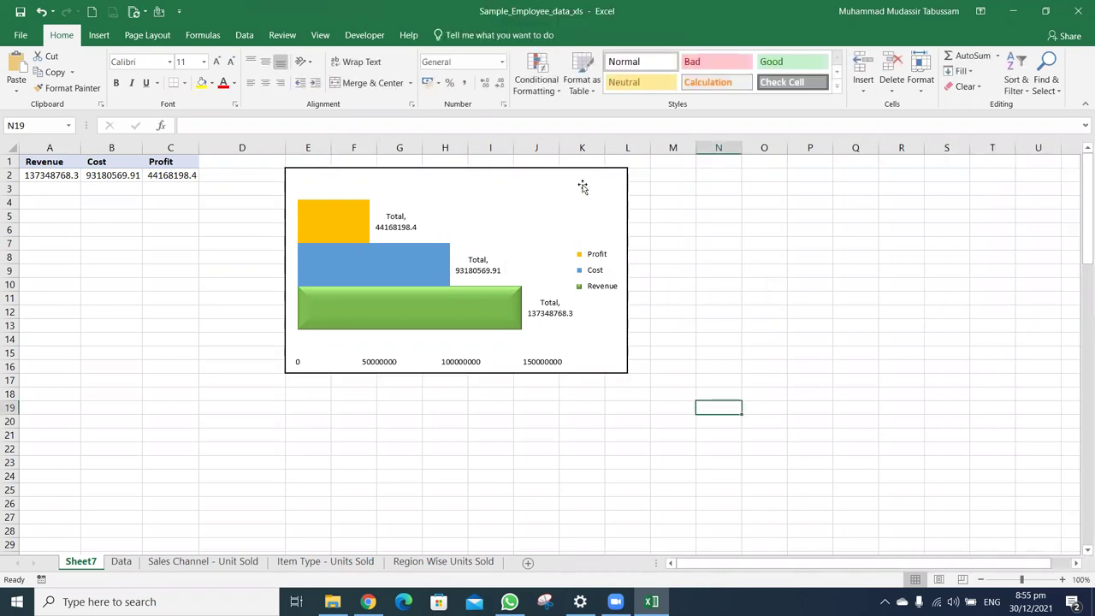
# Switch the PivotChart's rows and columns so Revenue, Cost and Profit become three separate bars
pyautogui.click(582, 175)
pyautogui.click(492, 35)
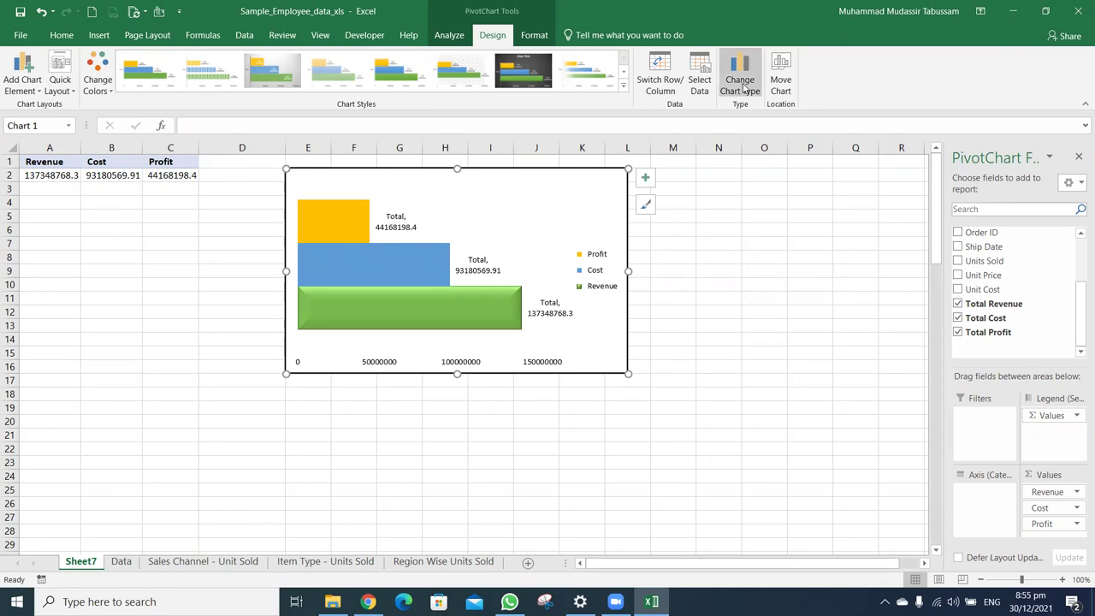
pyautogui.click(661, 70)
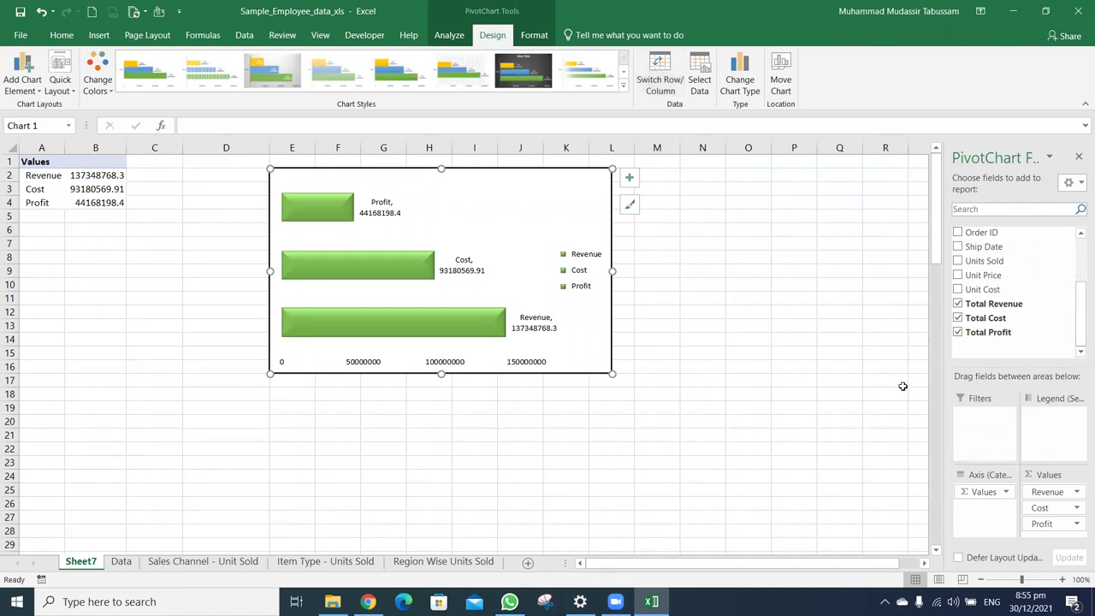
# Give the Revenue value field a Number format with 1000 separator and 0 decimals
pyautogui.click(1052, 494)
pyautogui.click(975, 476)
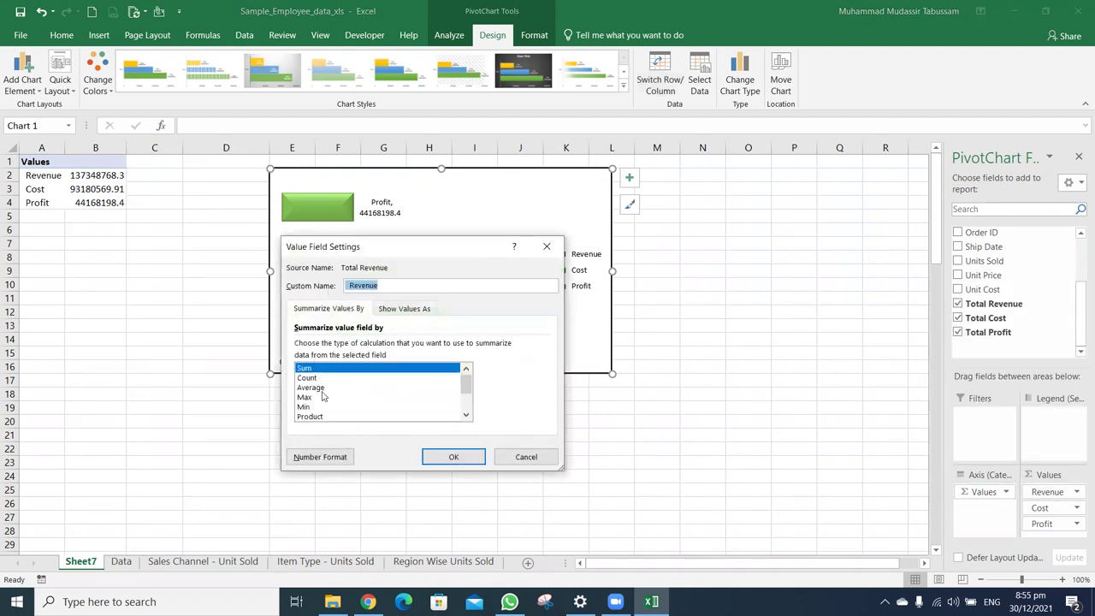
pyautogui.click(316, 458)
pyautogui.click(262, 258)
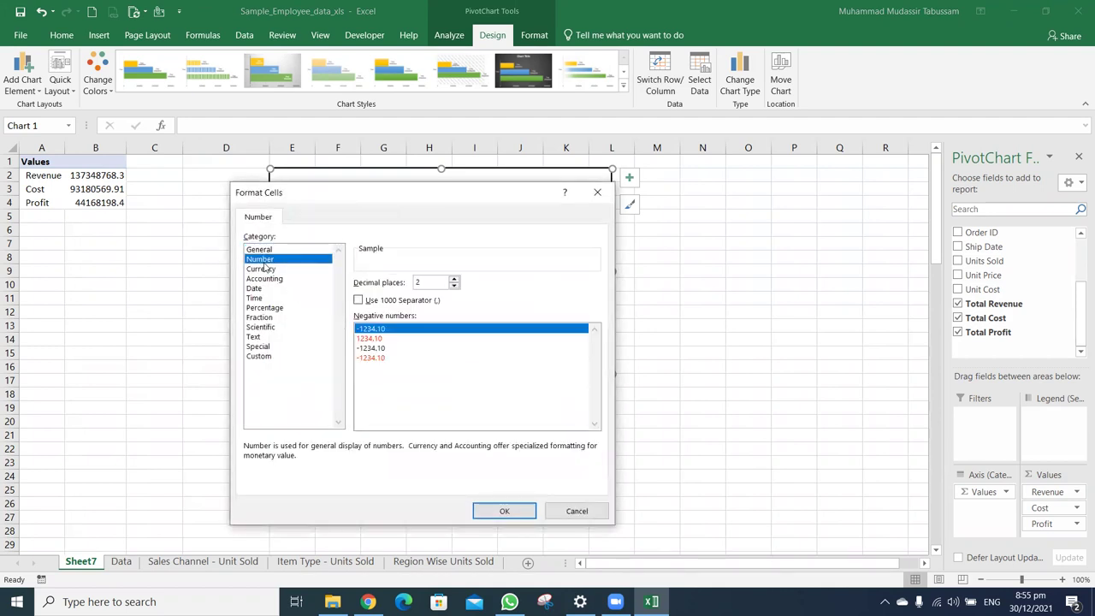
pyautogui.click(389, 299)
pyautogui.click(453, 288)
pyautogui.click(504, 511)
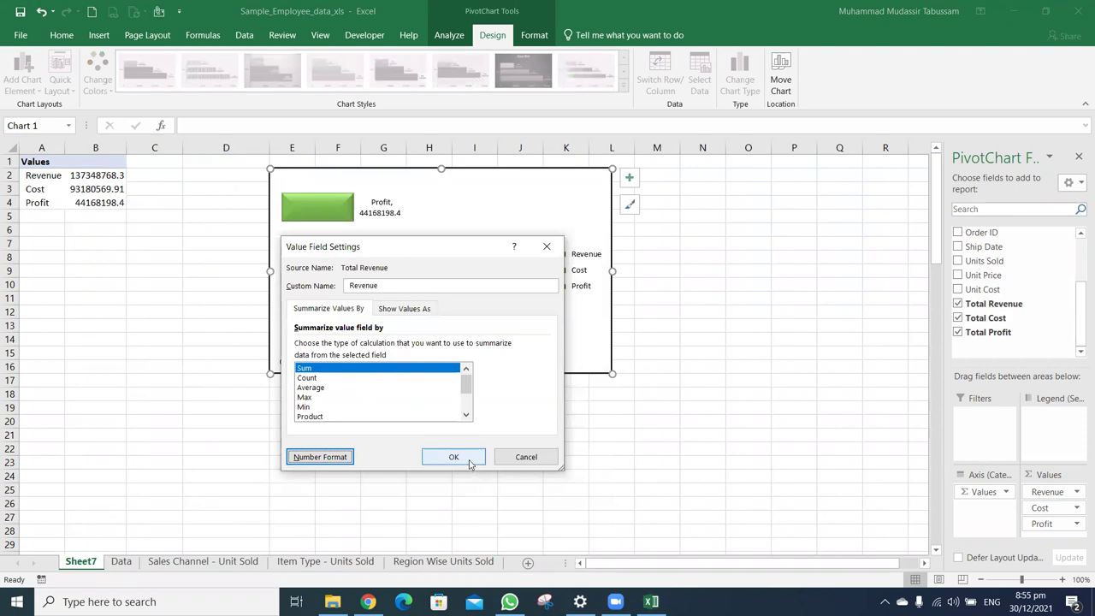
pyautogui.click(469, 462)
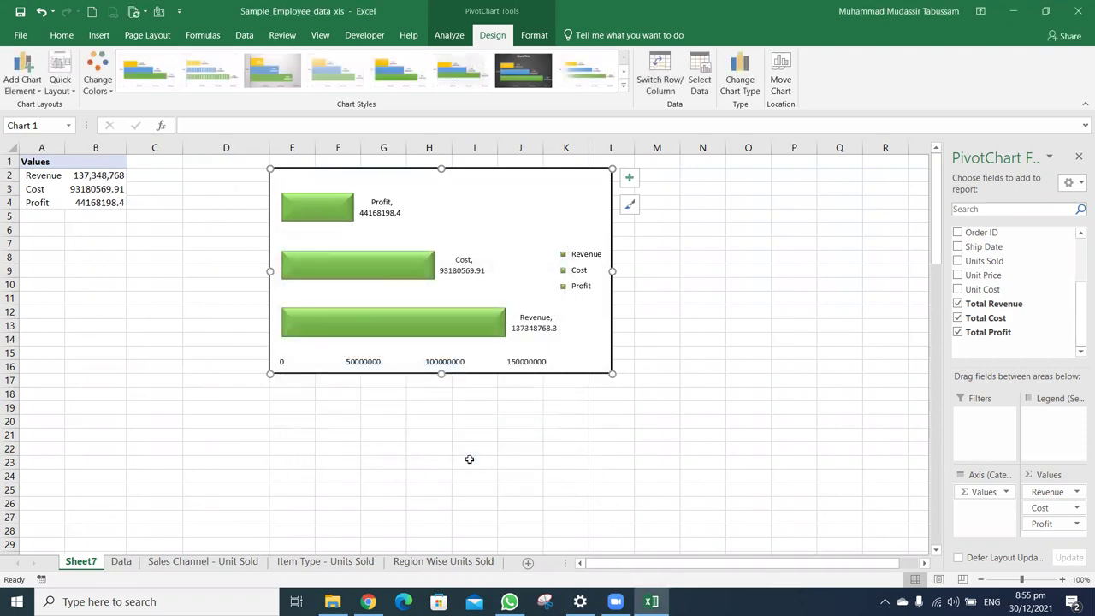
# Apply Comma Style with no decimals to cells B2:B4
pyautogui.click(111, 180)
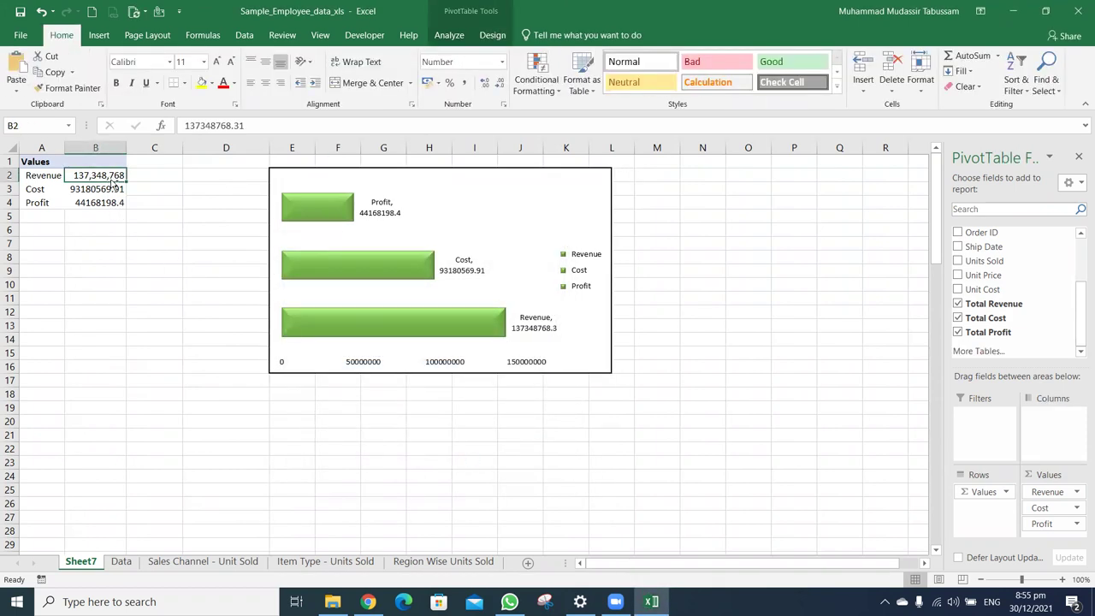
pyautogui.hotkey('shift', 'Down')
pyautogui.hotkey('shift', 'Down')
pyautogui.hotkey('ctrl', 'shift', '1')
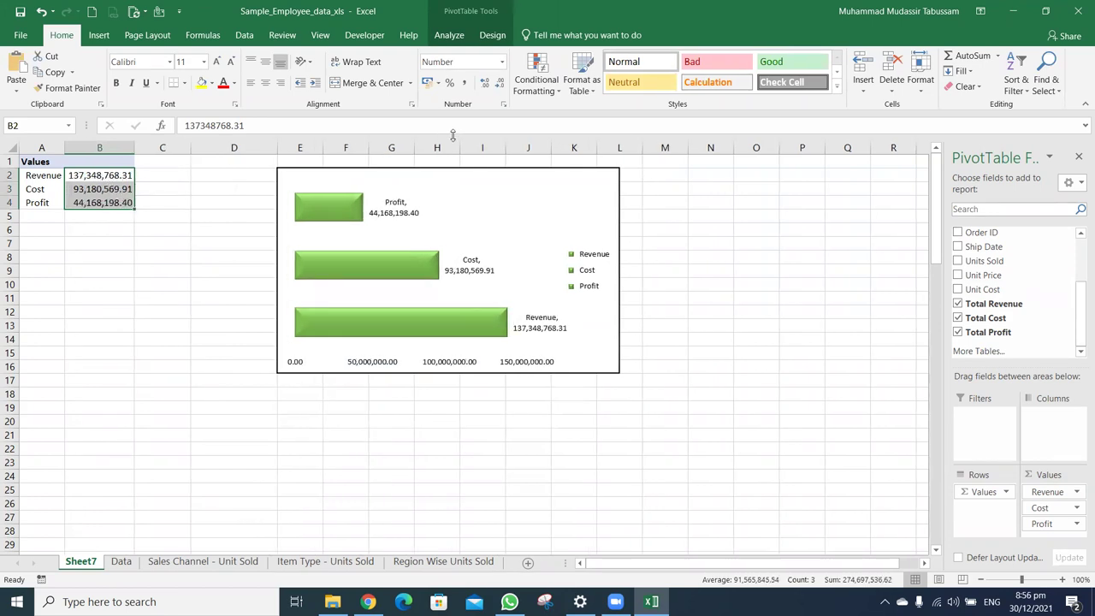
pyautogui.click(501, 86)
pyautogui.click(502, 85)
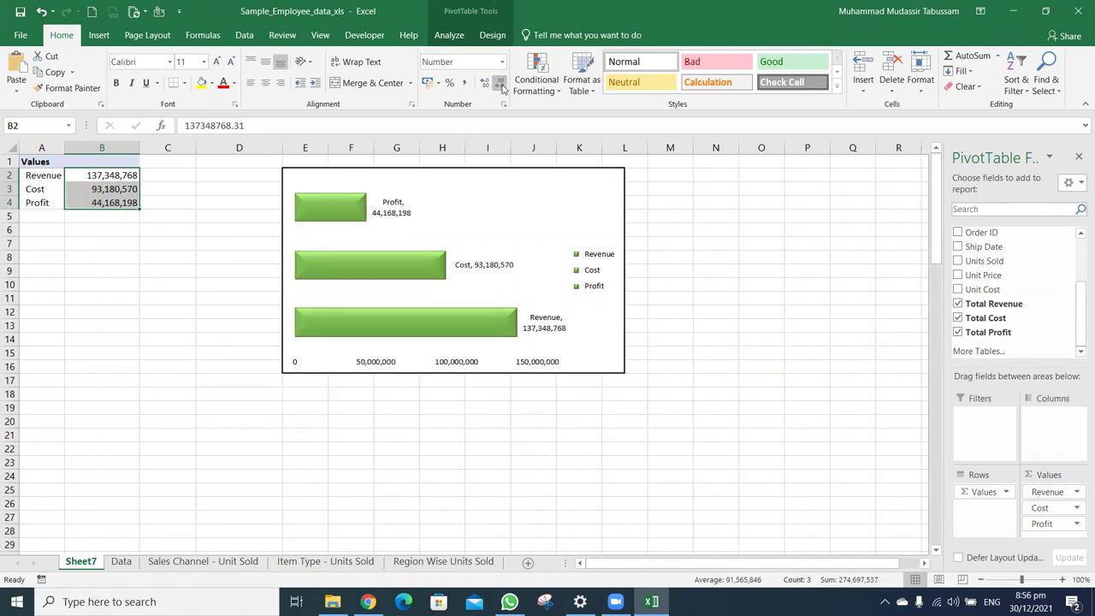
pyautogui.click(716, 296)
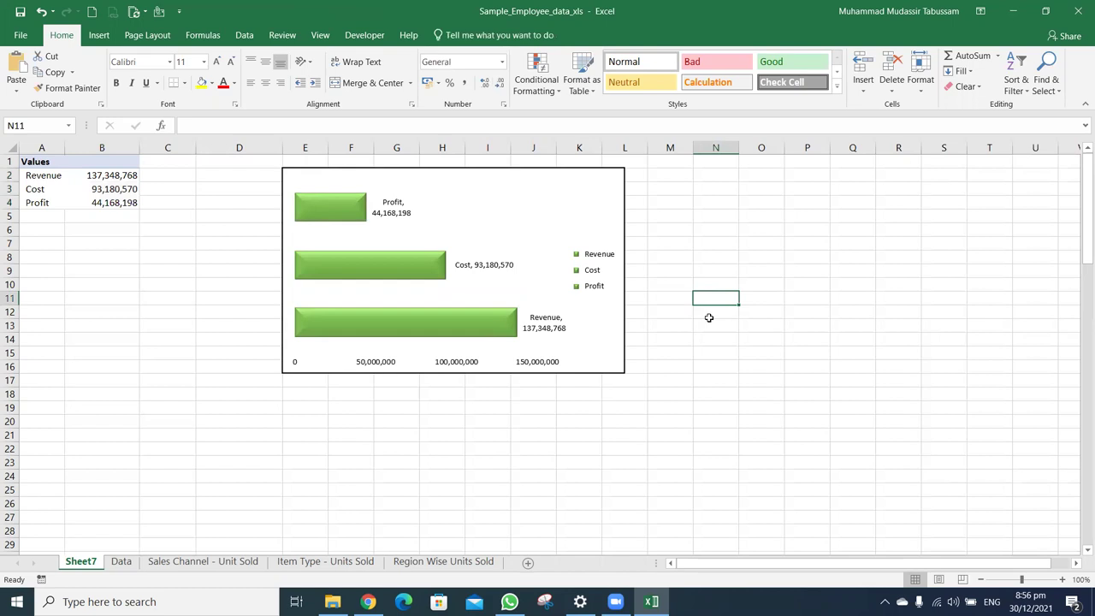
# Compare Switch Row/Column layouts, settling on green, blue and yellow Total bars
pyautogui.click(550, 170)
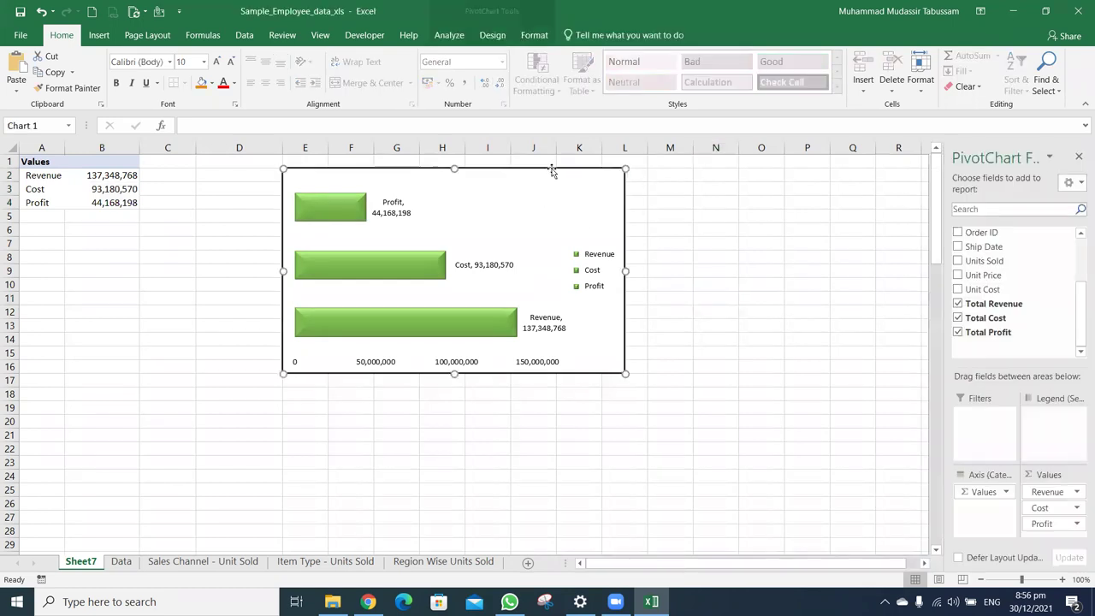
pyautogui.click(492, 35)
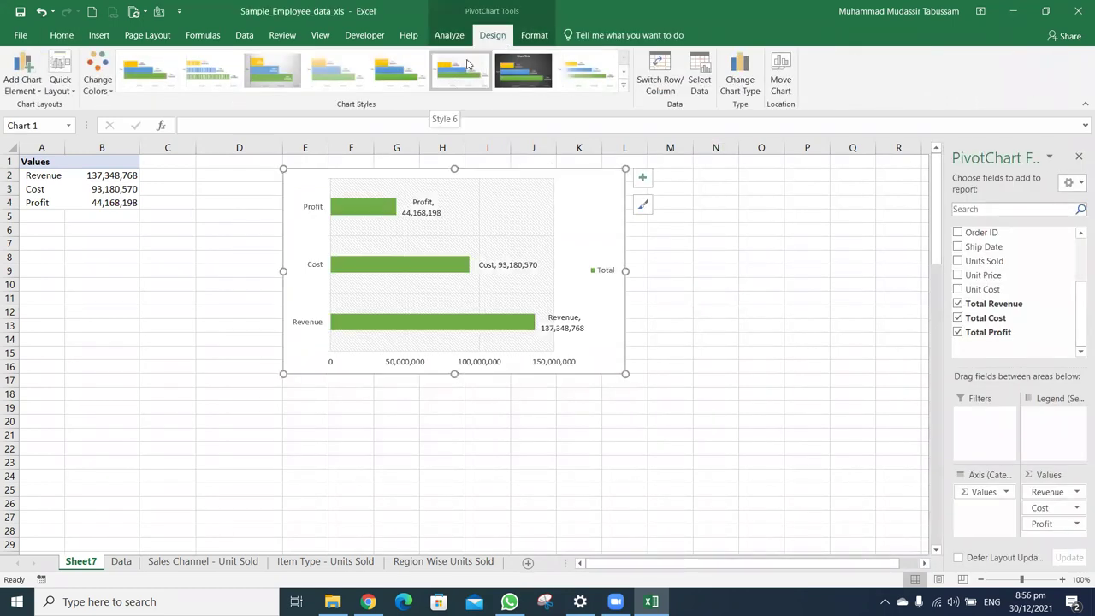
pyautogui.click(97, 84)
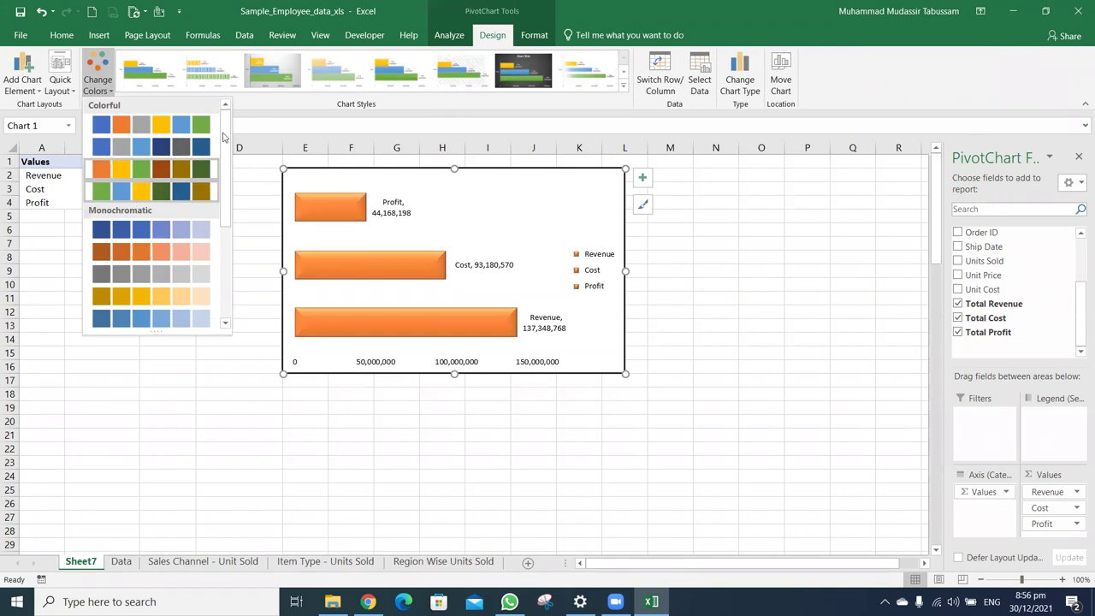
pyautogui.click(667, 74)
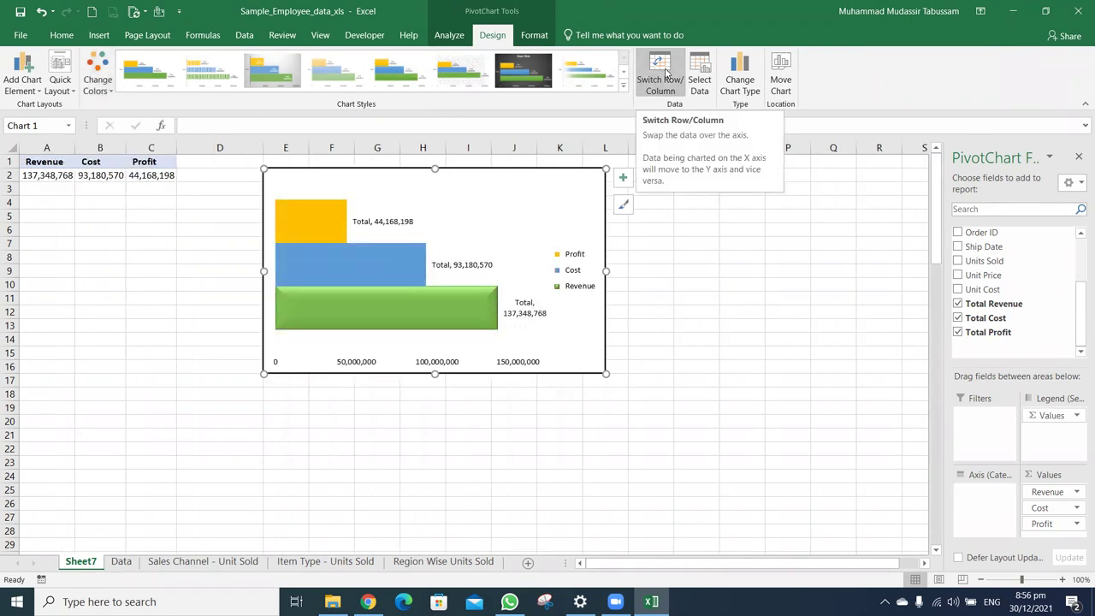
pyautogui.click(669, 75)
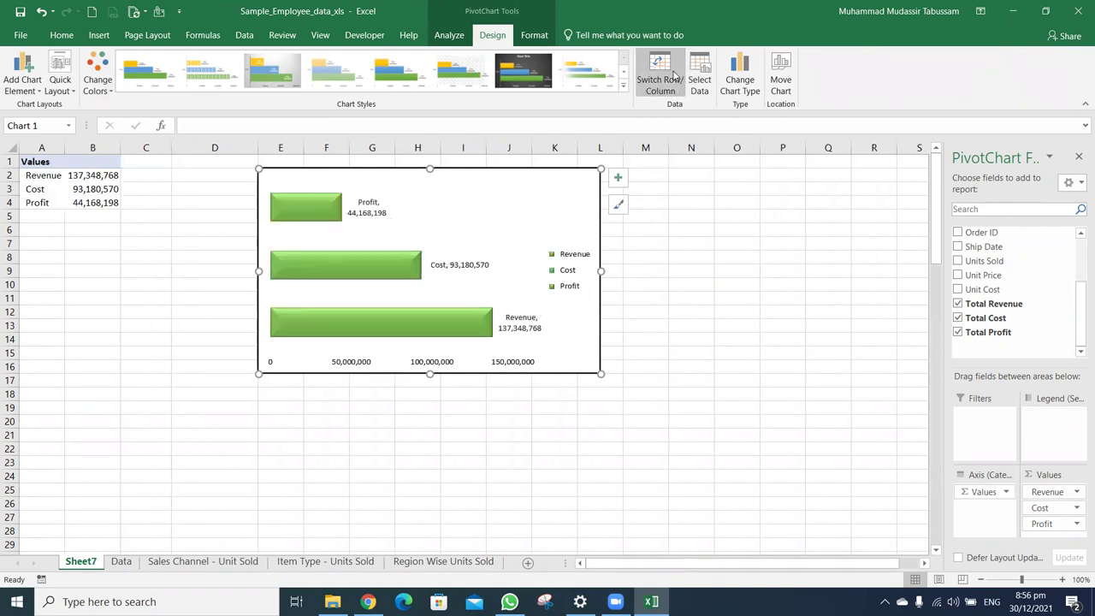
pyautogui.click(672, 75)
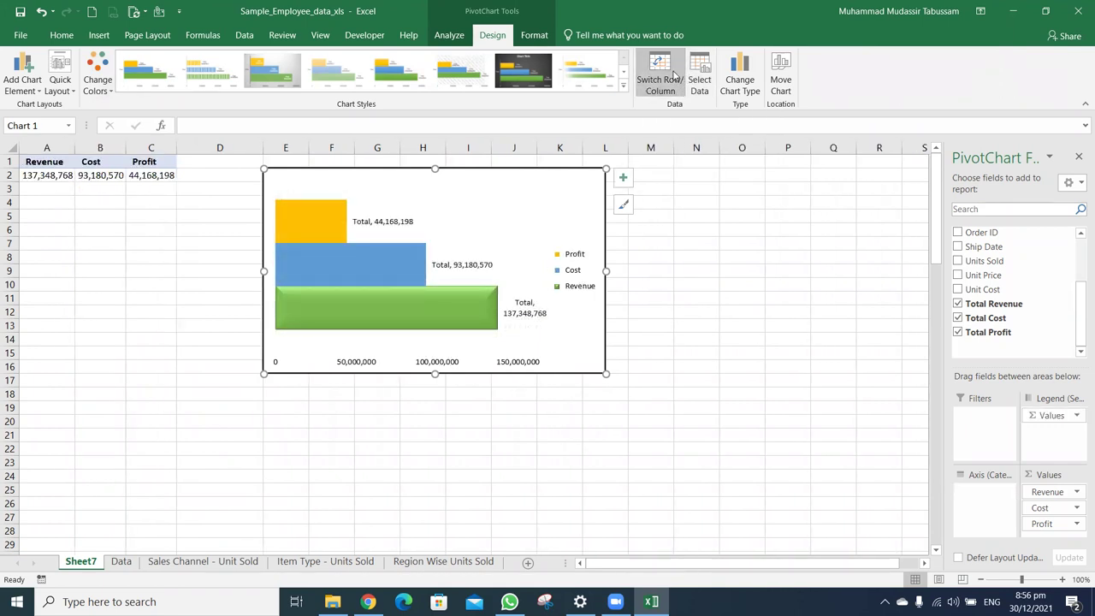
pyautogui.click(674, 75)
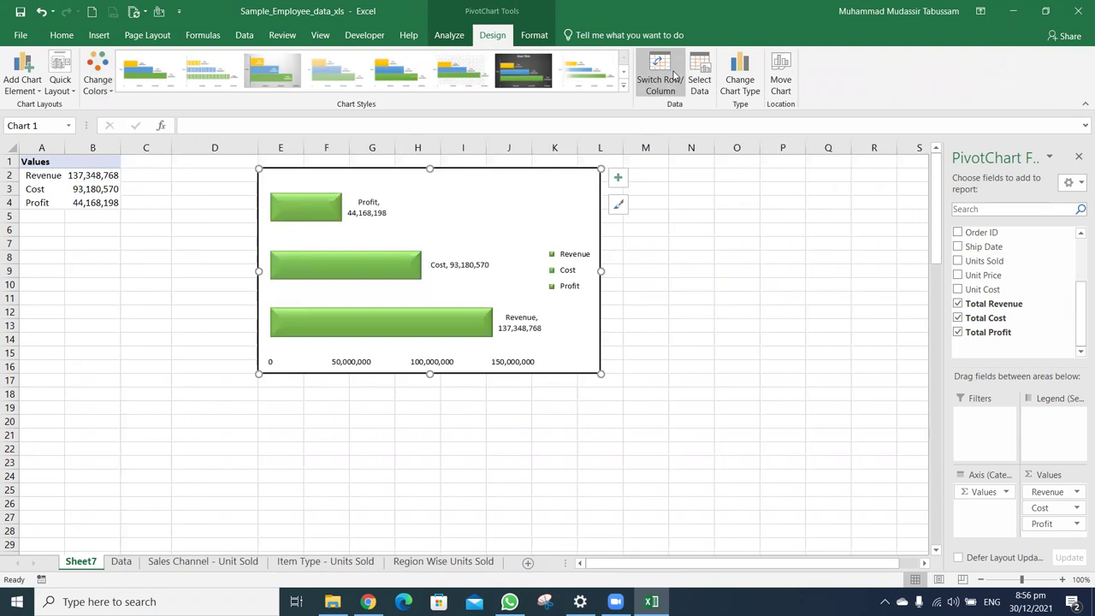
pyautogui.click(673, 76)
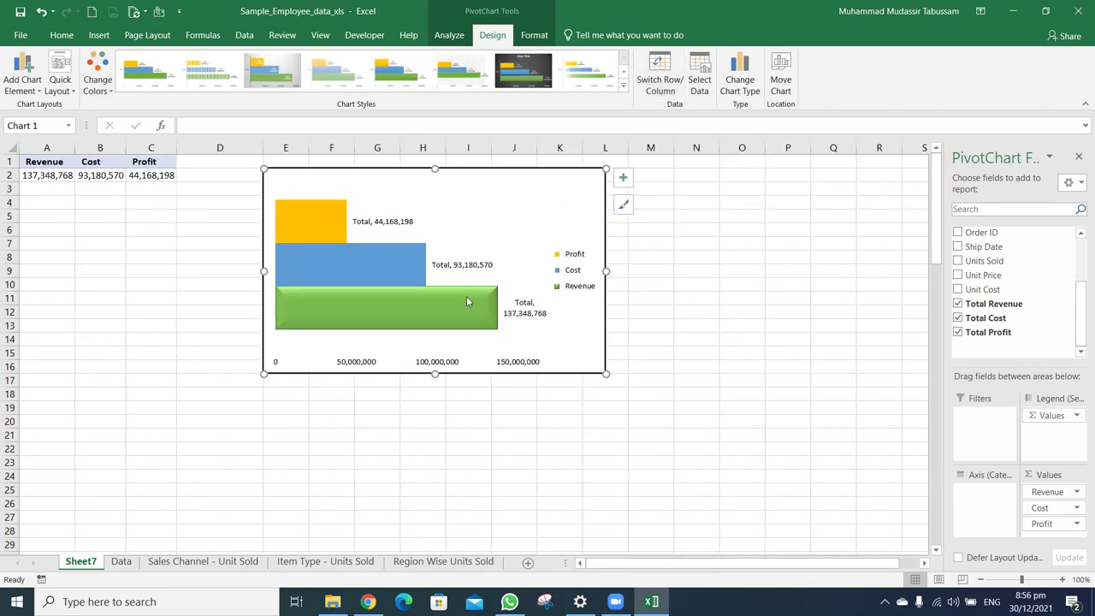
# Make the chart a clustered column chart, switch rows/columns, and move it beside the table
pyautogui.moveTo(476, 301)
pyautogui.click(740, 75)
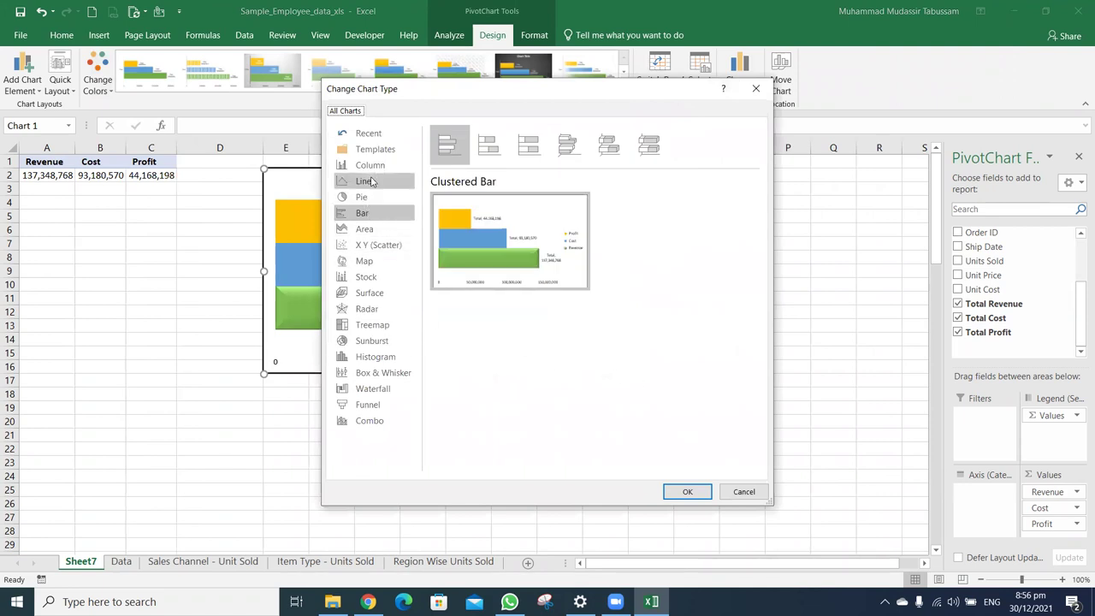
pyautogui.click(370, 165)
pyautogui.click(687, 491)
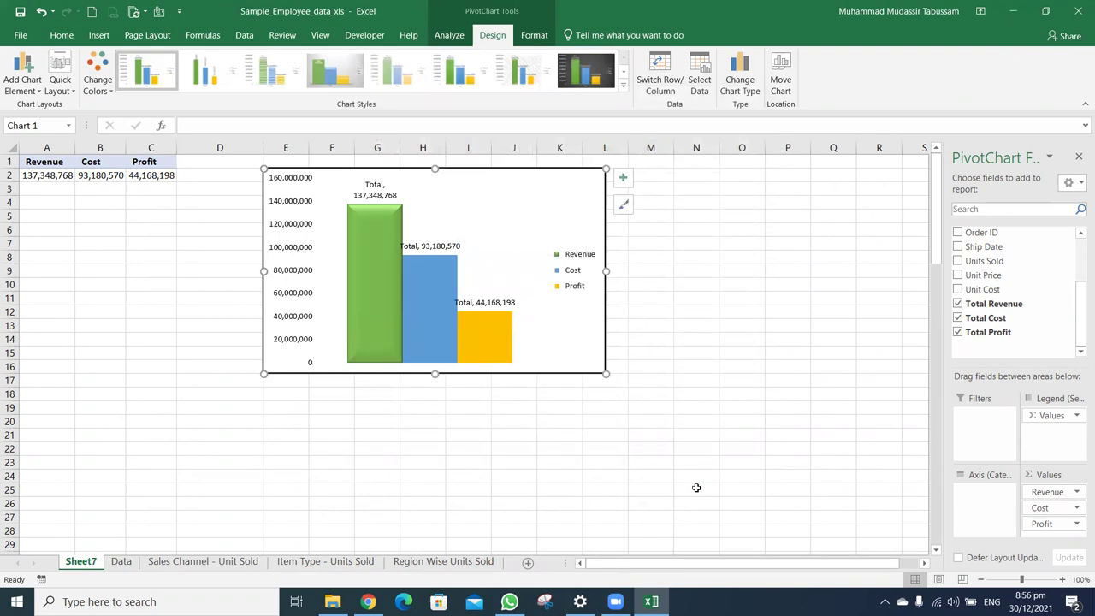
pyautogui.click(659, 86)
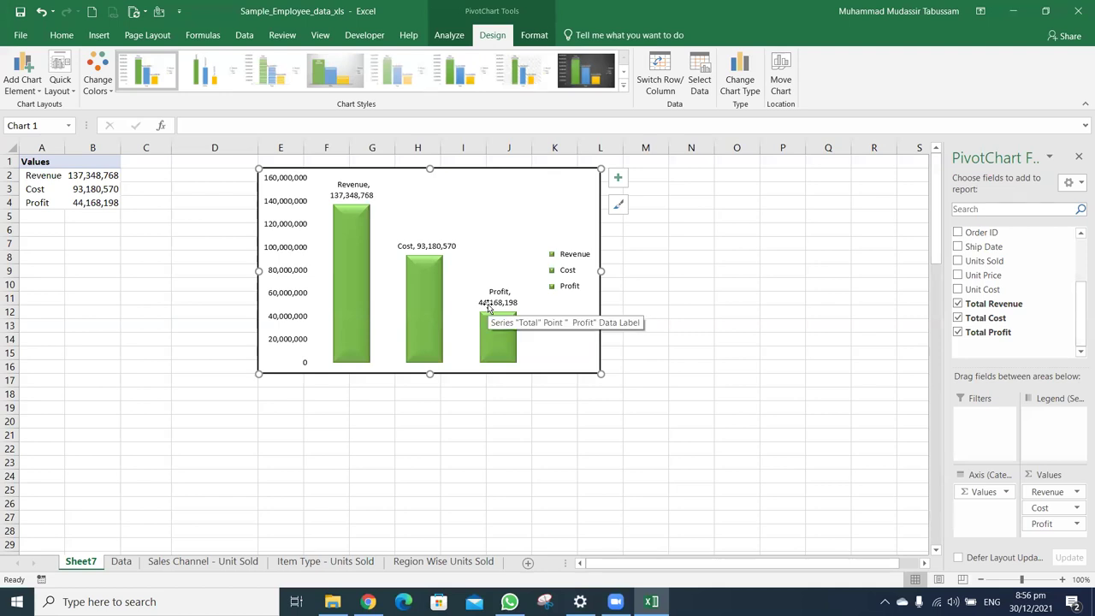
pyautogui.moveTo(510, 166)
pyautogui.mouseDown()
pyautogui.moveTo(411, 153)
pyautogui.moveTo(406, 165)
pyautogui.mouseUp()
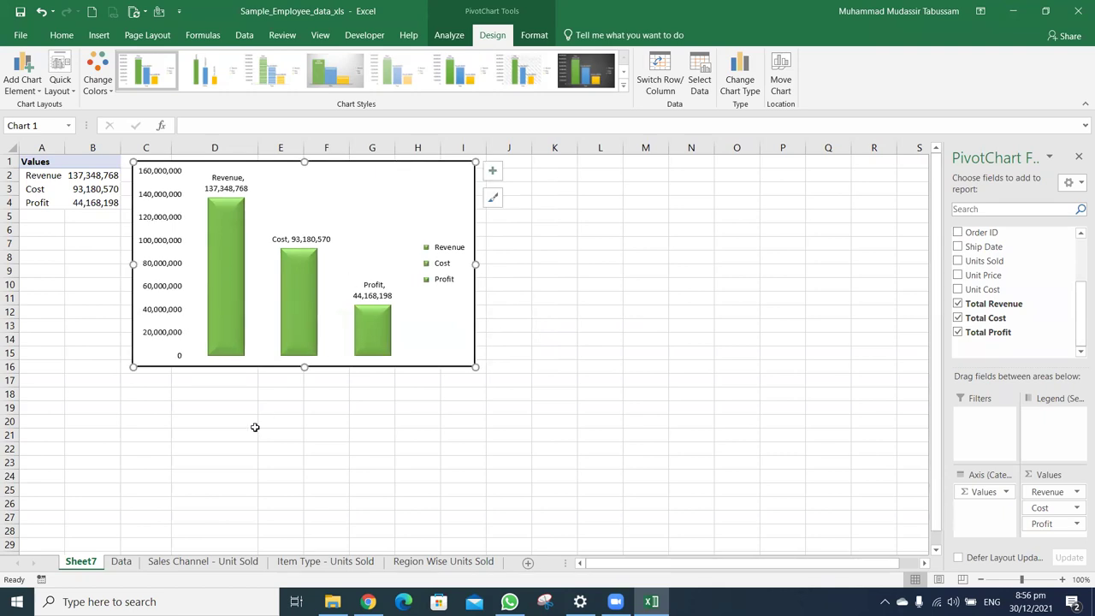
# Rename the Sheet7 tab to 'Revenue - Cost - Profit'
pyautogui.doubleClick(88, 563)
pyautogui.write('Reven')
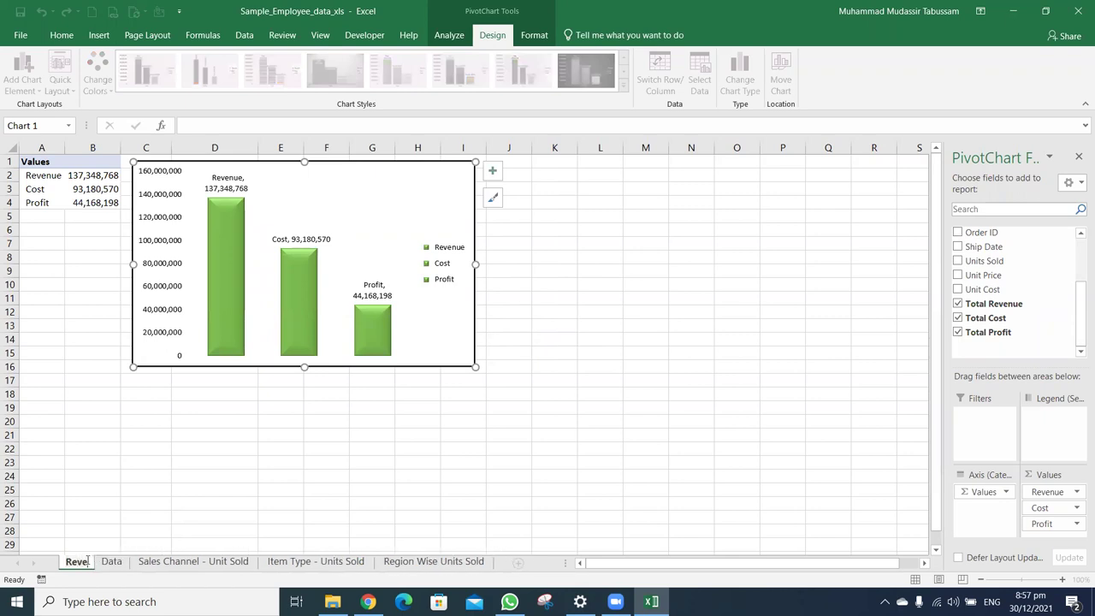
pyautogui.write('ue')
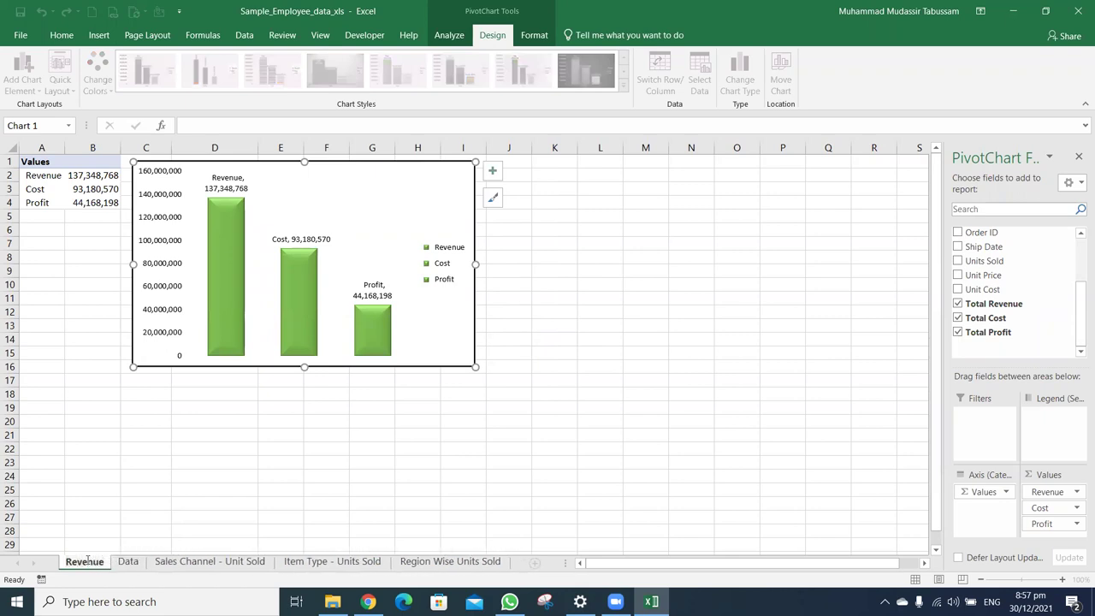
pyautogui.write(' - Cost - P')
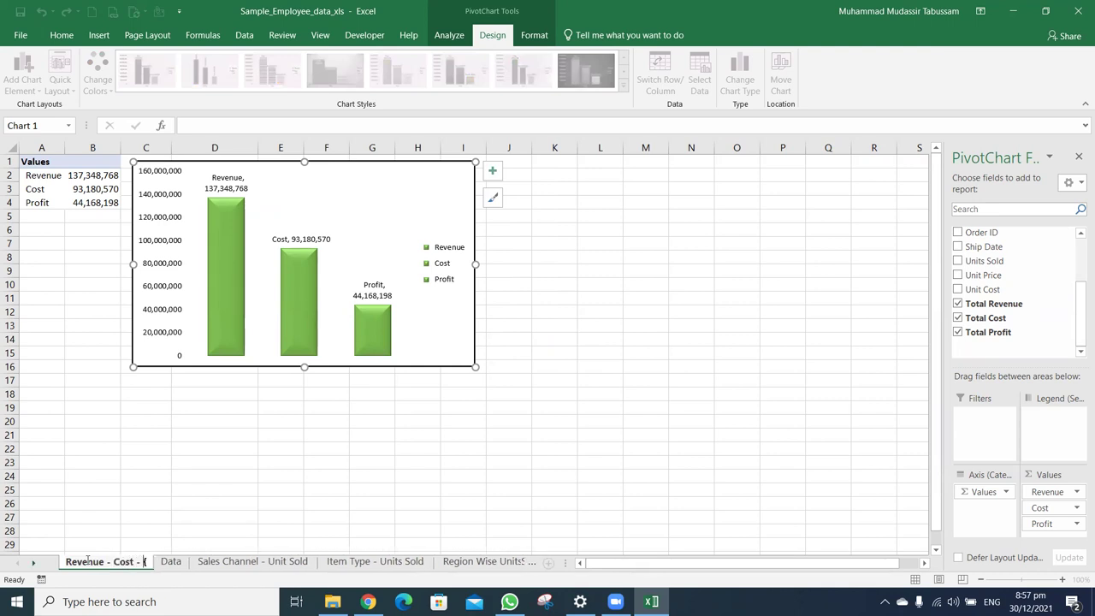
pyautogui.write('rofit')
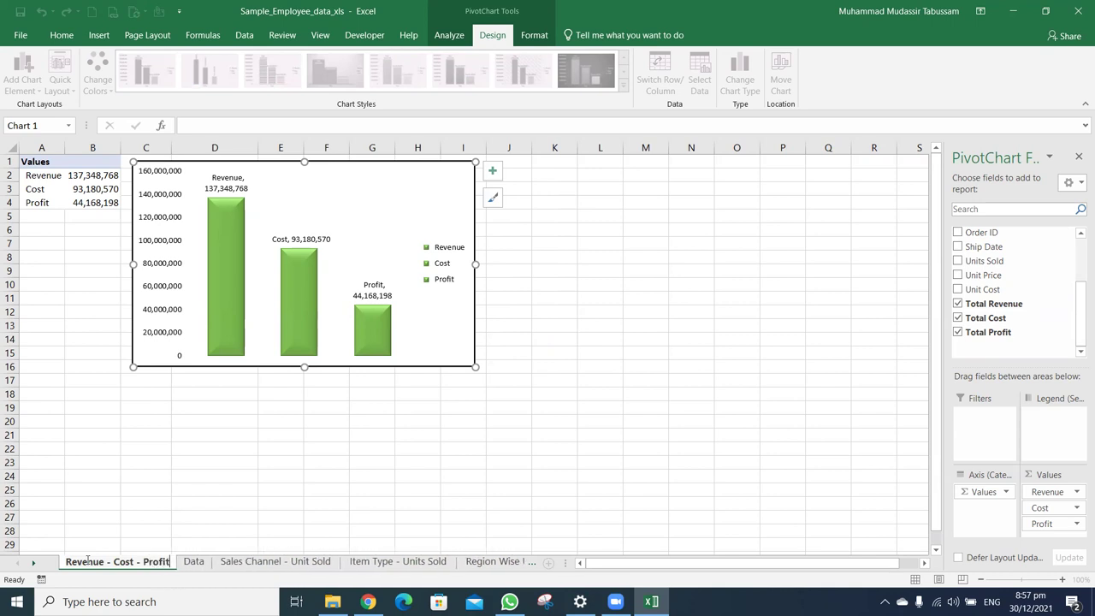
pyautogui.press('Return')
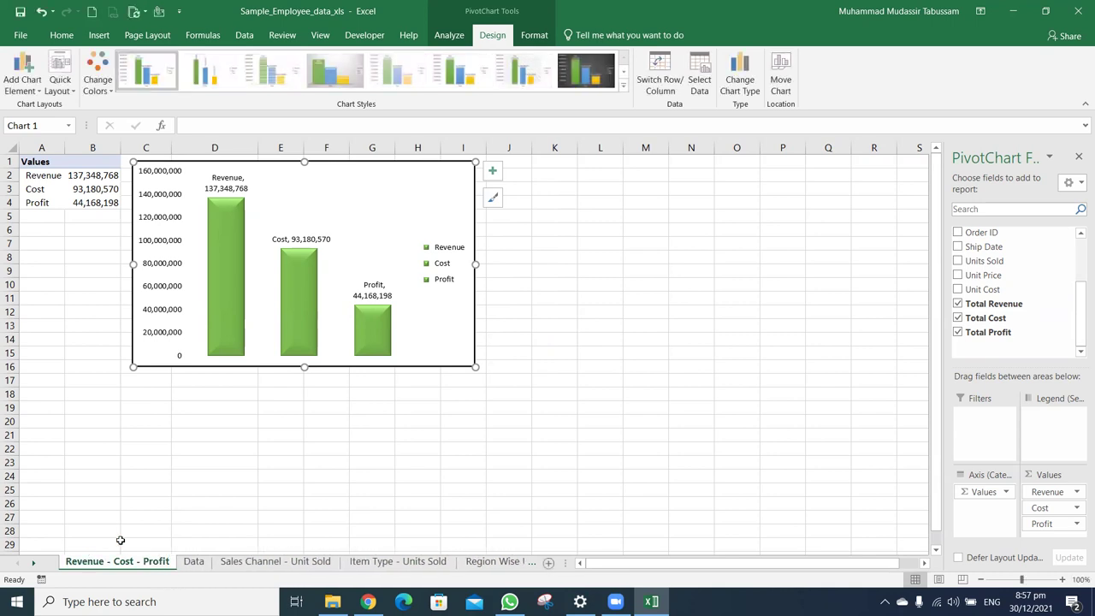
# Move the Data sheet to the first tab position and review its column headers
pyautogui.click(193, 561)
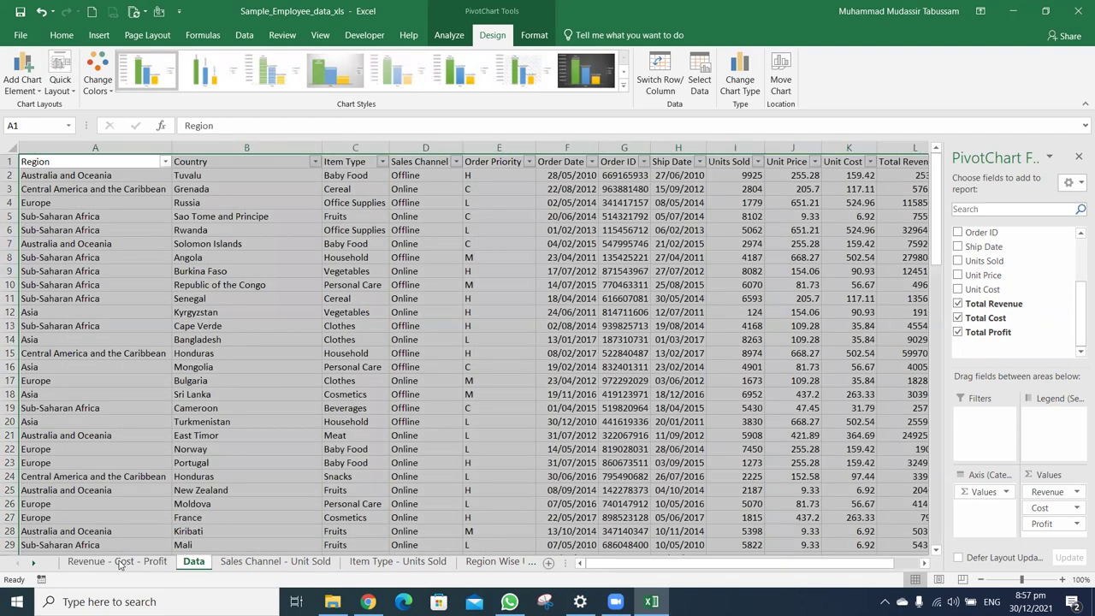
pyautogui.moveTo(193, 561); pyautogui.dragTo(124, 571)
pyautogui.click(315, 369)
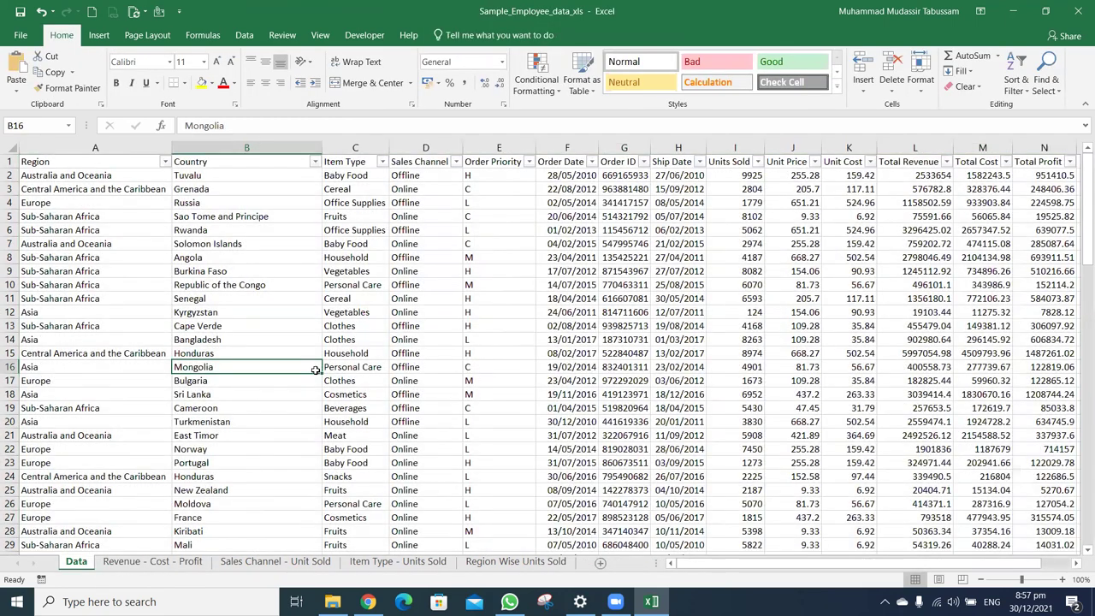
pyautogui.hotkey('ctrl', 'Up')
pyautogui.press('Right')
pyautogui.press('Right')
pyautogui.press('Right')
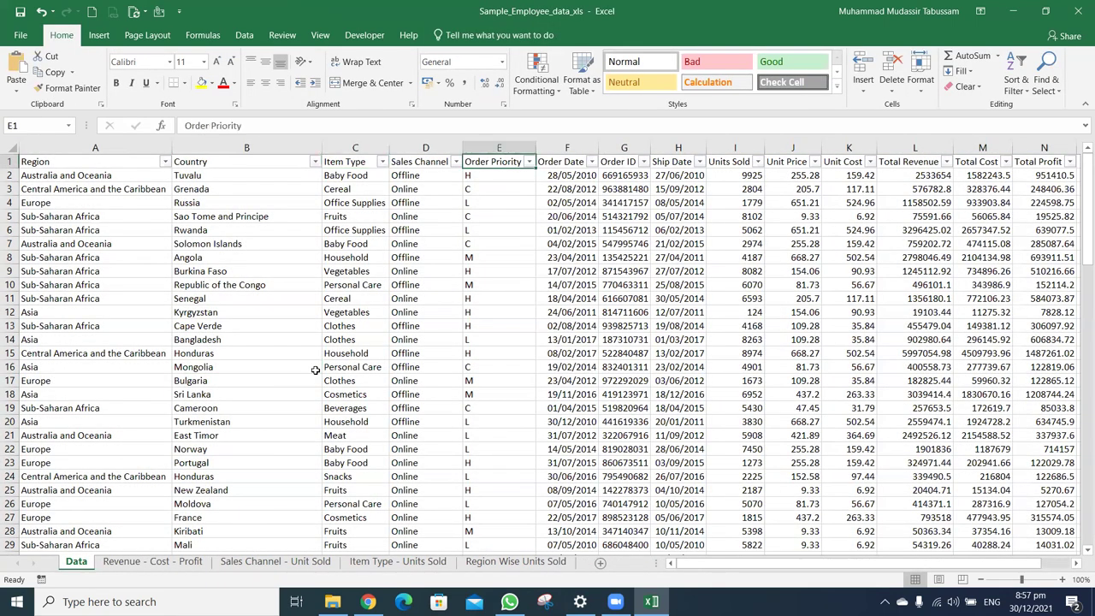
pyautogui.press('Right')
pyautogui.press('Right')
pyautogui.press('Right')
pyautogui.press('Right')
pyautogui.press('Right')
pyautogui.press('Right')
pyautogui.press('Right')
pyautogui.press('Right')
pyautogui.press('Right')
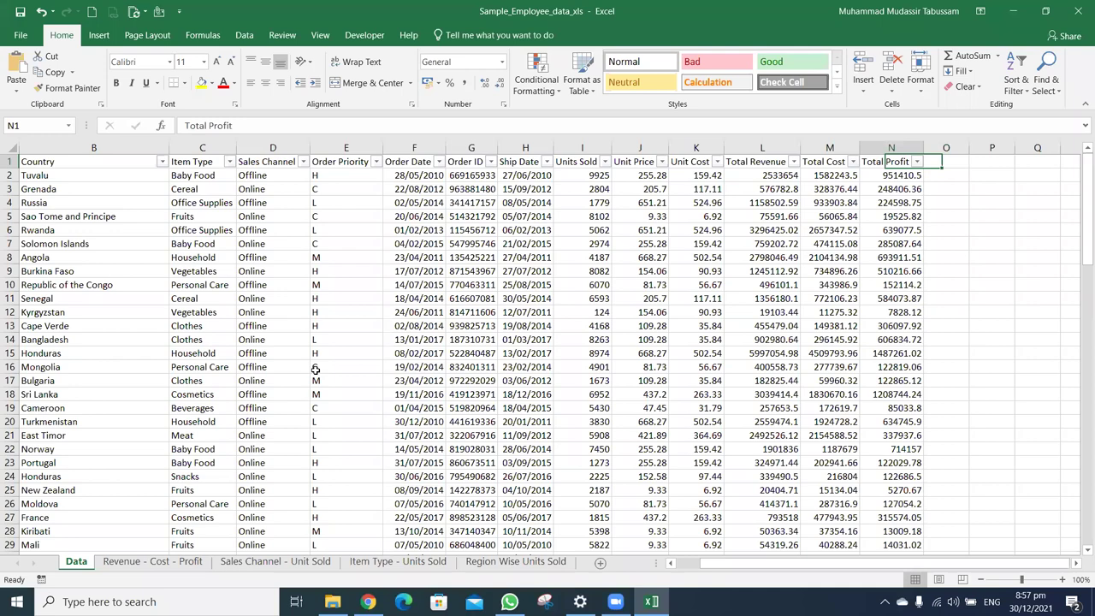
pyautogui.hotkey('ctrl', 'Home')
# Browse the other sheets, then return to the Revenue - Cost - Profit chart's Analyze tools
pyautogui.hotkey('ctrl', 'pagedown')
pyautogui.hotkey('ctrl', 'pagedown')
pyautogui.hotkey('ctrl', 'pagedown')
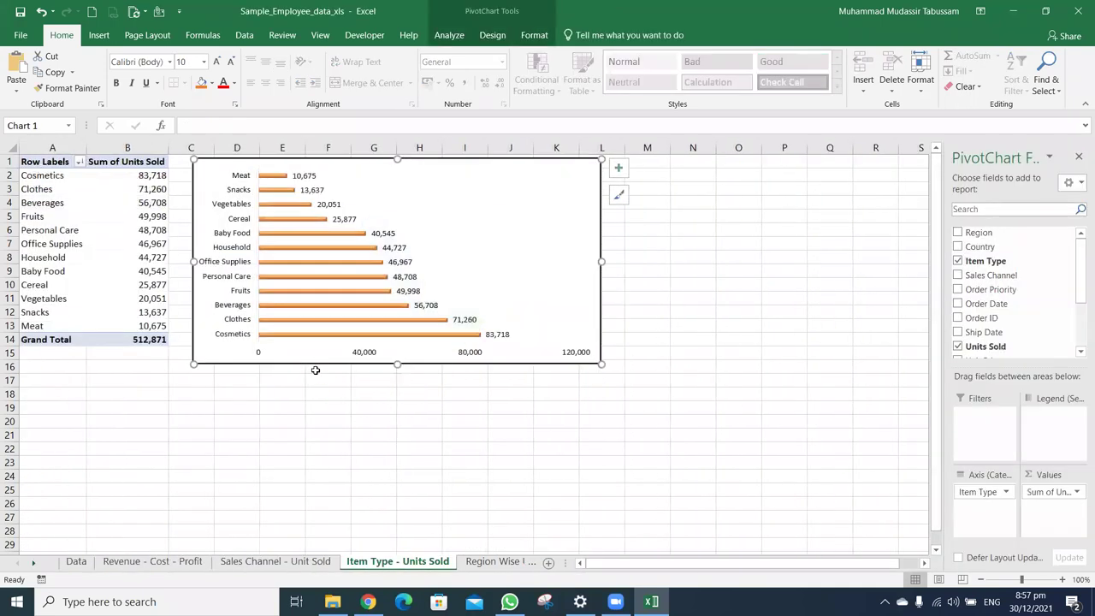
pyautogui.hotkey('ctrl', 'pagedown')
pyautogui.hotkey('ctrl', 'pageup')
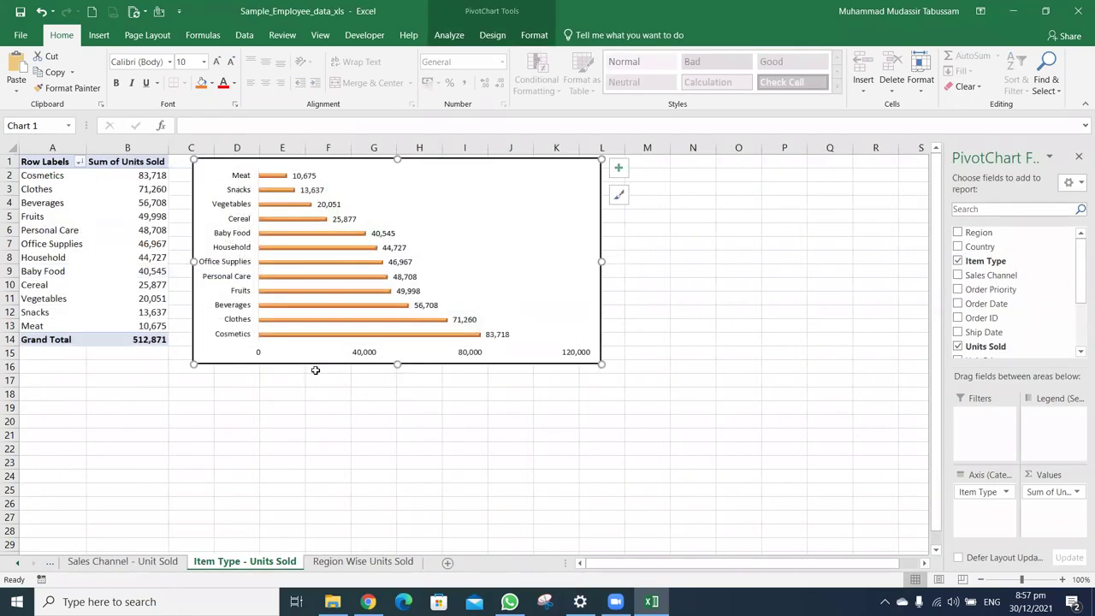
pyautogui.hotkey('ctrl', 'pageup')
pyautogui.hotkey('ctrl', 'pageup')
pyautogui.hotkey('ctrl', 'pageup')
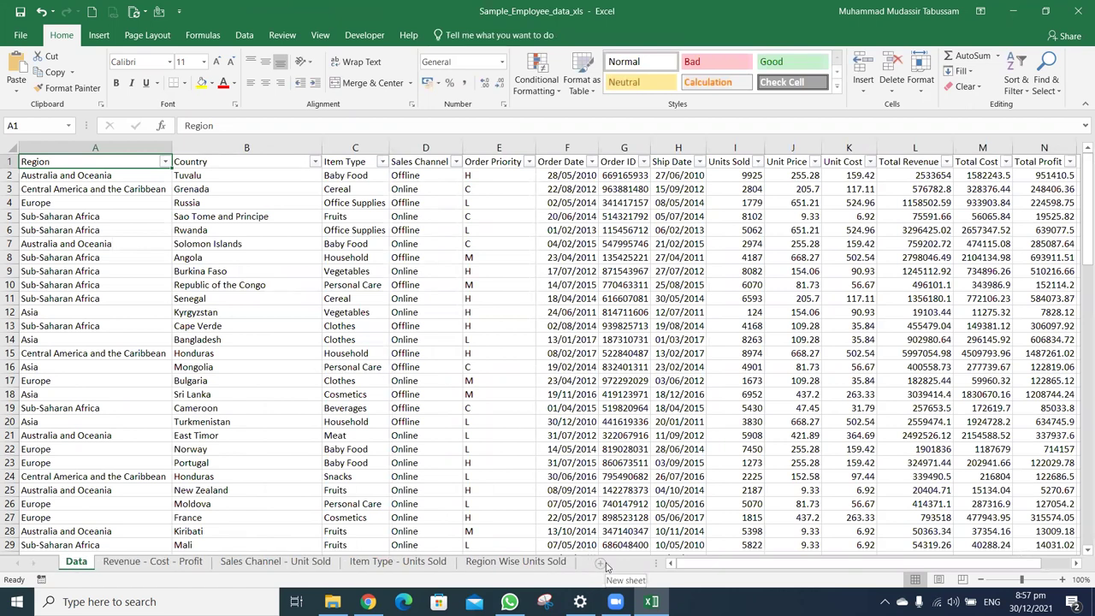
pyautogui.click(182, 558)
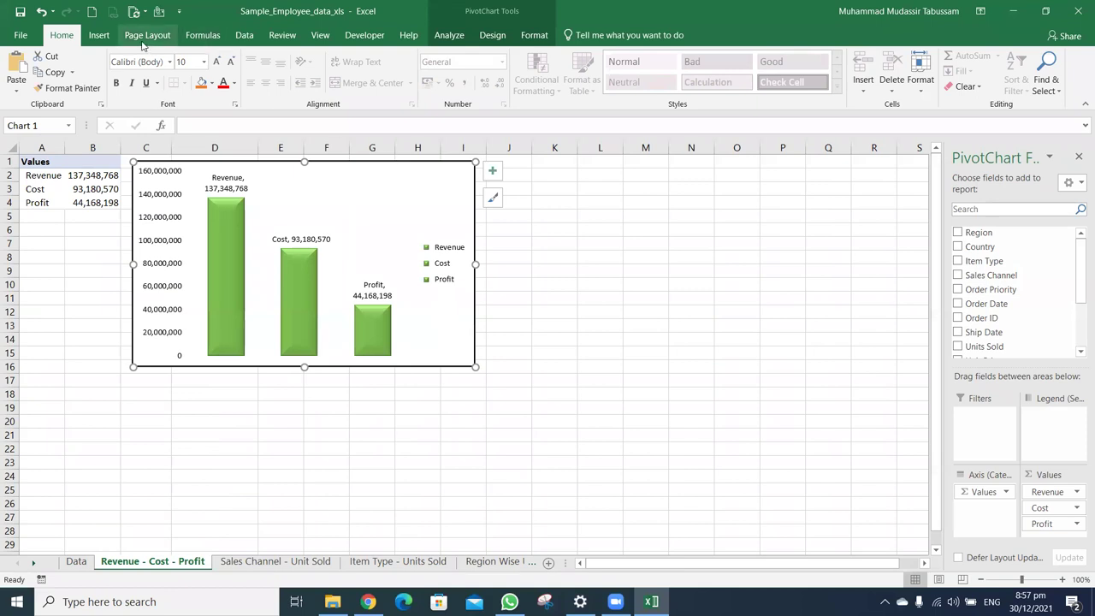
pyautogui.click(98, 35)
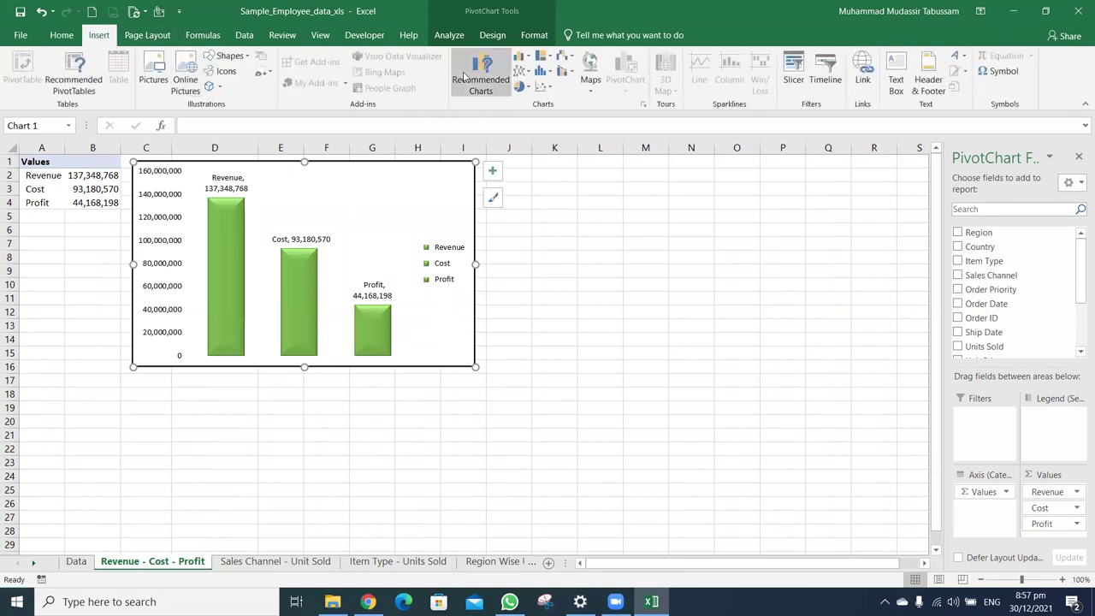
pyautogui.click(492, 43)
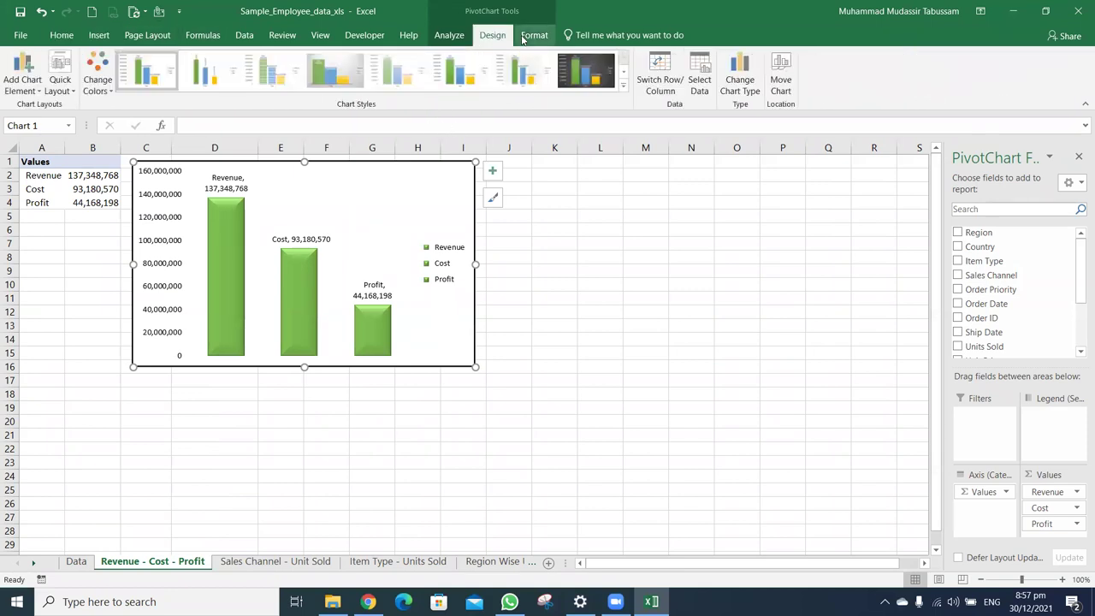
pyautogui.click(533, 36)
pyautogui.click(450, 39)
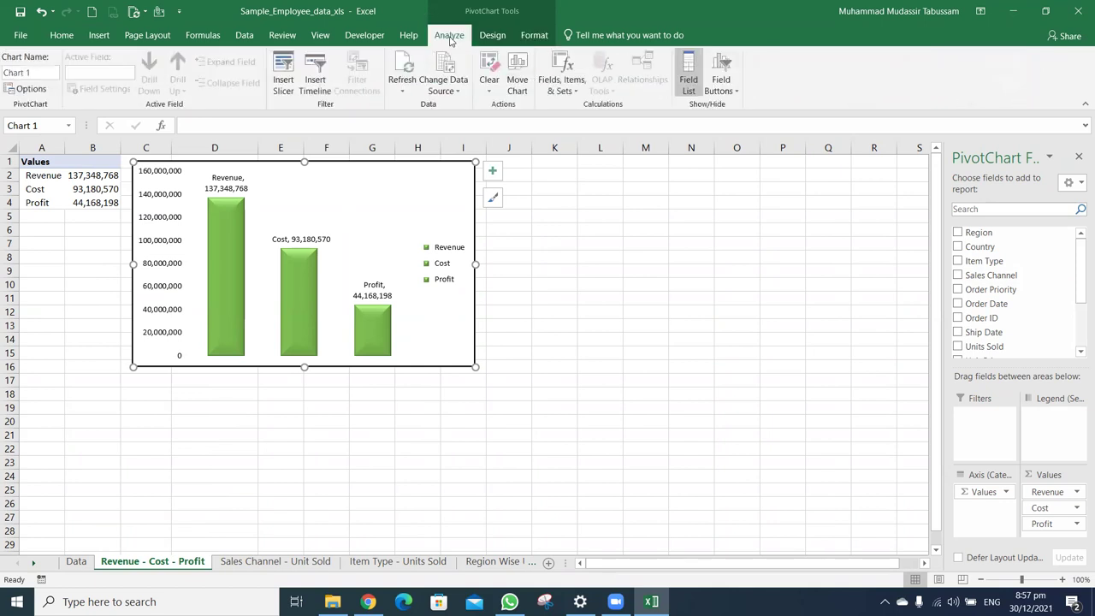
# Insert slicers for Country, Order Date and Ship Date on the revenue chart
pyautogui.click(282, 75)
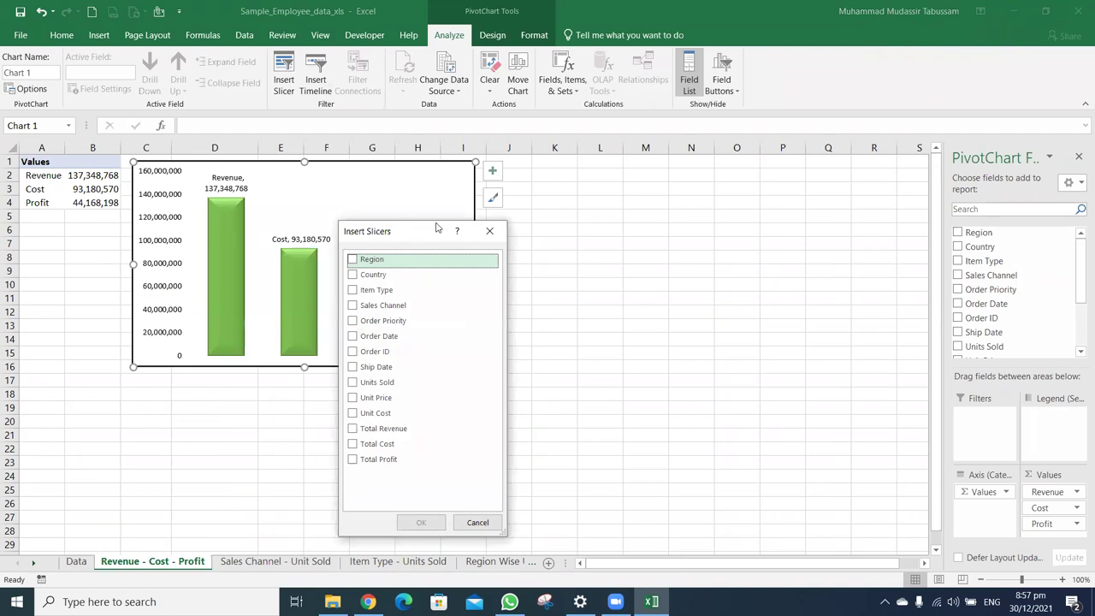
pyautogui.moveTo(437, 227); pyautogui.dragTo(664, 166)
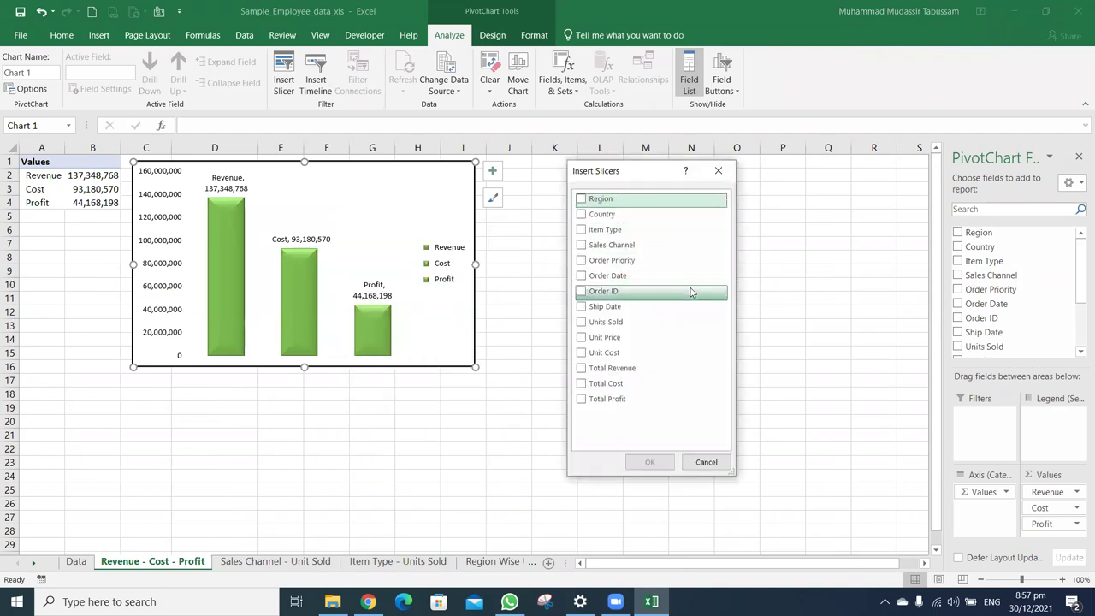
pyautogui.click(580, 215)
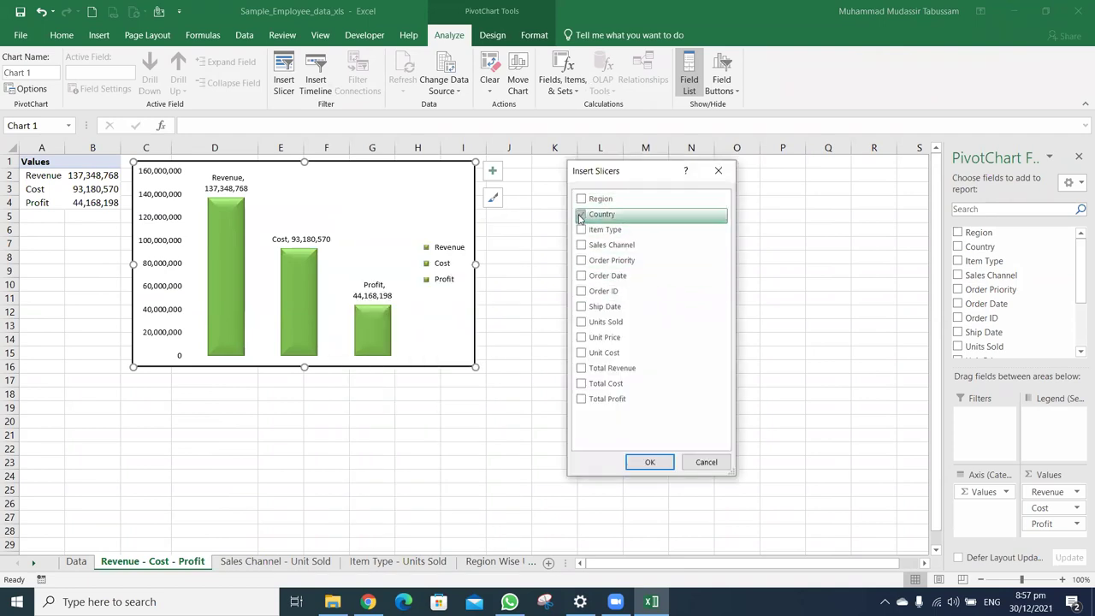
pyautogui.click(583, 277)
pyautogui.click(582, 308)
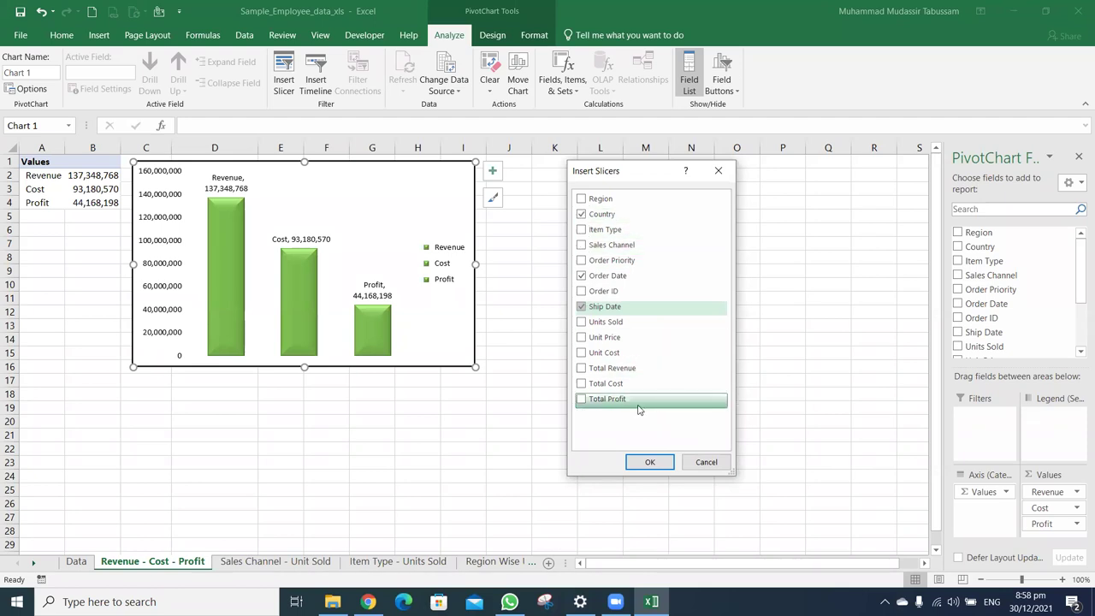
pyautogui.click(644, 462)
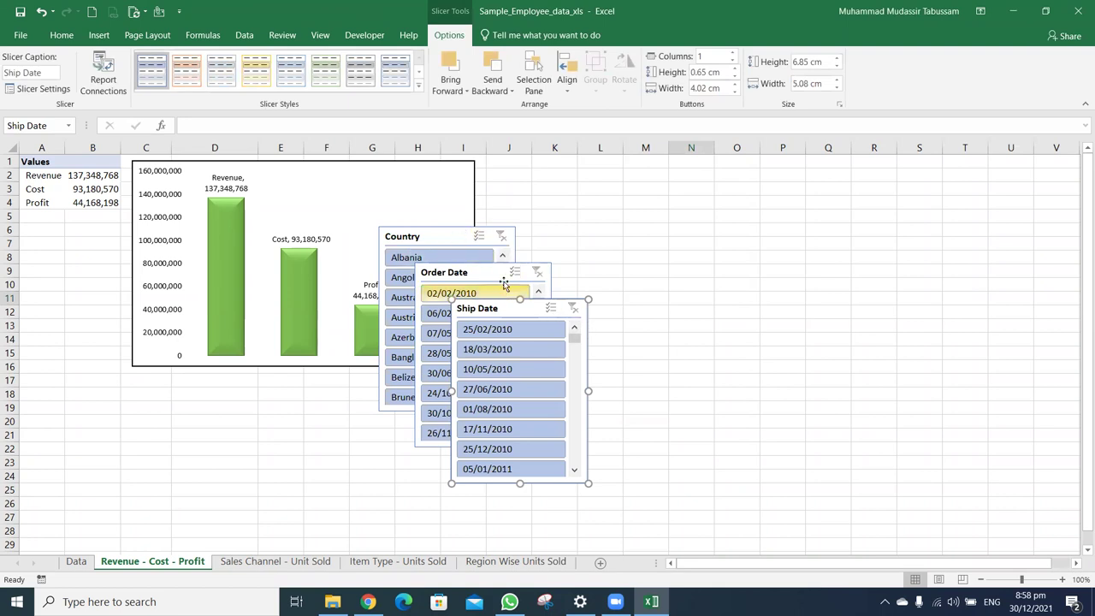
# Arrange the Order Date, Ship Date and Country slicers side by side right of the chart
pyautogui.moveTo(523, 273); pyautogui.dragTo(634, 219)
pyautogui.moveTo(680, 189); pyautogui.dragTo(682, 189)
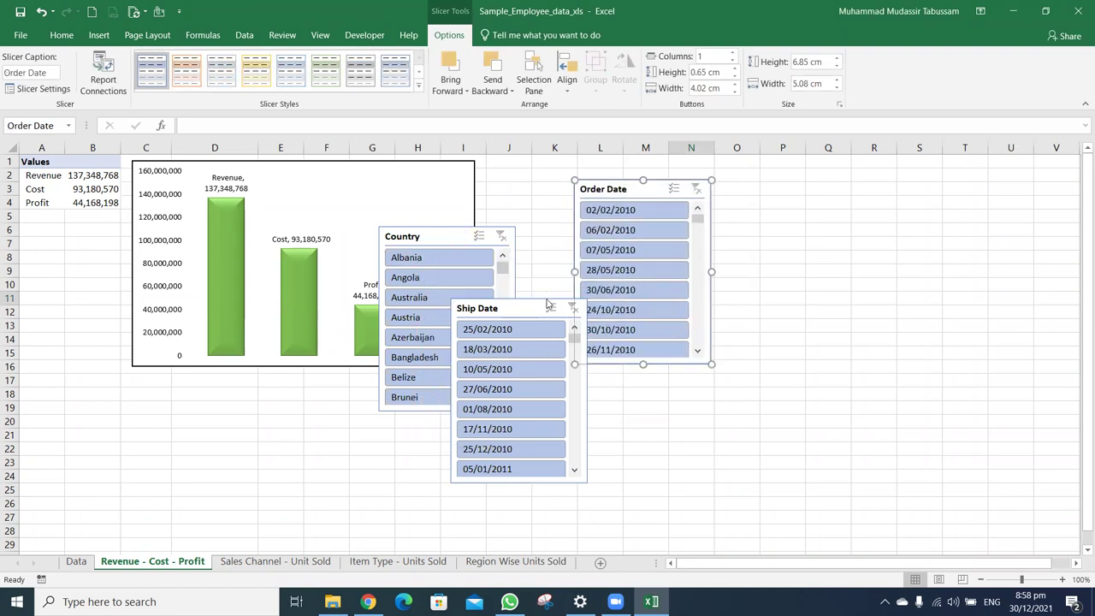
pyautogui.moveTo(534, 297); pyautogui.dragTo(805, 176)
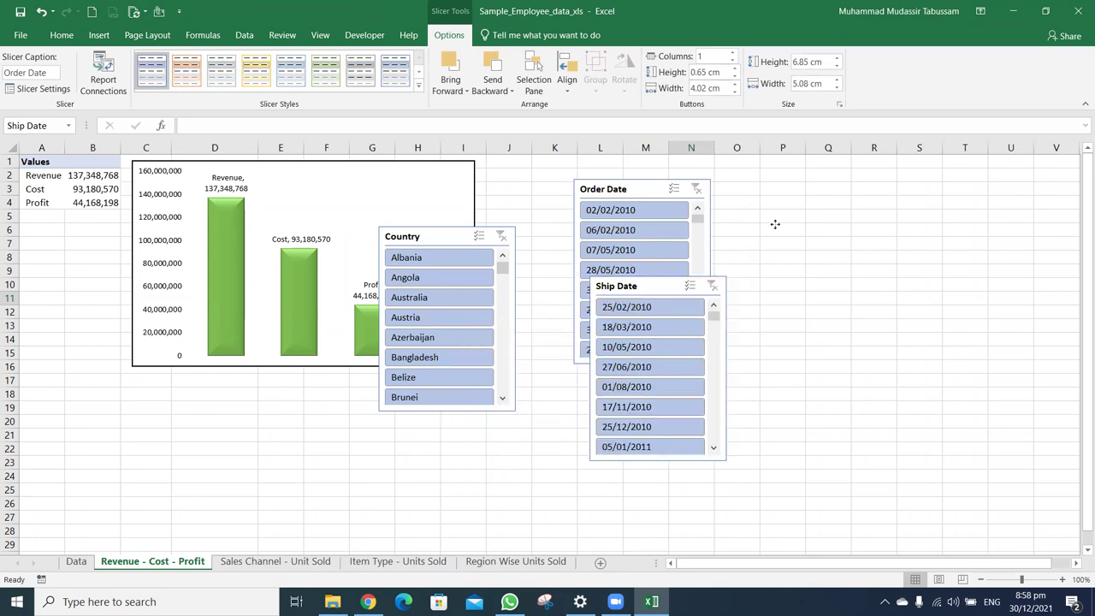
pyautogui.moveTo(465, 237); pyautogui.dragTo(694, 319)
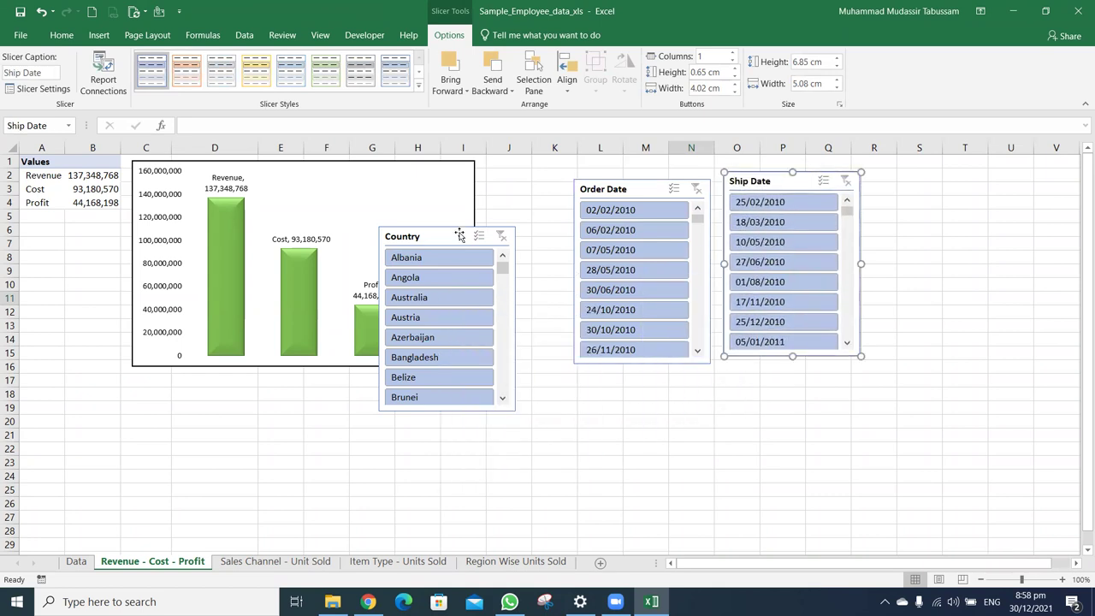
pyautogui.moveTo(693, 319); pyautogui.dragTo(989, 182)
pyautogui.rightClick(797, 207)
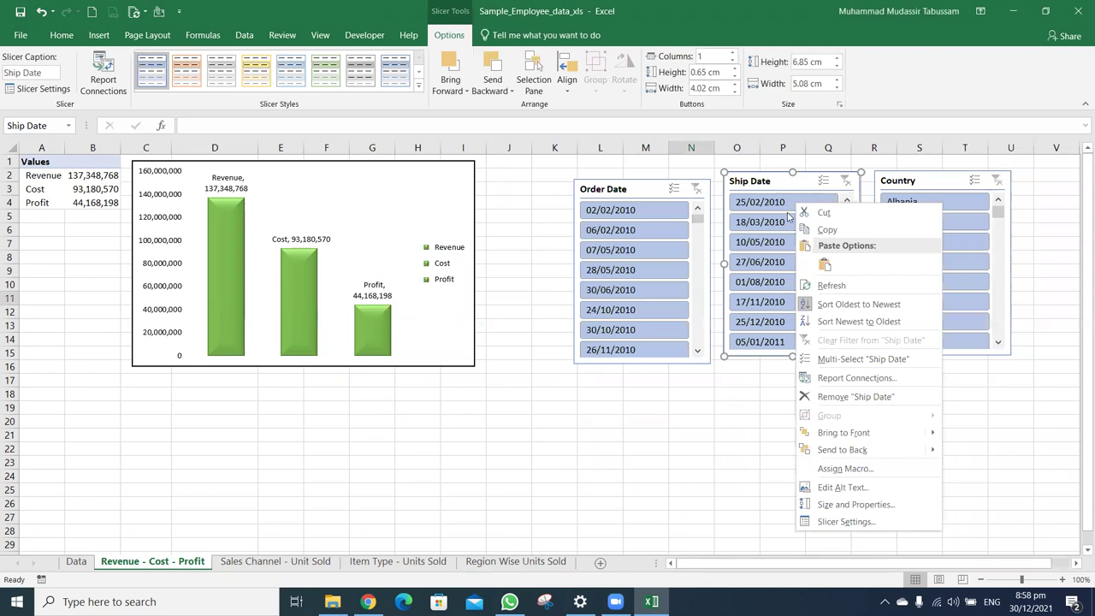
pyautogui.click(751, 410)
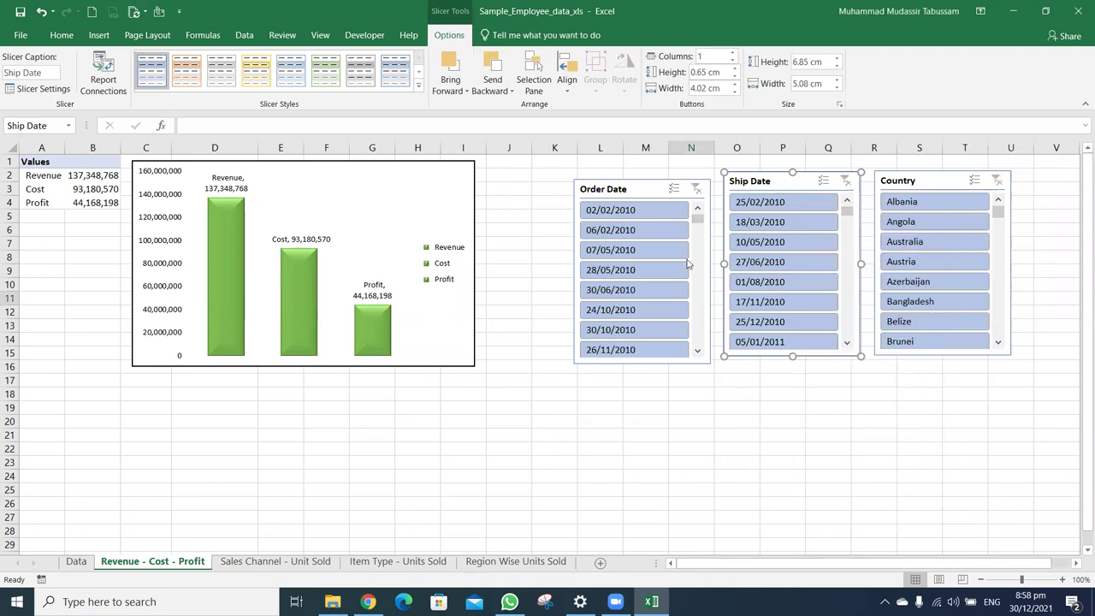
# Delete the Order Date, Ship Date and Country slicers
pyautogui.click(648, 184)
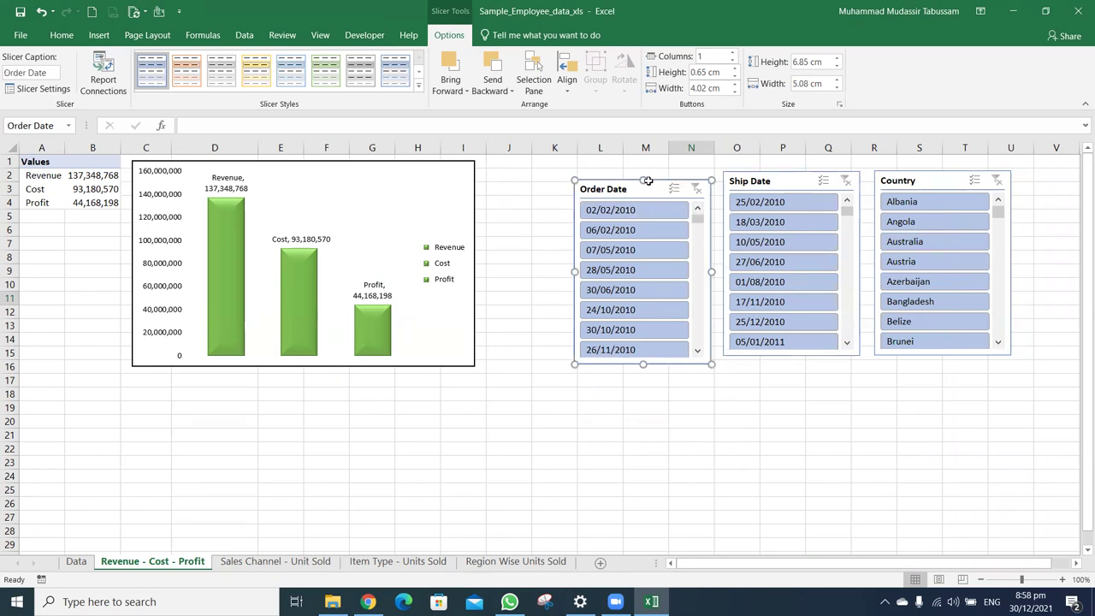
pyautogui.press('Delete')
pyautogui.click(789, 175)
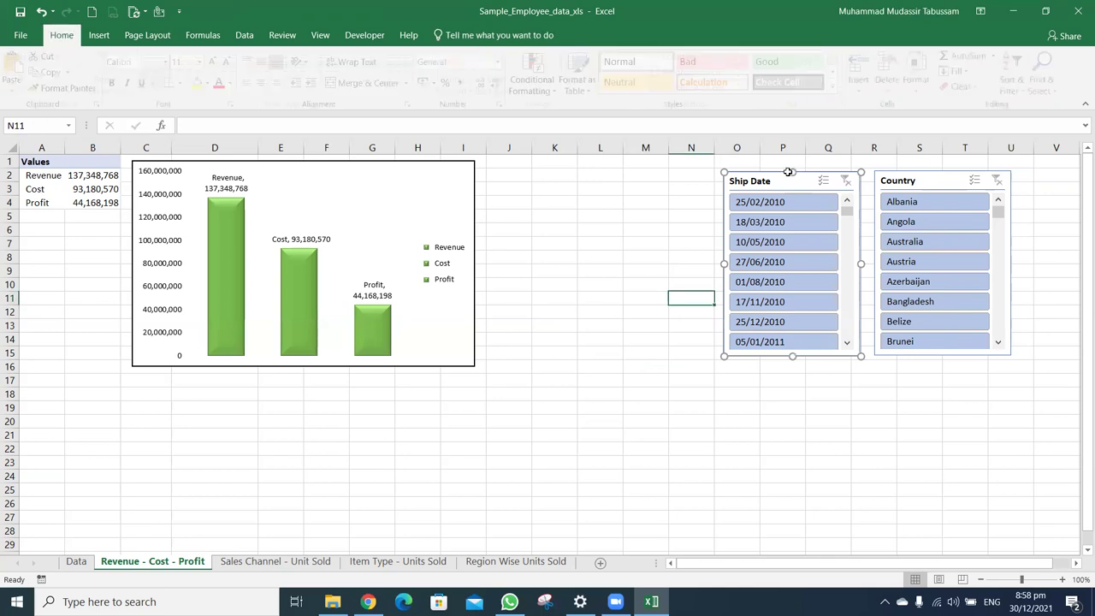
pyautogui.press('Delete')
pyautogui.click(928, 176)
pyautogui.press('Delete')
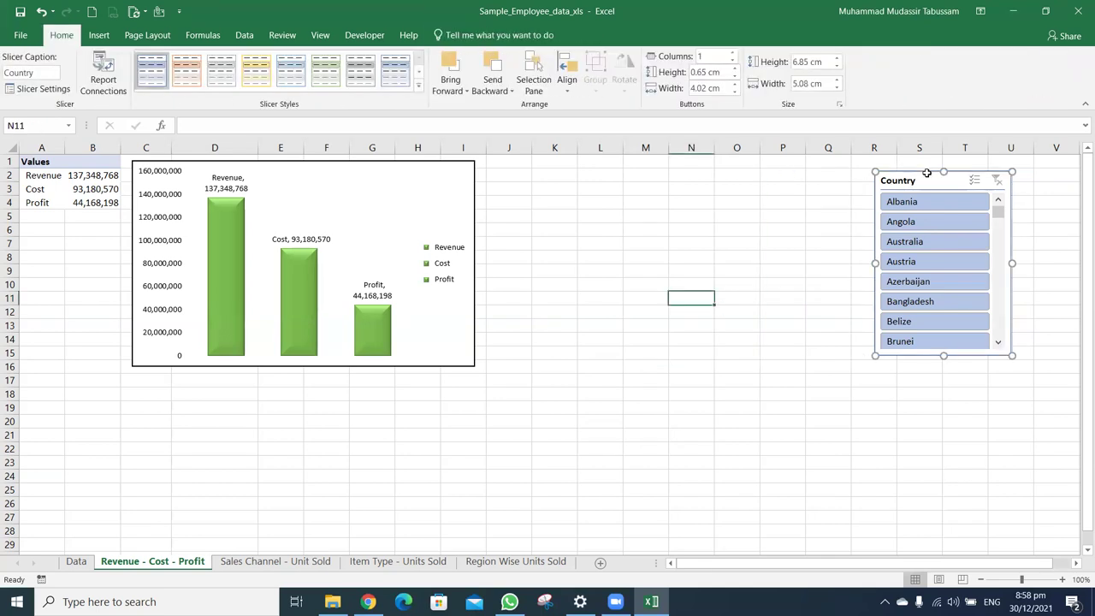
# Select the entire sales table A1:N101 on the Data sheet
pyautogui.click(81, 562)
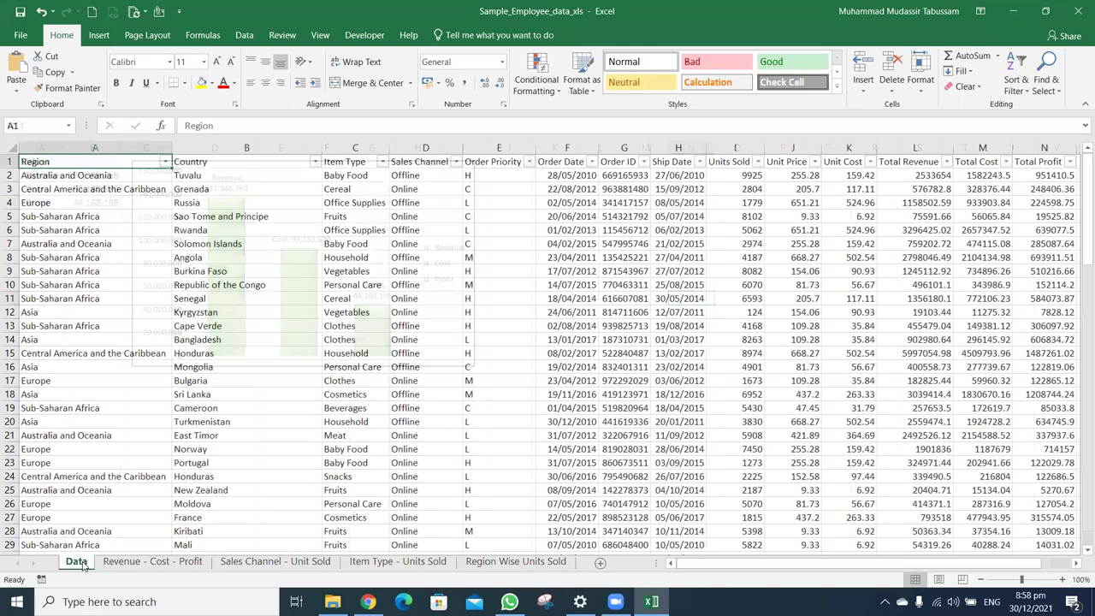
pyautogui.hotkey('ctrl', 'shift', 'Right')
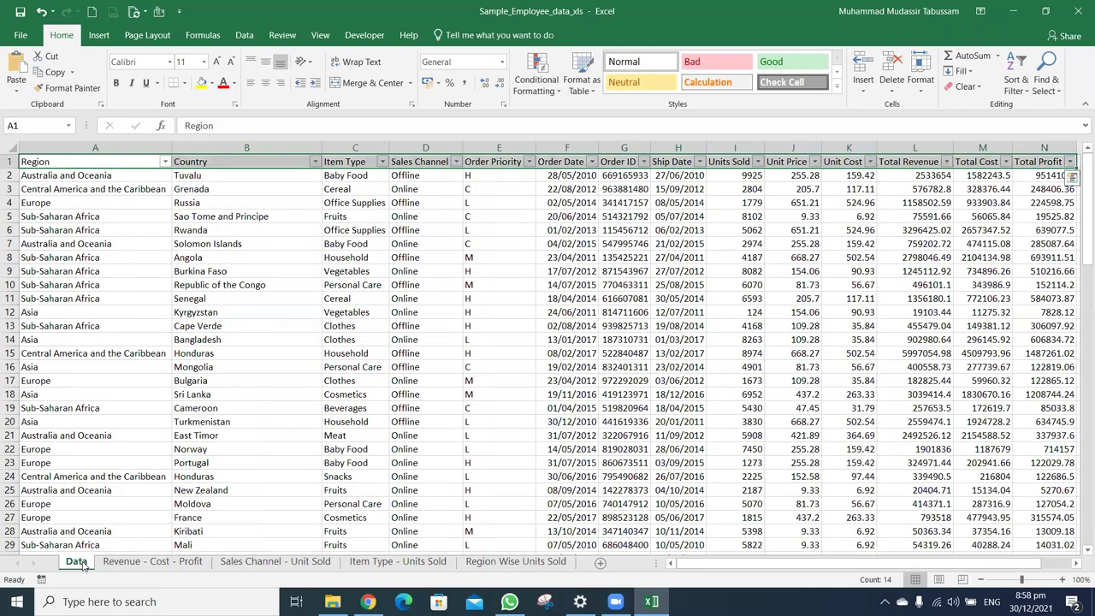
pyautogui.hotkey('ctrl', 'shift', 'Down')
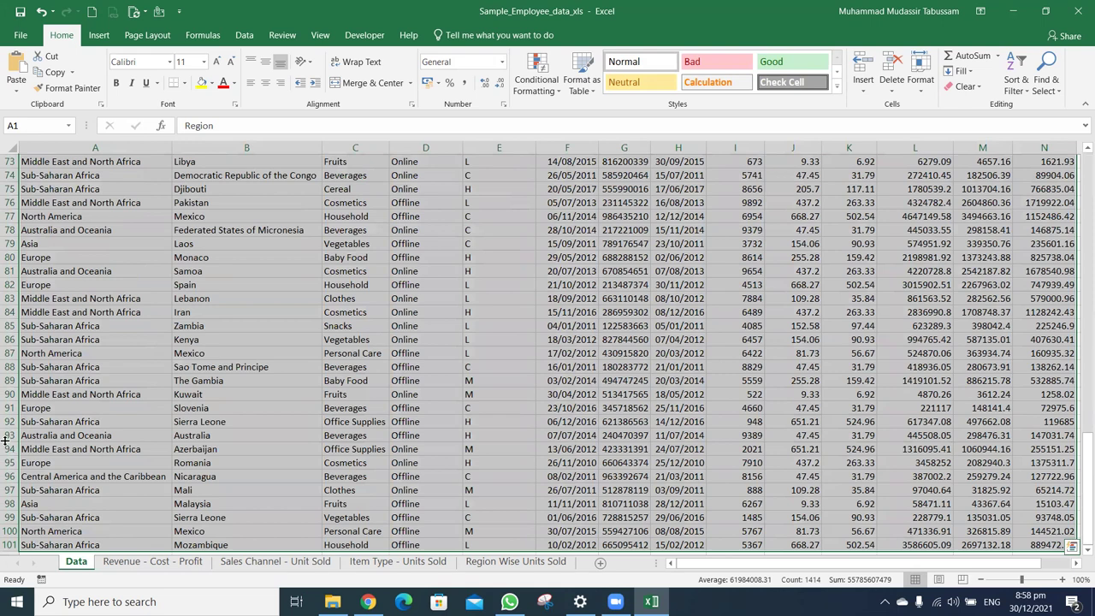
pyautogui.click(99, 35)
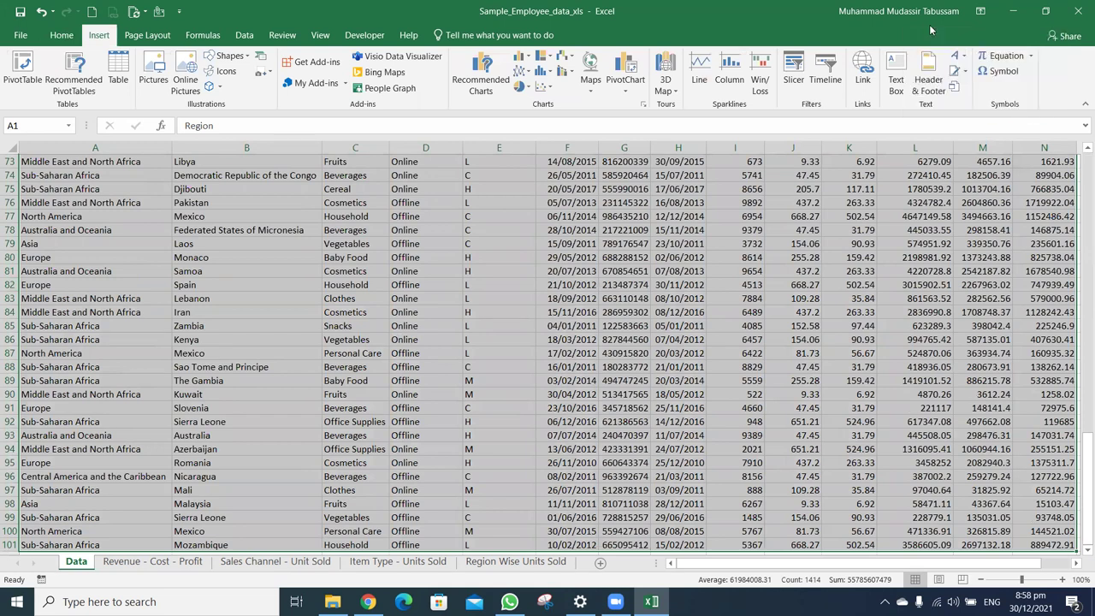
pyautogui.click(133, 217)
pyautogui.hotkey('ctrl', 'Home')
pyautogui.hotkey('ctrl', 'shift', 'End')
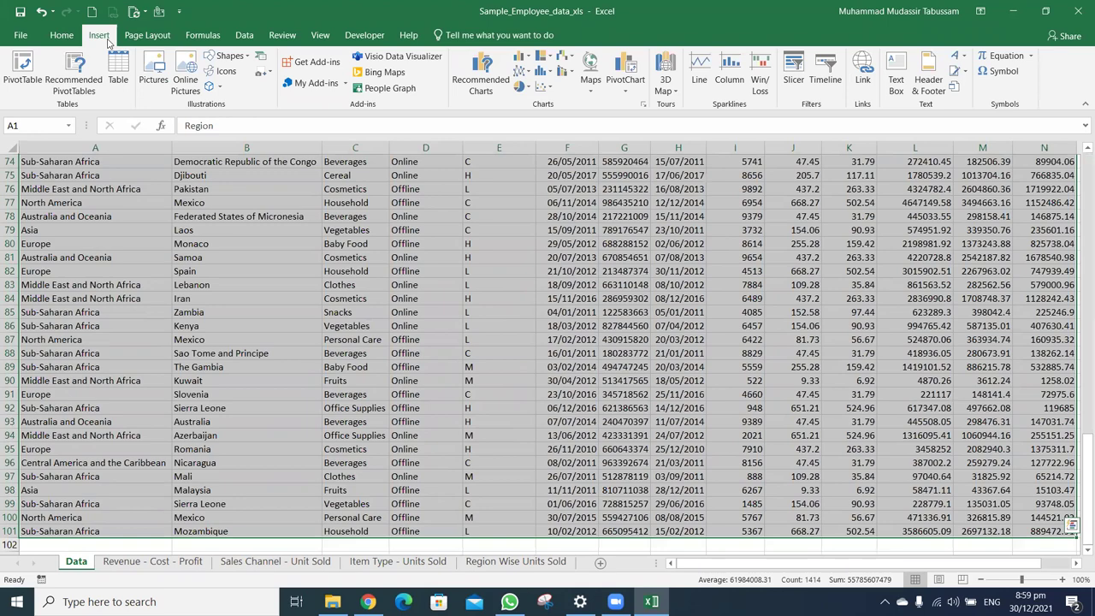
# Insert a PivotChart on a new worksheet with Units Sold as its values
pyautogui.click(635, 72)
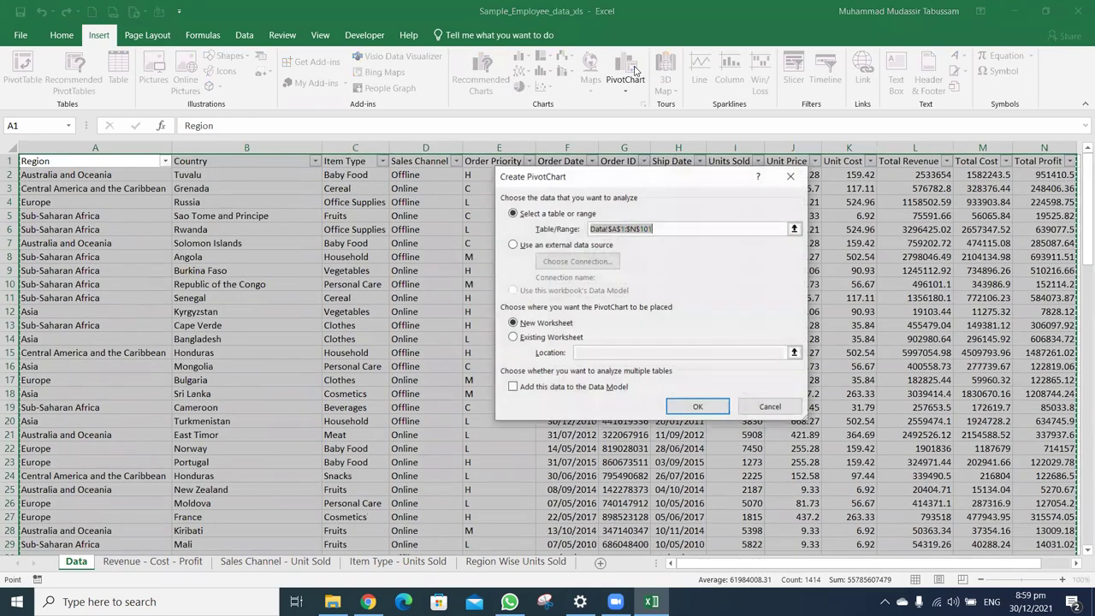
pyautogui.click(706, 403)
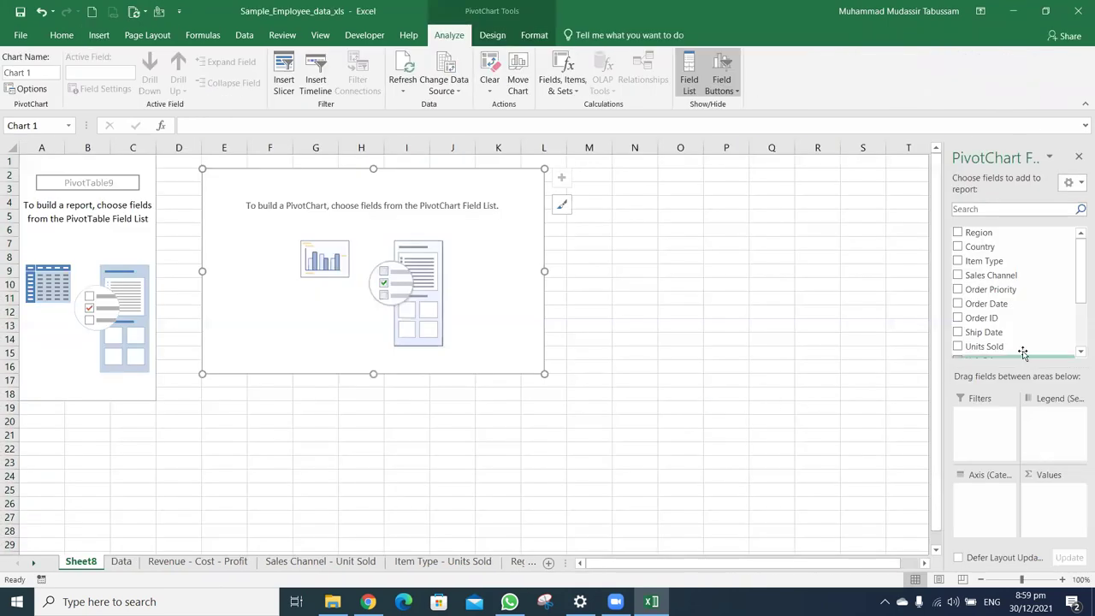
pyautogui.moveTo(1080, 285); pyautogui.dragTo(1078, 330)
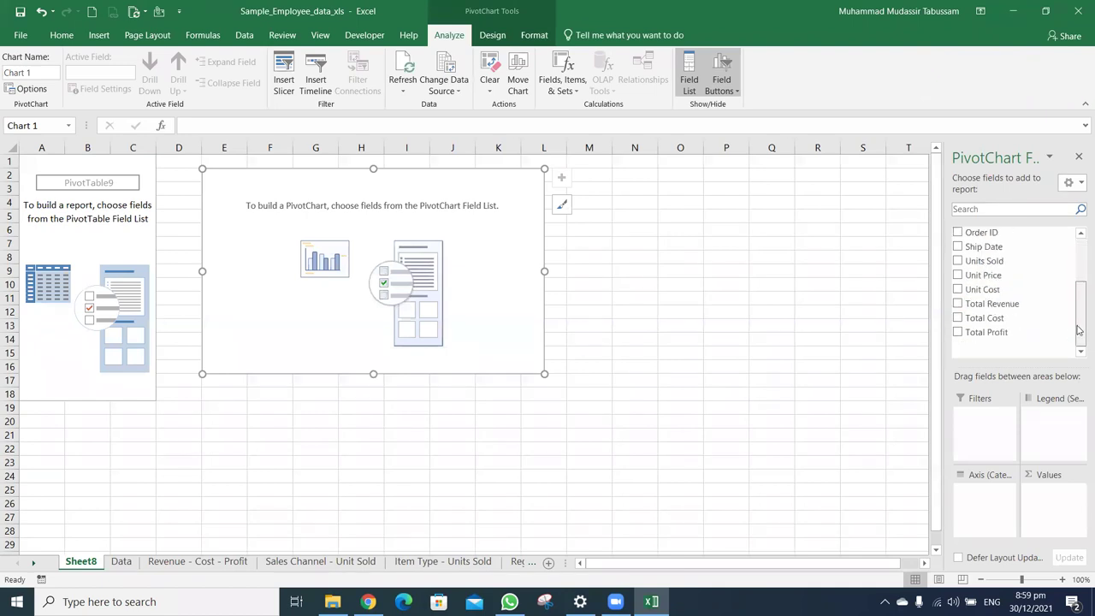
pyautogui.click(985, 261)
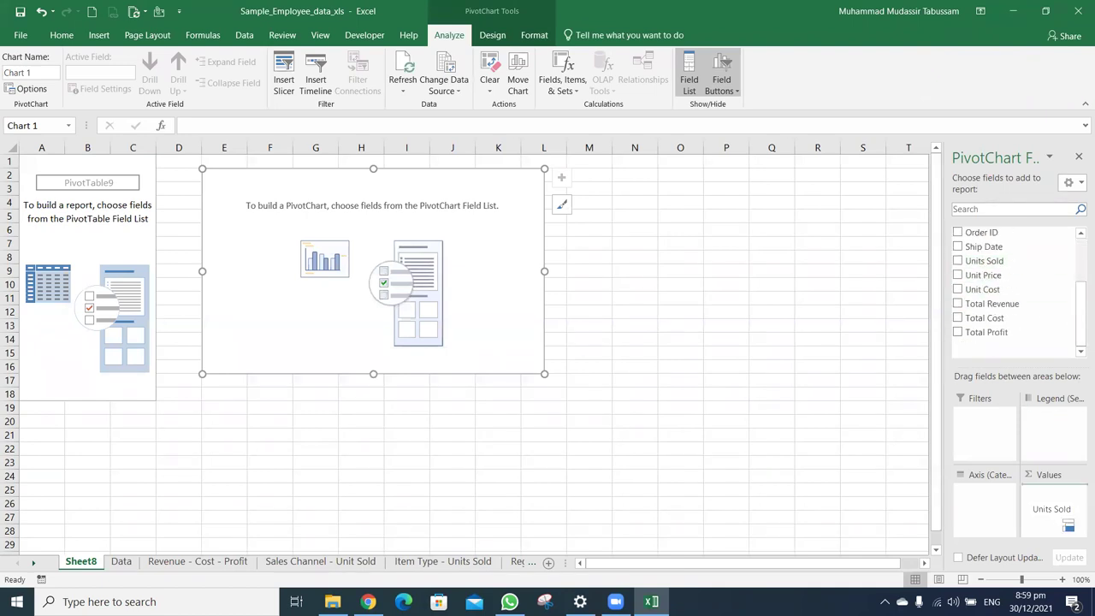
# Put Order Date on the axis to group units by year 2010–2017, and shift the chart right
pyautogui.moveTo(1080, 329); pyautogui.dragTo(1080, 305)
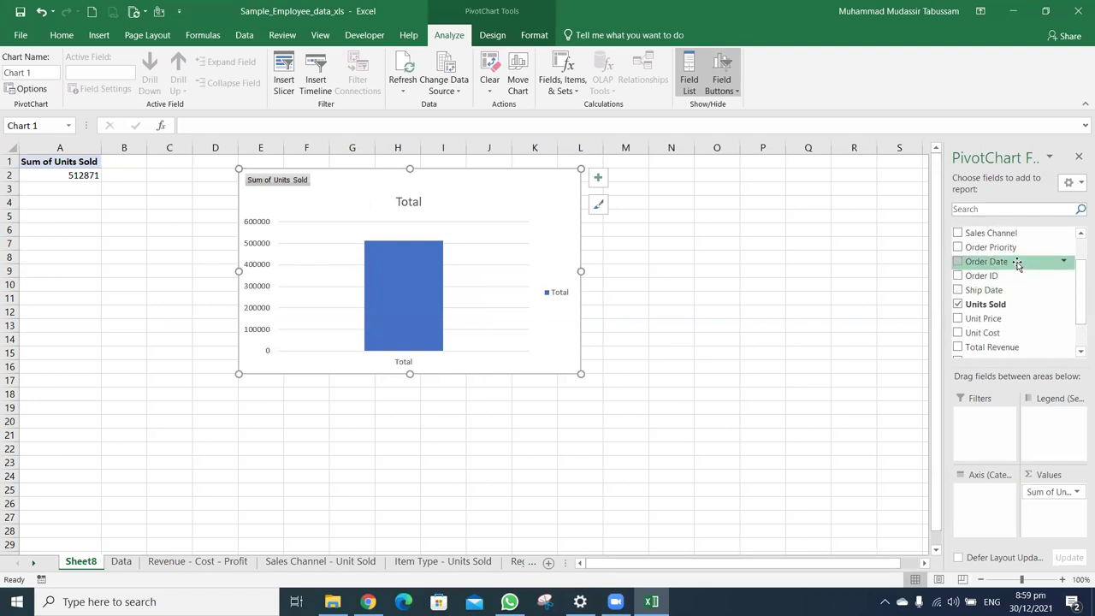
pyautogui.moveTo(1017, 265); pyautogui.dragTo(975, 507)
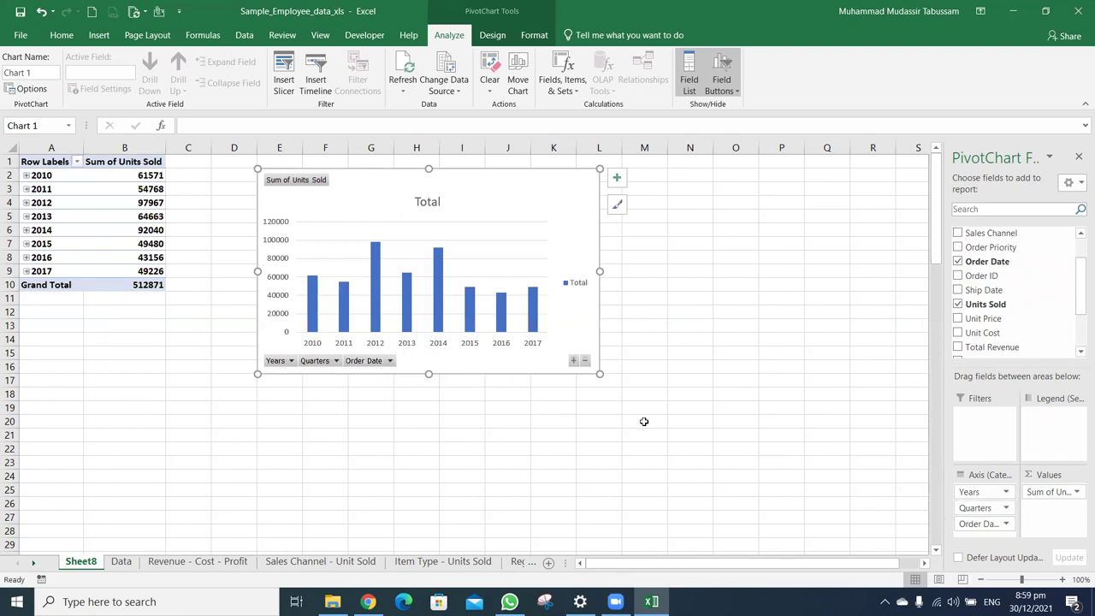
pyautogui.moveTo(532, 168)
pyautogui.mouseDown()
pyautogui.moveTo(587, 177)
pyautogui.moveTo(591, 166)
pyautogui.mouseUp()
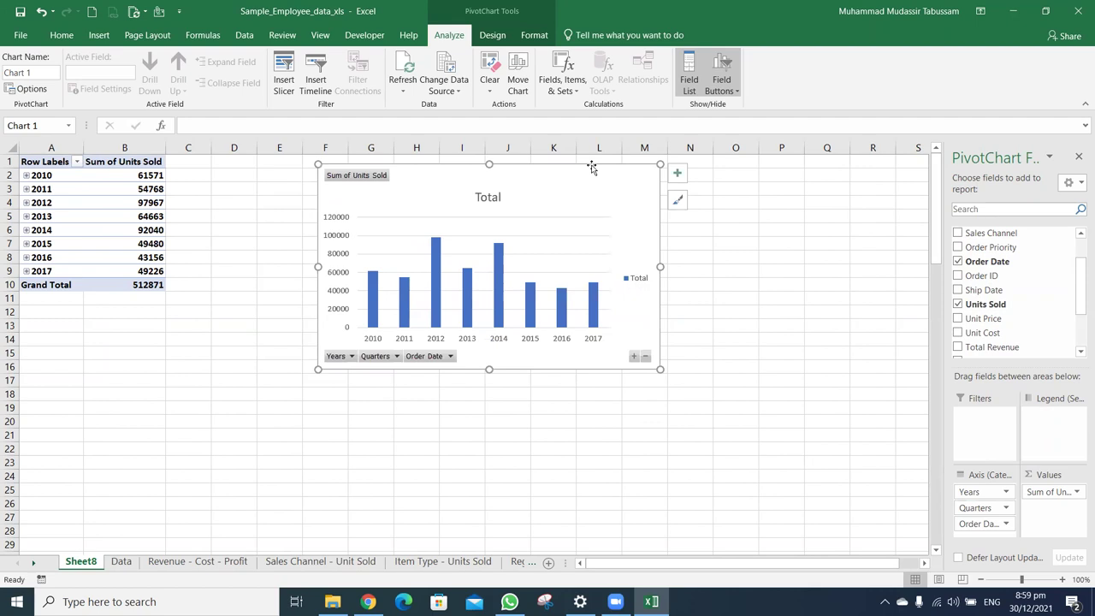
# Remove the chart's gridlines and delete the Total legend
pyautogui.click(677, 173)
pyautogui.click(708, 273)
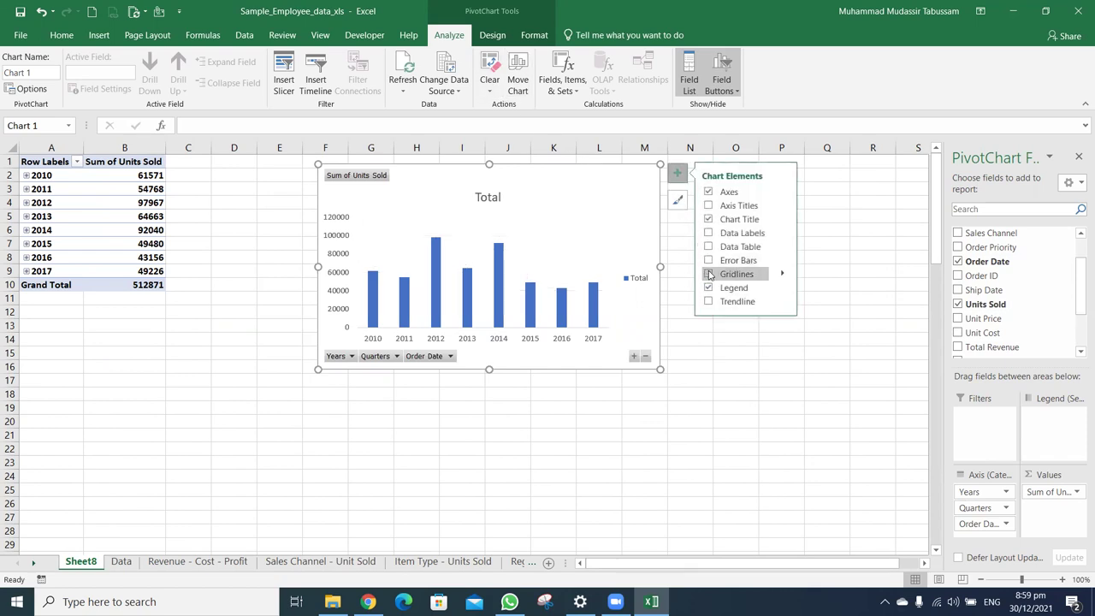
pyautogui.click(643, 284)
pyautogui.press('Delete')
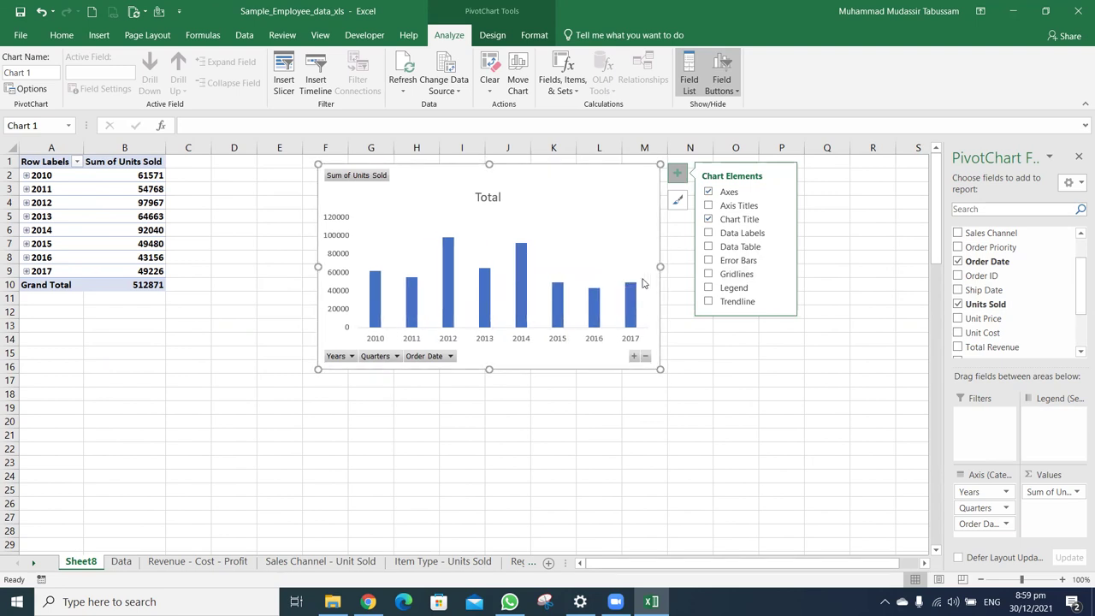
# Hide all field buttons on the PivotChart
pyautogui.click(731, 89)
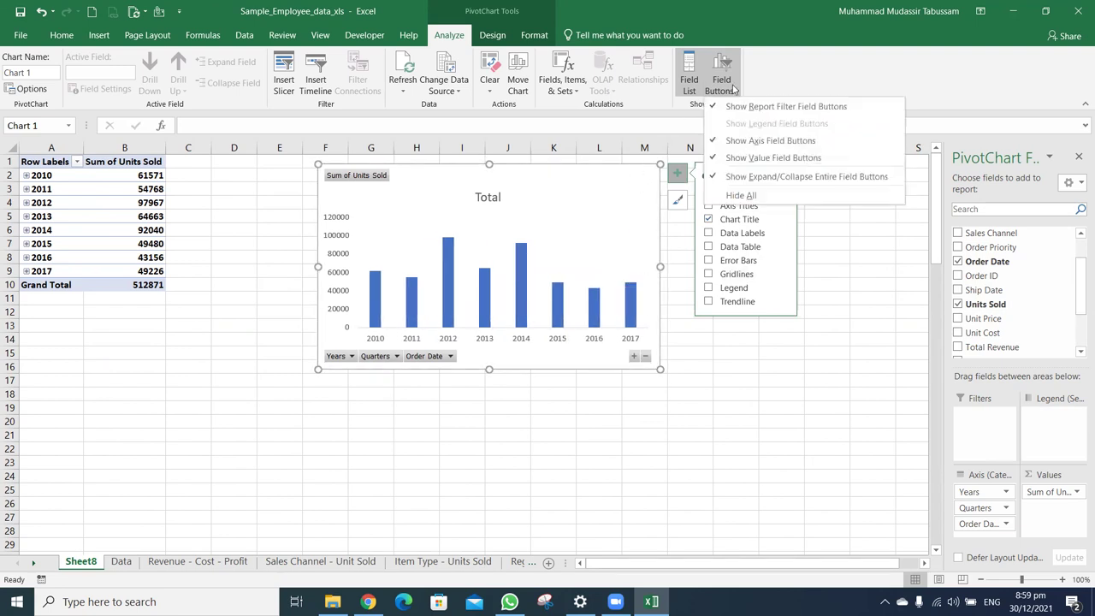
pyautogui.click(731, 89)
pyautogui.click(727, 84)
pyautogui.click(717, 79)
pyautogui.click(716, 77)
# Delete the Total chart title and add data labels to every yearly column
pyautogui.click(500, 178)
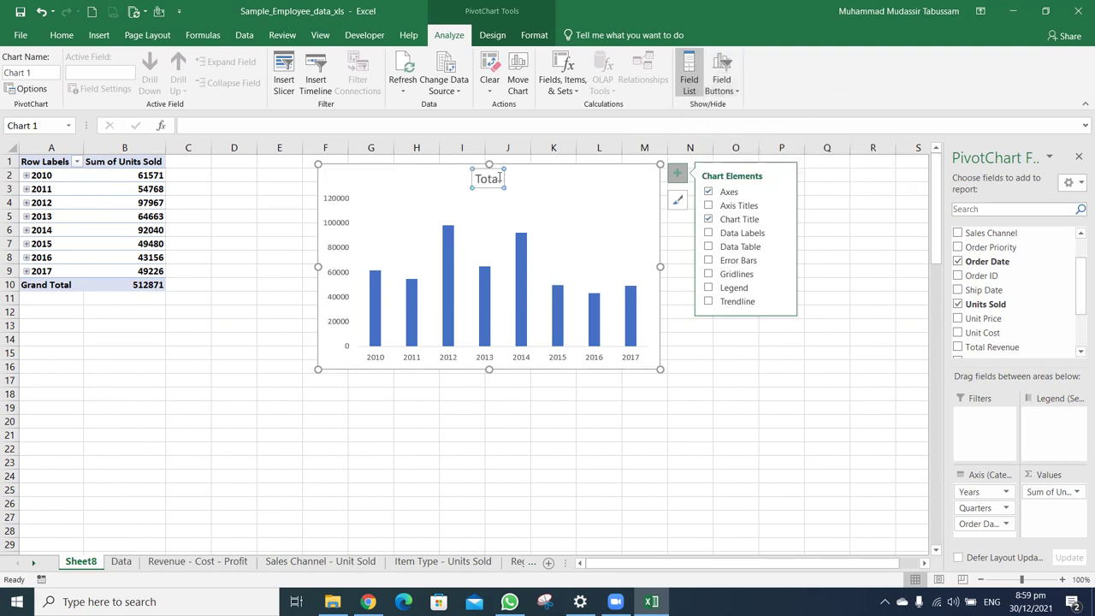
pyautogui.press('Delete')
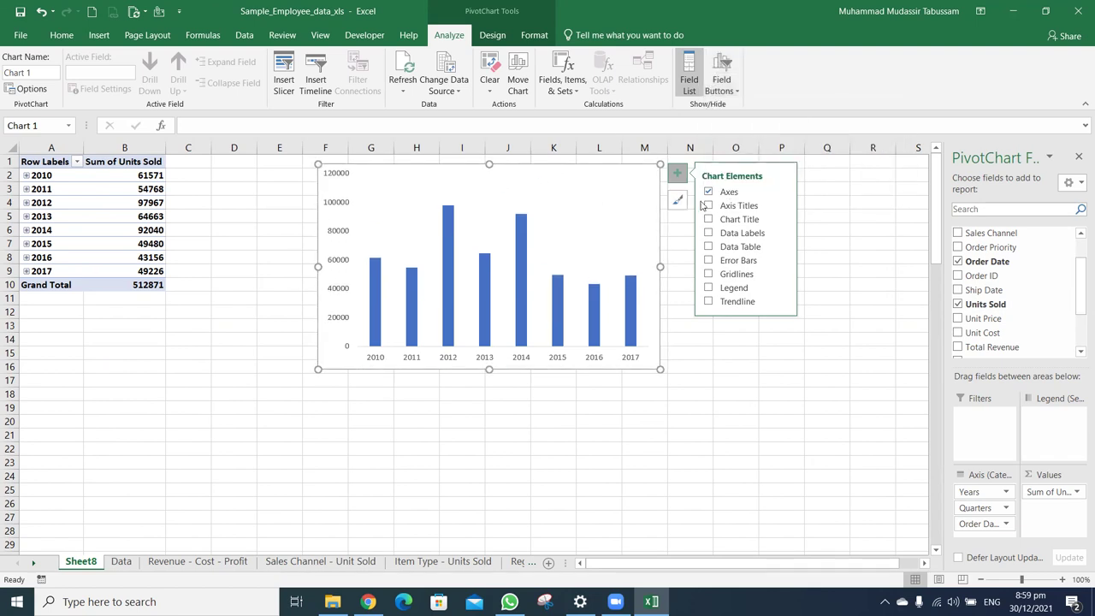
pyautogui.click(707, 232)
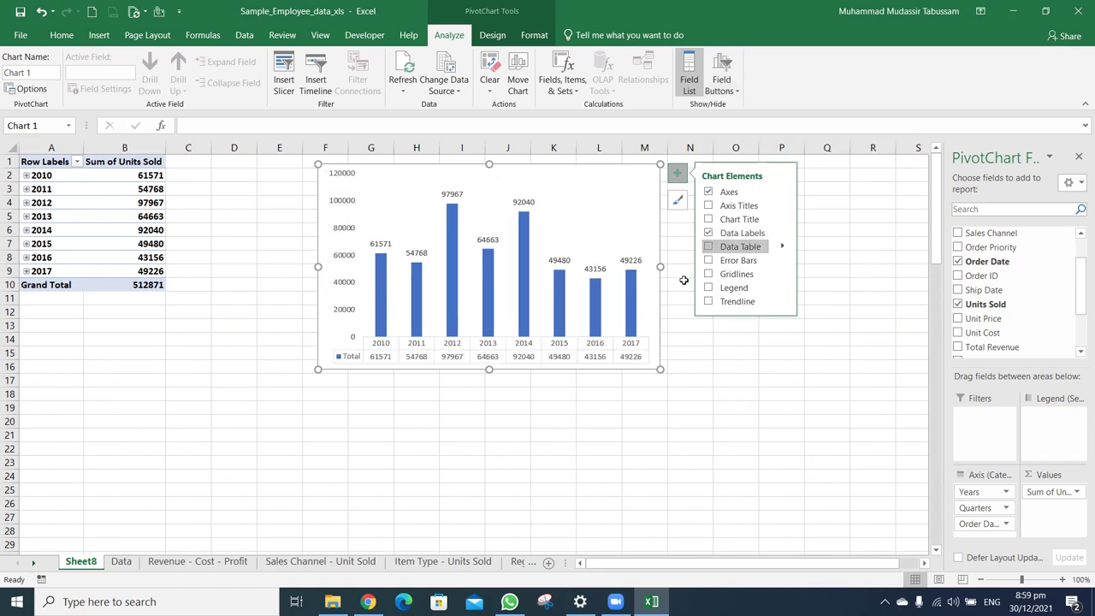
# Format Sum of Units Sold as Number with 0 decimals and a 1000 separator
pyautogui.click(1035, 494)
pyautogui.click(984, 542)
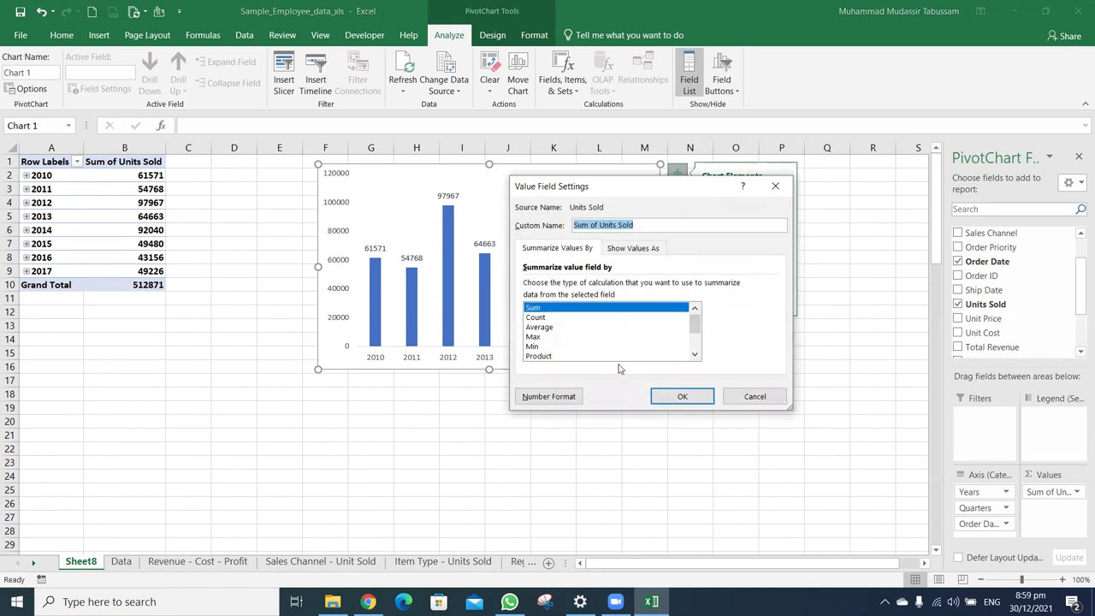
pyautogui.click(548, 396)
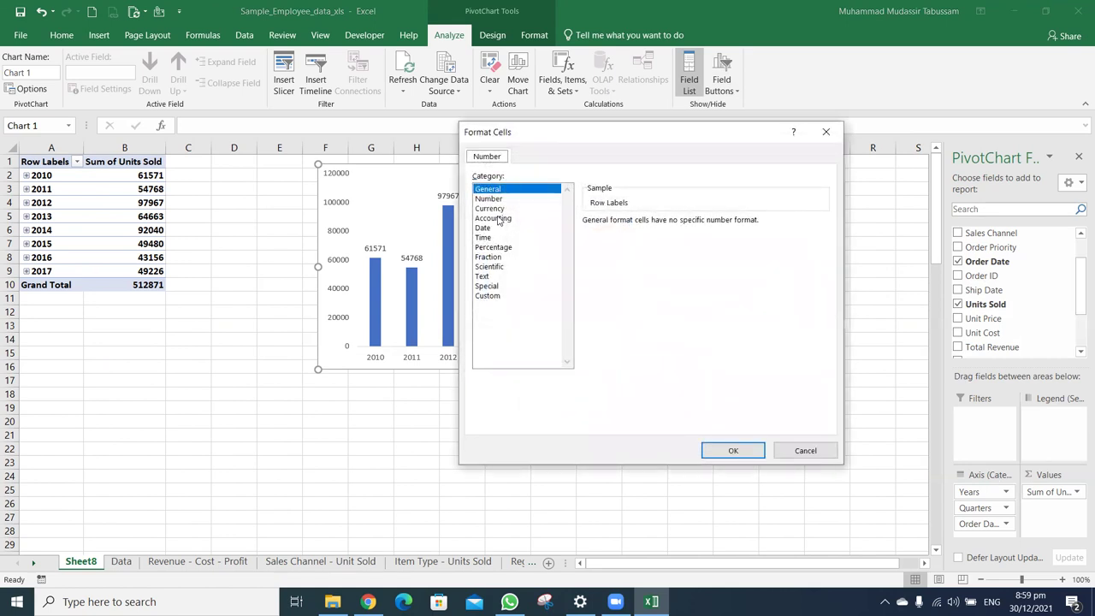
pyautogui.click(499, 199)
pyautogui.click(609, 239)
pyautogui.click(682, 225)
pyautogui.click(681, 225)
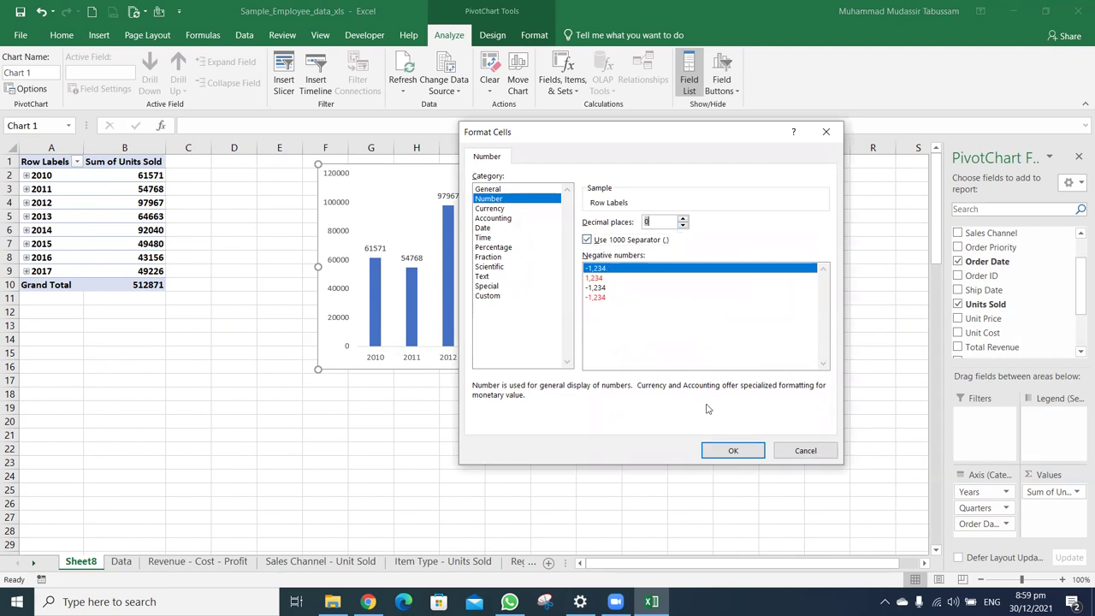
pyautogui.click(731, 450)
pyautogui.click(695, 398)
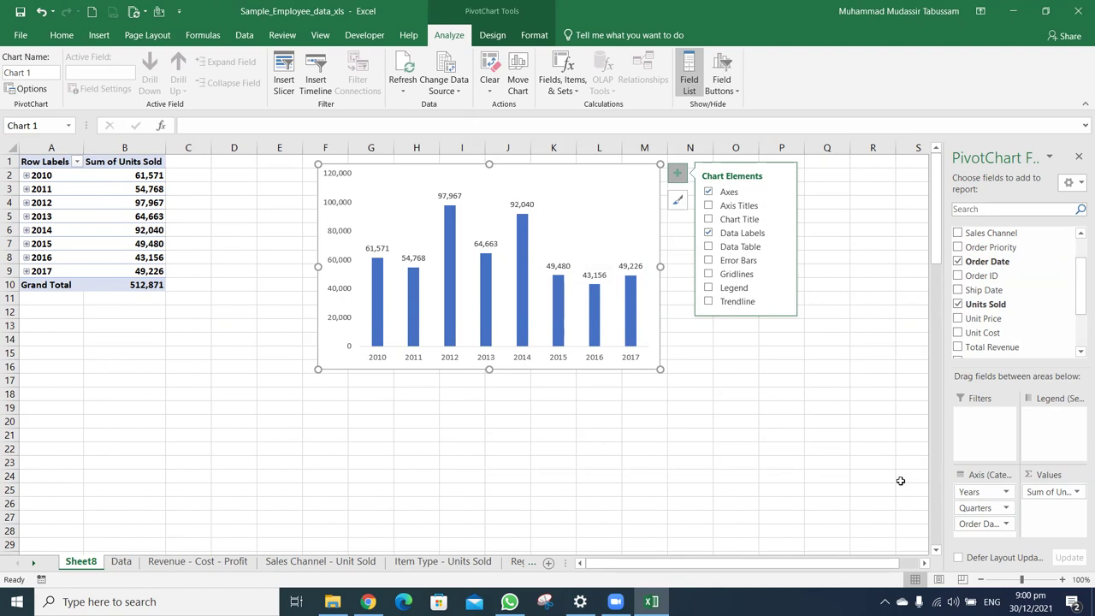
# Inspect the 2010 date grouping settings and expand then collapse 2010, leaving the pivot unchanged
pyautogui.rightClick(63, 171)
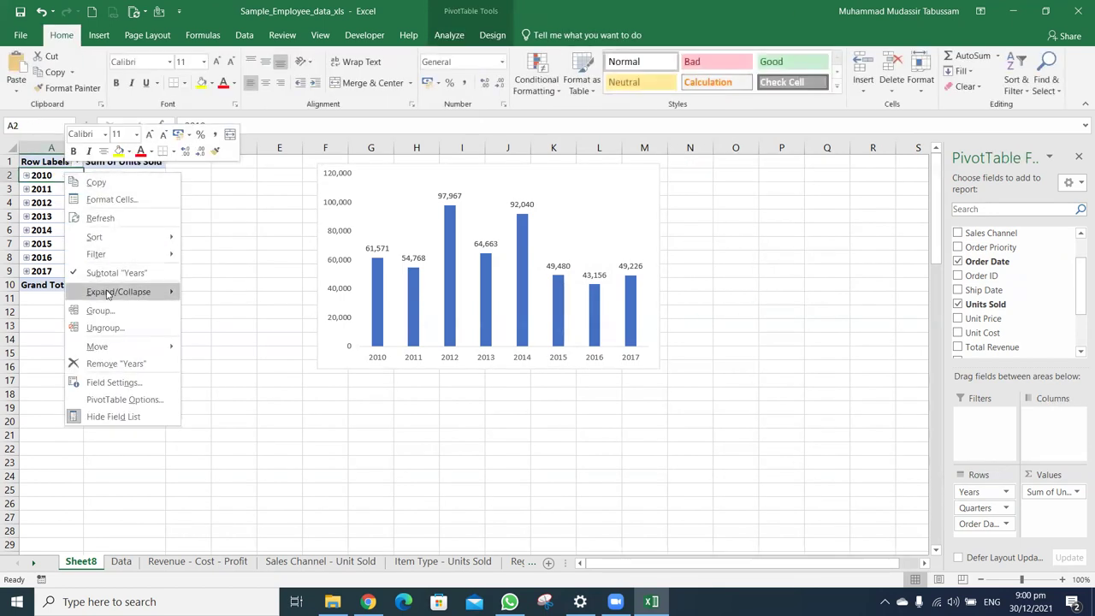
pyautogui.click(117, 312)
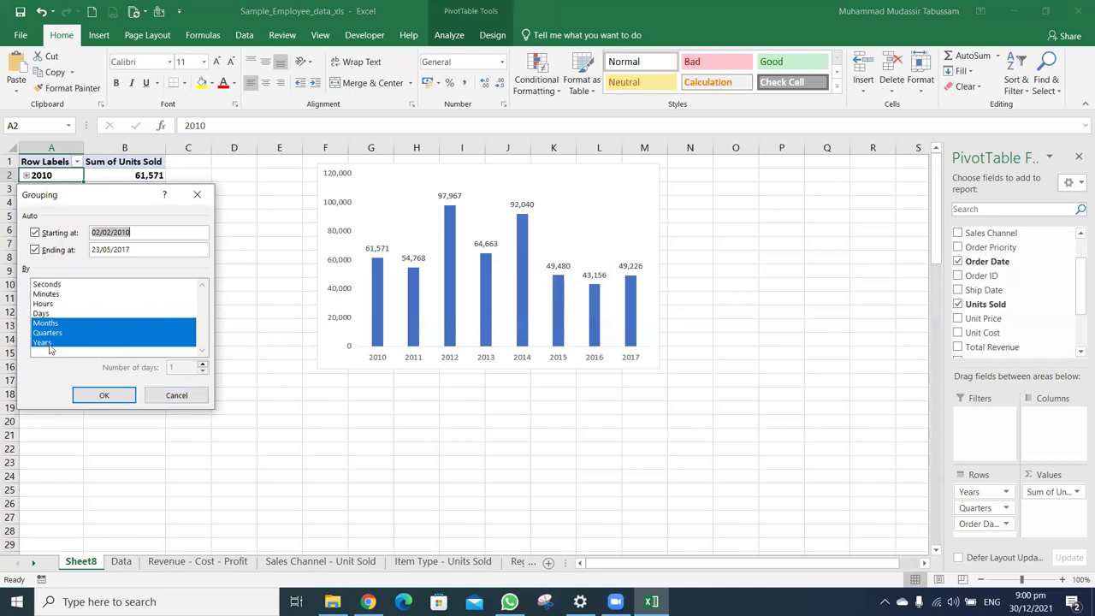
pyautogui.click(162, 391)
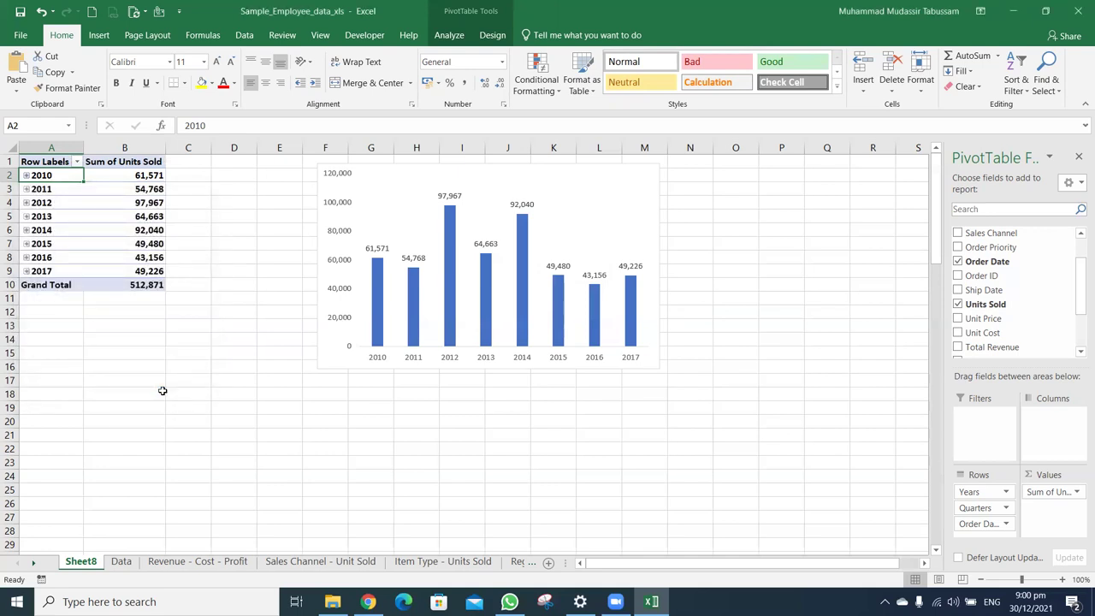
pyautogui.click(25, 175)
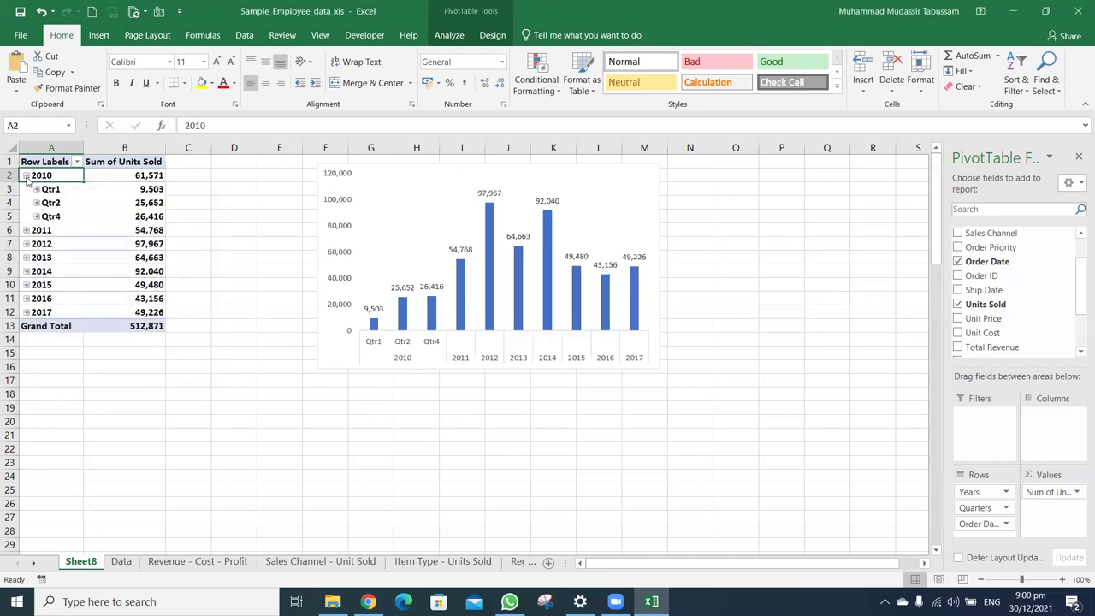
pyautogui.click(25, 175)
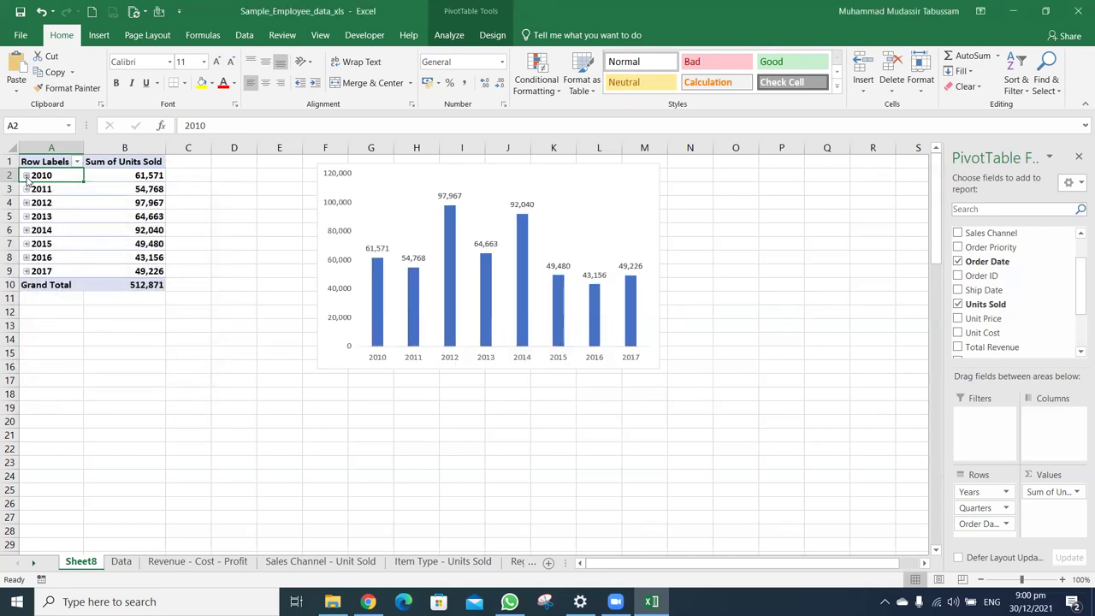
# Open Format Chart Area for the Units Sold PivotChart and switch on its Field Buttons
pyautogui.click(522, 181)
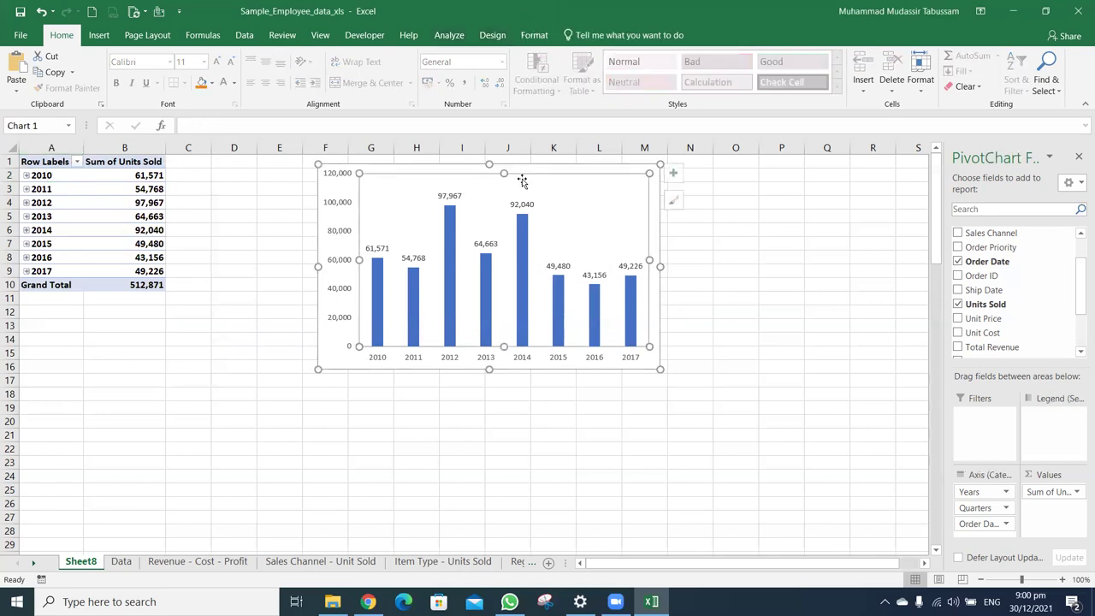
pyautogui.click(535, 36)
pyautogui.click(499, 38)
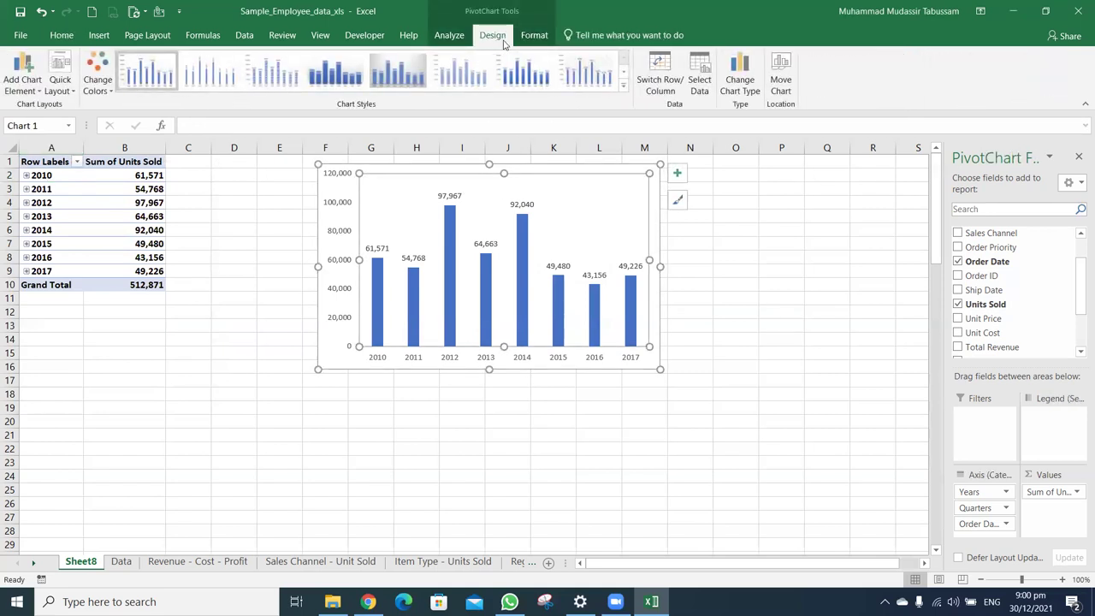
pyautogui.doubleClick(607, 167)
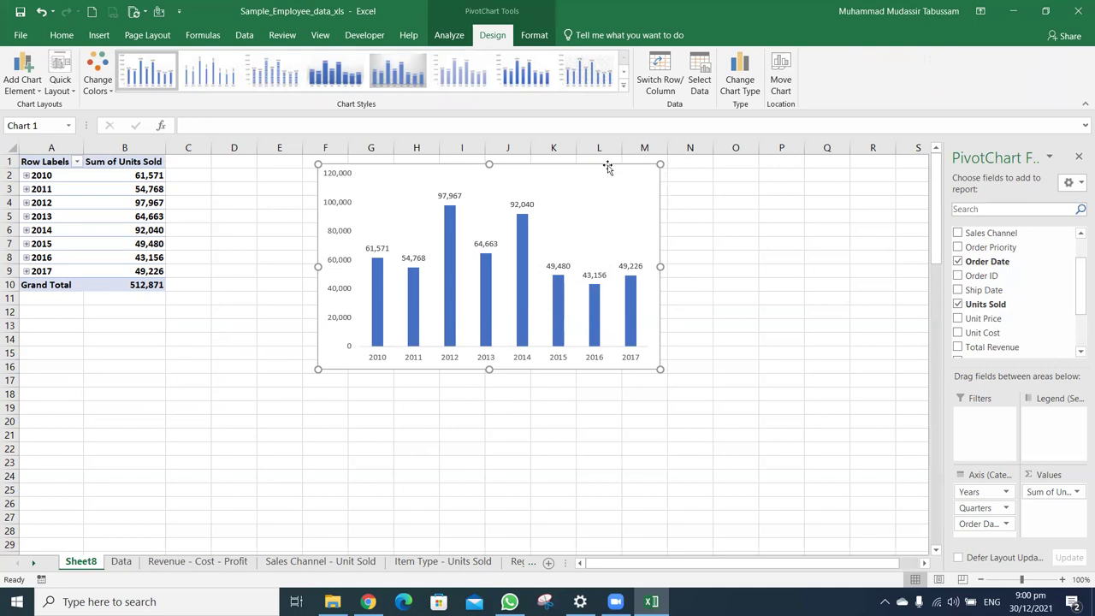
pyautogui.click(721, 69)
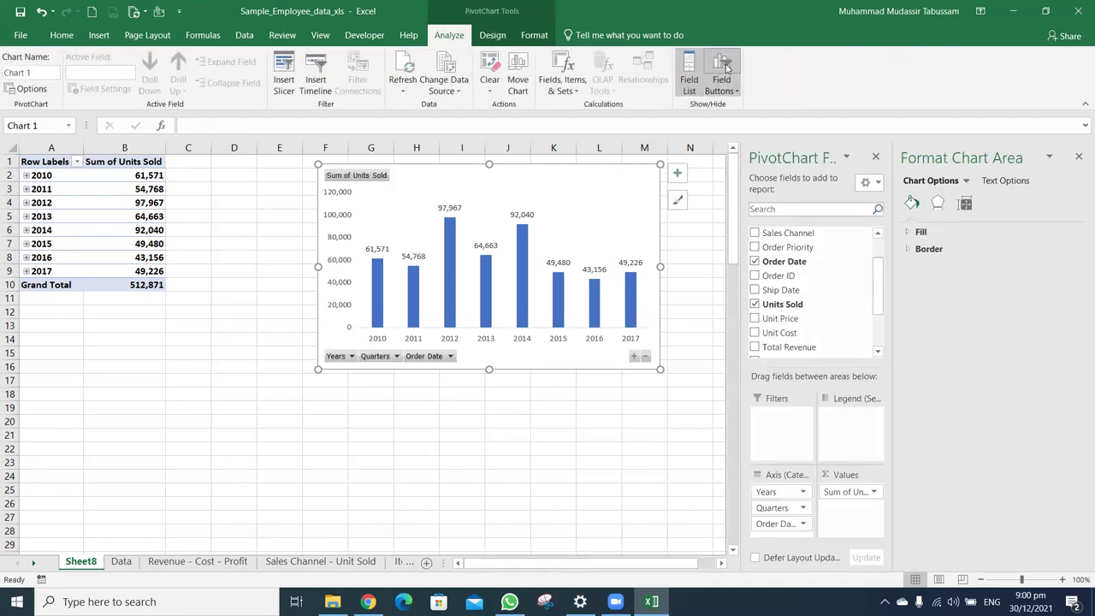
# Nudge the Units Sold chart left, close the pane, and undo a trial paste of the Revenue chart's green formatting
pyautogui.moveTo(628, 163)
pyautogui.mouseDown()
pyautogui.moveTo(549, 177)
pyautogui.moveTo(564, 163)
pyautogui.mouseUp()
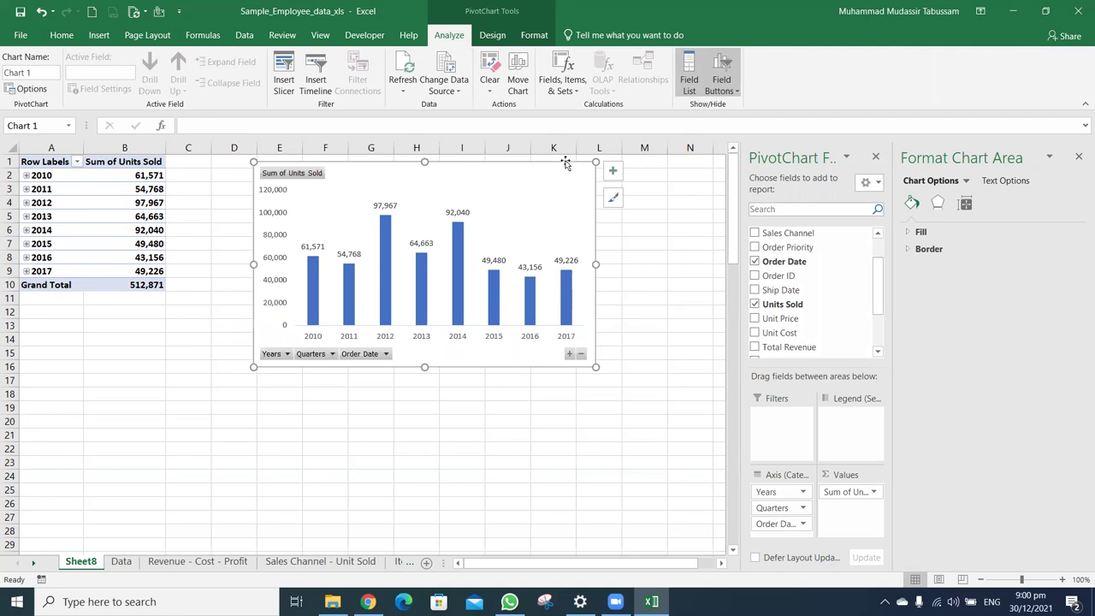
pyautogui.click(1078, 157)
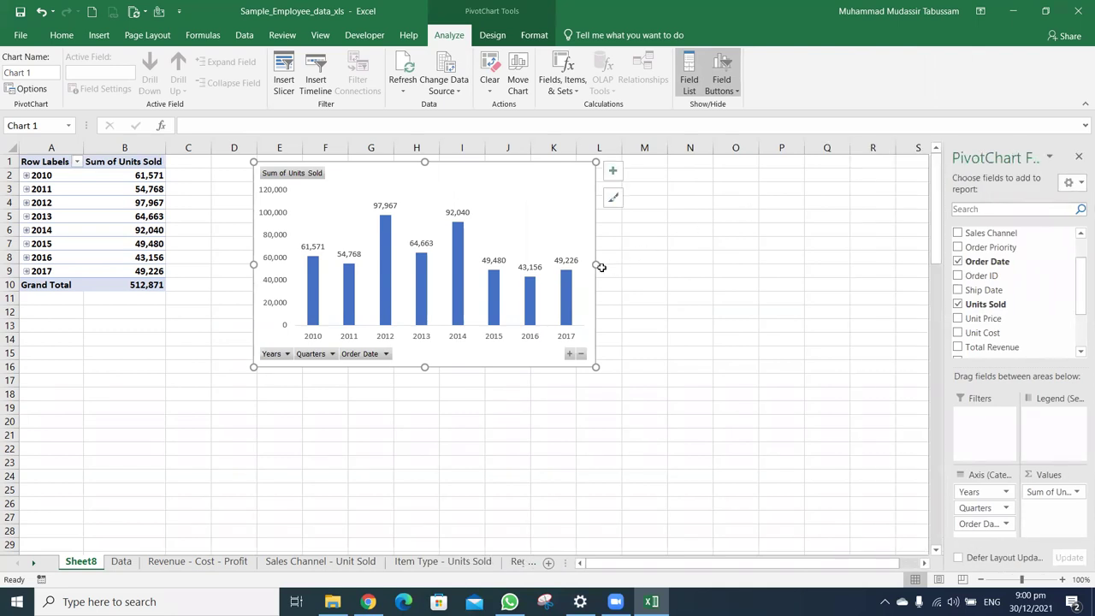
pyautogui.click(171, 566)
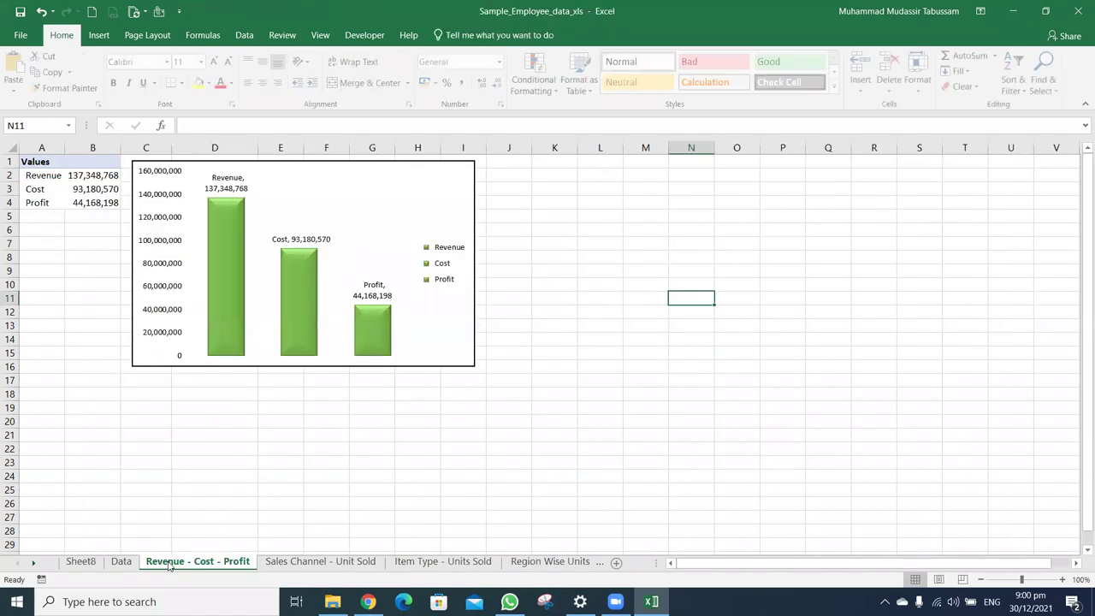
pyautogui.click(399, 169)
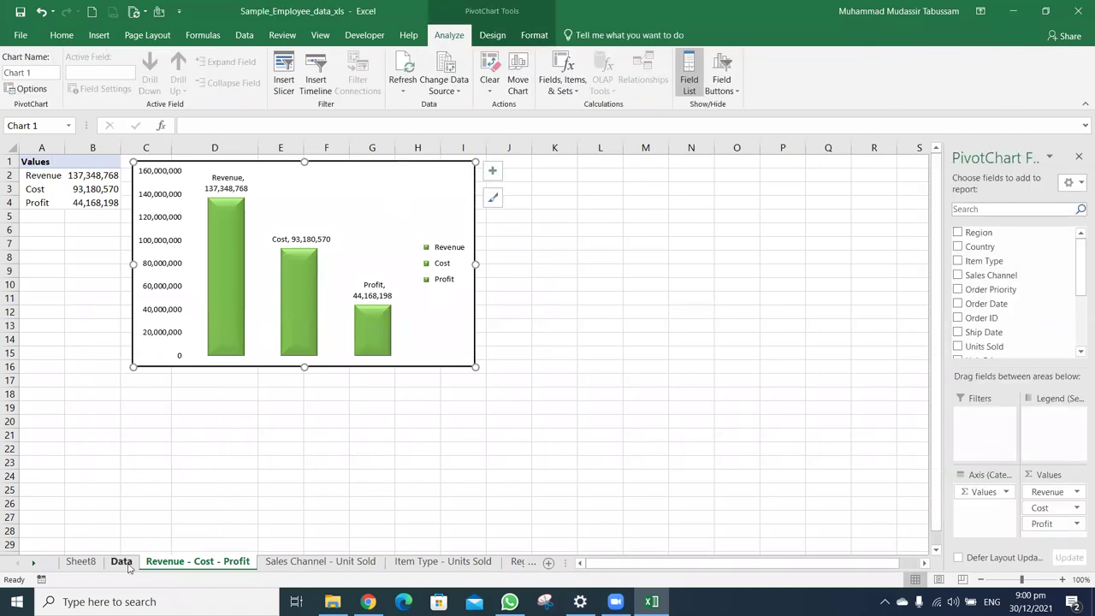
pyautogui.click(96, 567)
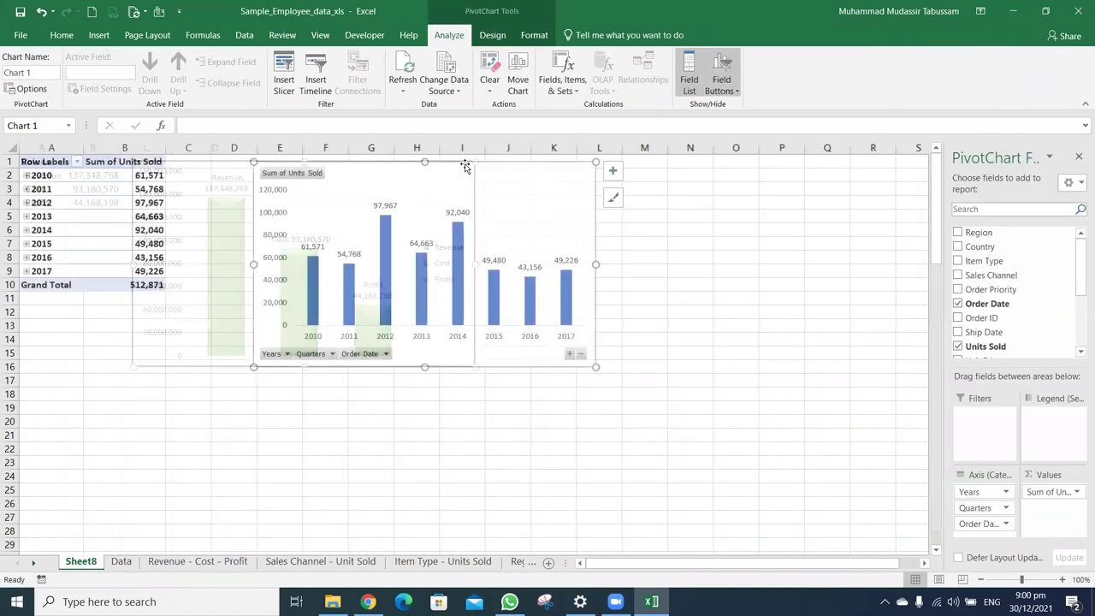
pyautogui.rightClick(466, 169)
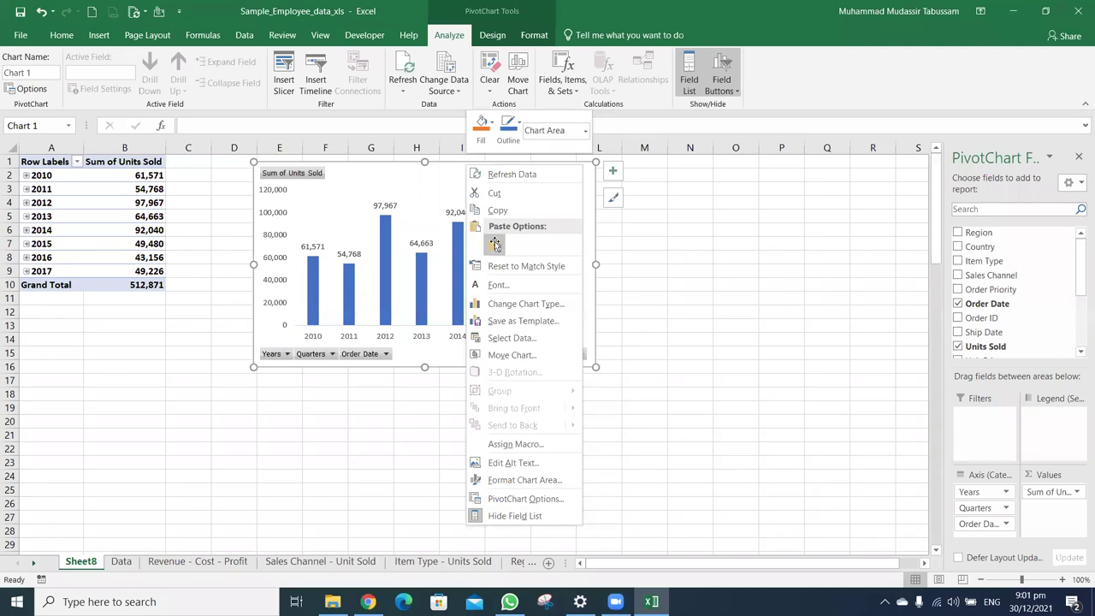
pyautogui.hotkey('ctrl', 'v')
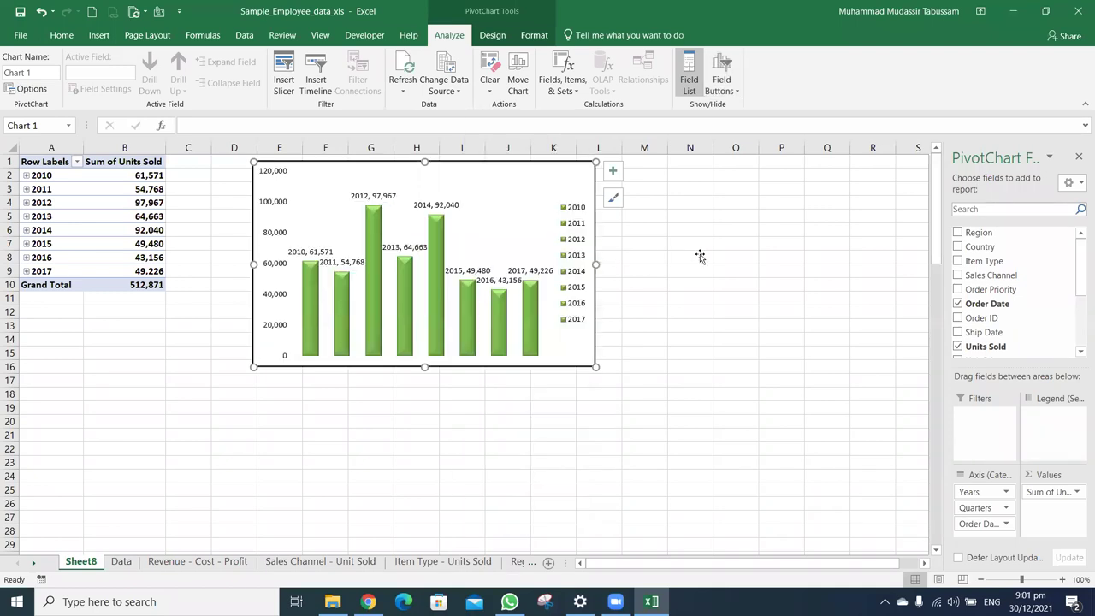
pyautogui.moveTo(700, 257); pyautogui.dragTo(757, 266)
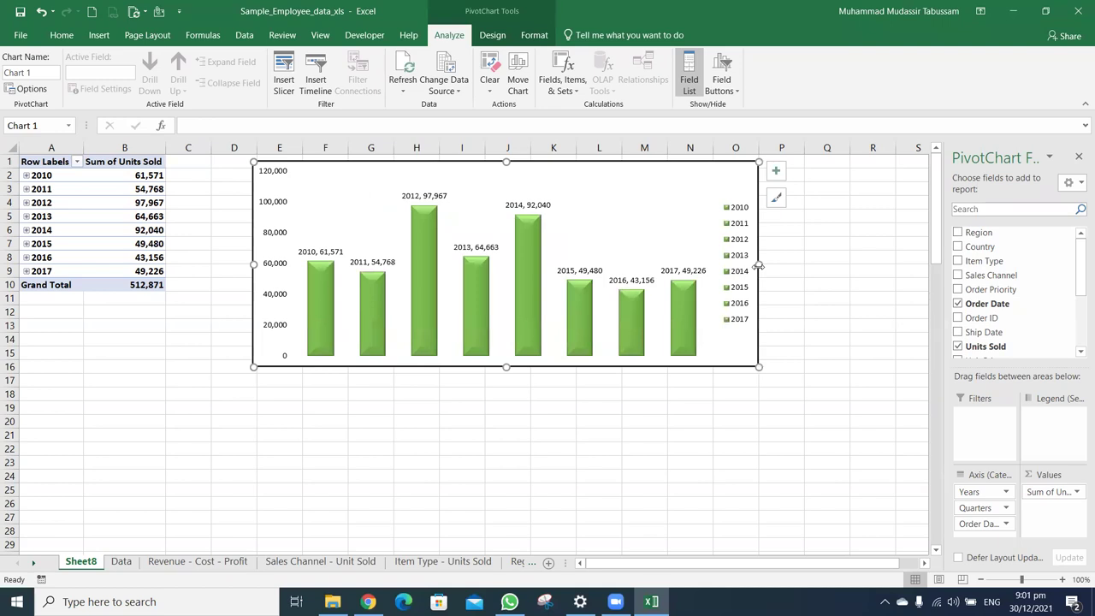
pyautogui.hotkey('ctrl', 'z')
pyautogui.hotkey('ctrl', 'z')
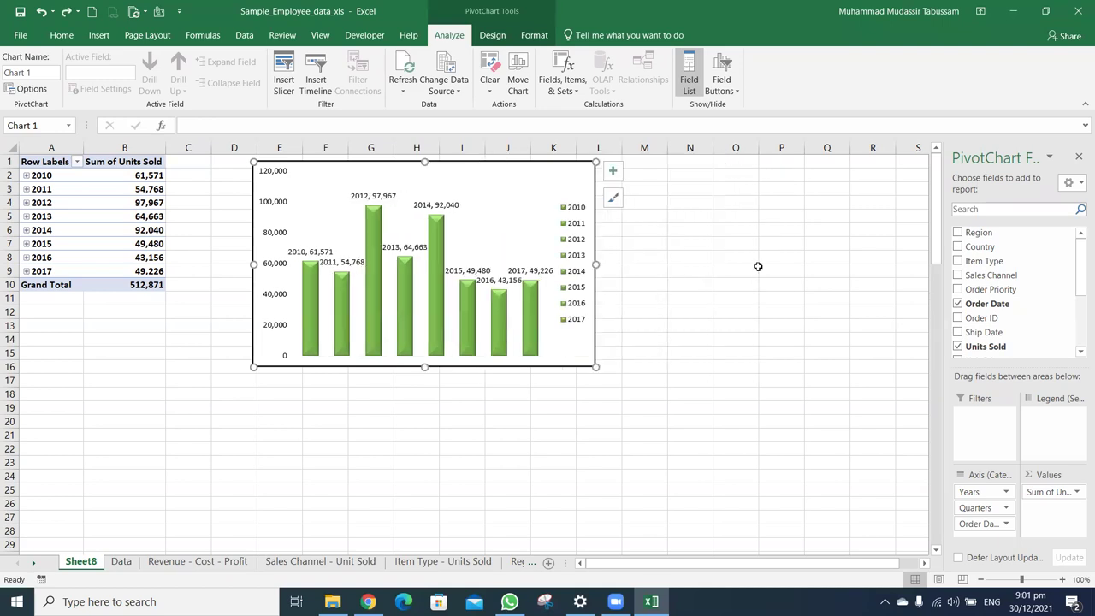
pyautogui.hotkey('ctrl', 'z')
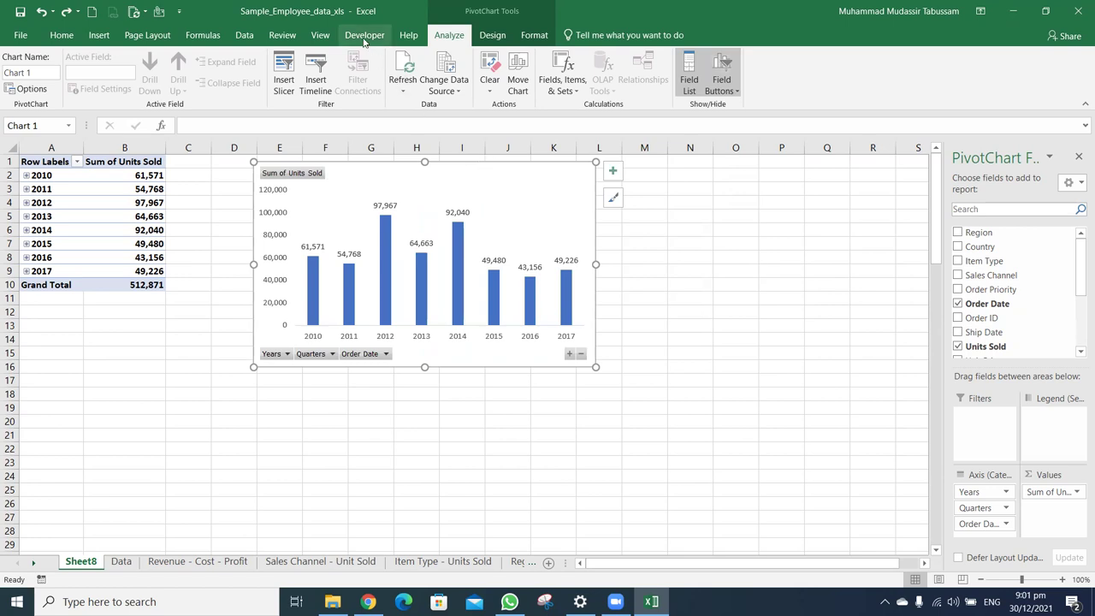
# Apply a gold outline style to the chart, leaving its fill colour unchanged
pyautogui.click(492, 35)
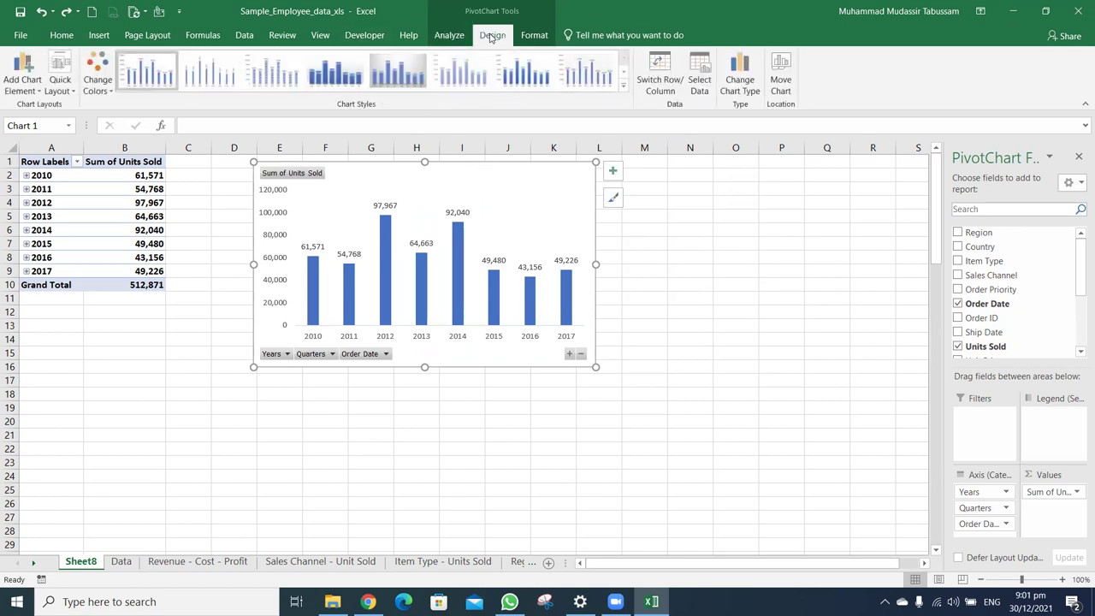
pyautogui.click(534, 35)
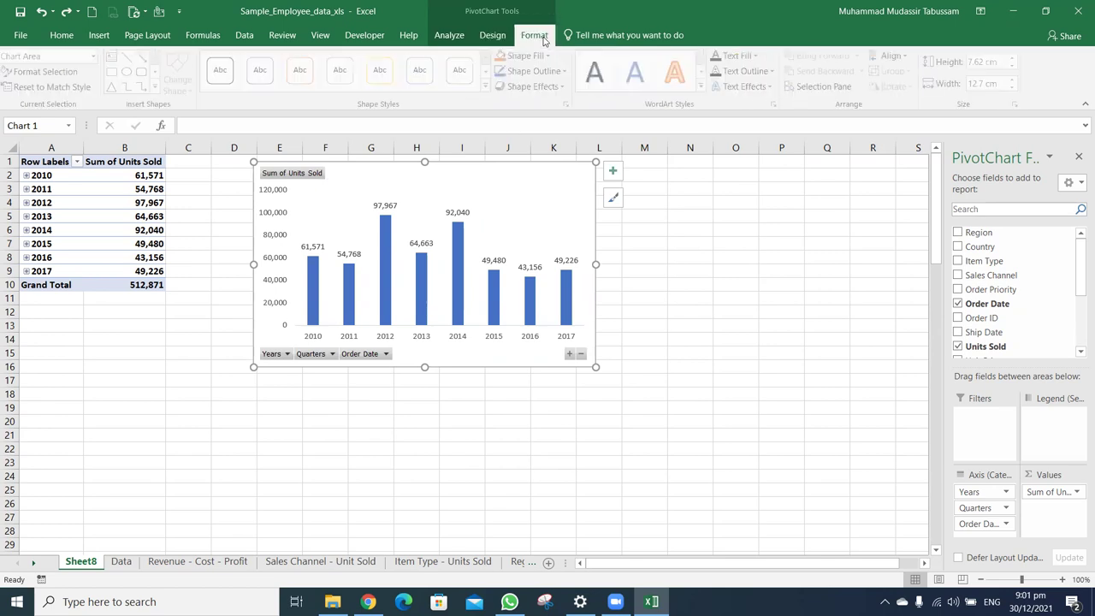
pyautogui.click(383, 69)
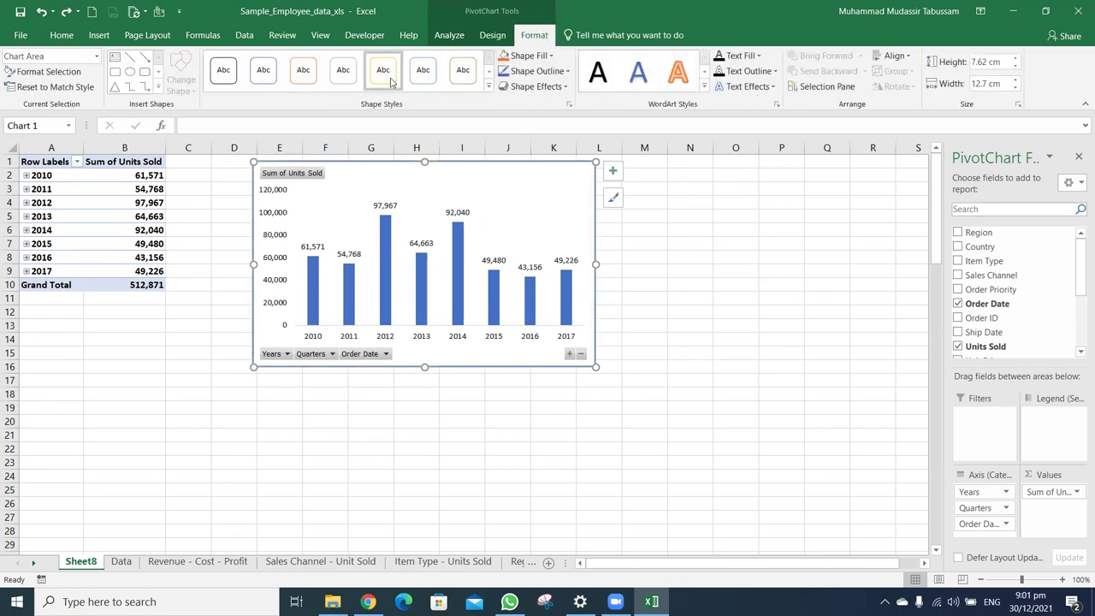
pyautogui.click(551, 57)
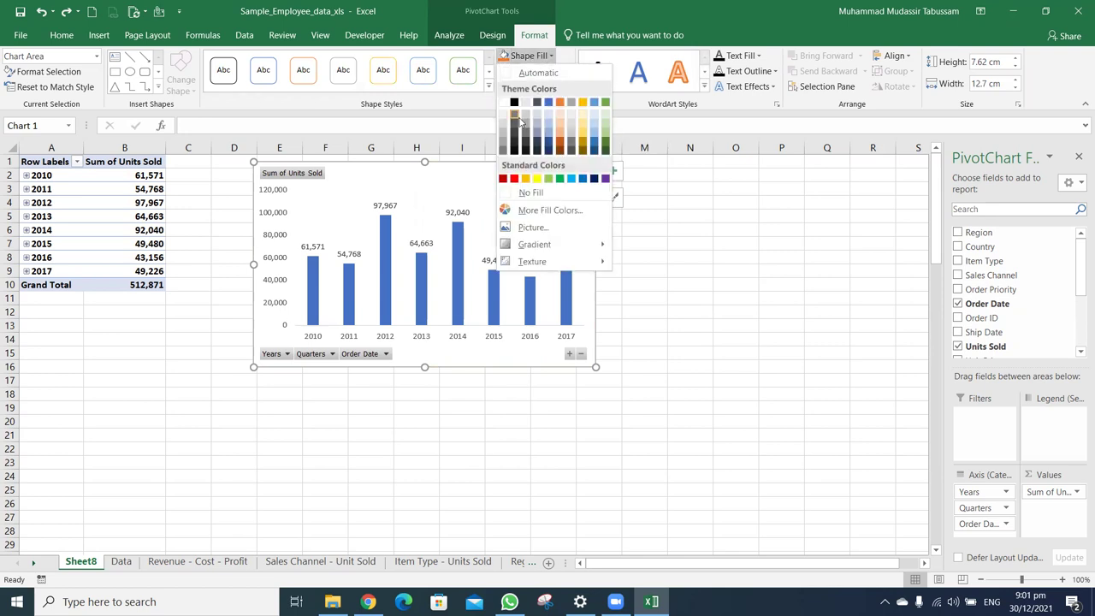
pyautogui.click(658, 241)
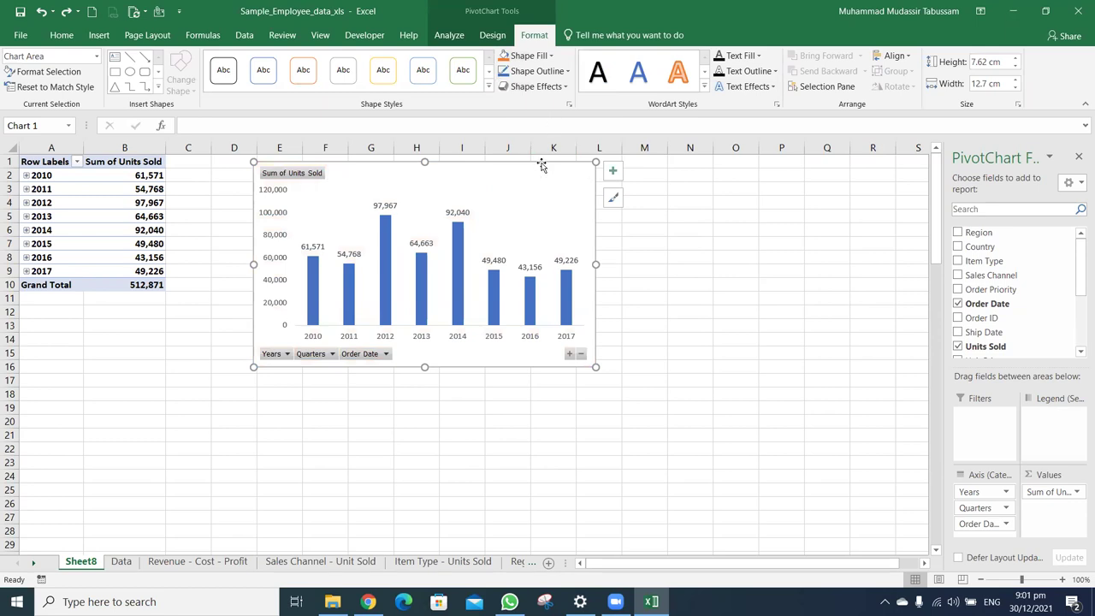
# Apply a bevel 3D preset to the Units Sold bars, widen the chart slightly, and expand years to quarters
pyautogui.click(567, 274)
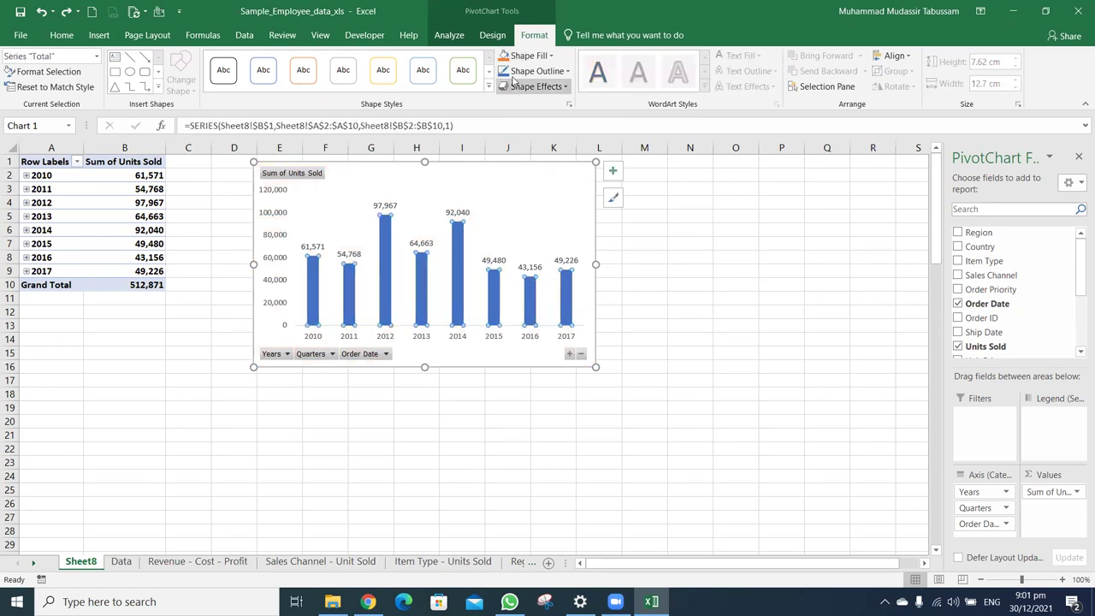
pyautogui.click(536, 87)
pyautogui.moveTo(549, 146)
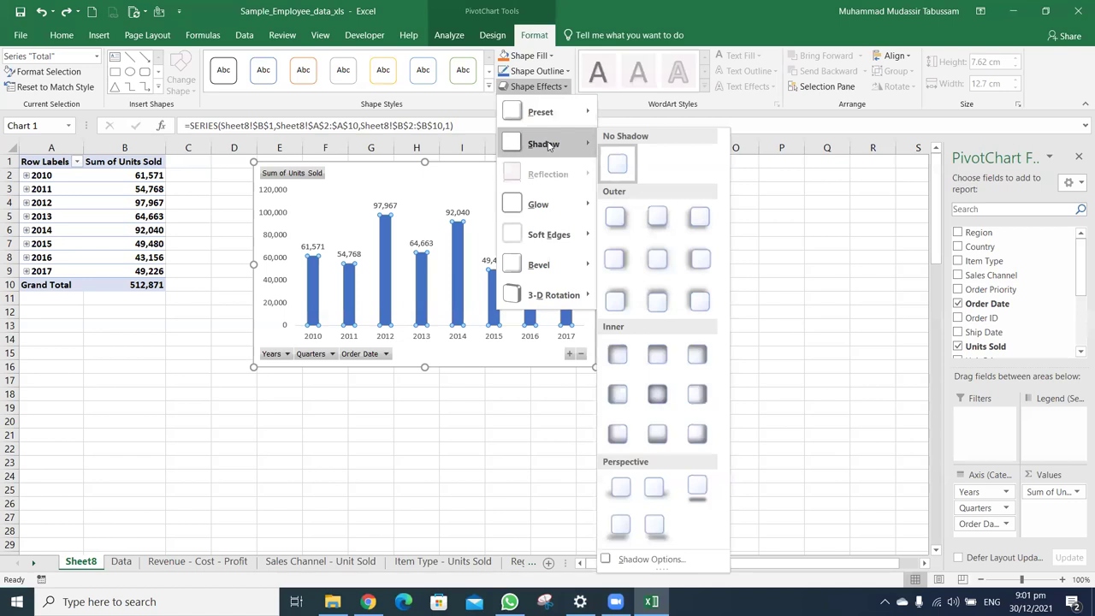
pyautogui.moveTo(547, 115)
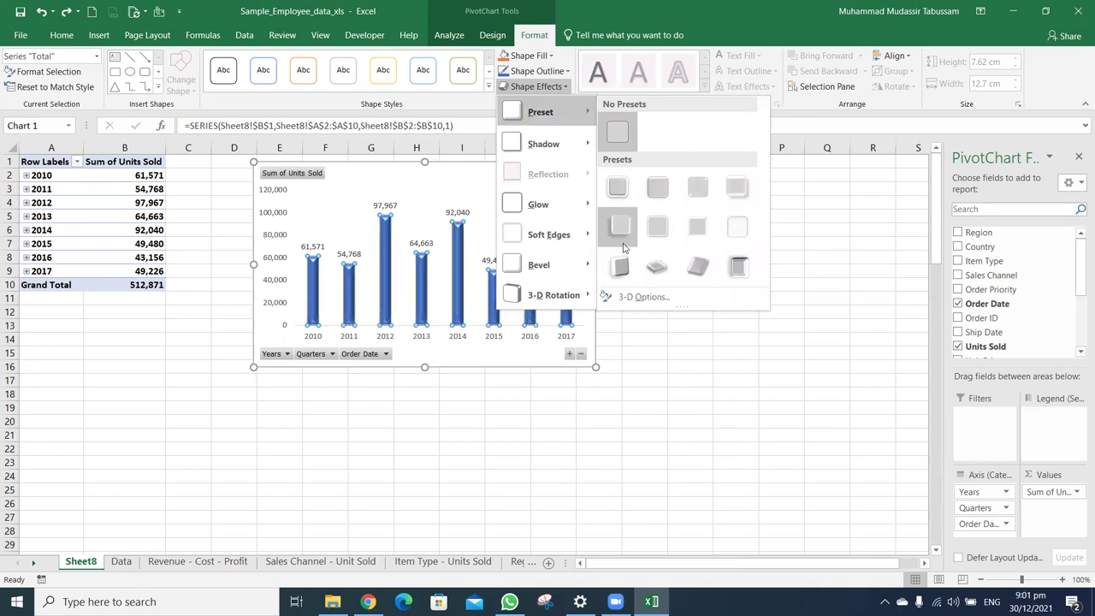
pyautogui.click(622, 247)
pyautogui.moveTo(595, 264); pyautogui.dragTo(623, 262)
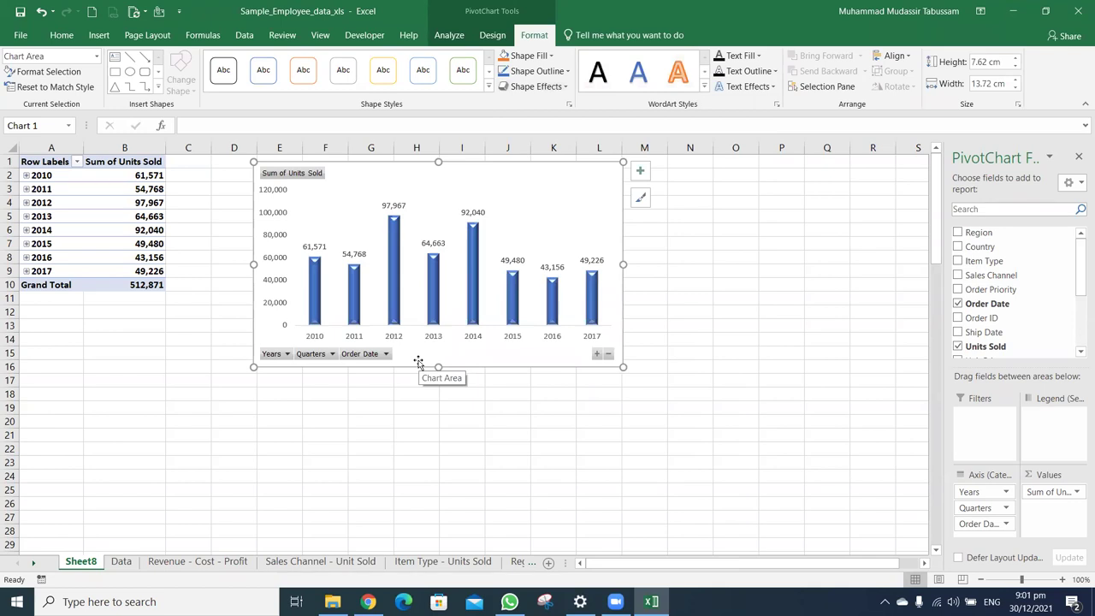
pyautogui.click(596, 354)
# Widen the chart and regroup the order dates by years and months without quarters
pyautogui.moveTo(622, 264); pyautogui.dragTo(818, 264)
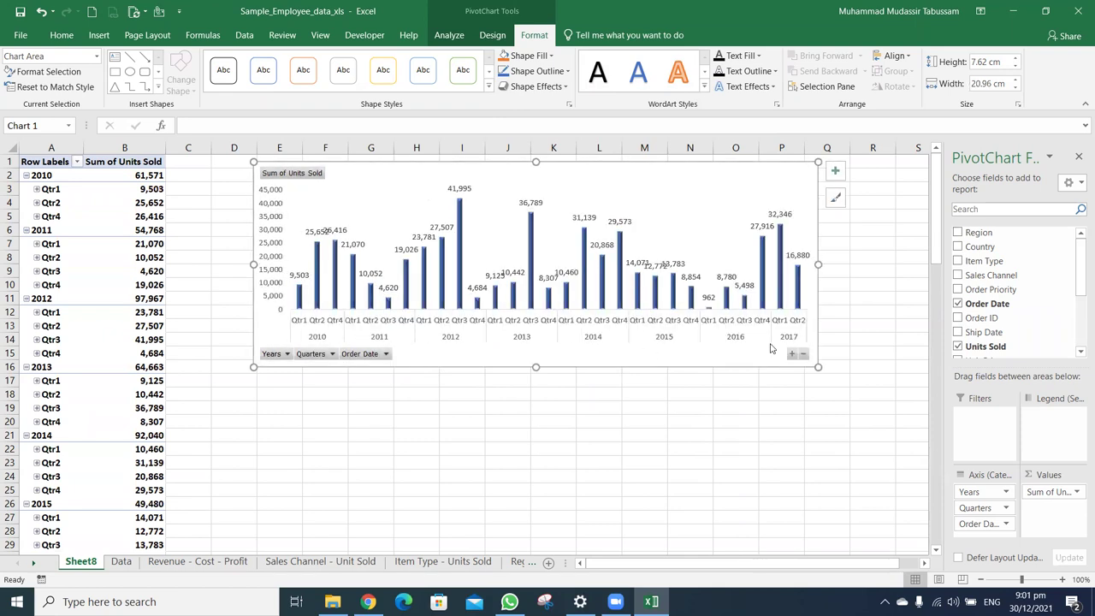
pyautogui.rightClick(51, 193)
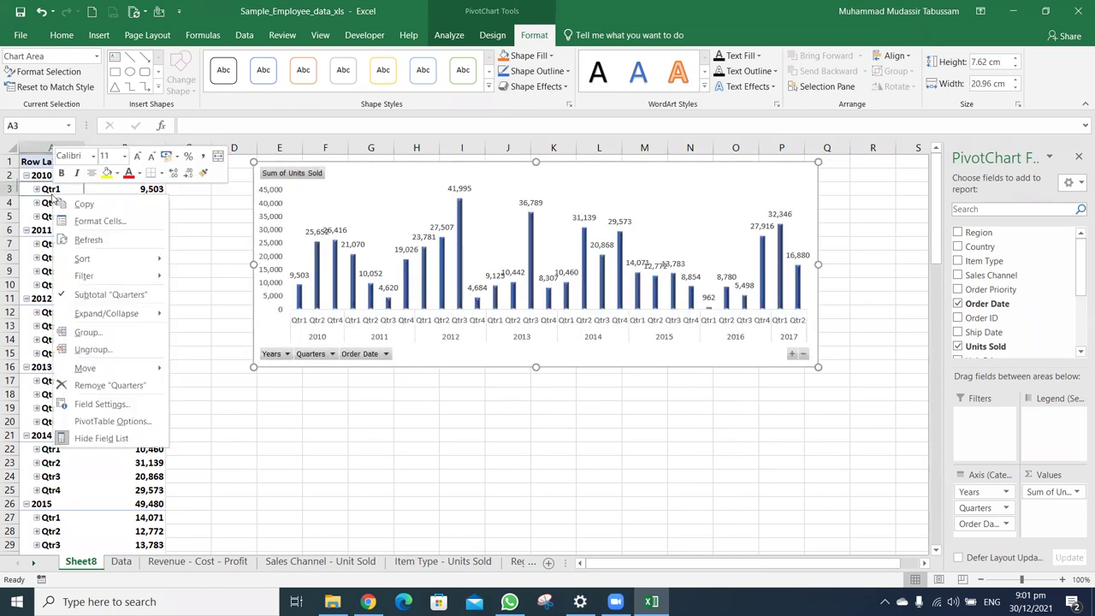
pyautogui.click(108, 335)
pyautogui.click(72, 359)
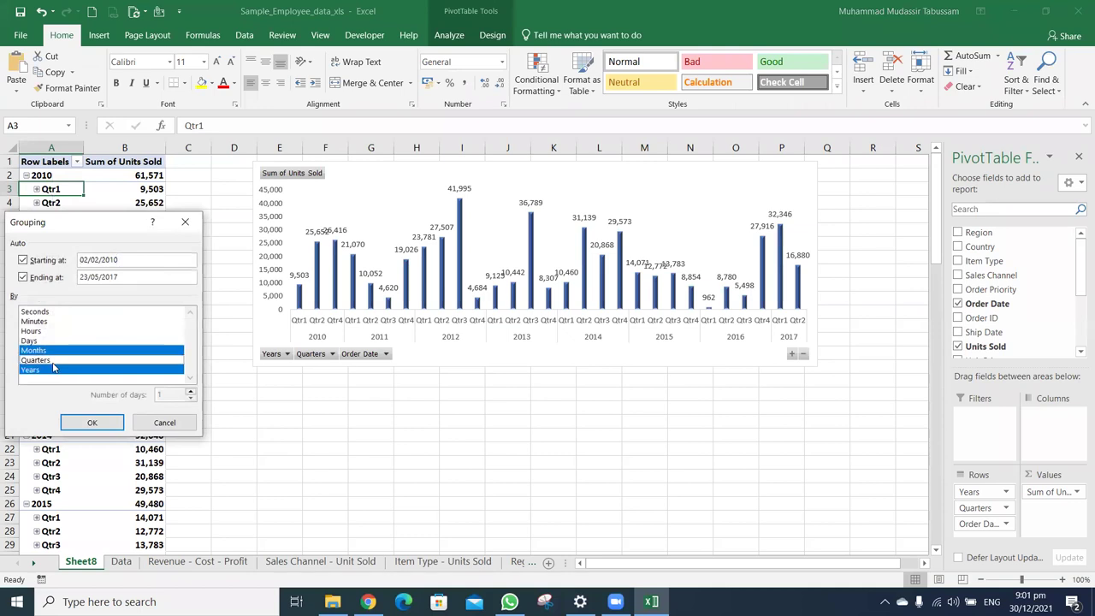
pyautogui.click(109, 422)
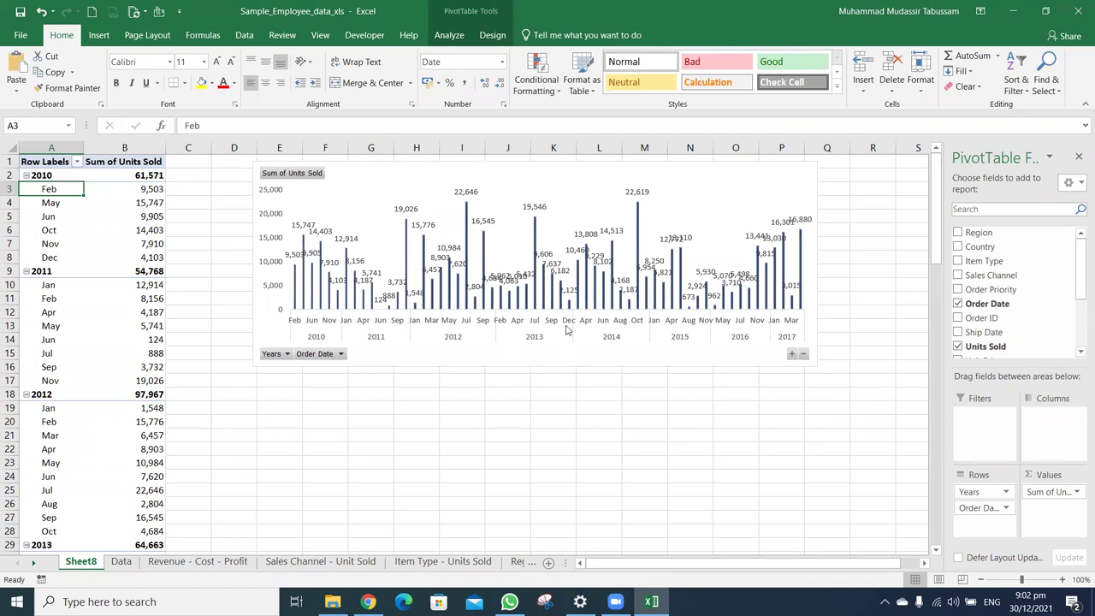
pyautogui.click(805, 356)
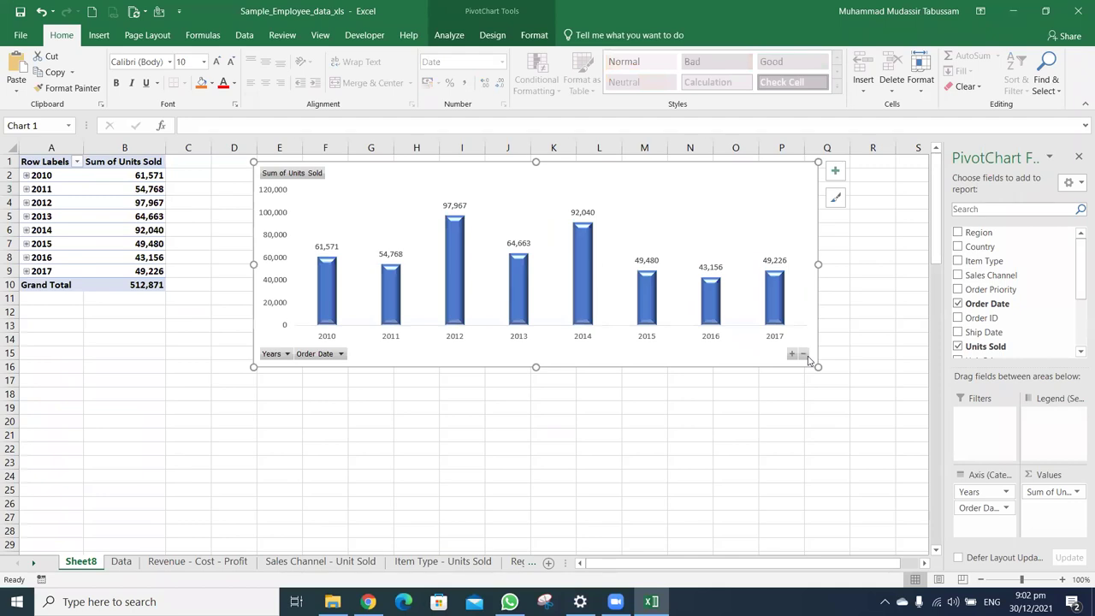
# Filter the chart to 2010 to view its months, then restore all years at yearly totals
pyautogui.click(289, 355)
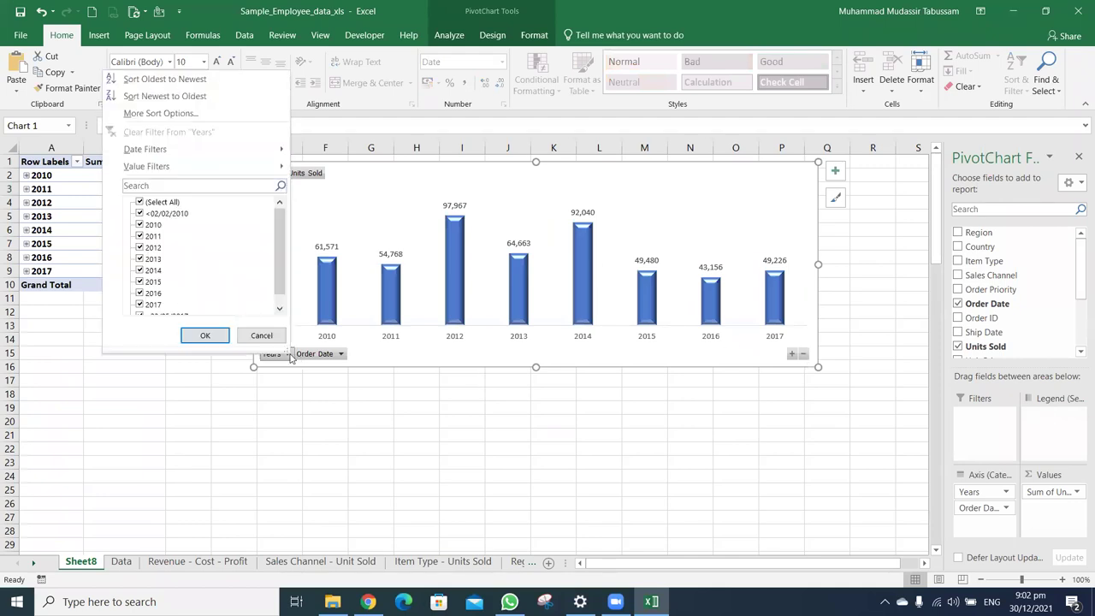
pyautogui.click(139, 201)
pyautogui.click(141, 224)
pyautogui.click(204, 334)
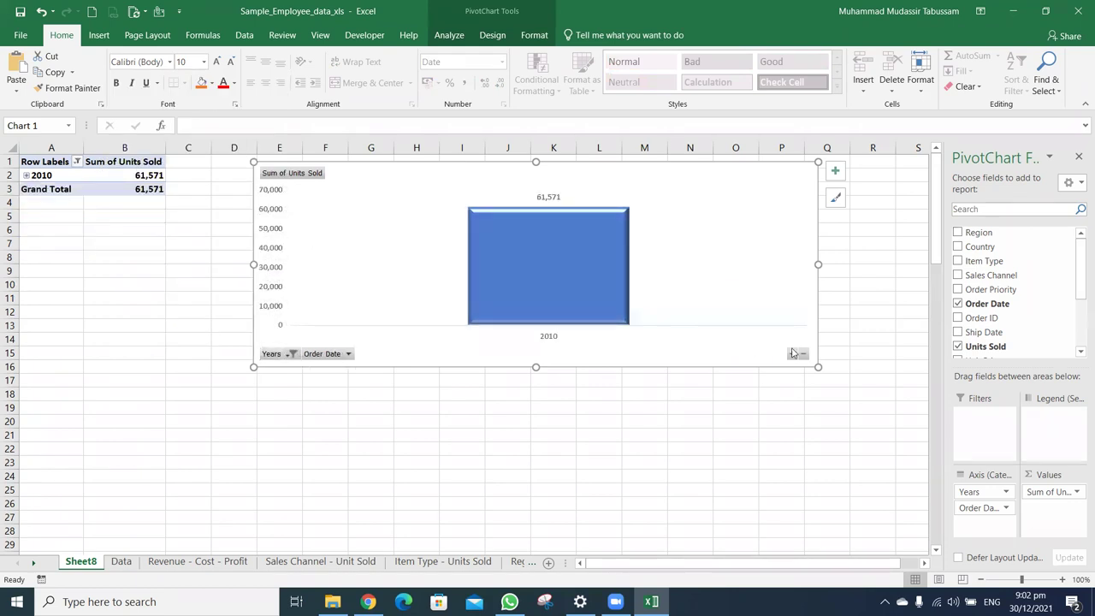
pyautogui.click(792, 354)
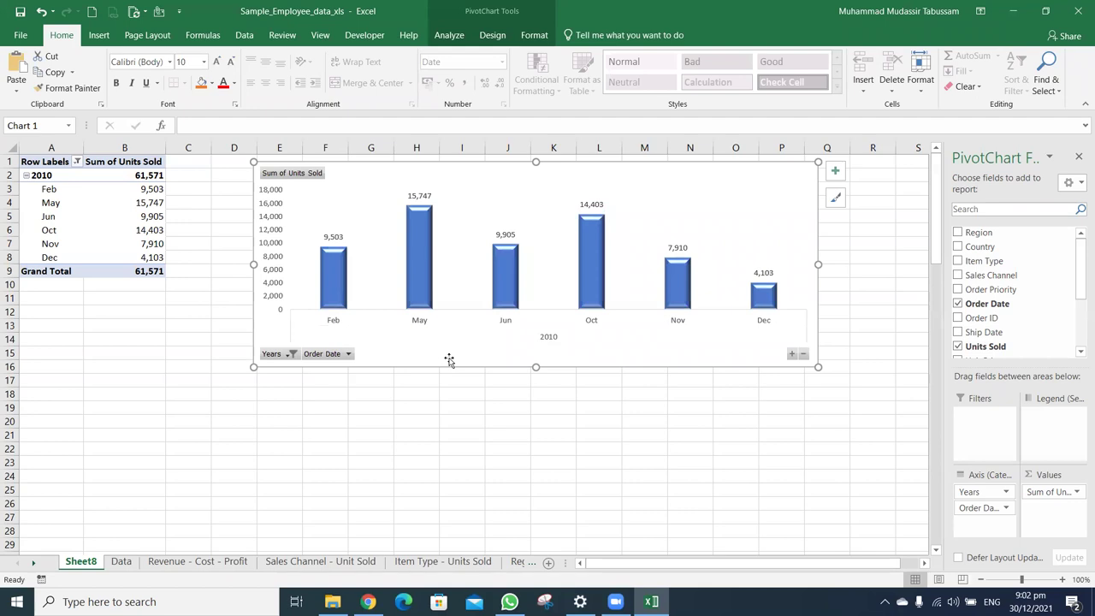
pyautogui.click(289, 354)
pyautogui.click(136, 201)
pyautogui.click(202, 334)
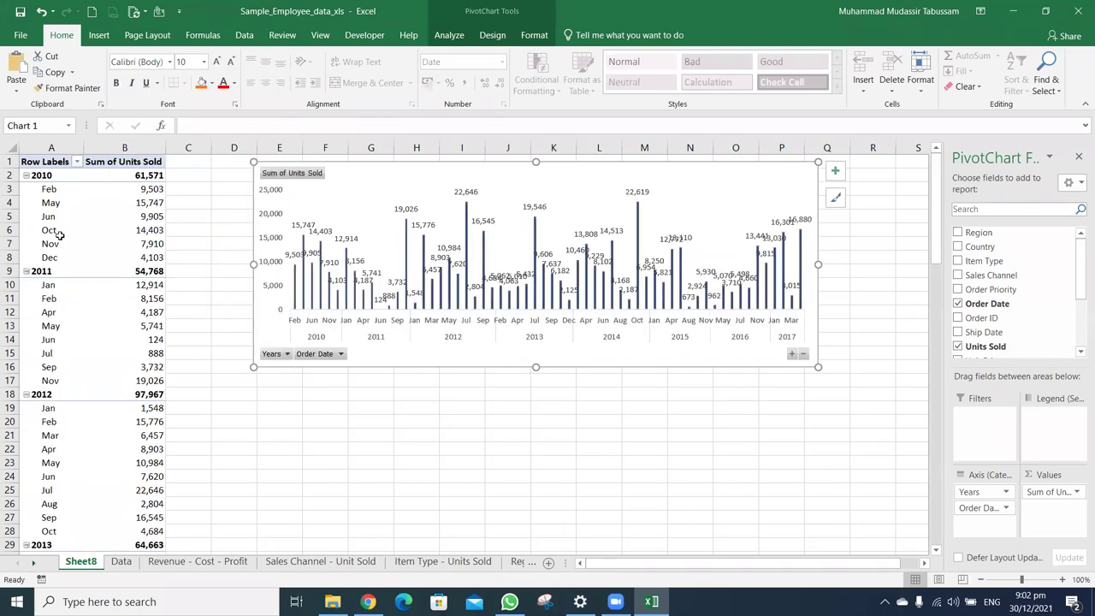
pyautogui.click(803, 354)
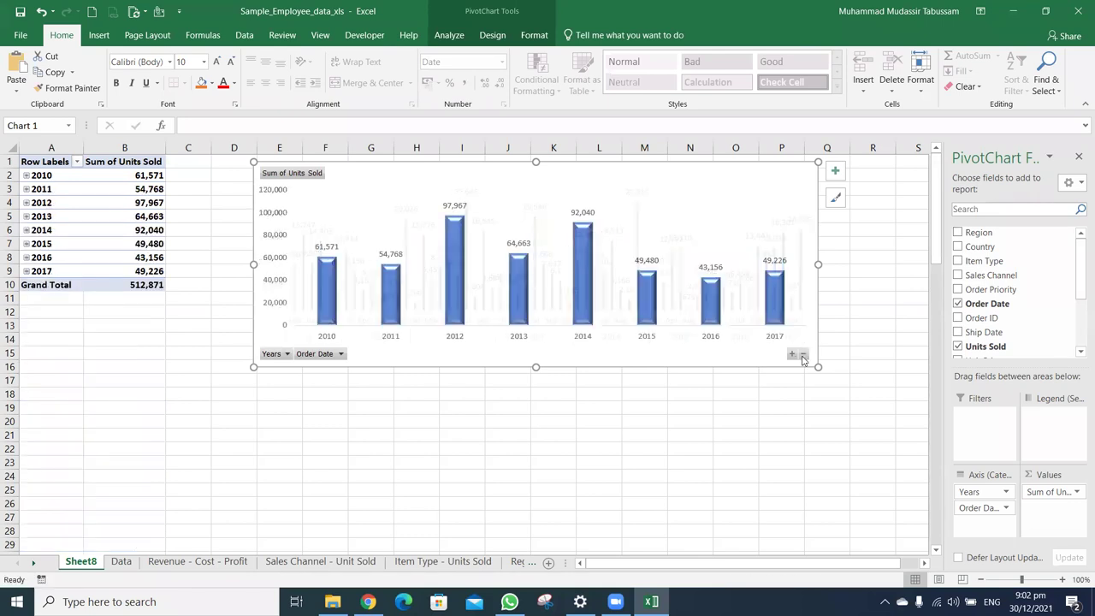
pyautogui.click(637, 403)
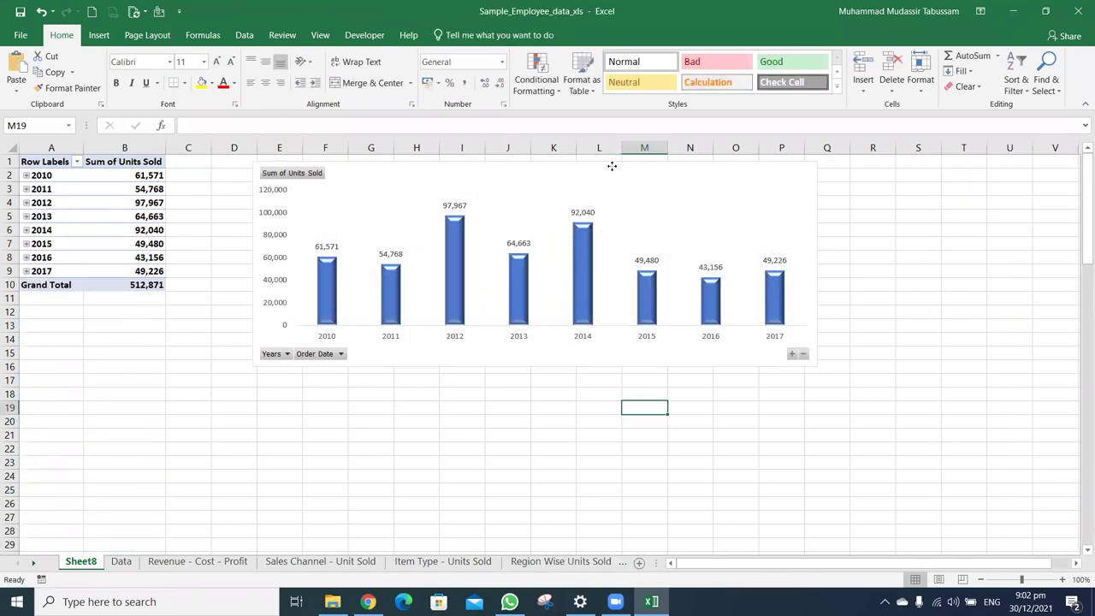
pyautogui.moveTo(611, 166); pyautogui.dragTo(542, 160)
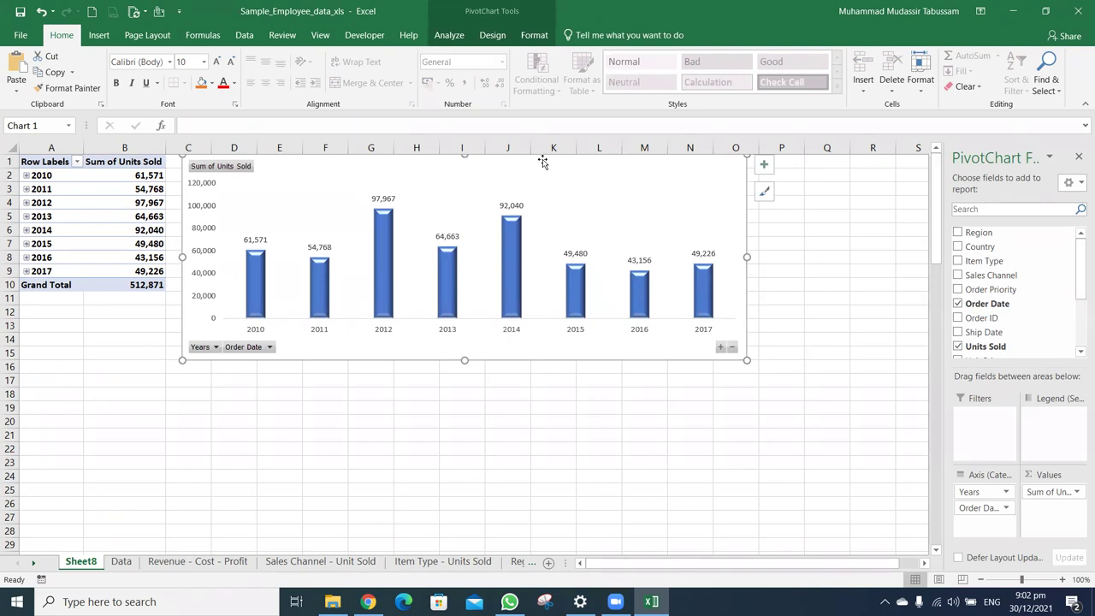
# Rename the Sheet8 tab to 'Order Date Units Sold'
pyautogui.doubleClick(87, 557)
pyautogui.write('Order Date')
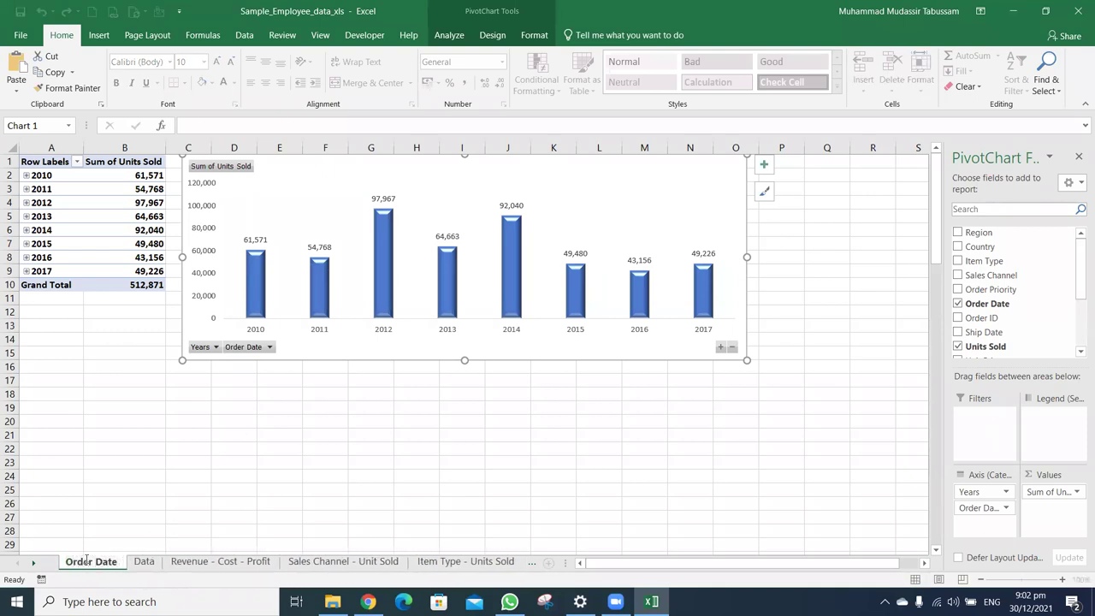
pyautogui.write(' Units Dat')
pyautogui.press('BackSpace')
pyautogui.press('BackSpace')
pyautogui.press('BackSpace')
pyautogui.press('BackSpace')
pyautogui.write('Sold')
pyautogui.press('Return')
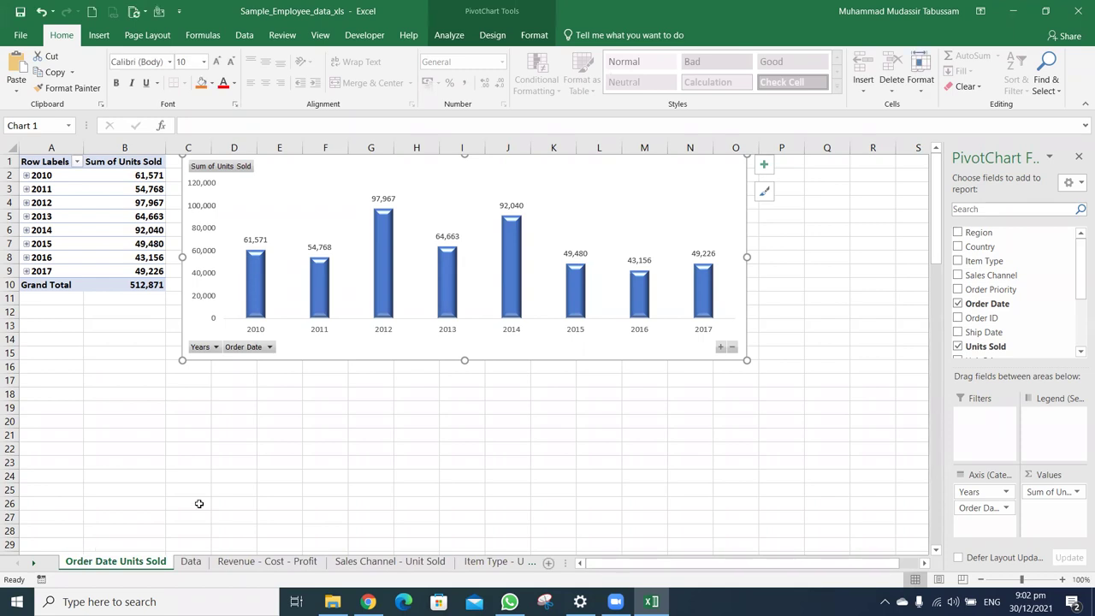
# Shift the chart slightly, move the Data tab to first place, and view Sales Channel - Unit Sold
pyautogui.moveTo(609, 160); pyautogui.dragTo(621, 187)
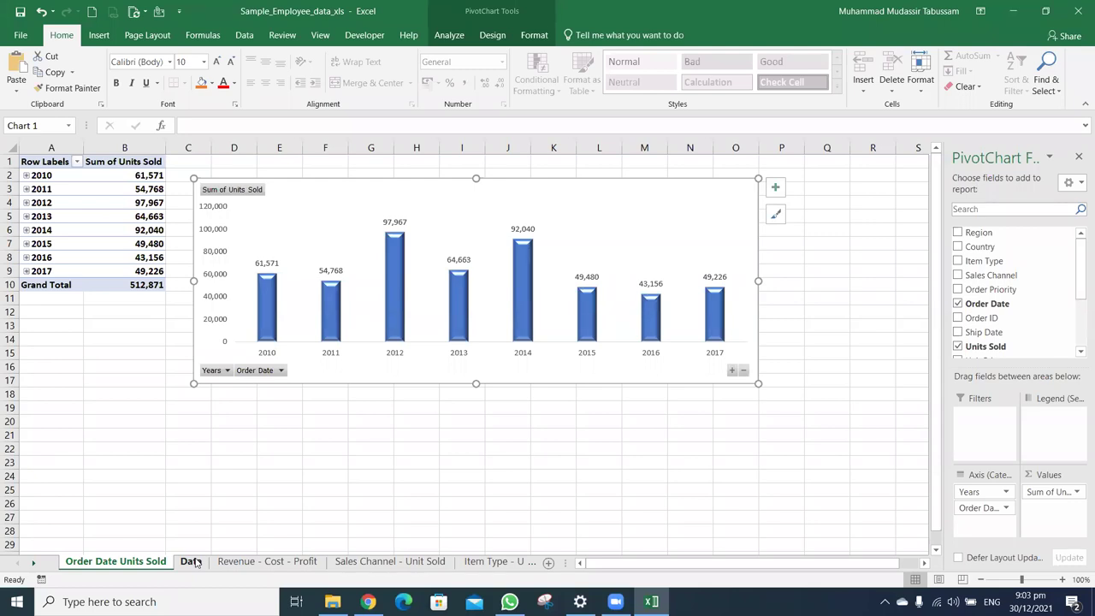
pyautogui.moveTo(191, 560); pyautogui.dragTo(127, 564)
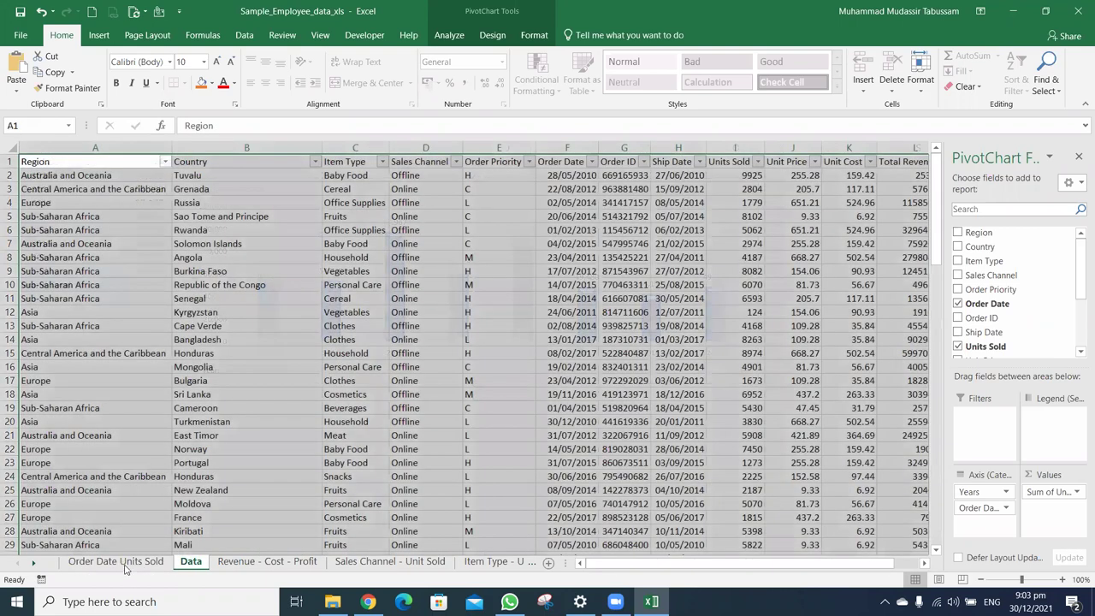
pyautogui.click(350, 562)
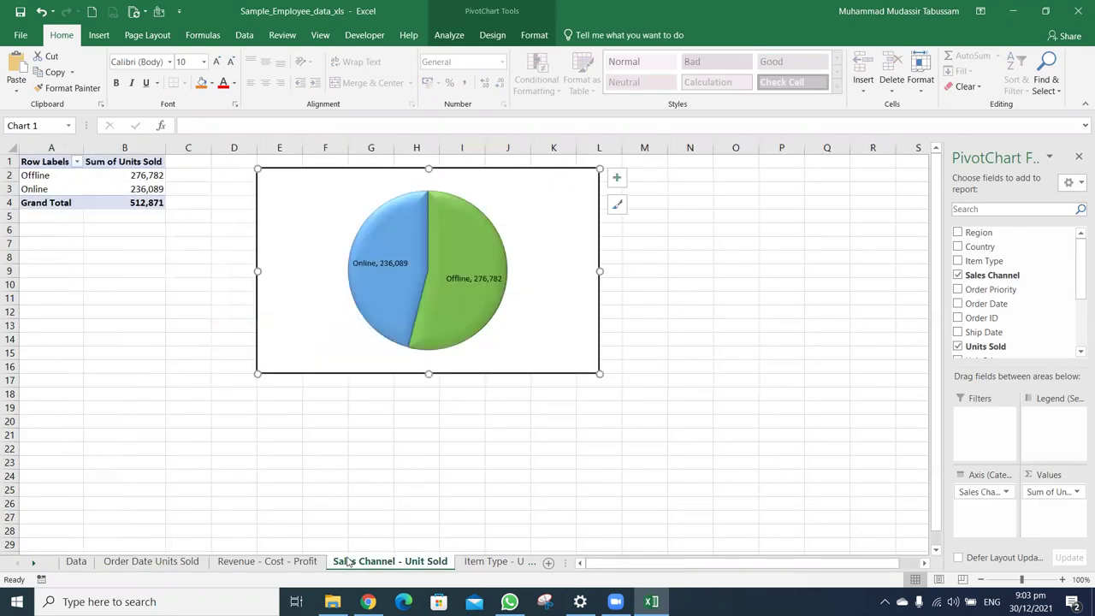
# Look through the Item Type and Region Wise Units Sold sheets, then insert a new Sheet9
pyautogui.moveTo(567, 565); pyautogui.dragTo(785, 564)
pyautogui.click(542, 560)
pyautogui.click(629, 564)
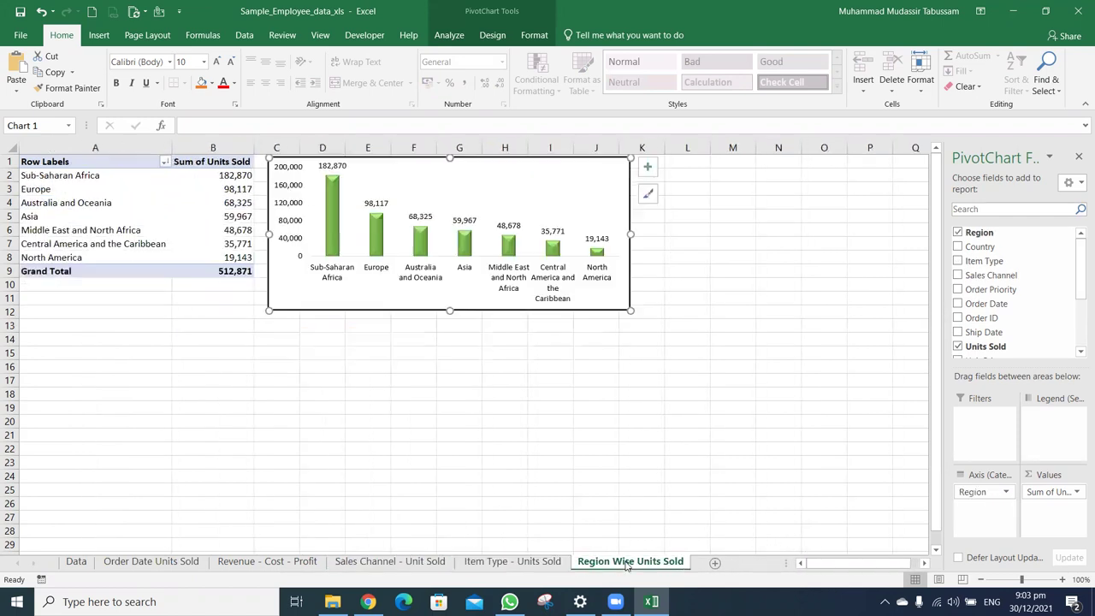
pyautogui.click(551, 564)
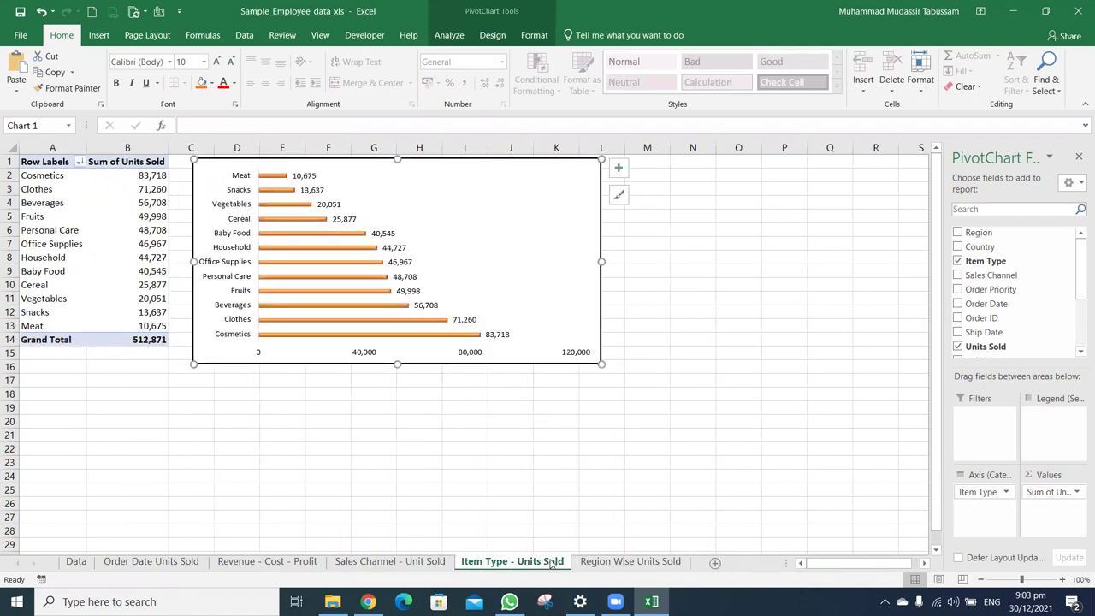
pyautogui.click(715, 562)
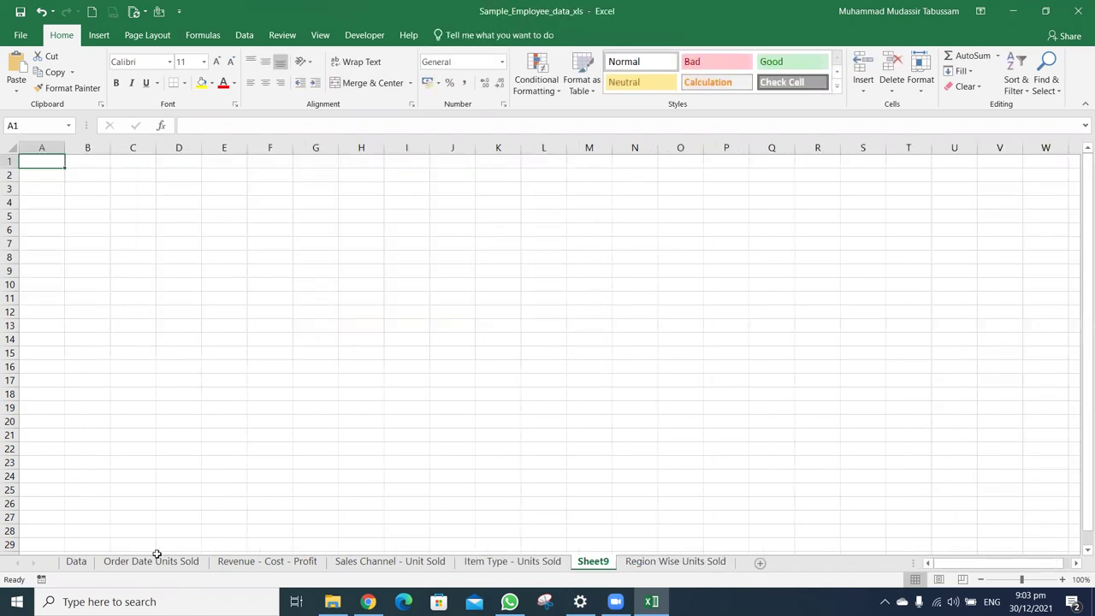
# Cut the pivot chart from Order Date Units Sold, place Sheet9 after Data, and paste the chart there
pyautogui.click(156, 556)
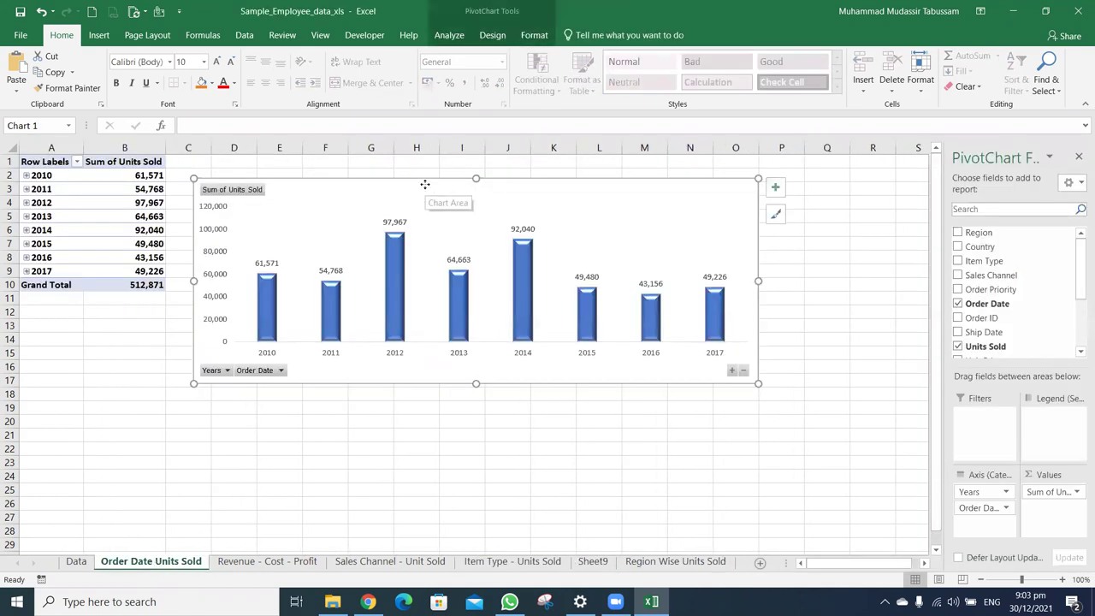
pyautogui.press('Delete')
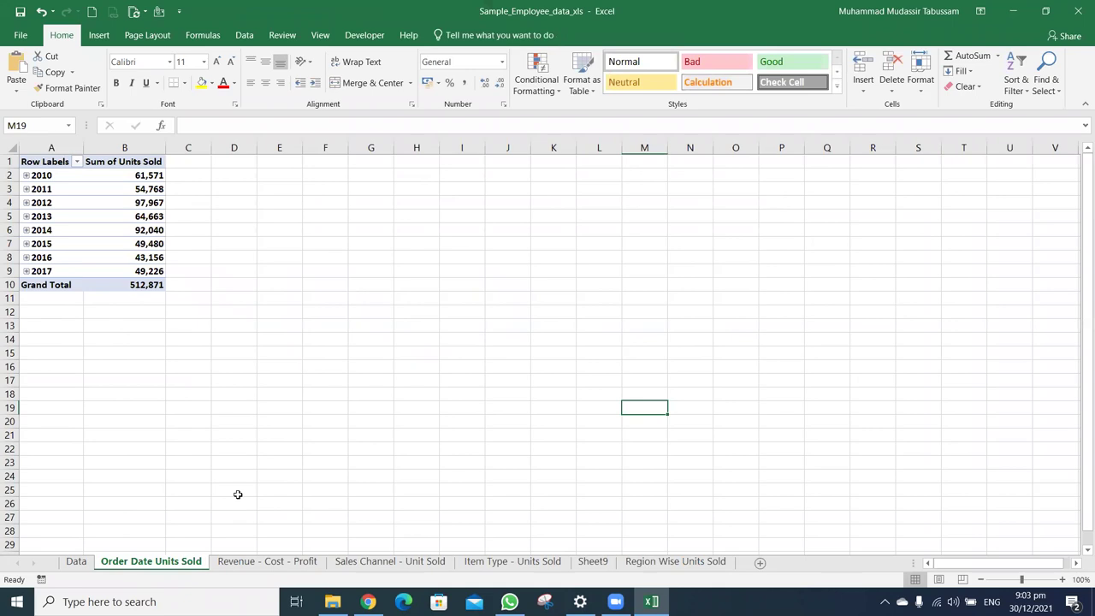
pyautogui.click(592, 561)
pyautogui.moveTo(241, 540); pyautogui.dragTo(124, 566)
pyautogui.hotkey('ctrl', 'v')
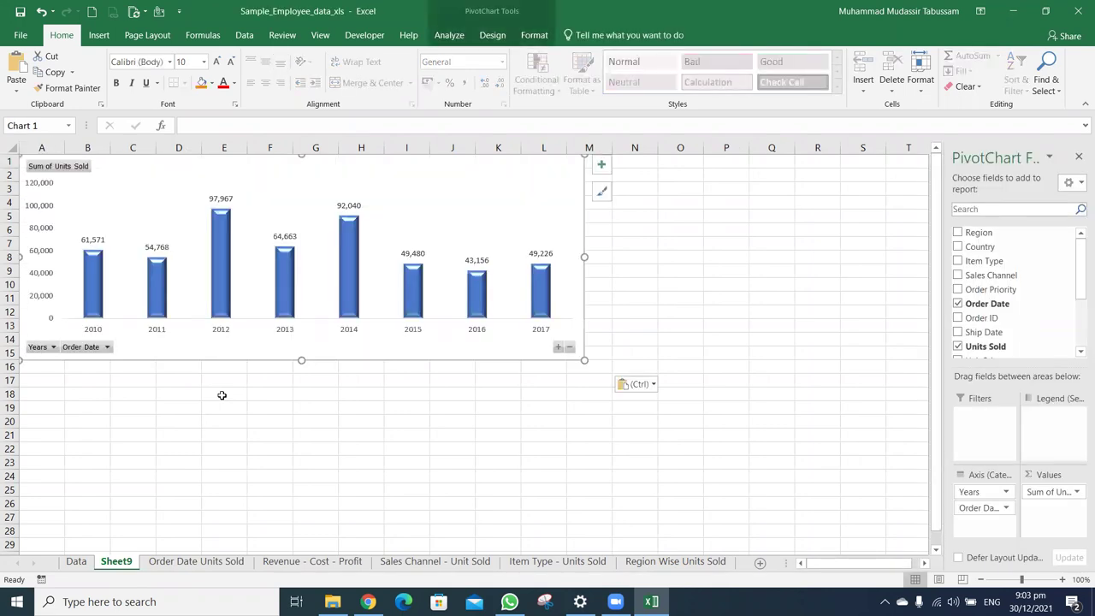
pyautogui.moveTo(455, 160); pyautogui.dragTo(457, 168)
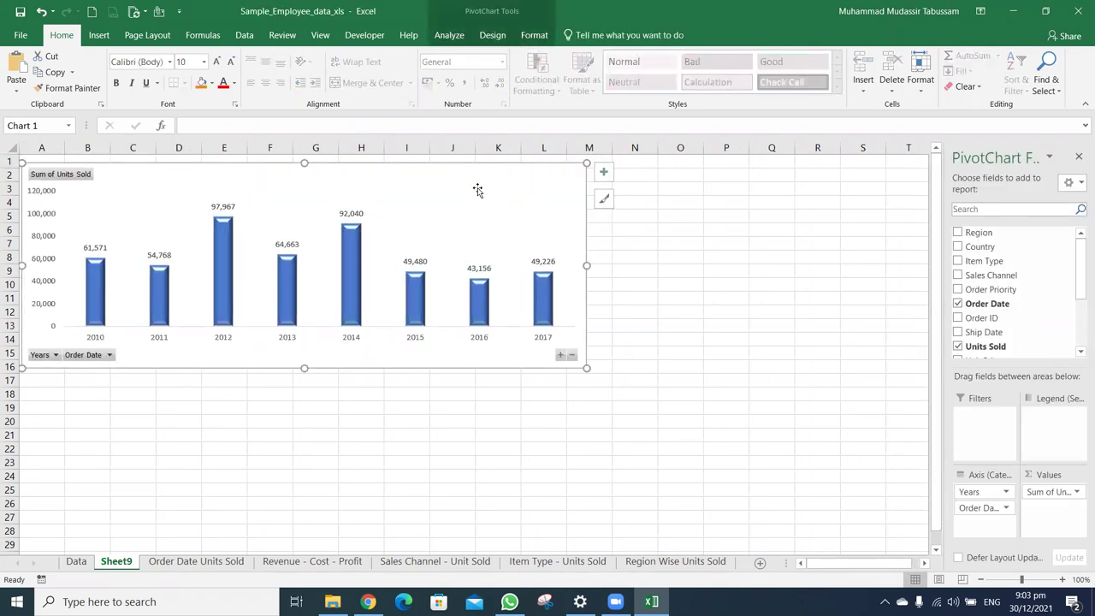
# Give the yearly Units Sold chart a red outline
pyautogui.click(534, 35)
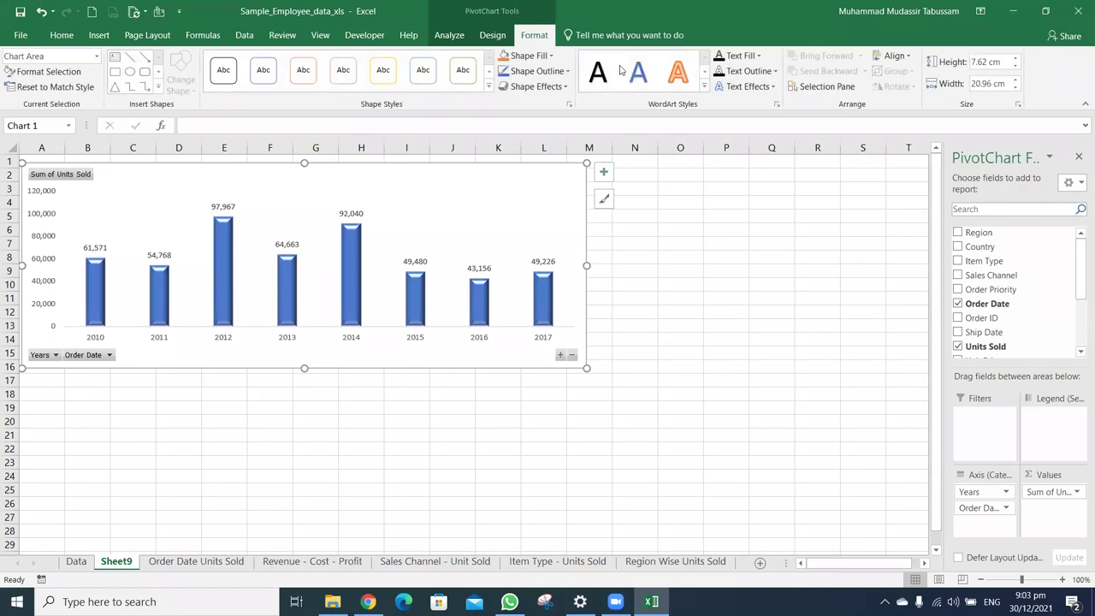
pyautogui.click(566, 72)
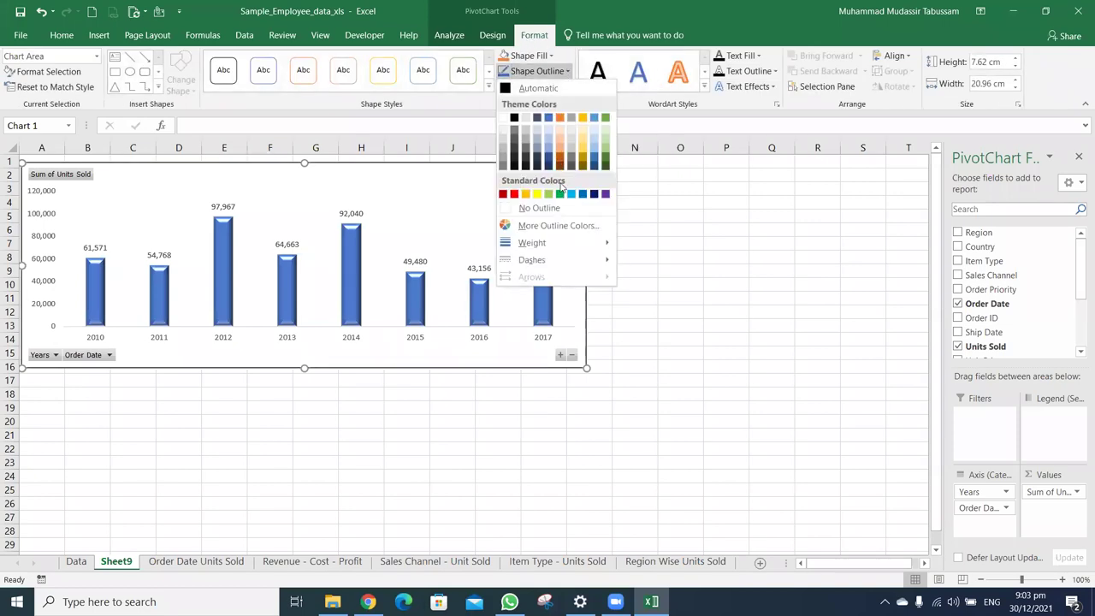
pyautogui.click(510, 197)
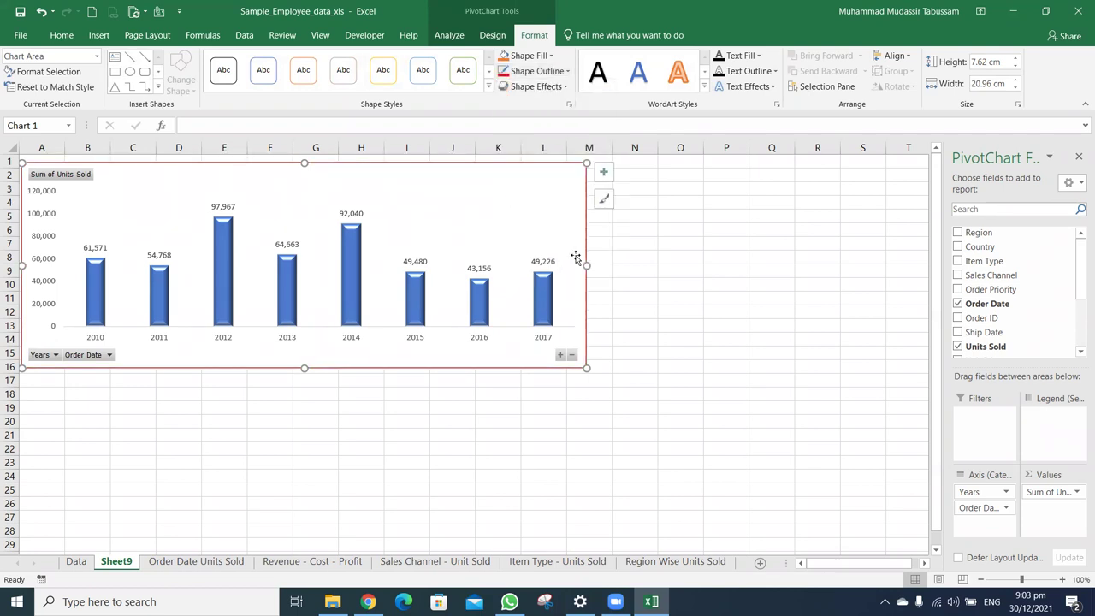
# Resize the chart to 4.97 cm tall by 9.46 cm wide
pyautogui.moveTo(586, 265)
pyautogui.mouseDown()
pyautogui.moveTo(409, 248)
pyautogui.moveTo(346, 263)
pyautogui.mouseUp()
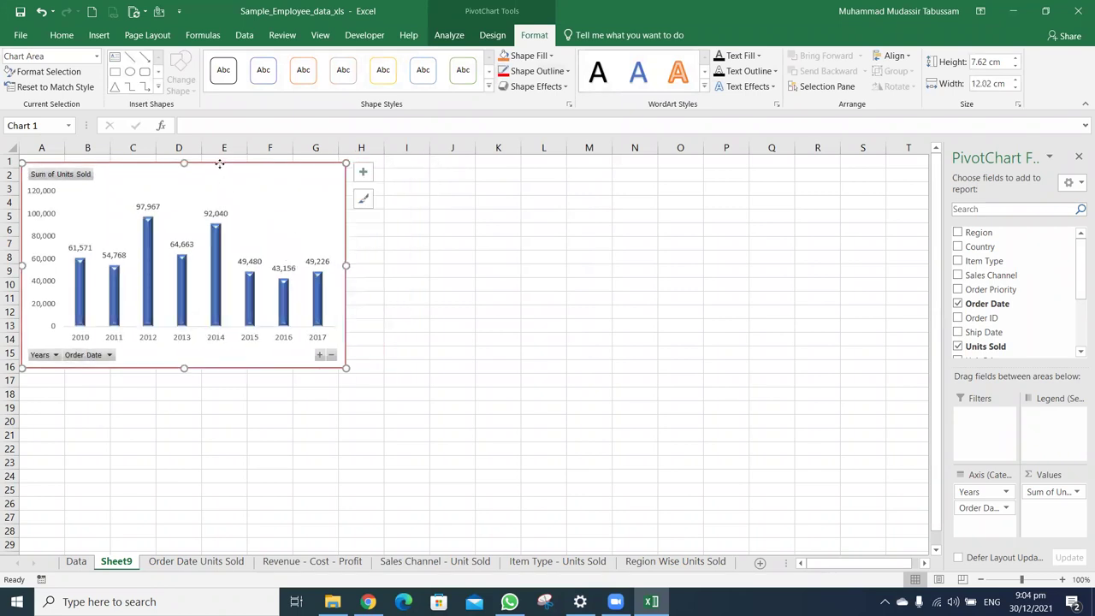
pyautogui.moveTo(220, 163); pyautogui.dragTo(236, 162)
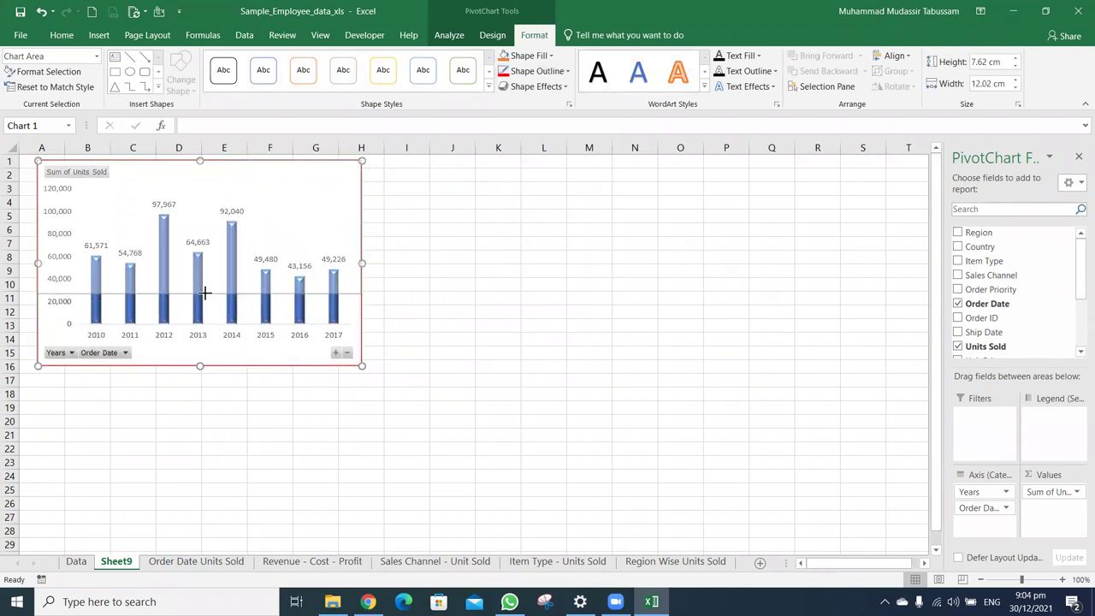
pyautogui.moveTo(205, 293); pyautogui.dragTo(205, 294)
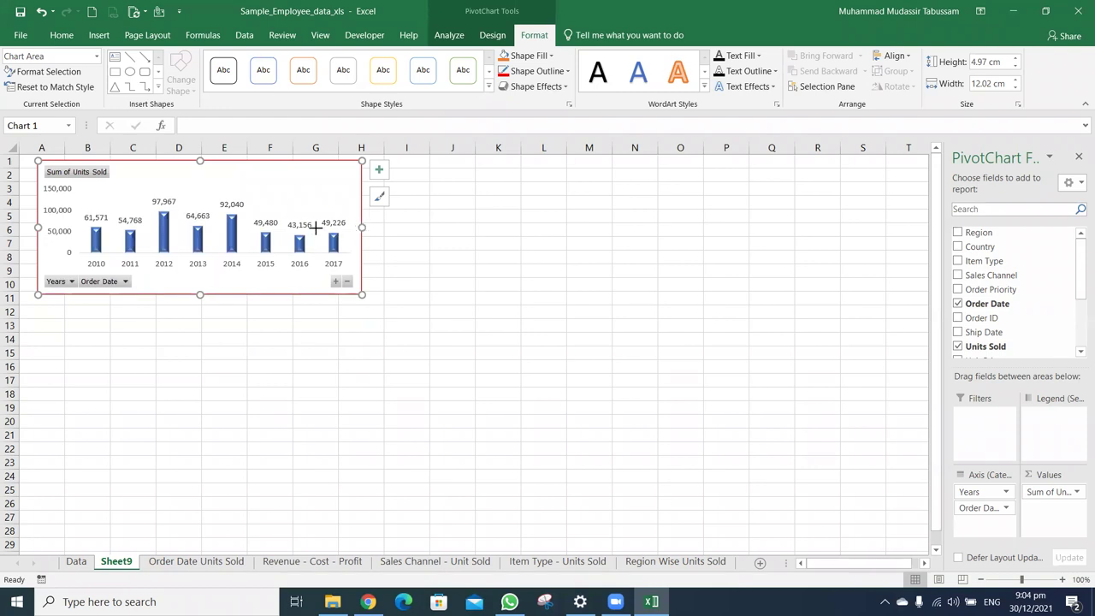
pyautogui.moveTo(290, 225); pyautogui.dragTo(292, 226)
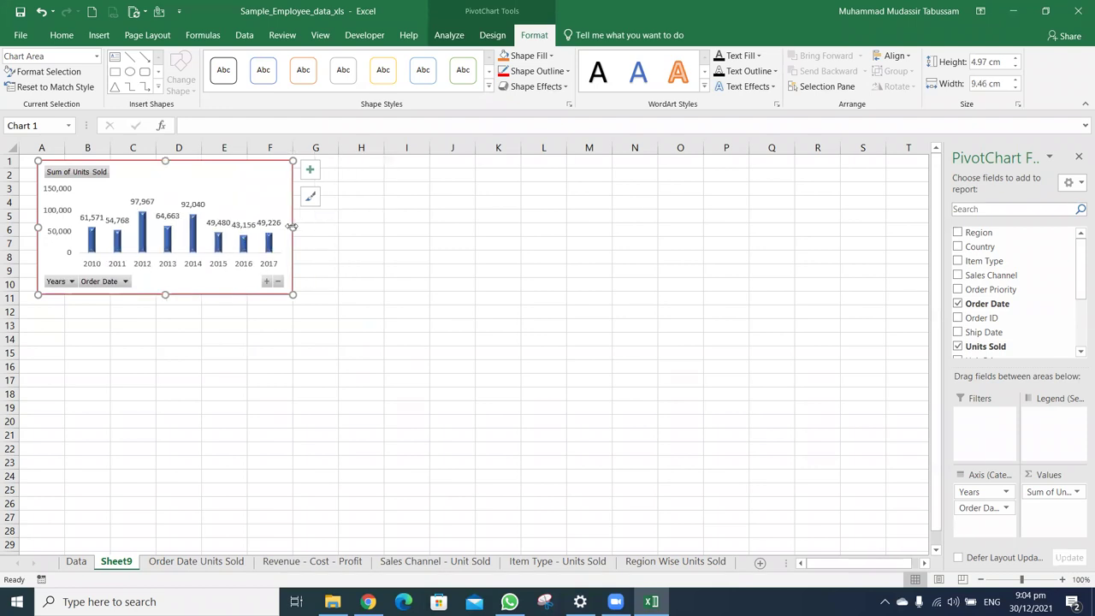
# Toggle the worksheet gridlines on and off, leaving them hidden
pyautogui.click(320, 35)
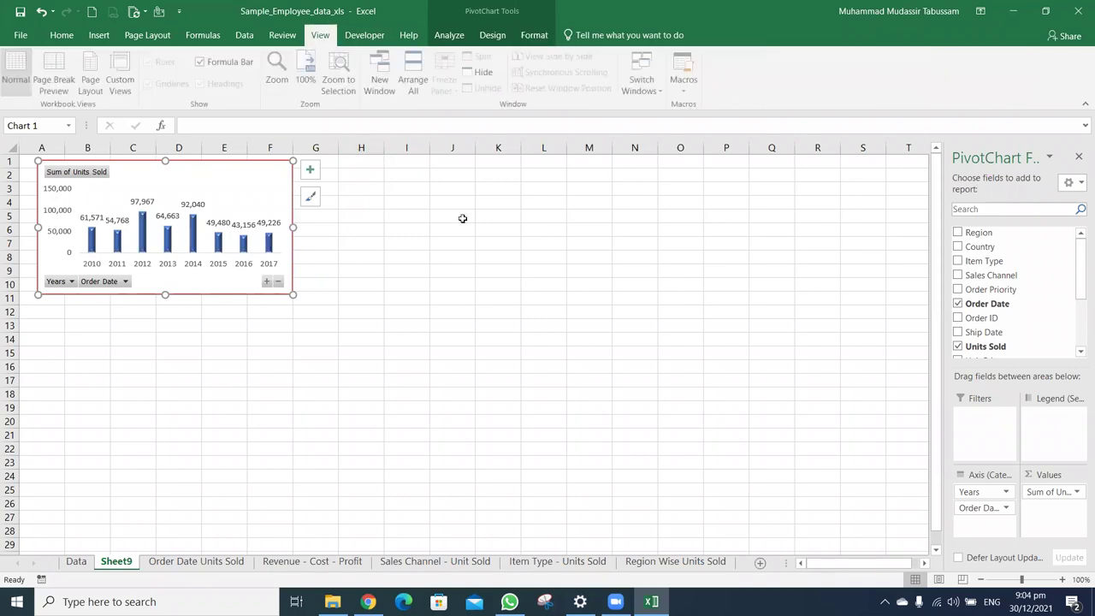
pyautogui.click(511, 229)
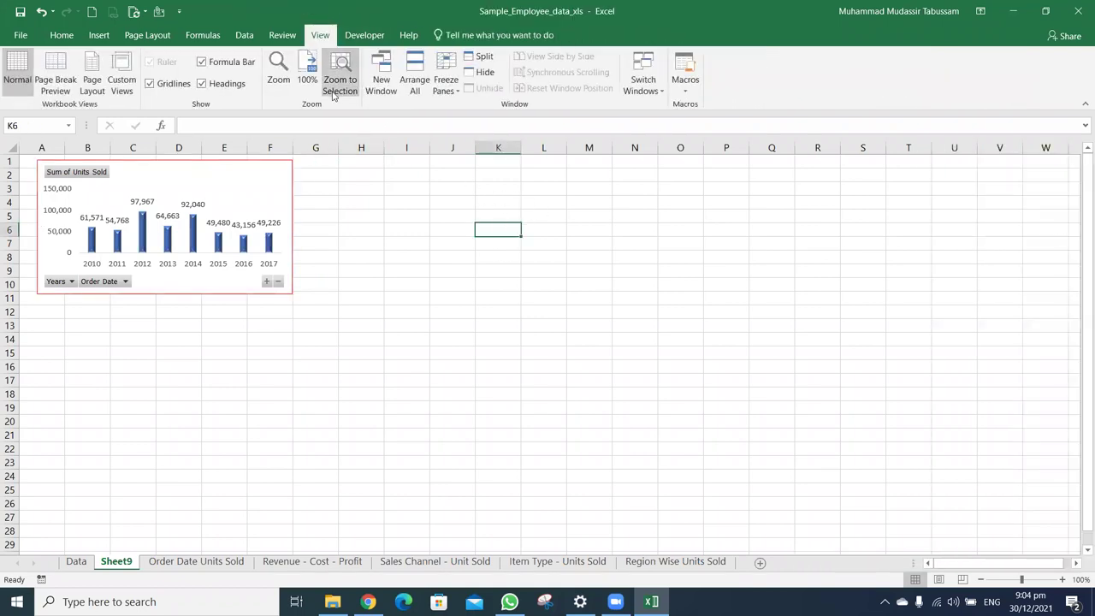
pyautogui.click(181, 87)
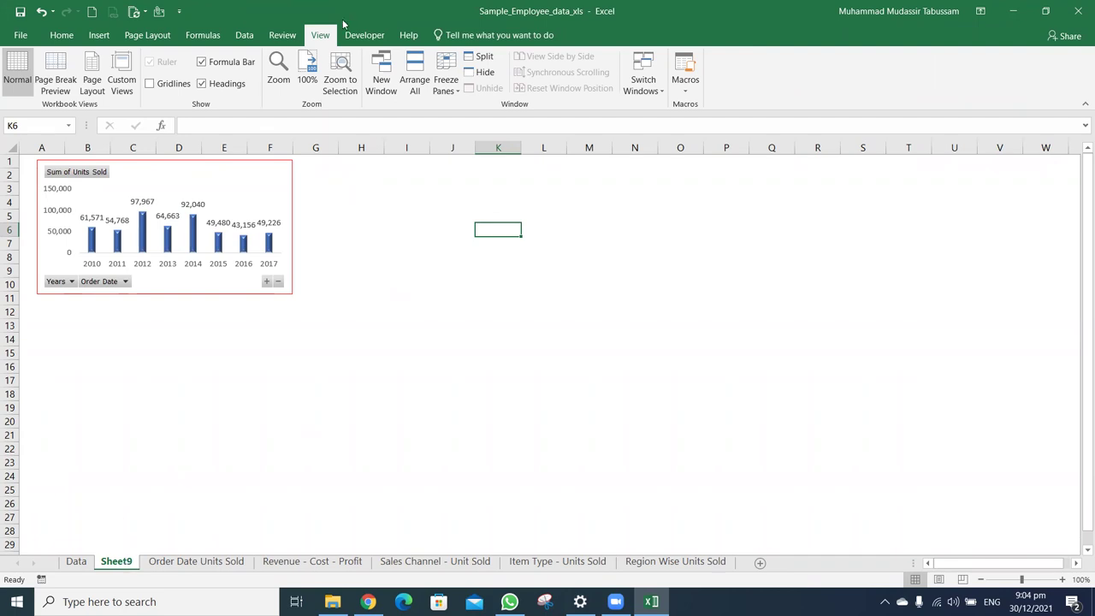
pyautogui.click(64, 35)
pyautogui.click(320, 35)
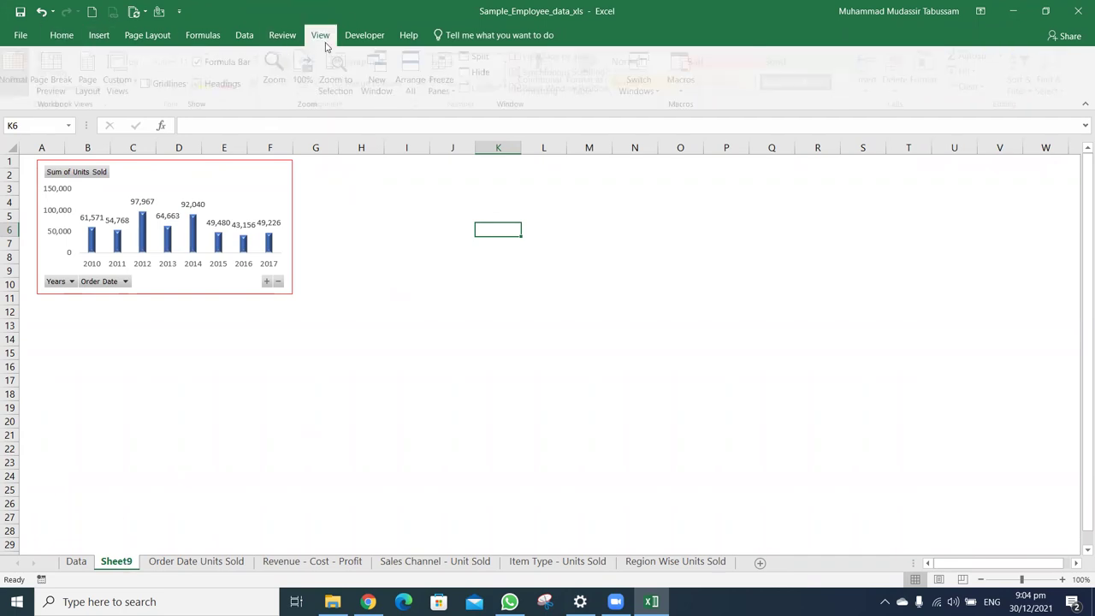
pyautogui.click(151, 84)
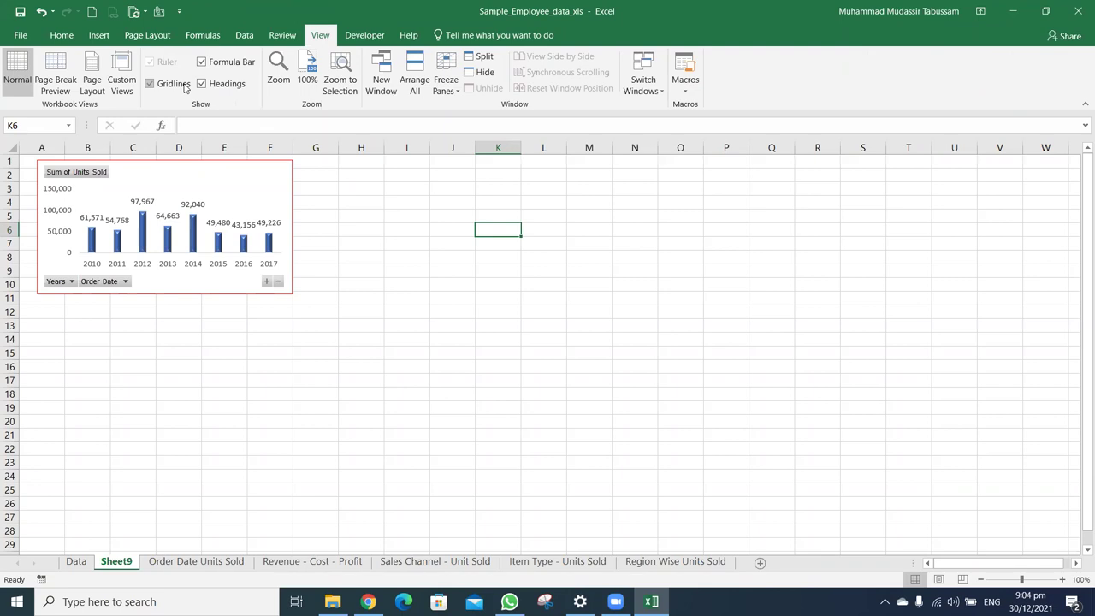
pyautogui.click(186, 88)
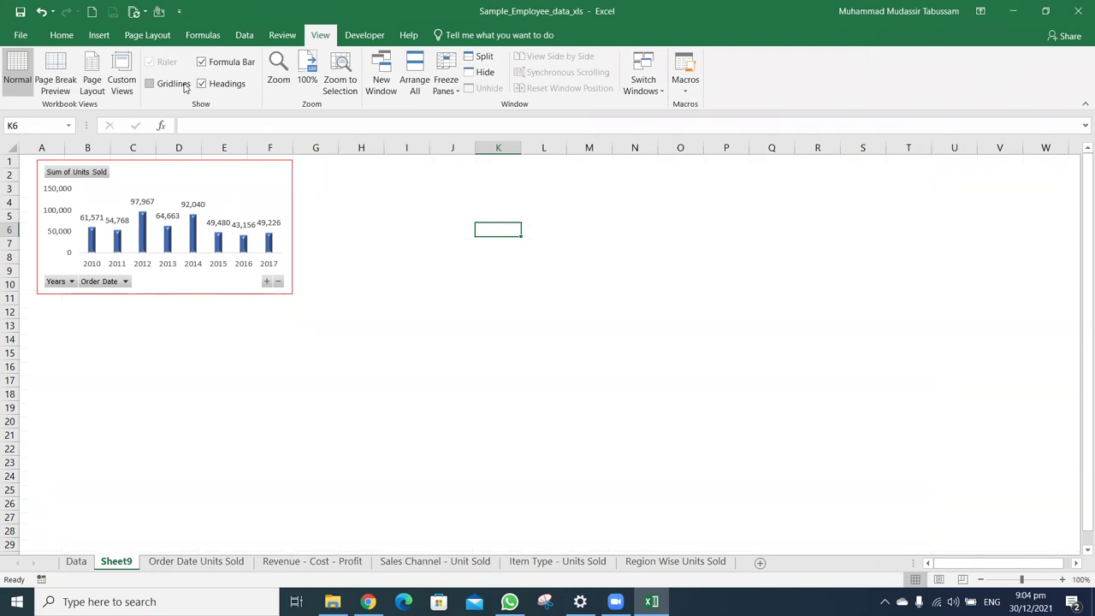
# Type the new name Dashboard on the Sheet9 tab
pyautogui.doubleClick(116, 561)
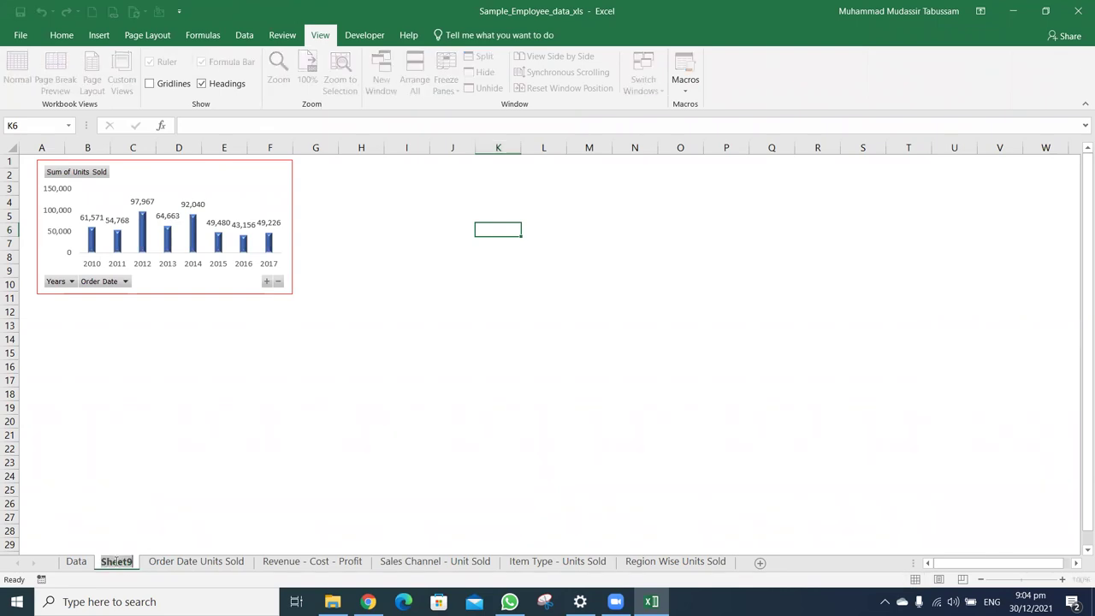
pyautogui.write('DATA')
pyautogui.press('BackSpace')
pyautogui.press('BackSpace')
pyautogui.write('t')
pyautogui.press('BackSpace')
pyautogui.press('BackSpace')
pyautogui.write('ash')
pyautogui.press('Return')
pyautogui.write('board')
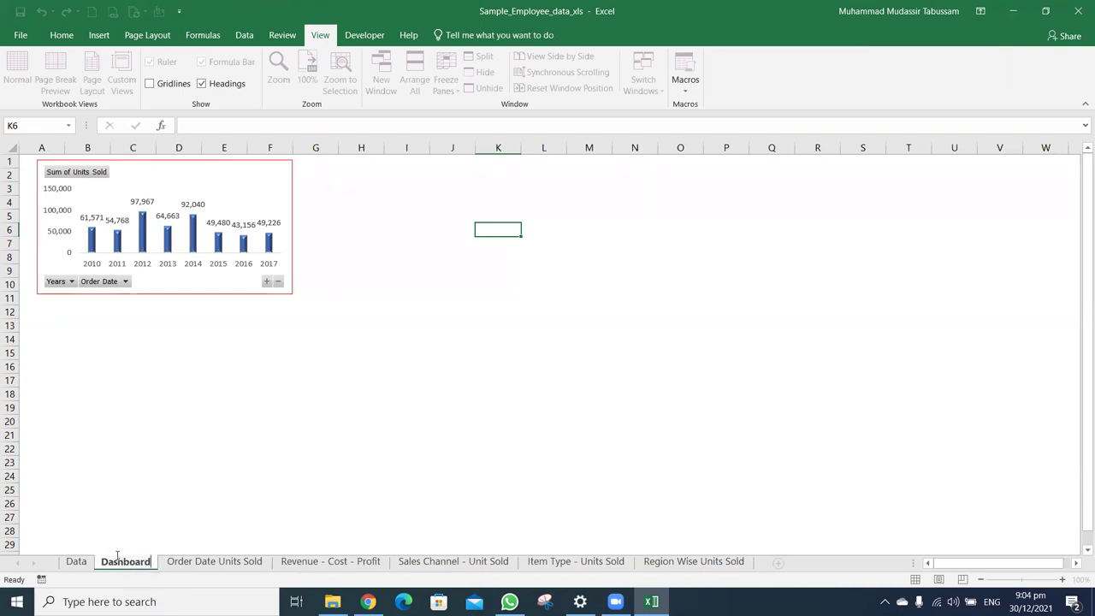
# Confirm the Dashboard tab name, nudge the chart lower, and add a chart title
pyautogui.click(208, 460)
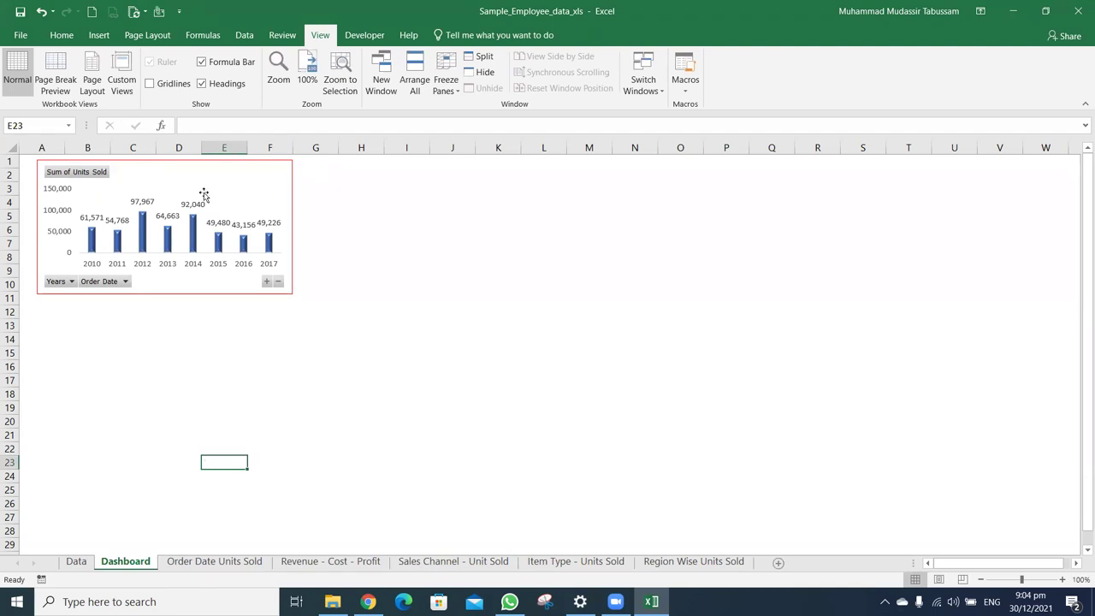
pyautogui.moveTo(201, 168); pyautogui.dragTo(224, 180)
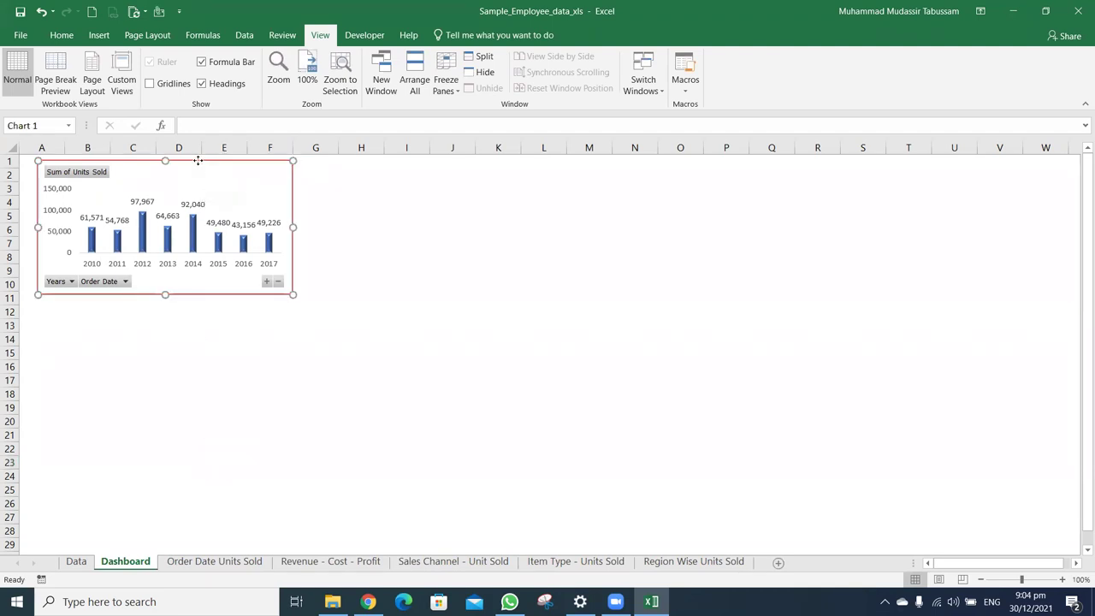
pyautogui.click(309, 179)
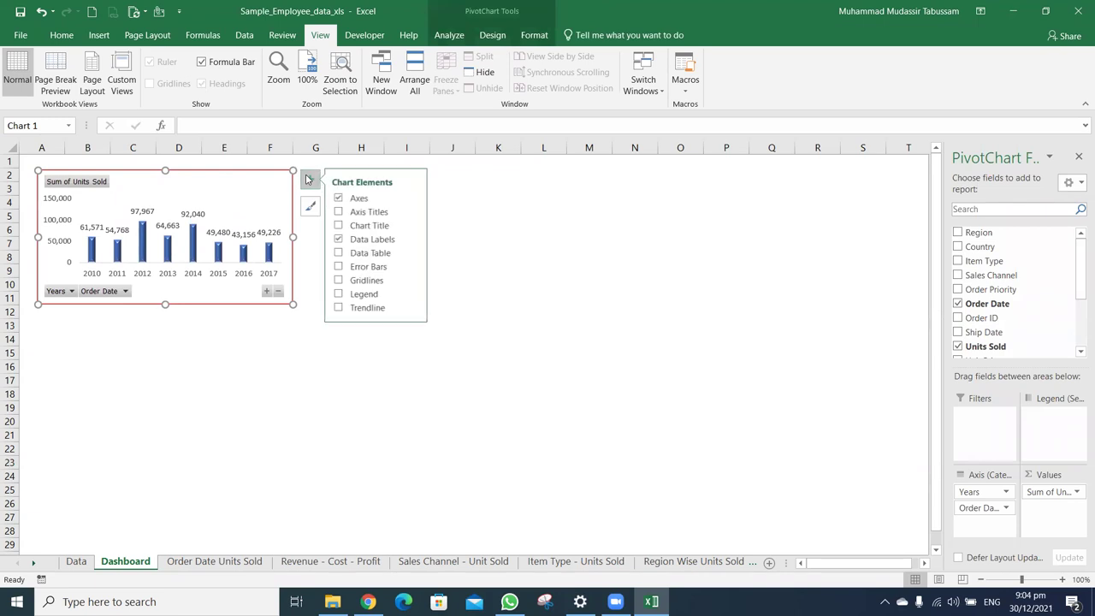
pyautogui.click(342, 226)
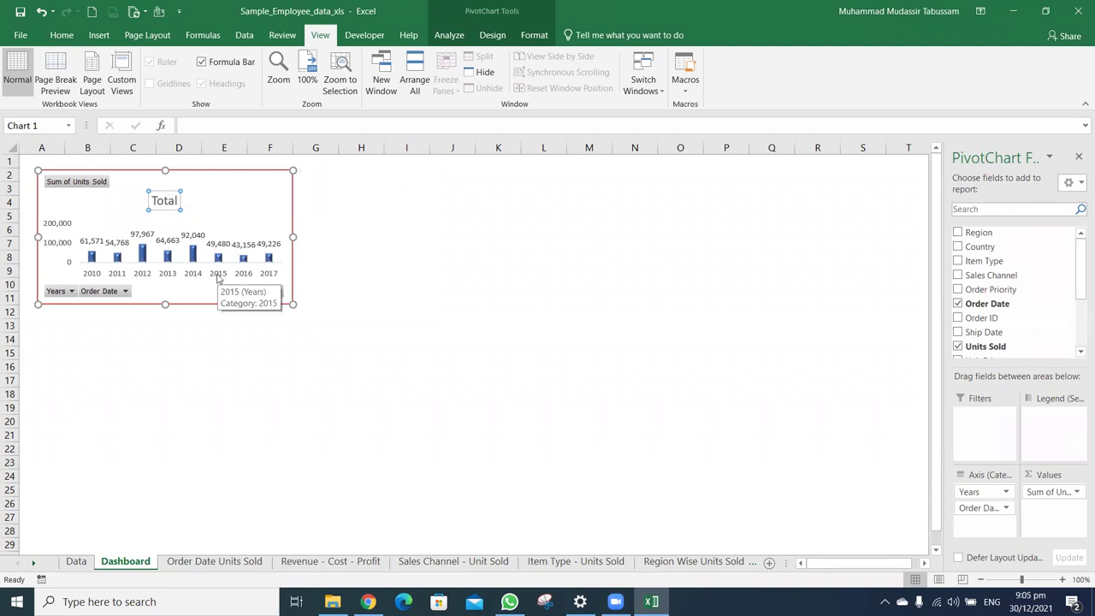
# Replace the default Total title with 'Year wise Units Sold'
pyautogui.press('BackSpace')
pyautogui.press('BackSpace')
pyautogui.press('BackSpace')
pyautogui.write('Year wise Units SOld')
pyautogui.press('BackSpace')
pyautogui.press('BackSpace')
pyautogui.press('BackSpace')
pyautogui.write('old')
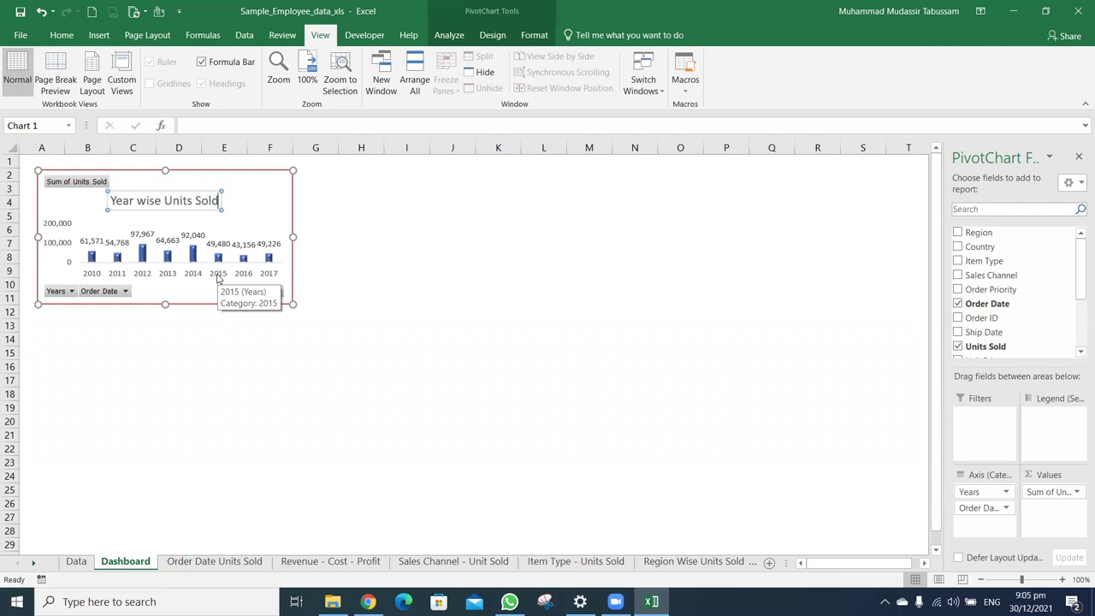
pyautogui.click(422, 202)
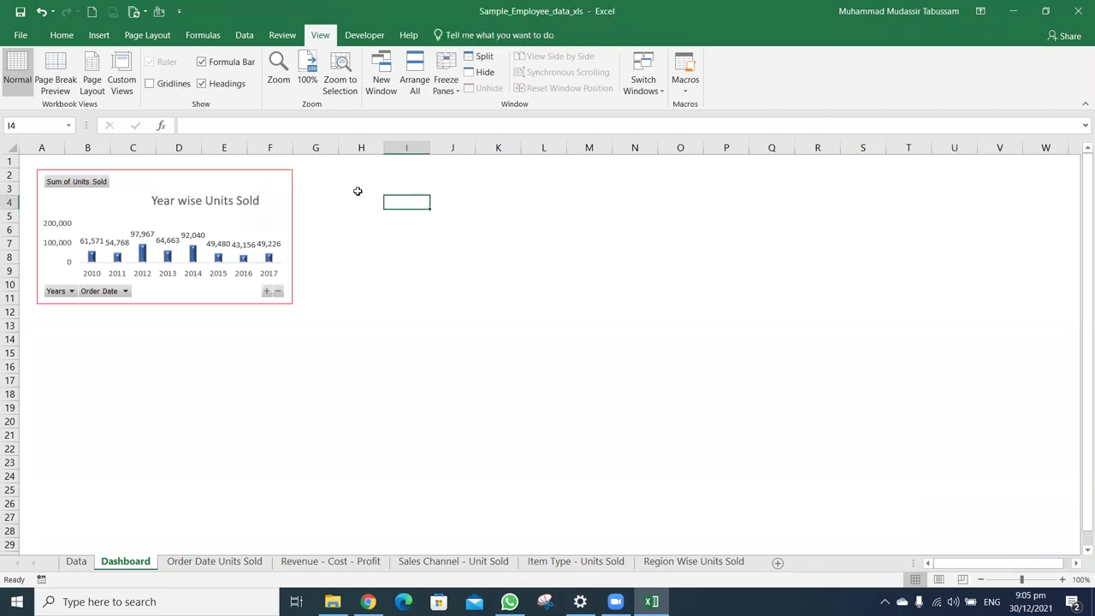
# Reselect the chart and browse font colour choices without changing anything
pyautogui.click(266, 171)
pyautogui.click(62, 35)
pyautogui.click(234, 83)
pyautogui.click(240, 101)
pyautogui.click(330, 201)
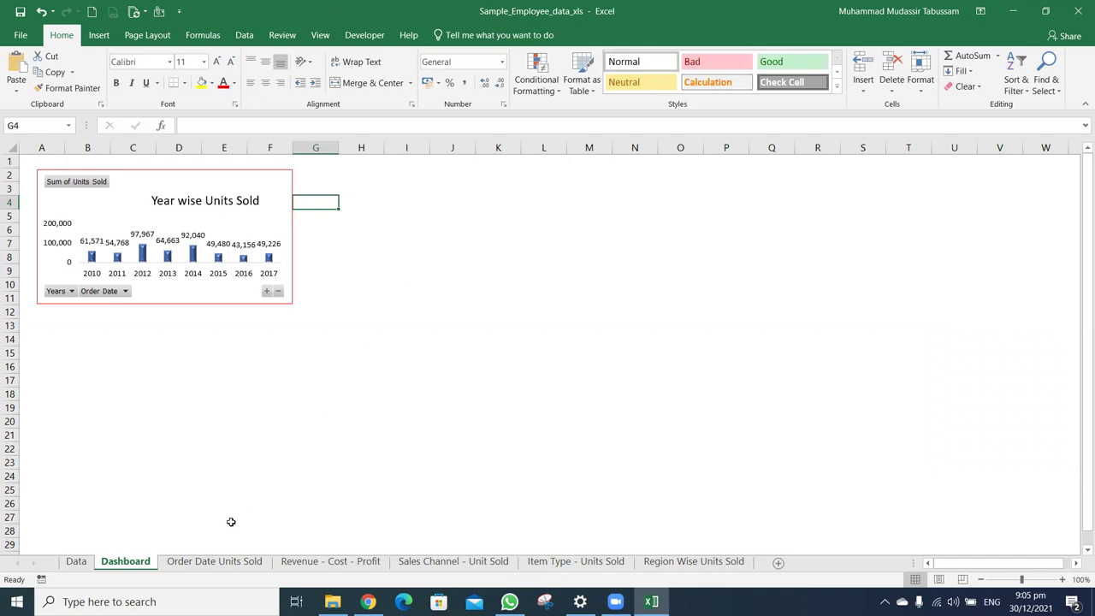
# Cut the Revenue, Cost and Profit pivot chart from the Revenue - Cost - Profit sheet
pyautogui.click(212, 561)
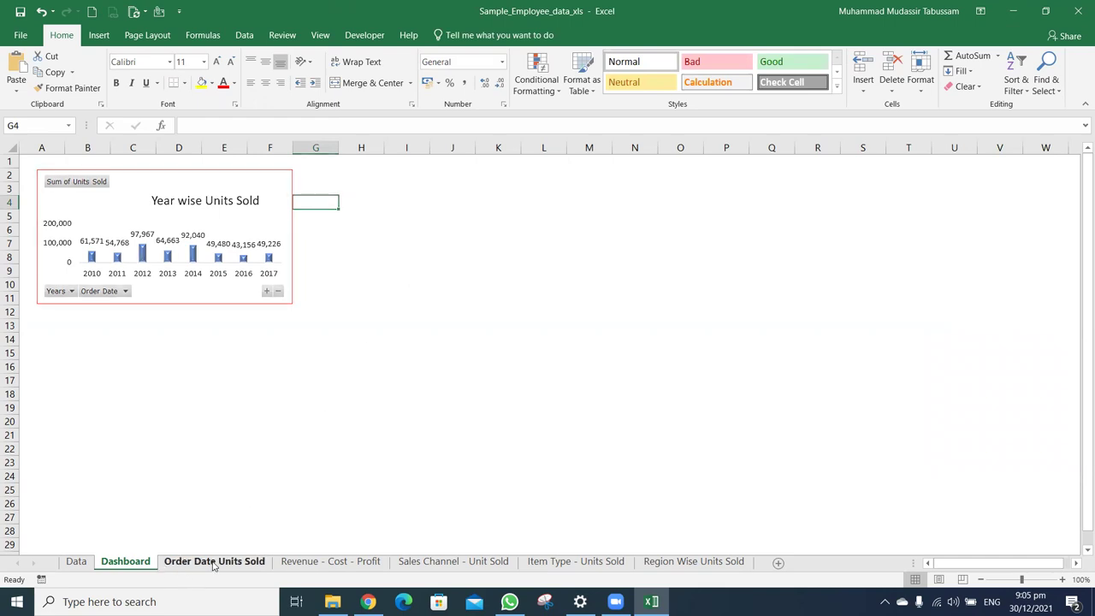
pyautogui.click(299, 561)
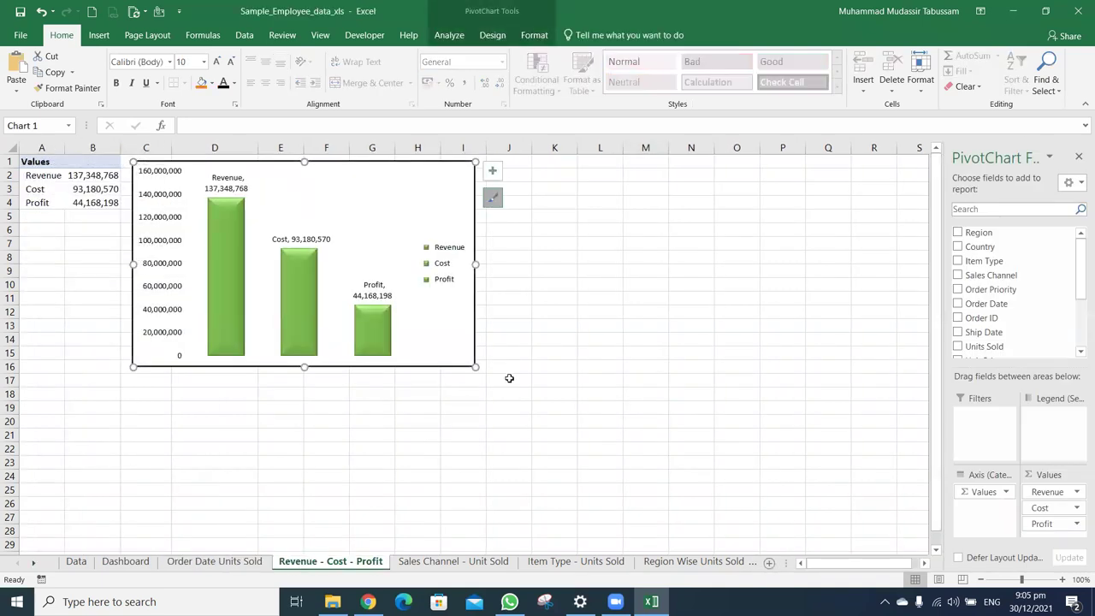
pyautogui.press('Delete')
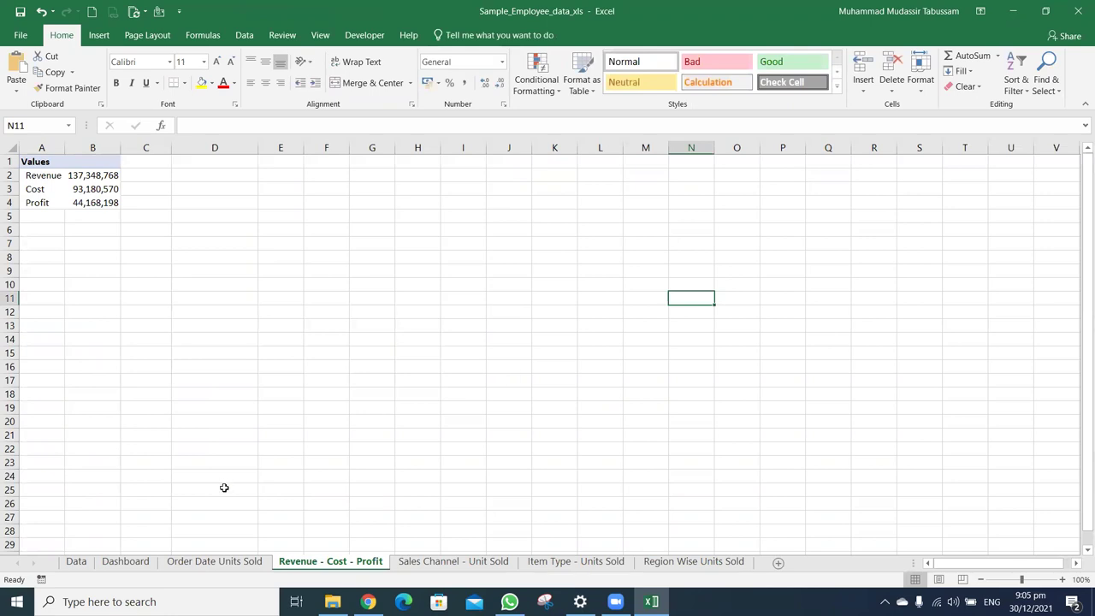
pyautogui.hotkey('ctrl', 'z')
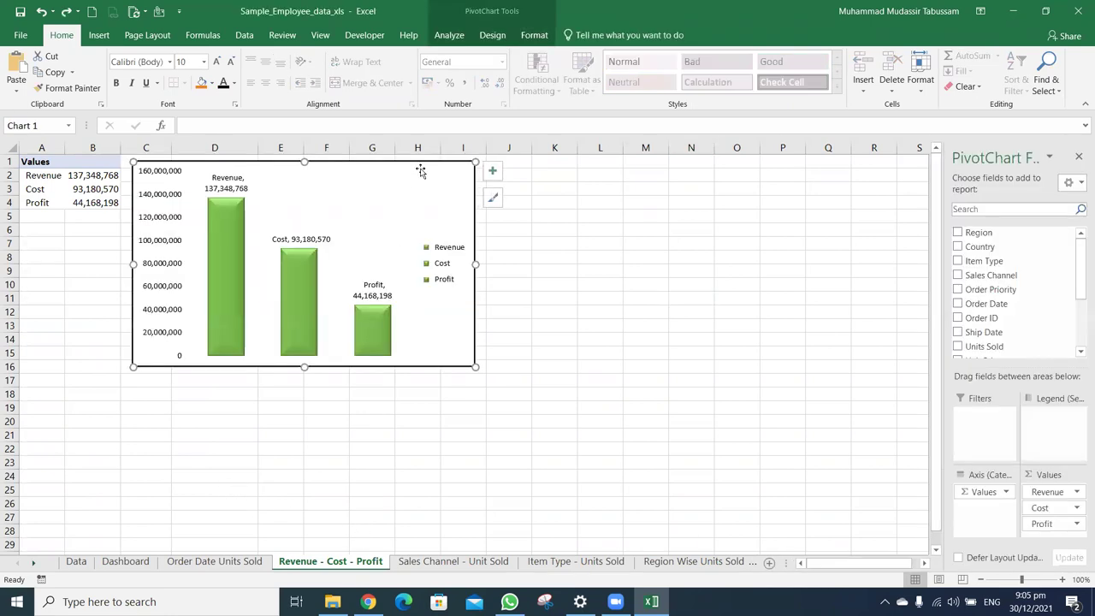
pyautogui.rightClick(420, 169)
pyautogui.click(466, 197)
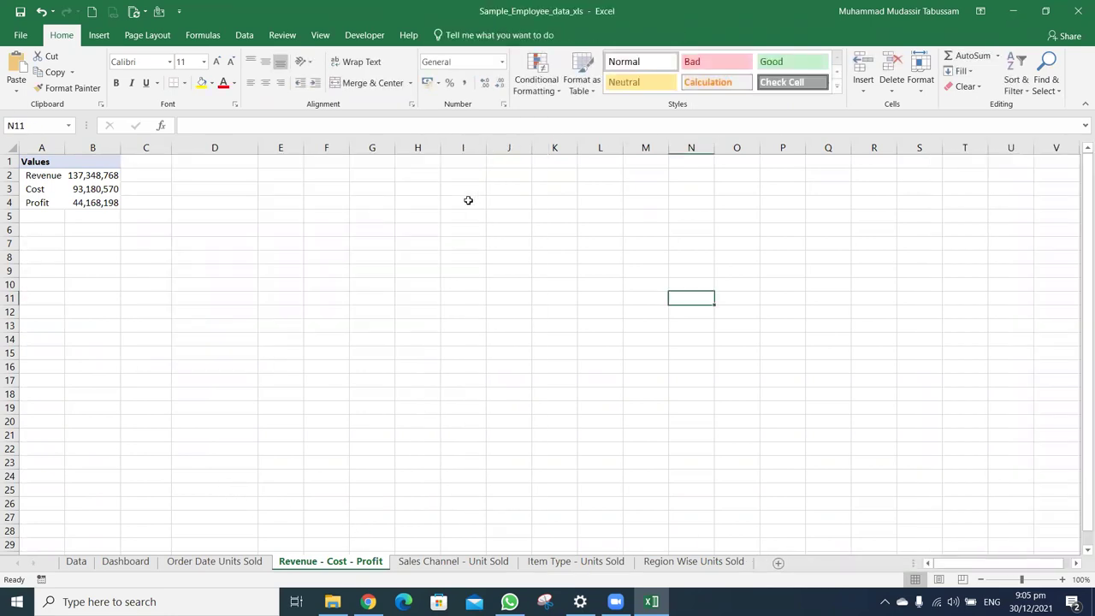
# Paste the chart on the Dashboard beside the yearly chart, resized to a similar height
pyautogui.click(147, 554)
pyautogui.click(147, 561)
pyautogui.click(392, 274)
pyautogui.hotkey('ctrl', 'v')
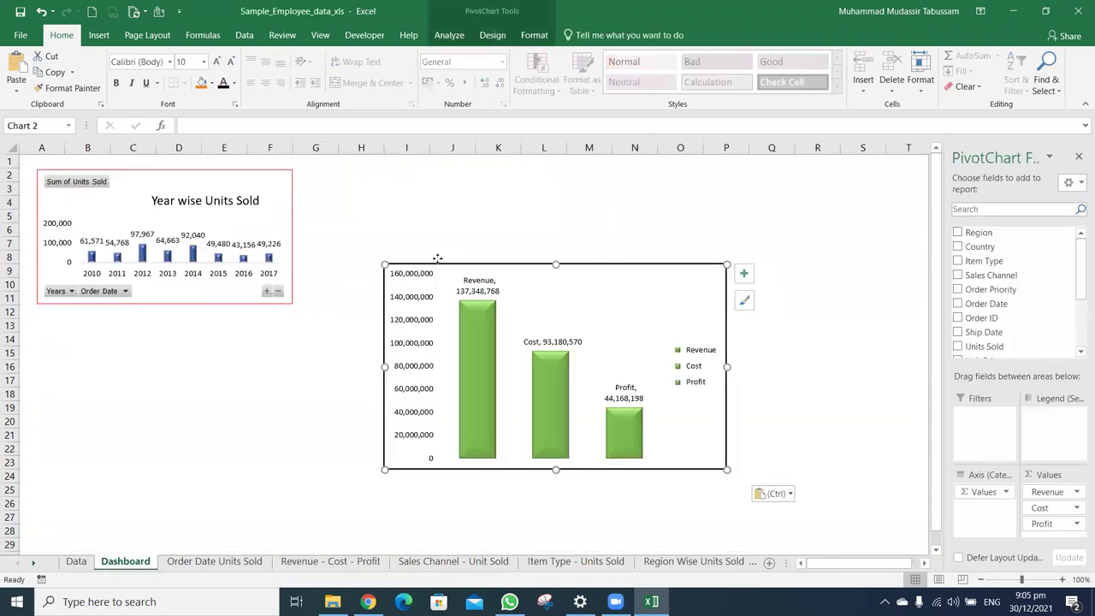
pyautogui.moveTo(447, 263); pyautogui.dragTo(368, 168)
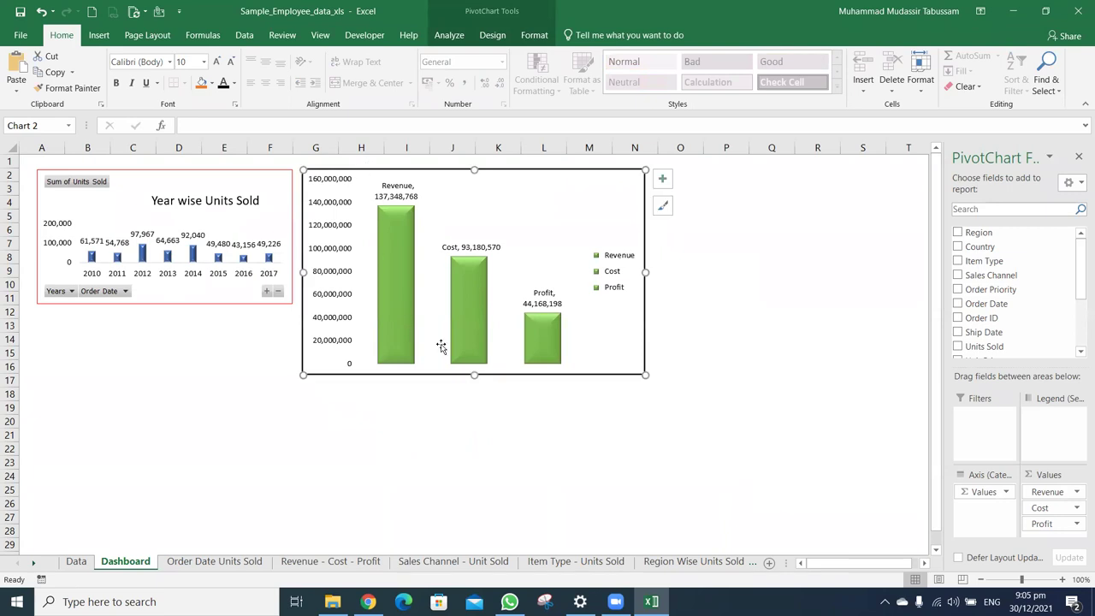
pyautogui.moveTo(474, 374); pyautogui.dragTo(475, 301)
pyautogui.moveTo(645, 235); pyautogui.dragTo(556, 234)
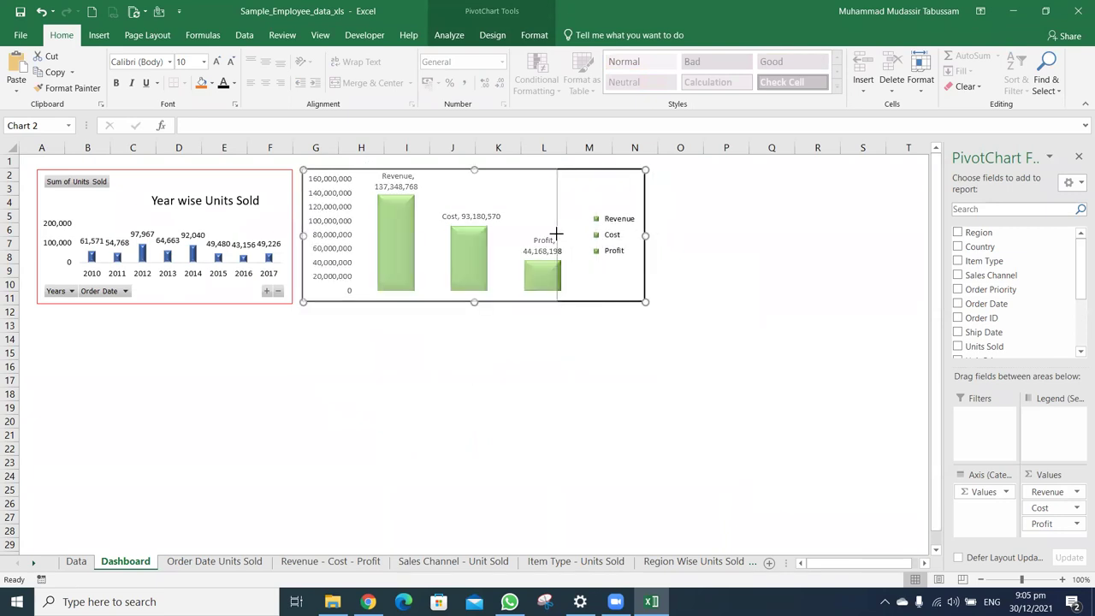
pyautogui.moveTo(434, 306); pyautogui.dragTo(435, 308)
pyautogui.moveTo(556, 240); pyautogui.dragTo(566, 238)
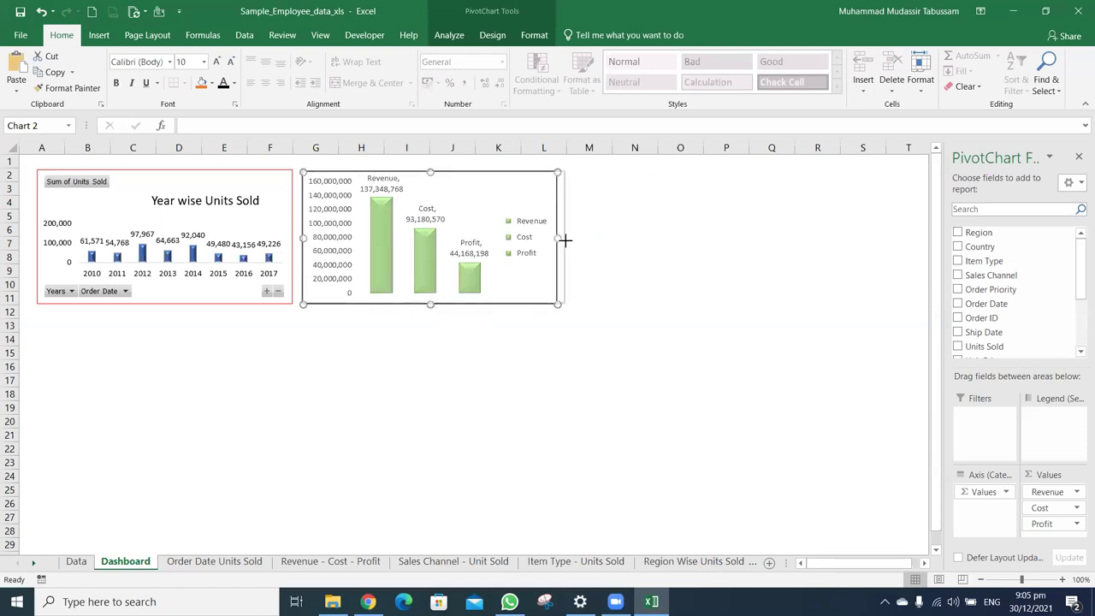
pyautogui.click(344, 266)
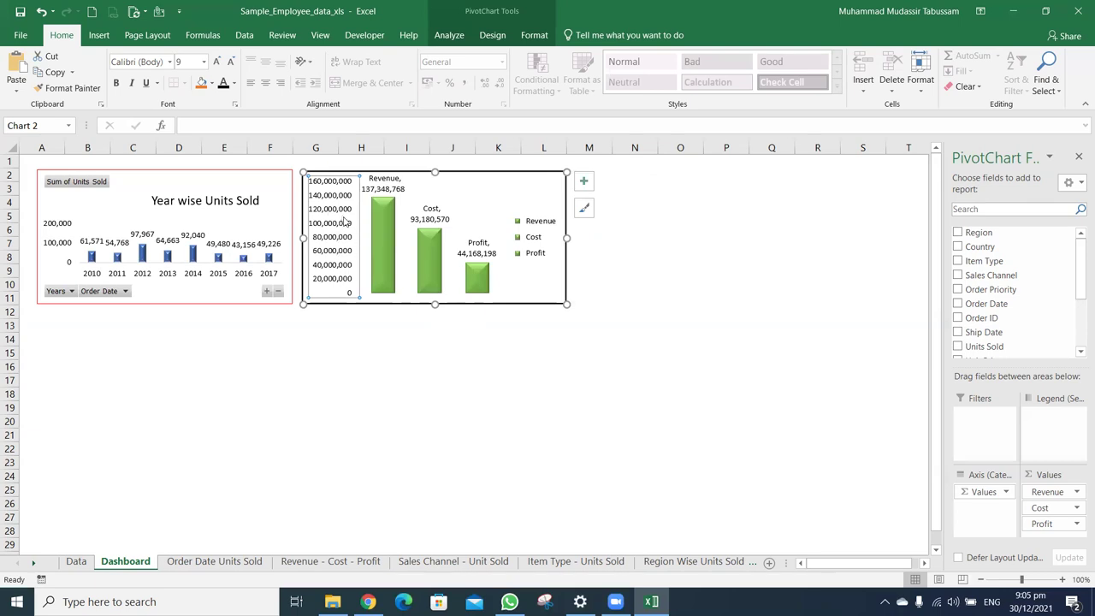
# Set the value axis display units to Millions with the units label hidden
pyautogui.rightClick(344, 222)
pyautogui.click(395, 368)
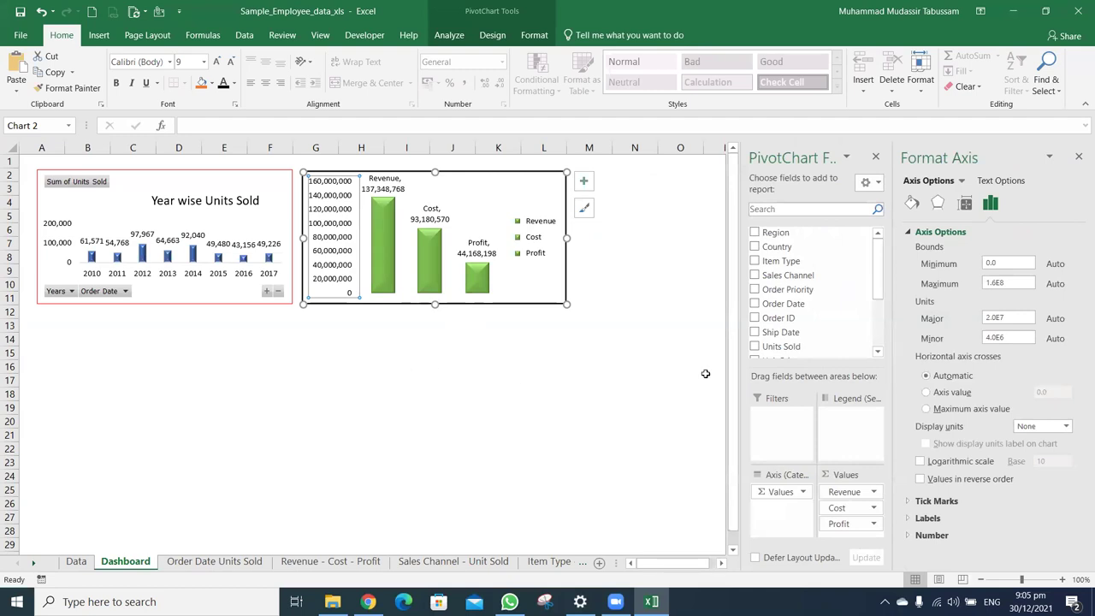
pyautogui.click(1068, 427)
pyautogui.click(1067, 425)
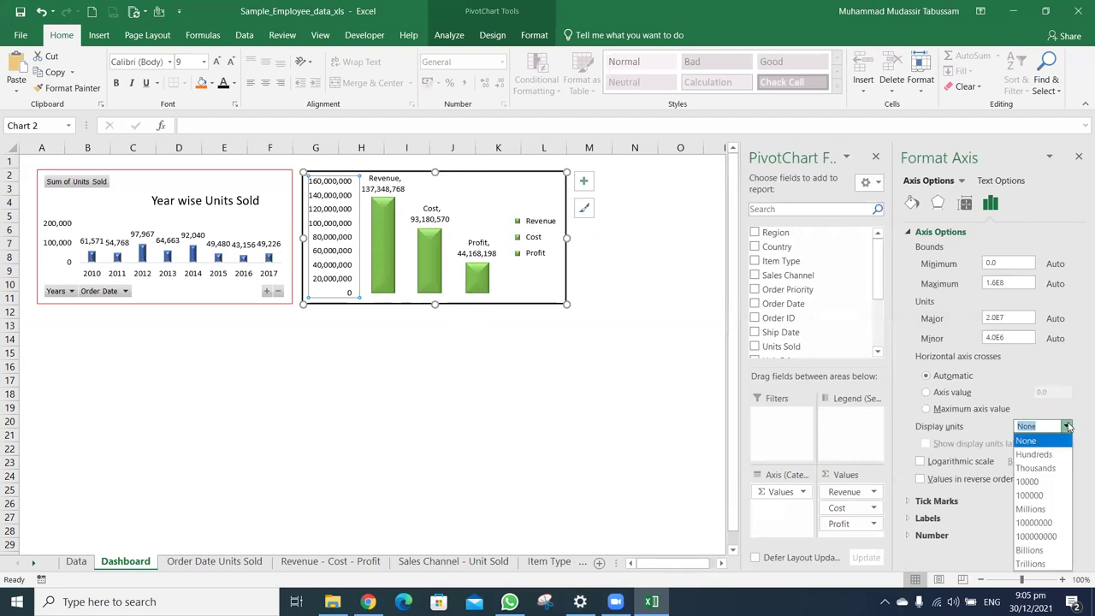
pyautogui.click(1056, 468)
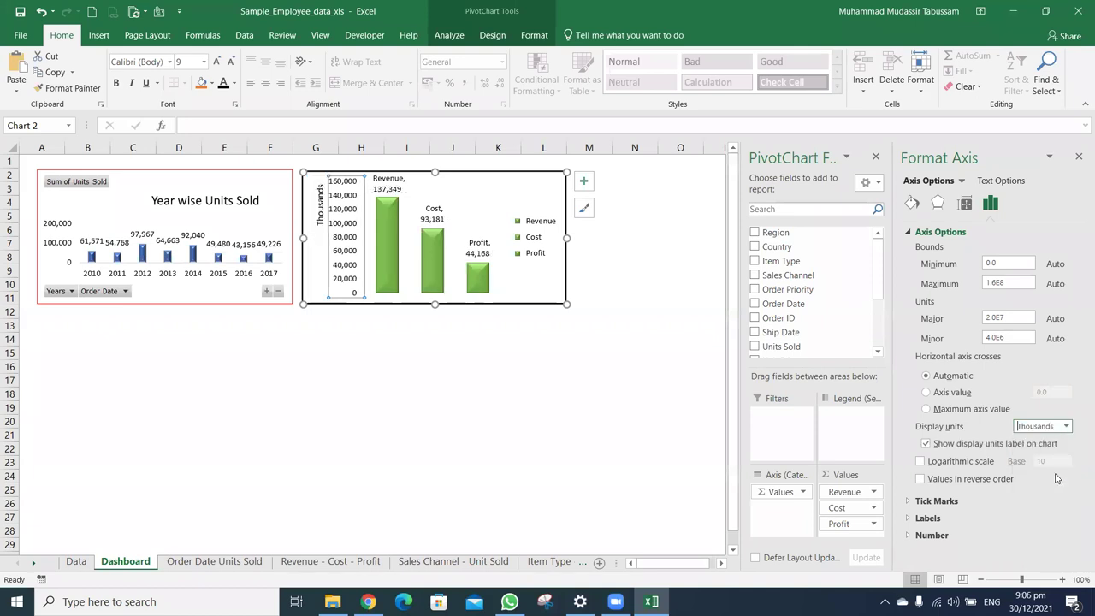
pyautogui.click(929, 448)
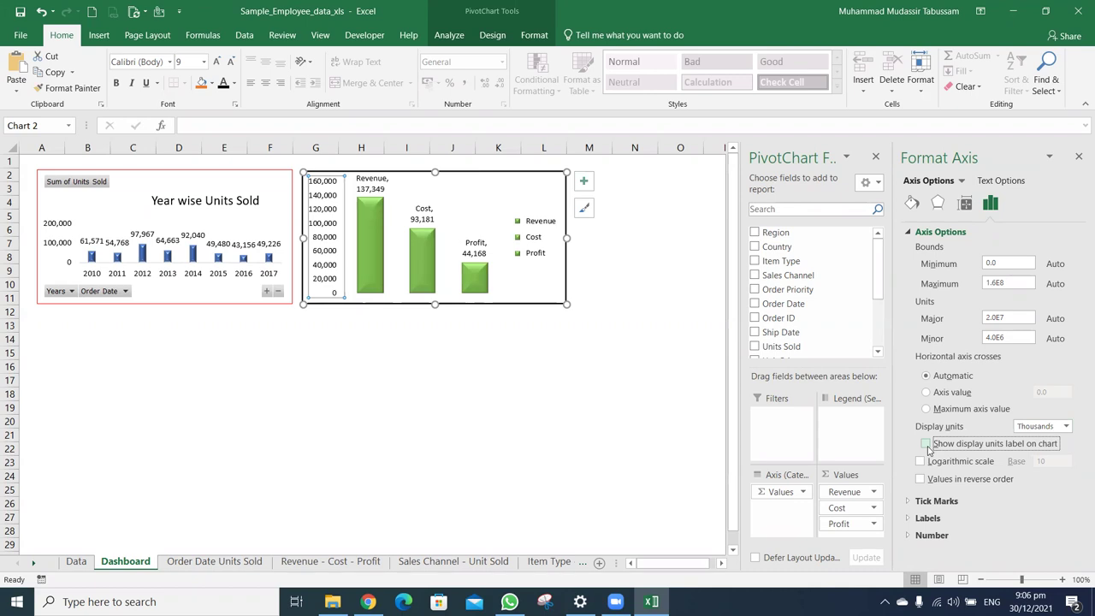
pyautogui.click(1065, 426)
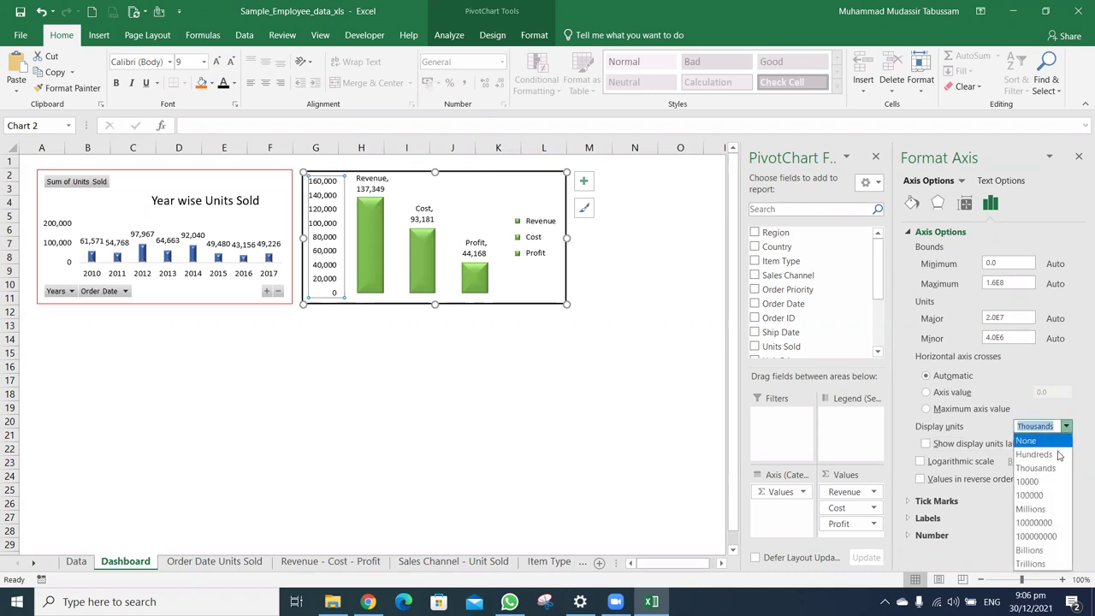
pyautogui.click(1045, 509)
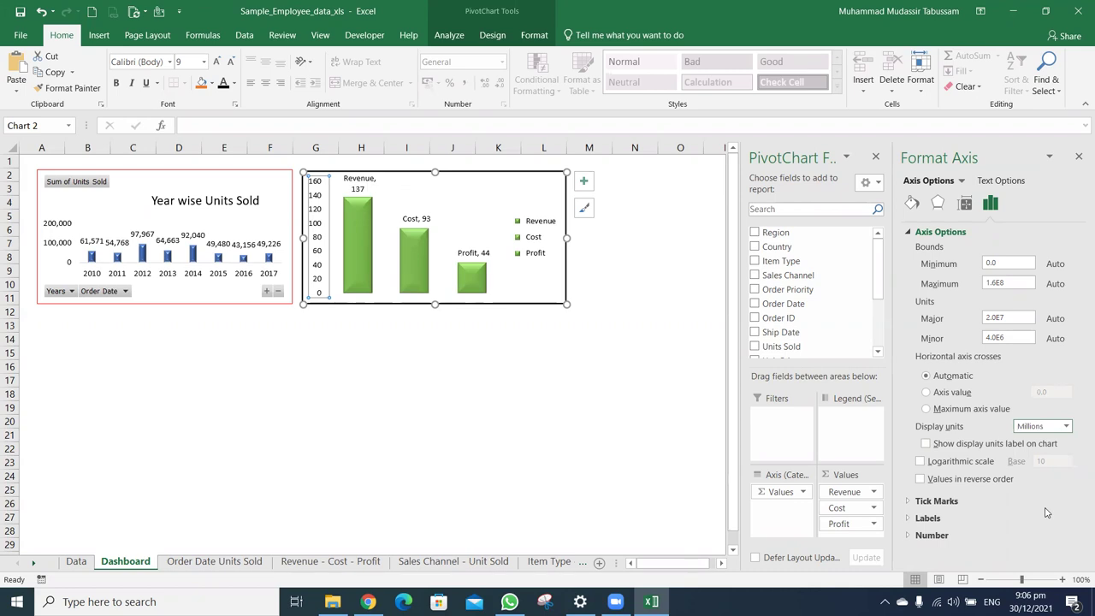
# Drag the Revenue, Cost and Profit chart's right edge left to make it narrower
pyautogui.click(679, 410)
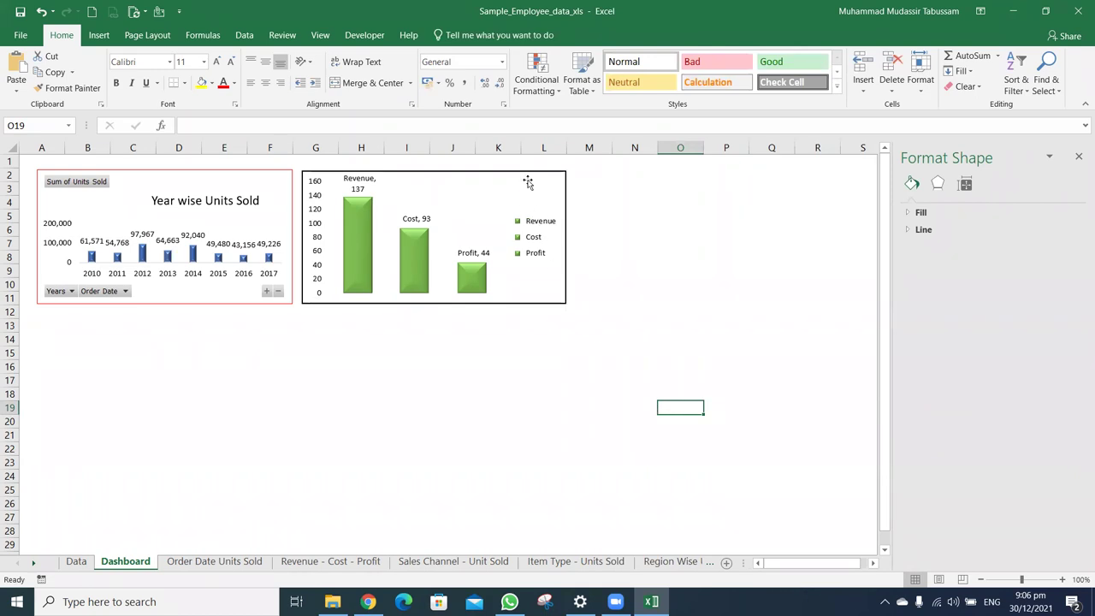
pyautogui.click(562, 237)
pyautogui.moveTo(563, 236)
pyautogui.mouseDown()
pyautogui.moveTo(493, 235)
pyautogui.moveTo(522, 237)
pyautogui.mouseUp()
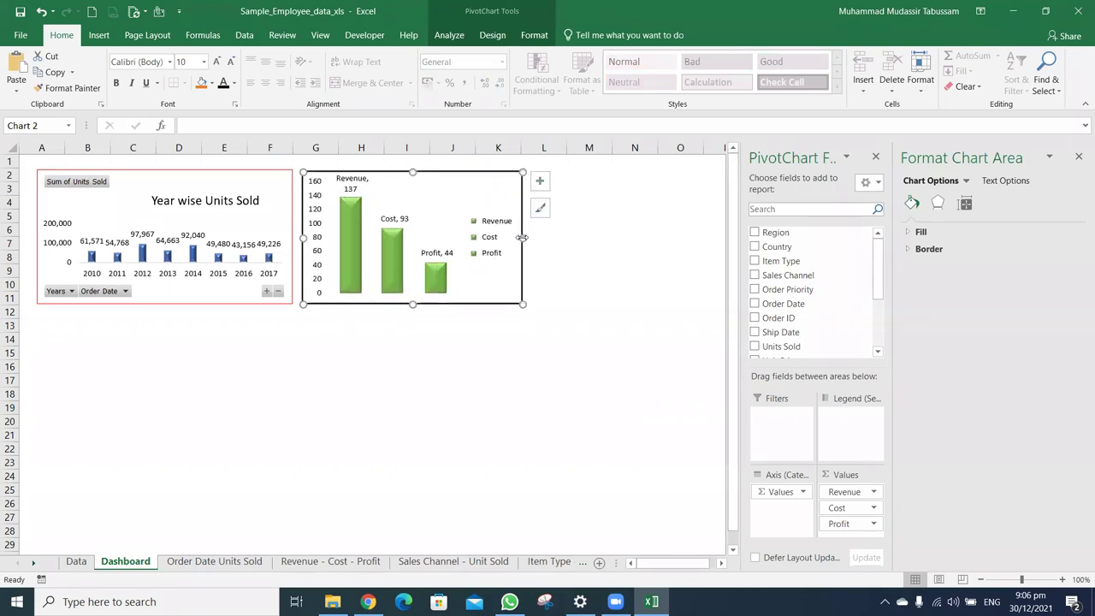
# Select the green Revenue, Cost and Profit chart and show its Chart Elements list
pyautogui.click(515, 341)
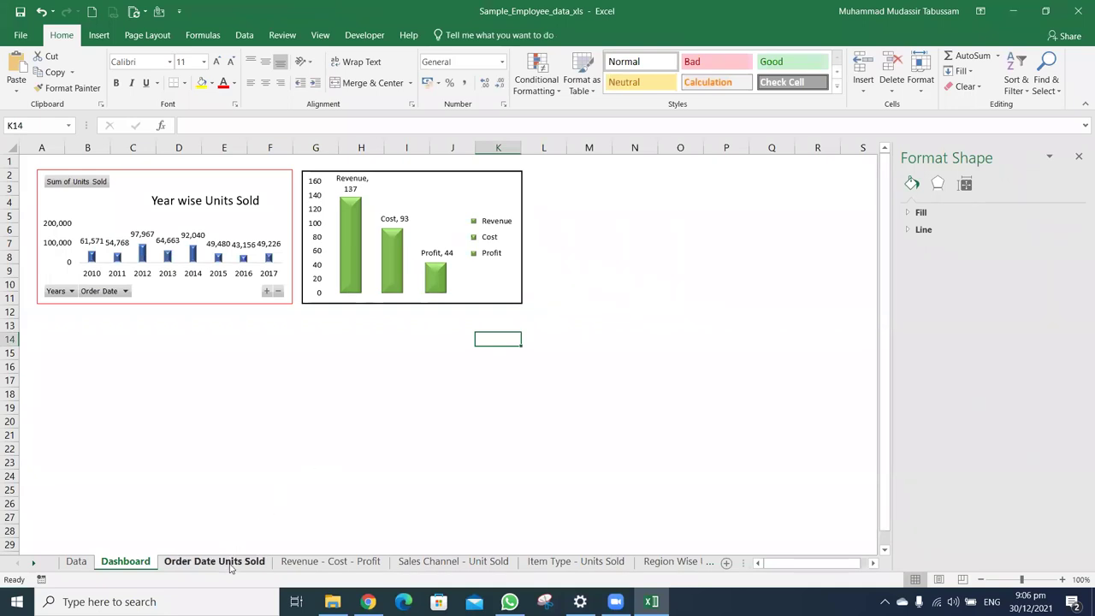
pyautogui.click(441, 199)
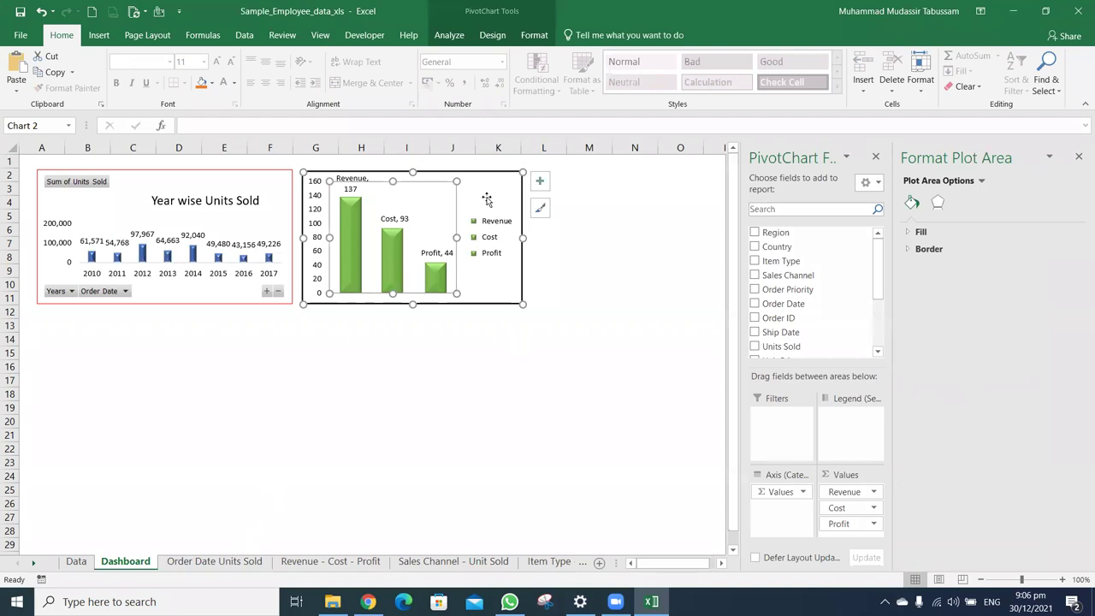
pyautogui.click(540, 180)
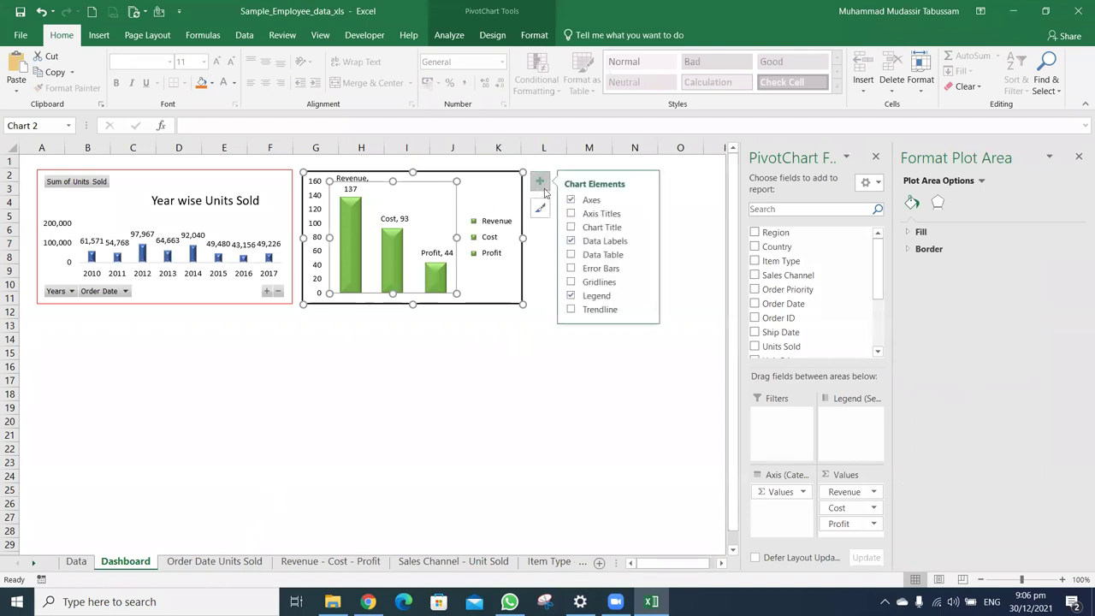
# Add a chart title and replace 'Total' with 'Revenue - Cost - Profit'
pyautogui.click(569, 227)
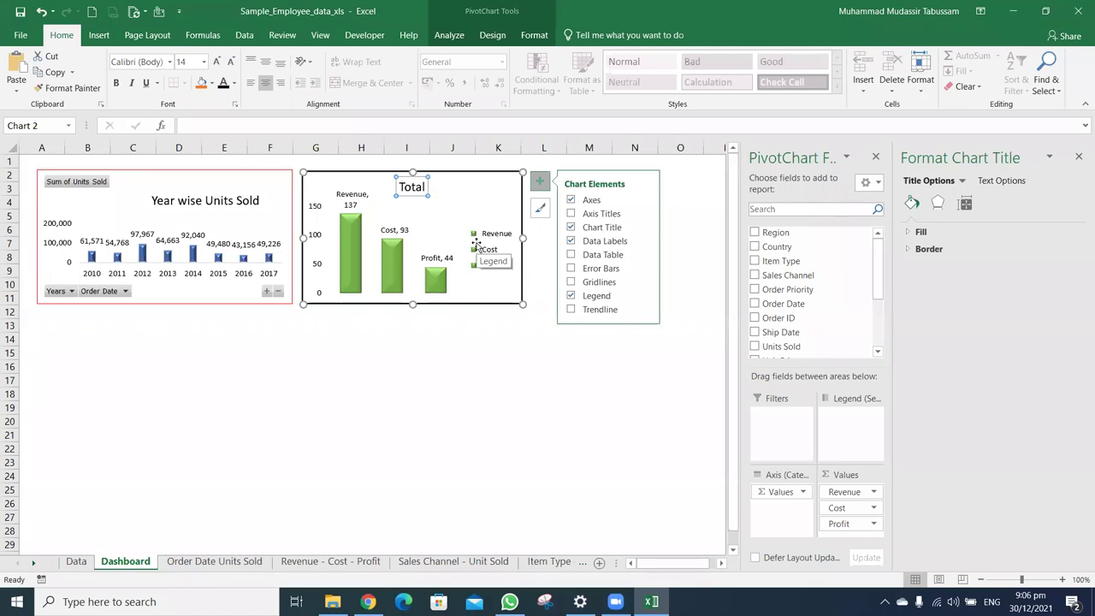
pyautogui.press('Delete')
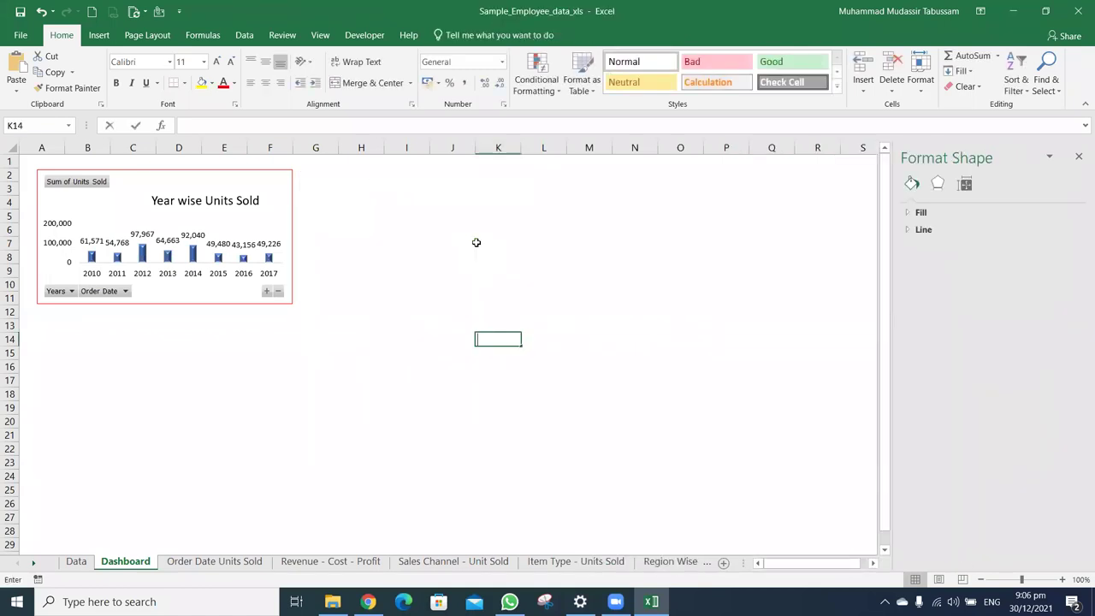
pyautogui.click(464, 327)
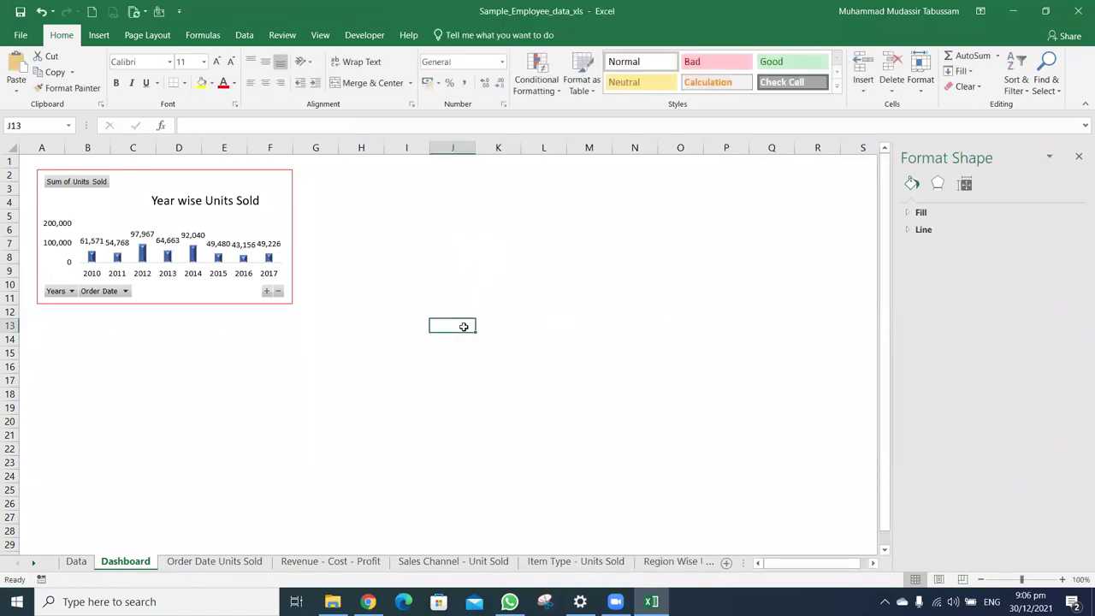
pyautogui.hotkey('ctrl', 'z')
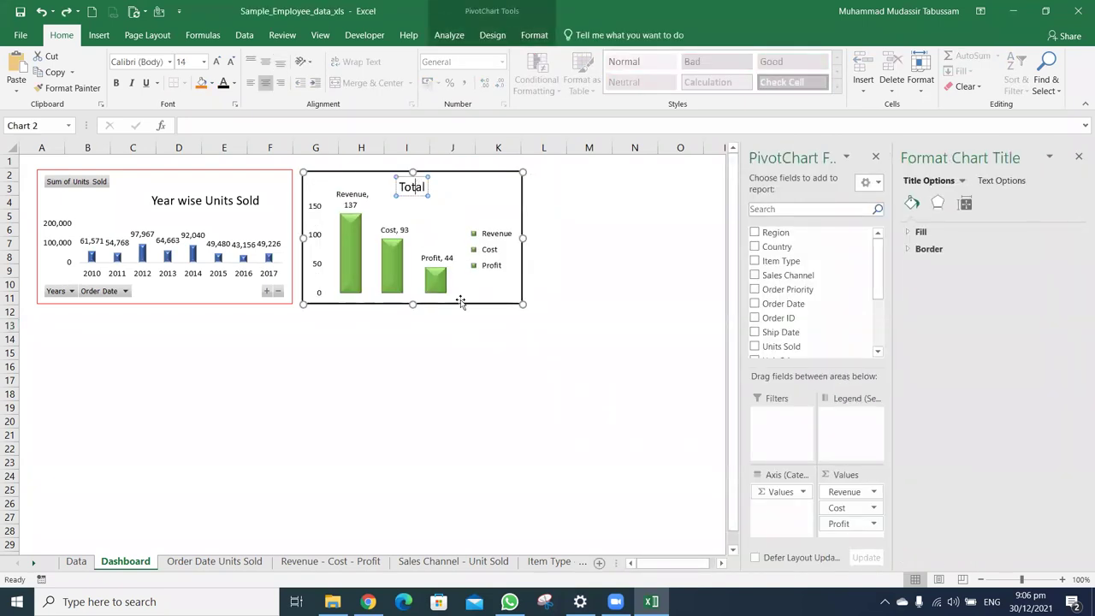
pyautogui.press('BackSpace')
pyautogui.press('BackSpace')
pyautogui.press('BackSpace')
pyautogui.press('BackSpace')
pyautogui.press('BackSpace')
pyautogui.write('Revenue - Cost')
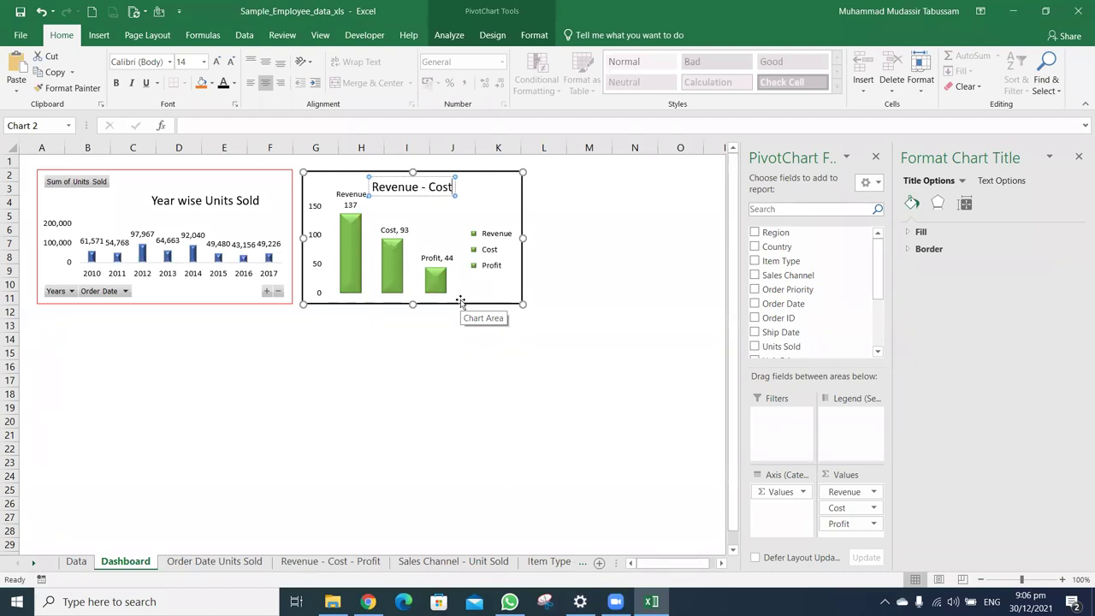
pyautogui.write(' - Profit')
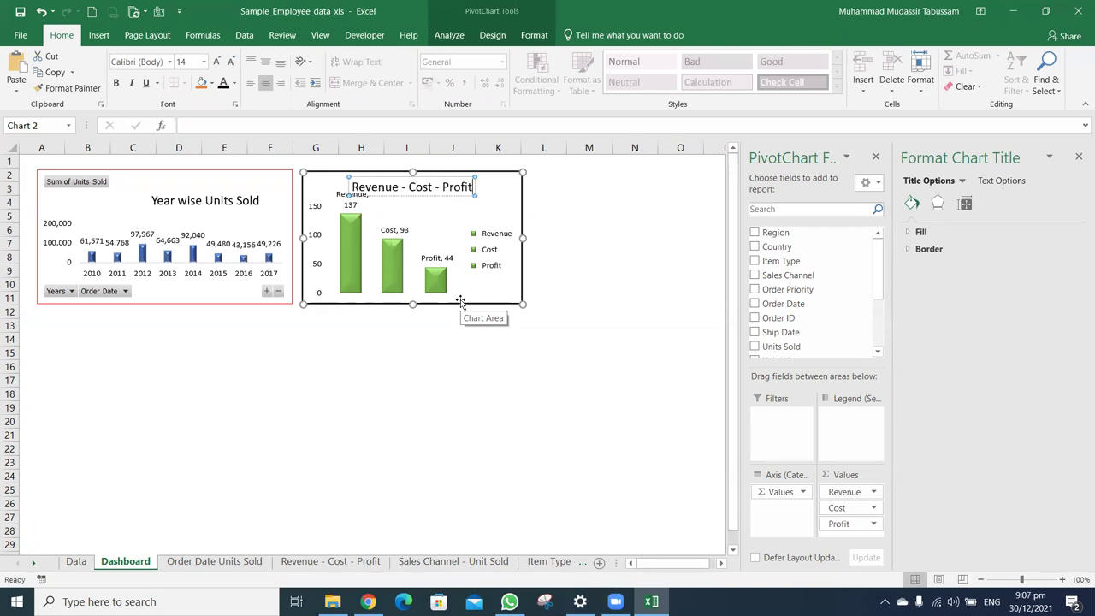
pyautogui.click(492, 341)
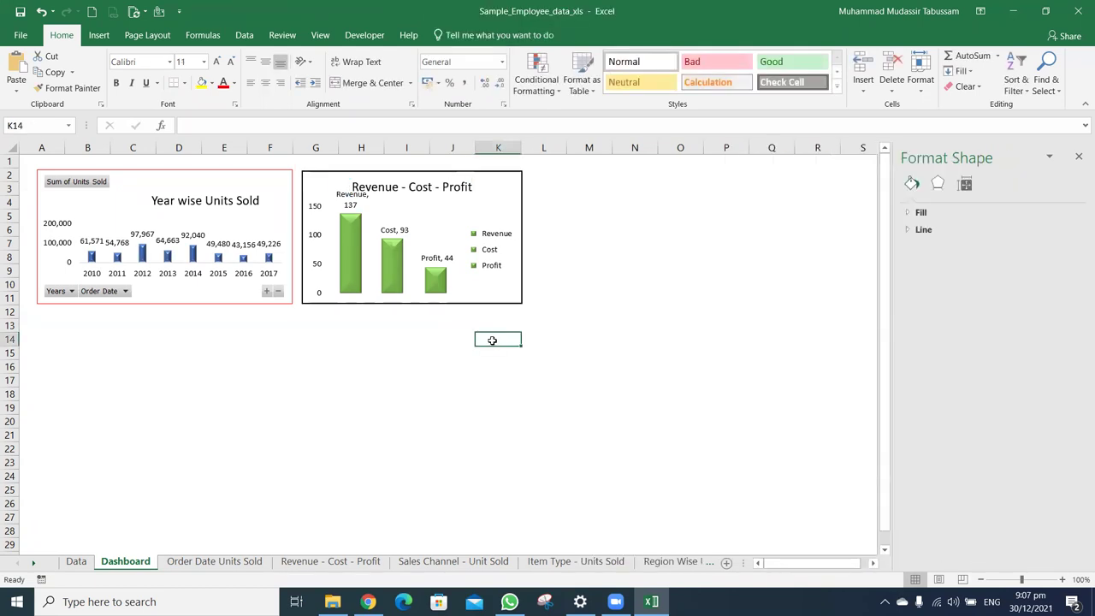
# Cut the Online/Offline pie chart from Sales Channel - Unit Sold and paste it on the Dashboard
pyautogui.click(449, 560)
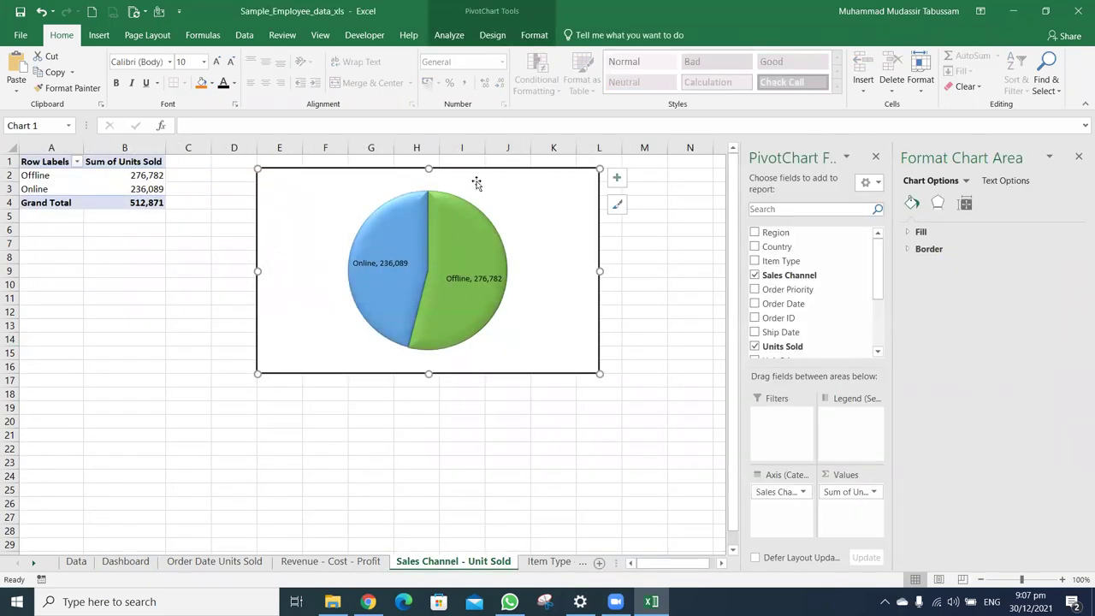
pyautogui.hotkey('ctrl', 'x')
pyautogui.click(124, 560)
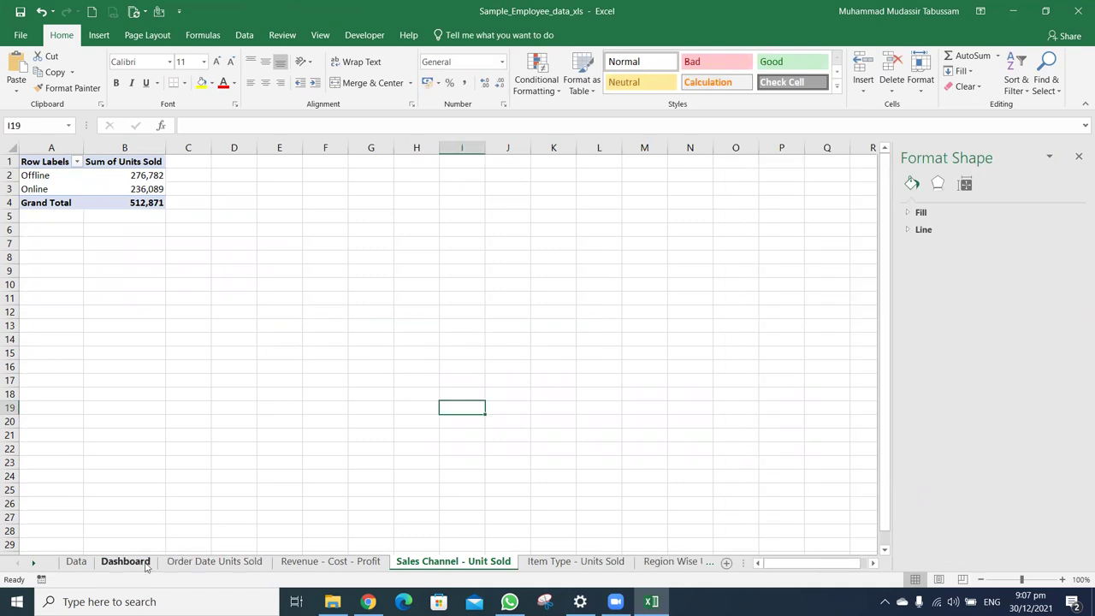
pyautogui.click(609, 231)
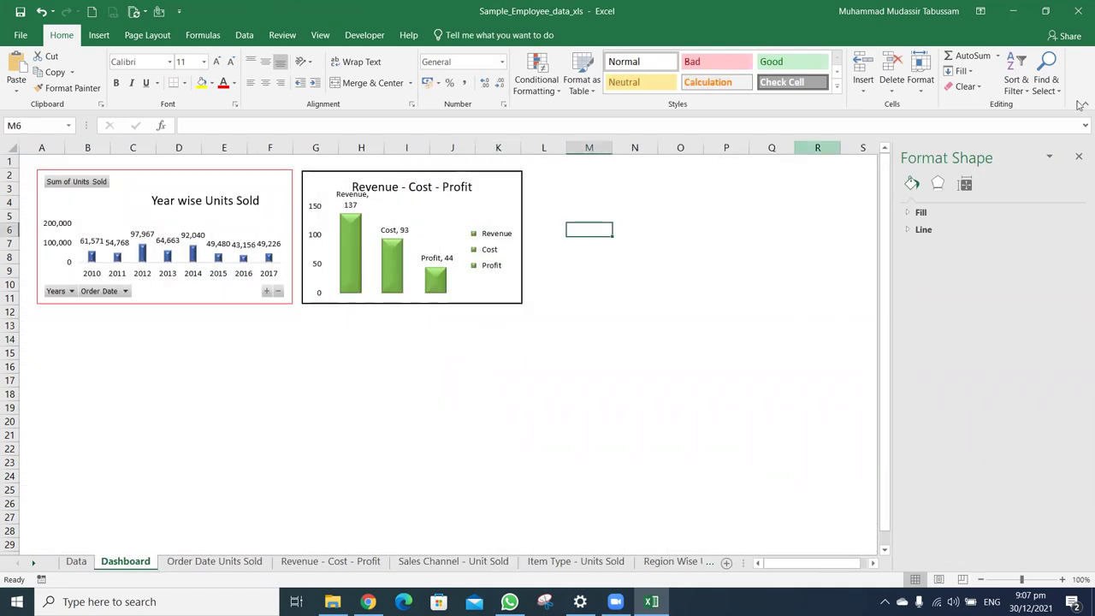
pyautogui.click(1078, 157)
pyautogui.click(804, 243)
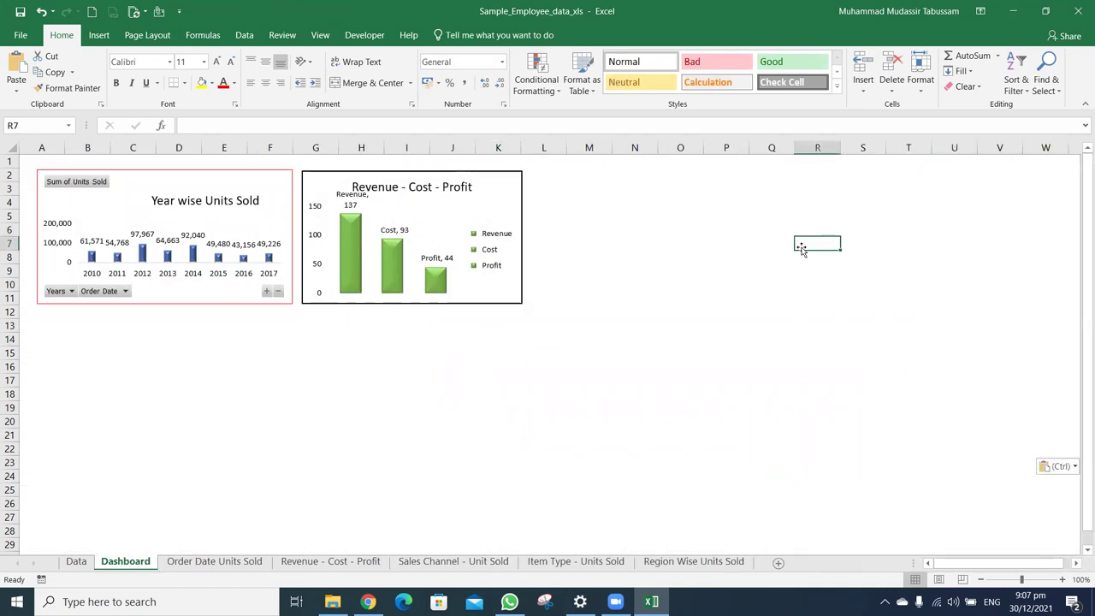
pyautogui.hotkey('ctrl', 'v')
# Move the pie chart beside the Revenue chart and shrink it to match their height
pyautogui.moveTo(820, 239); pyautogui.dragTo(574, 170)
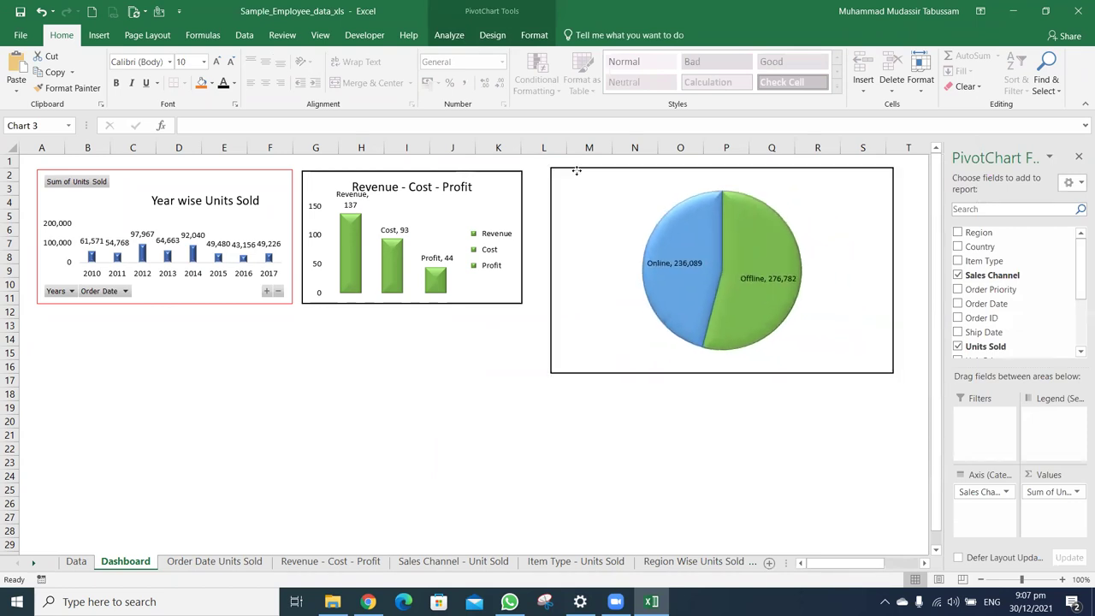
pyautogui.moveTo(868, 344); pyautogui.dragTo(808, 304)
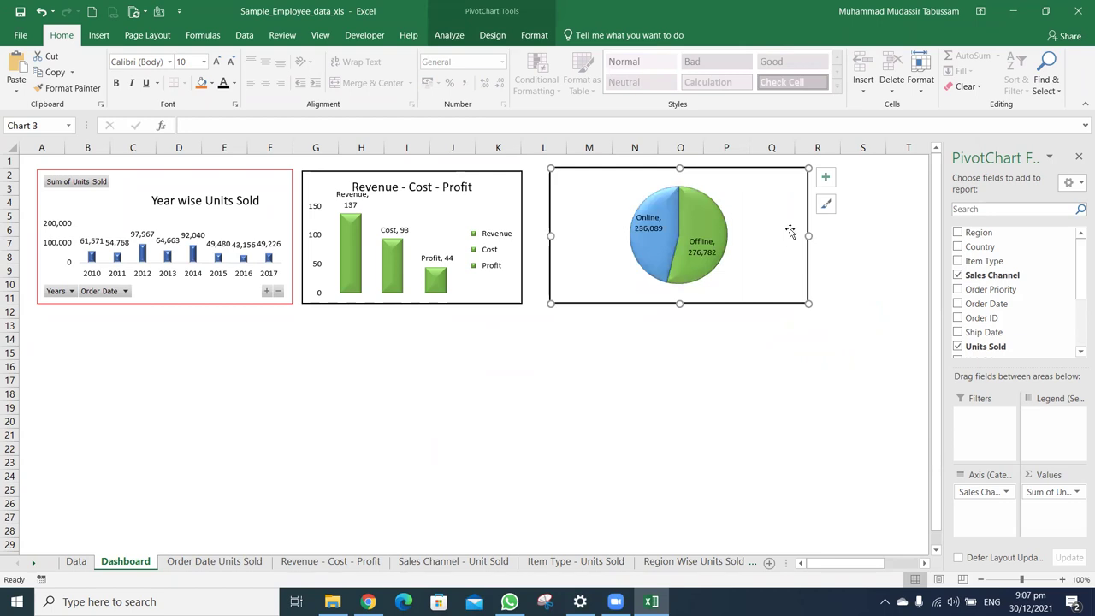
pyautogui.moveTo(808, 233); pyautogui.dragTo(727, 235)
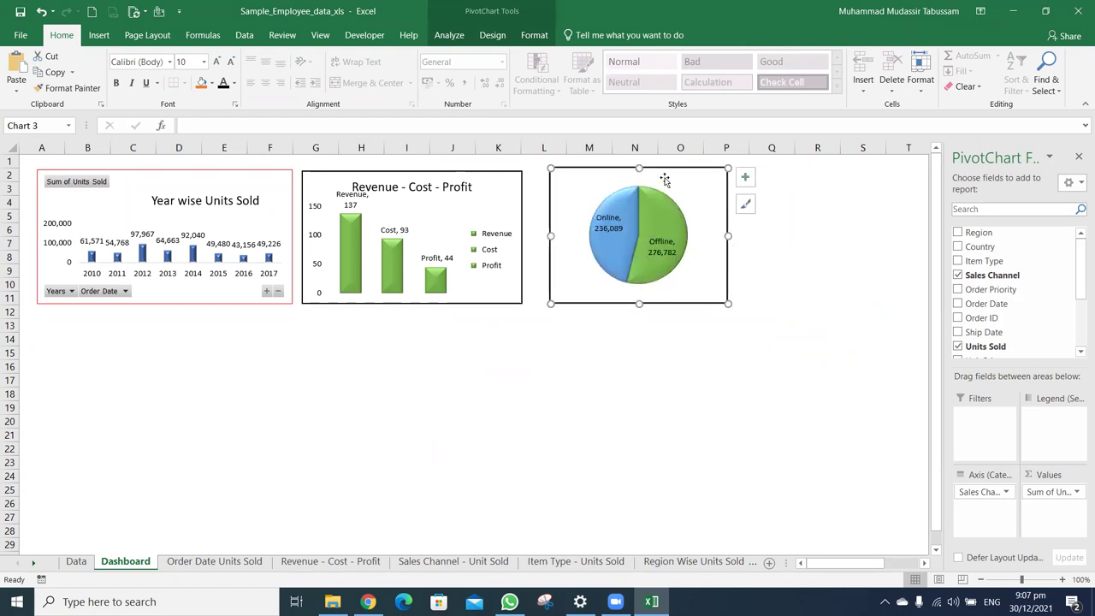
pyautogui.moveTo(665, 172); pyautogui.dragTo(648, 170)
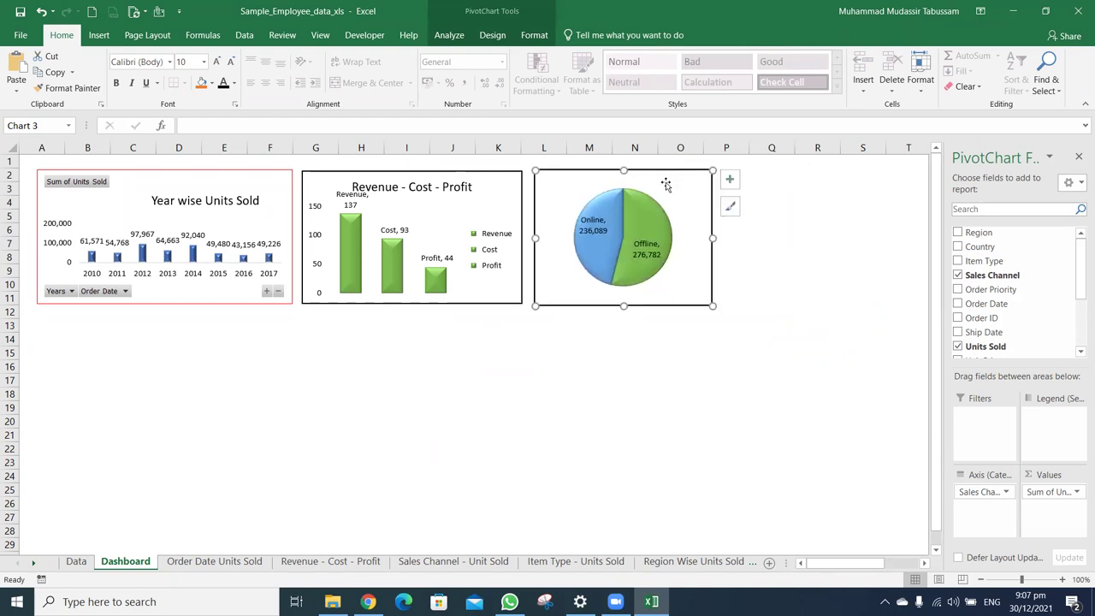
pyautogui.moveTo(713, 237); pyautogui.dragTo(749, 238)
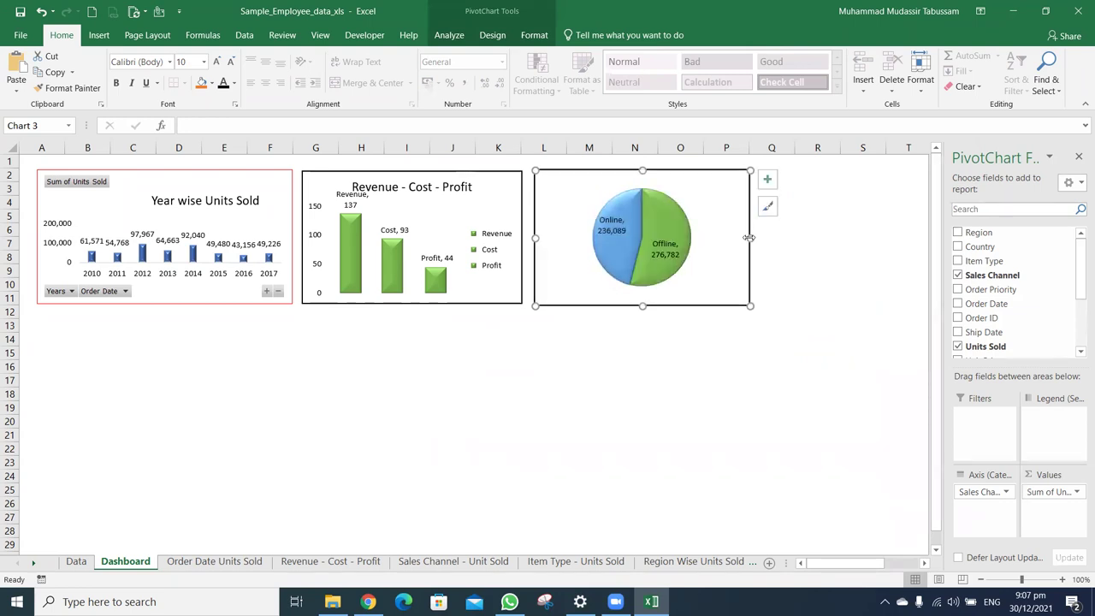
# Try a 4 cm height and 9 cm width on the yearly chart, then undo both
pyautogui.click(291, 177)
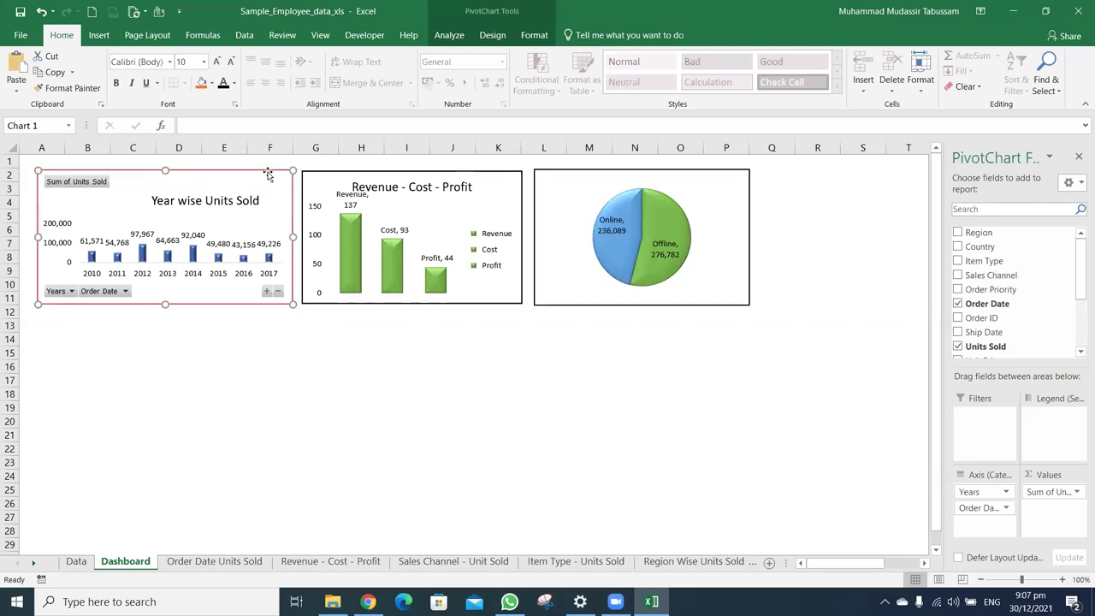
pyautogui.doubleClick(268, 173)
pyautogui.click(536, 35)
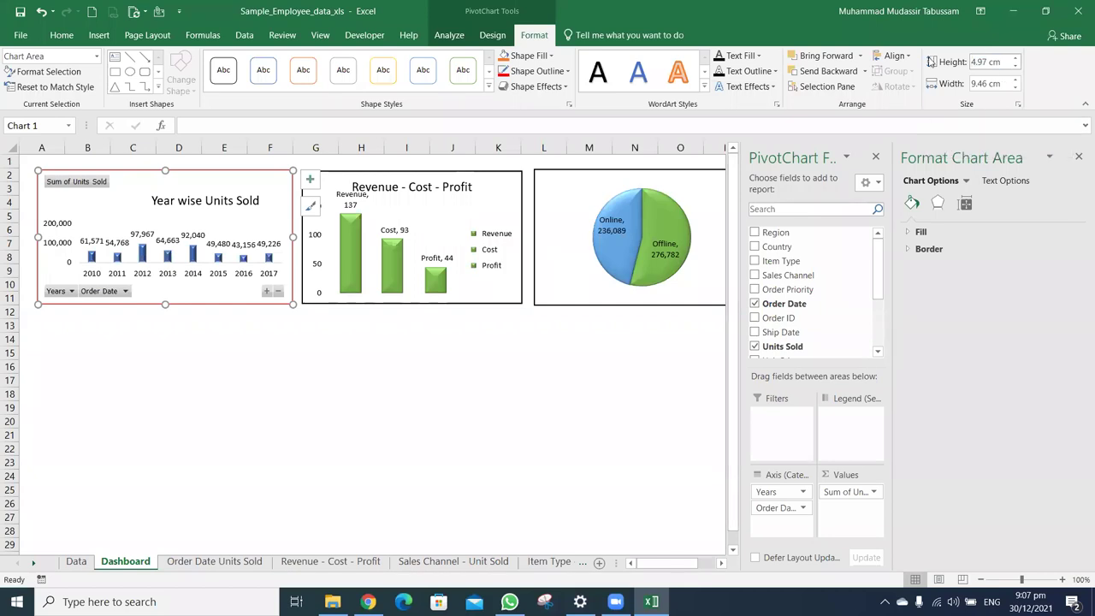
pyautogui.hotkey('ctrl', 'shift', 'Right')
pyautogui.write('4')
pyautogui.click(992, 83)
pyautogui.tripleClick(985, 83)
pyautogui.write('9')
pyautogui.press('Return')
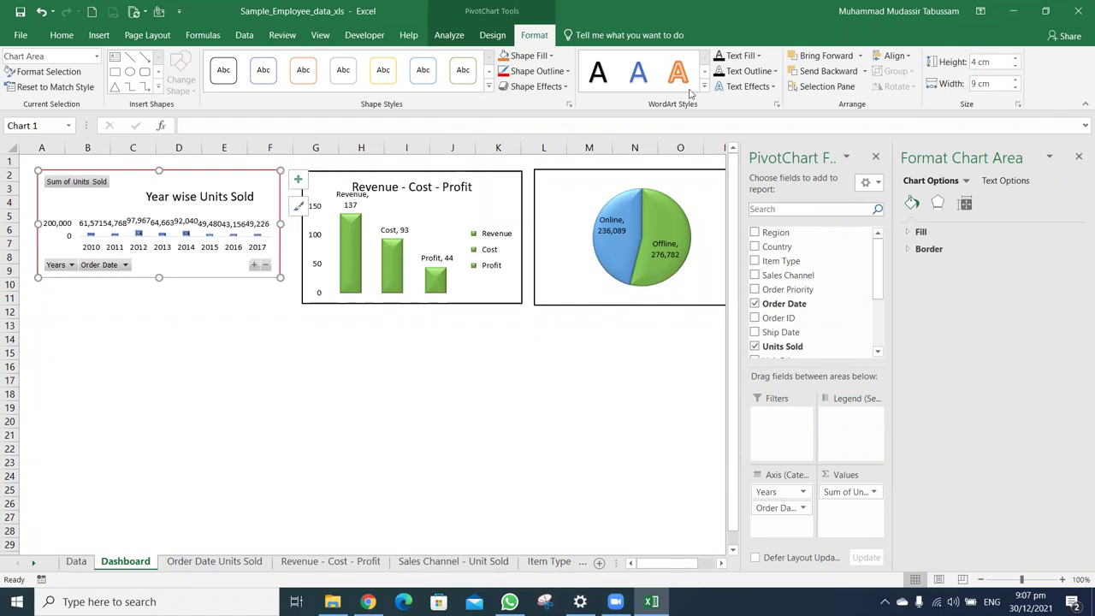
pyautogui.hotkey('ctrl', 'z')
pyautogui.hotkey('ctrl', 'z')
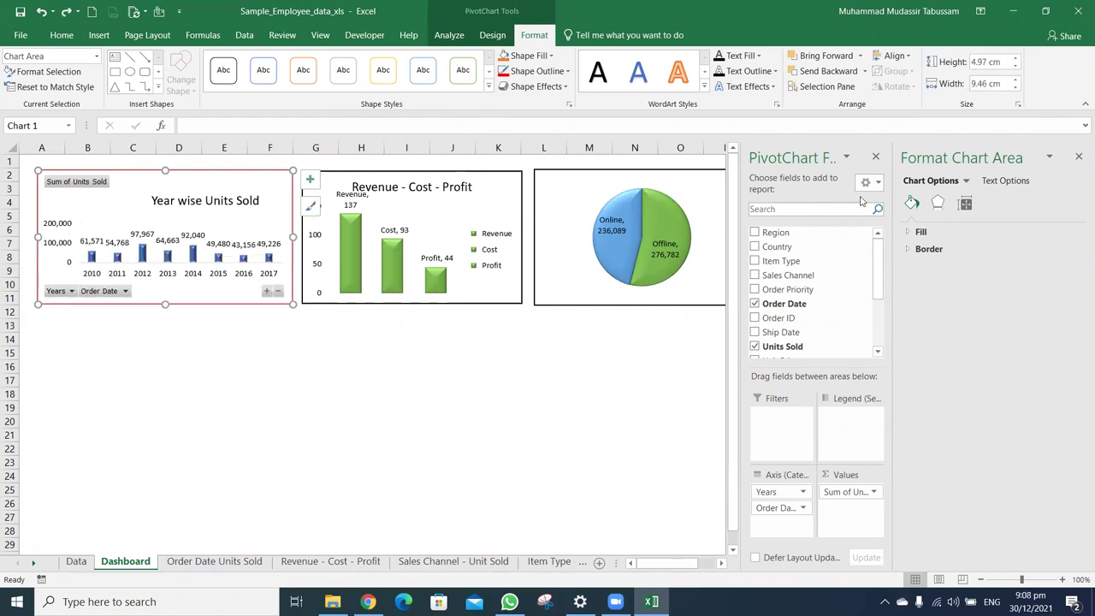
pyautogui.hotkey('ctrl', 'z')
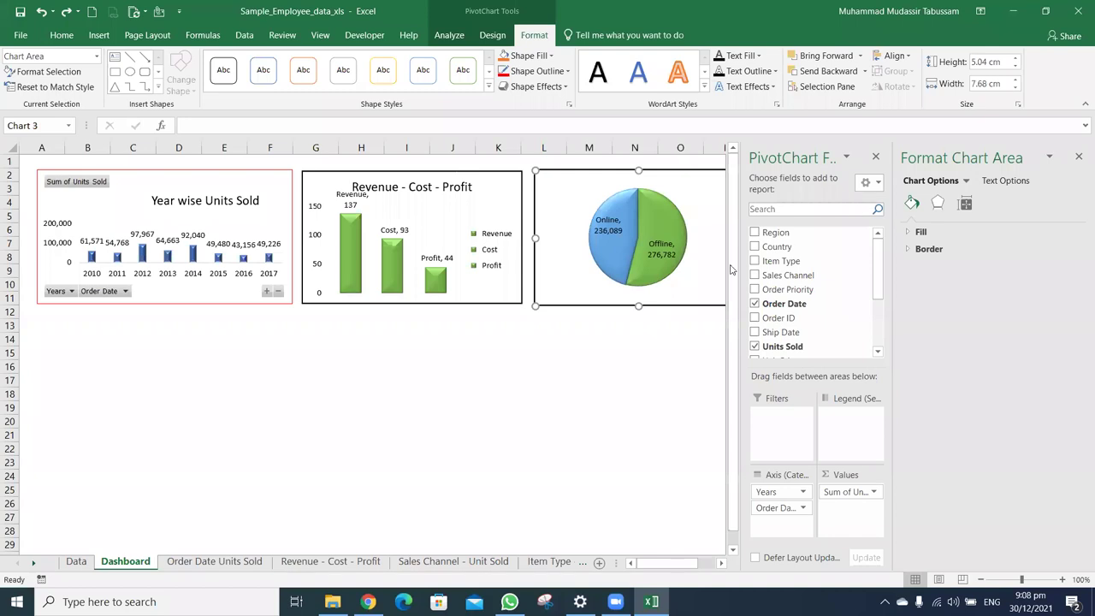
pyautogui.click(382, 317)
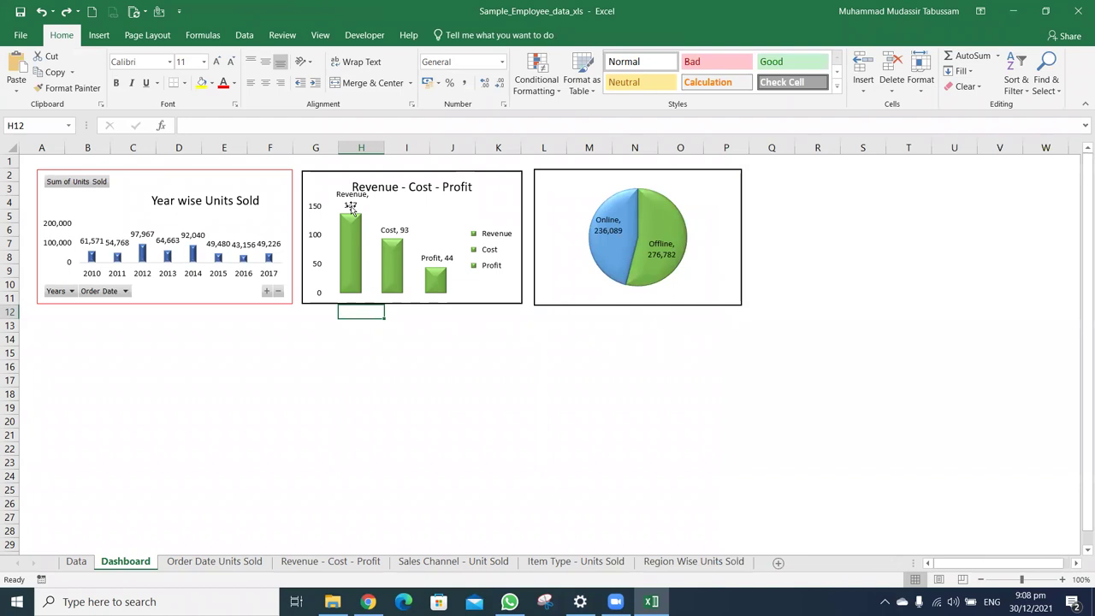
# Drag the three charts into a top-aligned row and shorten the pie chart to match
pyautogui.moveTo(228, 170); pyautogui.dragTo(217, 164)
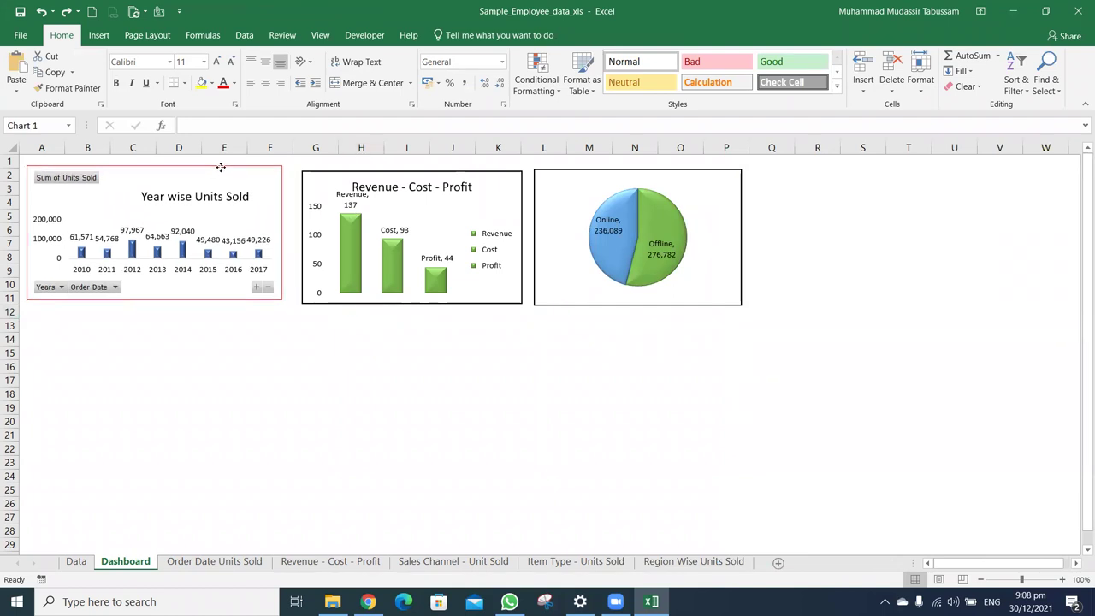
pyautogui.moveTo(355, 169); pyautogui.dragTo(341, 165)
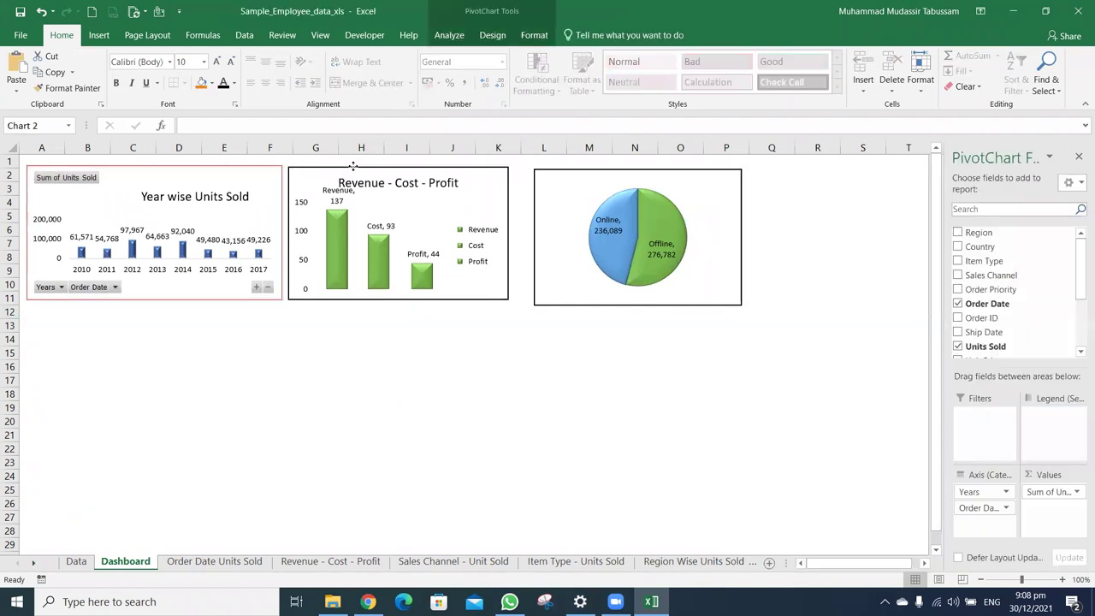
pyautogui.moveTo(594, 172); pyautogui.dragTo(574, 163)
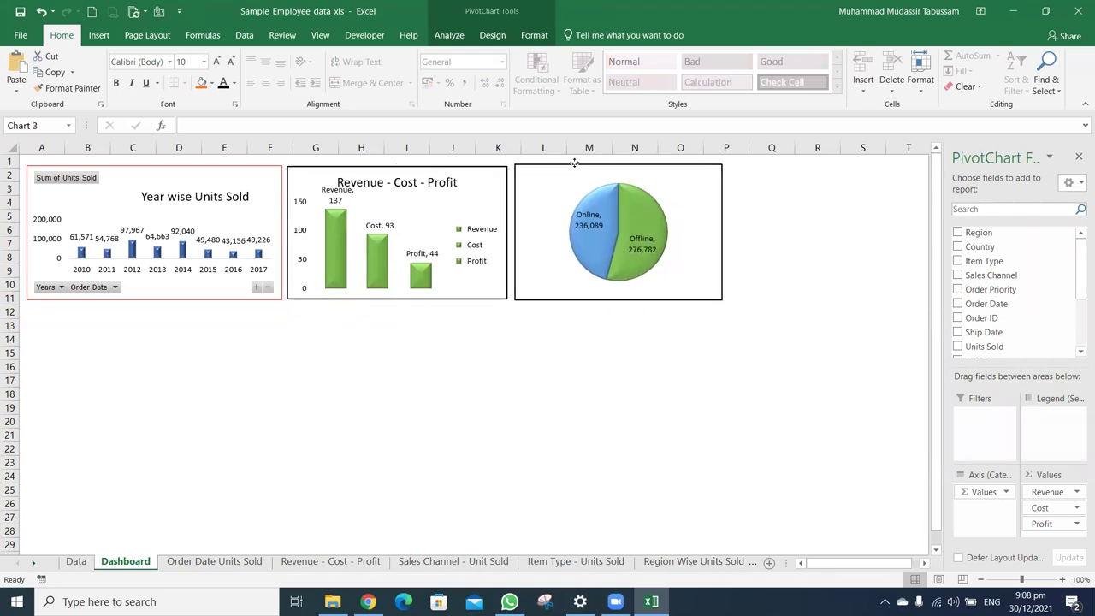
pyautogui.moveTo(574, 162); pyautogui.dragTo(575, 165)
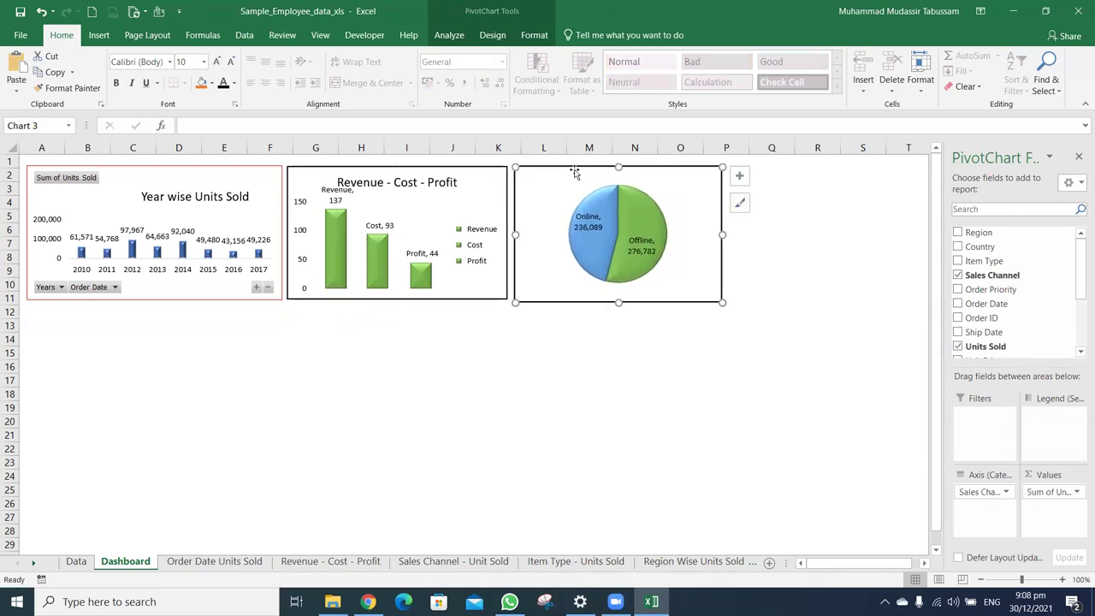
pyautogui.moveTo(618, 302); pyautogui.dragTo(619, 299)
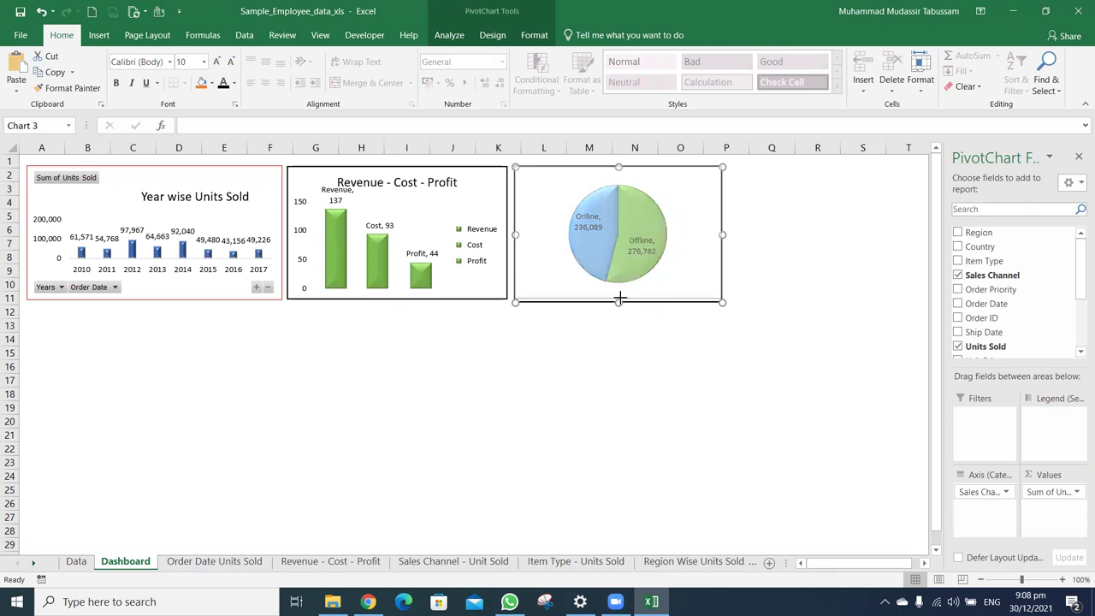
pyautogui.click(624, 310)
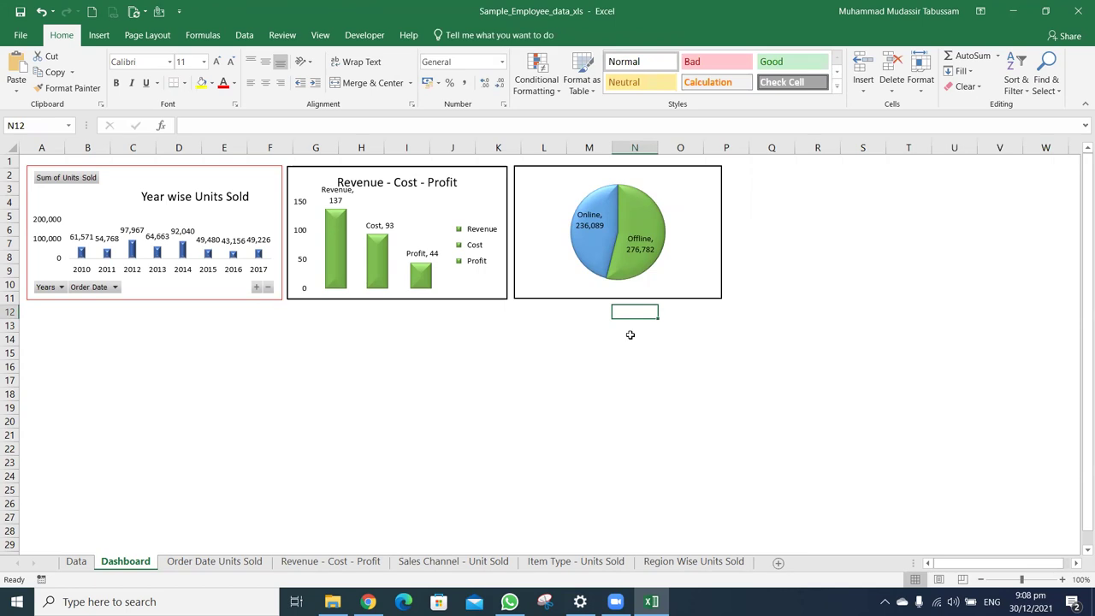
# Add a title 'Sales Channel - Units Sold' to the pie chart
pyautogui.click(689, 198)
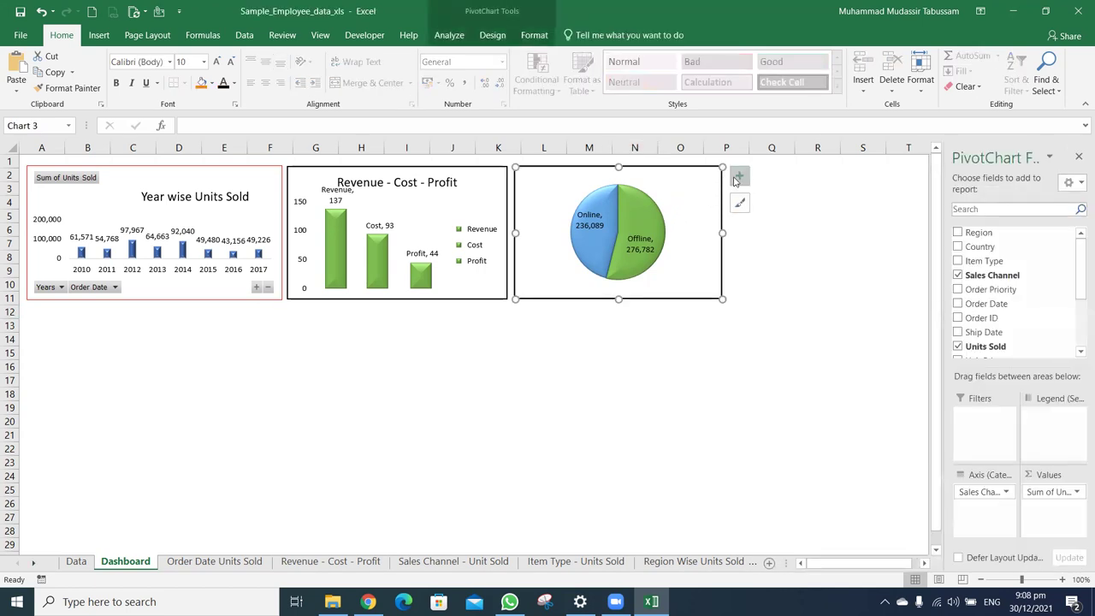
pyautogui.click(737, 177)
pyautogui.click(770, 196)
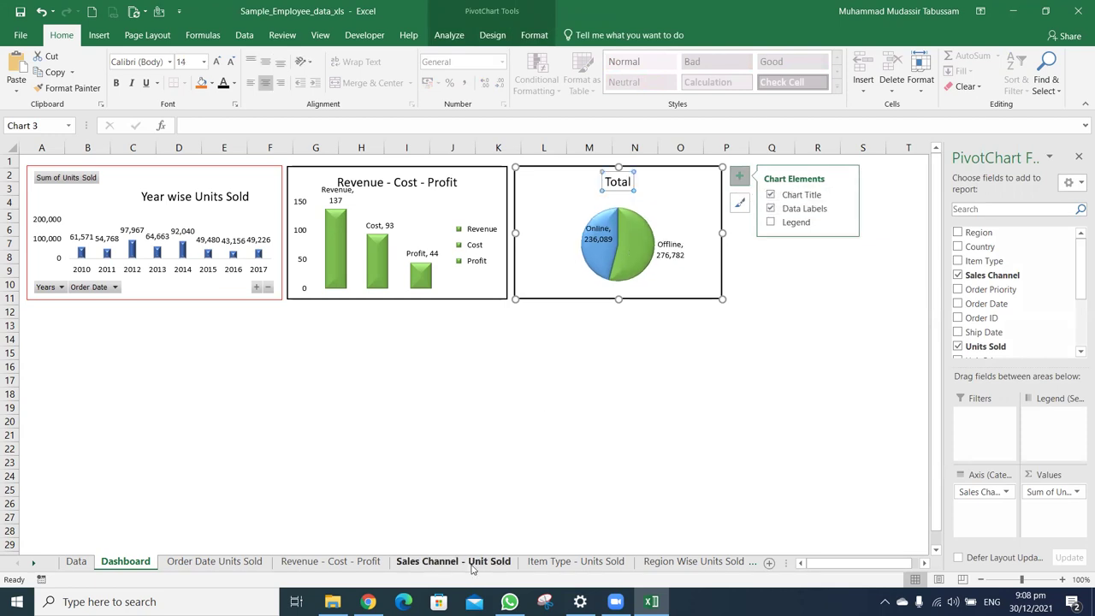
pyautogui.click(627, 183)
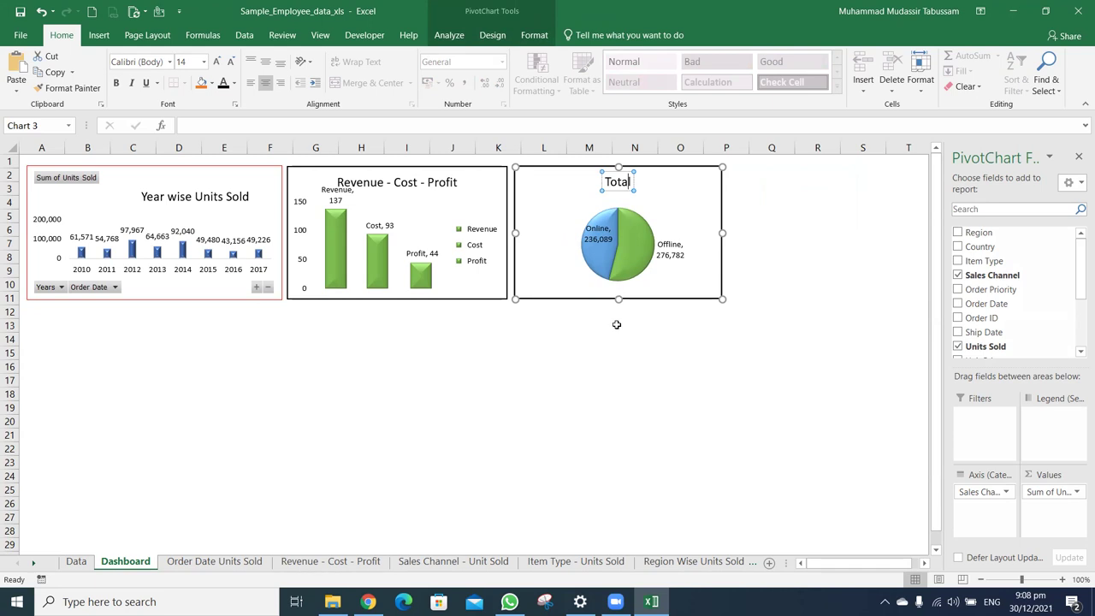
pyautogui.press('BackSpace')
pyautogui.press('BackSpace')
pyautogui.press('BackSpace')
pyautogui.write('SAles')
pyautogui.press('BackSpace')
pyautogui.press('BackSpace')
pyautogui.press('BackSpace')
pyautogui.write('ales')
pyautogui.write(' Channel - Units')
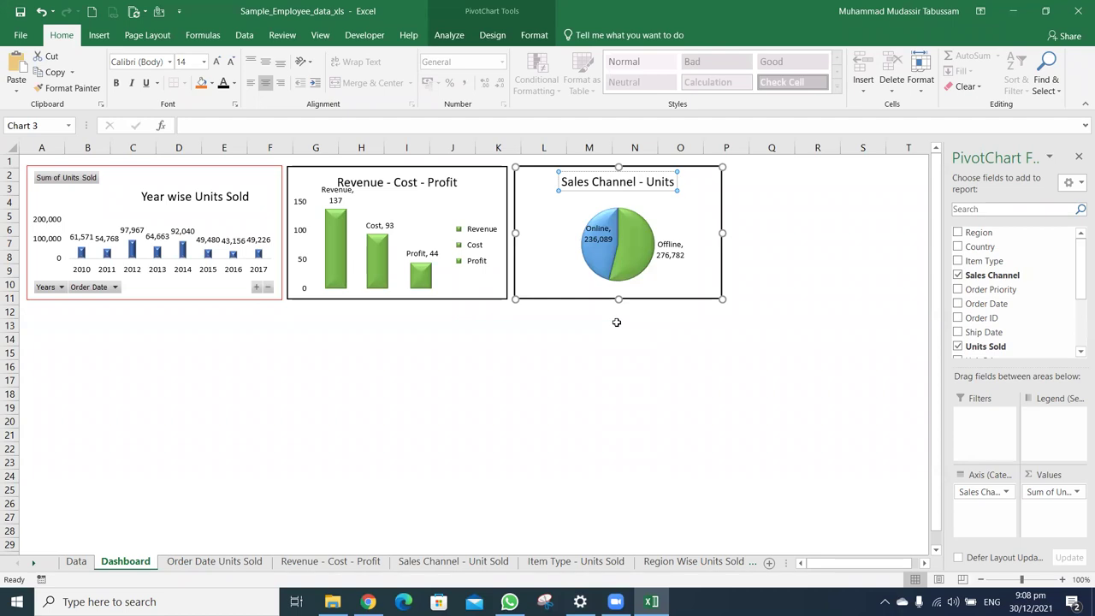
pyautogui.write(' Sold')
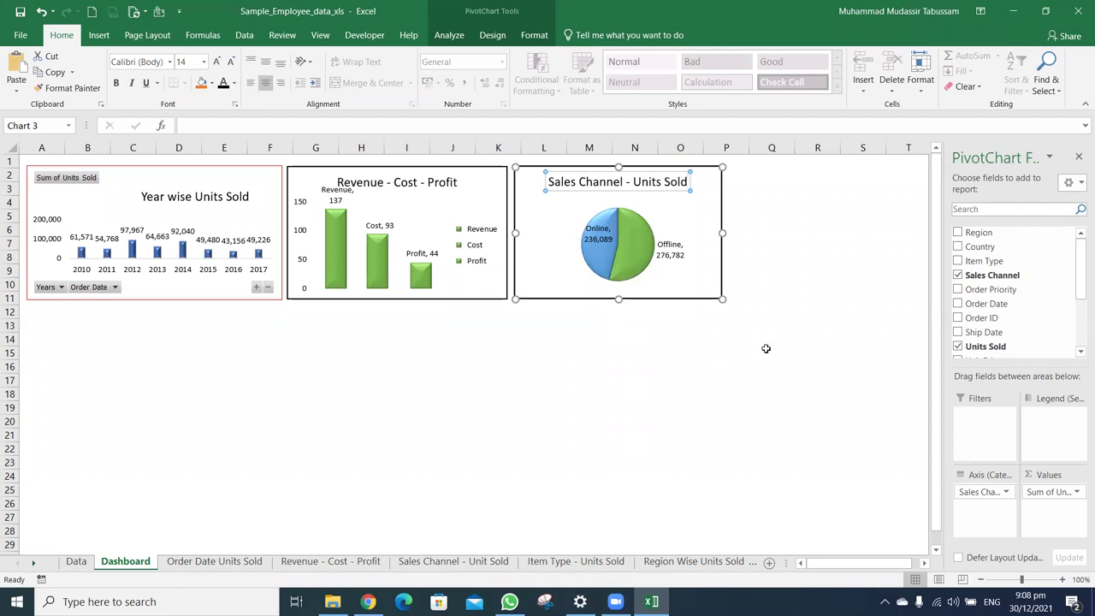
pyautogui.click(765, 350)
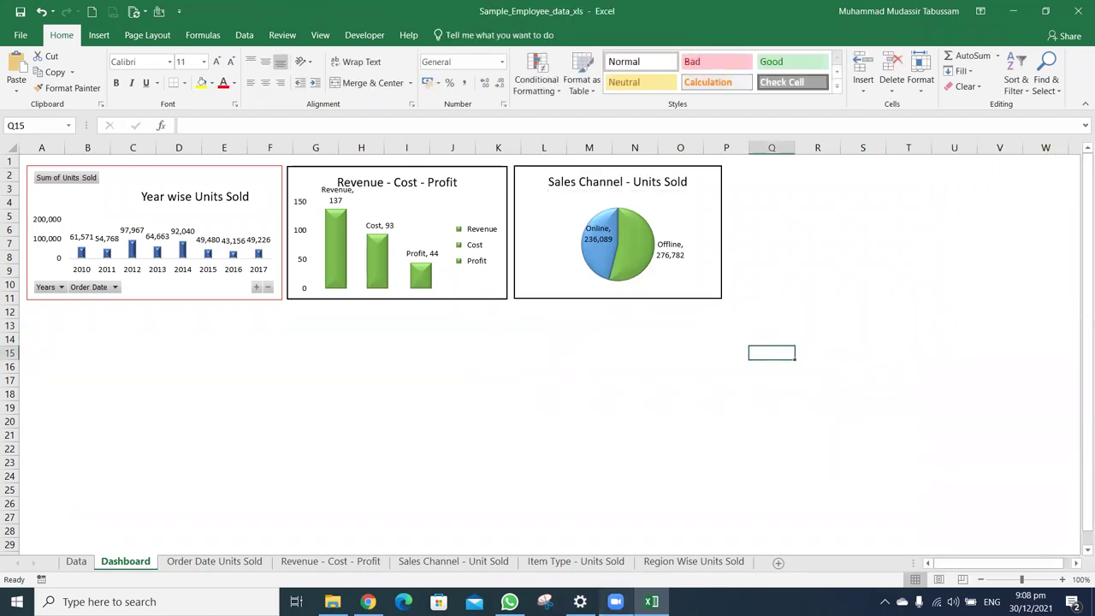
# Switch briefly to the Zoom window and return to the Excel workbook
pyautogui.hotkey('alt', 'Tab')
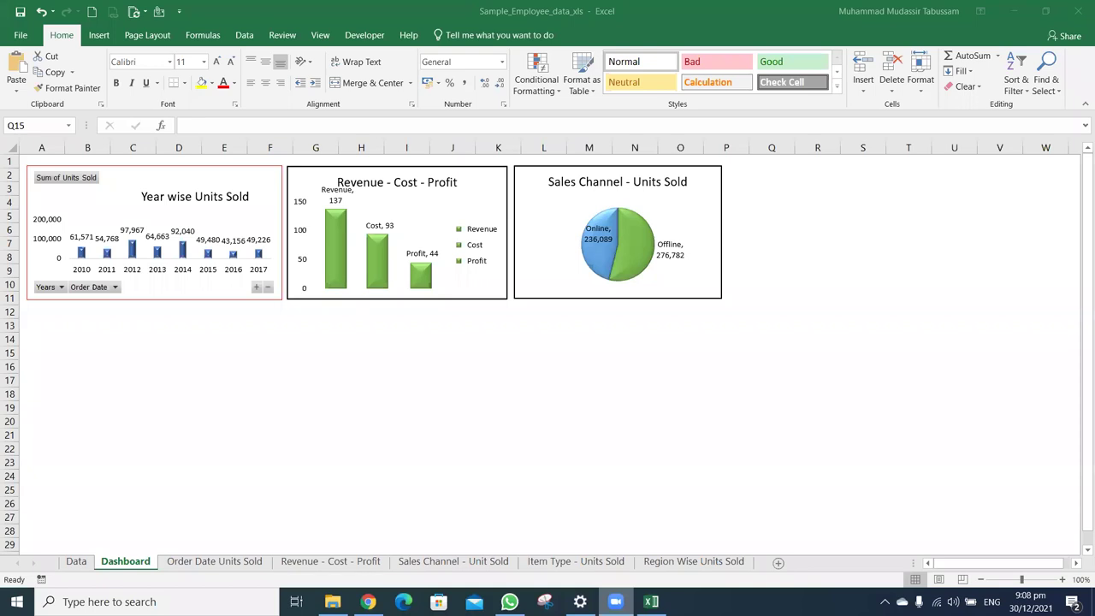
pyautogui.hotkey('alt', 'Tab')
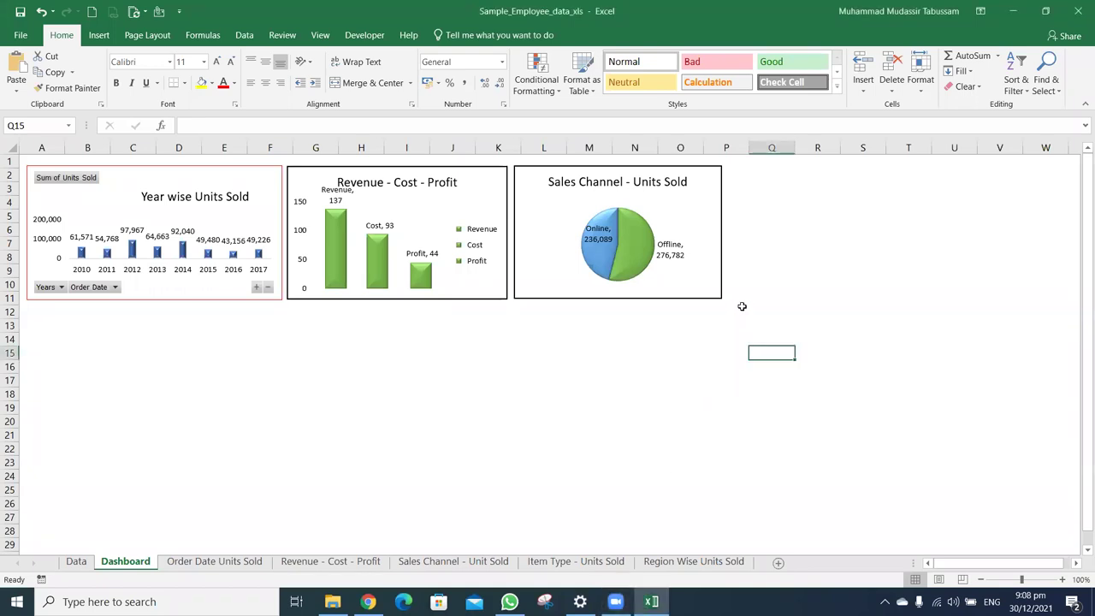
pyautogui.click(615, 601)
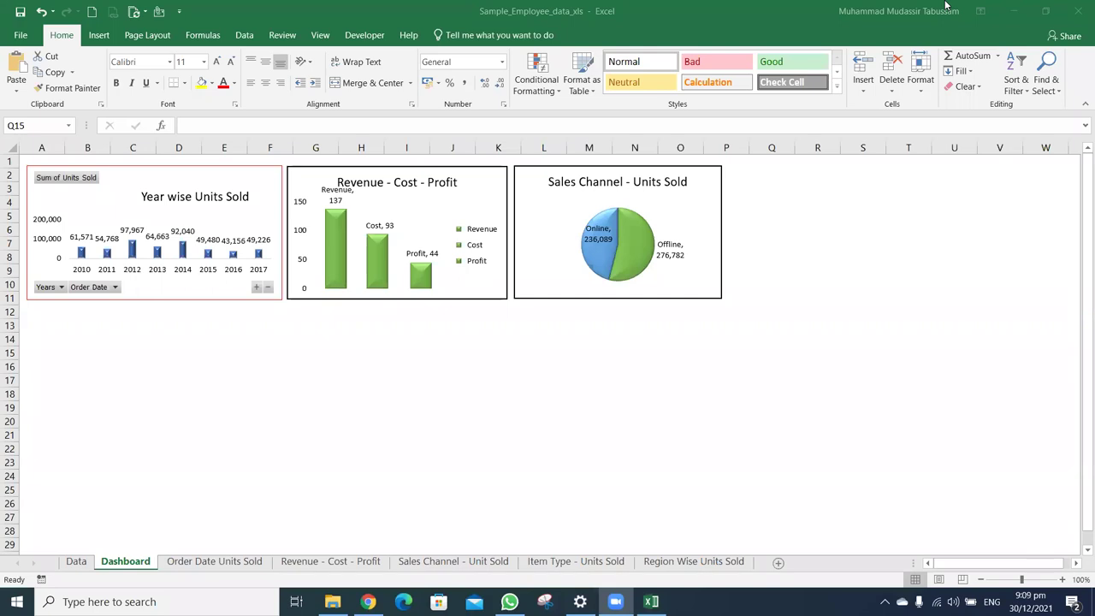
pyautogui.click(945, 6)
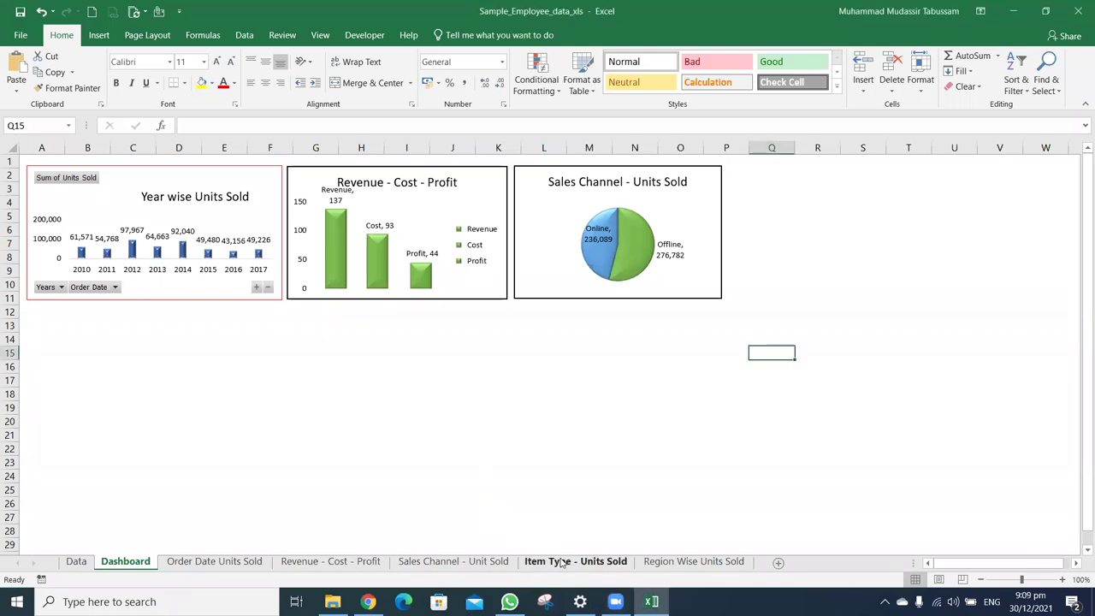
# Move the item-type bar chart below the yearly chart on the Dashboard, matching its width and height
pyautogui.click(561, 562)
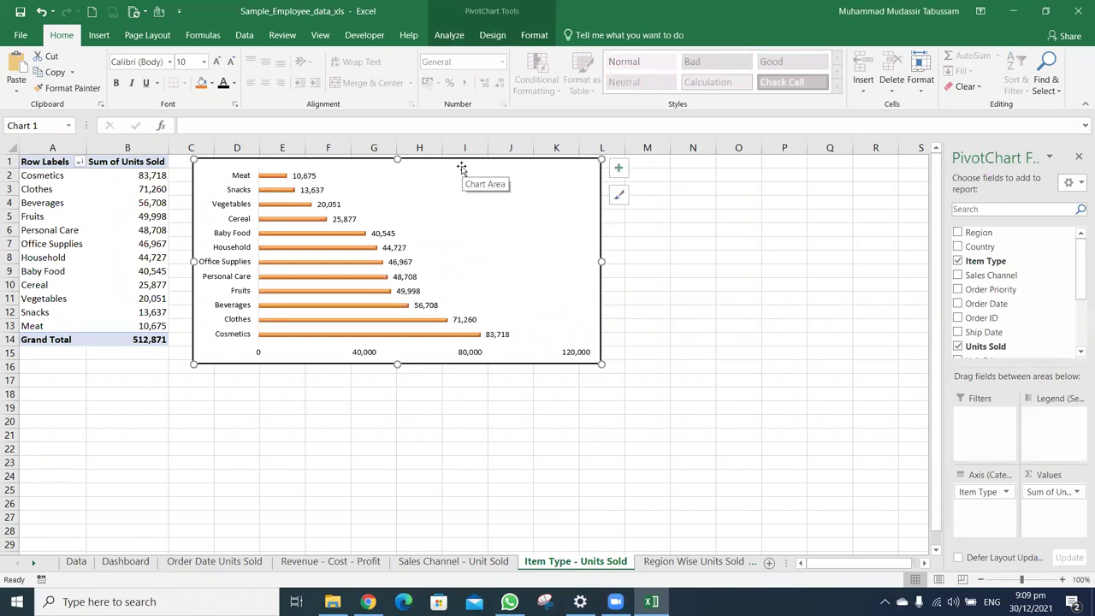
pyautogui.hotkey('ctrl', 'x')
pyautogui.click(125, 562)
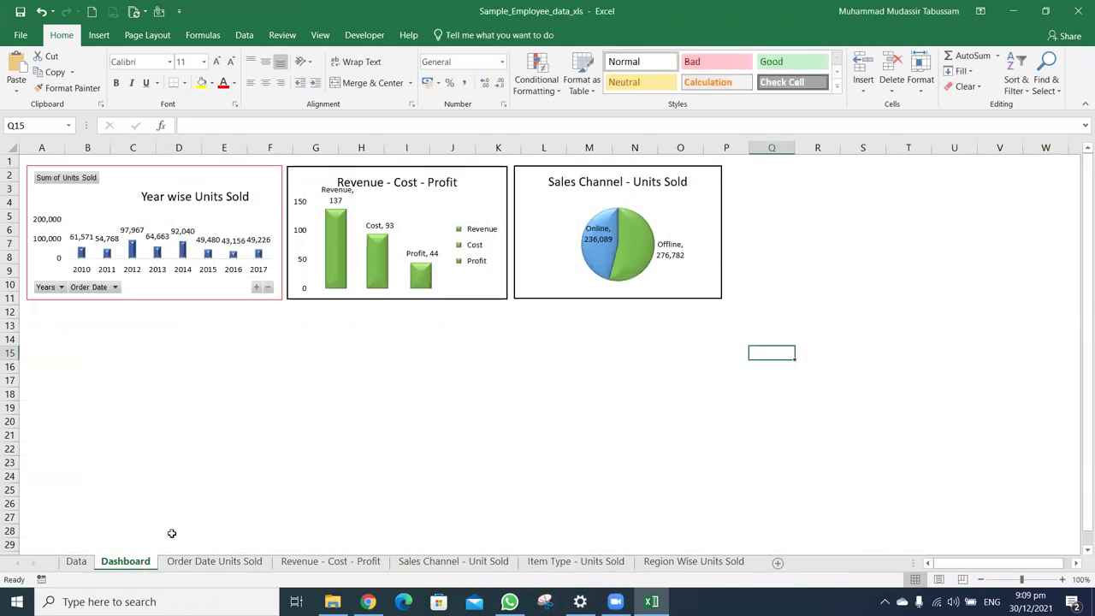
pyautogui.hotkey('ctrl', 'v')
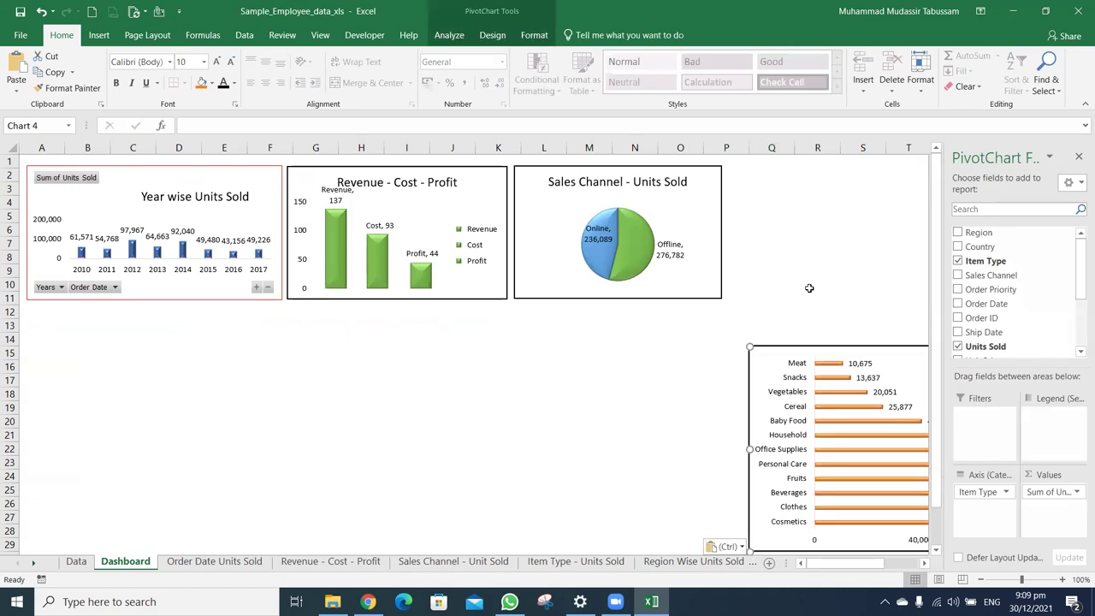
pyautogui.moveTo(828, 346)
pyautogui.mouseDown()
pyautogui.moveTo(514, 285)
pyautogui.moveTo(108, 301)
pyautogui.mouseUp()
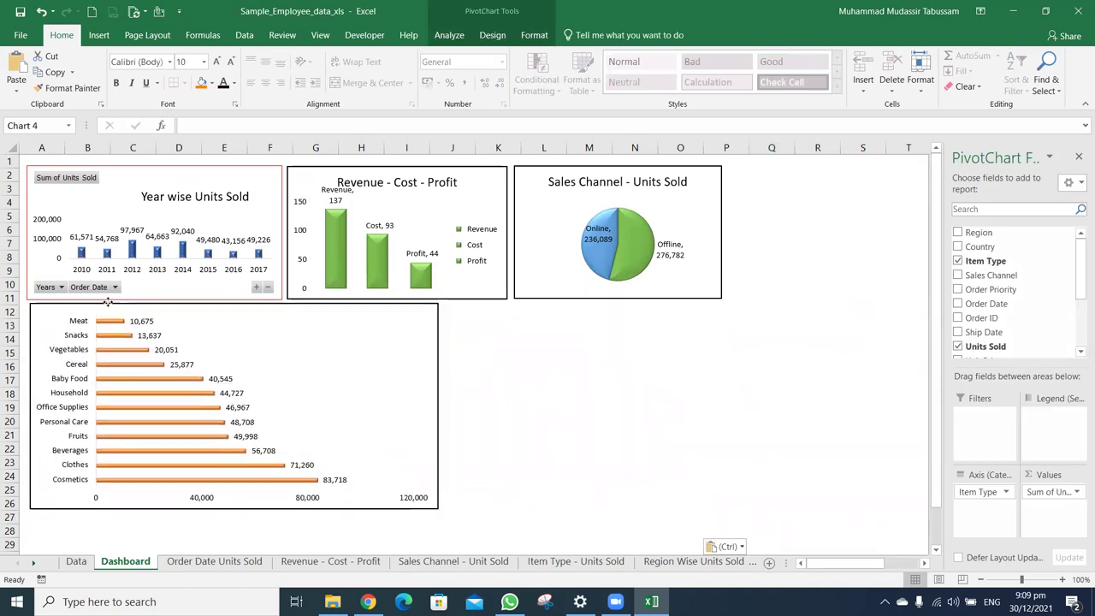
pyautogui.moveTo(108, 301); pyautogui.dragTo(106, 301)
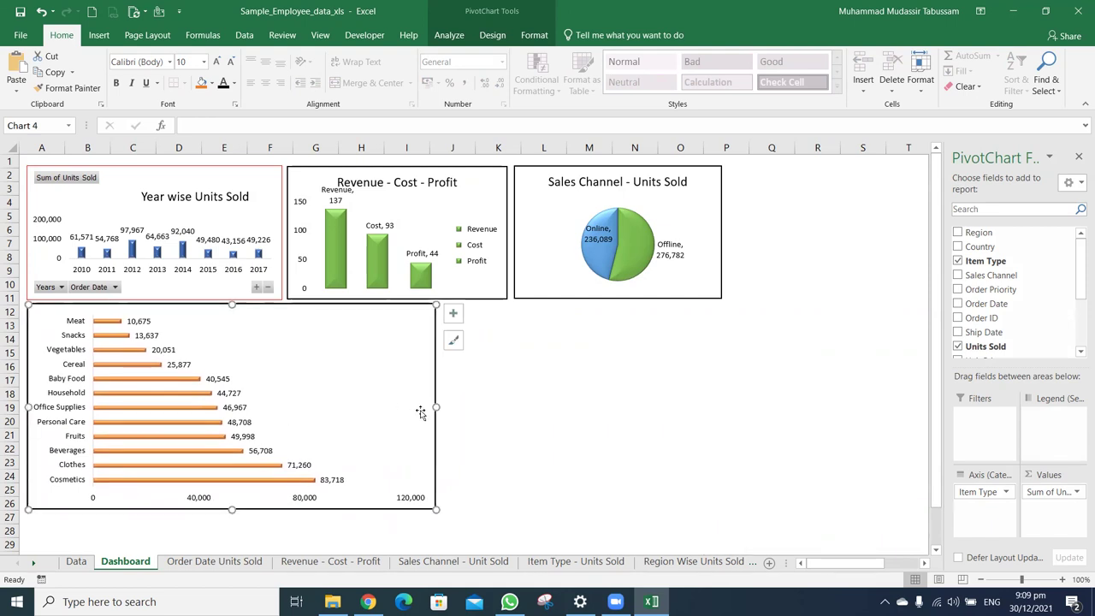
pyautogui.moveTo(437, 407)
pyautogui.mouseDown()
pyautogui.moveTo(338, 398)
pyautogui.moveTo(281, 407)
pyautogui.mouseUp()
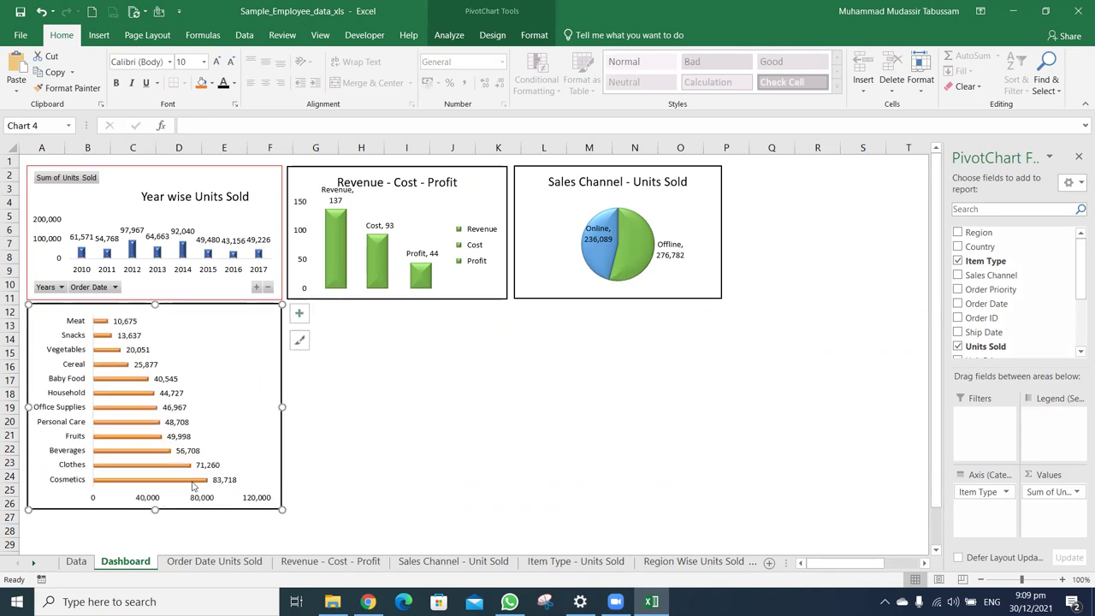
pyautogui.moveTo(155, 508)
pyautogui.mouseDown()
pyautogui.moveTo(156, 457)
pyautogui.moveTo(153, 486)
pyautogui.mouseUp()
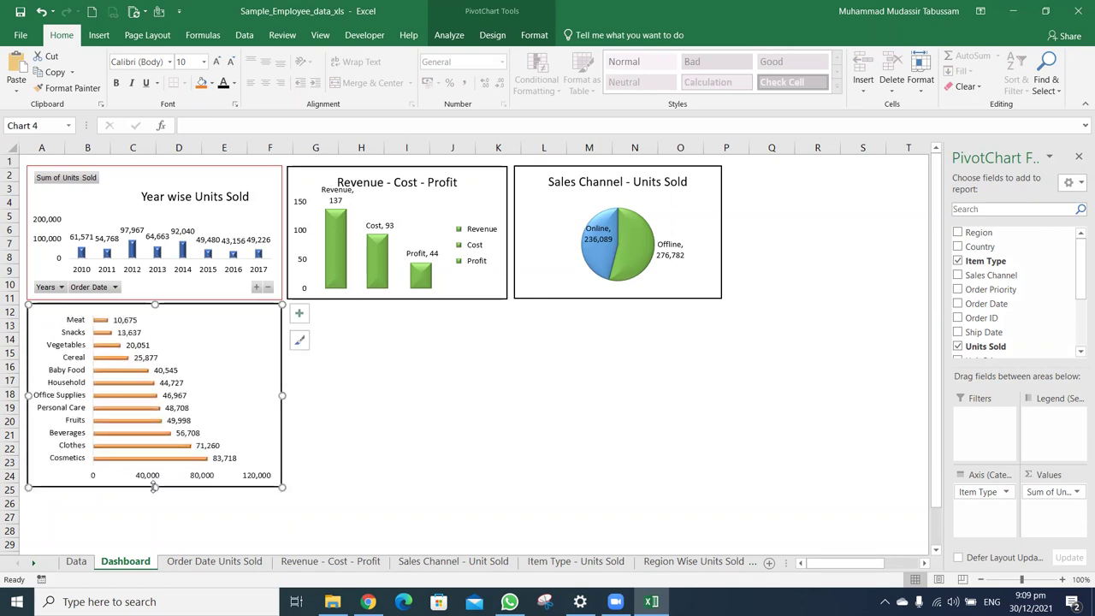
pyautogui.click(397, 436)
# Add the chart title 'Item Type - Units Sold' to the bar chart
pyautogui.click(215, 354)
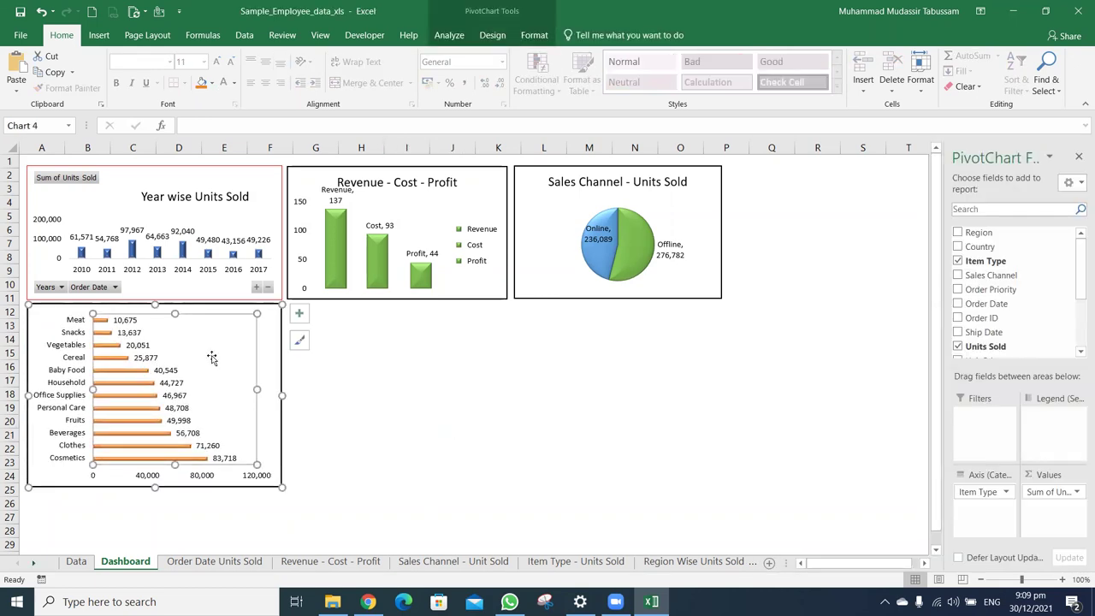
pyautogui.click(300, 315)
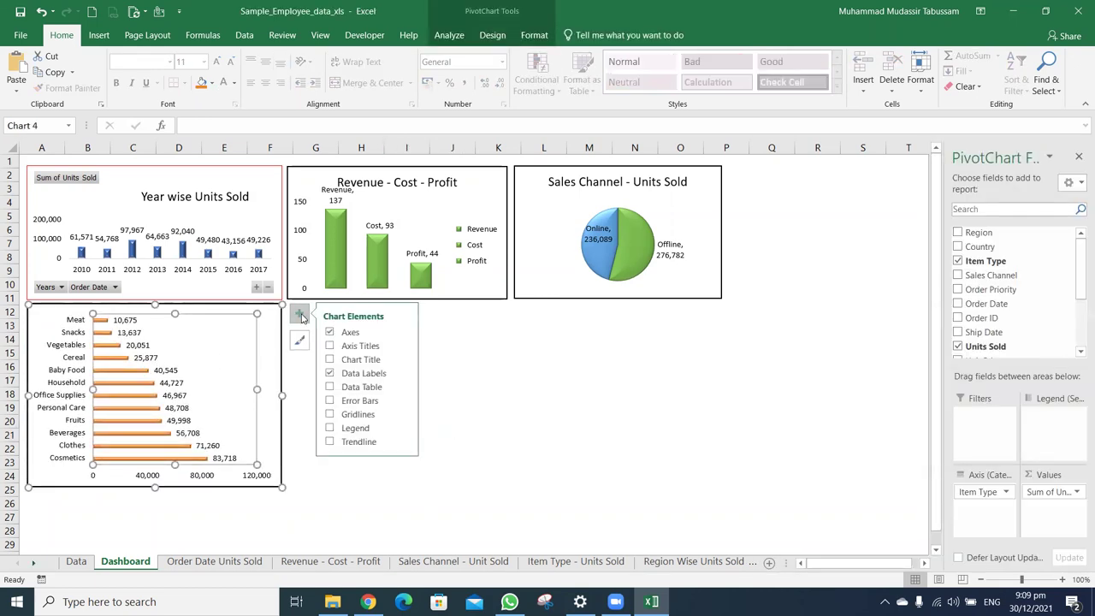
pyautogui.click(328, 360)
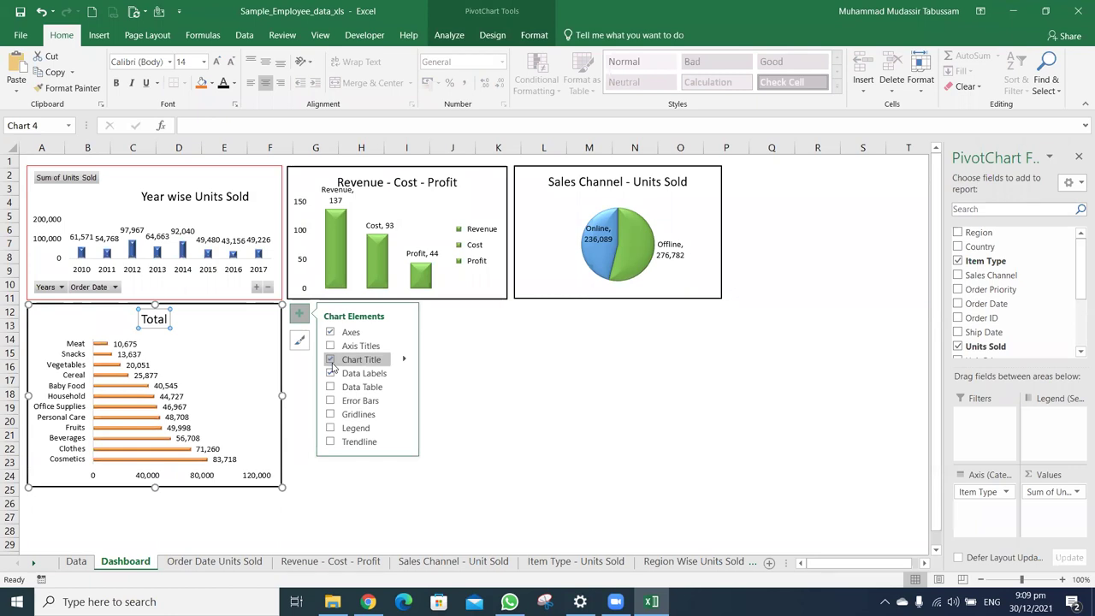
pyautogui.click(175, 338)
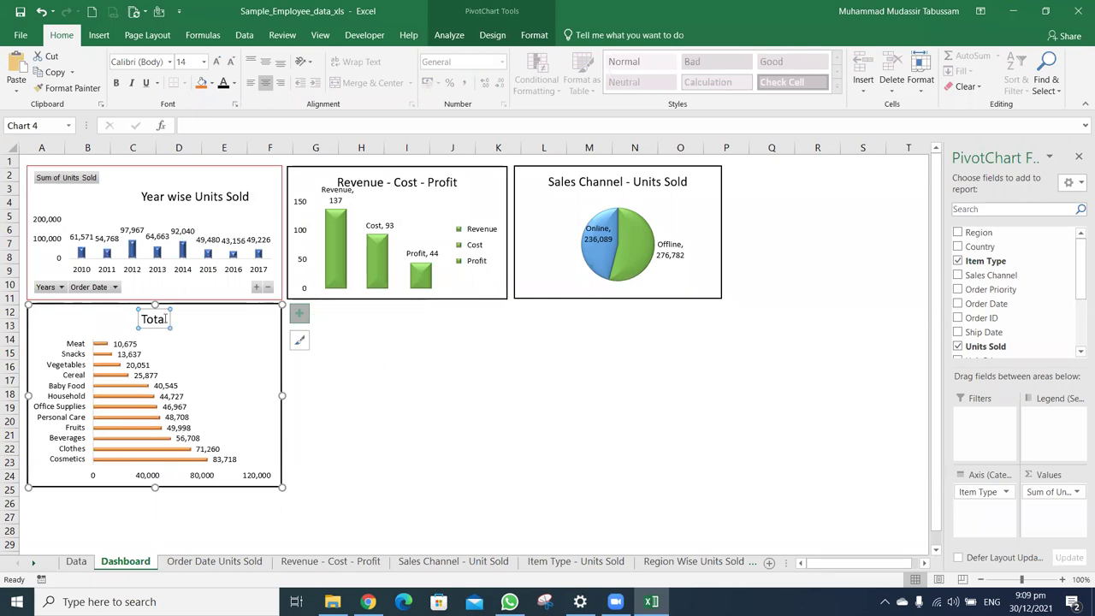
pyautogui.hotkey('ctrl', 'a')
pyautogui.press('BackSpace')
pyautogui.write('Item')
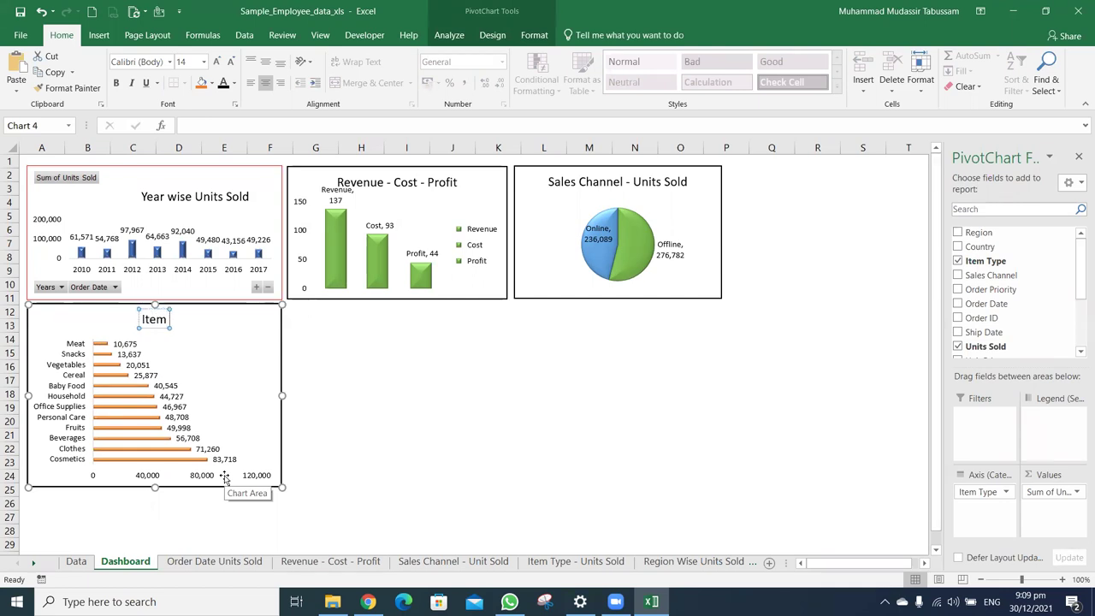
pyautogui.write(' Type')
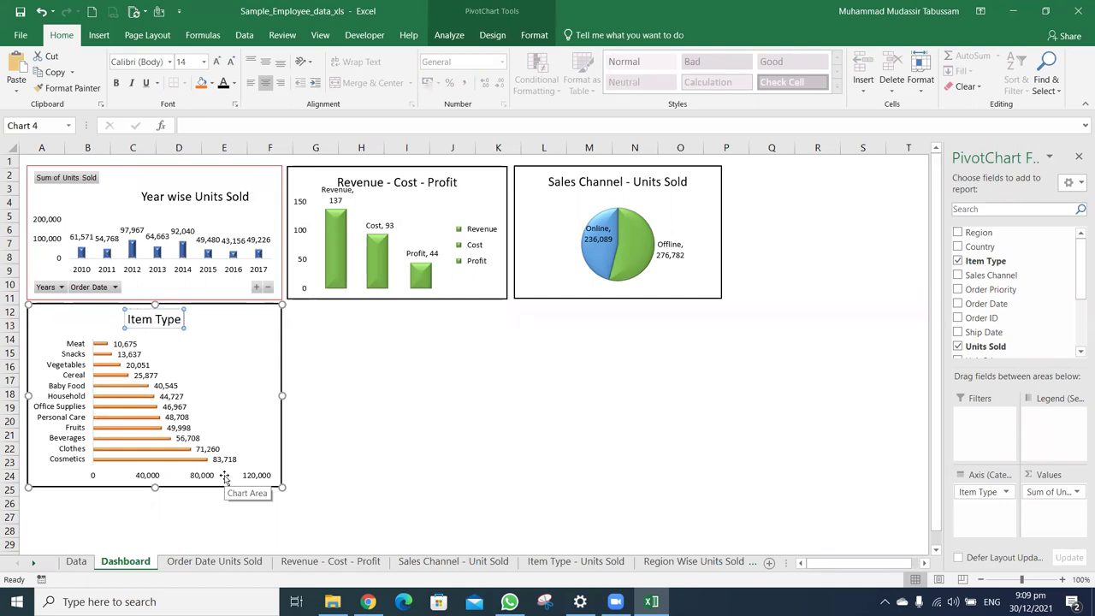
pyautogui.write(' - Units SOld')
pyautogui.press('BackSpace')
pyautogui.press('BackSpace')
pyautogui.press('BackSpace')
pyautogui.write('old')
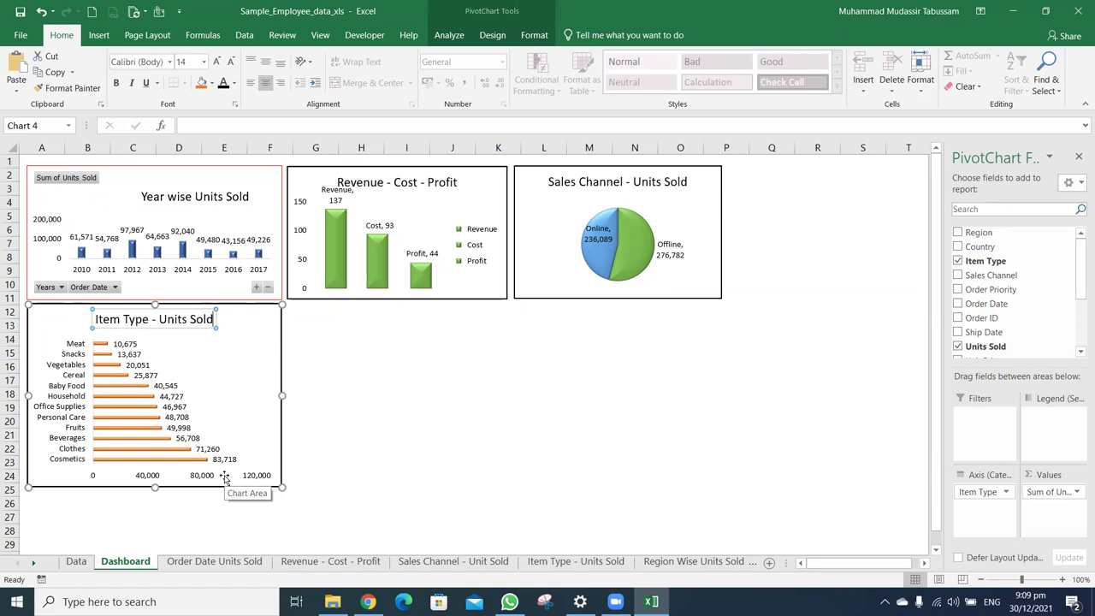
# Place the Region Wise Units Sold chart beside the Item Type chart, matching its height and widened to the pie chart's edge
pyautogui.click(355, 393)
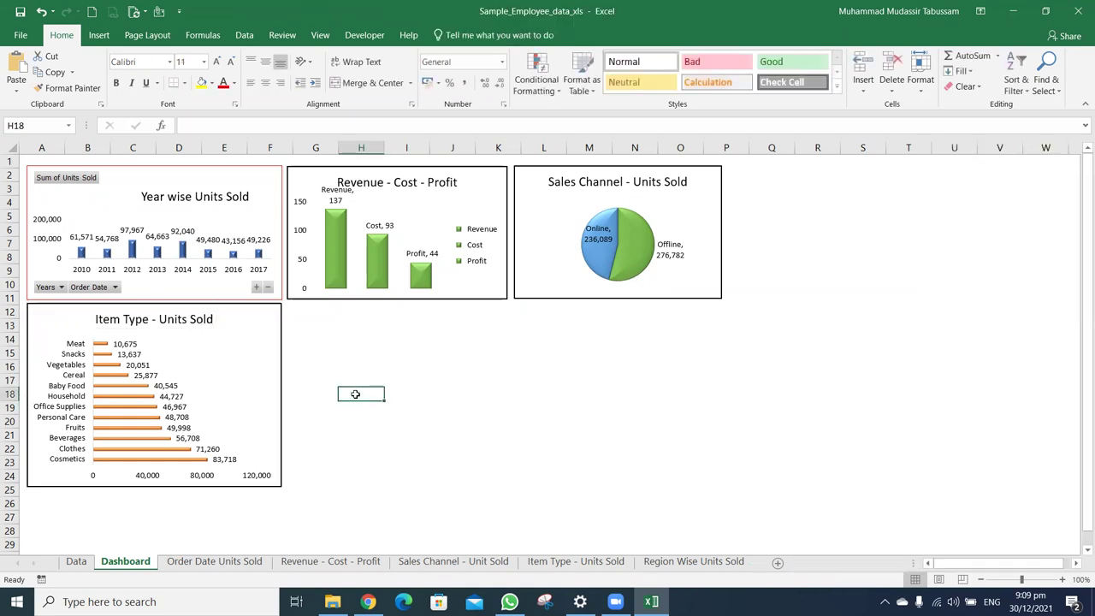
pyautogui.click(684, 562)
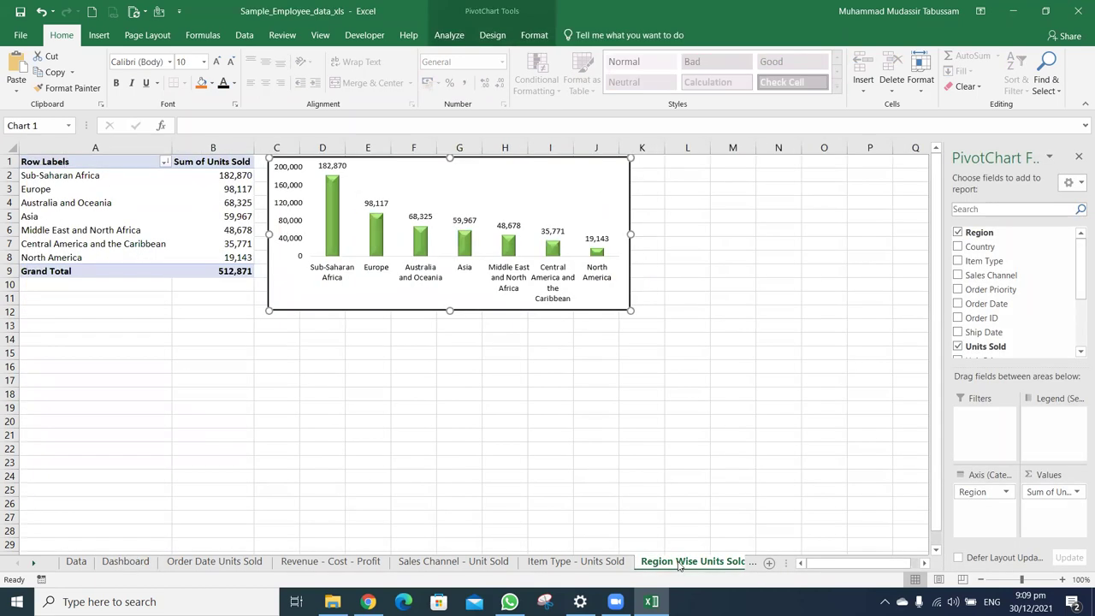
pyautogui.press('Delete')
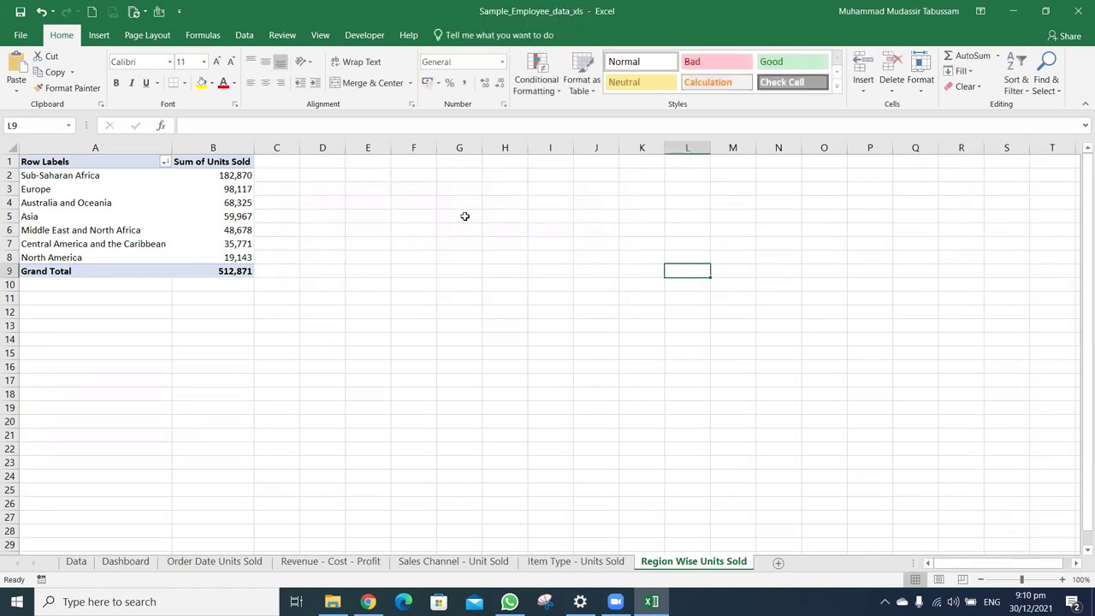
pyautogui.click(144, 561)
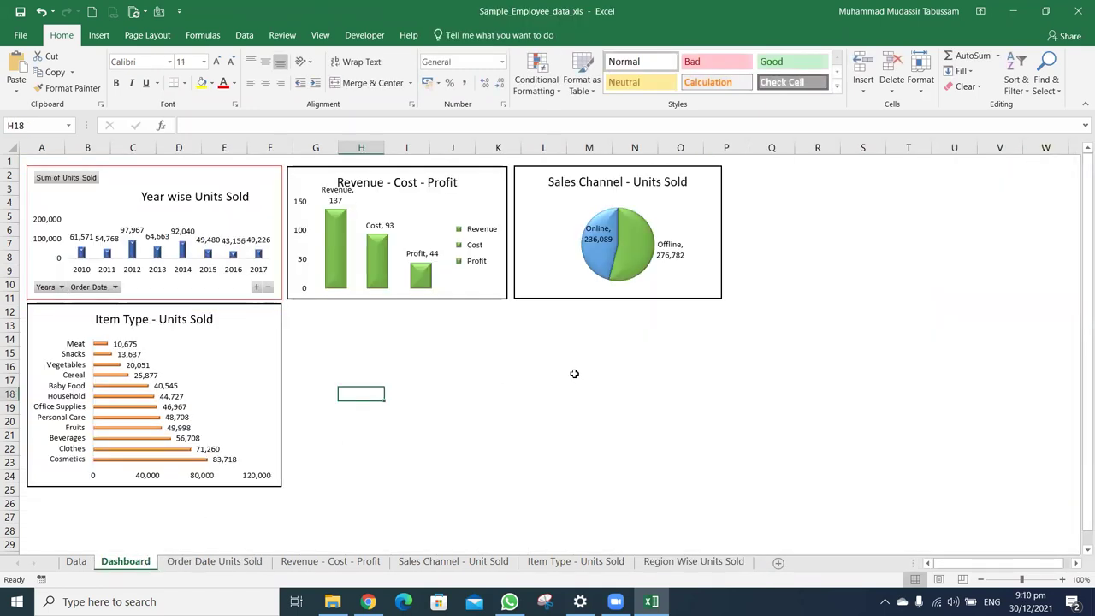
pyautogui.hotkey('ctrl', 'v')
pyautogui.moveTo(518, 368); pyautogui.dragTo(501, 310)
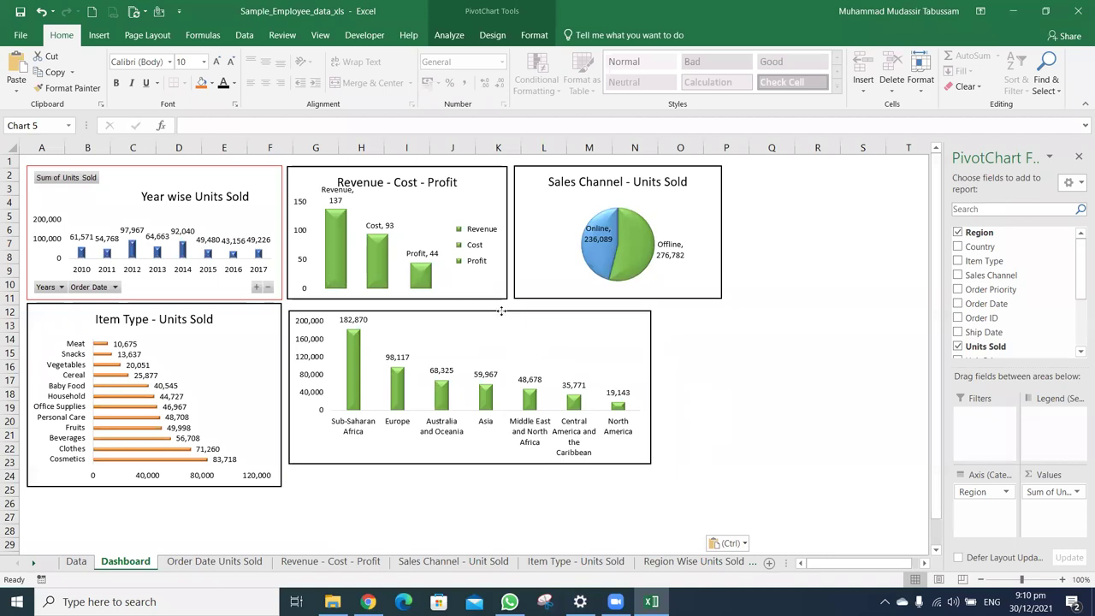
pyautogui.moveTo(470, 462); pyautogui.dragTo(471, 485)
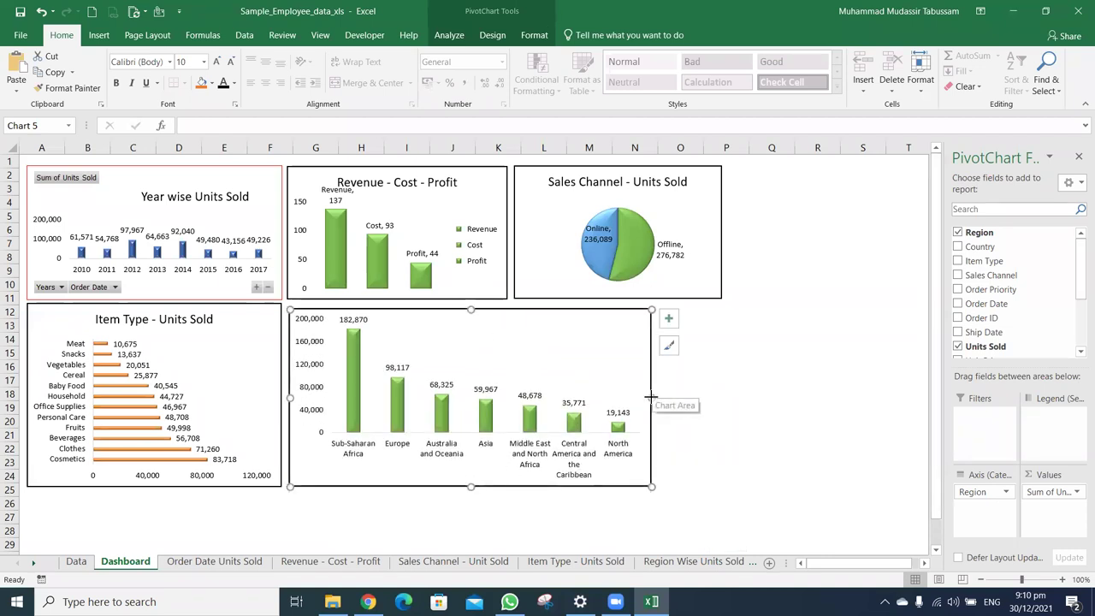
pyautogui.moveTo(651, 396); pyautogui.dragTo(724, 387)
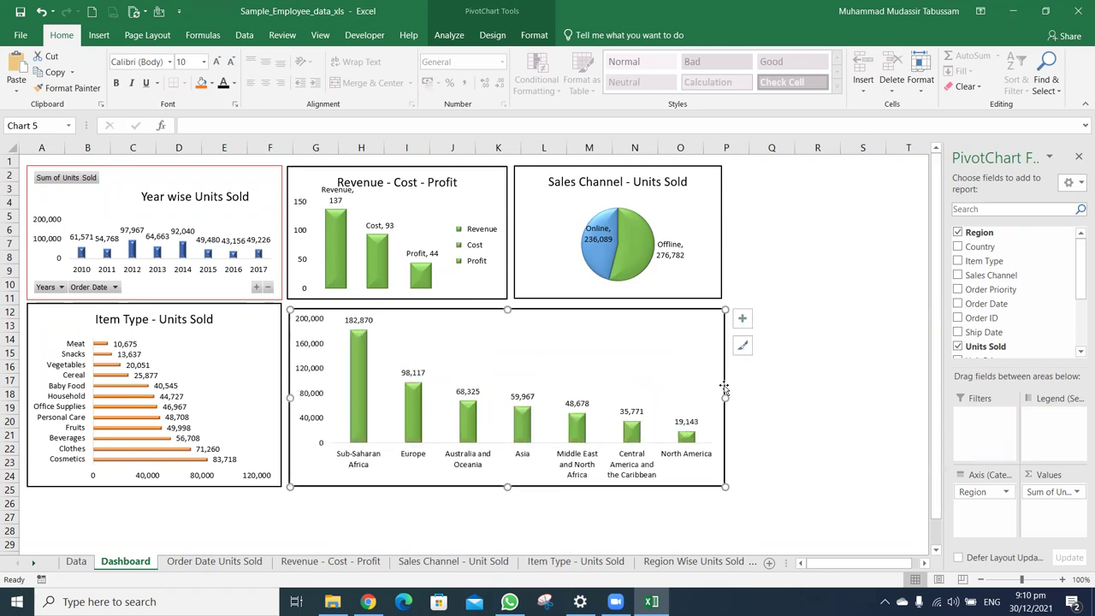
pyautogui.click(781, 393)
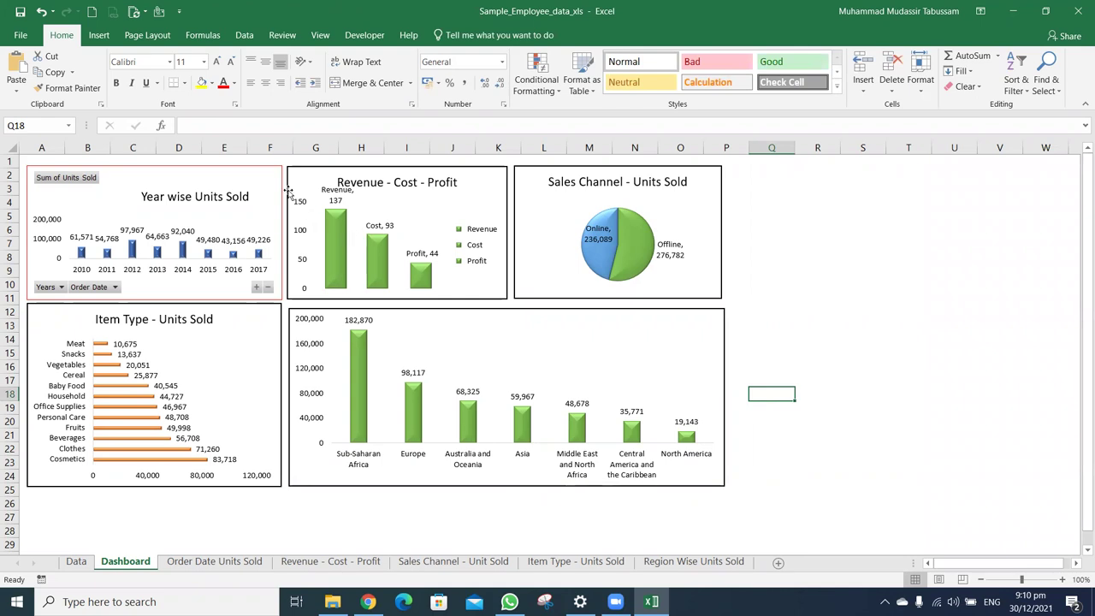
# Turn off all Field Buttons on the Year wise Units Sold chart and close the Format pane
pyautogui.click(266, 175)
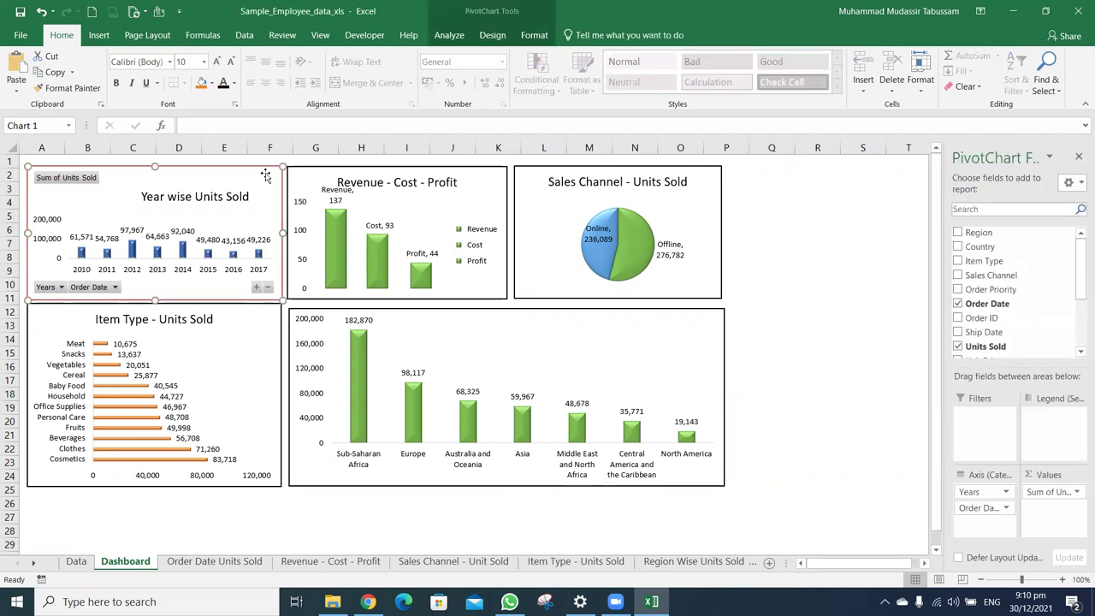
pyautogui.doubleClick(266, 175)
pyautogui.click(449, 35)
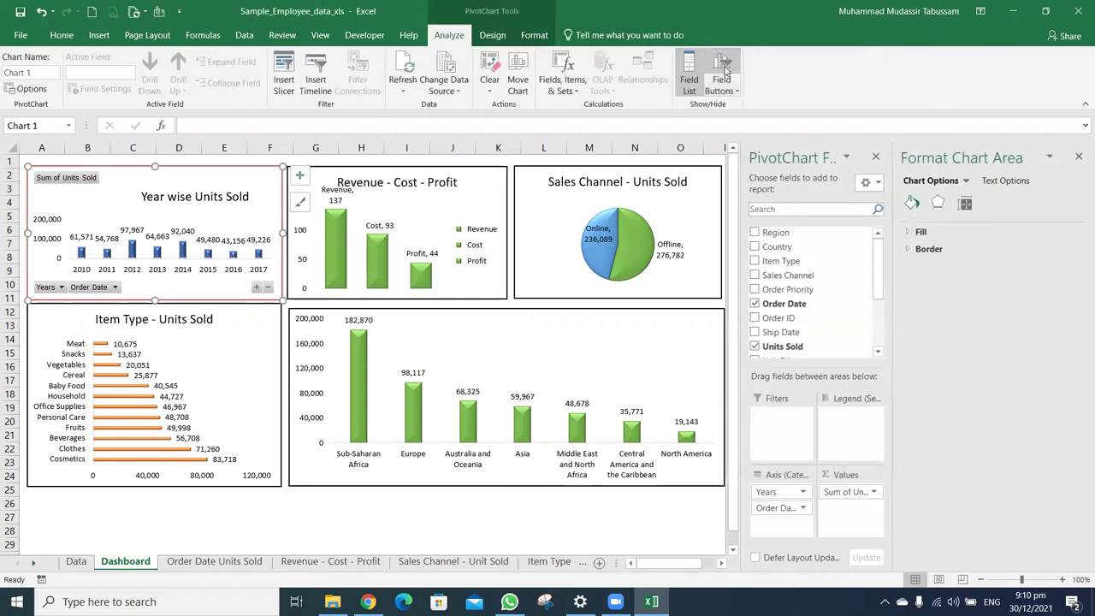
pyautogui.click(723, 67)
pyautogui.click(621, 517)
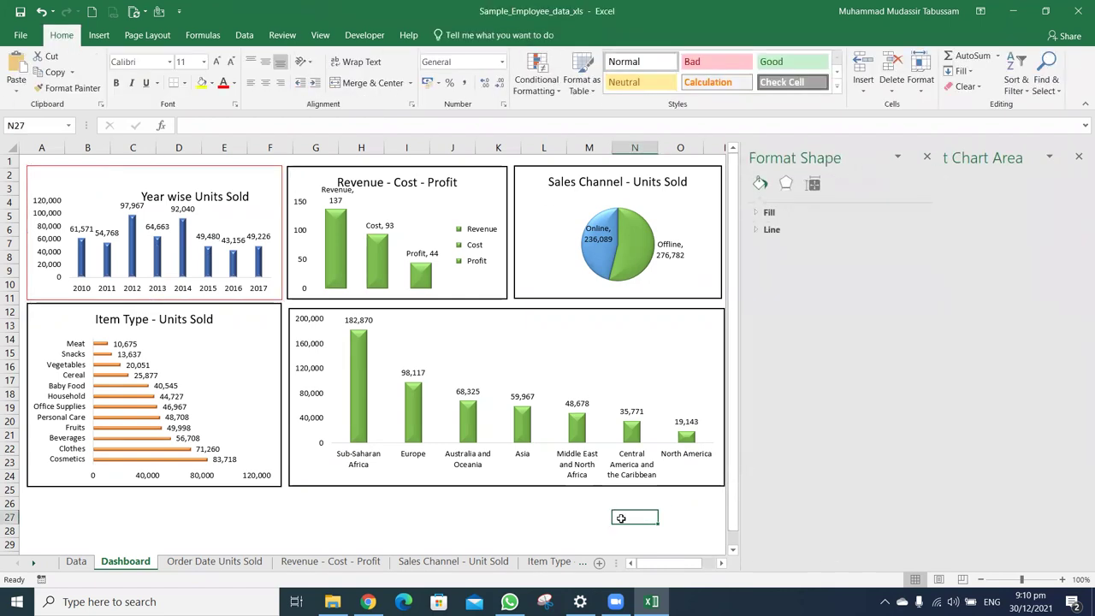
pyautogui.click(1078, 157)
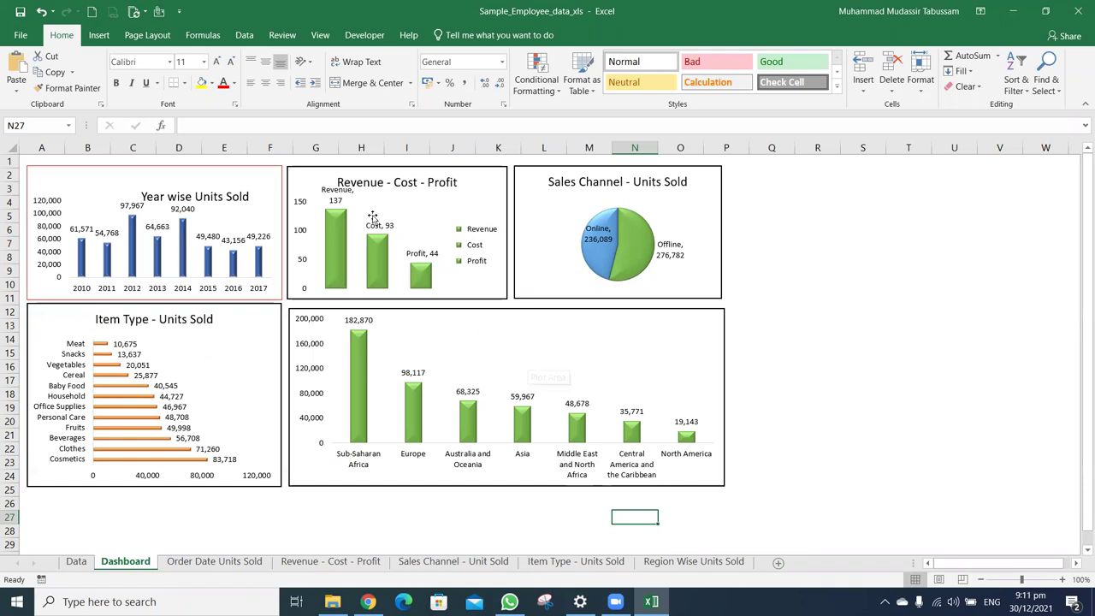
pyautogui.click(270, 180)
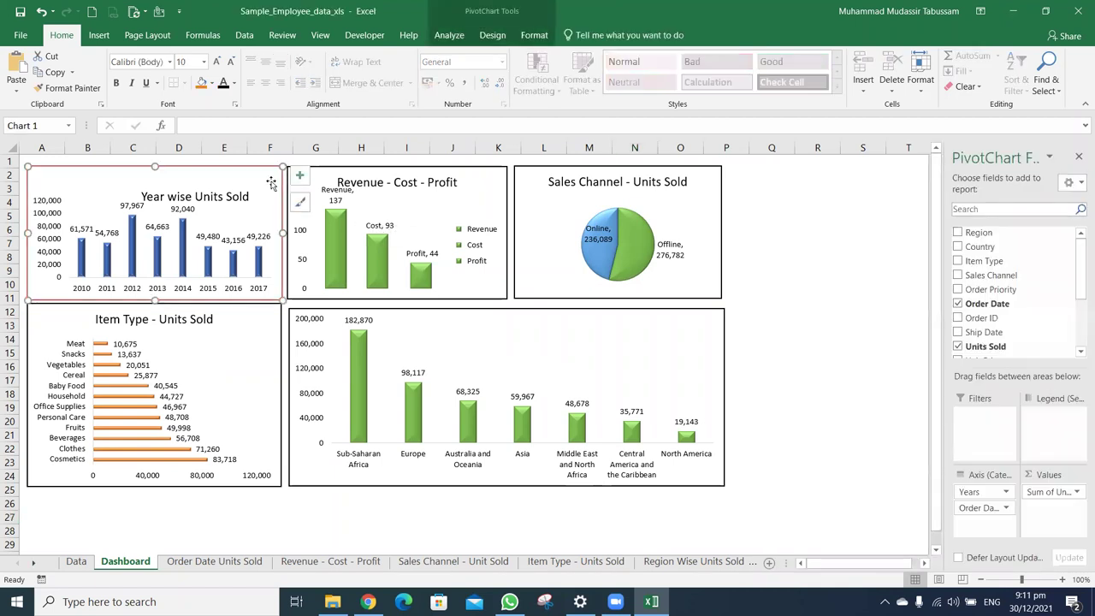
# Insert a slicer for the Country field from PivotChart Analyze
pyautogui.click(98, 35)
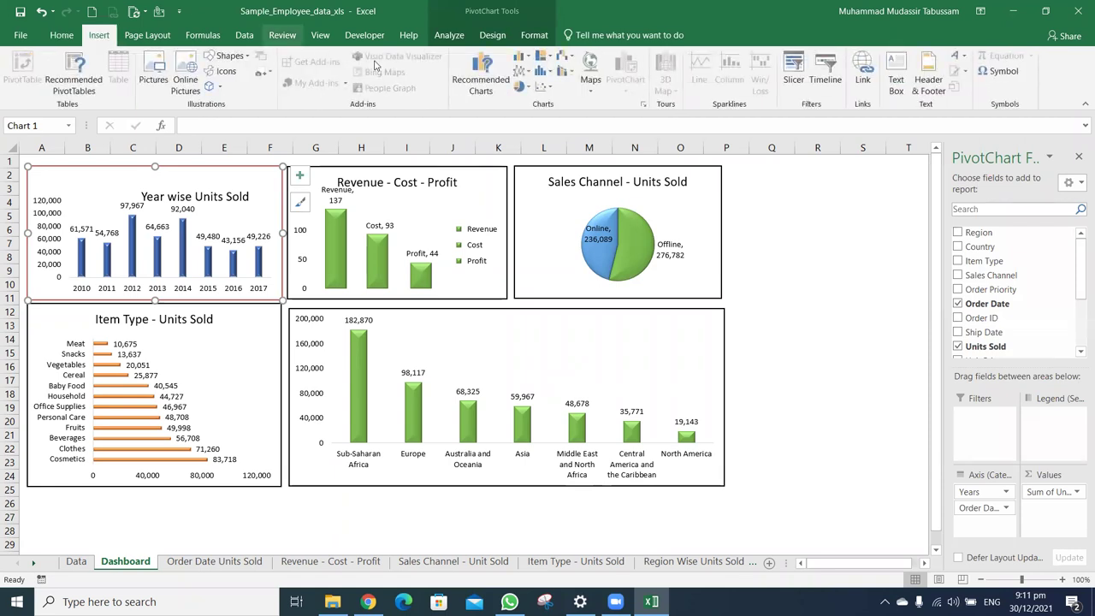
pyautogui.click(448, 35)
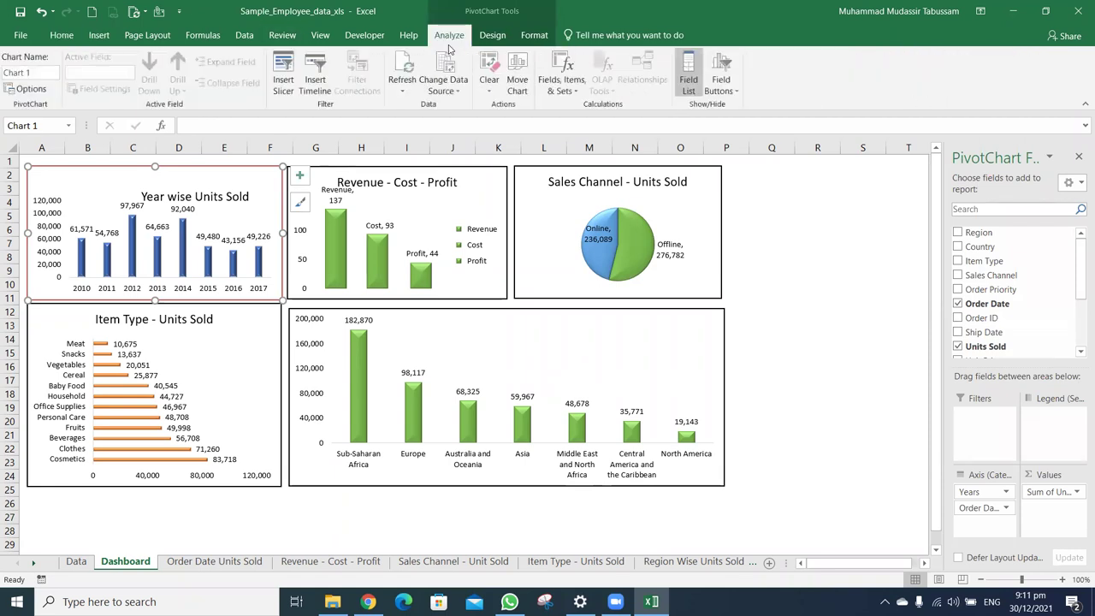
pyautogui.click(287, 81)
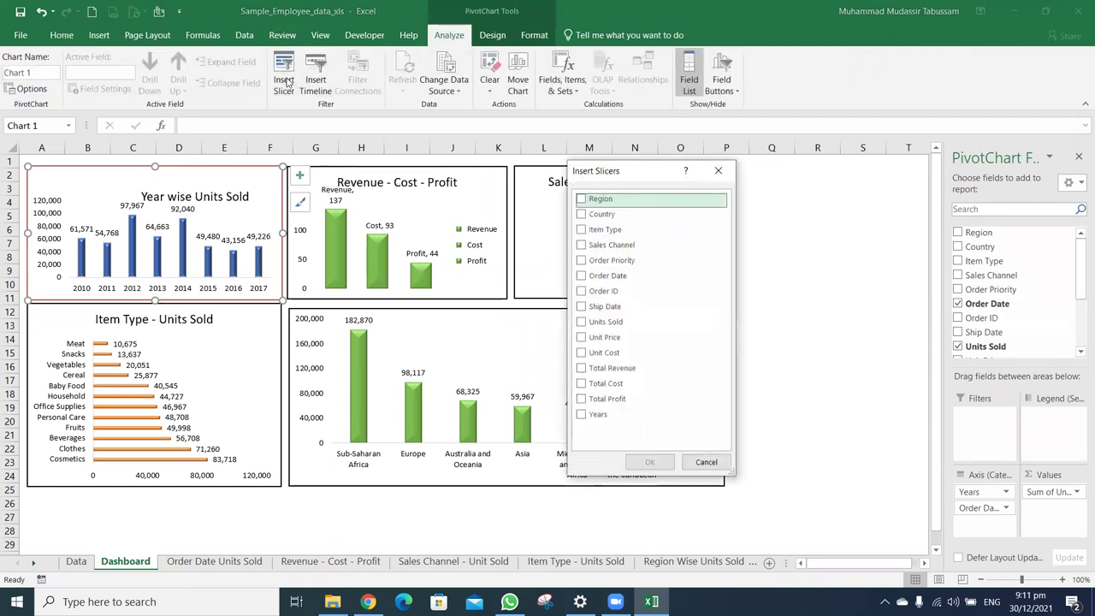
pyautogui.click(582, 215)
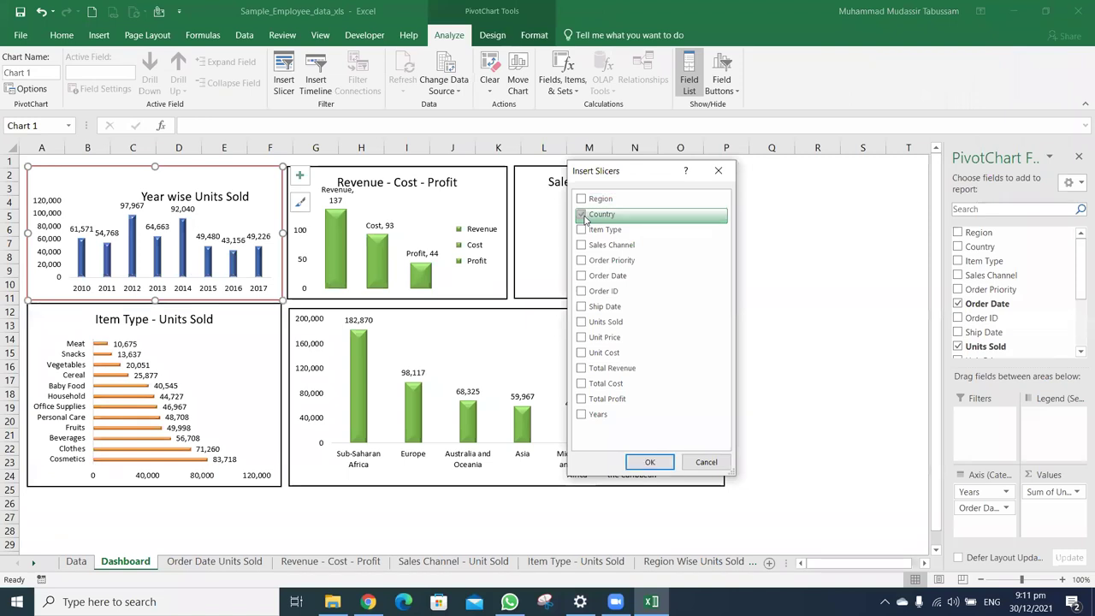
pyautogui.click(644, 463)
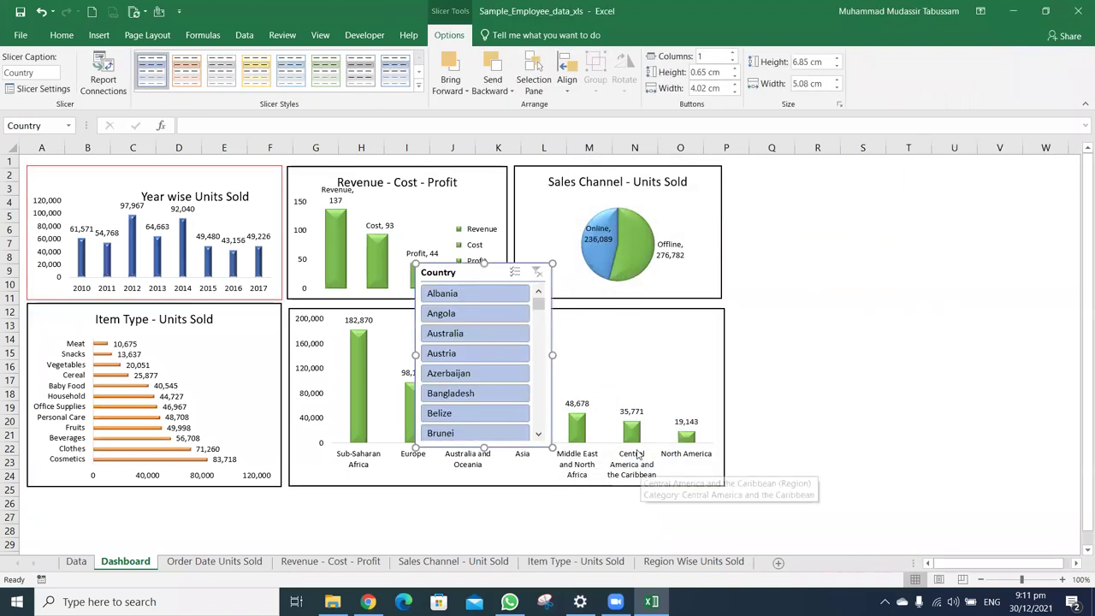
# Move the Country slicer right of the pie chart, lengthen it to 9.93 cm, and style it yellow
pyautogui.moveTo(530, 265)
pyautogui.mouseDown()
pyautogui.moveTo(744, 221)
pyautogui.moveTo(864, 155)
pyautogui.mouseUp()
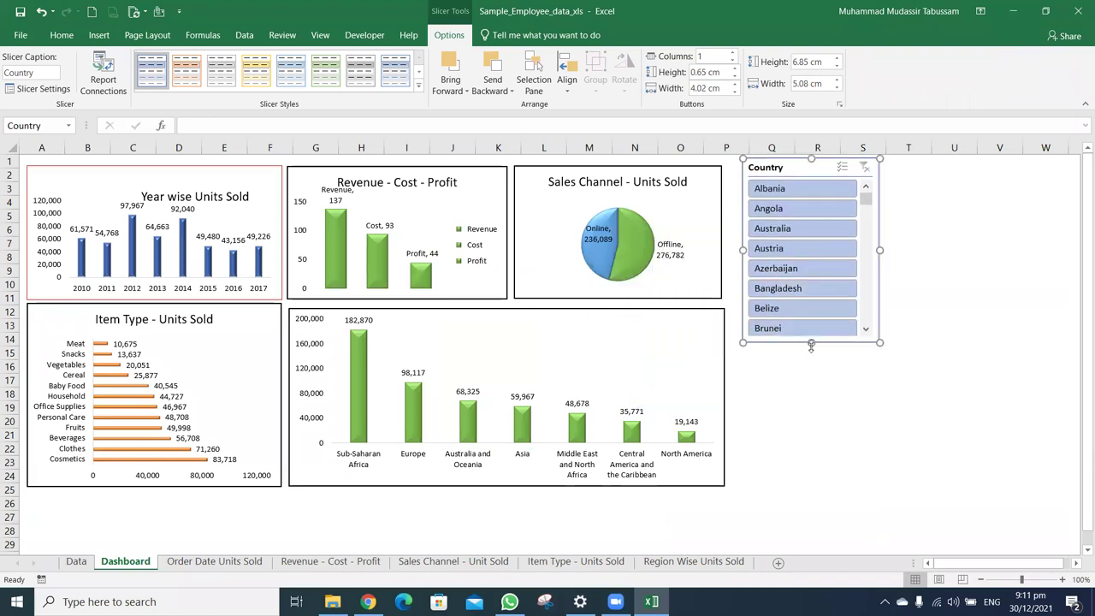
pyautogui.moveTo(810, 346); pyautogui.dragTo(820, 427)
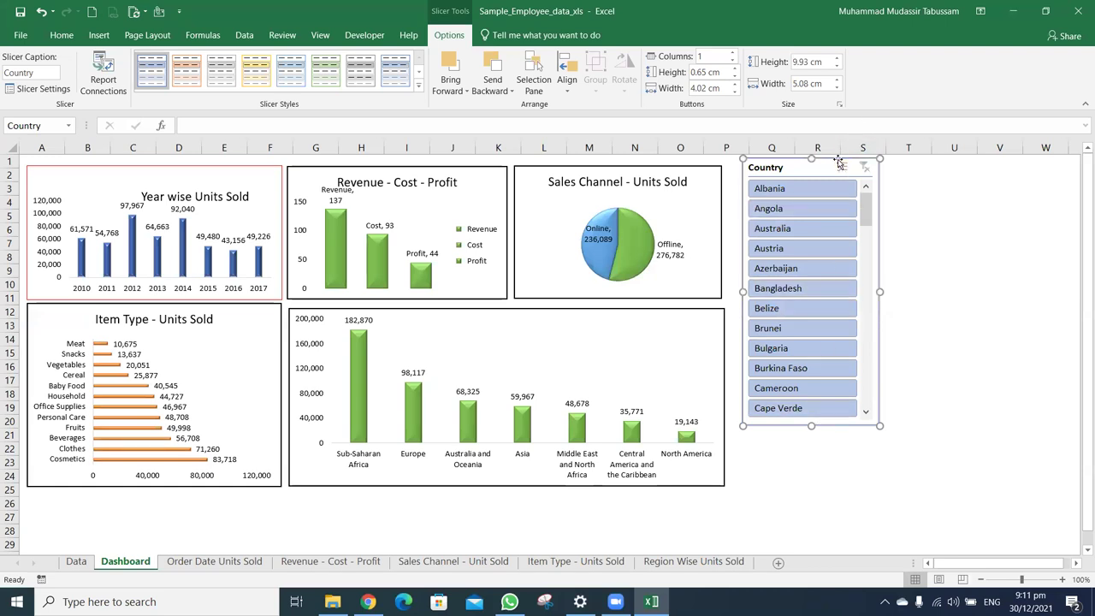
pyautogui.moveTo(838, 163); pyautogui.dragTo(838, 176)
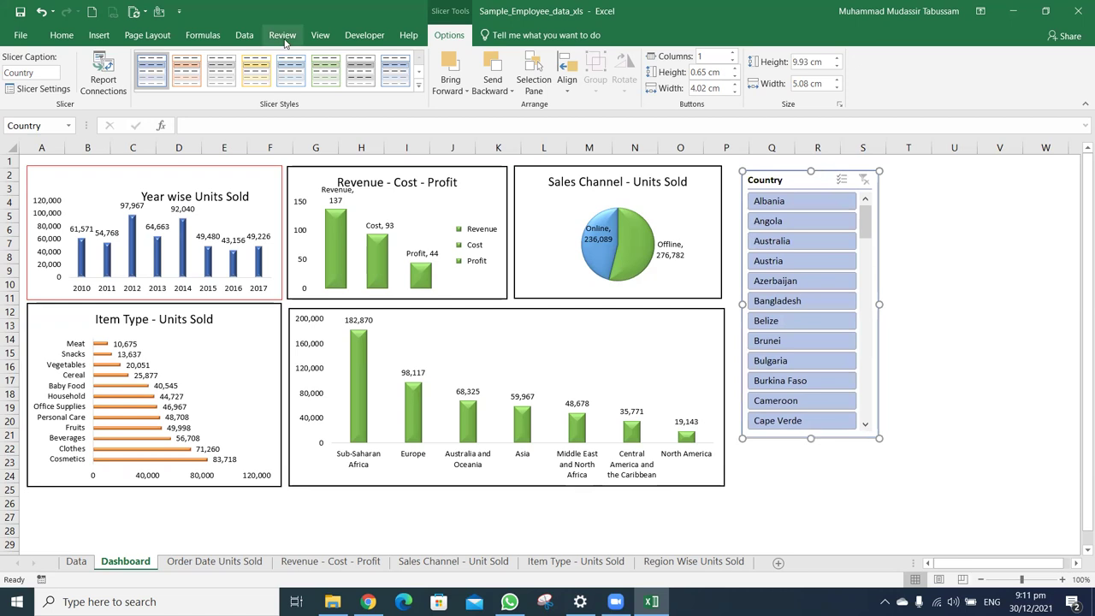
pyautogui.click(265, 67)
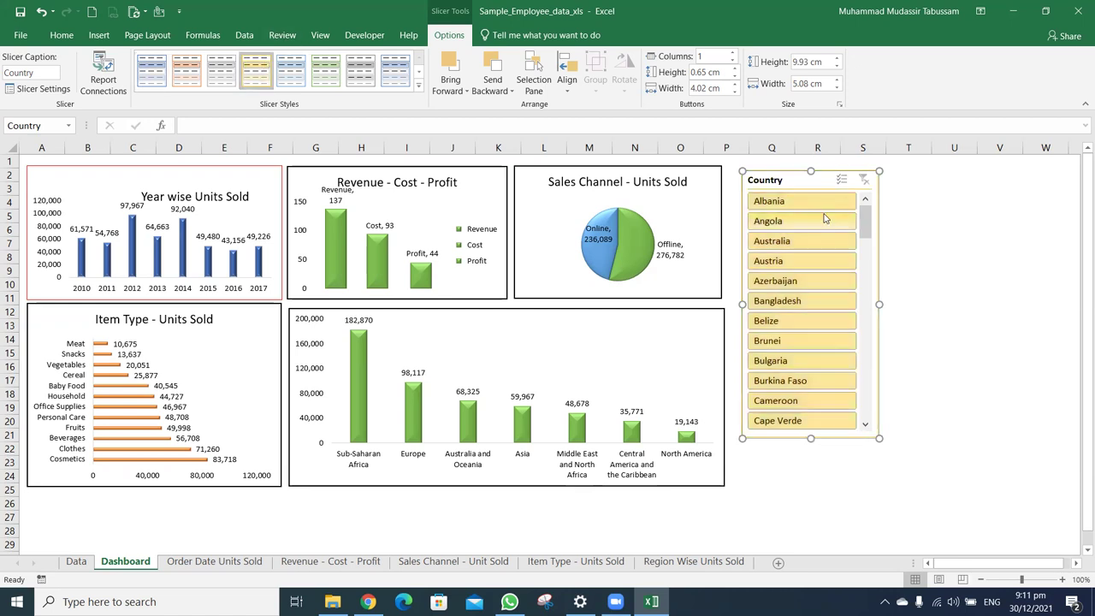
pyautogui.click(946, 227)
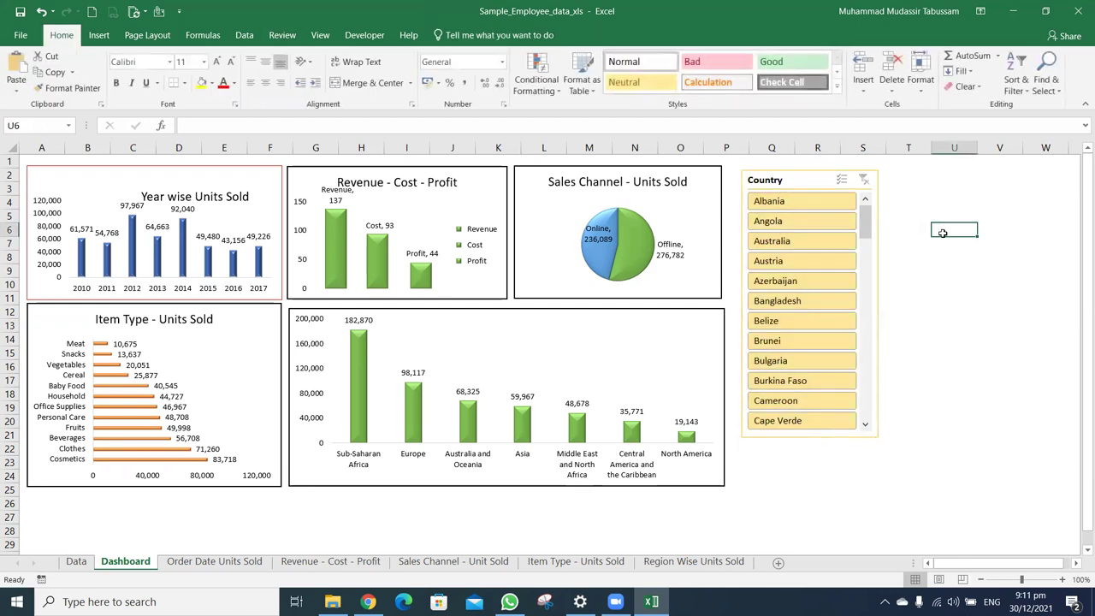
pyautogui.moveTo(941, 233); pyautogui.dragTo(821, 245)
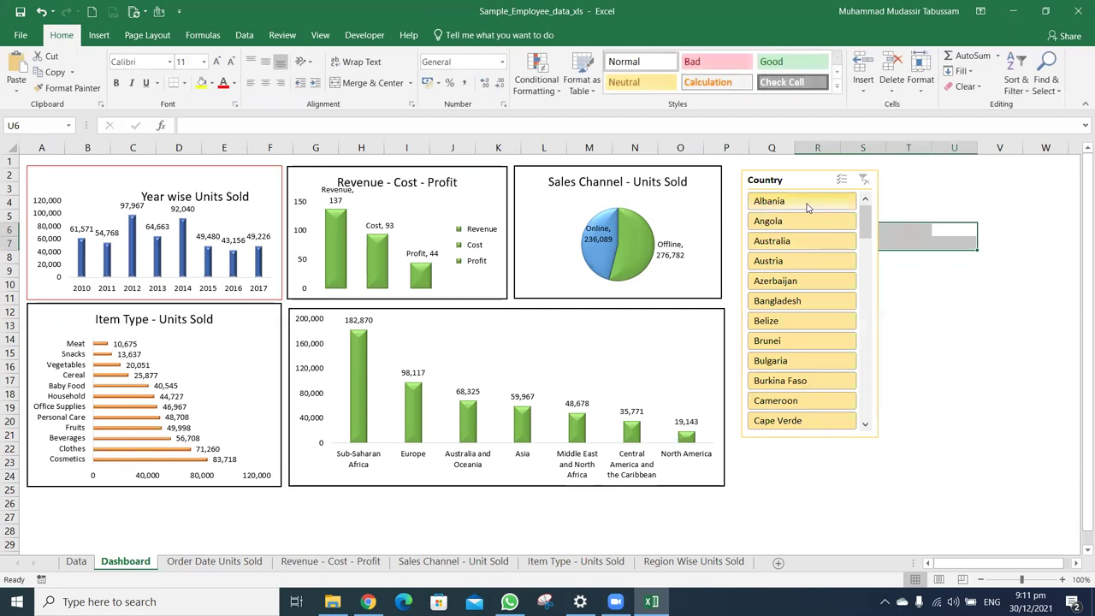
pyautogui.click(806, 205)
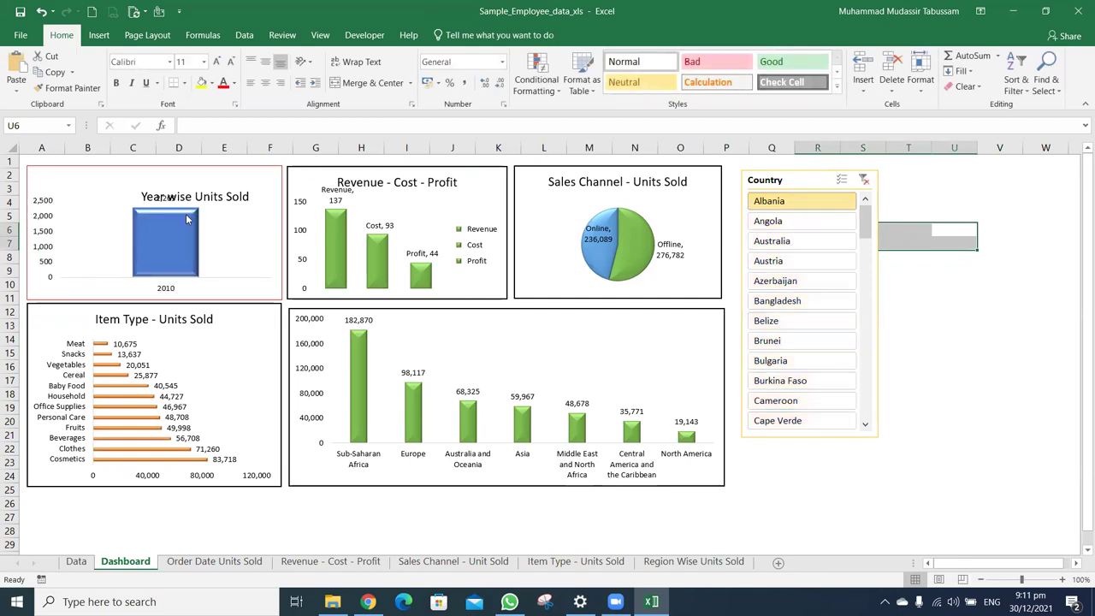
pyautogui.moveTo(191, 227)
pyautogui.click(767, 224)
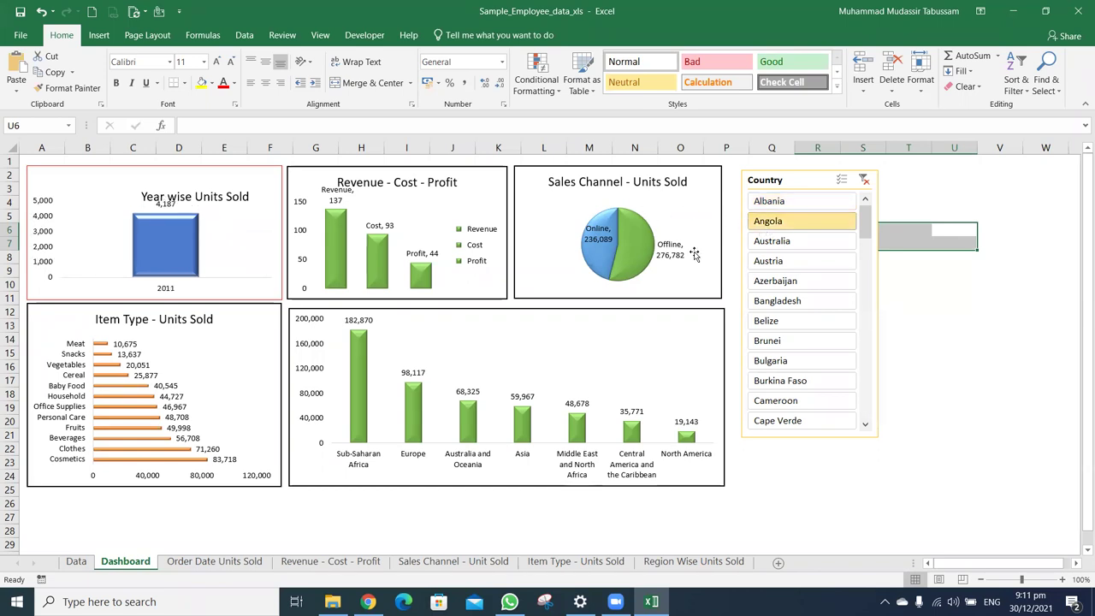
pyautogui.click(780, 242)
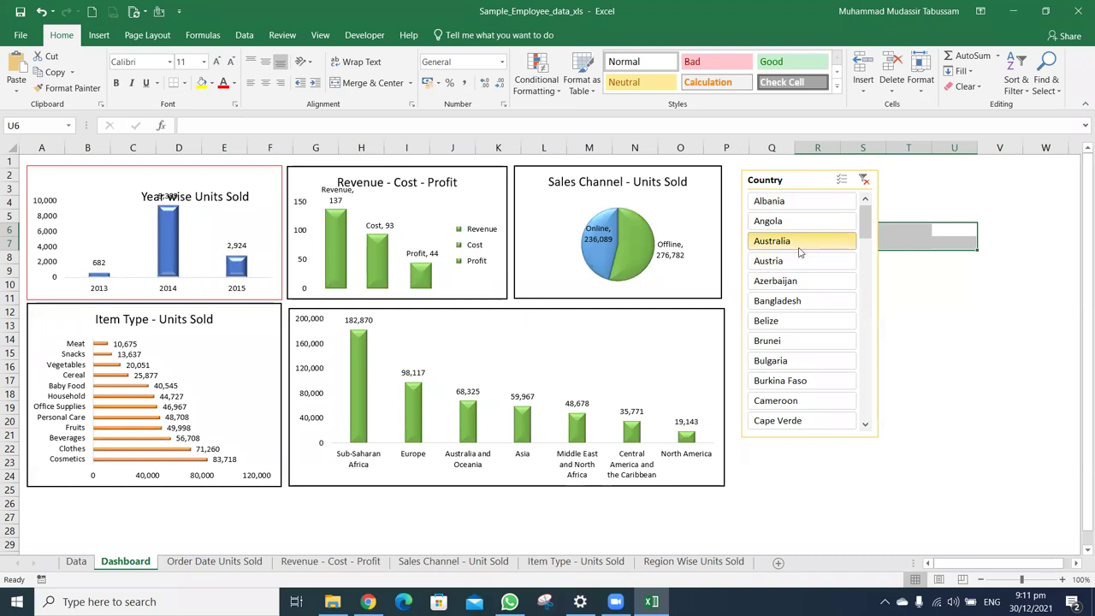
pyautogui.click(792, 265)
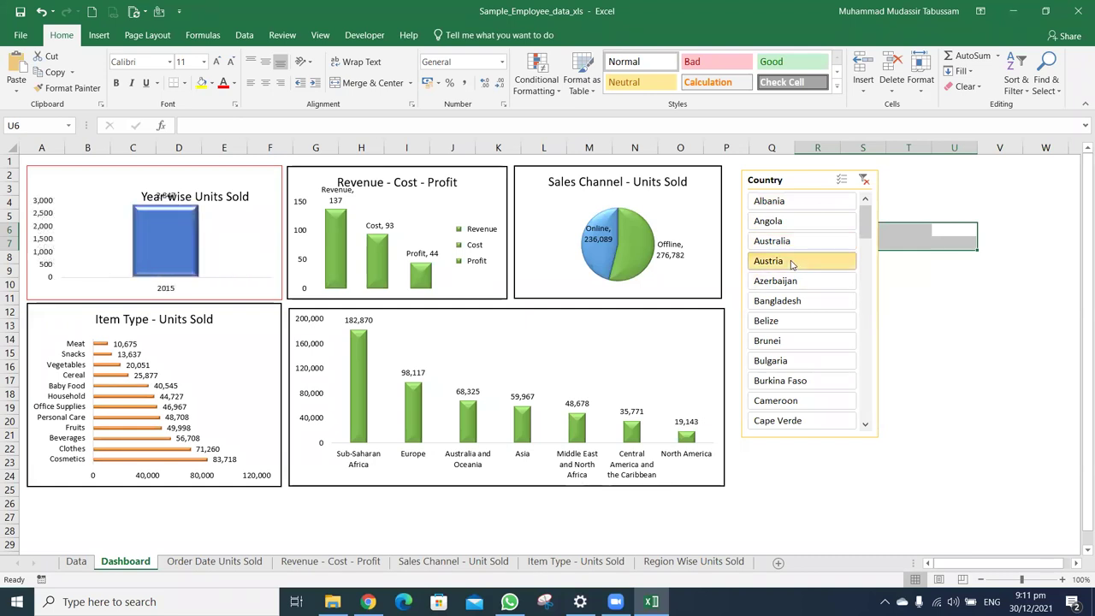
pyautogui.click(790, 281)
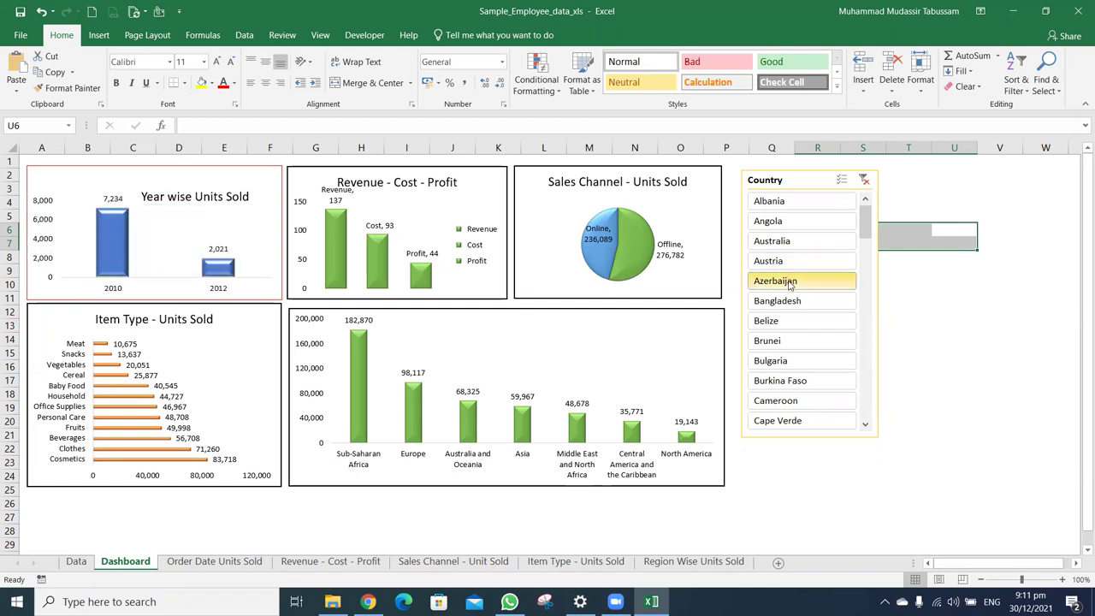
pyautogui.click(789, 301)
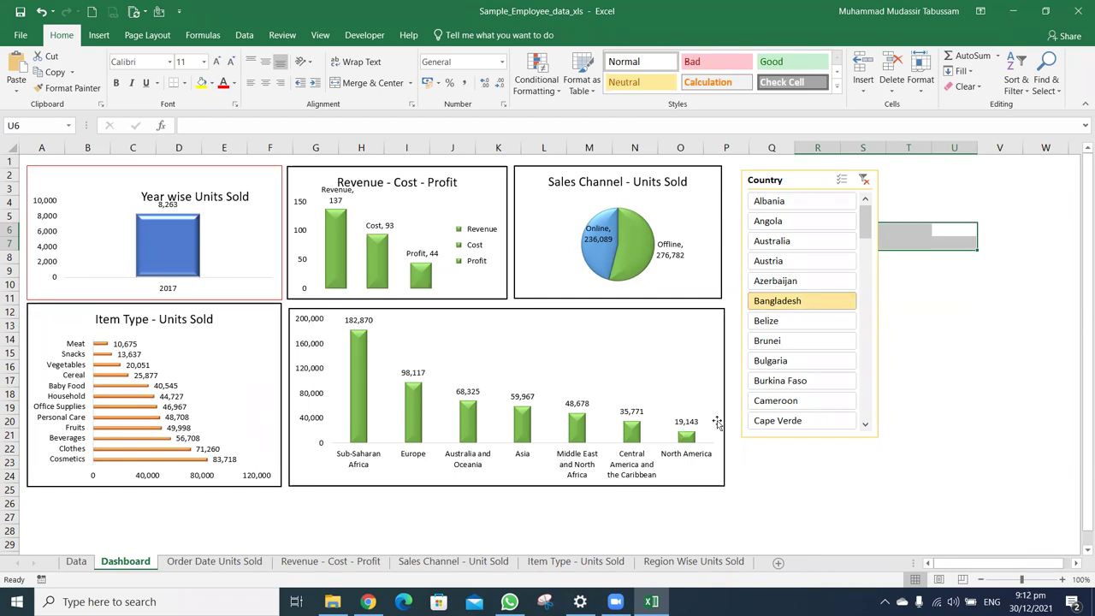
pyautogui.click(864, 178)
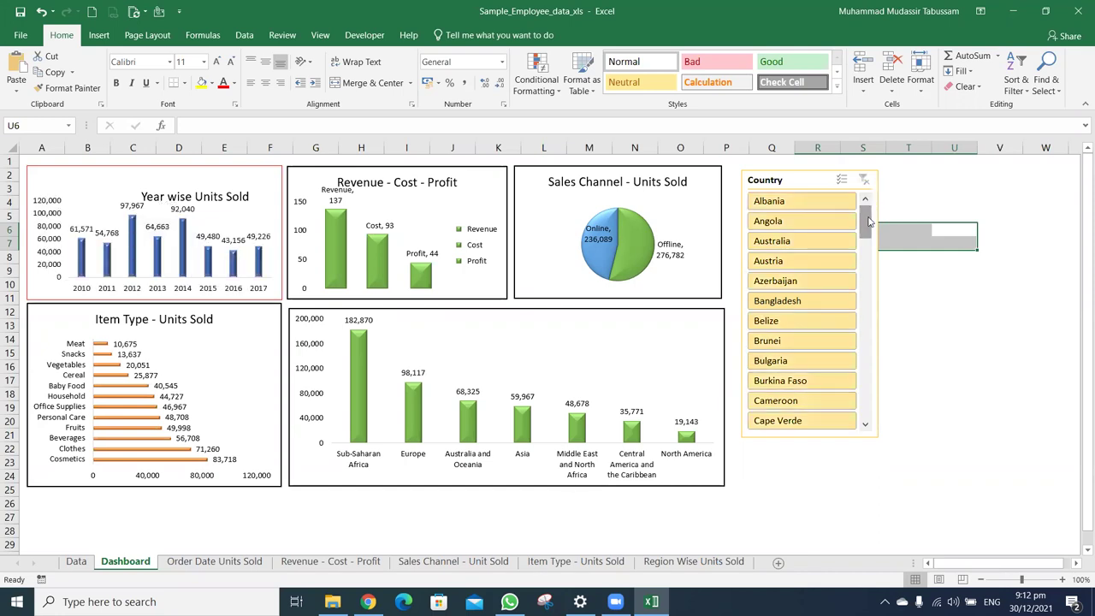
pyautogui.click(83, 554)
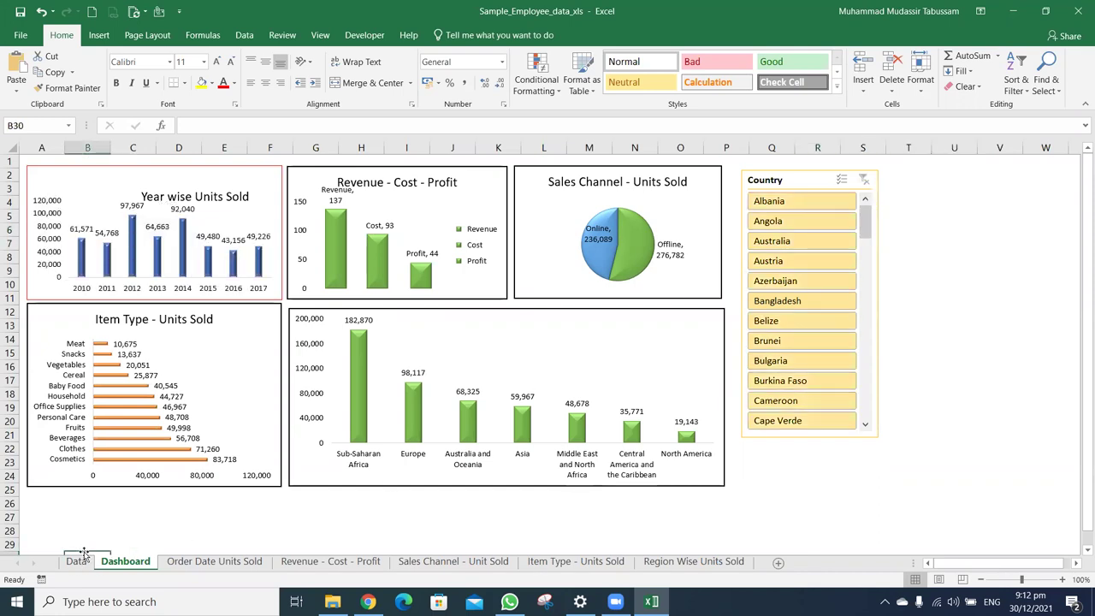
pyautogui.click(79, 561)
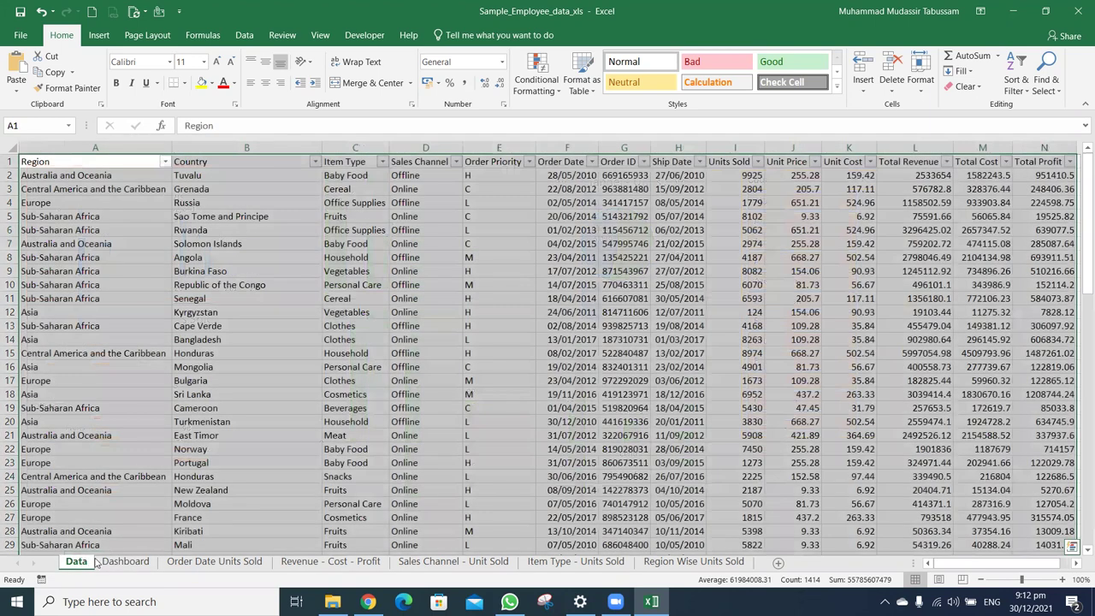
pyautogui.click(120, 561)
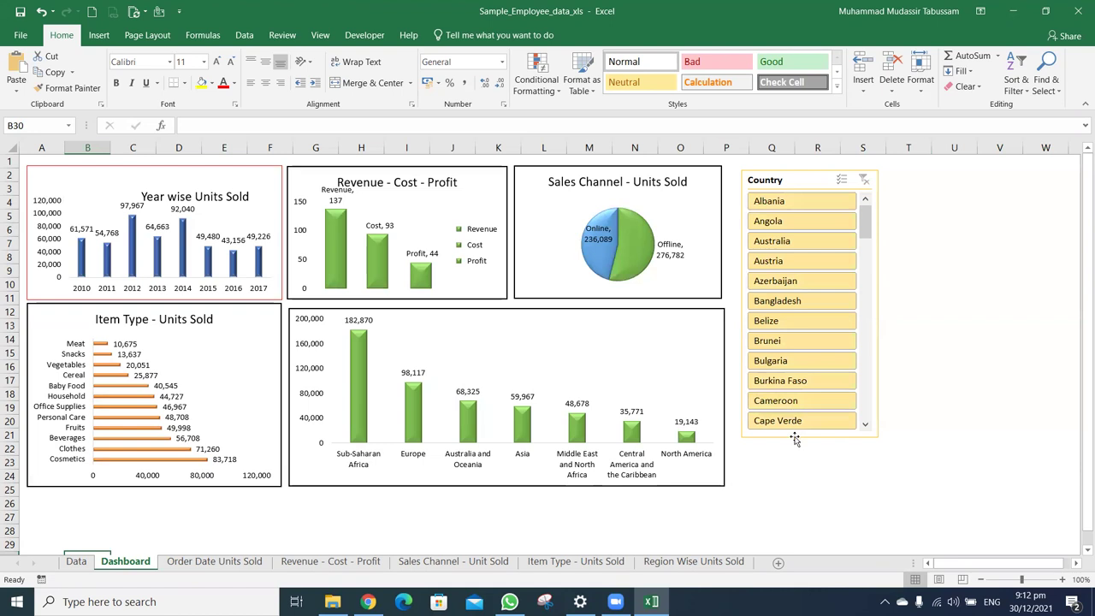
pyautogui.click(808, 173)
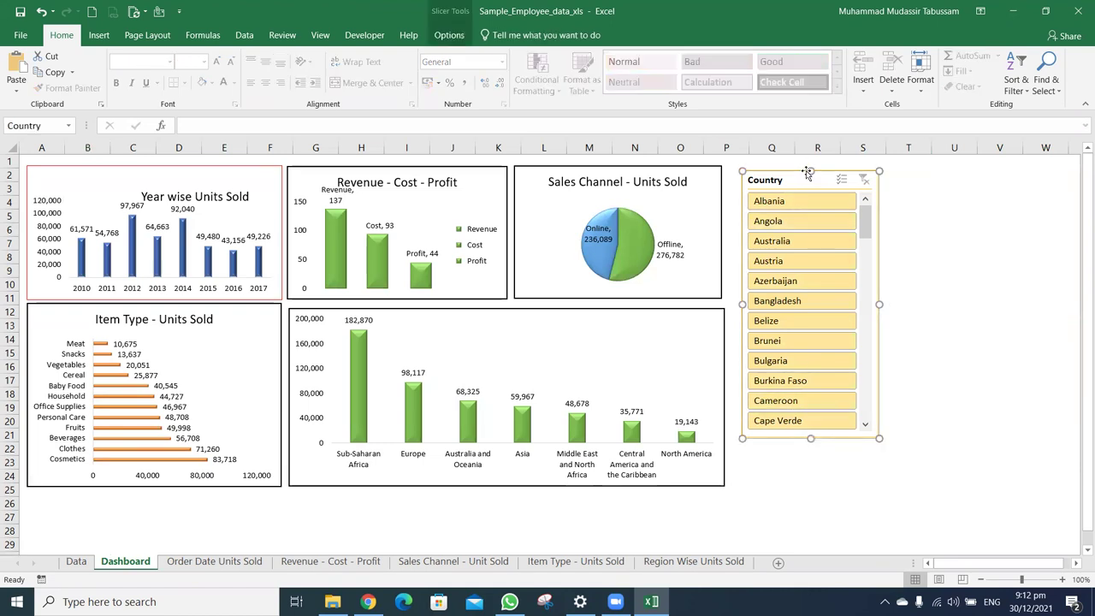
pyautogui.click(762, 474)
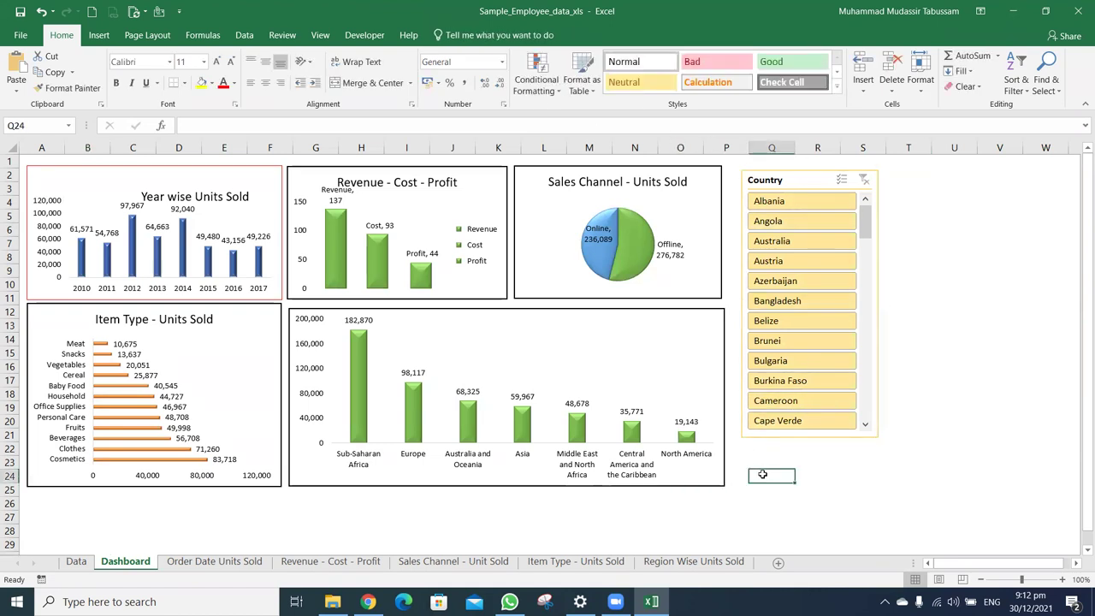
pyautogui.click(274, 180)
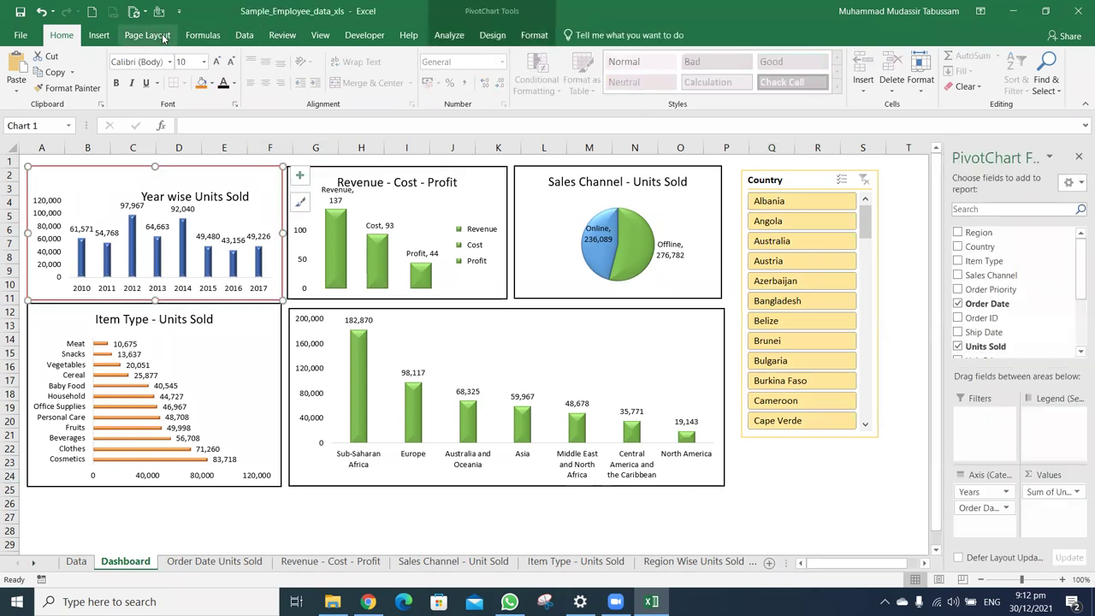
# Insert a timeline for the Order Date field
pyautogui.click(100, 40)
pyautogui.click(449, 35)
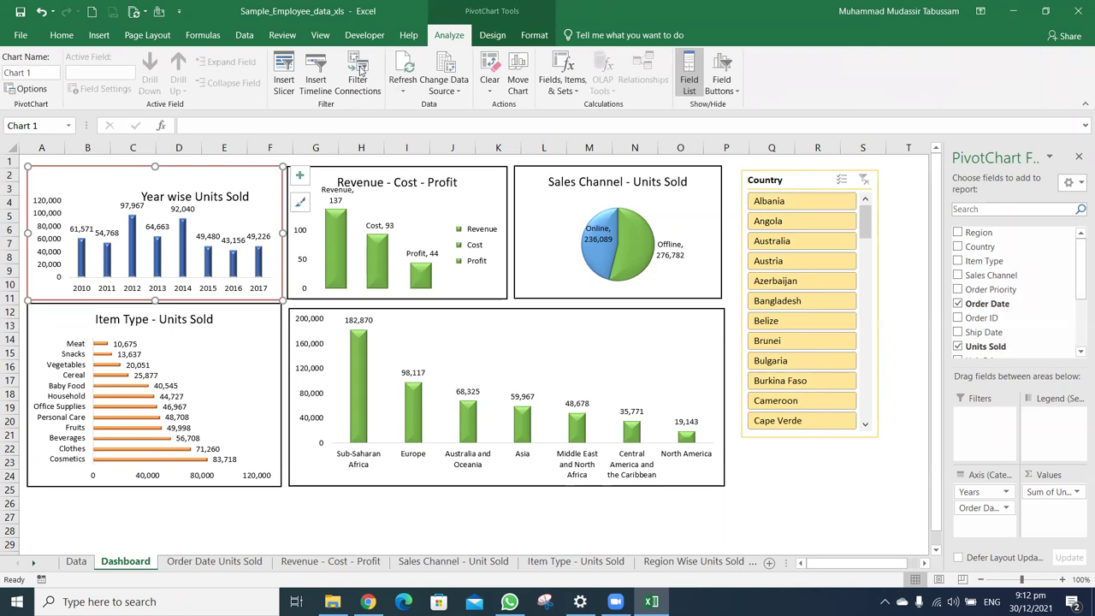
pyautogui.click(283, 78)
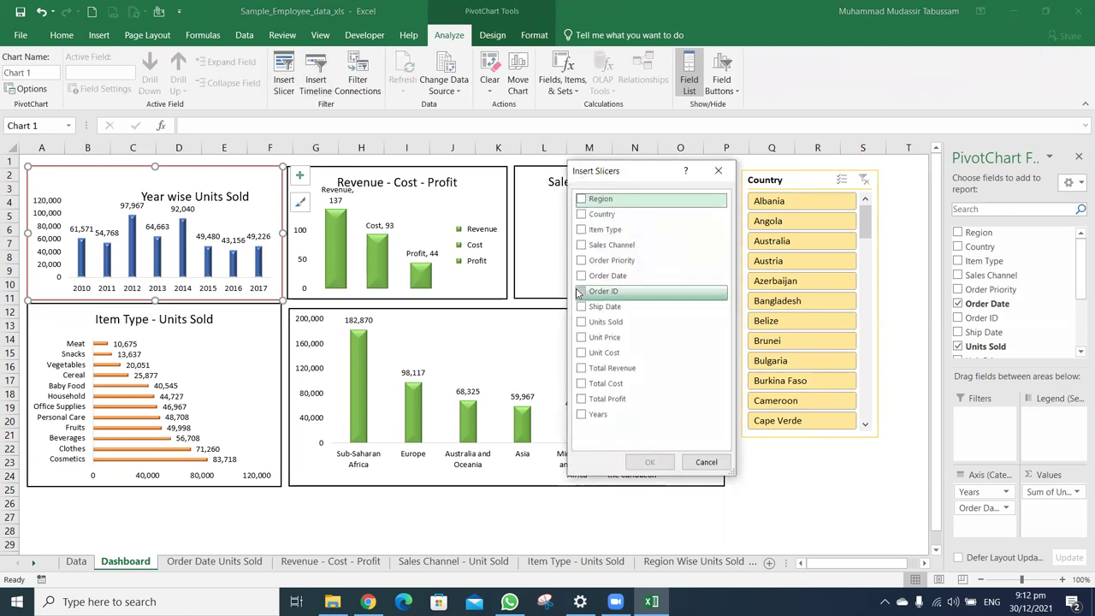
pyautogui.click(706, 462)
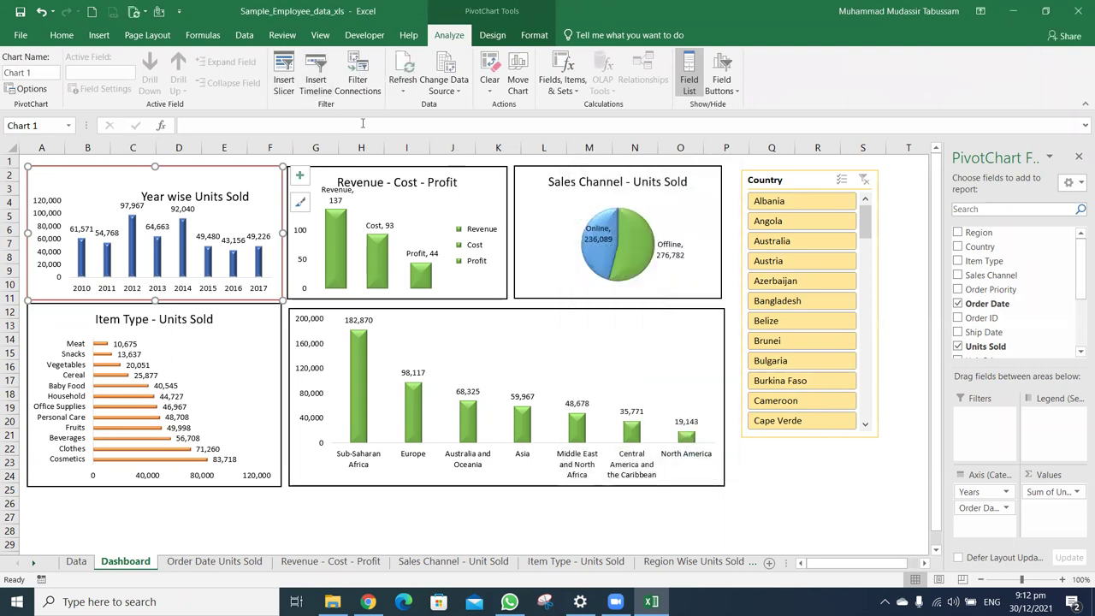
pyautogui.click(315, 86)
pyautogui.click(597, 254)
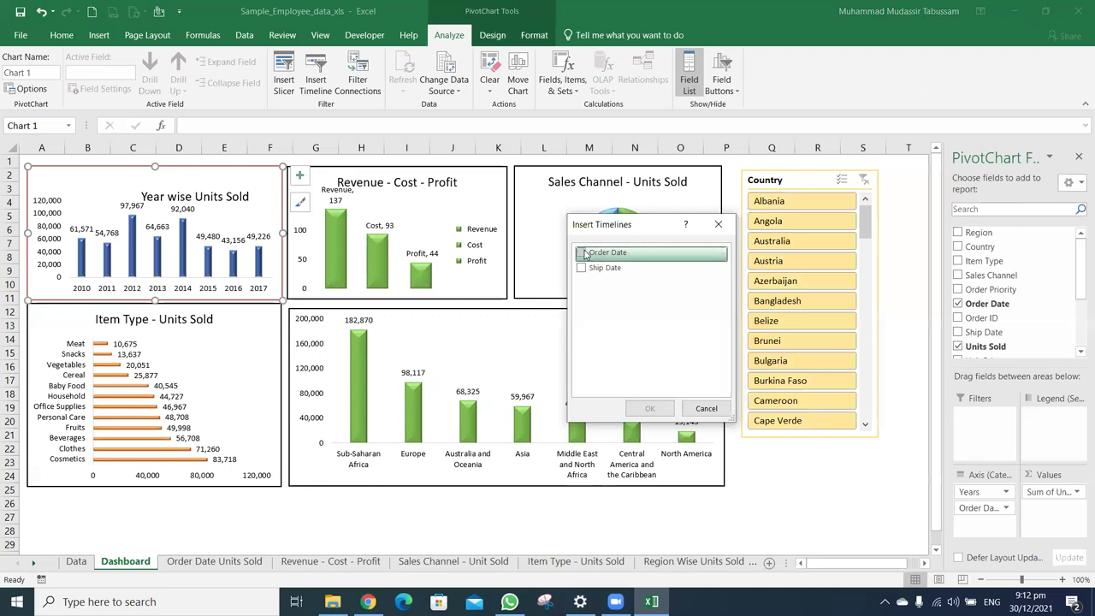
pyautogui.click(650, 409)
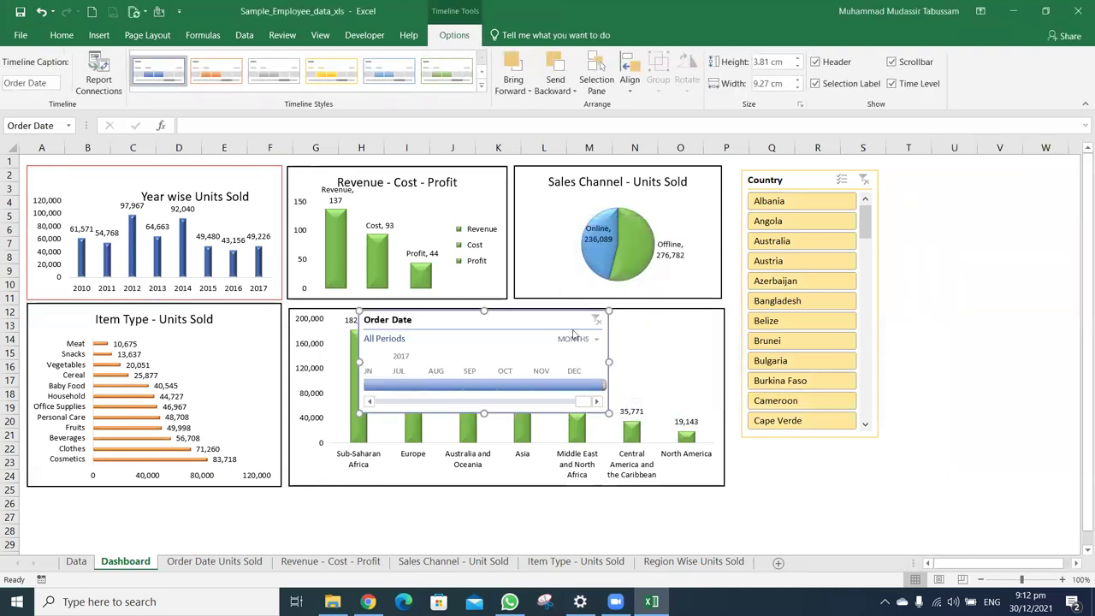
# Place the timeline beside the Country slicer, 7.24 cm wide, with an orange timeline style
pyautogui.moveTo(567, 321); pyautogui.dragTo(849, 326)
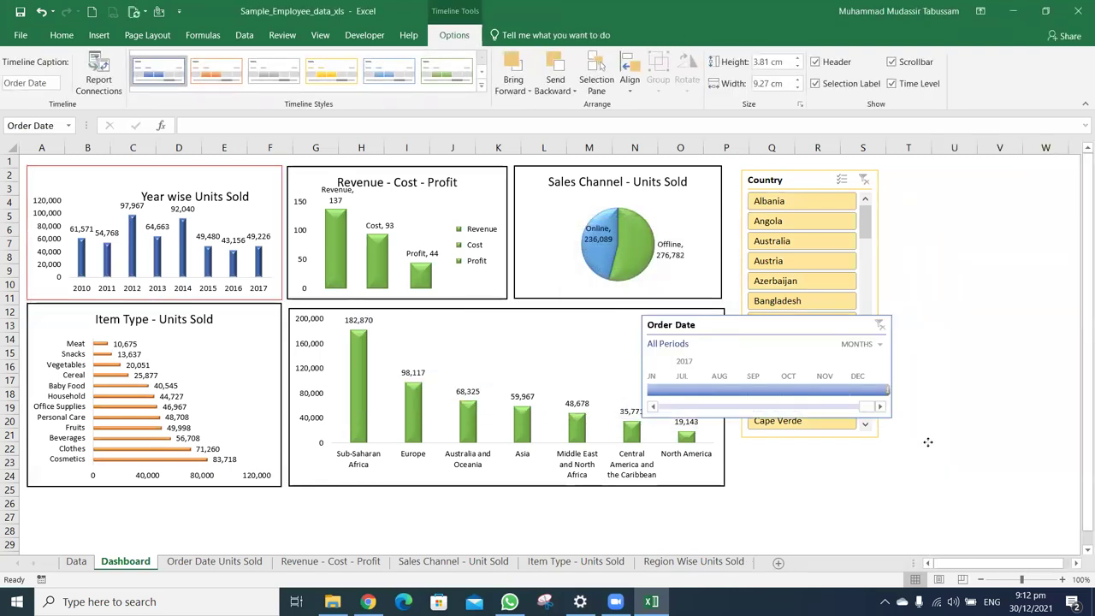
pyautogui.moveTo(930, 444); pyautogui.dragTo(947, 449)
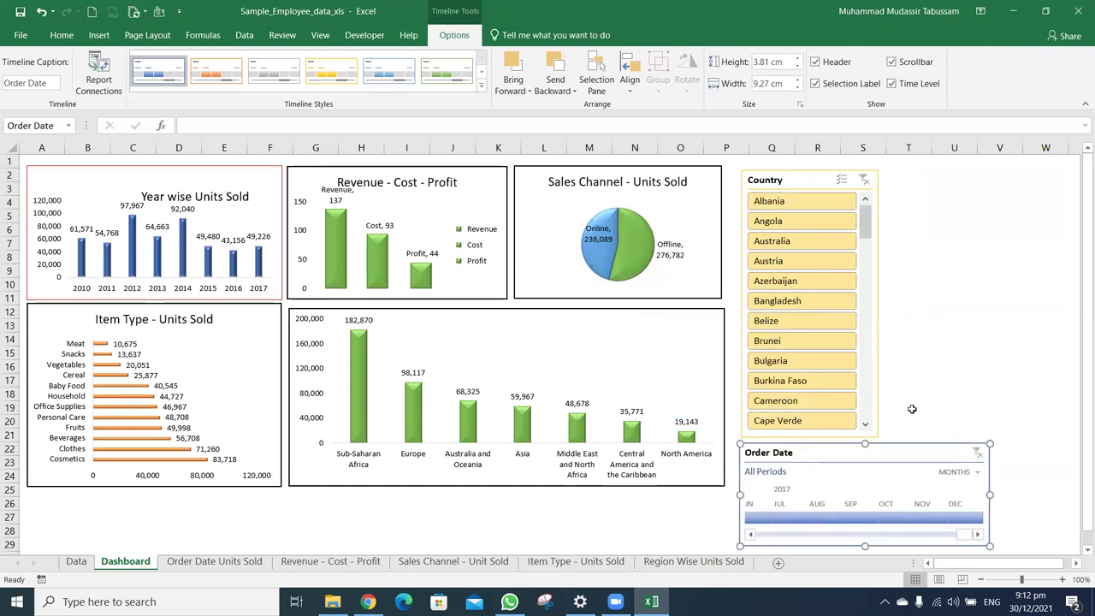
pyautogui.moveTo(989, 494); pyautogui.dragTo(936, 495)
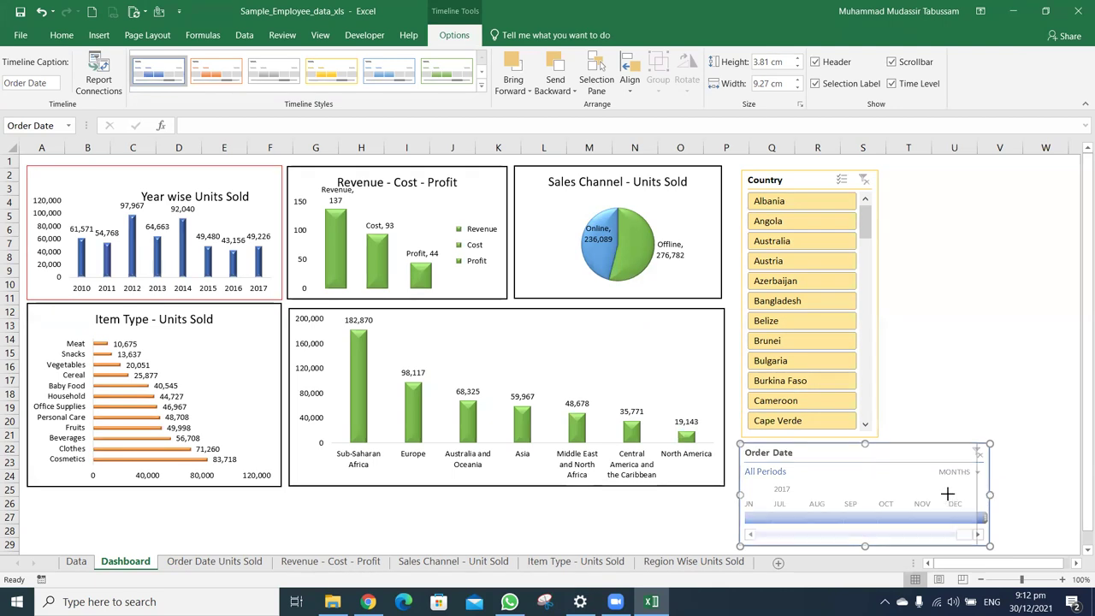
pyautogui.moveTo(903, 443); pyautogui.dragTo(1038, 173)
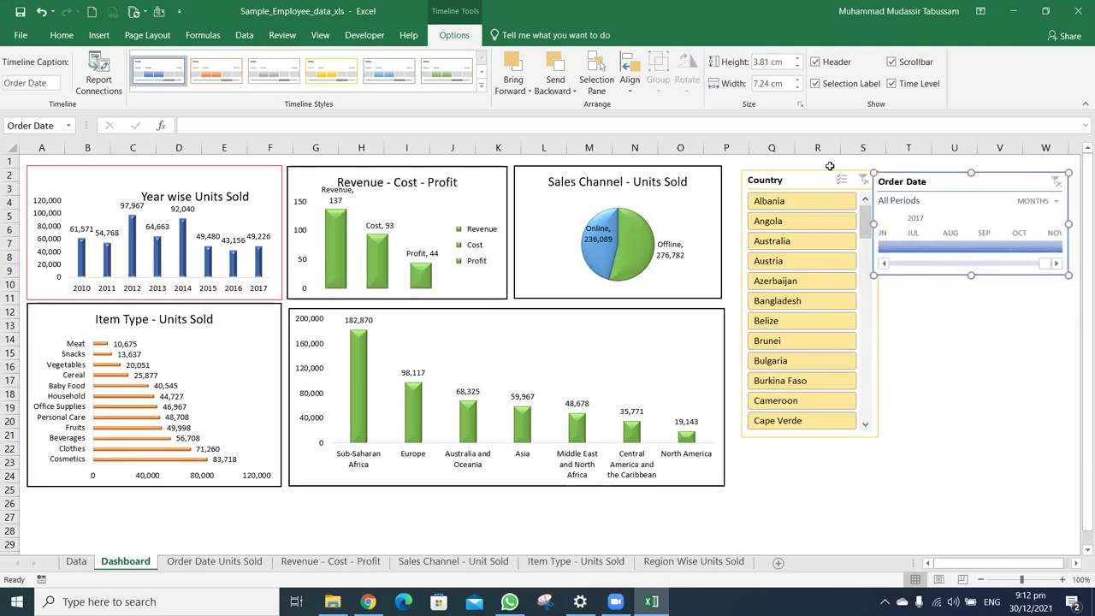
pyautogui.moveTo(828, 171); pyautogui.dragTo(817, 171)
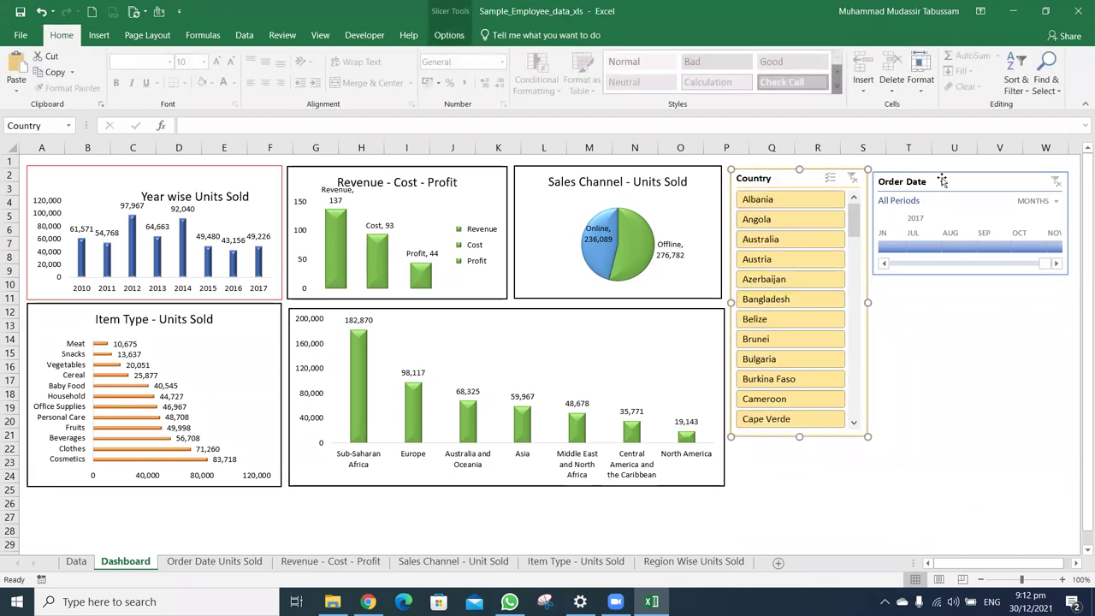
pyautogui.click(1015, 179)
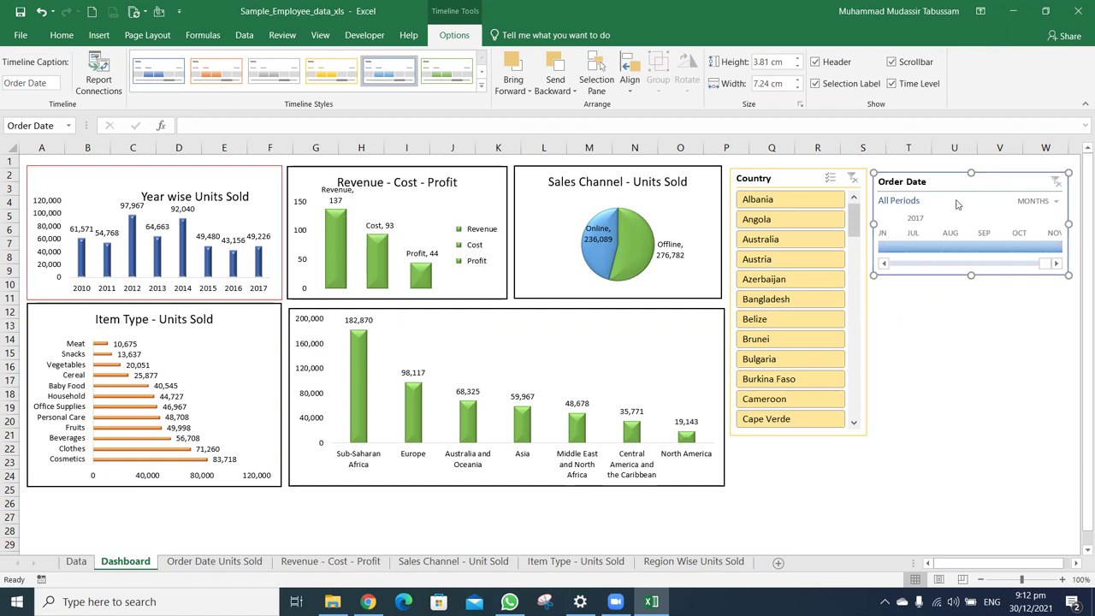
pyautogui.click(219, 77)
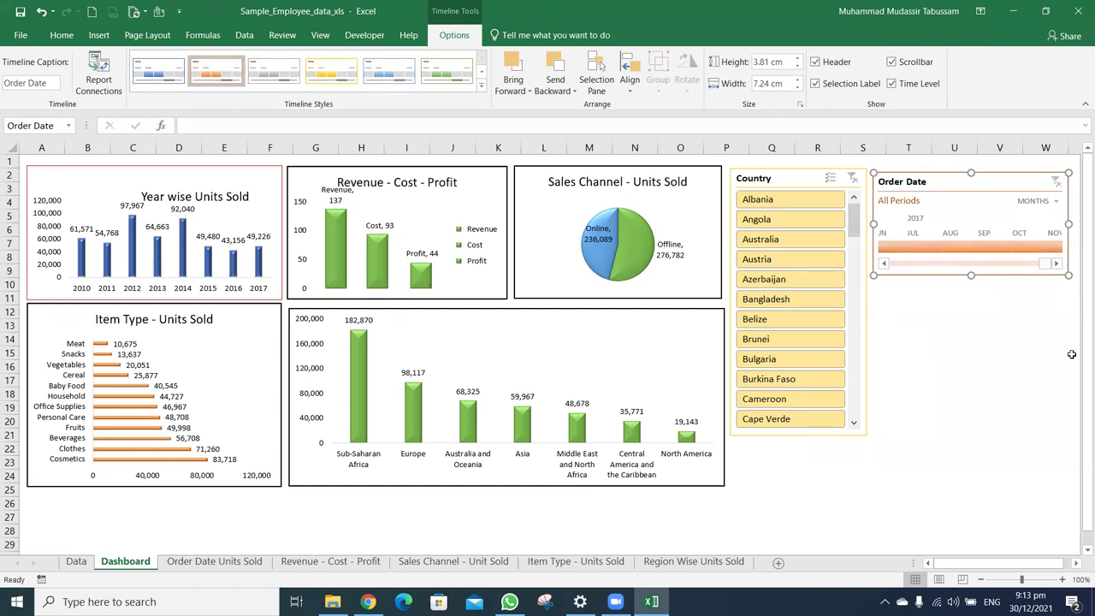
# Move the timeline under the Country slicer and set its time level to Years
pyautogui.moveTo(984, 187)
pyautogui.mouseDown()
pyautogui.moveTo(871, 412)
pyautogui.moveTo(844, 442)
pyautogui.mouseUp()
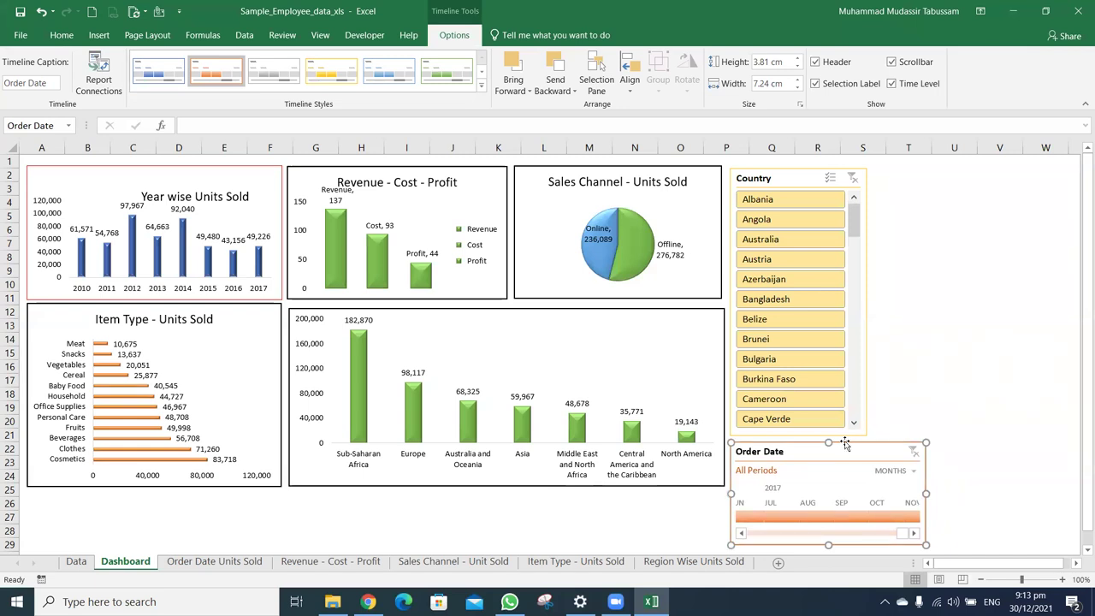
pyautogui.click(912, 471)
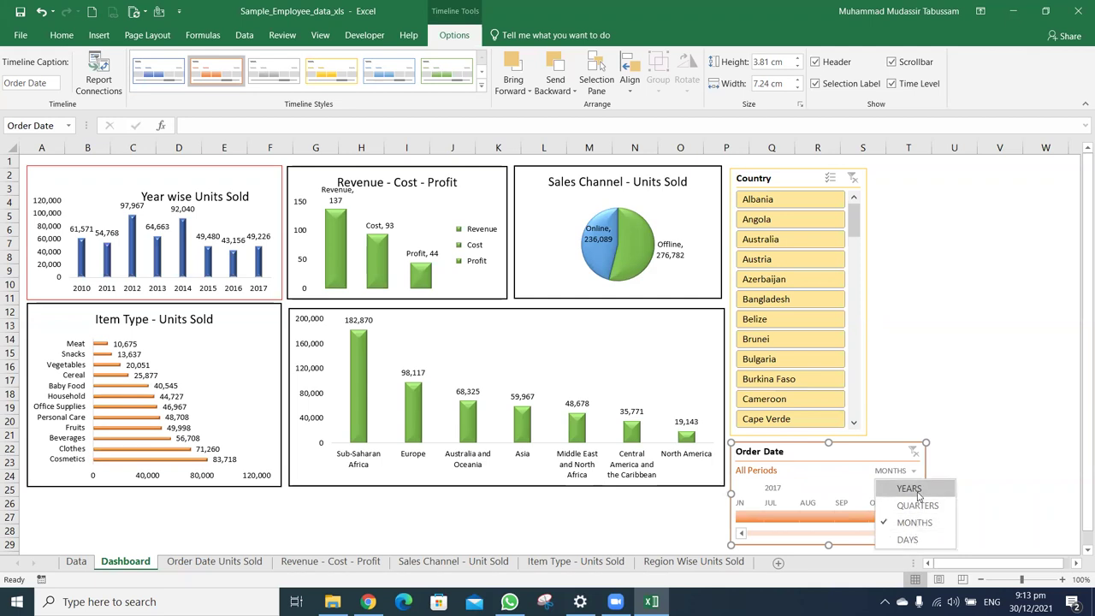
pyautogui.click(914, 489)
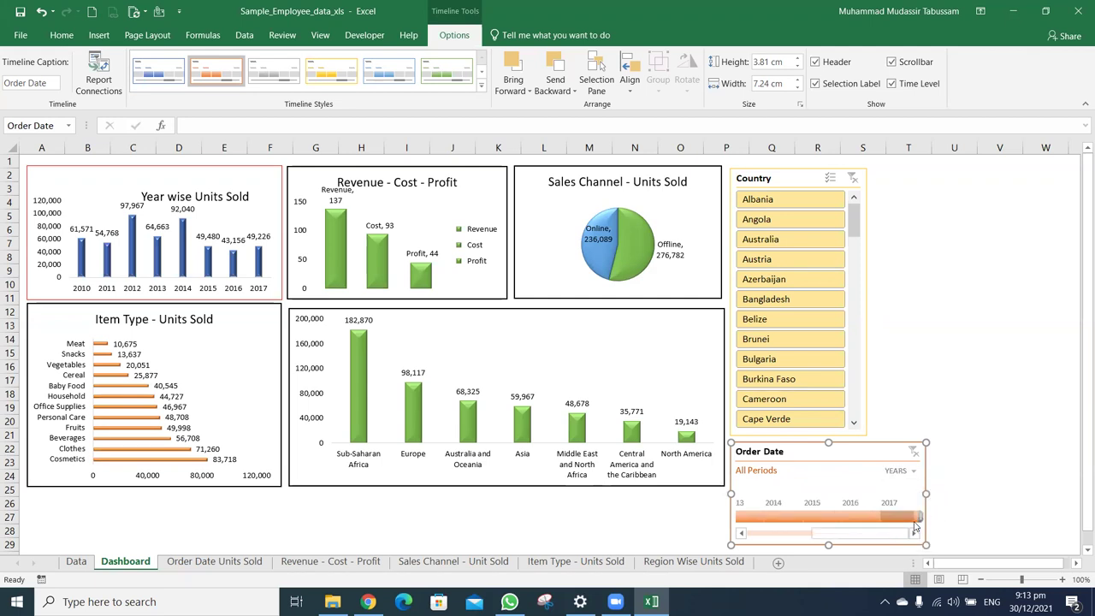
pyautogui.moveTo(833, 533); pyautogui.dragTo(769, 536)
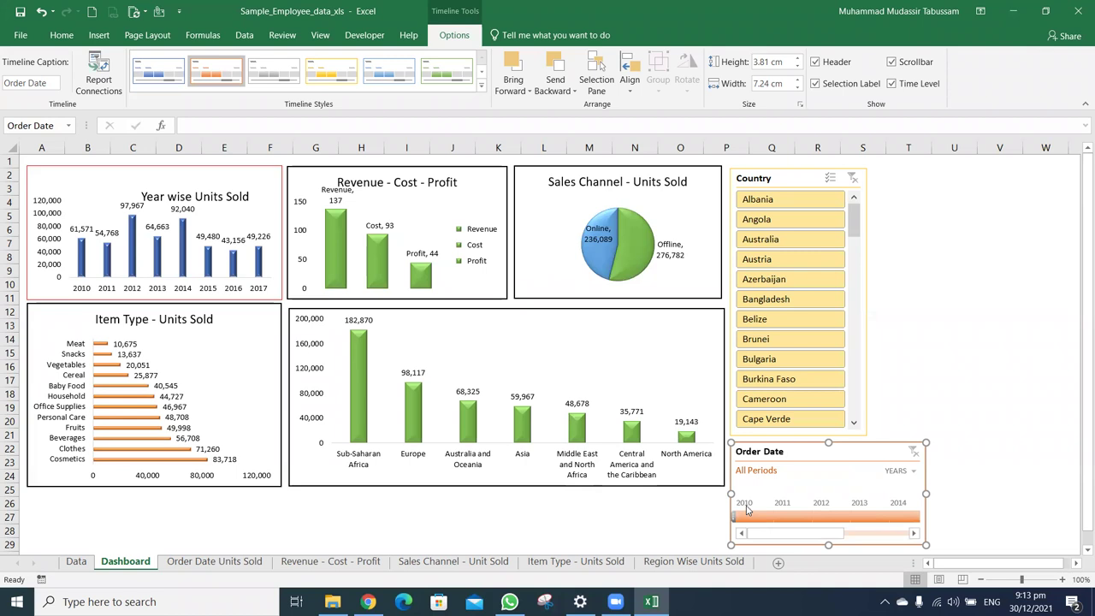
# Test the filters with 2010 and Austria, then clear both filters
pyautogui.click(745, 512)
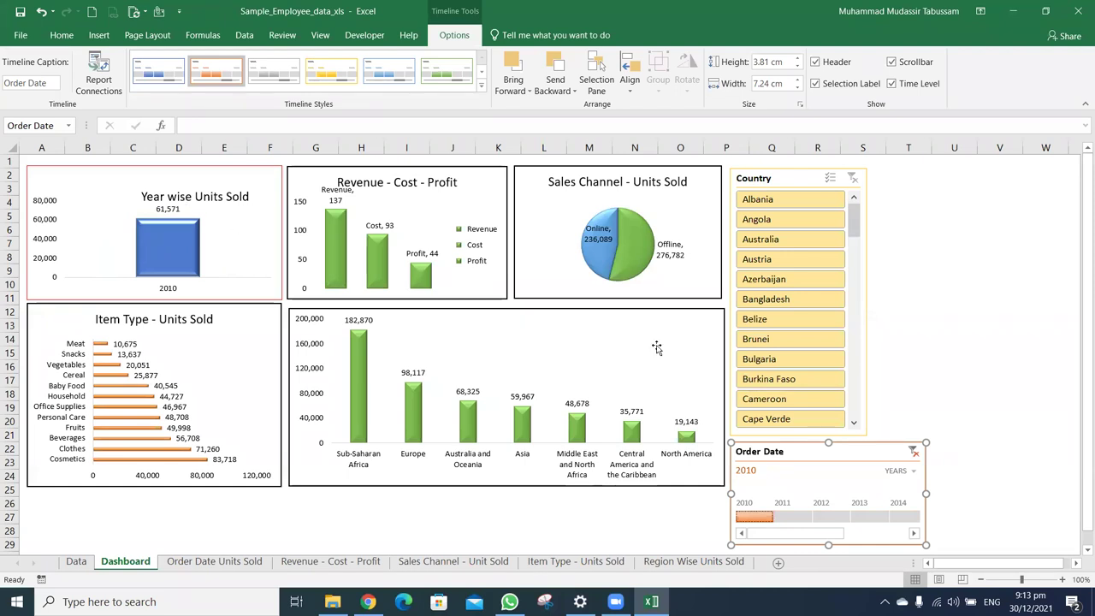
pyautogui.click(914, 452)
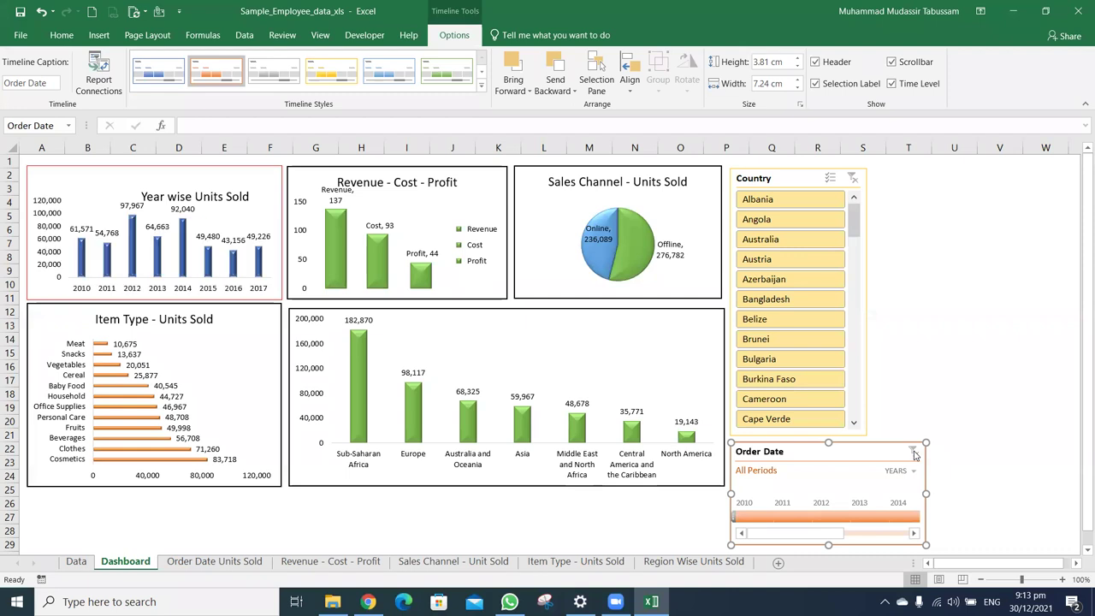
pyautogui.click(772, 259)
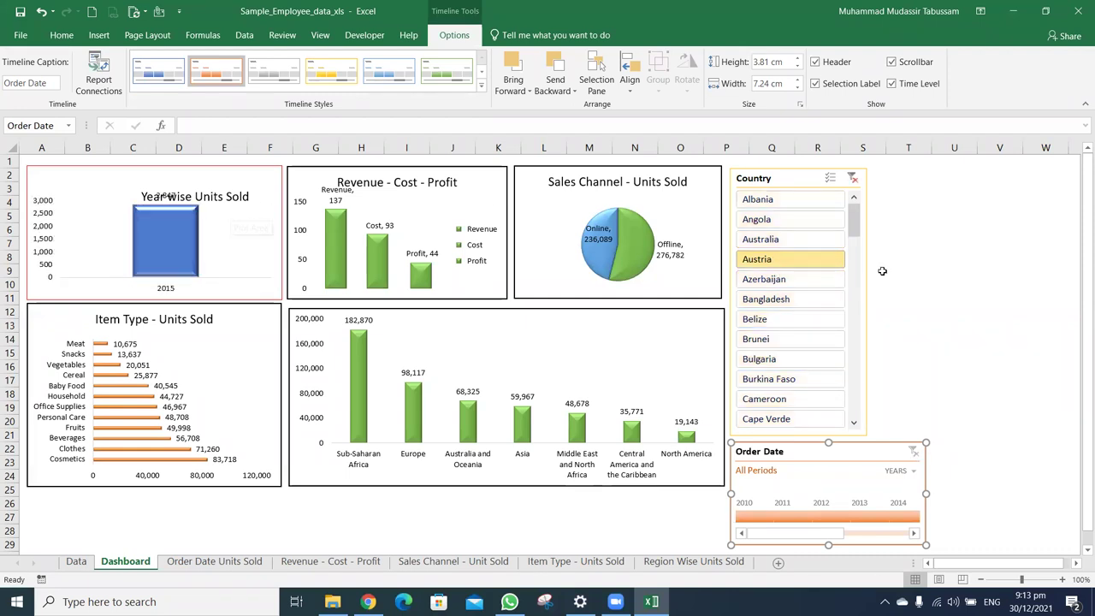
pyautogui.click(852, 180)
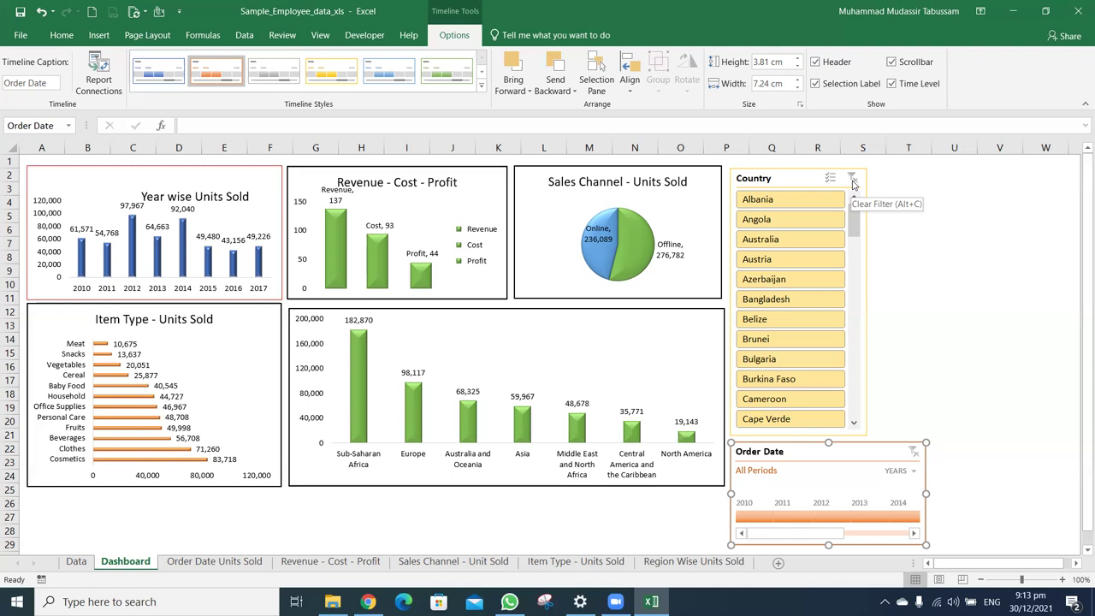
# Open Report Connections for the Country slicer and enlarge it to list all PivotTables
pyautogui.click(853, 183)
pyautogui.rightClick(800, 182)
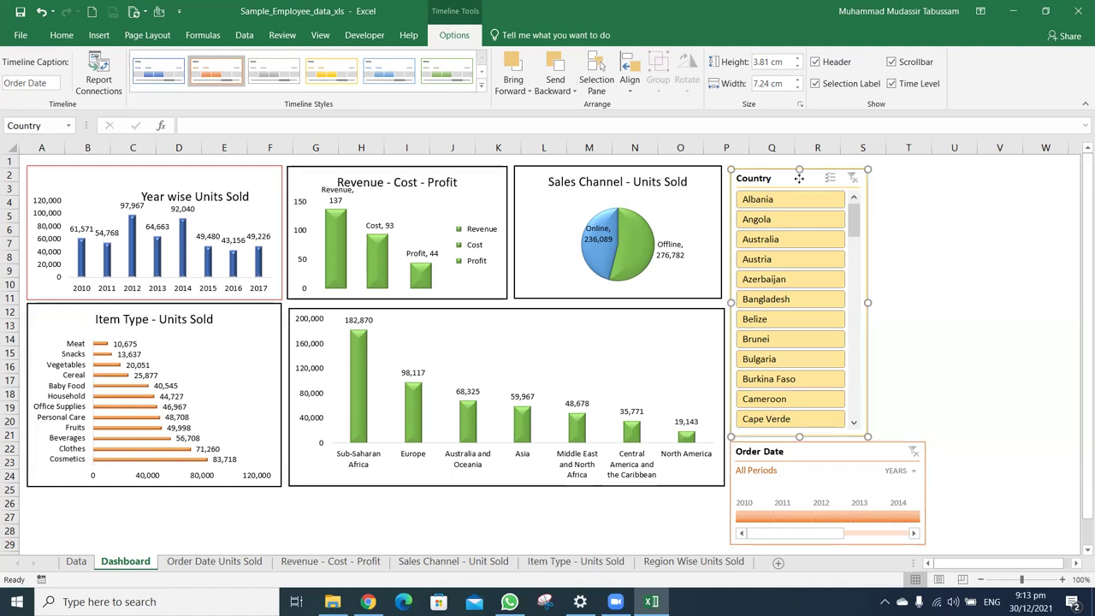
pyautogui.click(998, 345)
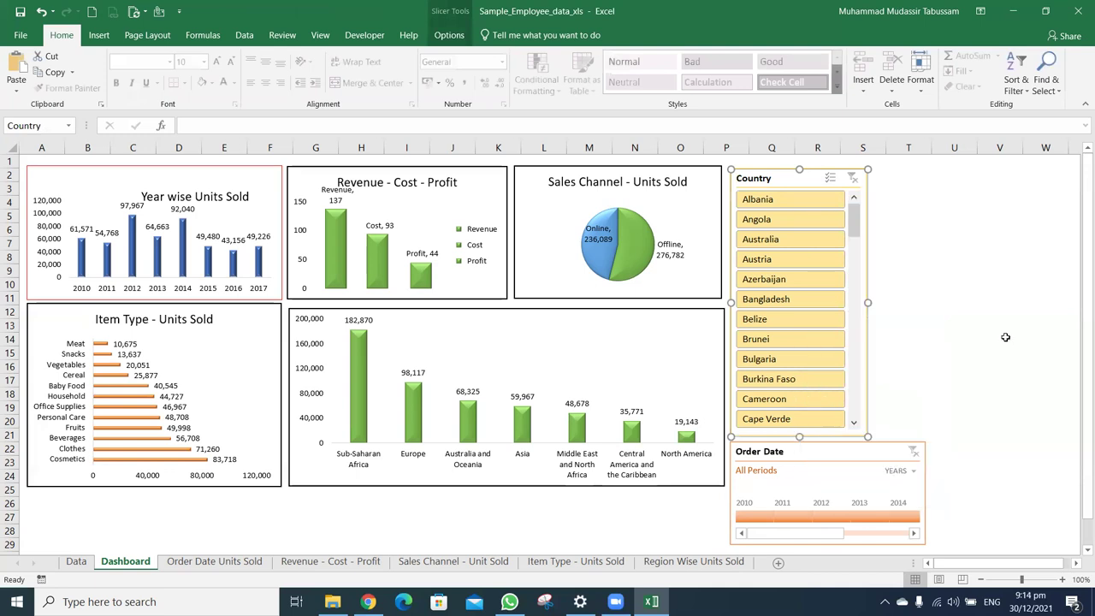
pyautogui.rightClick(785, 183)
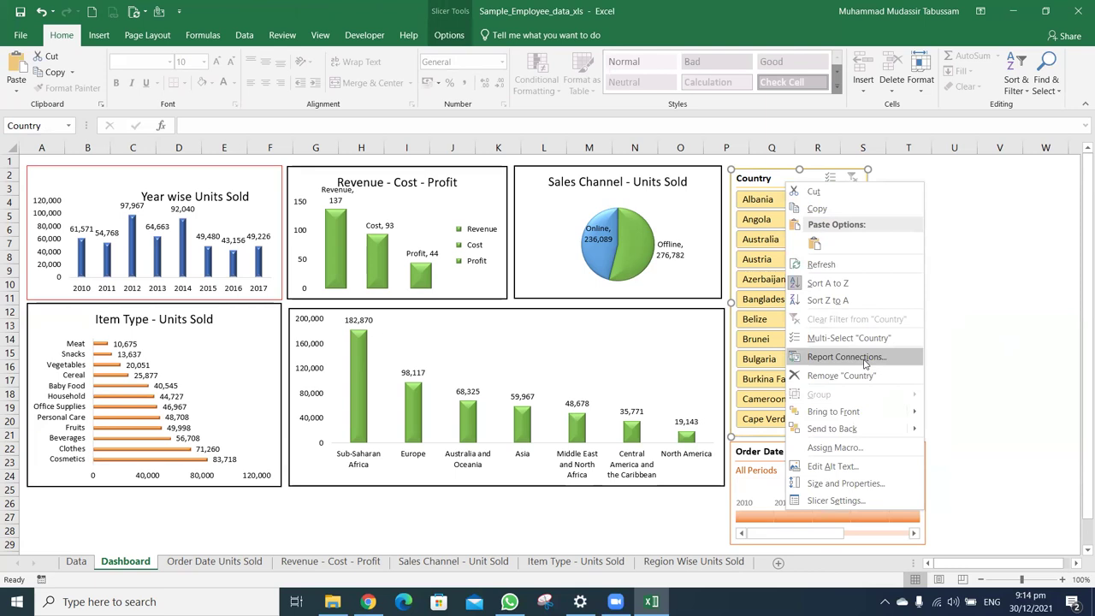
pyautogui.click(865, 357)
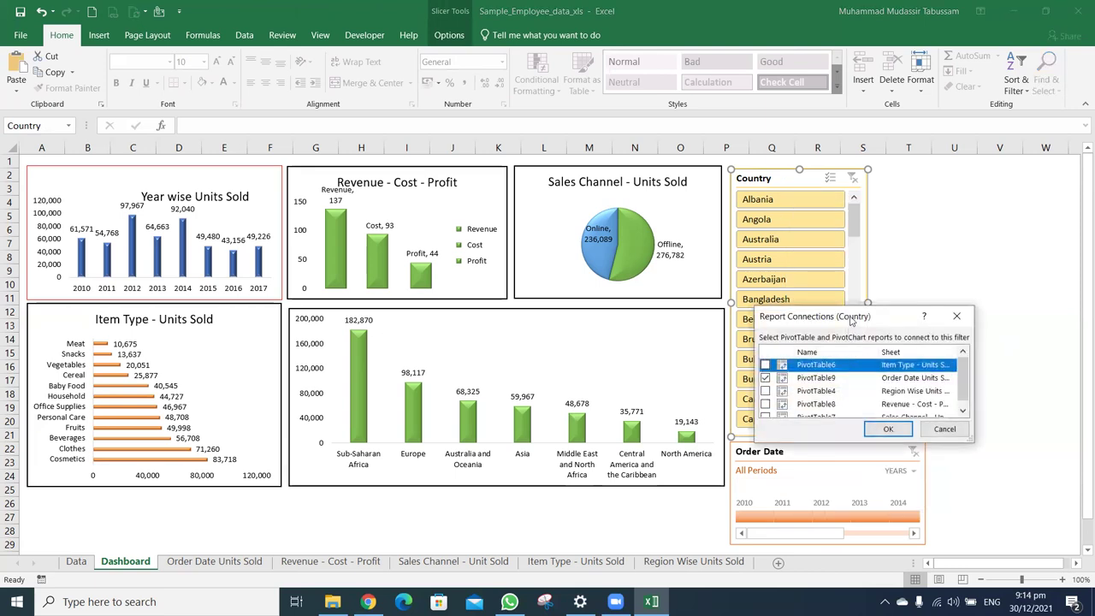
pyautogui.moveTo(850, 310); pyautogui.dragTo(844, 182)
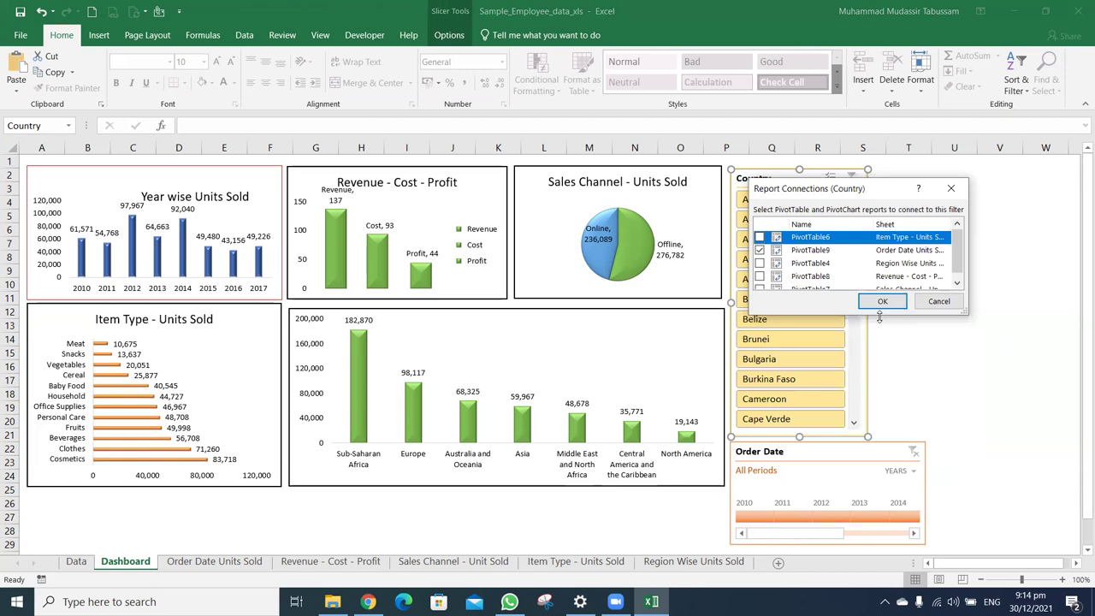
pyautogui.moveTo(879, 315); pyautogui.dragTo(879, 433)
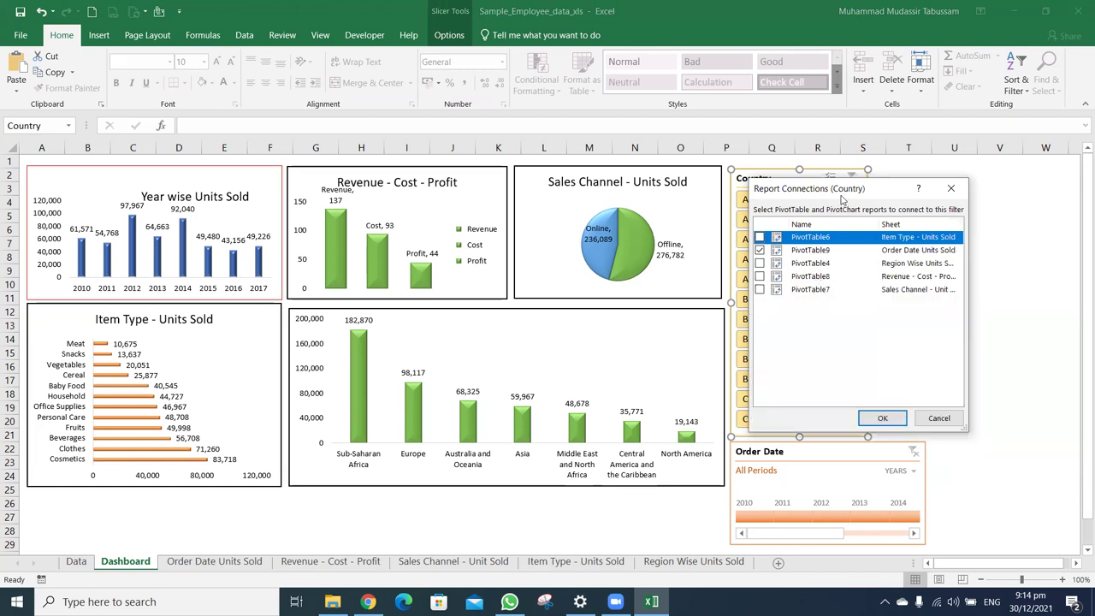
pyautogui.moveTo(884, 189); pyautogui.dragTo(924, 183)
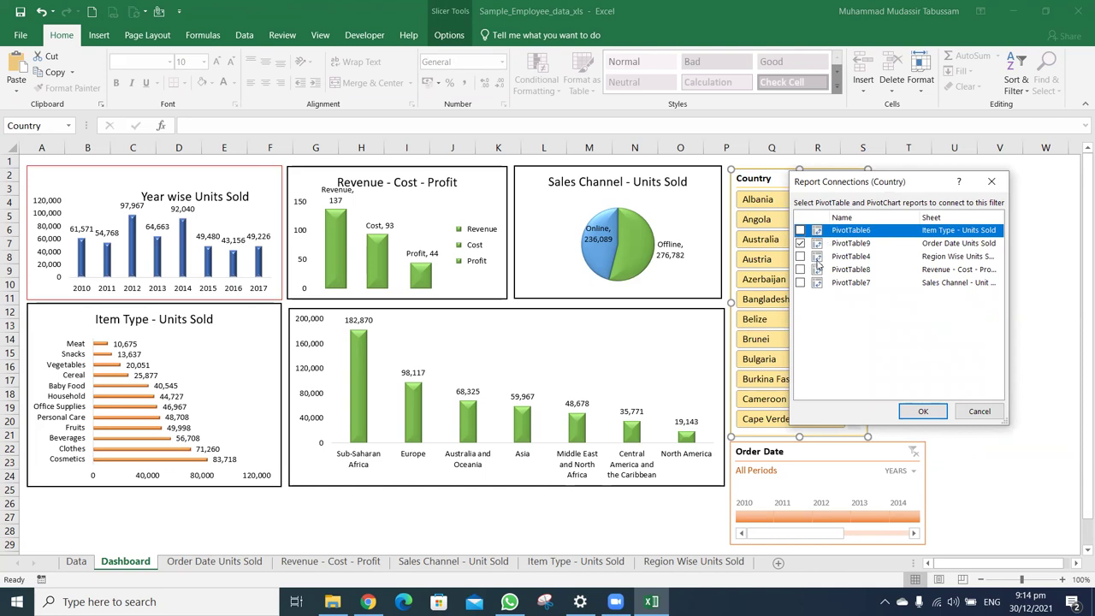
# Tick PivotTable6, 4, 8 and 7 and confirm the Country slicer's connections
pyautogui.click(800, 230)
pyautogui.click(799, 256)
pyautogui.click(800, 269)
pyautogui.click(799, 282)
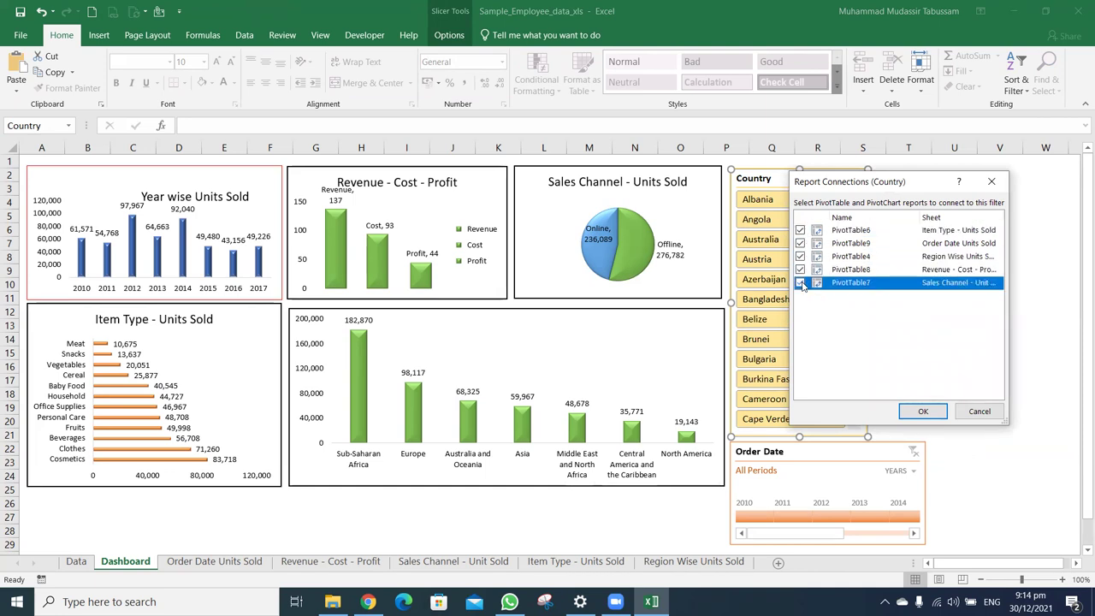
pyautogui.click(923, 411)
pyautogui.click(868, 451)
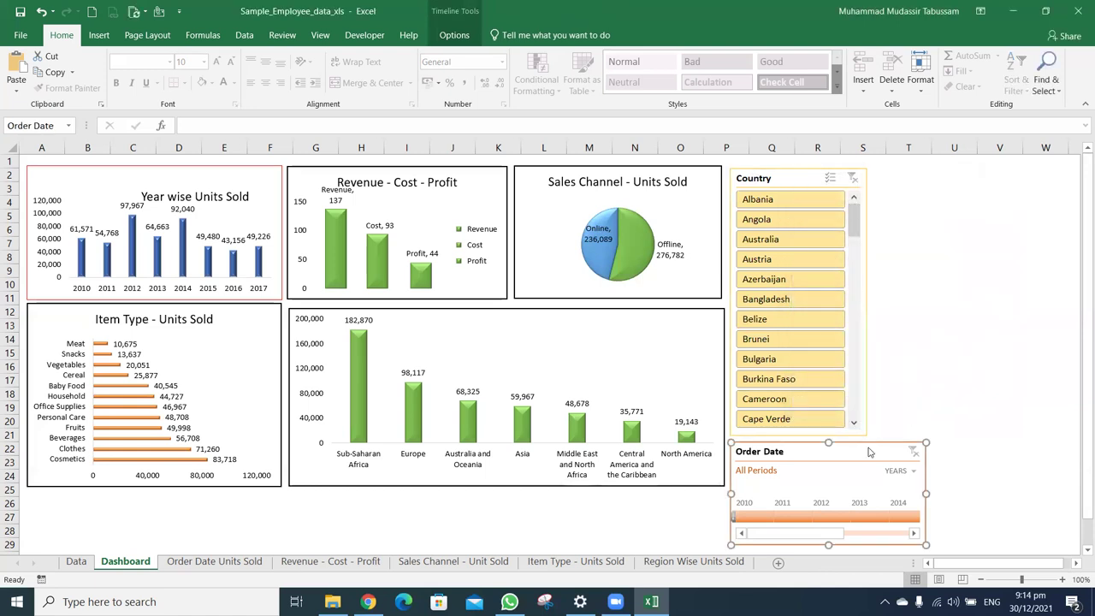
# Connect the Order Date timeline to PivotTable6, 4, 8 and 7, then filter to 2010
pyautogui.rightClick(868, 451)
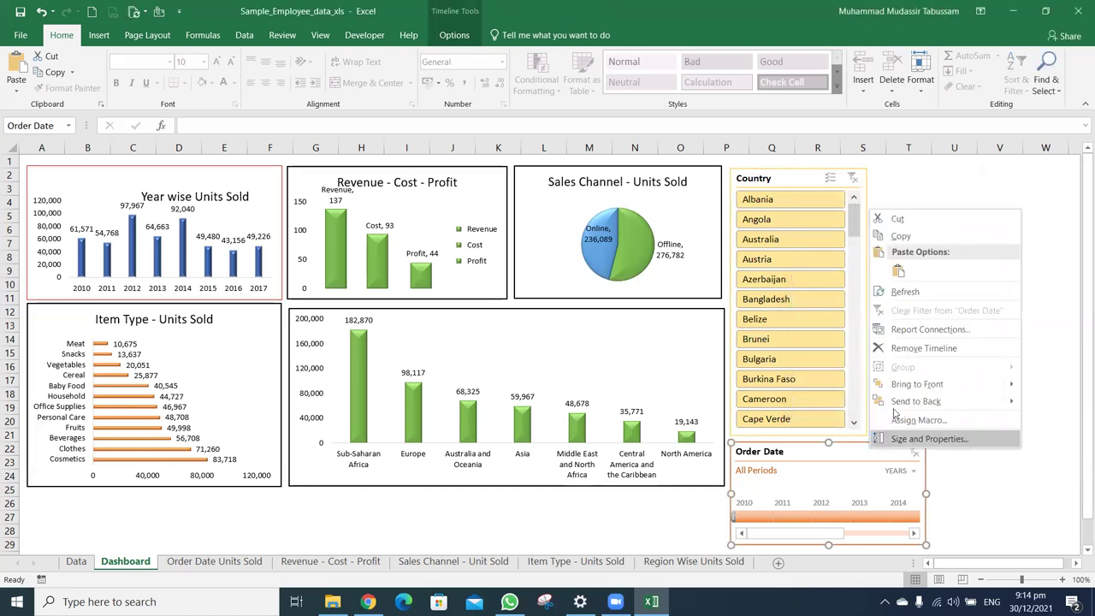
pyautogui.click(919, 331)
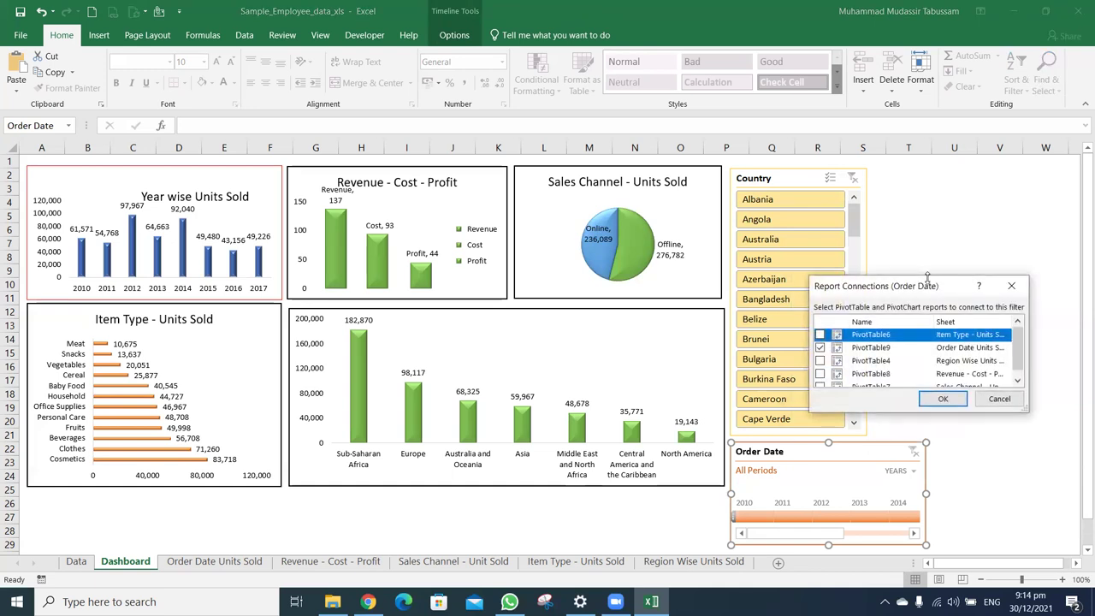
pyautogui.moveTo(927, 276); pyautogui.dragTo(927, 125)
pyautogui.click(820, 183)
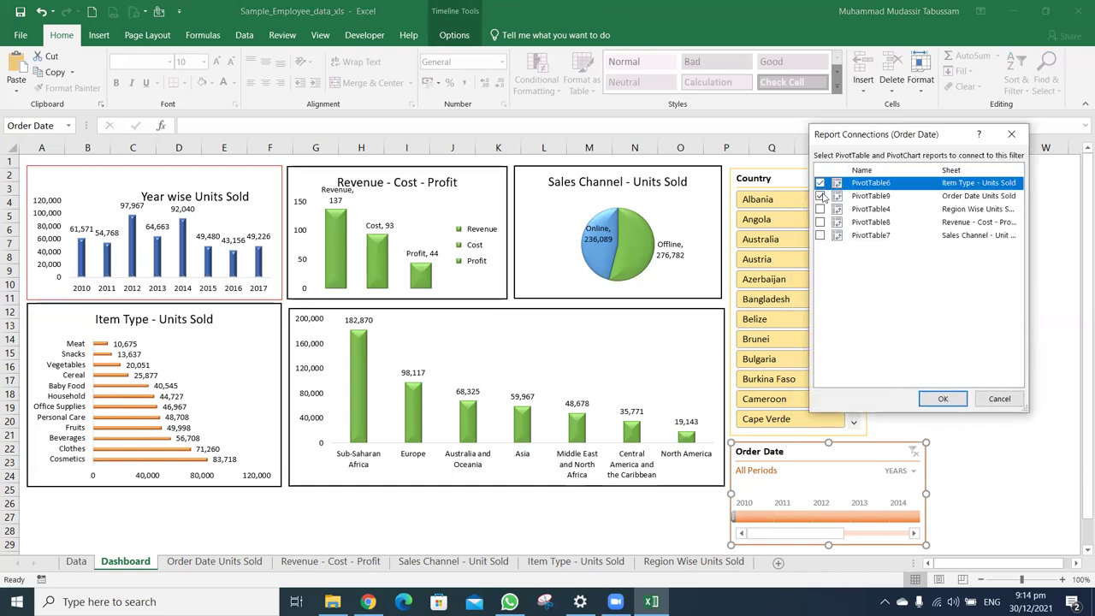
pyautogui.click(819, 209)
pyautogui.click(819, 221)
pyautogui.click(819, 235)
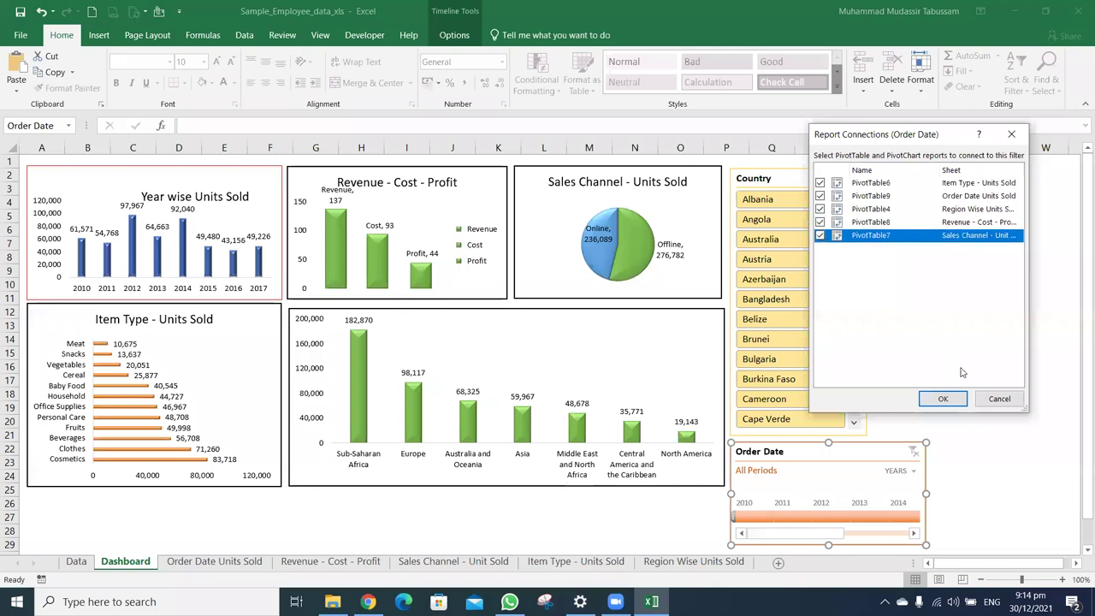
pyautogui.click(944, 399)
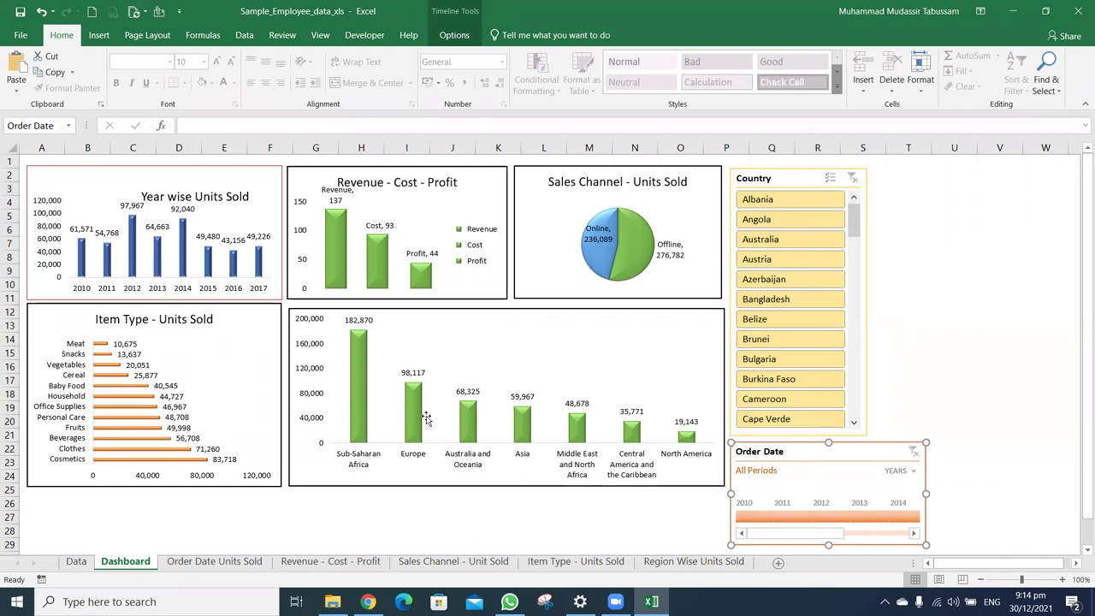
pyautogui.click(744, 518)
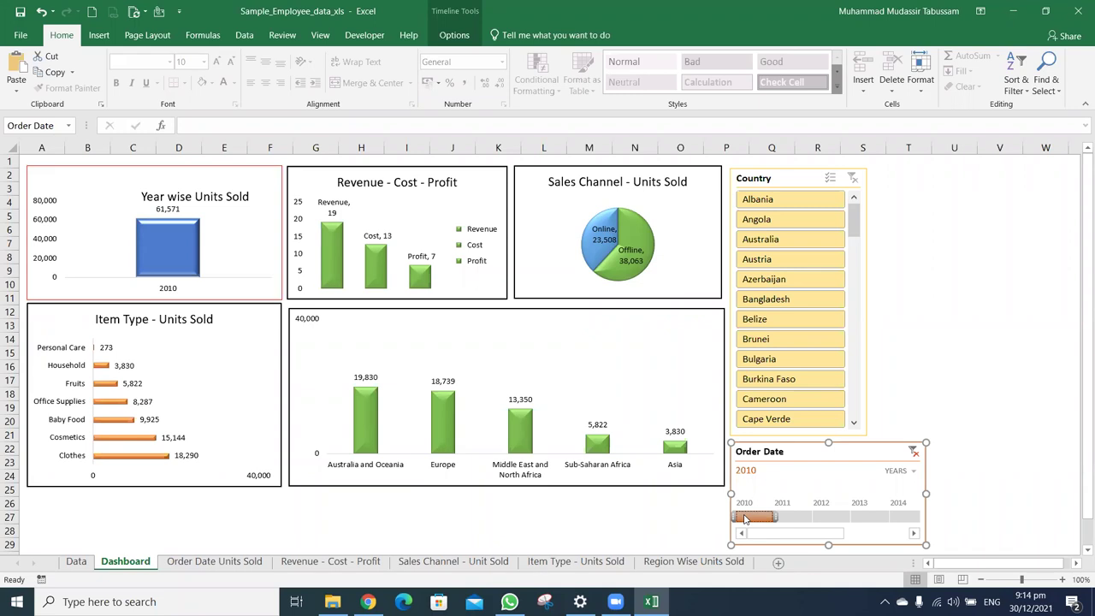
# Turn on the field buttons for the Year wise Units Sold chart
pyautogui.click(214, 174)
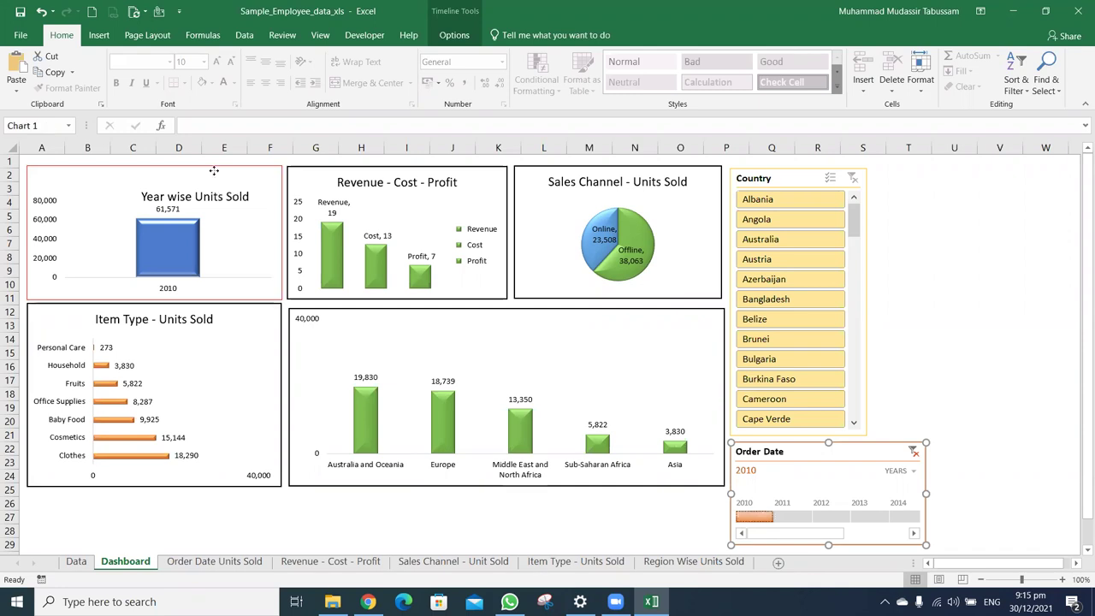
pyautogui.doubleClick(280, 190)
pyautogui.click(448, 35)
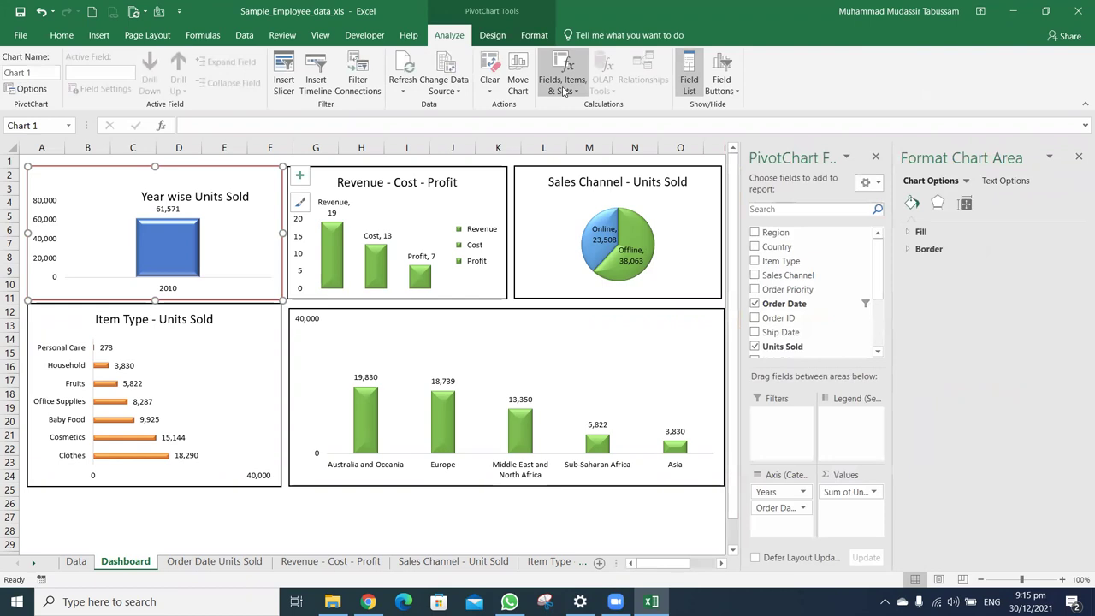
pyautogui.click(721, 81)
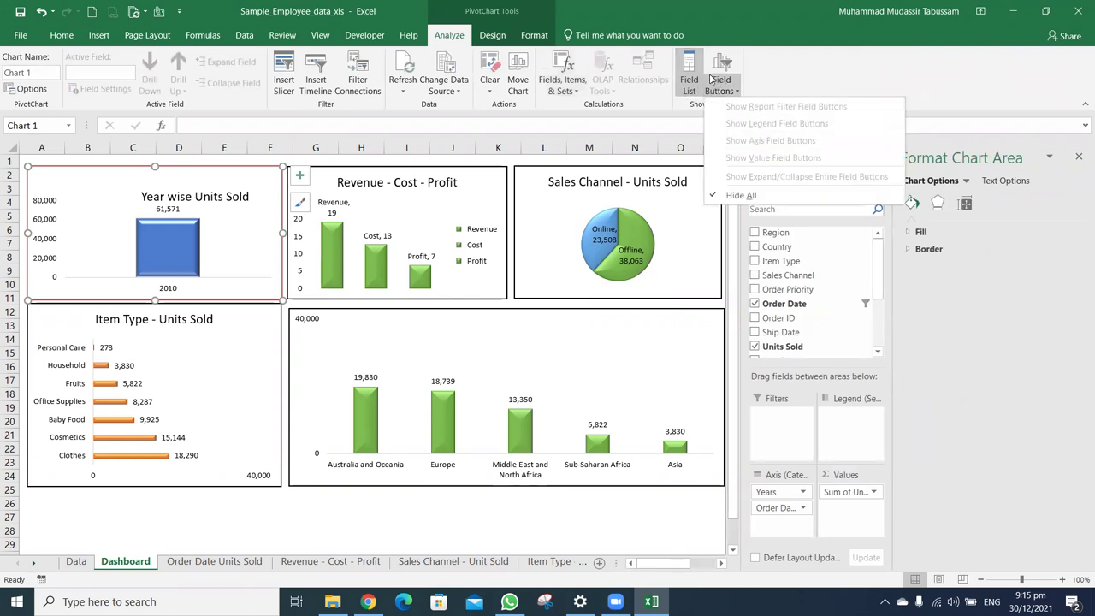
pyautogui.click(733, 63)
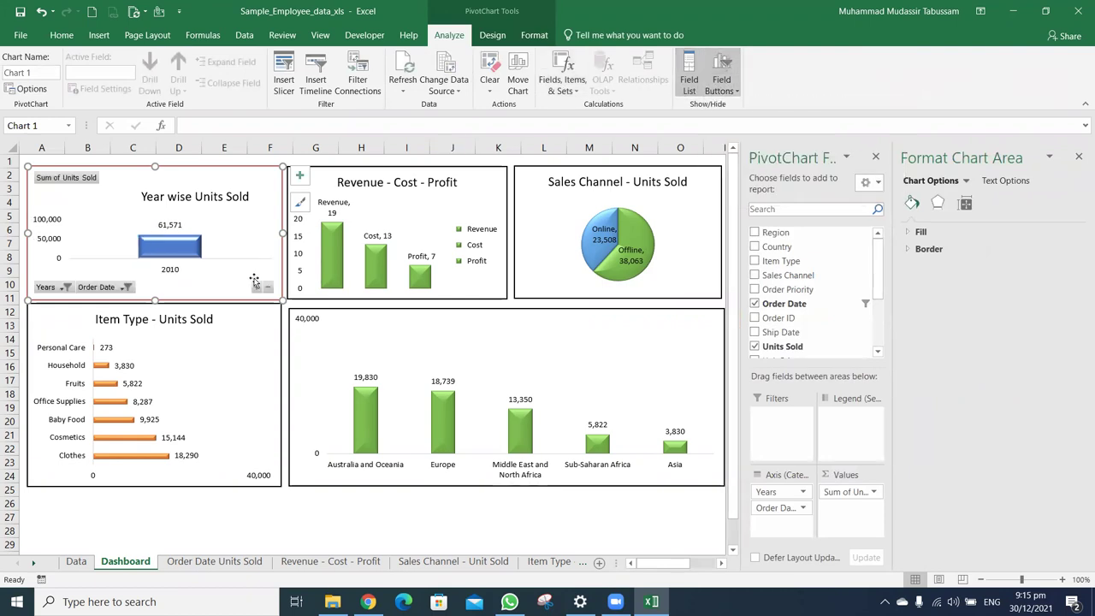
# Expand the 2010 bar into monthly bars, close the formatting pane, and resize the chart
pyautogui.click(266, 289)
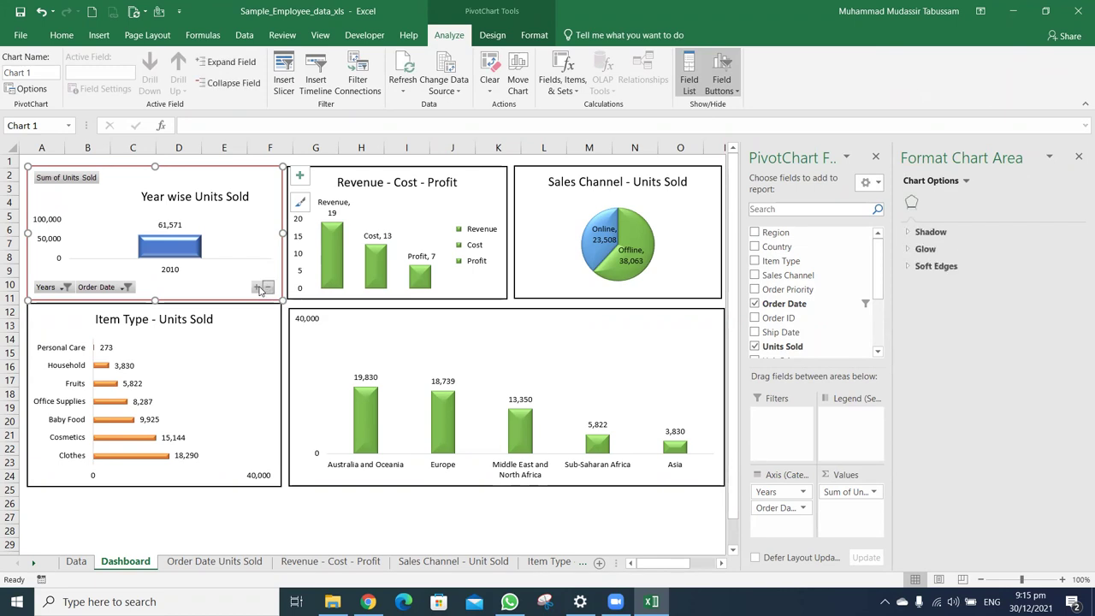
pyautogui.click(257, 289)
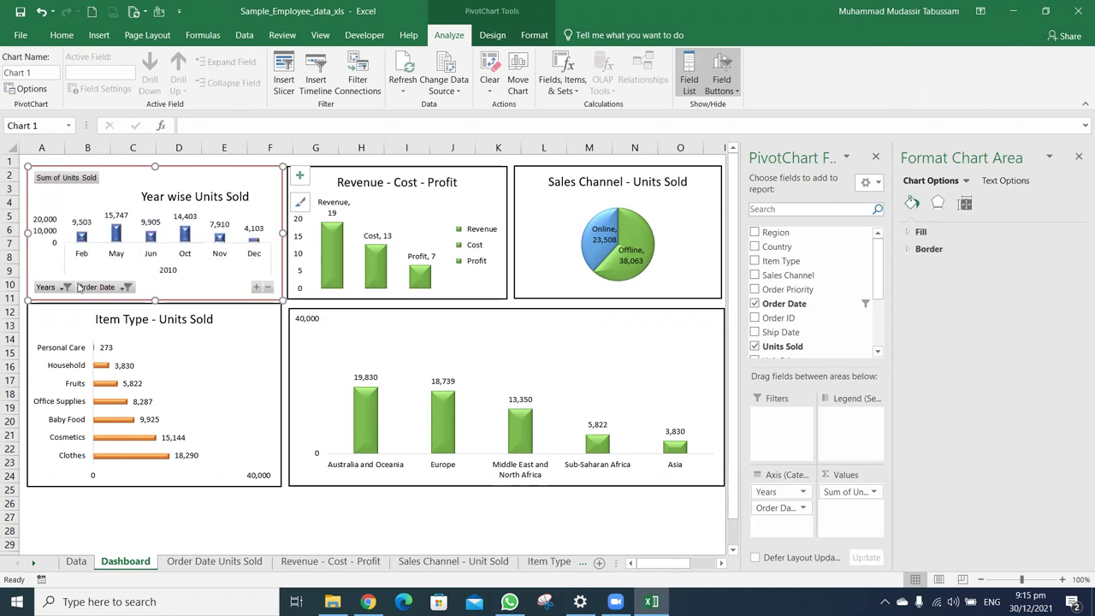
pyautogui.click(64, 287)
pyautogui.click(62, 291)
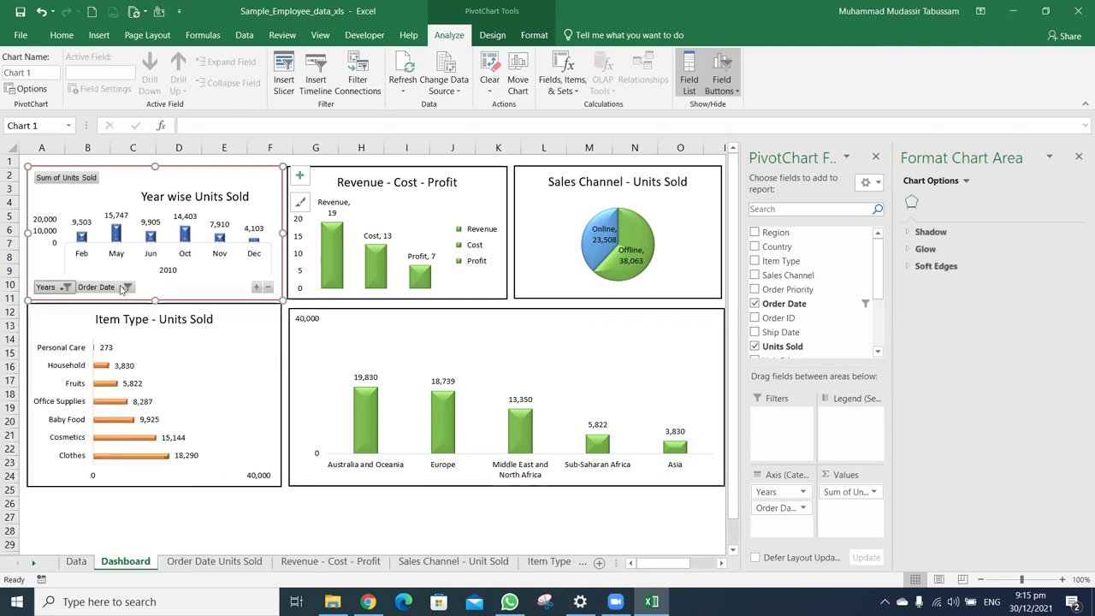
pyautogui.click(403, 513)
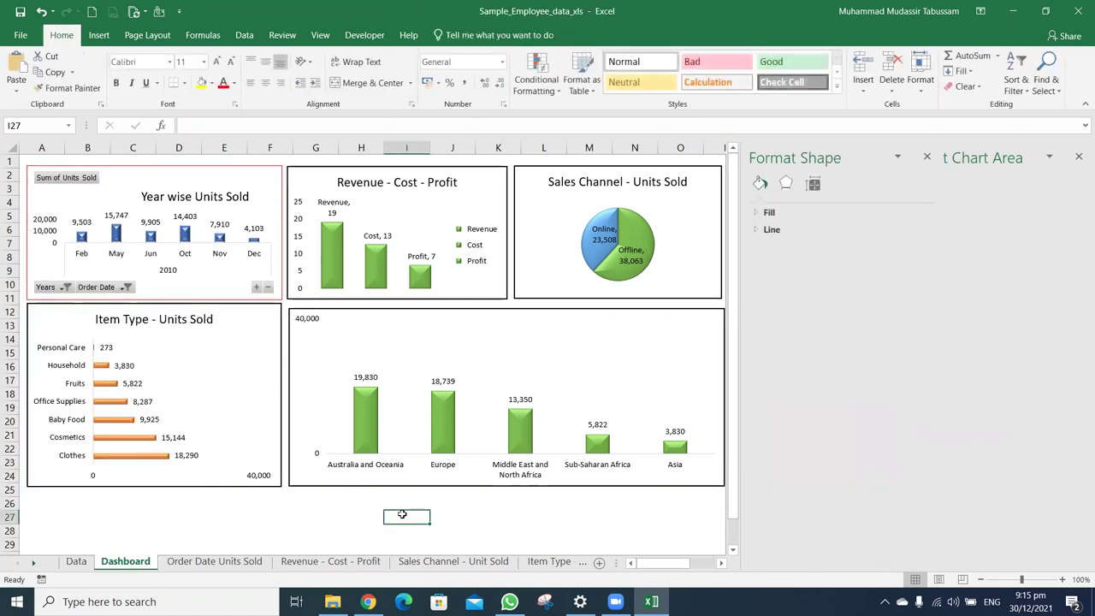
pyautogui.click(1078, 158)
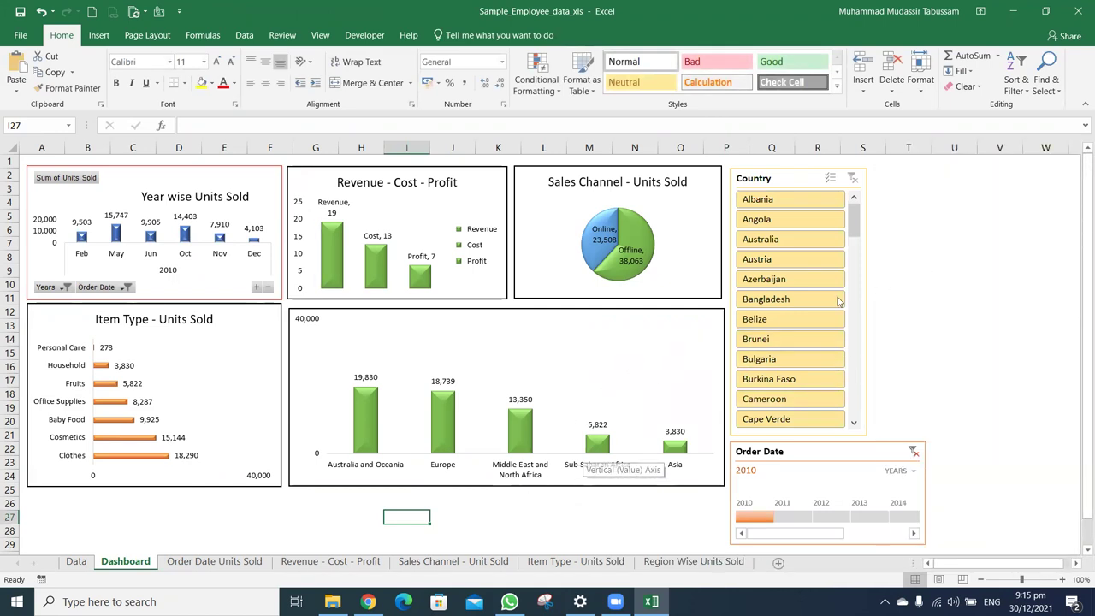
pyautogui.click(256, 168)
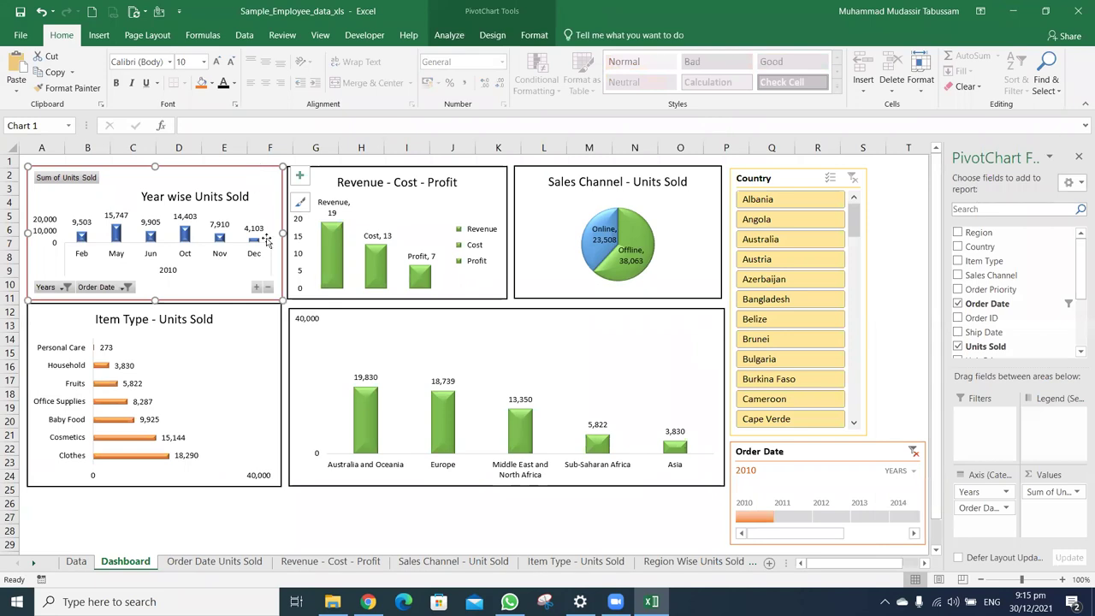
pyautogui.moveTo(282, 232)
pyautogui.mouseDown()
pyautogui.moveTo(383, 232)
pyautogui.moveTo(269, 227)
pyautogui.mouseUp()
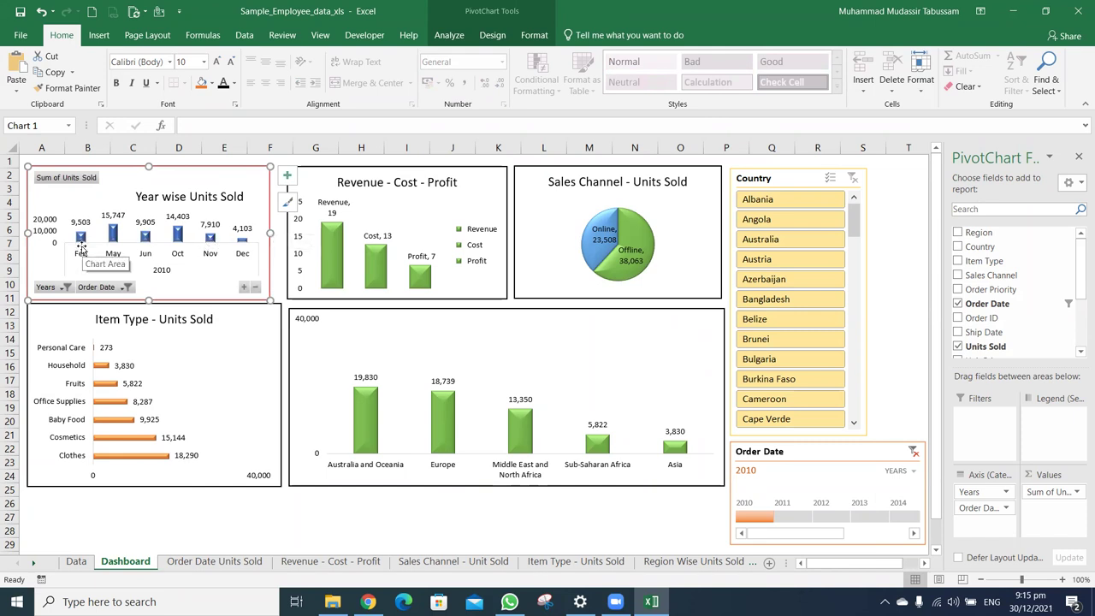
# Filter through 2011, 2012 and 2013, clear the timeline, and collapse the chart to yearly totals
pyautogui.click(789, 517)
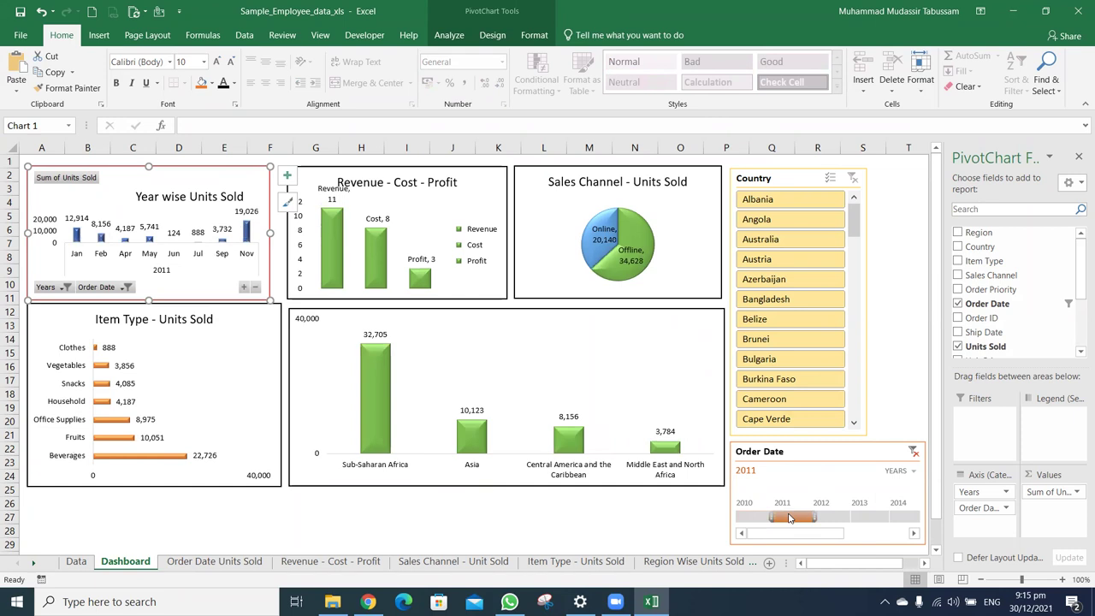
pyautogui.click(836, 519)
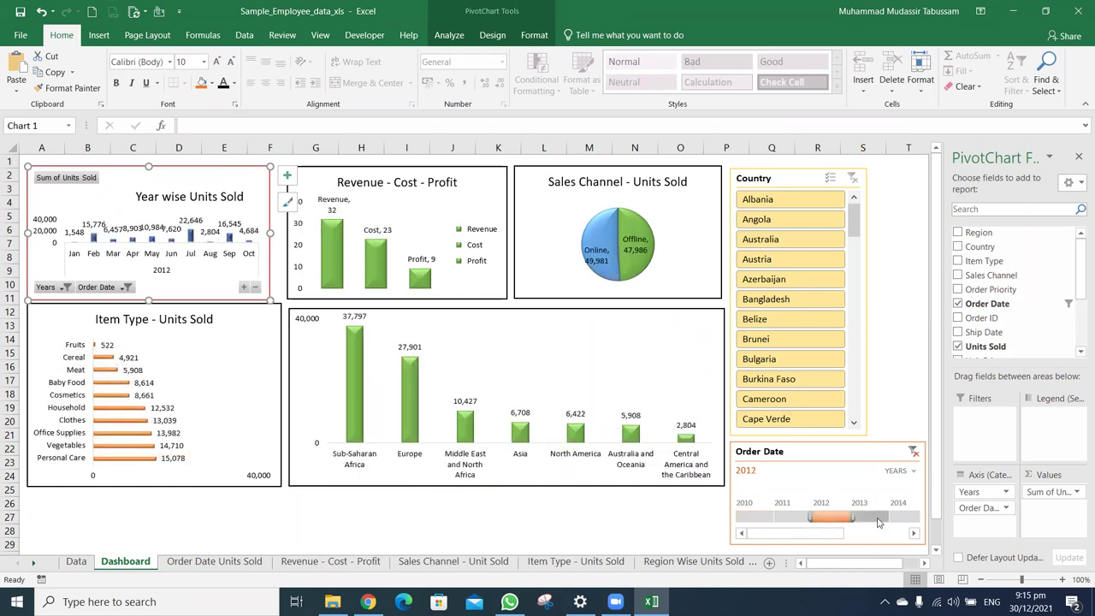
pyautogui.click(874, 519)
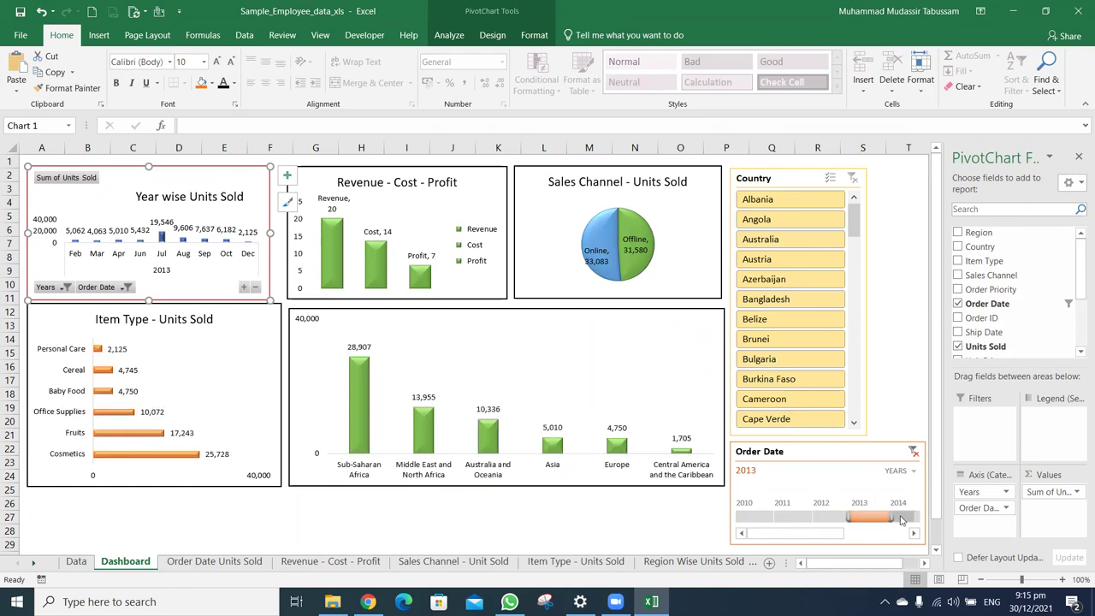
pyautogui.click(913, 452)
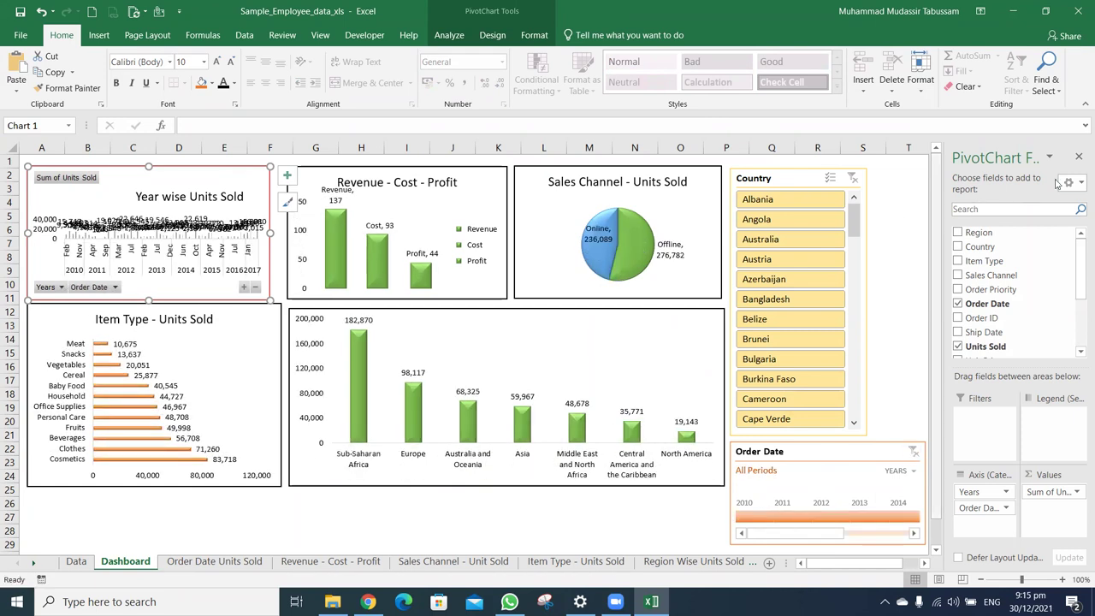
pyautogui.click(1079, 157)
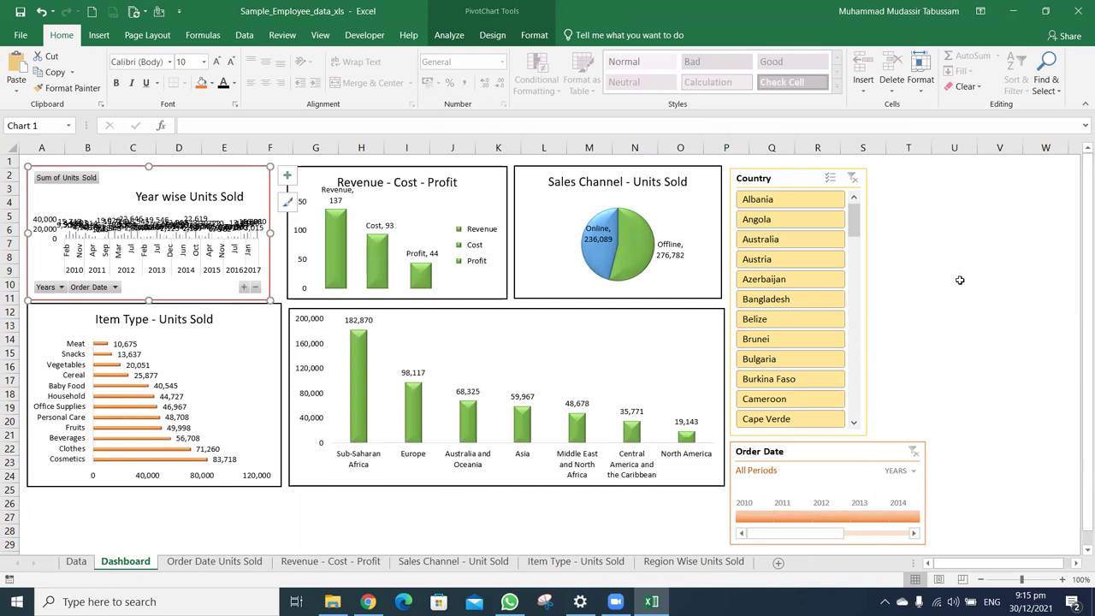
pyautogui.moveTo(852, 217); pyautogui.dragTo(856, 183)
pyautogui.click(249, 287)
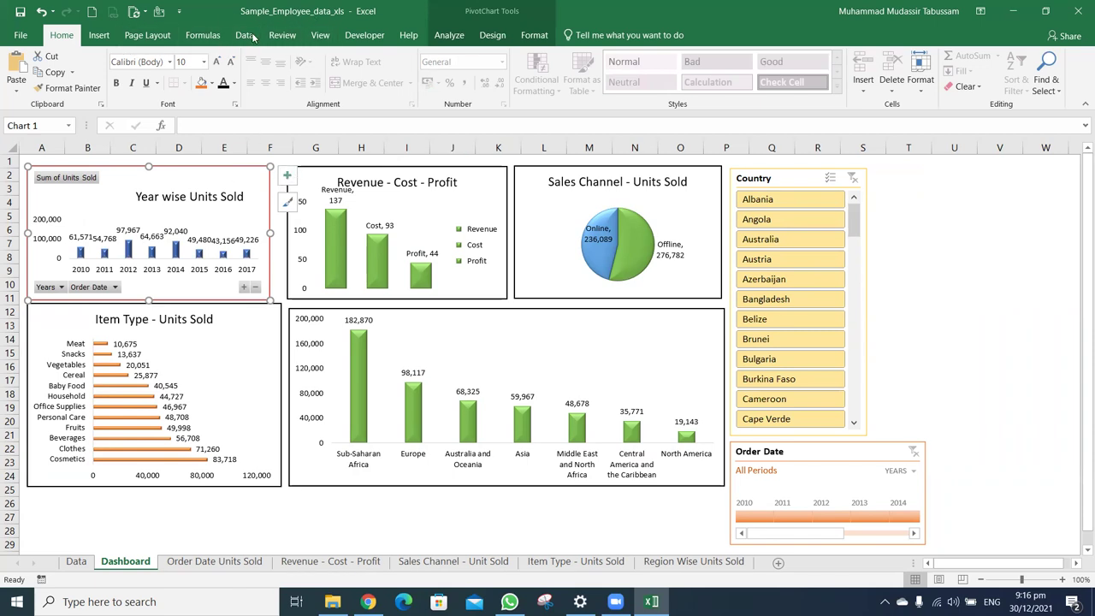
# Insert a Region slicer and move it beside the Country slicer
pyautogui.click(449, 35)
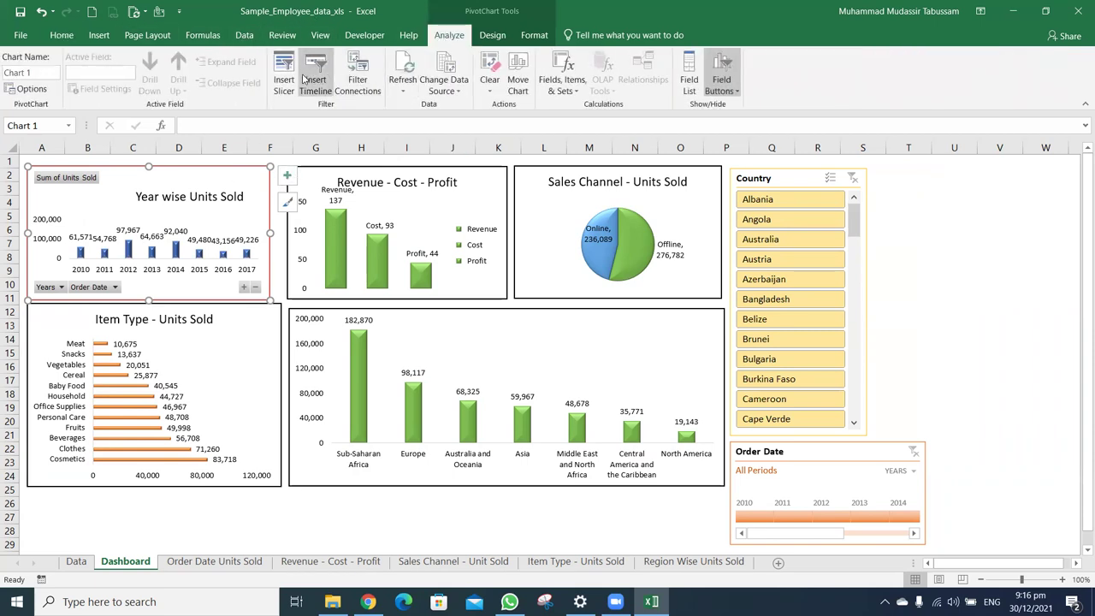
pyautogui.click(284, 72)
pyautogui.click(582, 199)
pyautogui.click(649, 462)
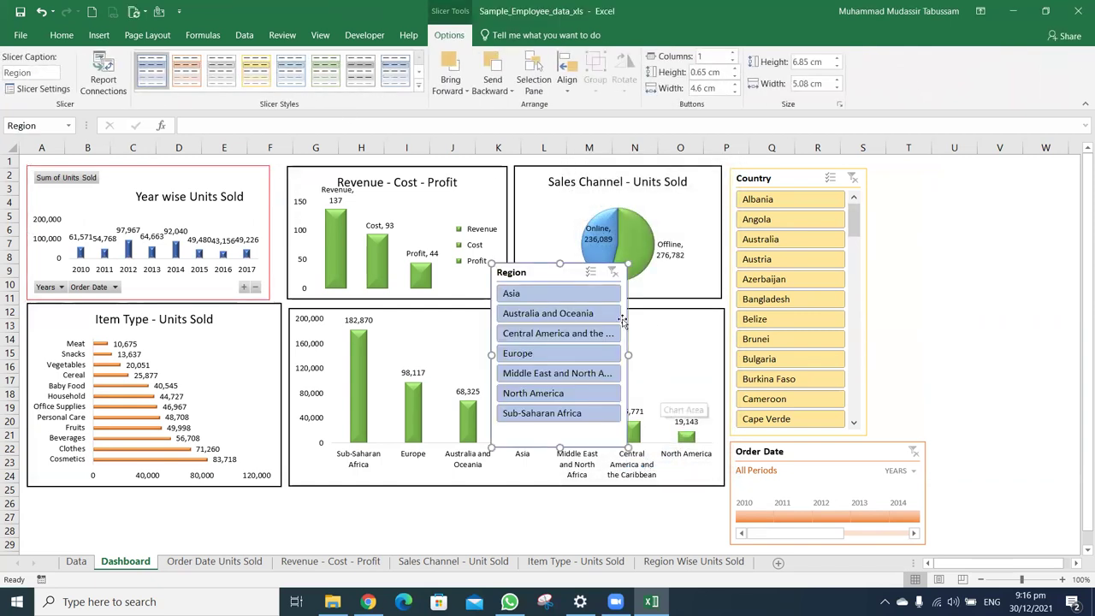
pyautogui.moveTo(580, 266); pyautogui.dragTo(962, 168)
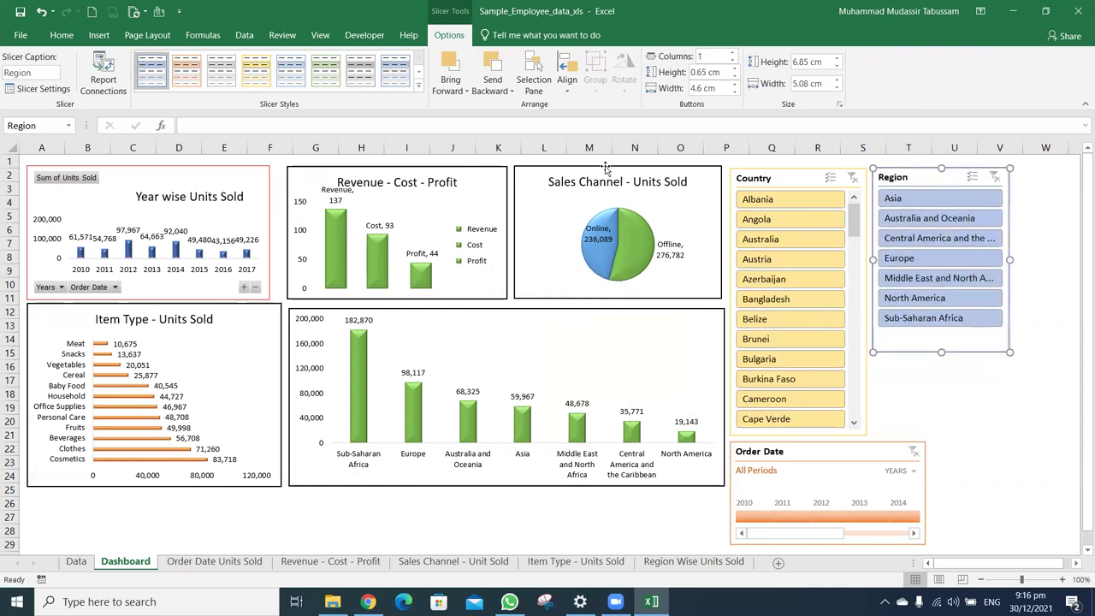
# Give the Region slicer a pale blue style and shorten it to 6.16 cm
pyautogui.click(368, 81)
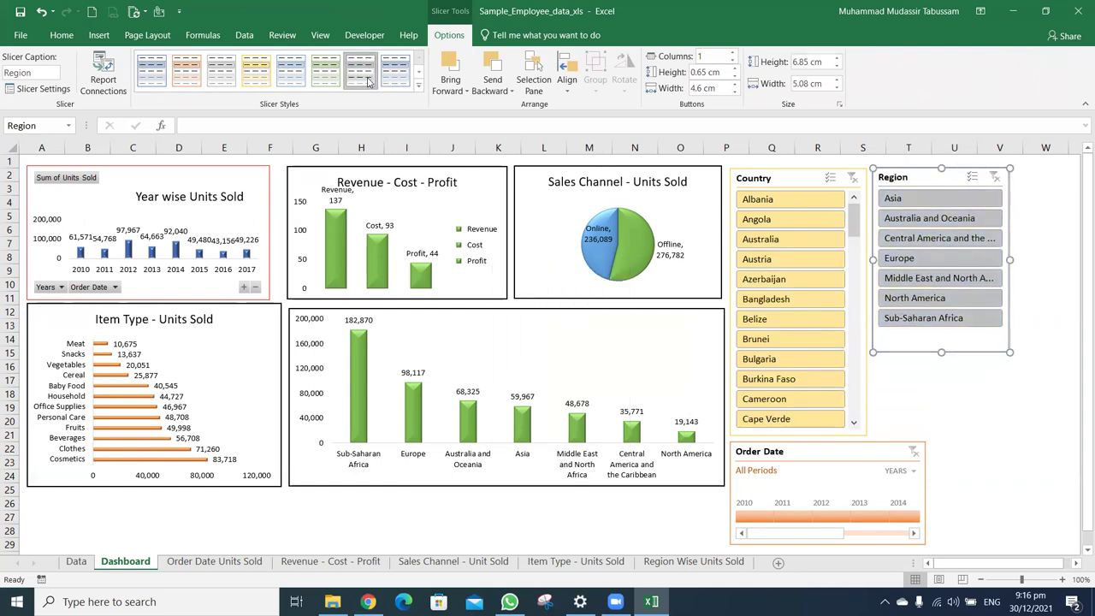
pyautogui.click(418, 86)
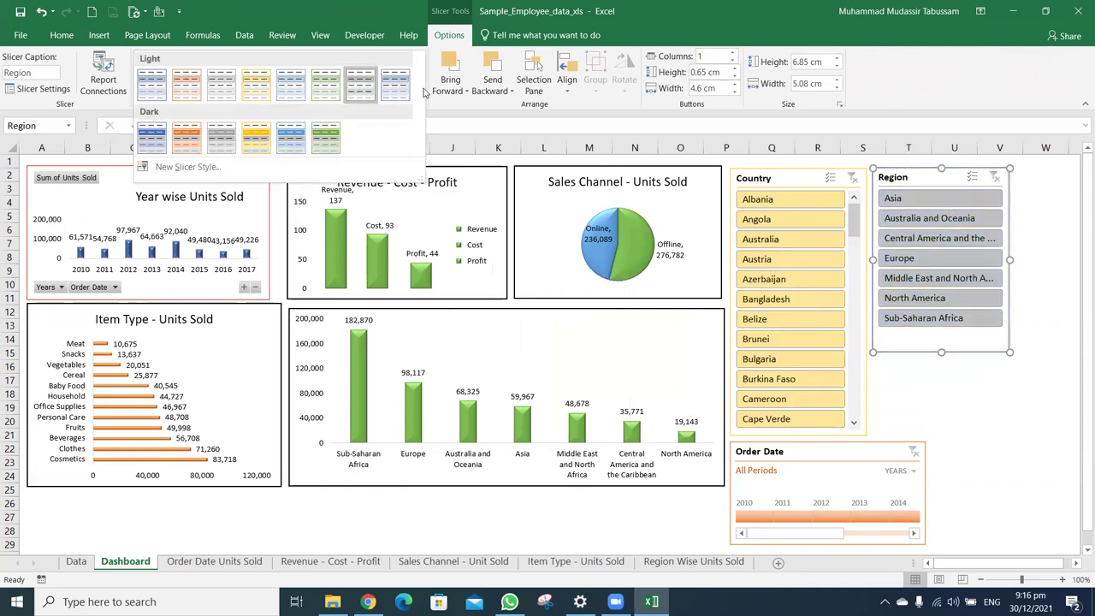
pyautogui.click(193, 128)
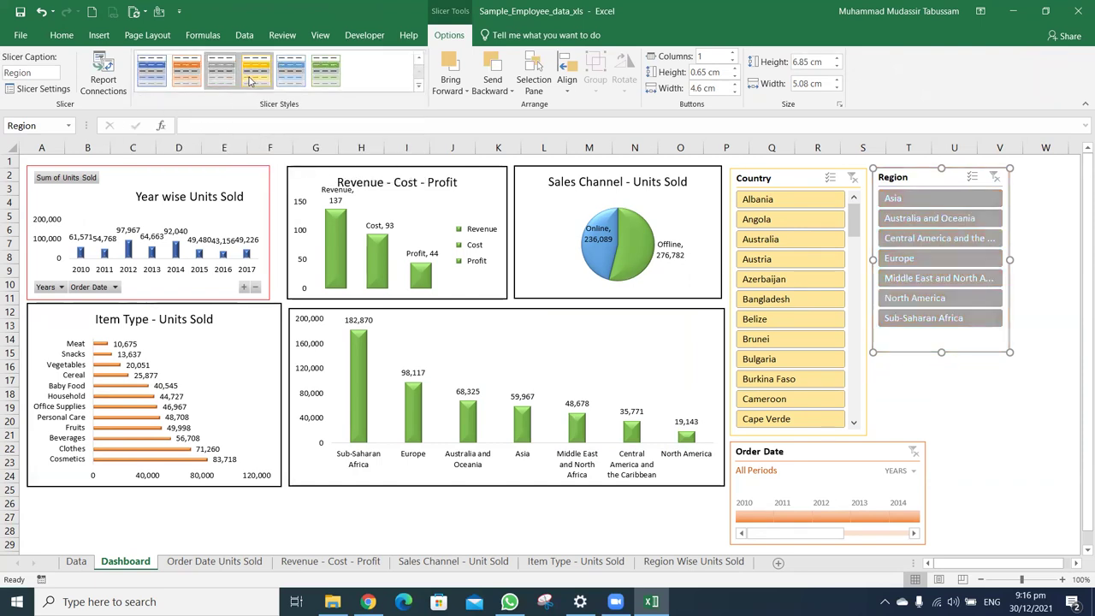
pyautogui.click(294, 76)
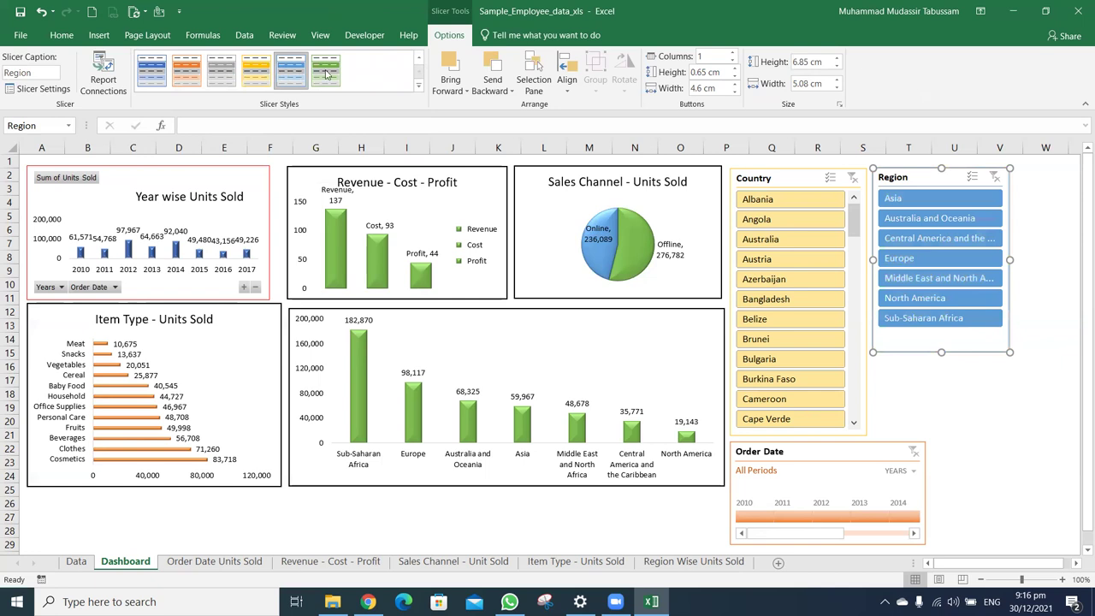
pyautogui.click(418, 85)
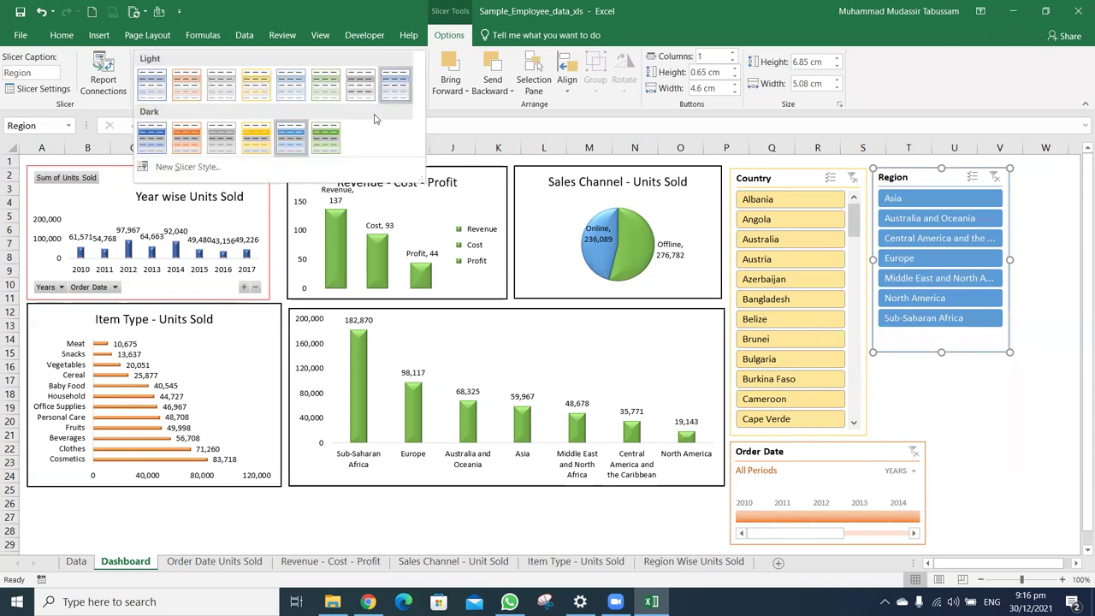
pyautogui.click(234, 94)
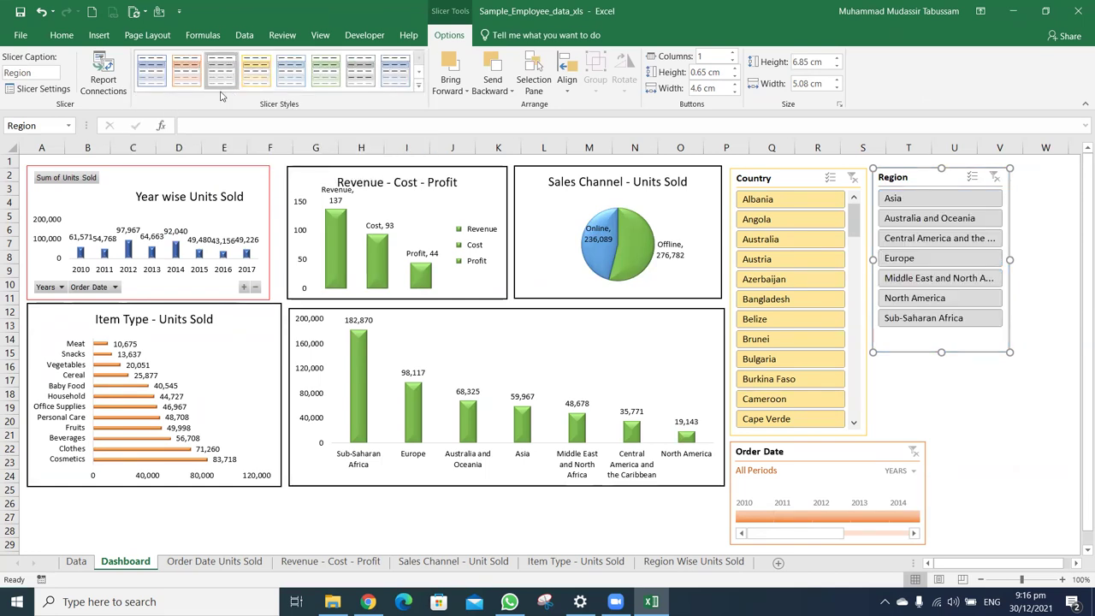
pyautogui.click(157, 78)
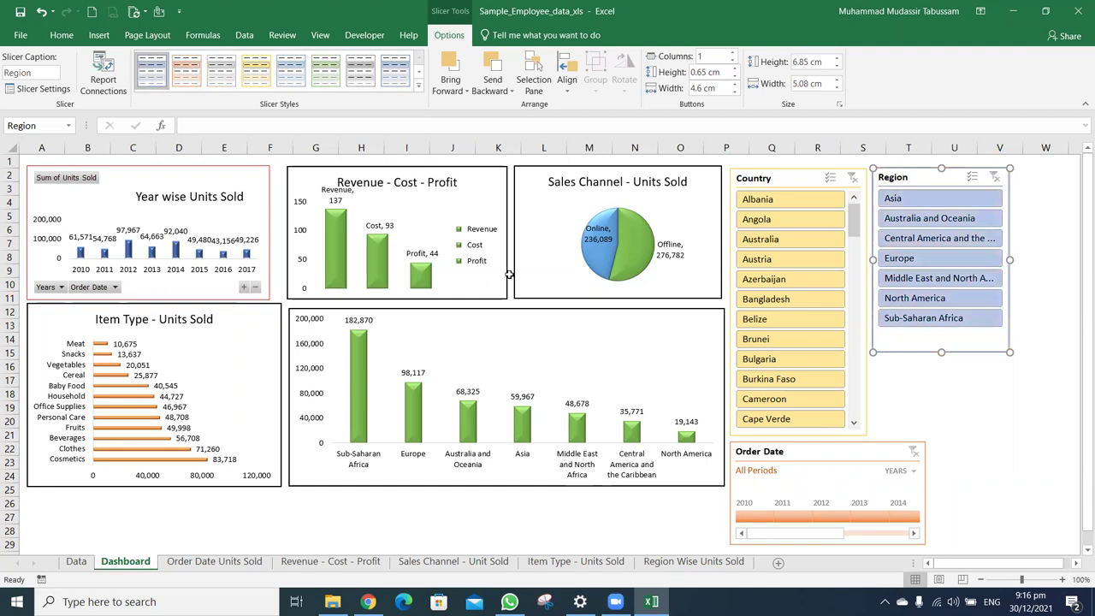
pyautogui.moveTo(940, 334); pyautogui.dragTo(940, 333)
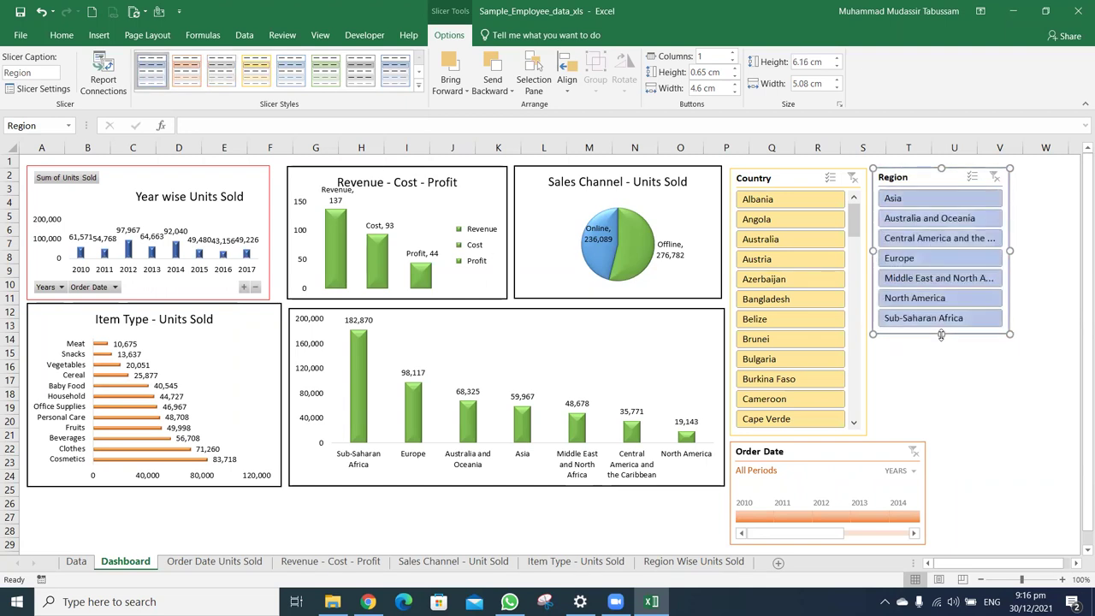
pyautogui.click(949, 382)
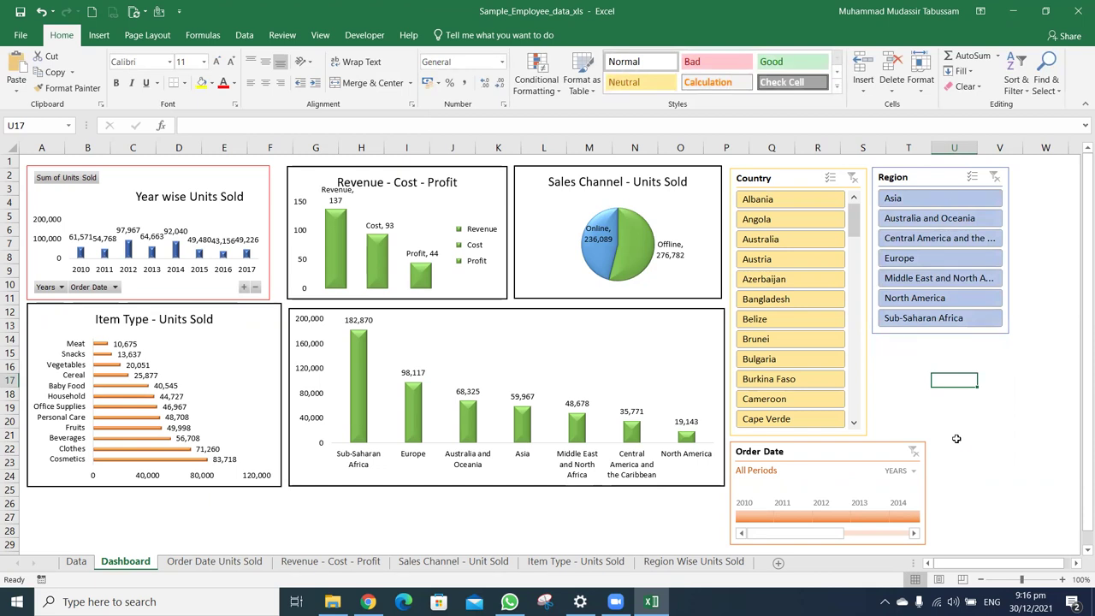
# Move the Region slicer beside the region column chart and narrow the chart
pyautogui.click(935, 174)
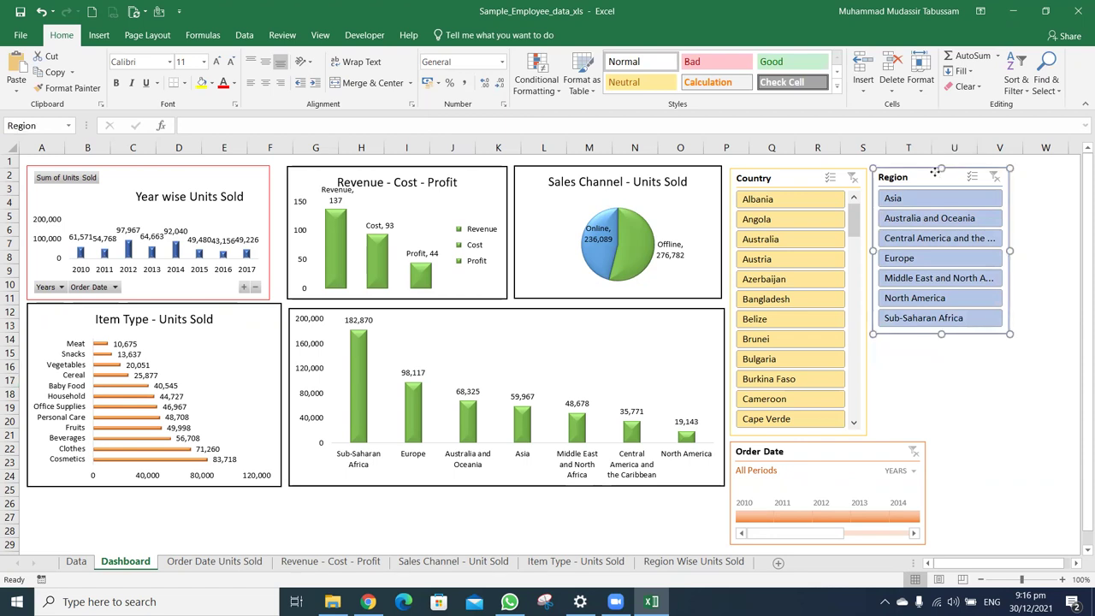
pyautogui.moveTo(935, 174); pyautogui.dragTo(621, 471)
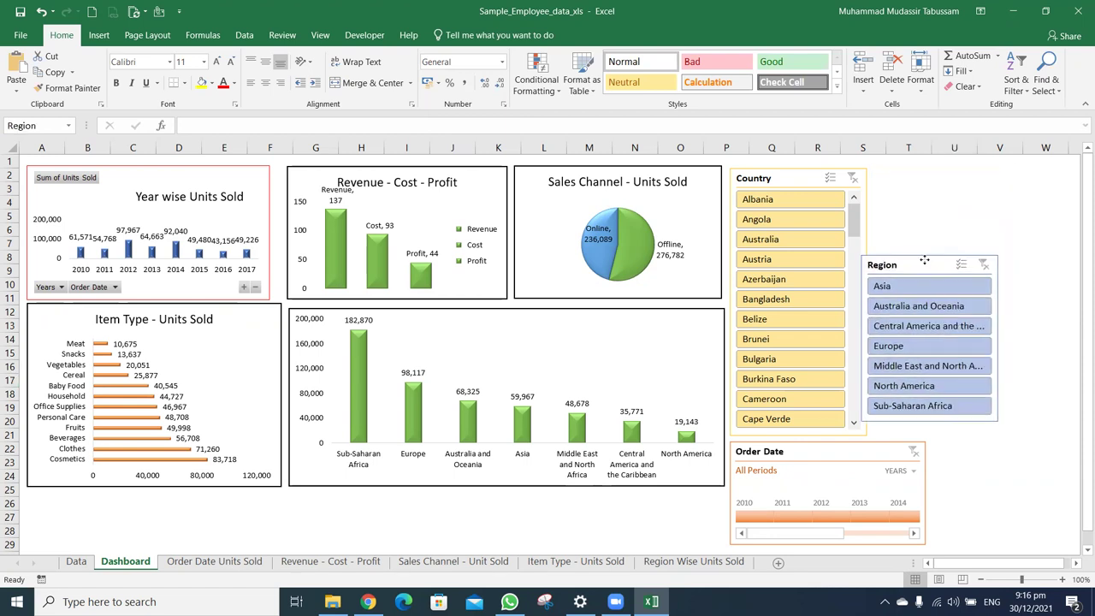
pyautogui.click(690, 333)
pyautogui.moveTo(723, 397)
pyautogui.mouseDown()
pyautogui.moveTo(510, 393)
pyautogui.moveTo(523, 394)
pyautogui.mouseUp()
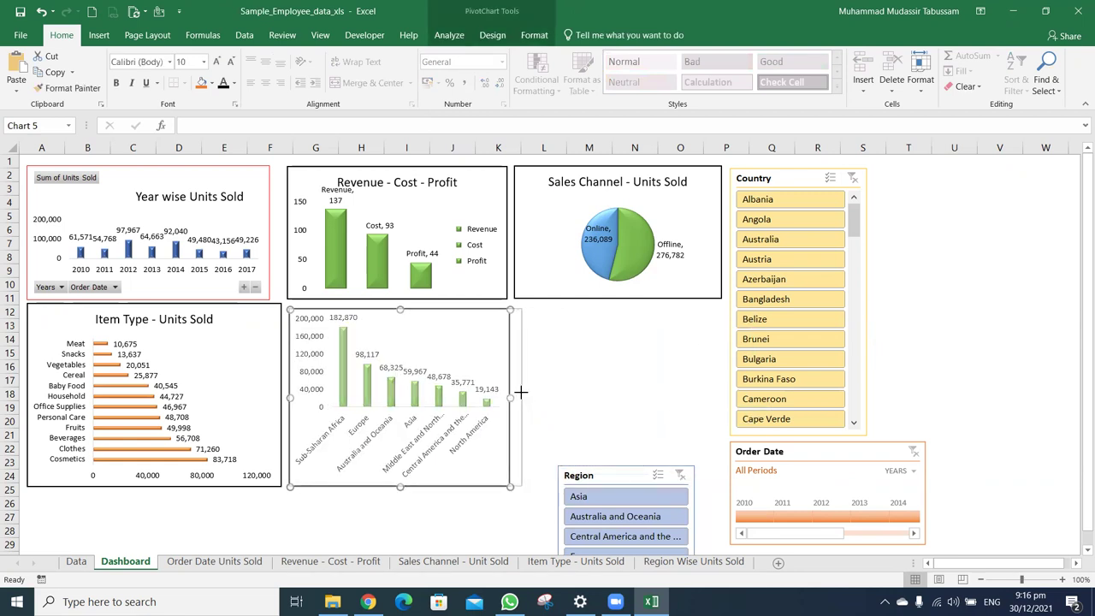
pyautogui.click(621, 464)
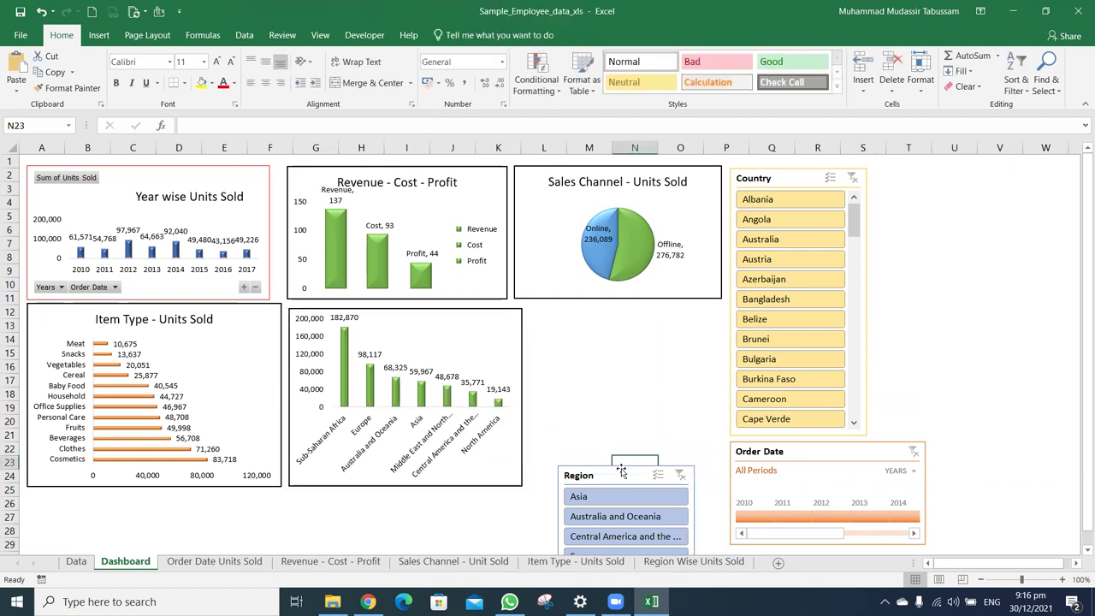
pyautogui.moveTo(621, 464); pyautogui.dragTo(601, 313)
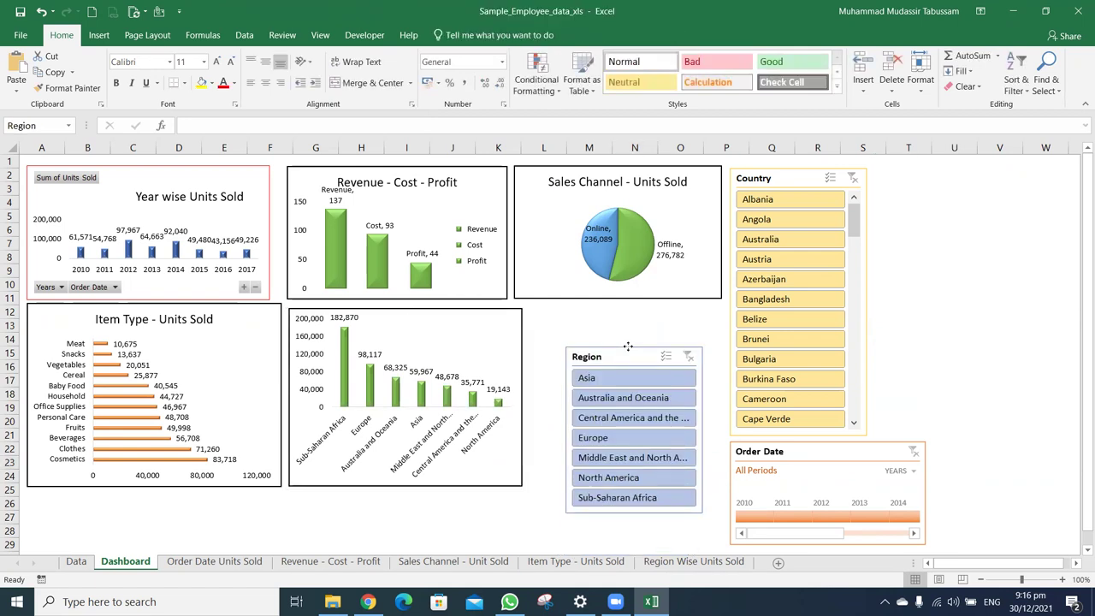
pyautogui.click(519, 362)
pyautogui.moveTo(521, 393); pyautogui.dragTo(509, 396)
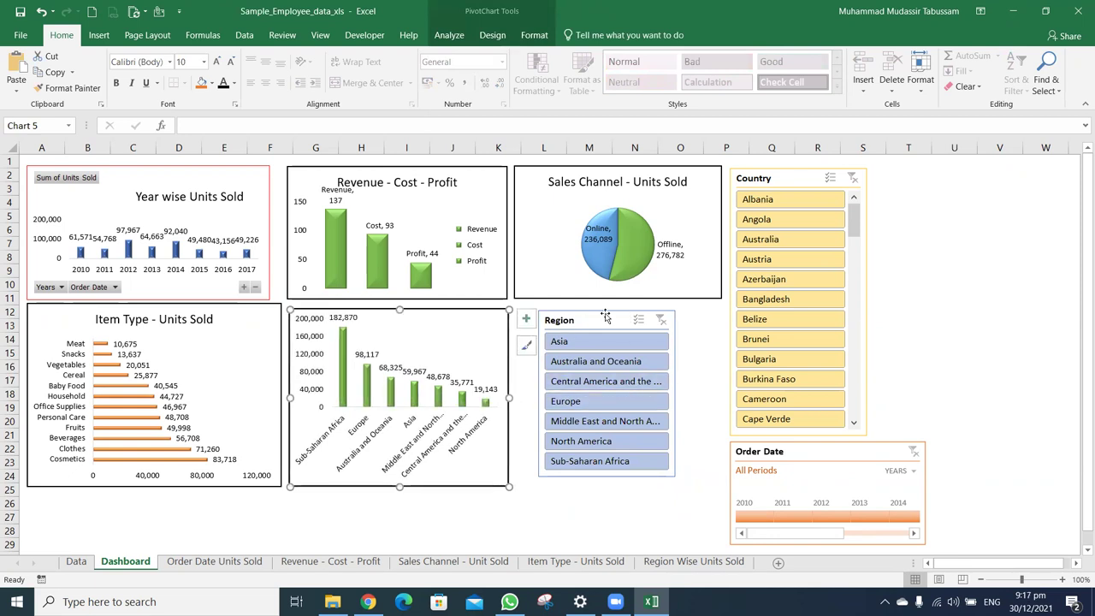
# Widen the region chart up to the slicer and stretch the slicer to the chart's height
pyautogui.moveTo(606, 316); pyautogui.dragTo(653, 304)
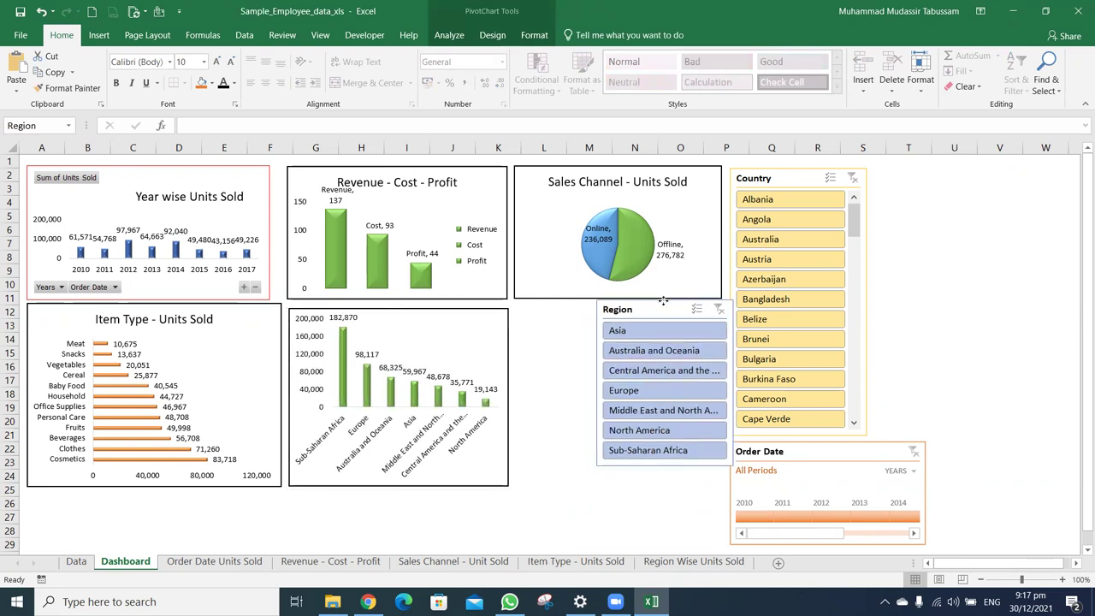
pyautogui.click(510, 361)
pyautogui.moveTo(509, 396); pyautogui.dragTo(585, 398)
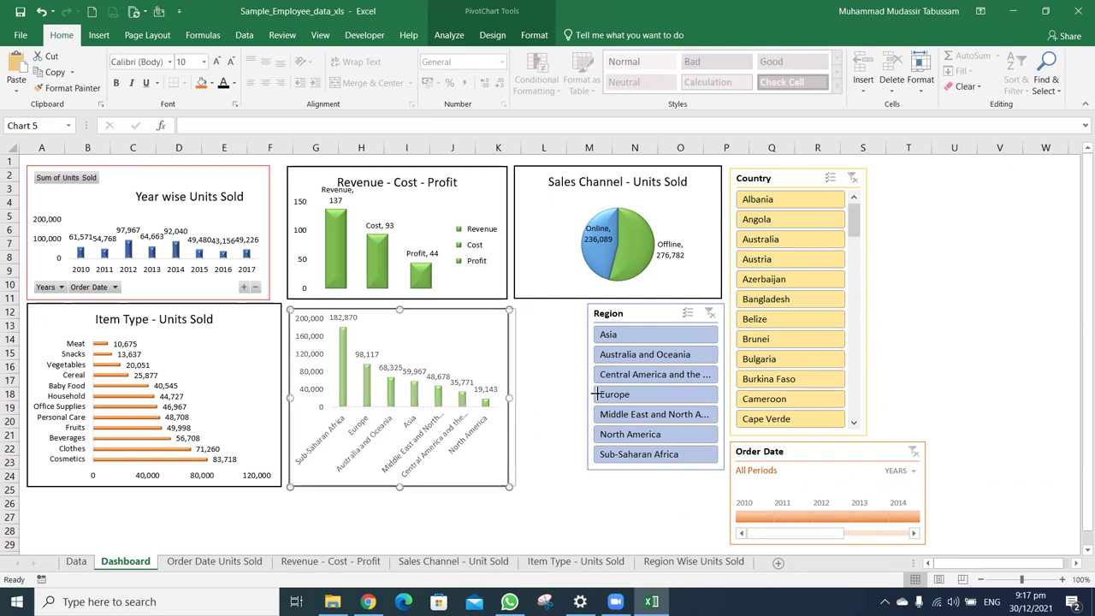
pyautogui.click(621, 316)
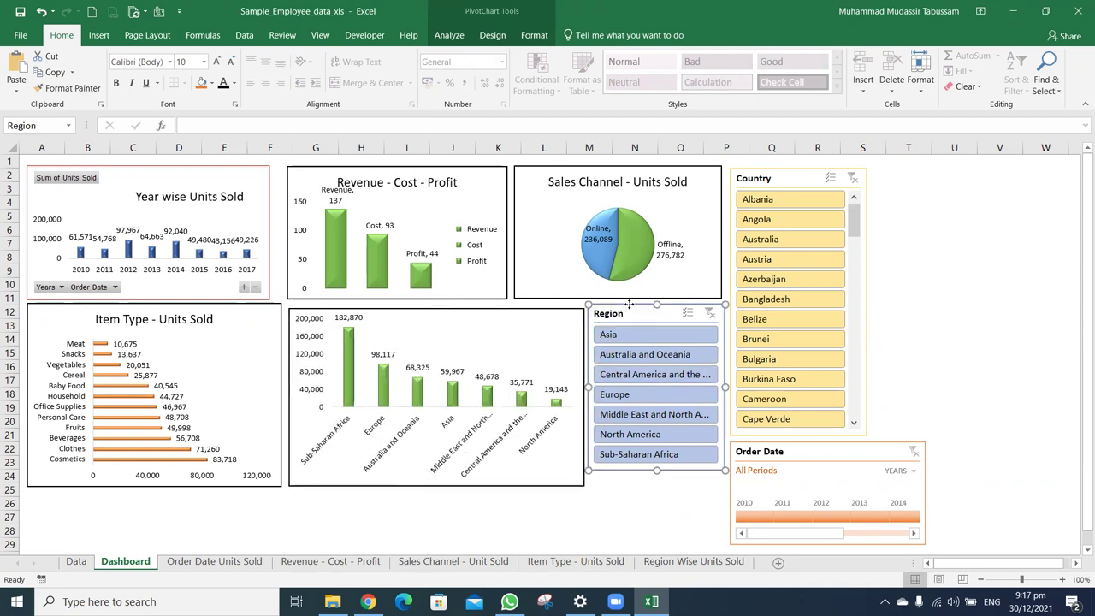
pyautogui.moveTo(629, 305); pyautogui.dragTo(630, 310)
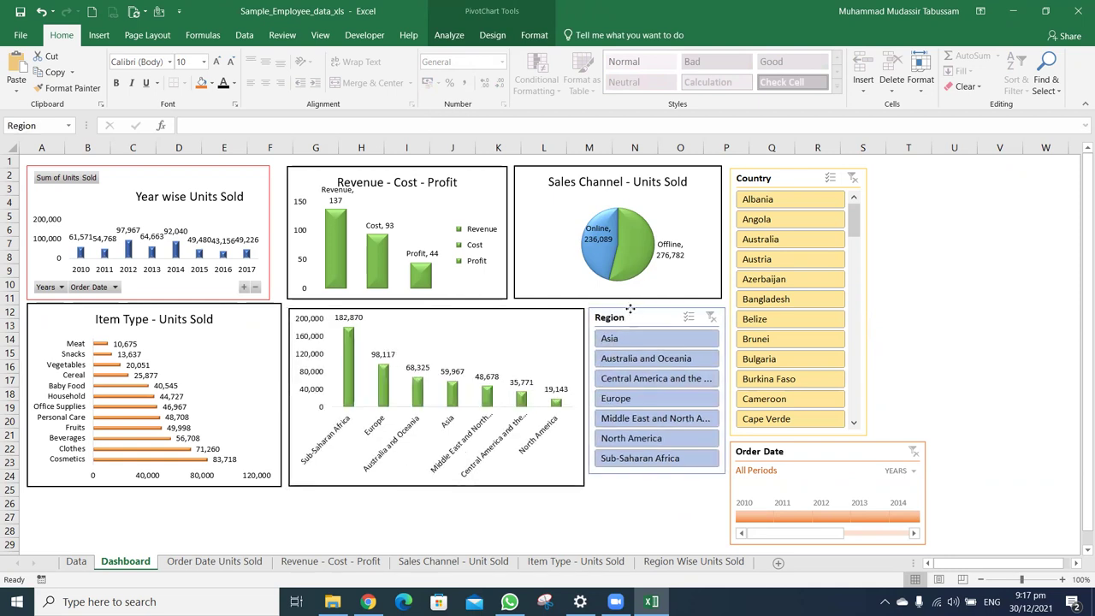
pyautogui.moveTo(658, 474); pyautogui.dragTo(661, 485)
pyautogui.click(656, 506)
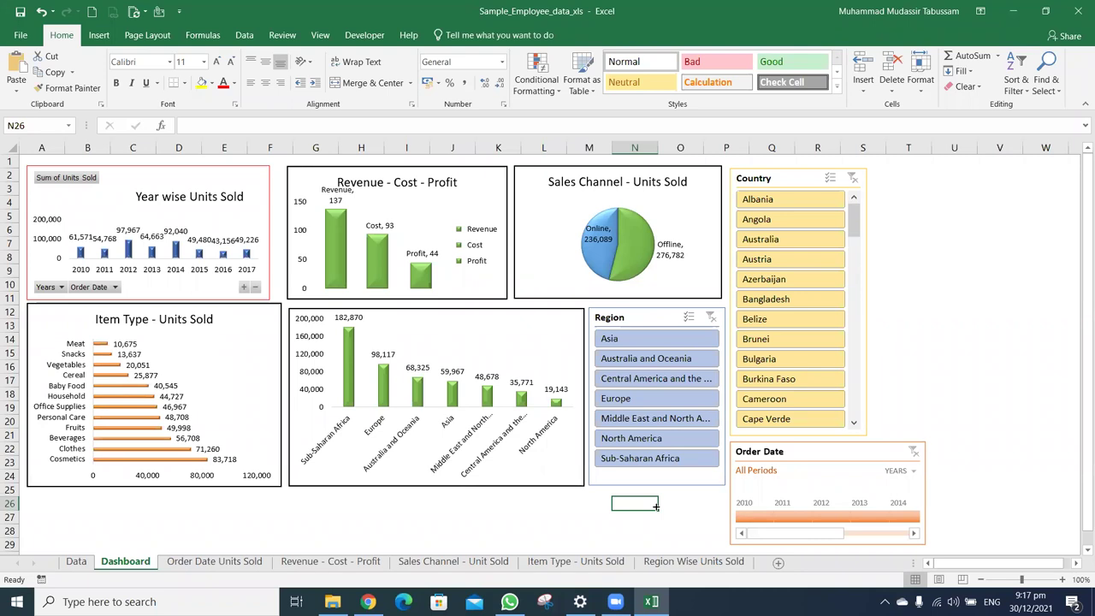
# Connect the Region slicer to PivotTable6, 4, 8 and 7 via Report Connections
pyautogui.rightClick(655, 317)
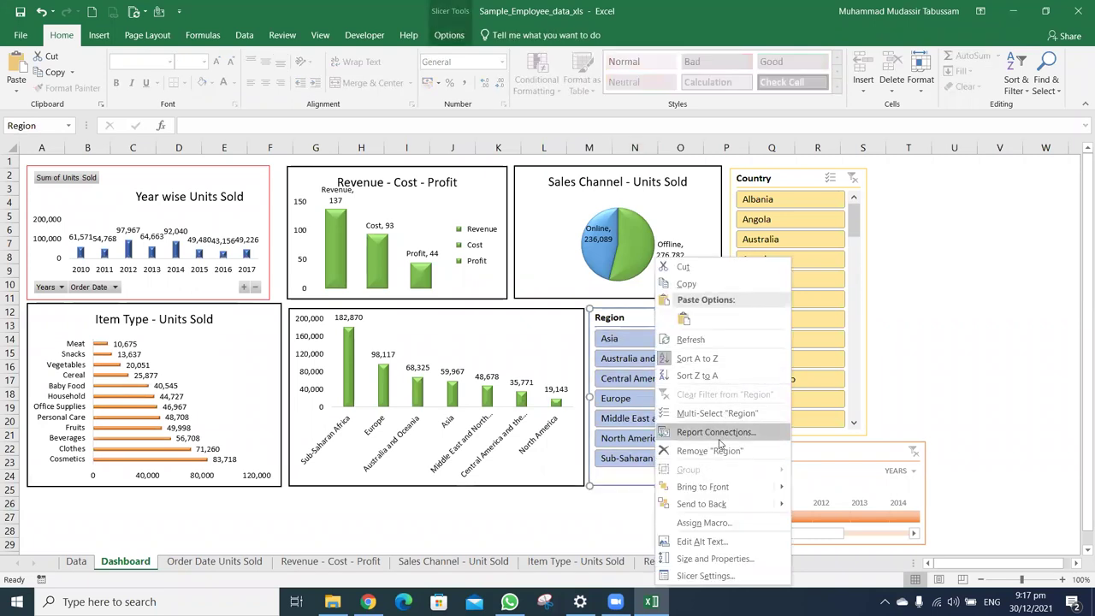
pyautogui.click(718, 436)
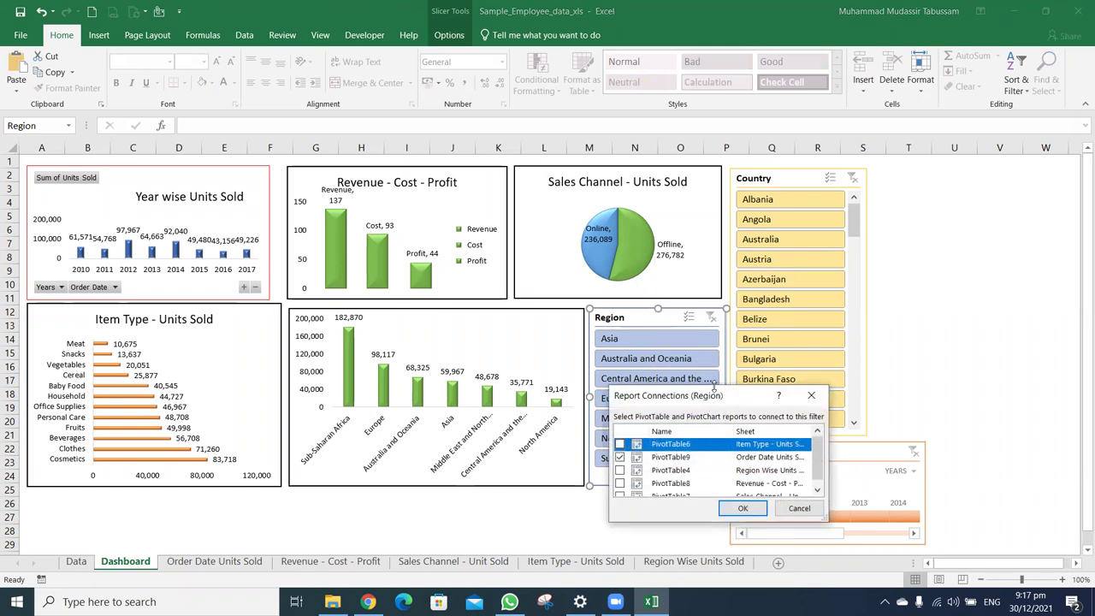
pyautogui.moveTo(713, 387); pyautogui.dragTo(710, 236)
pyautogui.click(620, 292)
pyautogui.click(620, 318)
pyautogui.click(620, 331)
pyautogui.click(620, 344)
pyautogui.click(742, 508)
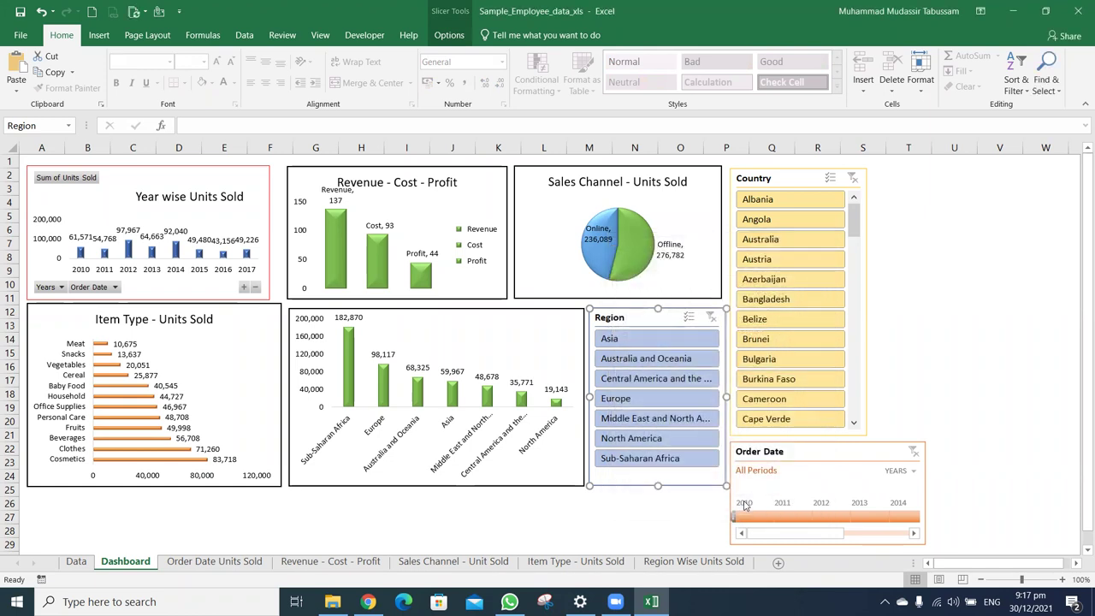
pyautogui.click(692, 510)
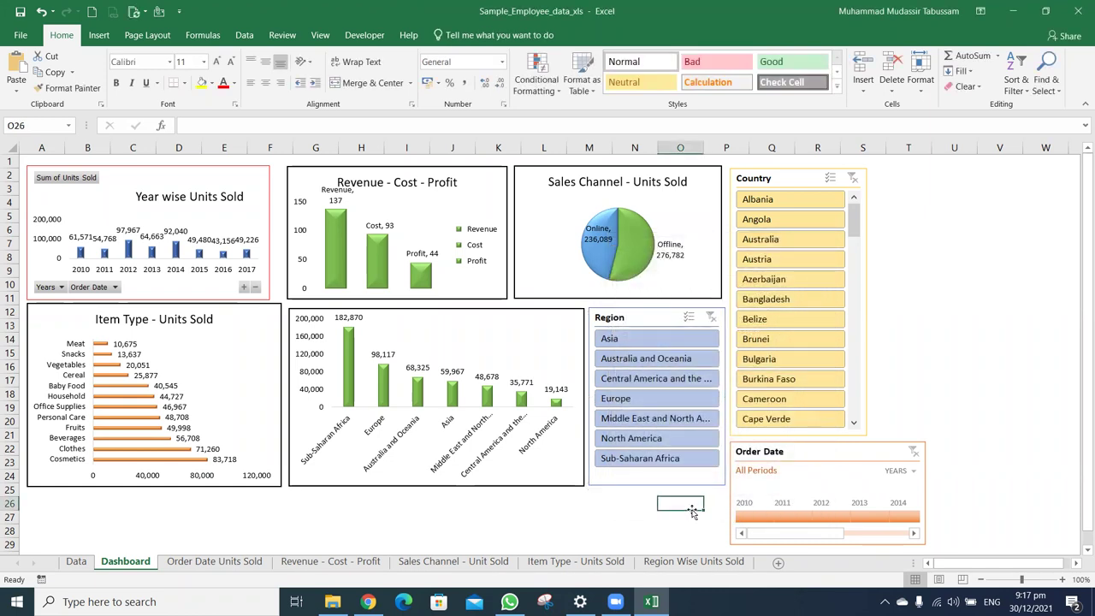
# Select Asia in the blue Region slicer, narrowing the region chart to 59,967 units and the Country slicer to Asian countries
pyautogui.click(652, 337)
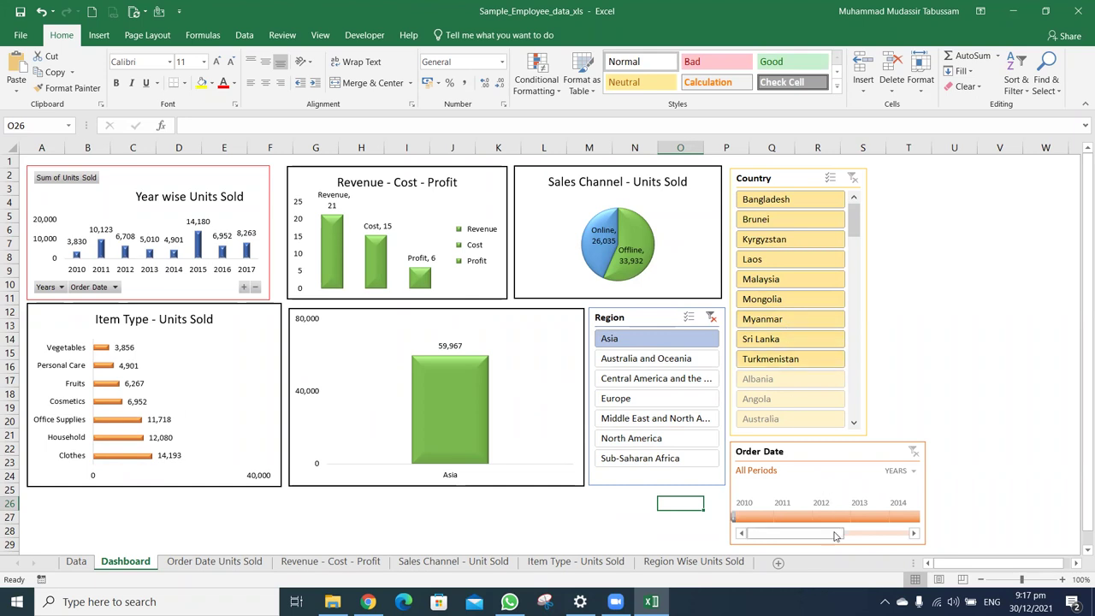
pyautogui.moveTo(838, 535); pyautogui.dragTo(888, 533)
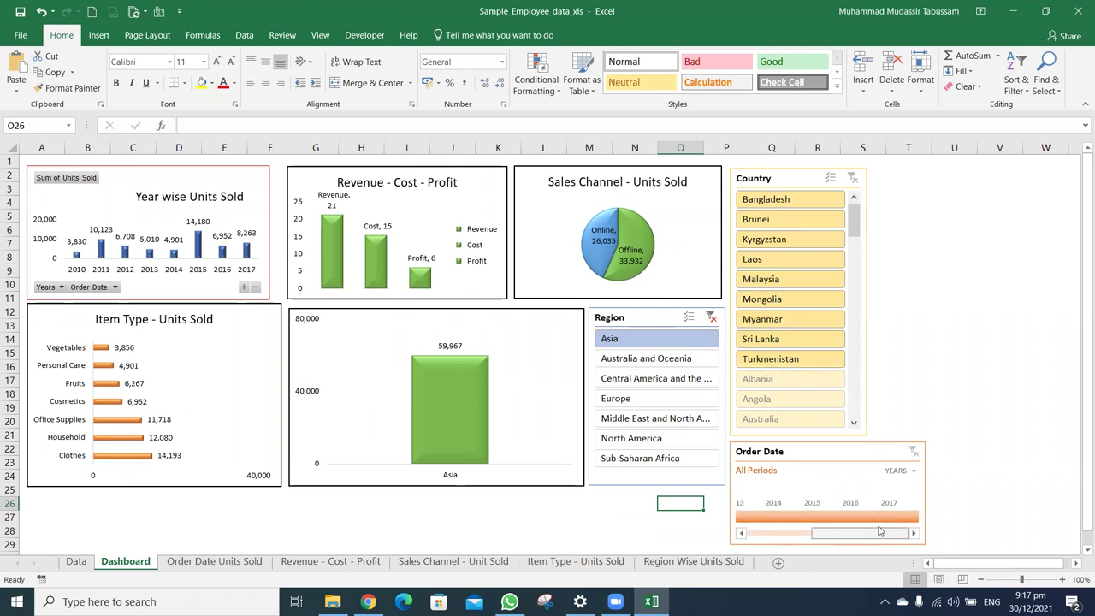
pyautogui.moveTo(894, 534); pyautogui.dragTo(827, 534)
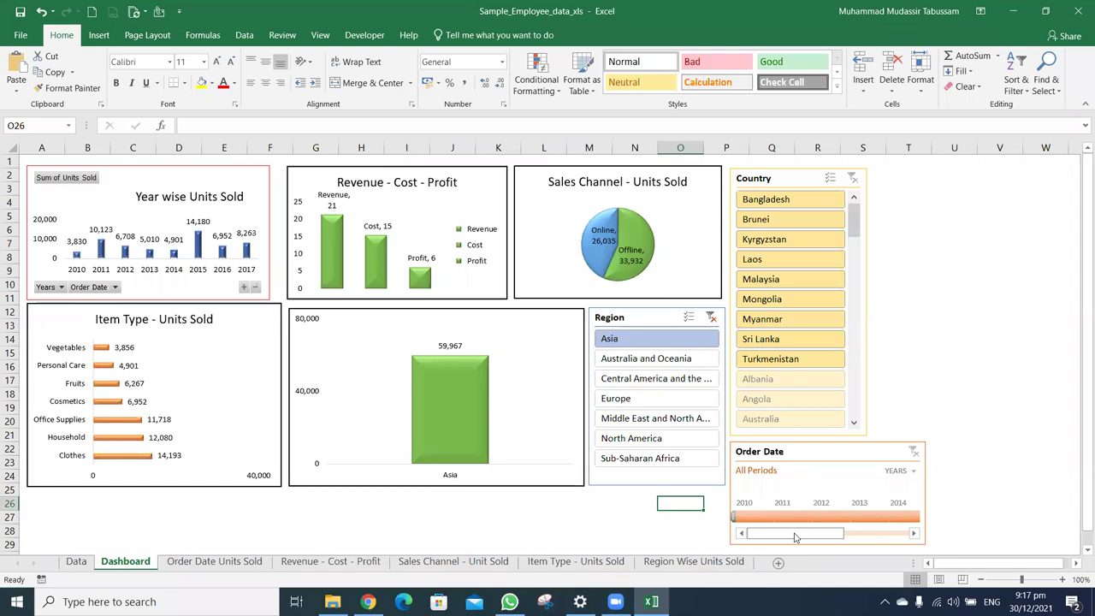
pyautogui.press('F11')
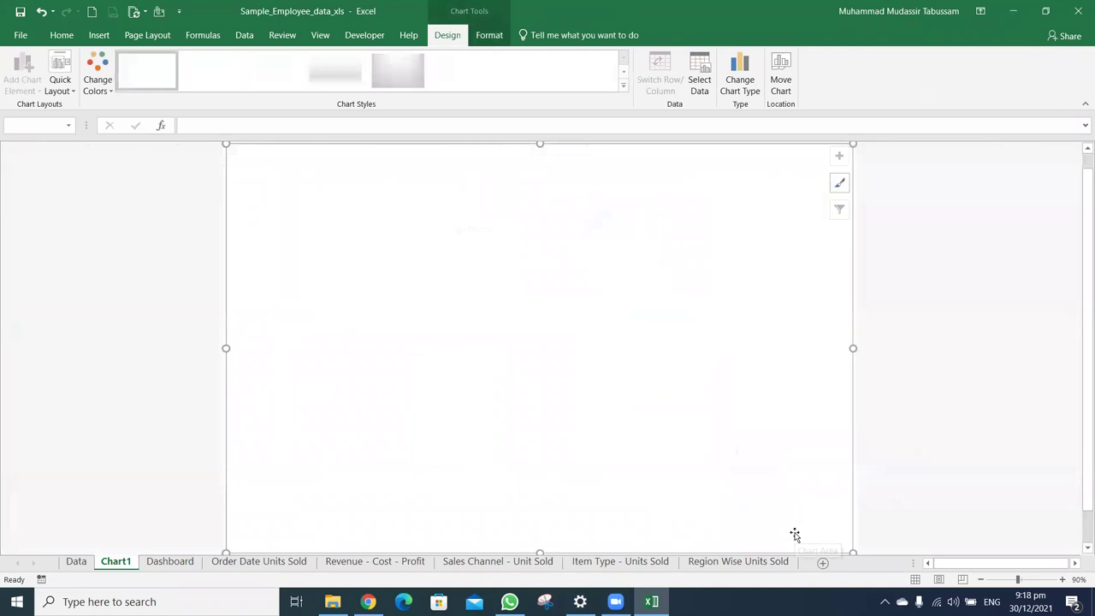
pyautogui.rightClick(122, 567)
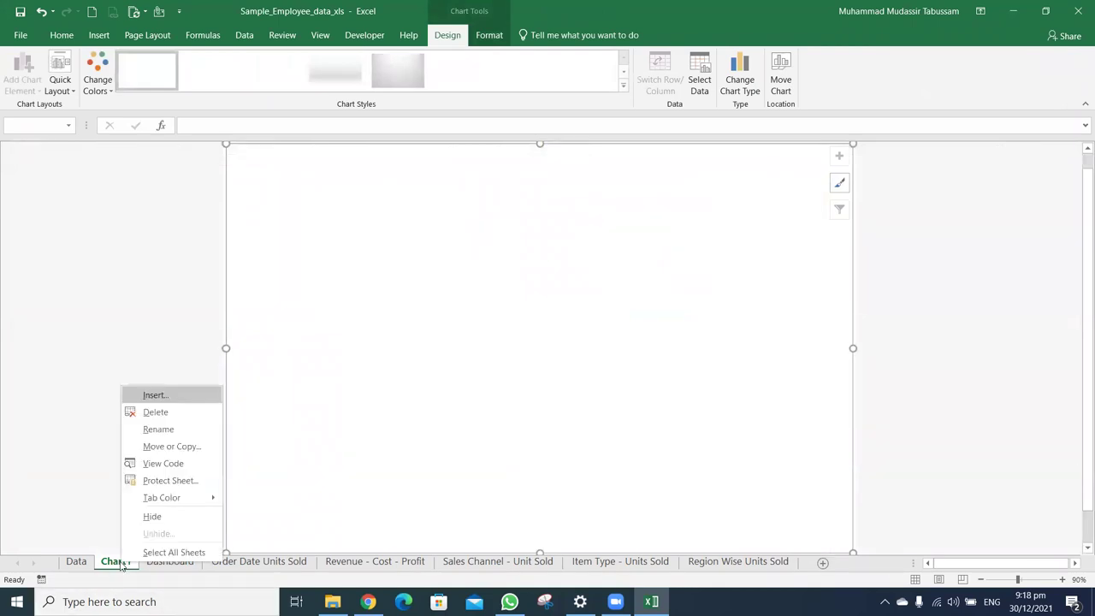
pyautogui.click(178, 416)
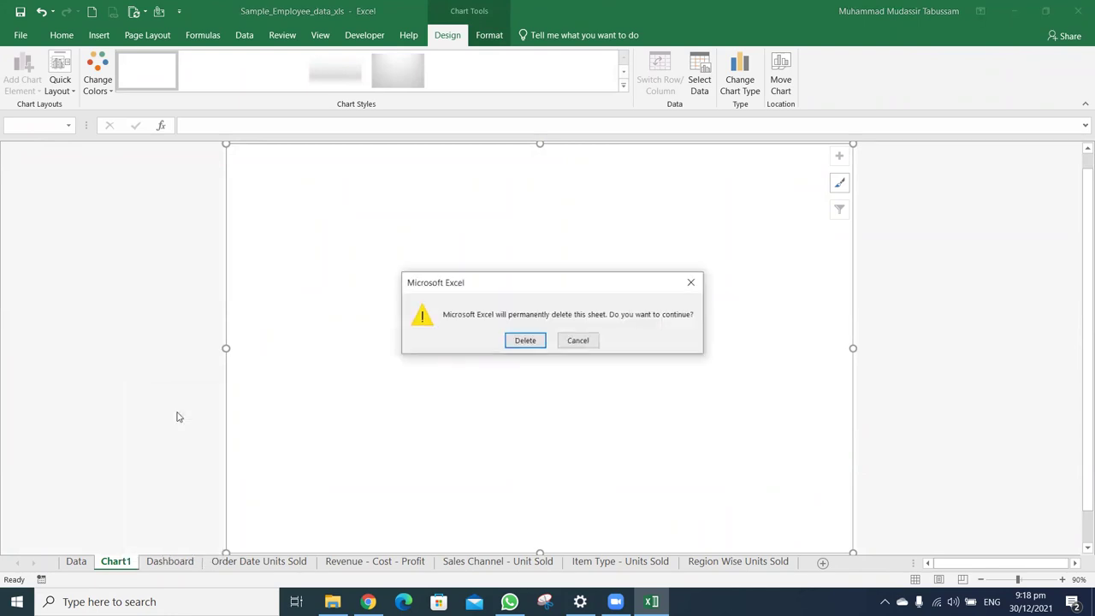
pyautogui.click(523, 340)
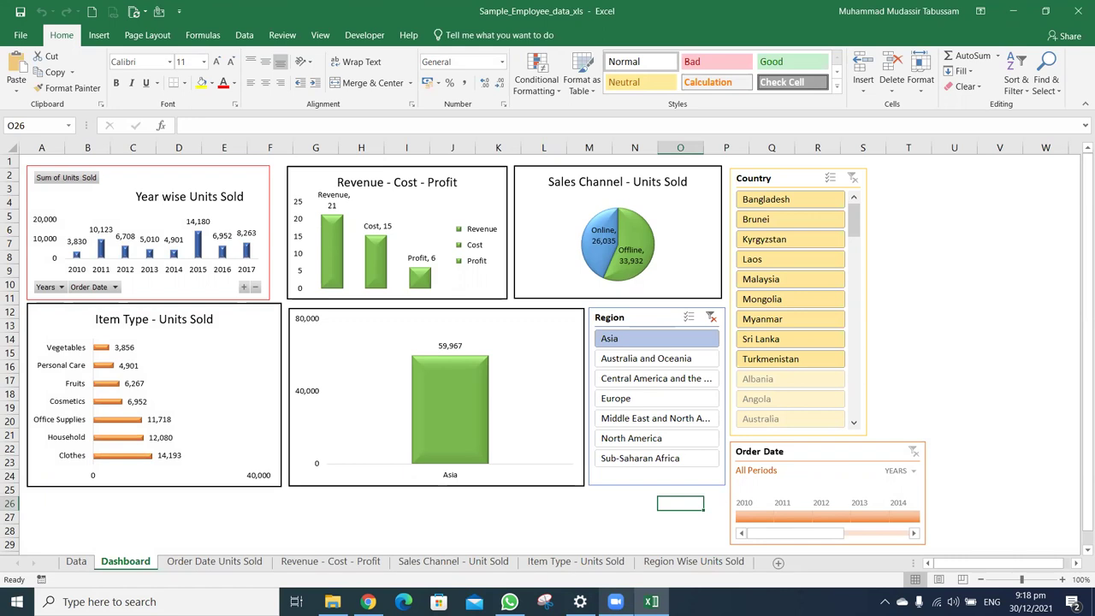
pyautogui.click(952, 391)
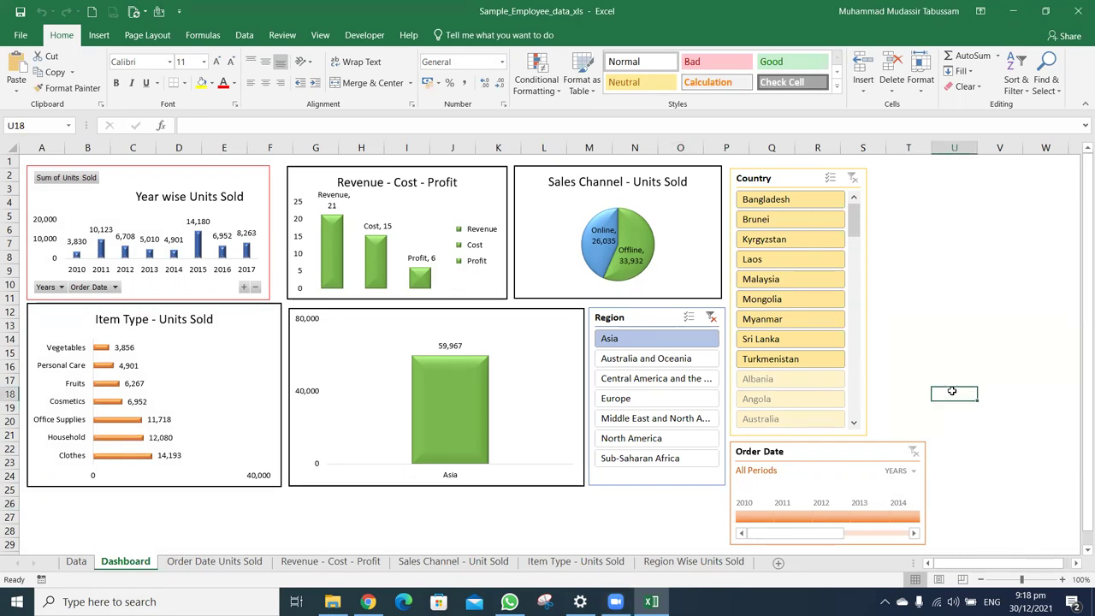
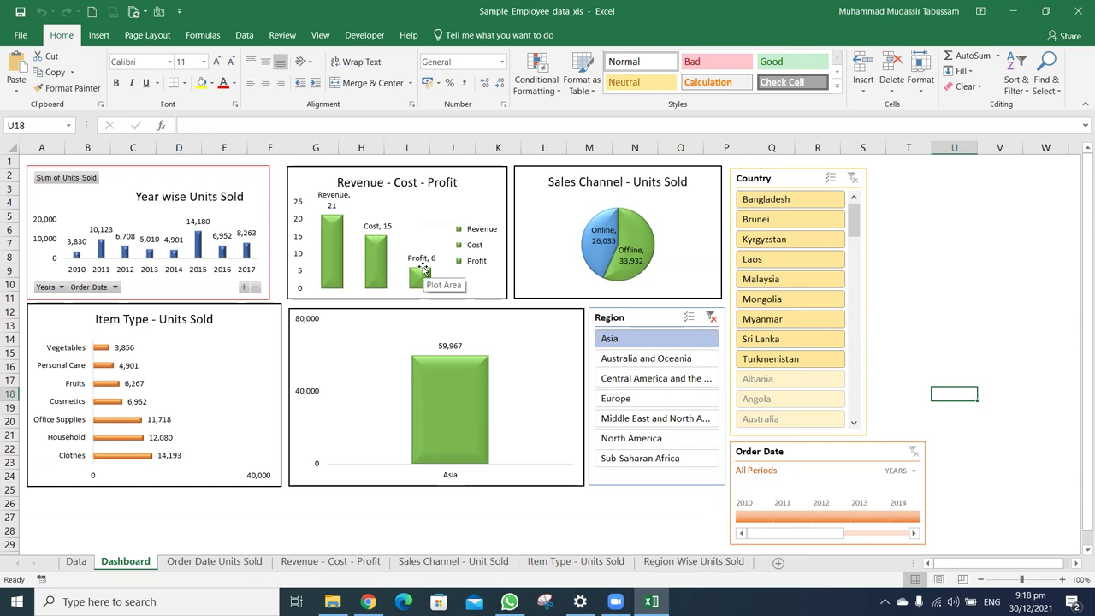
# Filter the Region slicer to Central America and the Caribbean and widen the Year wise Units Sold chart slightly
pyautogui.moveTo(598, 264)
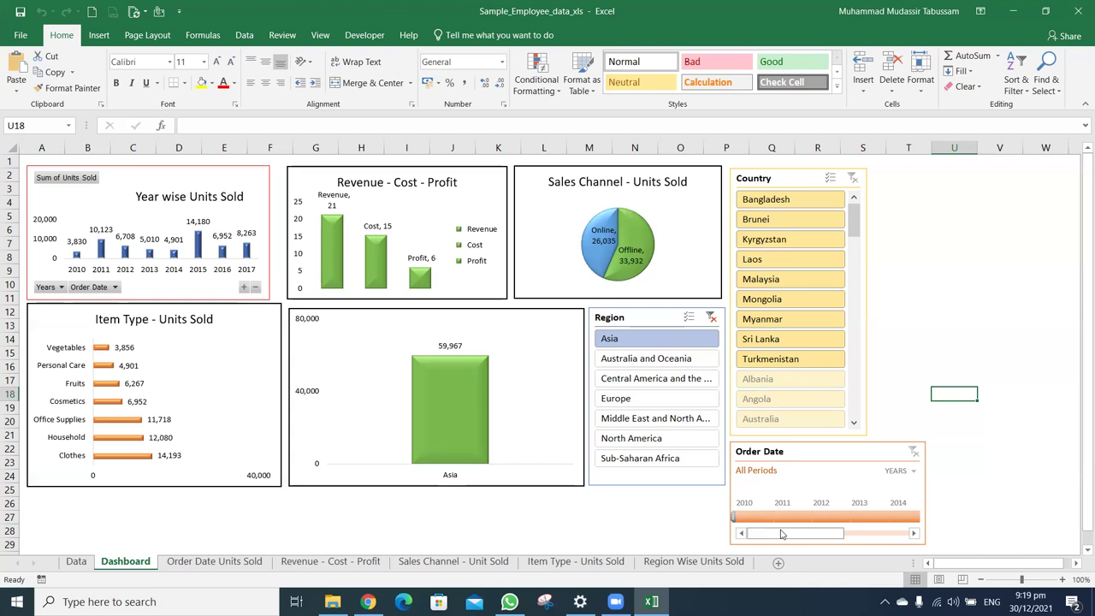
pyautogui.click(671, 363)
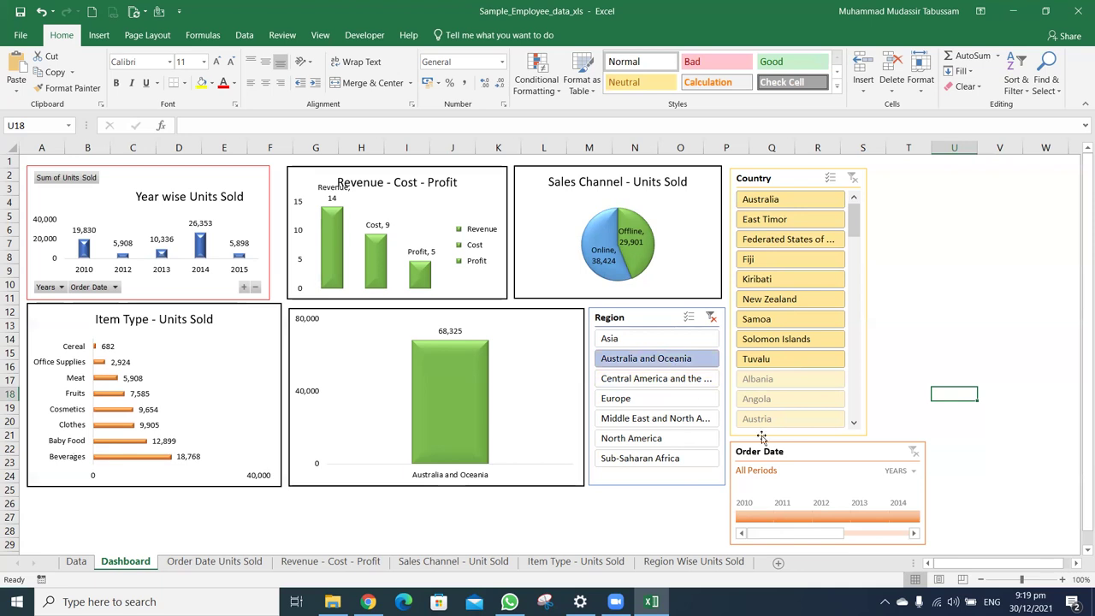
pyautogui.click(655, 380)
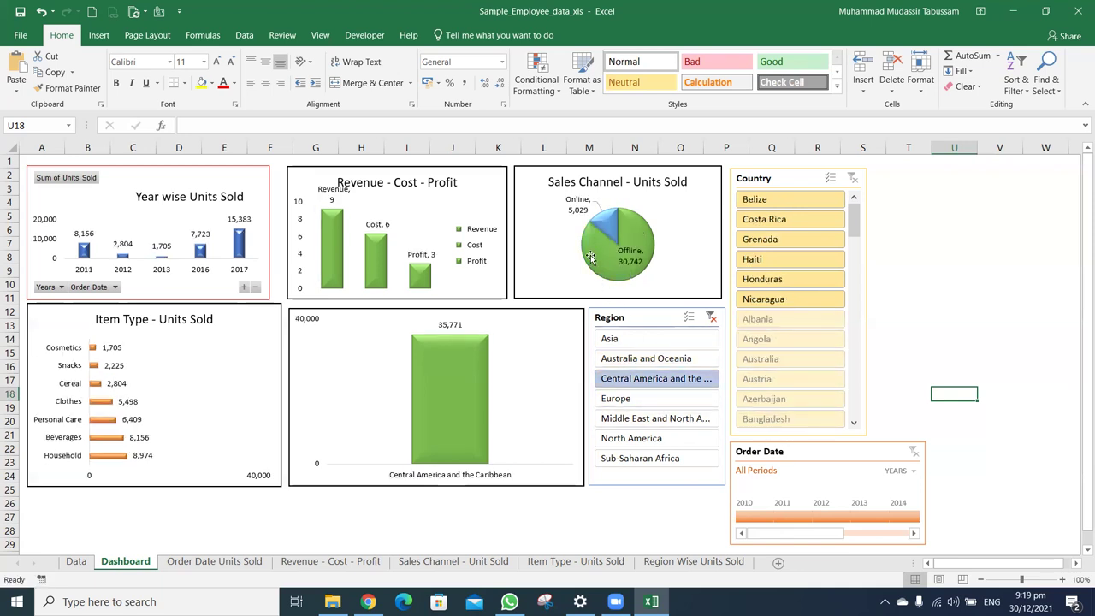
pyautogui.click(268, 249)
pyautogui.moveTo(275, 232); pyautogui.dragTo(282, 232)
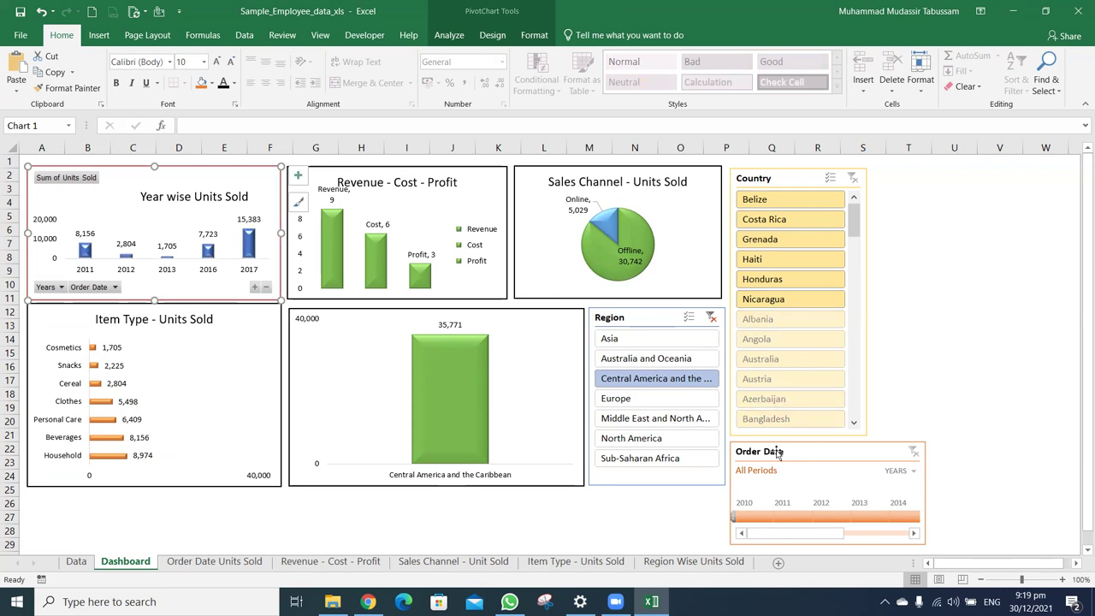
# Step the Region slicer through Europe, Middle East and North Africa, North America, Sub-Saharan Africa, then clear it
pyautogui.click(682, 405)
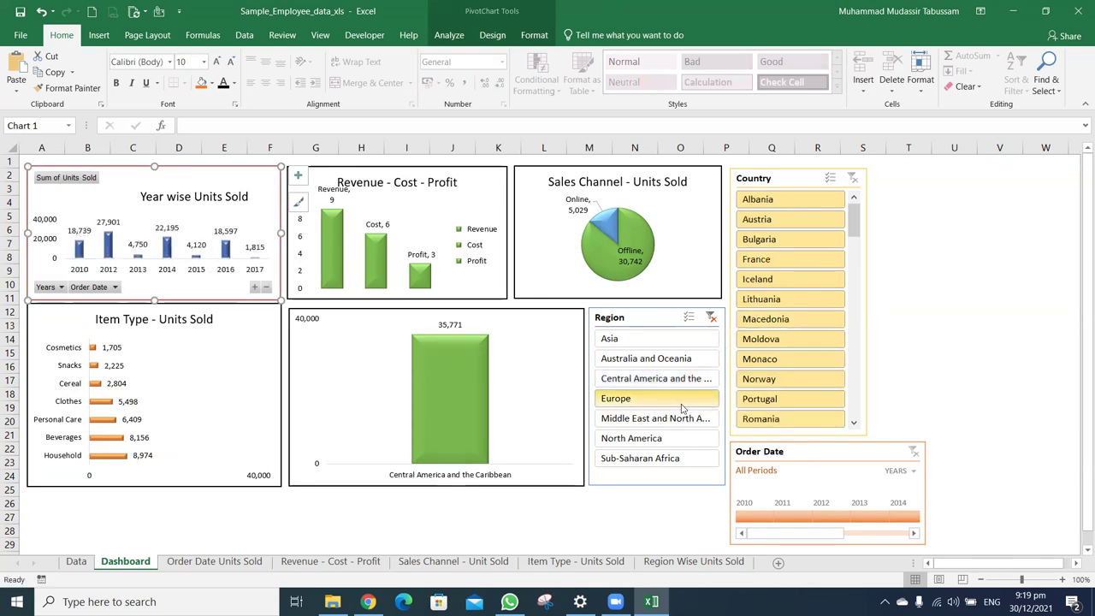
pyautogui.click(660, 419)
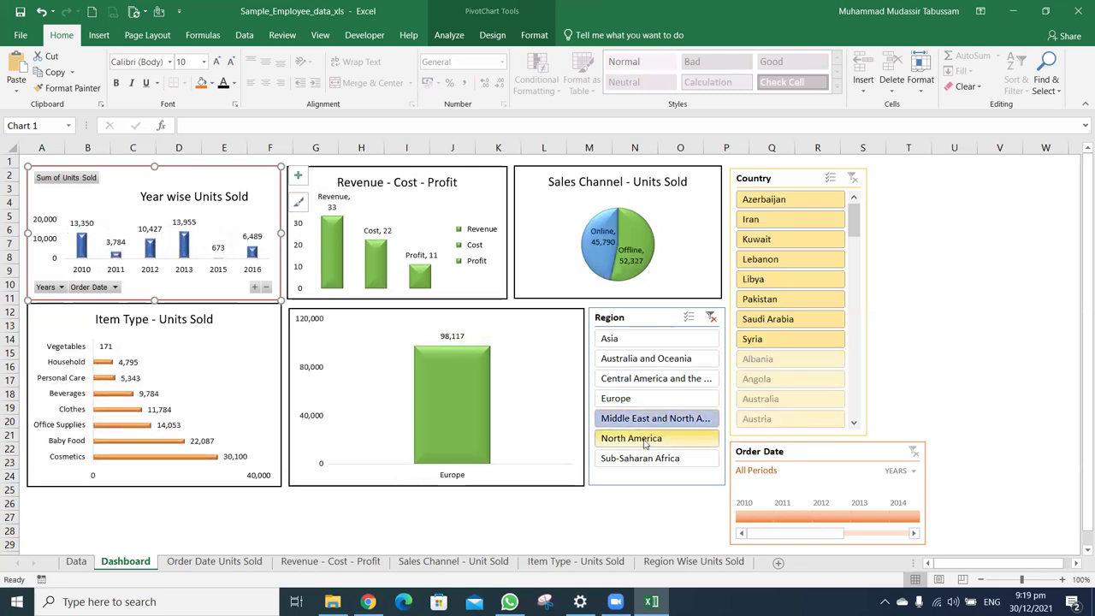
pyautogui.click(646, 440)
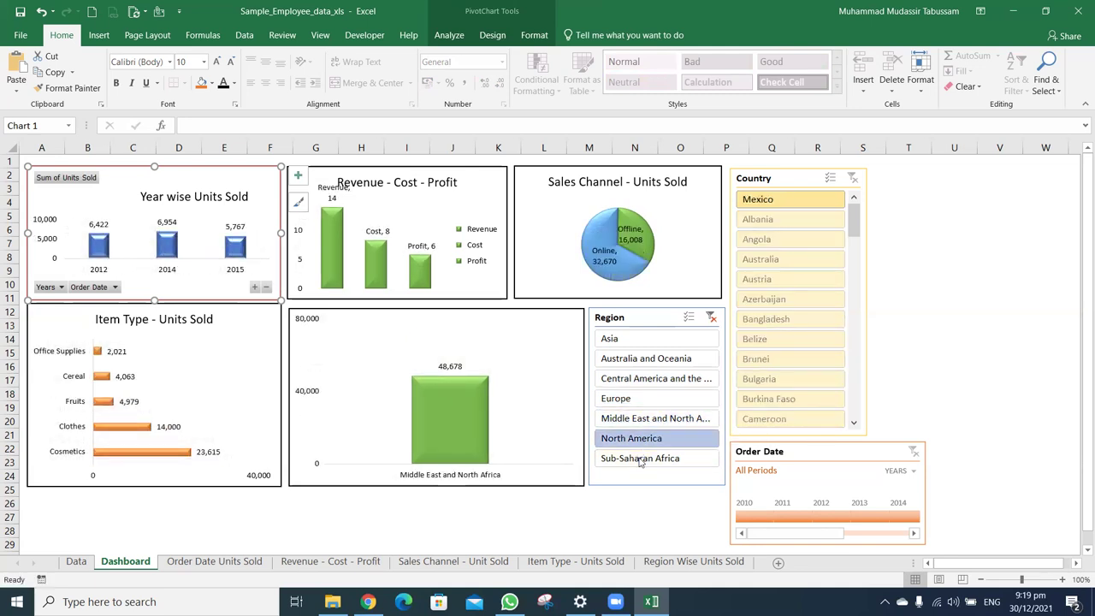
pyautogui.click(640, 459)
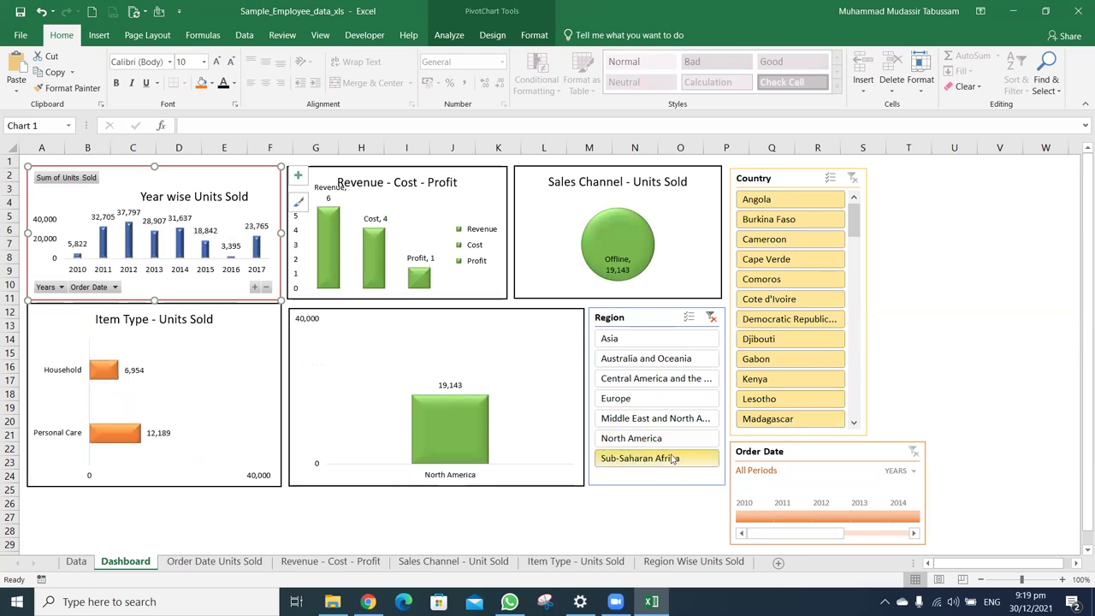
pyautogui.moveTo(854, 233); pyautogui.dragTo(856, 402)
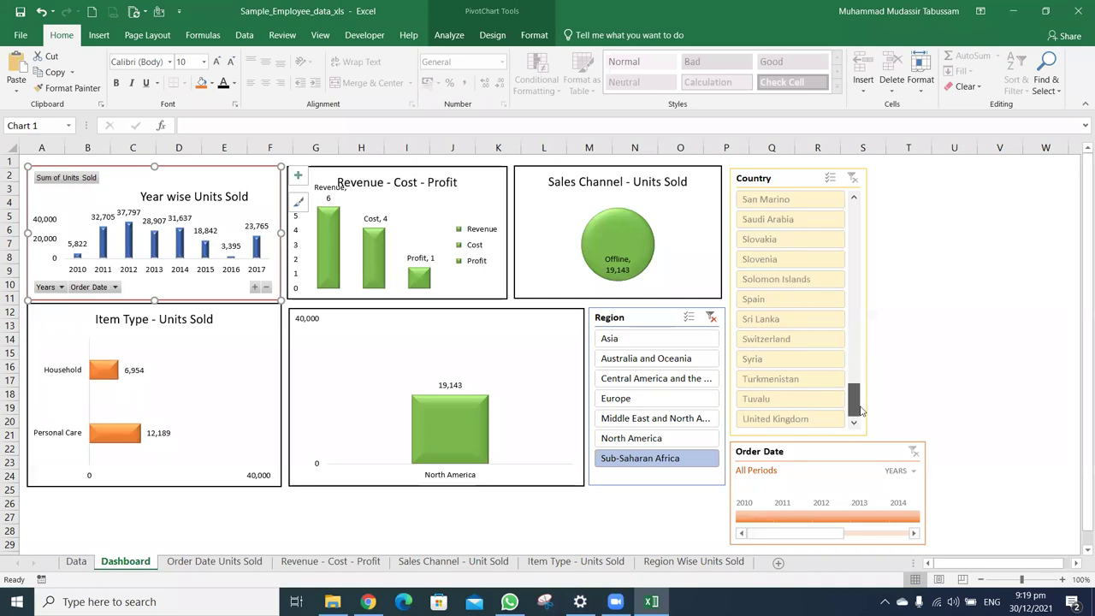
pyautogui.moveTo(854, 402); pyautogui.dragTo(854, 205)
pyautogui.click(710, 317)
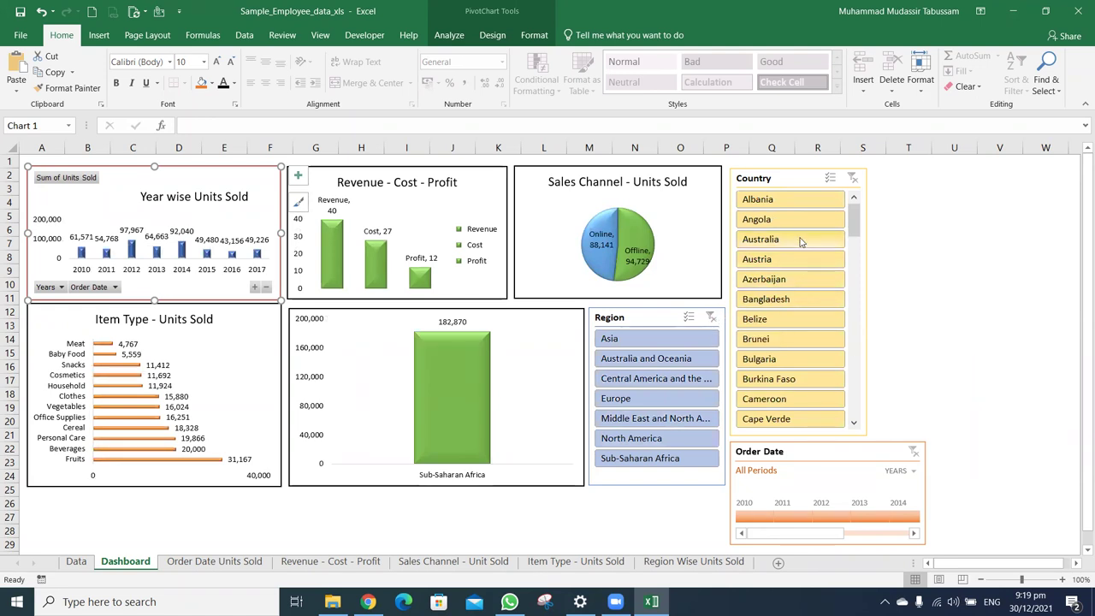
# Try Australia, Austria, Belize and Bulgaria in the Country slicer, clear it, then set the timeline to 2014
pyautogui.click(801, 242)
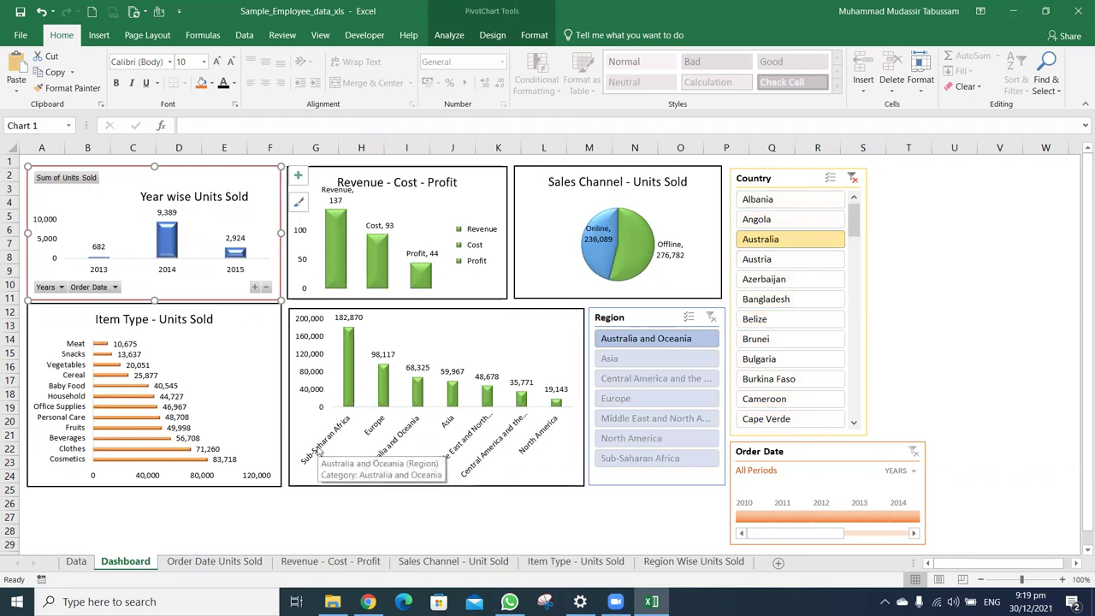
pyautogui.click(768, 263)
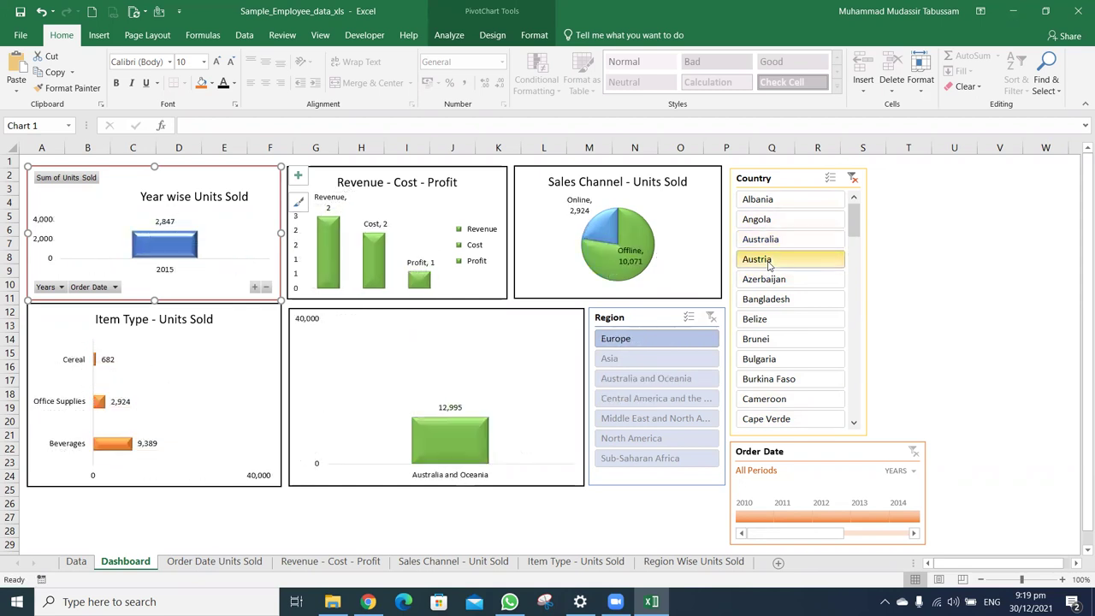
pyautogui.click(772, 323)
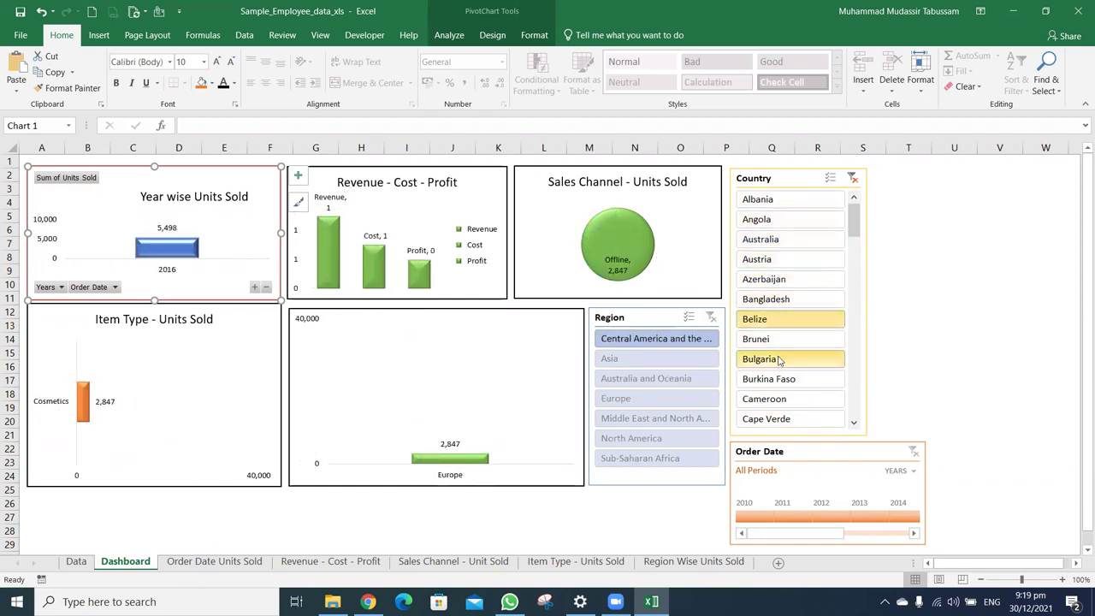
pyautogui.click(779, 359)
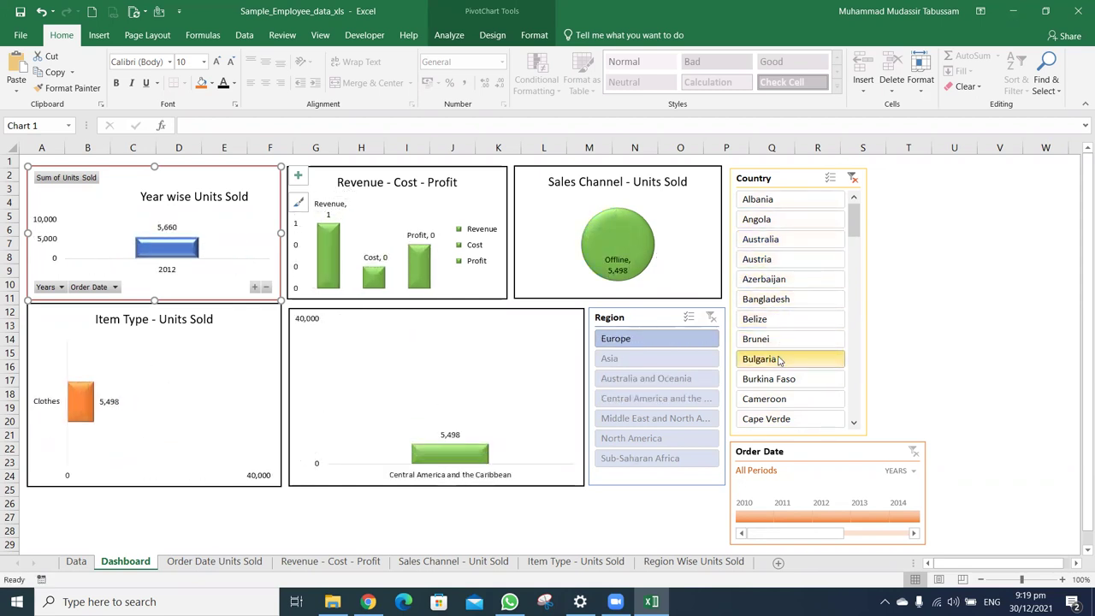
pyautogui.click(851, 178)
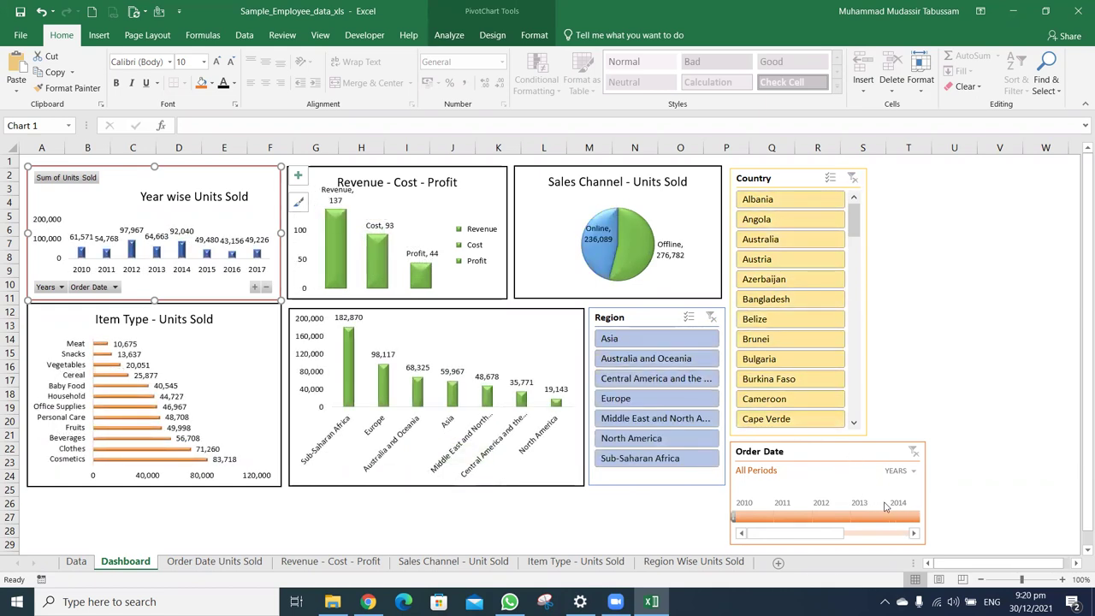
pyautogui.click(903, 516)
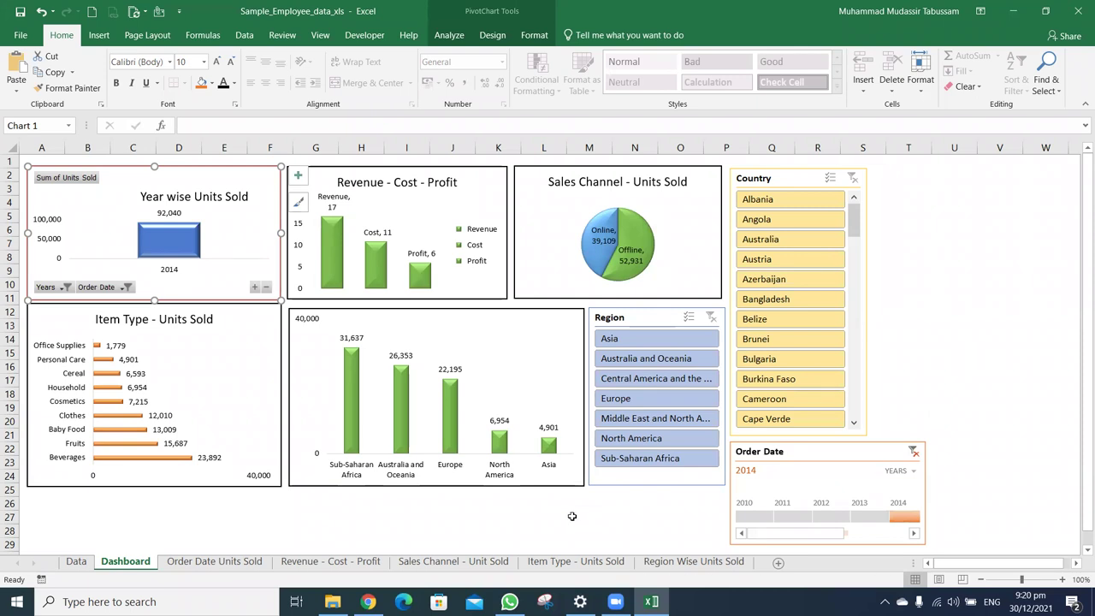
pyautogui.click(368, 601)
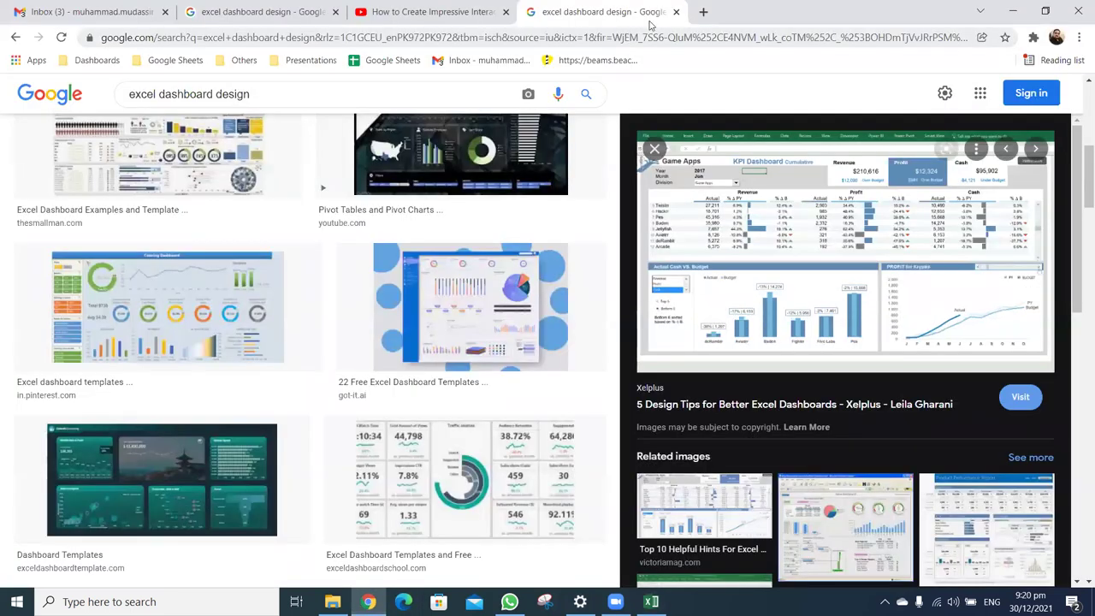
# In a new Chrome tab, search Google for 'upwork' and pick the Upwork site result
pyautogui.click(702, 12)
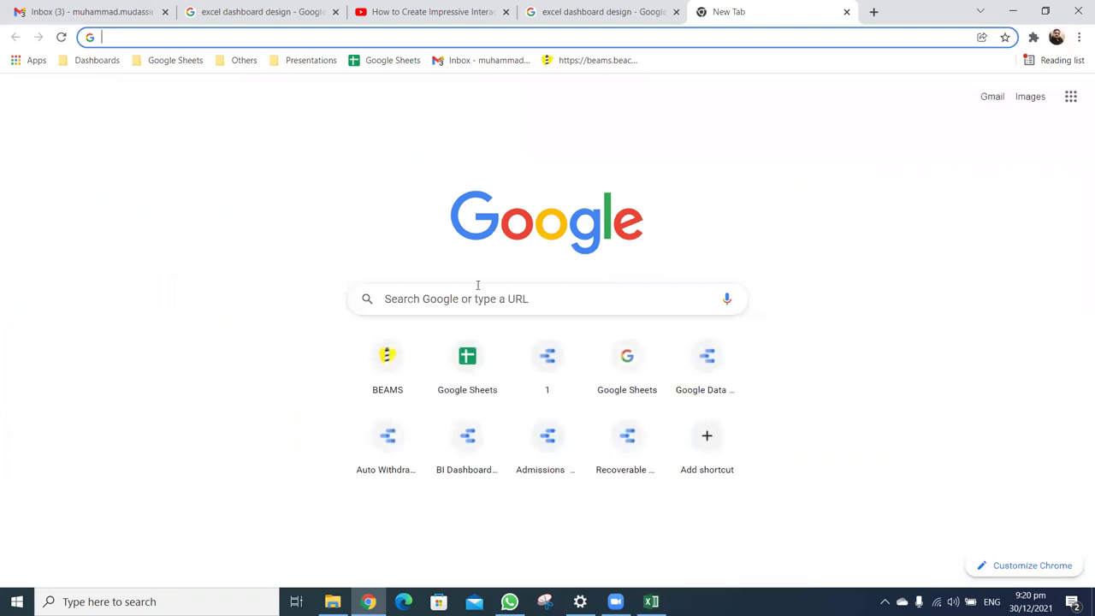
pyautogui.click(478, 285)
pyautogui.write('up')
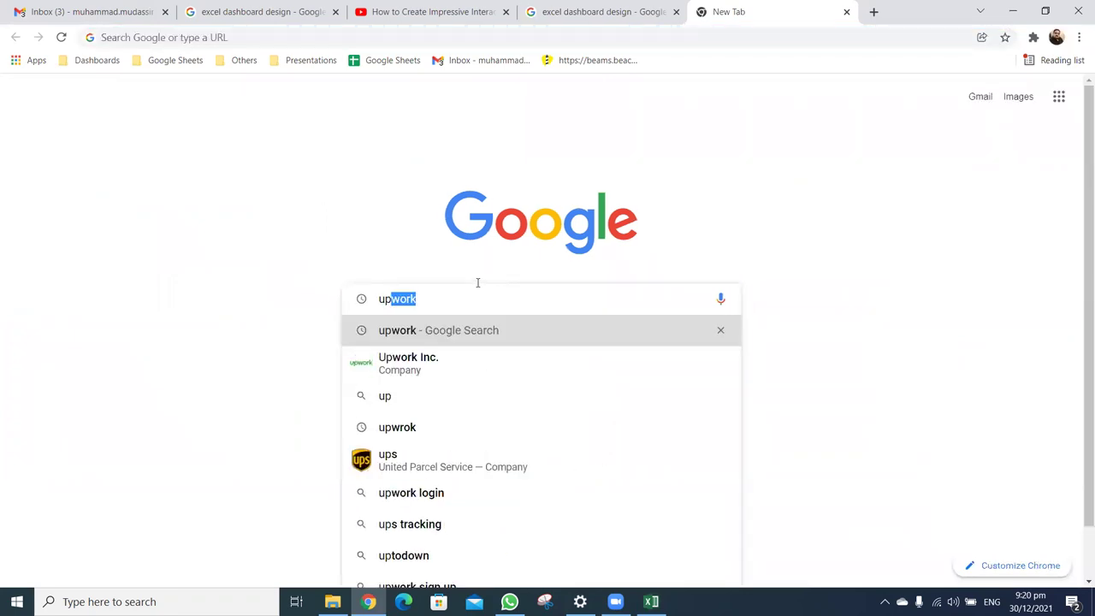
pyautogui.press('Return')
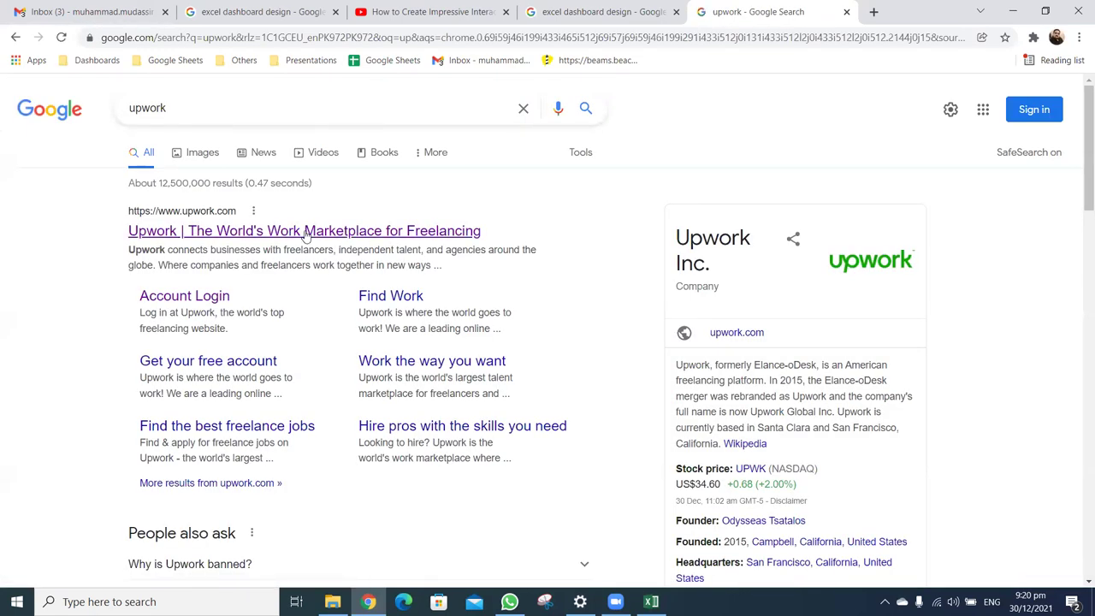
pyautogui.click(305, 235)
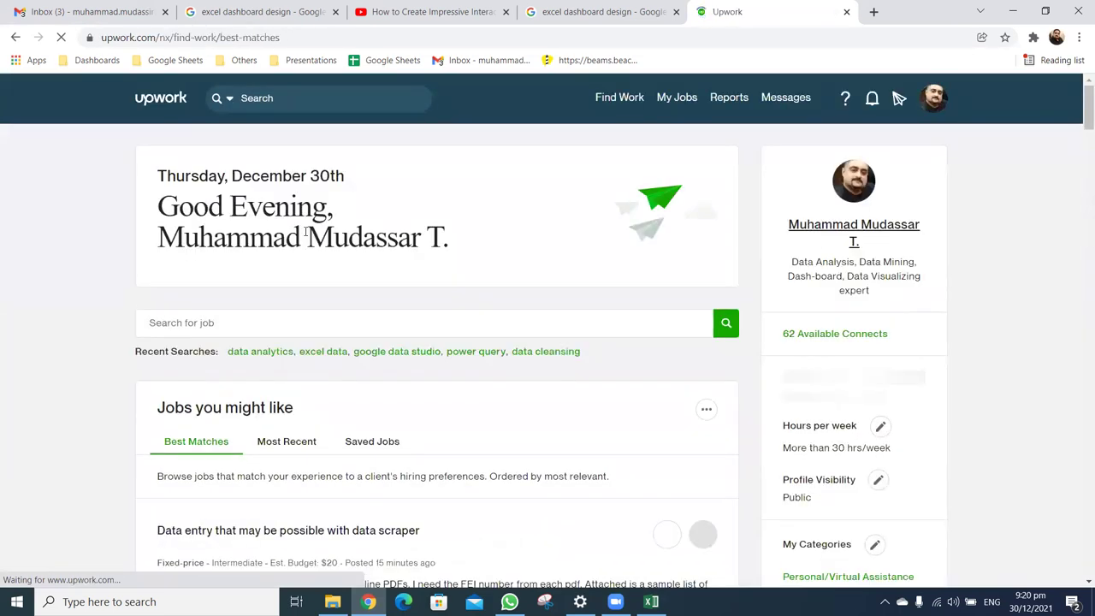
# Search Upwork jobs for 'microsoft excel dashboard' using the suggestion offered for 'excel das'
pyautogui.scroll(-3, 368, 233)
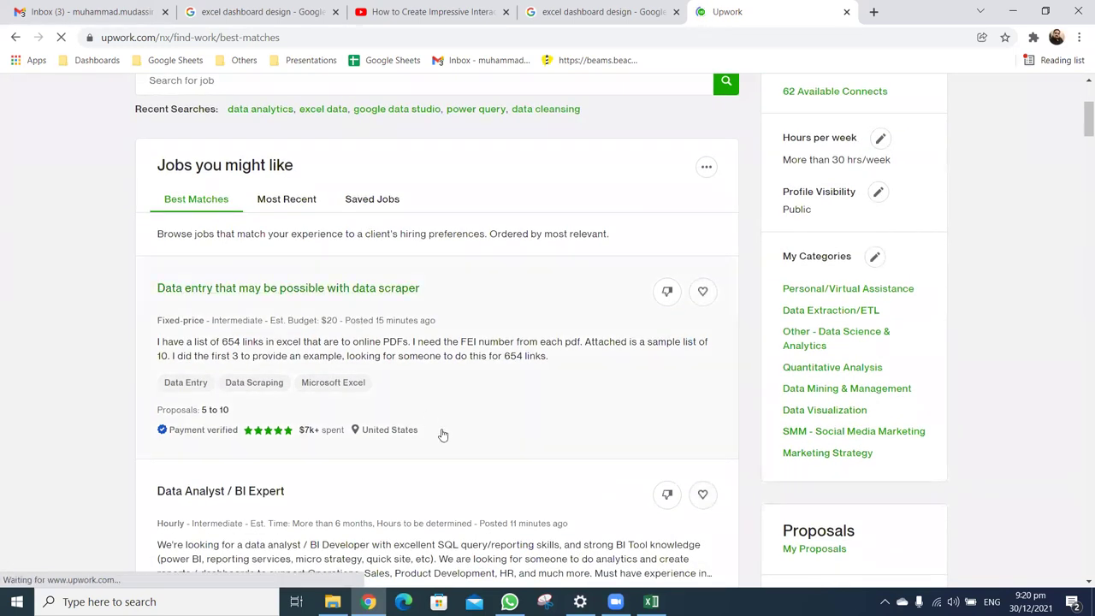
pyautogui.scroll(-3, 443, 435)
pyautogui.scroll(4, 418, 417)
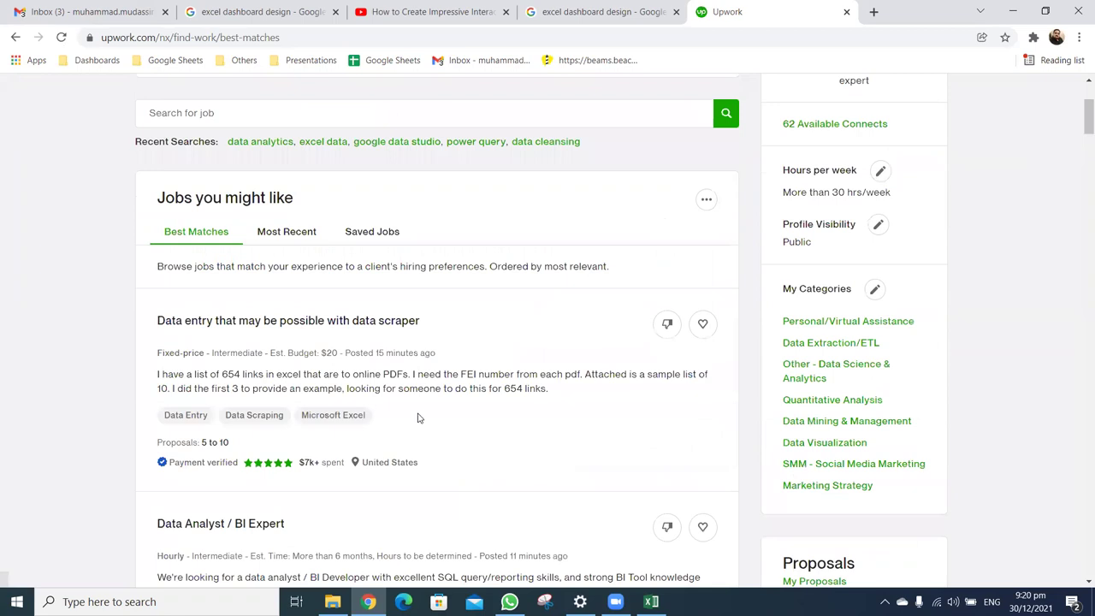
pyautogui.scroll(3, 238, 308)
pyautogui.click(227, 318)
pyautogui.write('d')
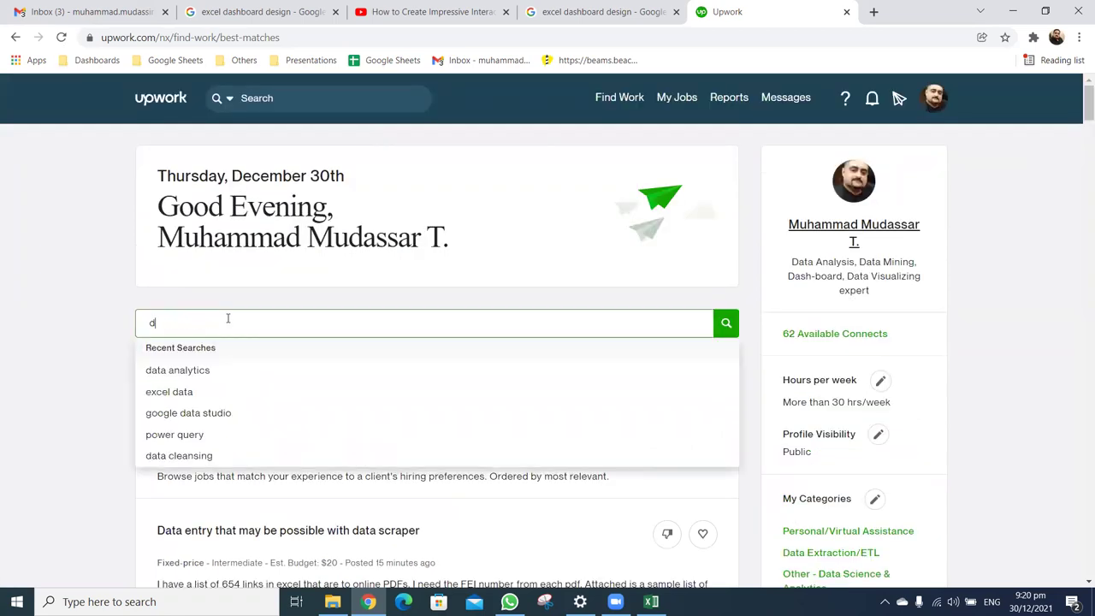
pyautogui.write('ash==')
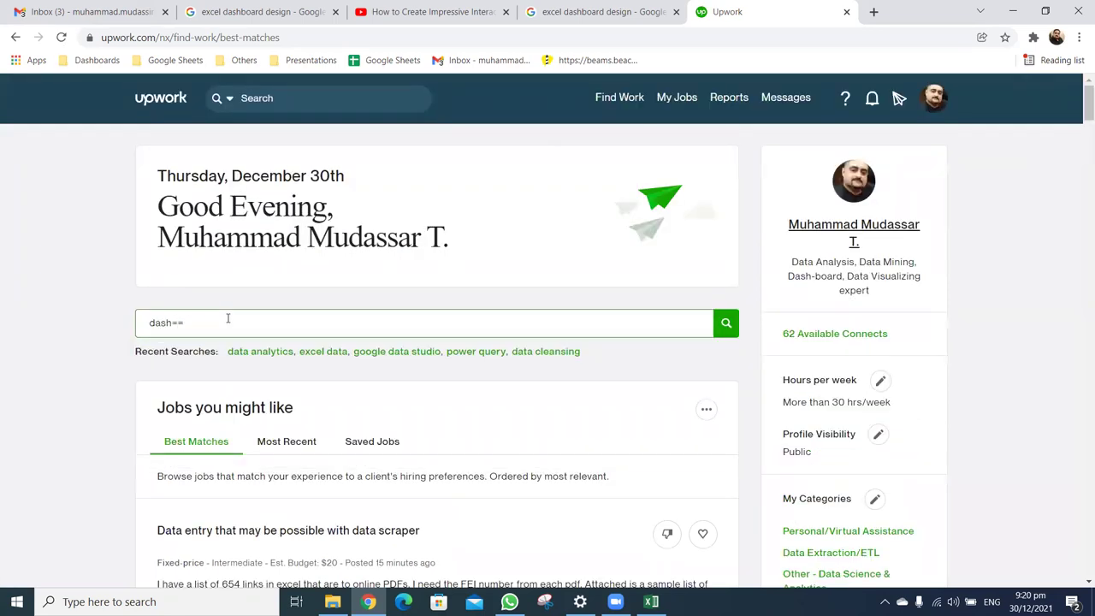
pyautogui.press('BackSpace')
pyautogui.press('BackSpace')
pyautogui.press('BackSpace')
pyautogui.write('excel ')
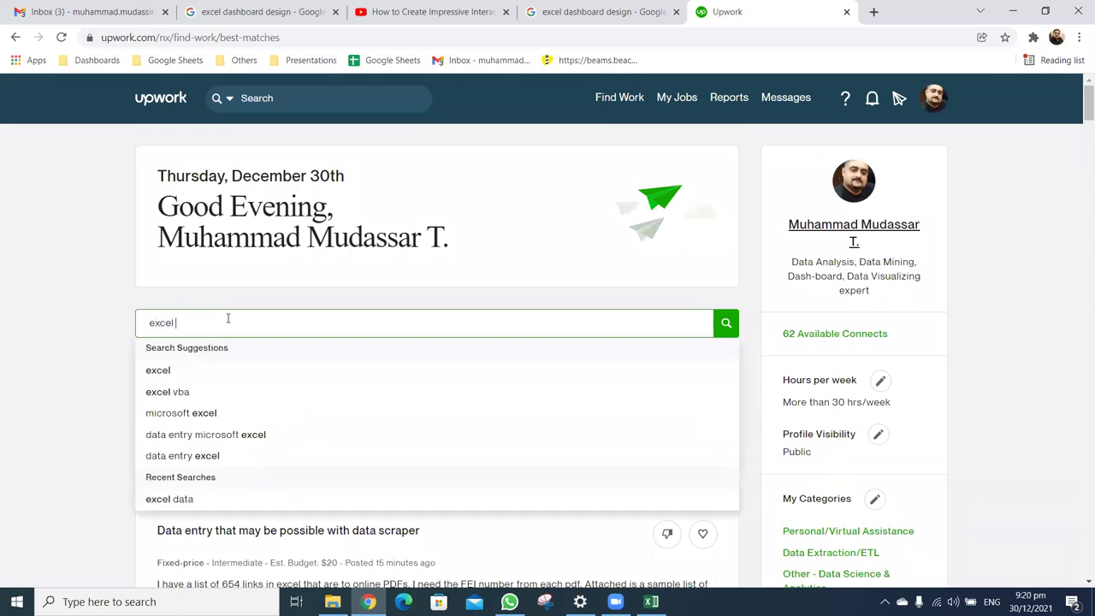
pyautogui.write('das')
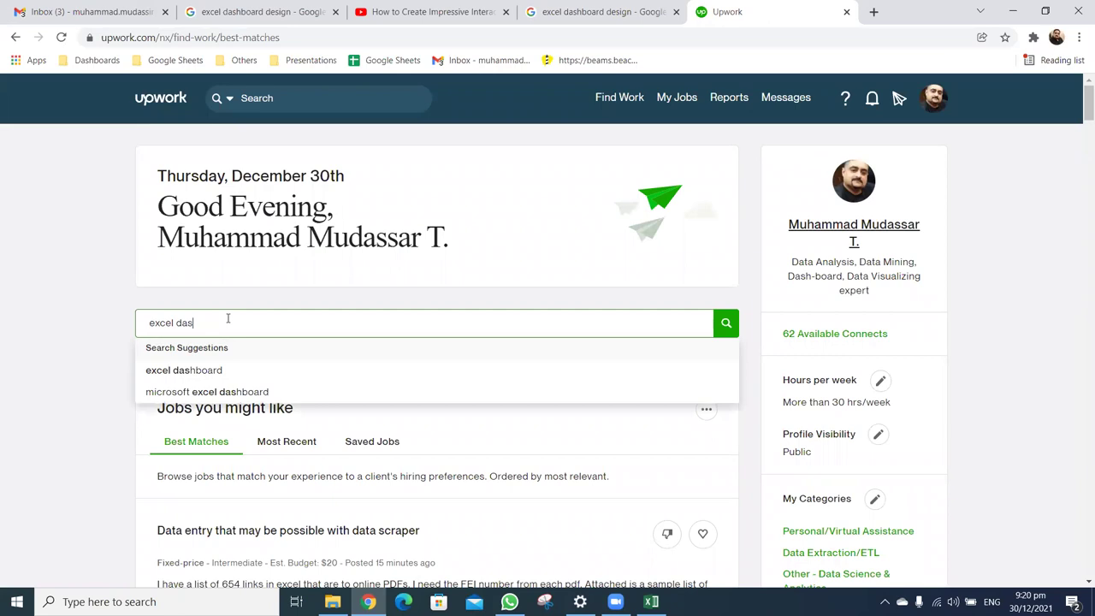
pyautogui.press('Up')
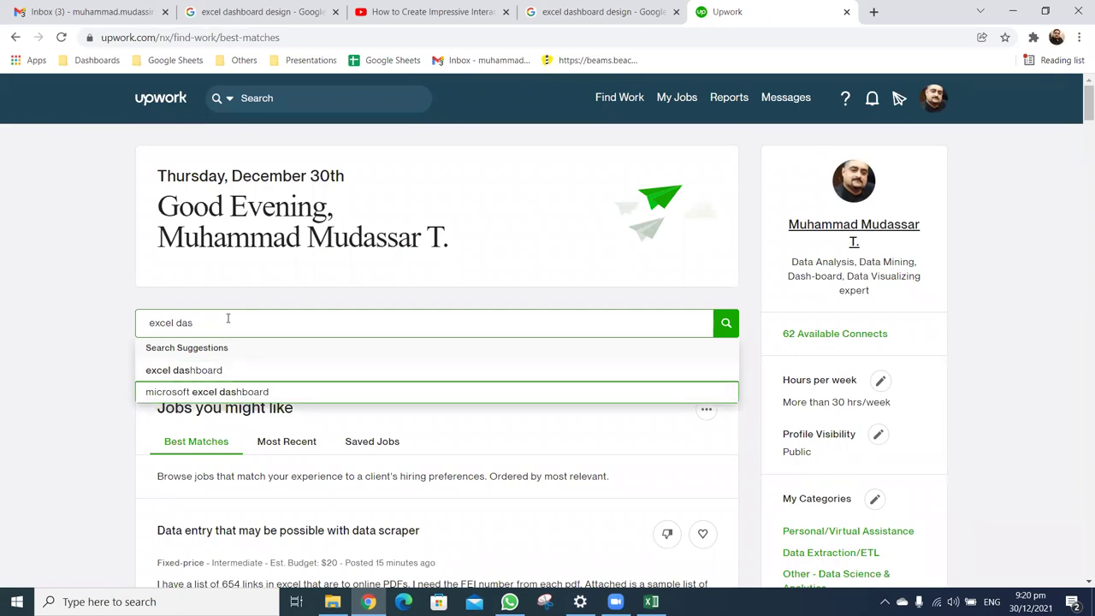
pyautogui.press('Return')
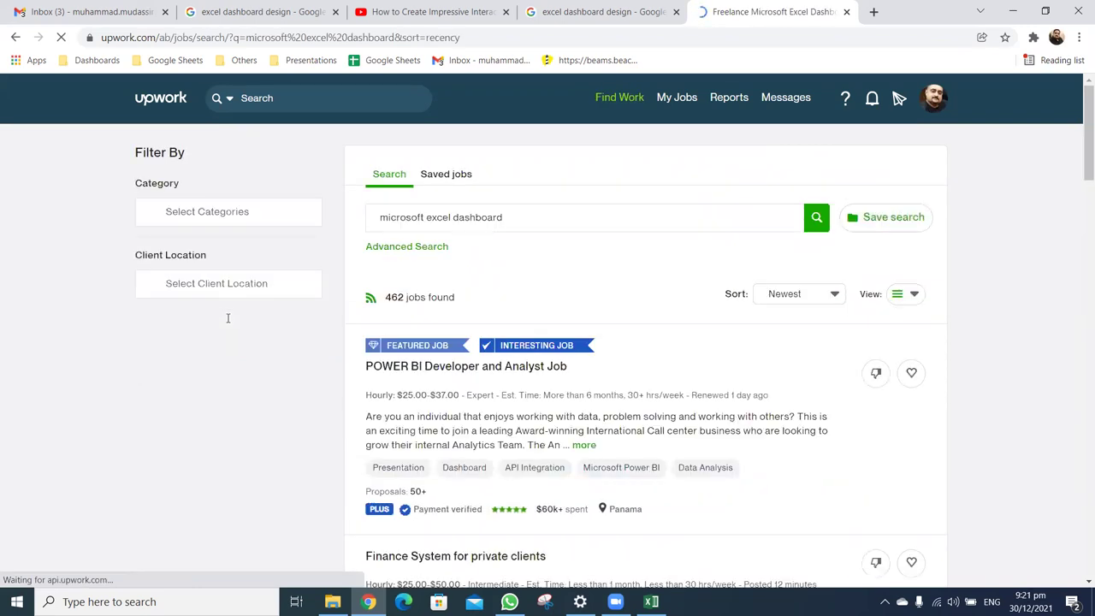
# Highlight the 462 jobs-found count on the results page
pyautogui.moveTo(385, 297); pyautogui.dragTo(458, 296)
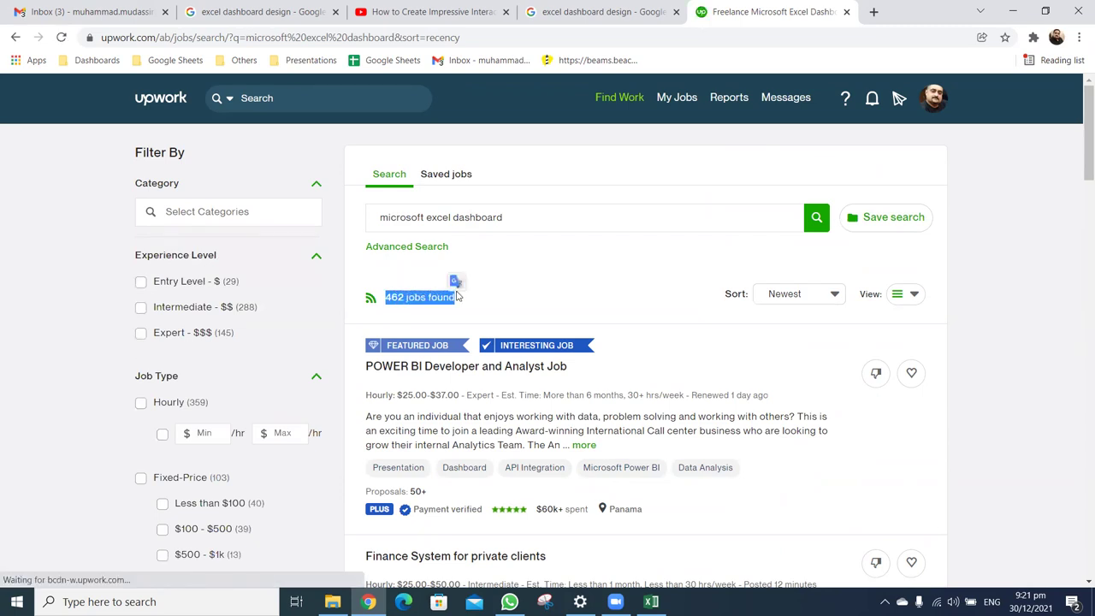
pyautogui.click(516, 280)
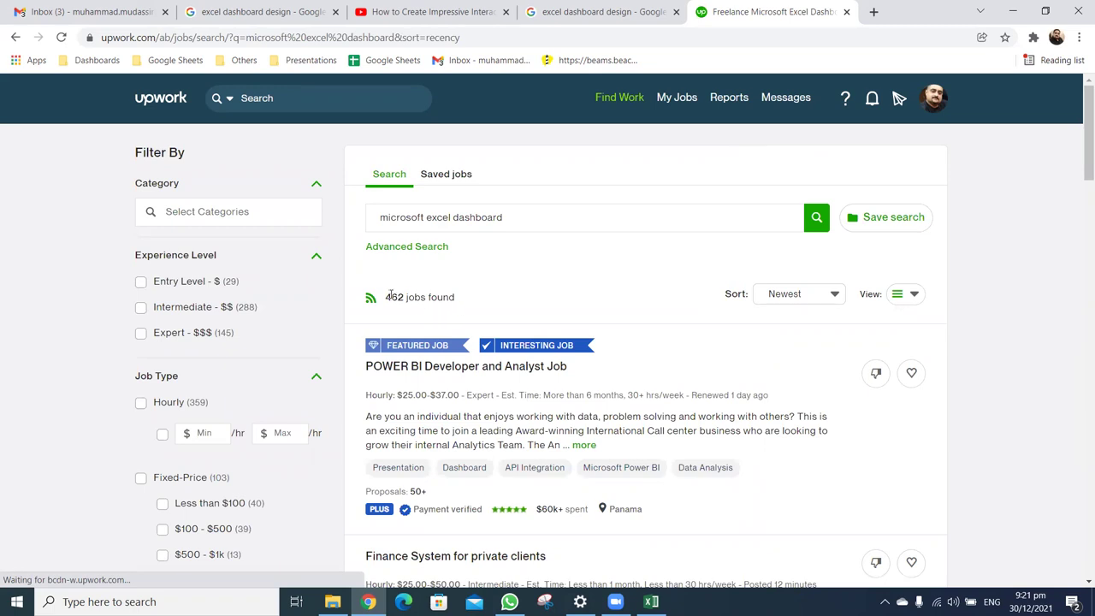
pyautogui.moveTo(386, 296); pyautogui.dragTo(404, 297)
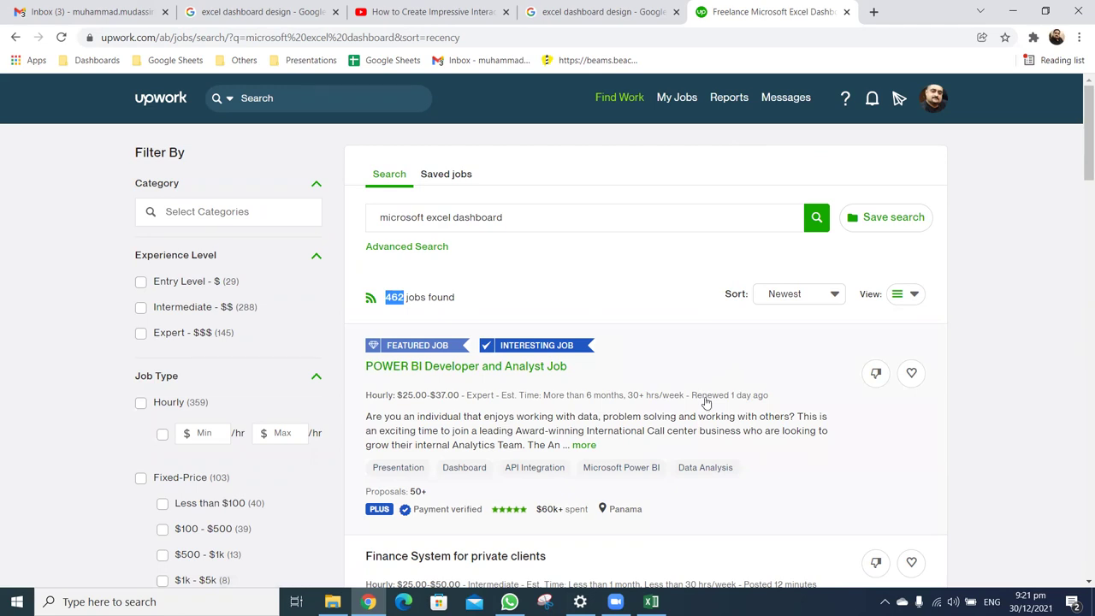
# Scroll the results down to the Excel Based Financial Dashboard job card
pyautogui.scroll(-1, 705, 402)
pyautogui.scroll(-1, 705, 402)
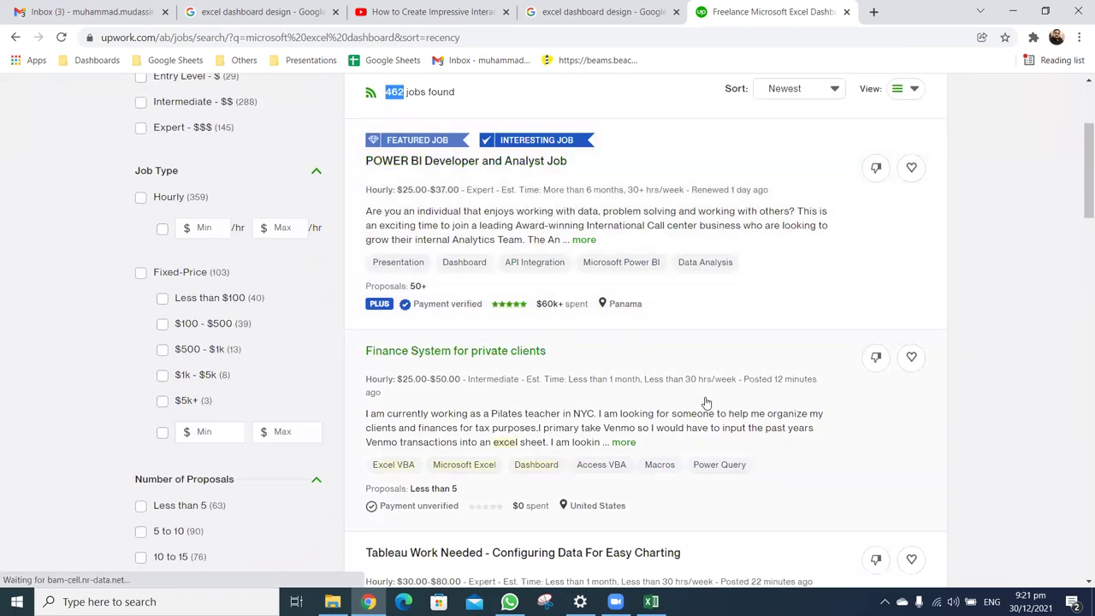
pyautogui.scroll(-2, 705, 402)
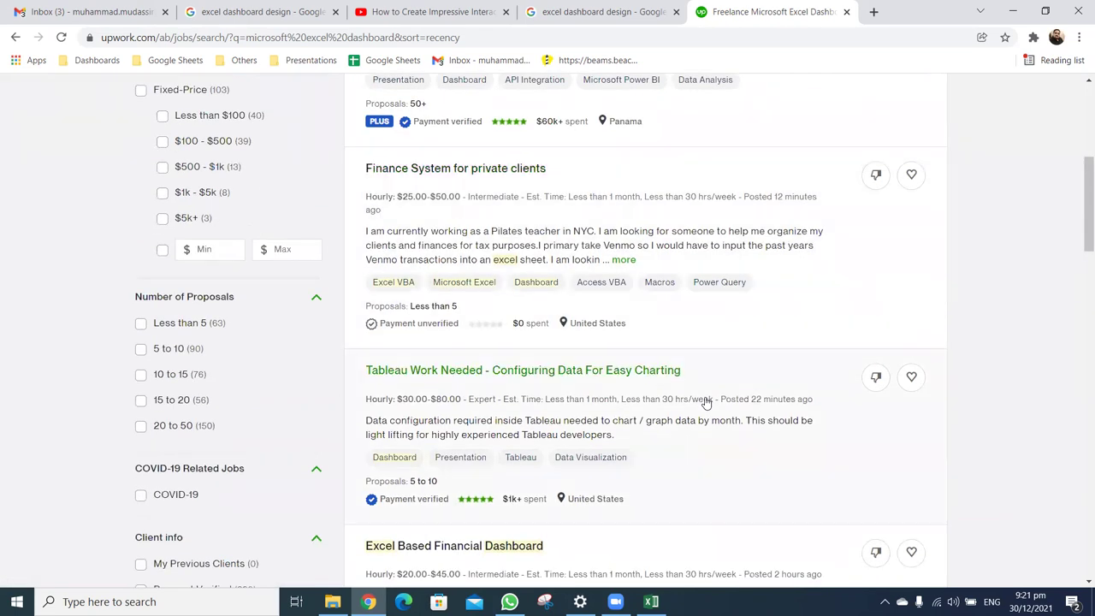
pyautogui.scroll(-1, 706, 402)
pyautogui.scroll(-1, 706, 402)
pyautogui.scroll(-2, 705, 402)
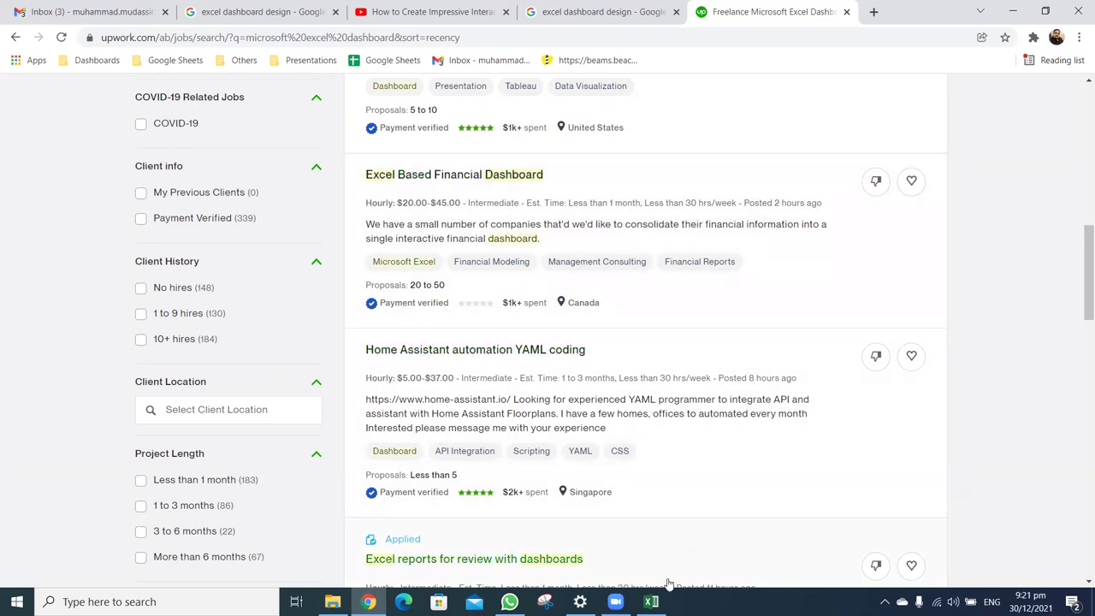
pyautogui.click(651, 601)
# Enter 30 in T5, 170 in U5, and =T5*U5 in T6 formatted as a two-decimal number
pyautogui.click(906, 218)
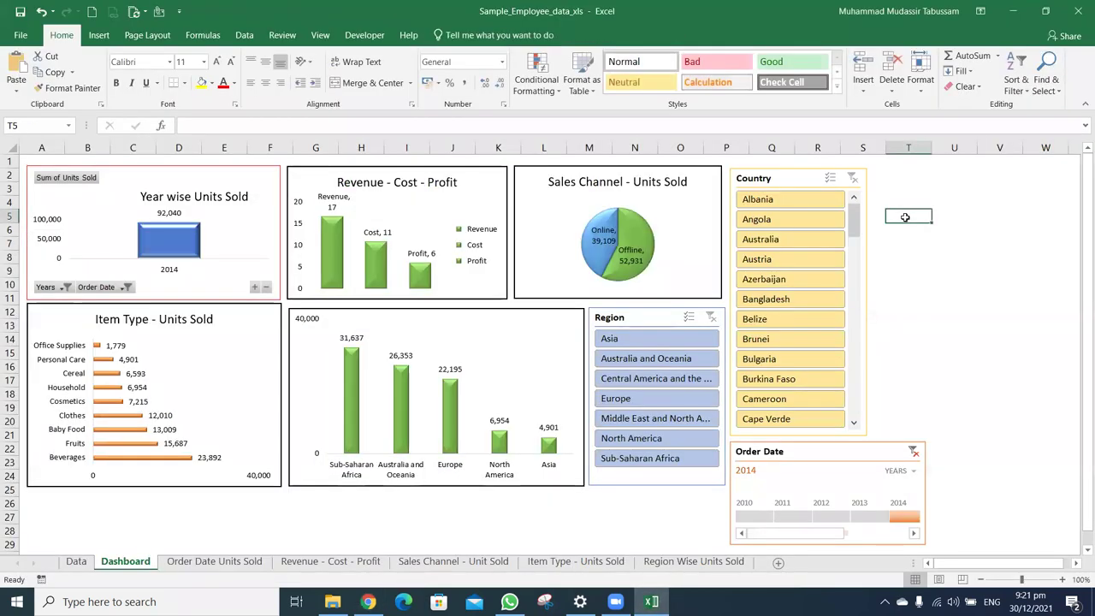
pyautogui.write('30')
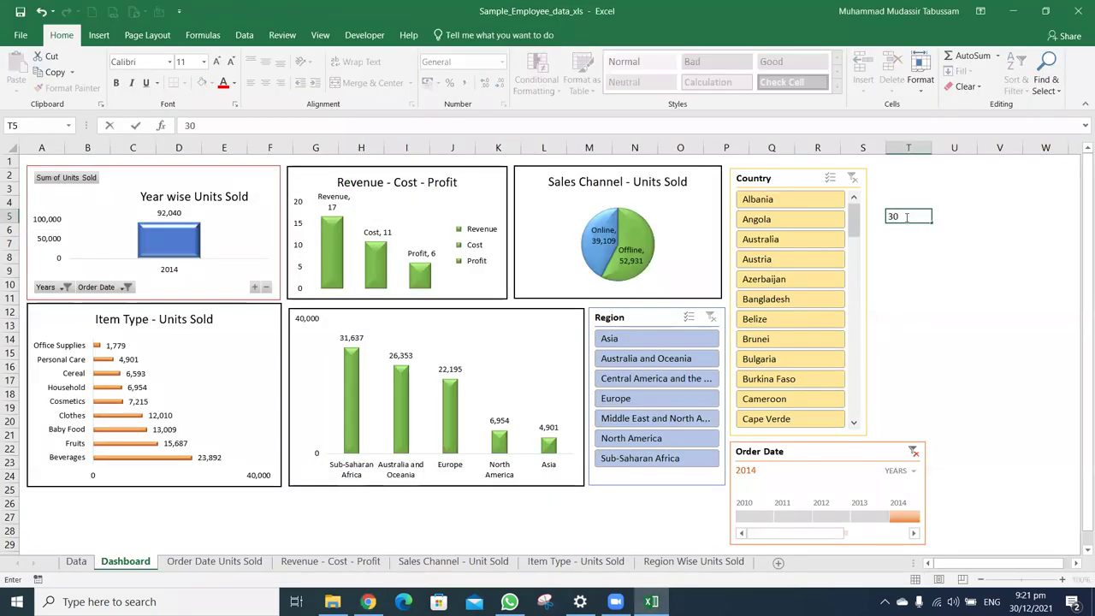
pyautogui.press('Tab')
pyautogui.write('170')
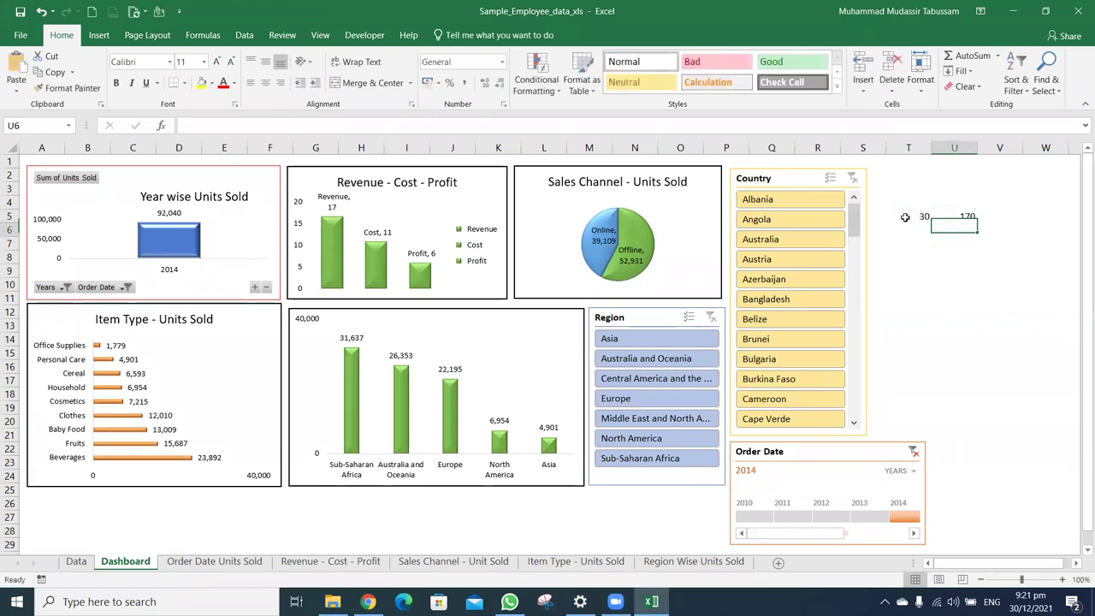
pyautogui.press('Return')
pyautogui.write('=')
pyautogui.click(905, 217)
pyautogui.write('*U5')
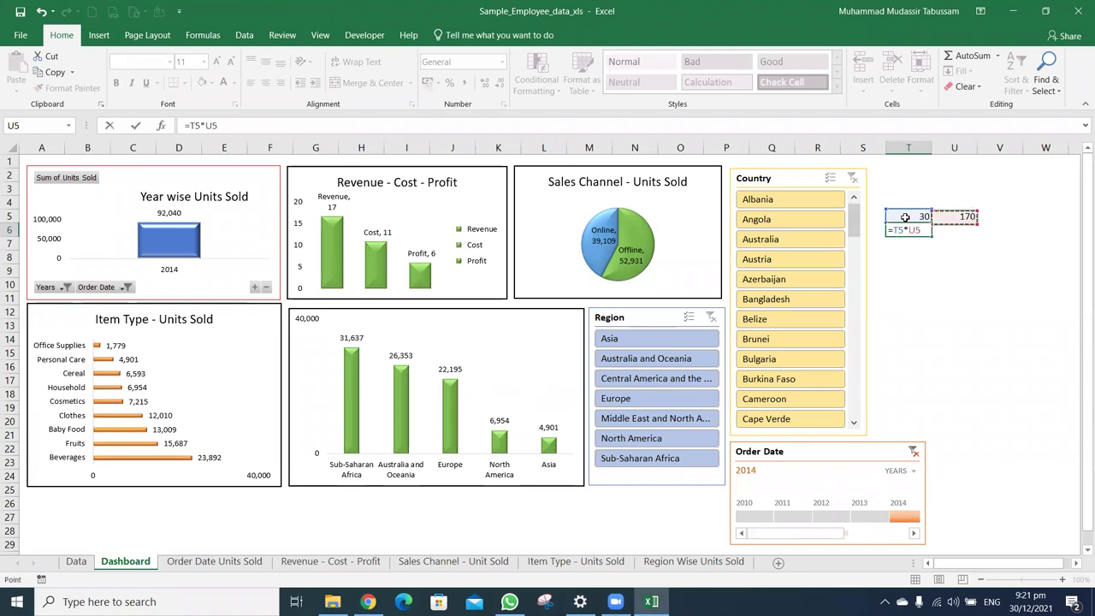
pyautogui.press('Return')
pyautogui.press('Up')
pyautogui.hotkey('ctrl', 'shift', '1')
# Add =T6*2 in T7 to double the product to 10200
pyautogui.press('Down')
pyautogui.write('=T6*2')
pyautogui.press('Return')
pyautogui.press('Up')
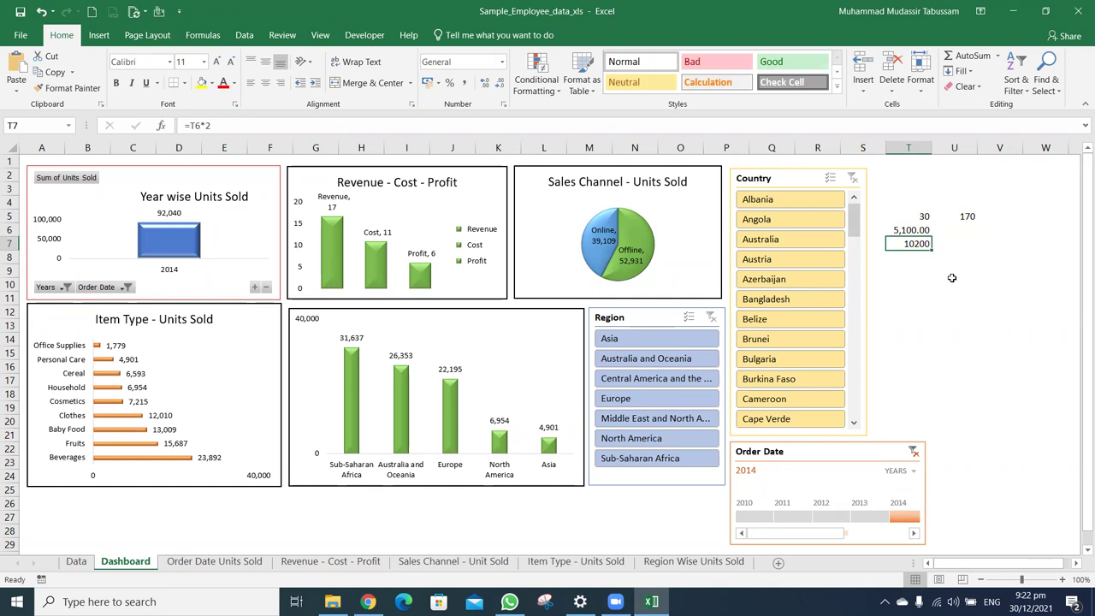
# Copy the T5:U7 block to D27:E29 and give it a yellow fill
pyautogui.moveTo(921, 217); pyautogui.dragTo(960, 244)
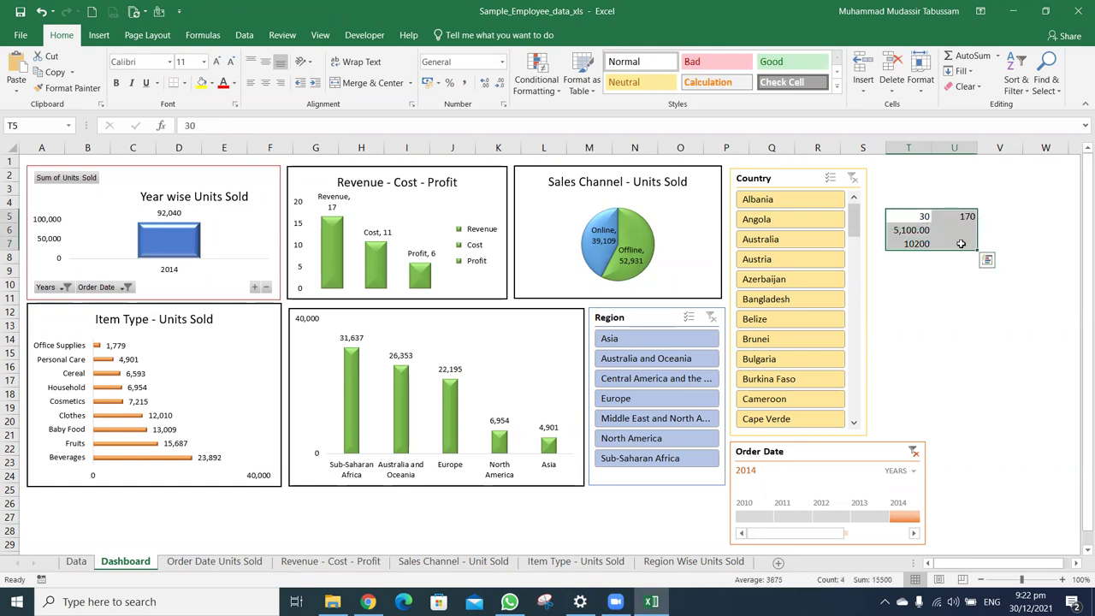
pyautogui.hotkey('ctrl', 'c')
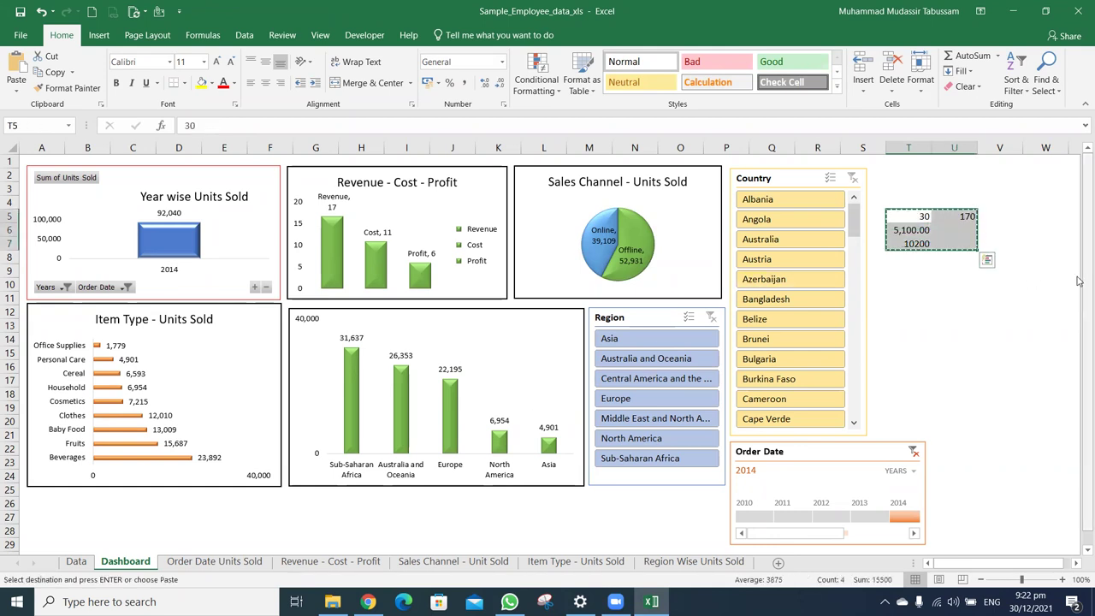
pyautogui.scroll(-1, 1034, 276)
pyautogui.click(184, 501)
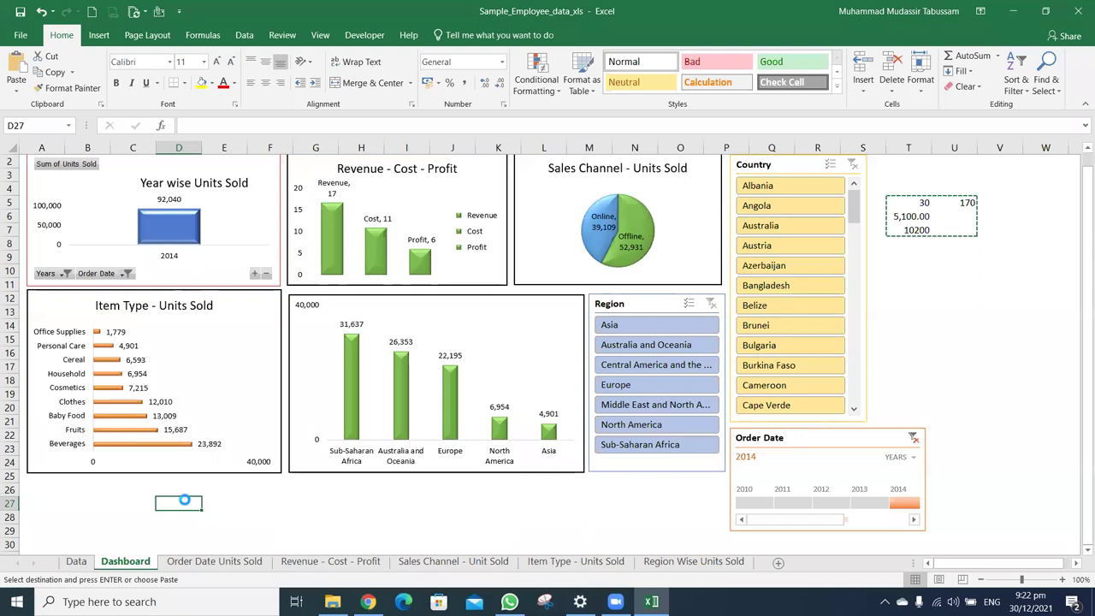
pyautogui.press('Return')
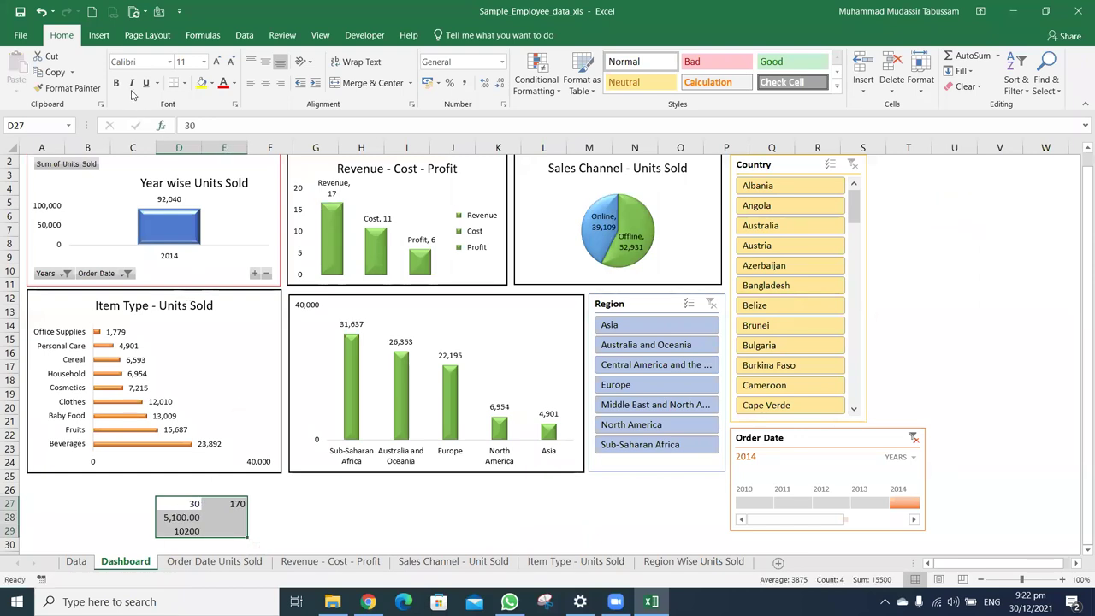
pyautogui.click(202, 84)
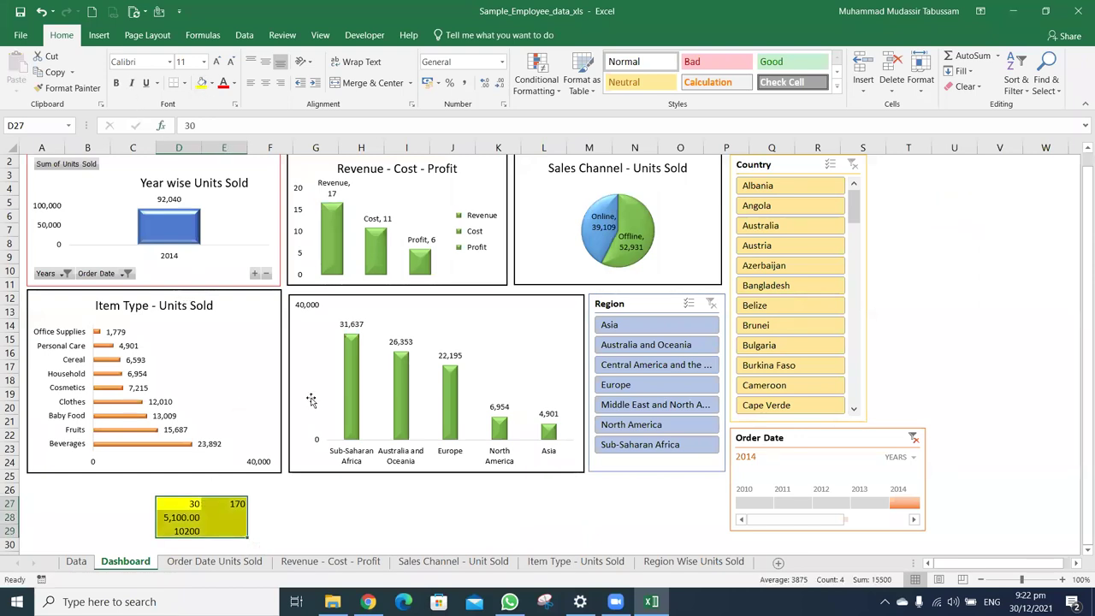
pyautogui.click(352, 514)
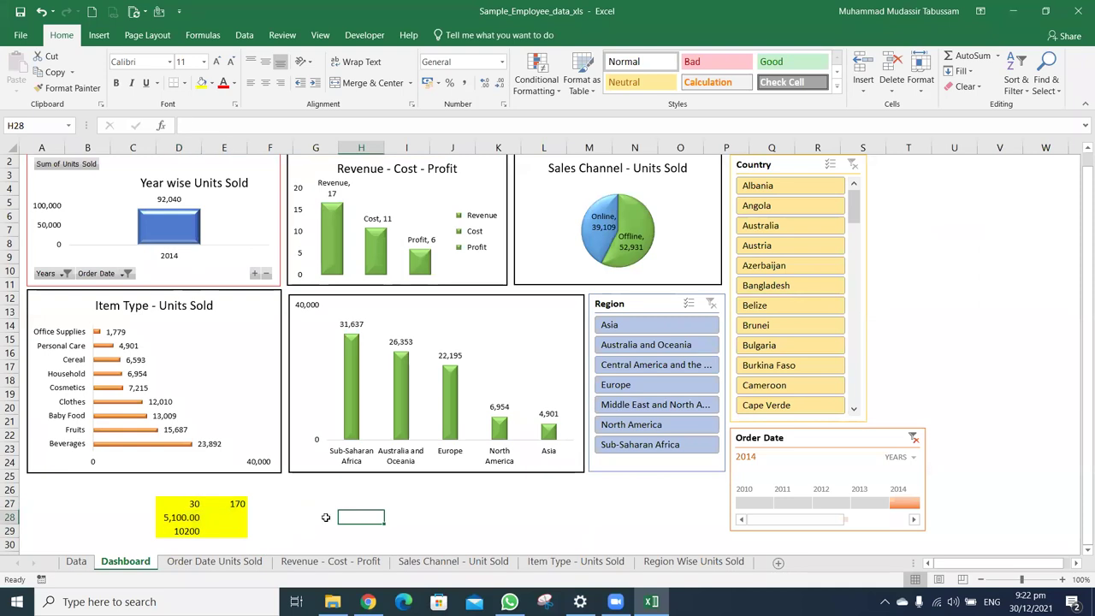
pyautogui.click(181, 502)
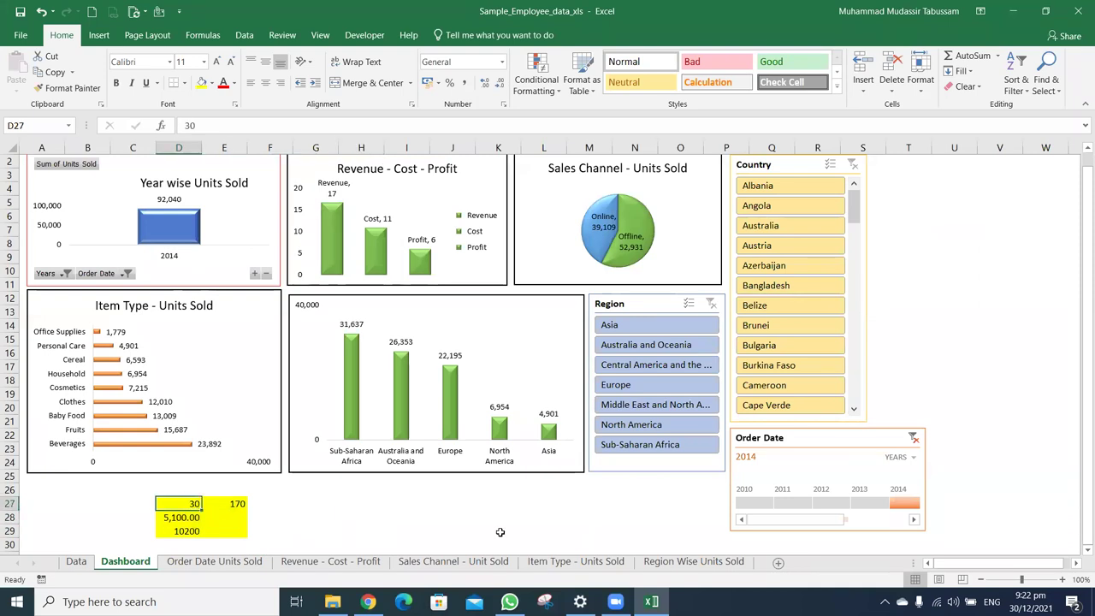
pyautogui.hotkey('alt', 'Tab')
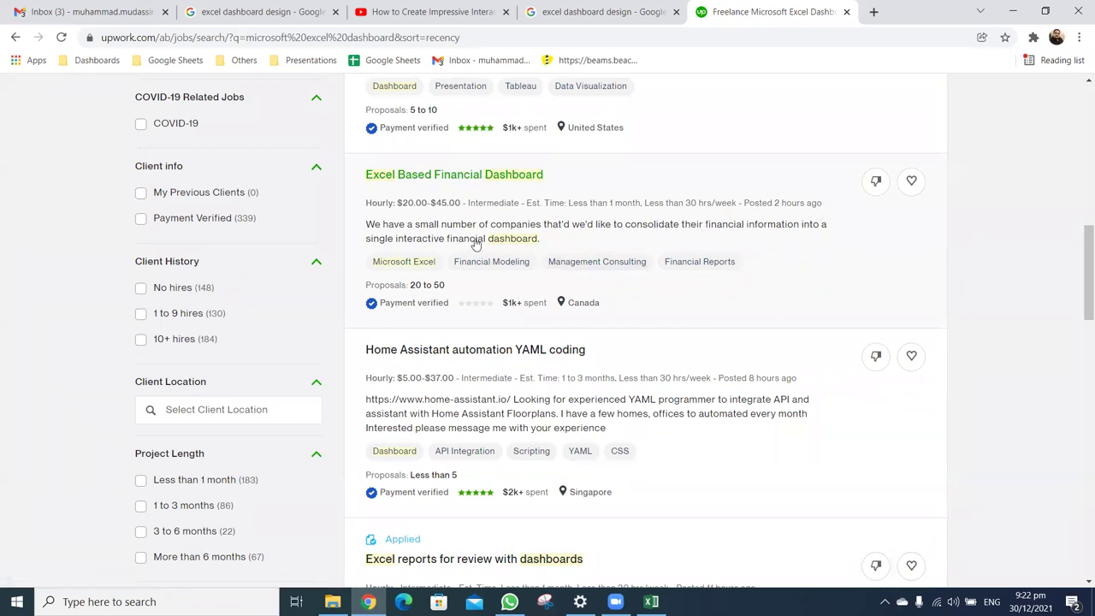
# Zoom the Upwork job page to 150%, then back to 125% to read the posting
pyautogui.hotkey('ctrl', '+')
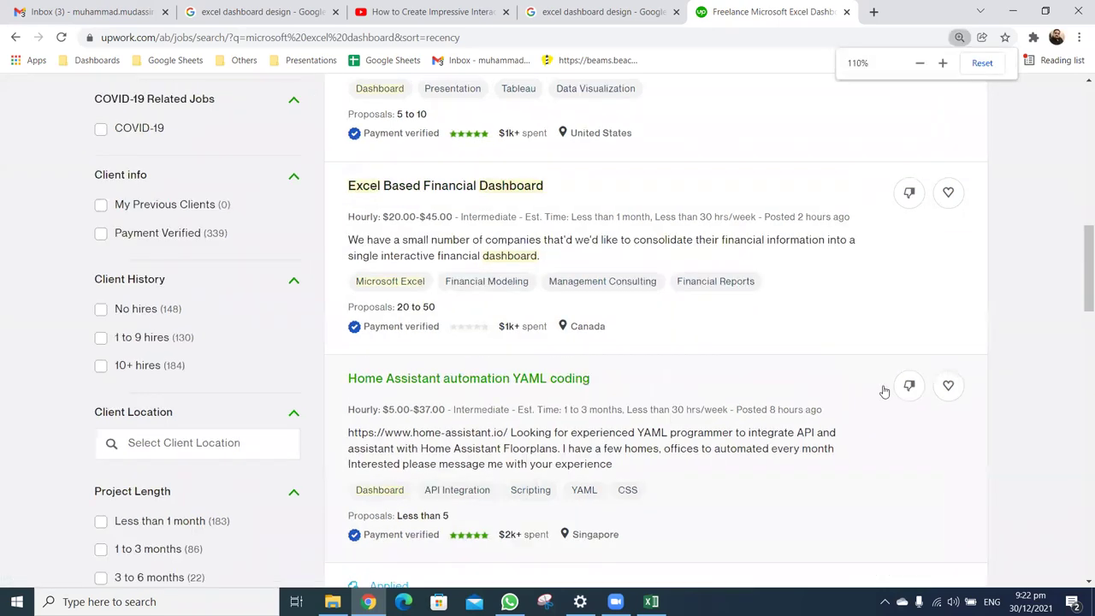
pyautogui.hotkey('ctrl', '+')
pyautogui.hotkey('ctrl', '+')
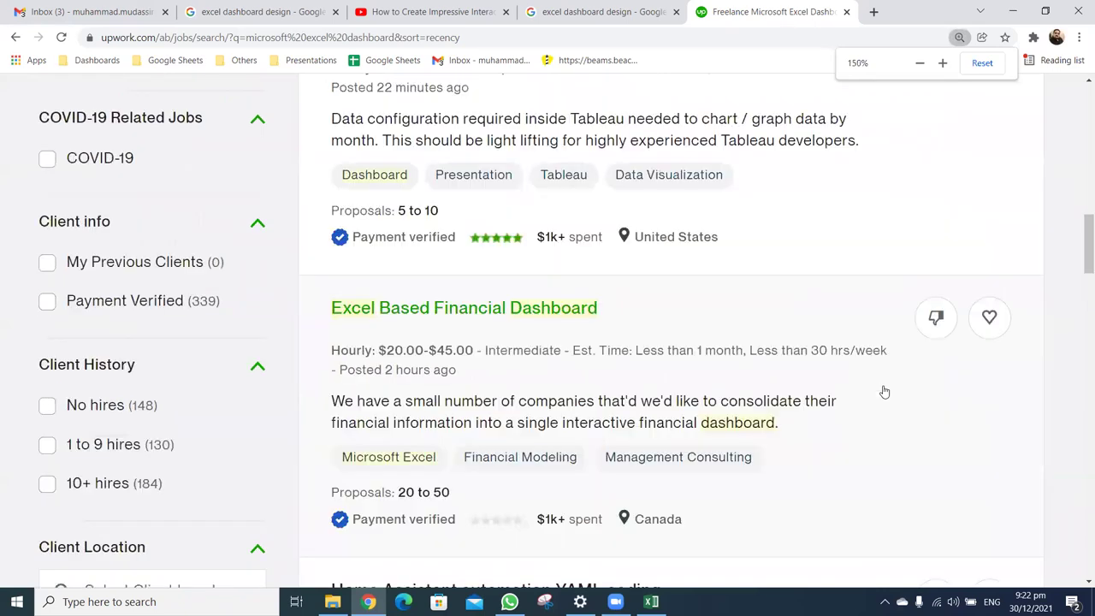
pyautogui.hotkey('ctrl', '-')
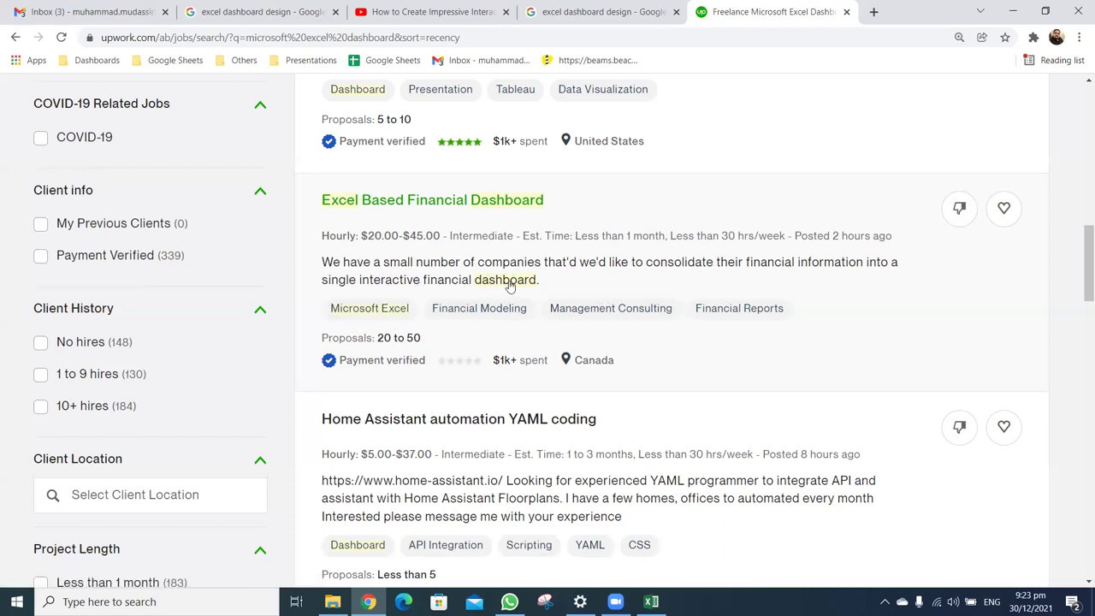
pyautogui.click(648, 597)
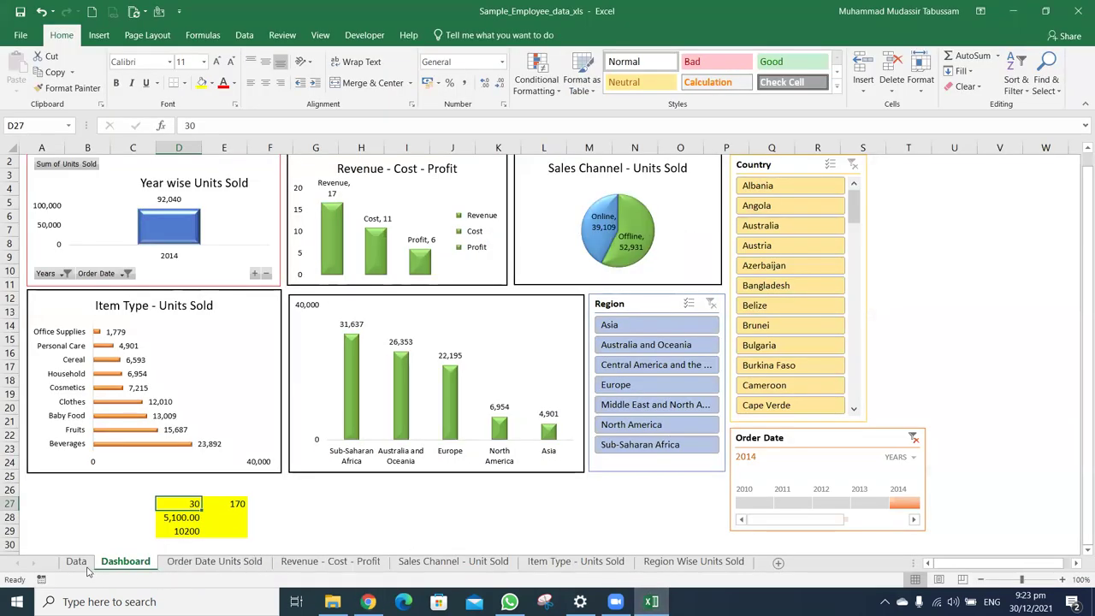
# Open the Data sheet and jump to its last header, Total Profit
pyautogui.click(81, 563)
pyautogui.hotkey('ctrl', 'Home')
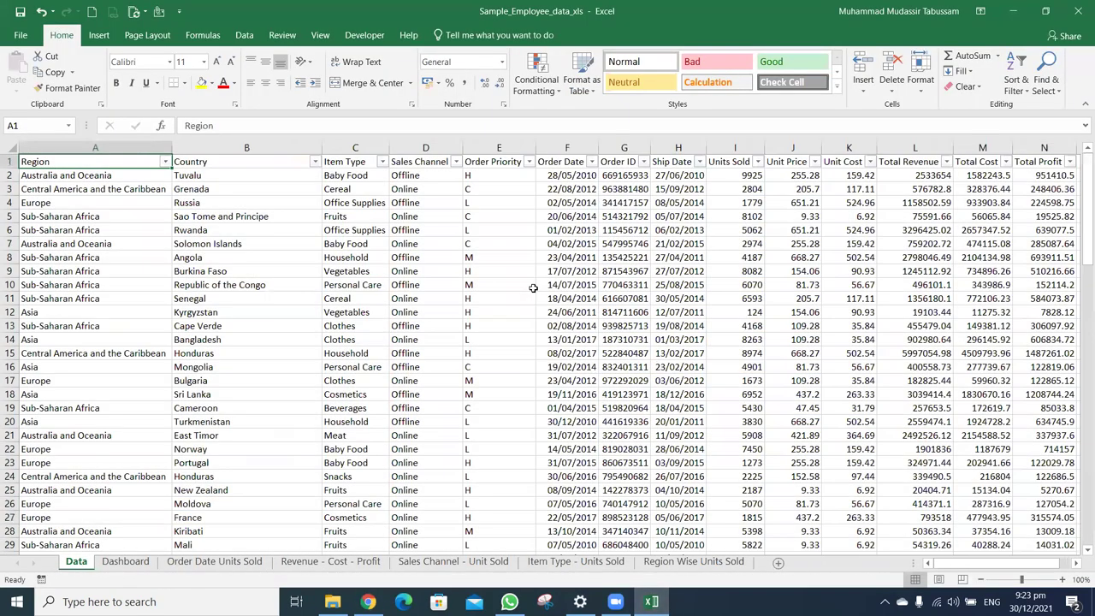
pyautogui.hotkey('ctrl', 'Right')
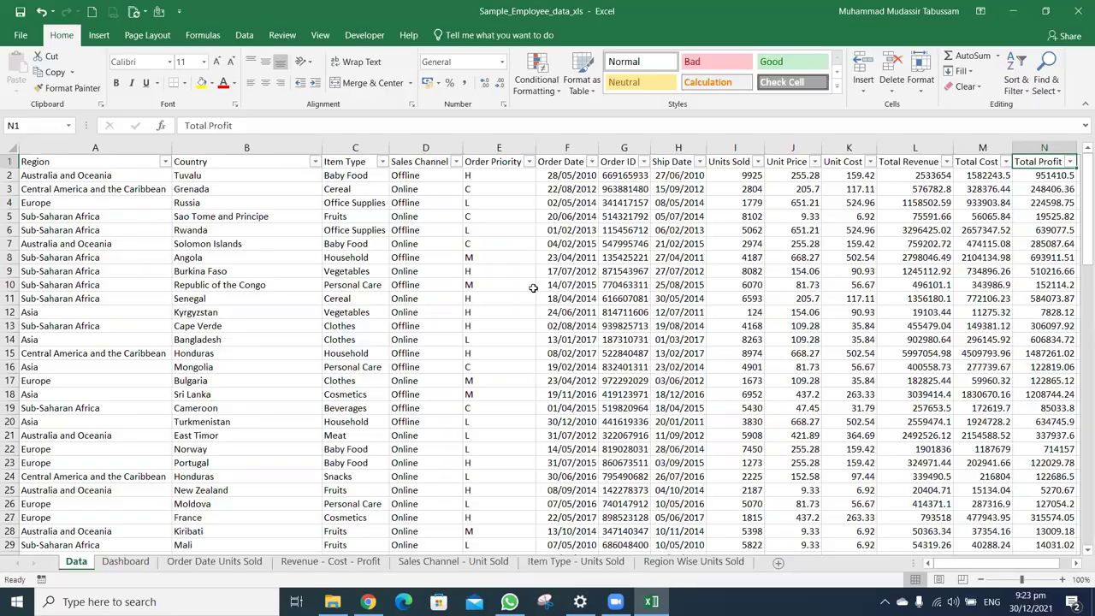
pyautogui.hotkey('alt', 'Tab')
pyautogui.hotkey('alt', 'Tab')
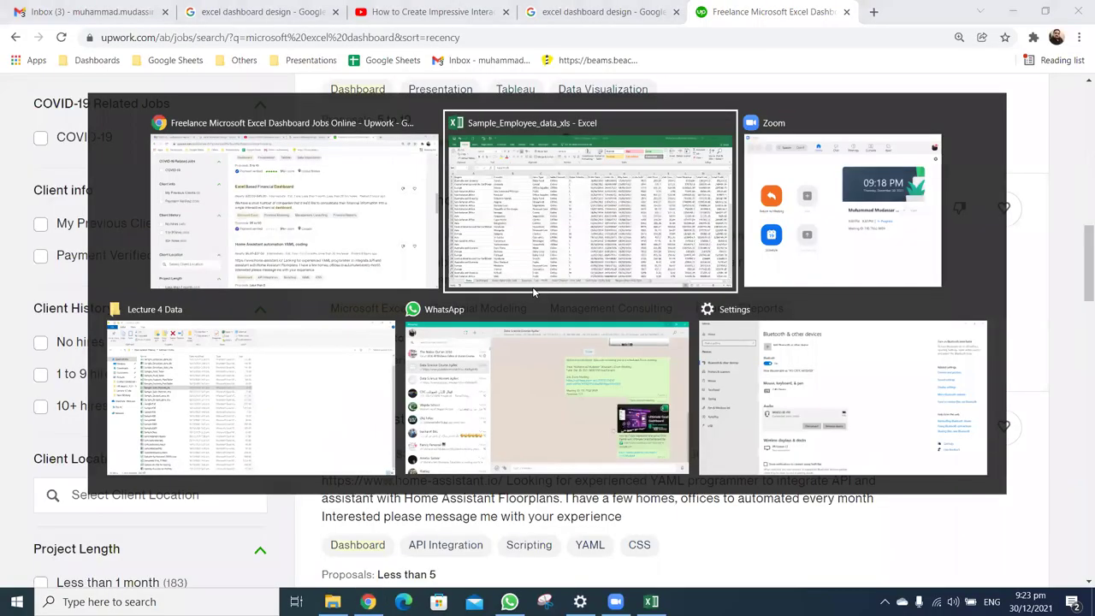
pyautogui.hotkey('ctrl', 'pagedown')
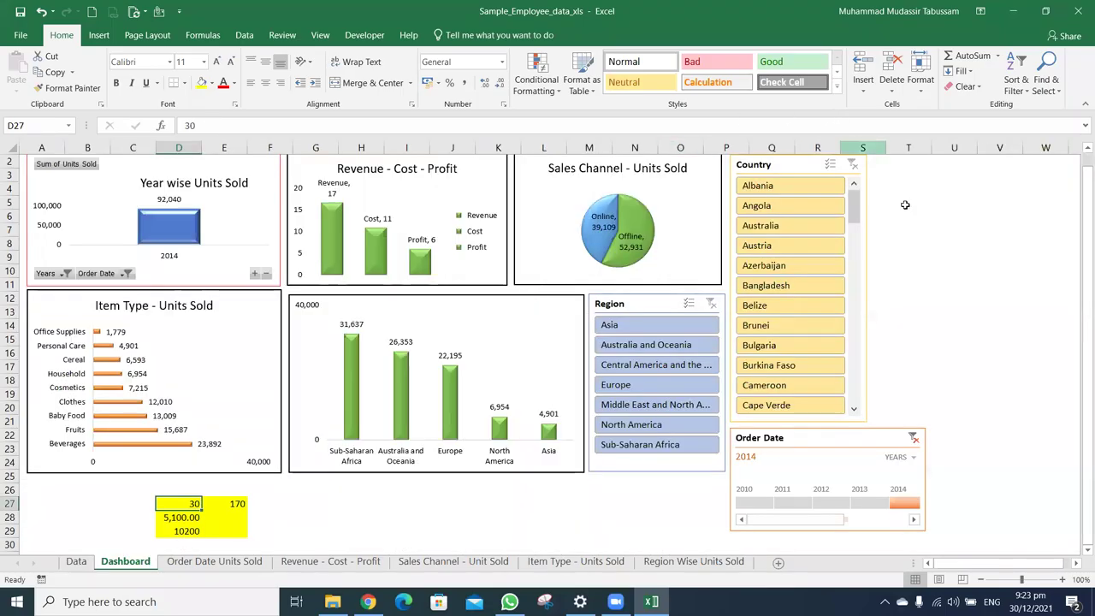
pyautogui.scroll(1, 941, 249)
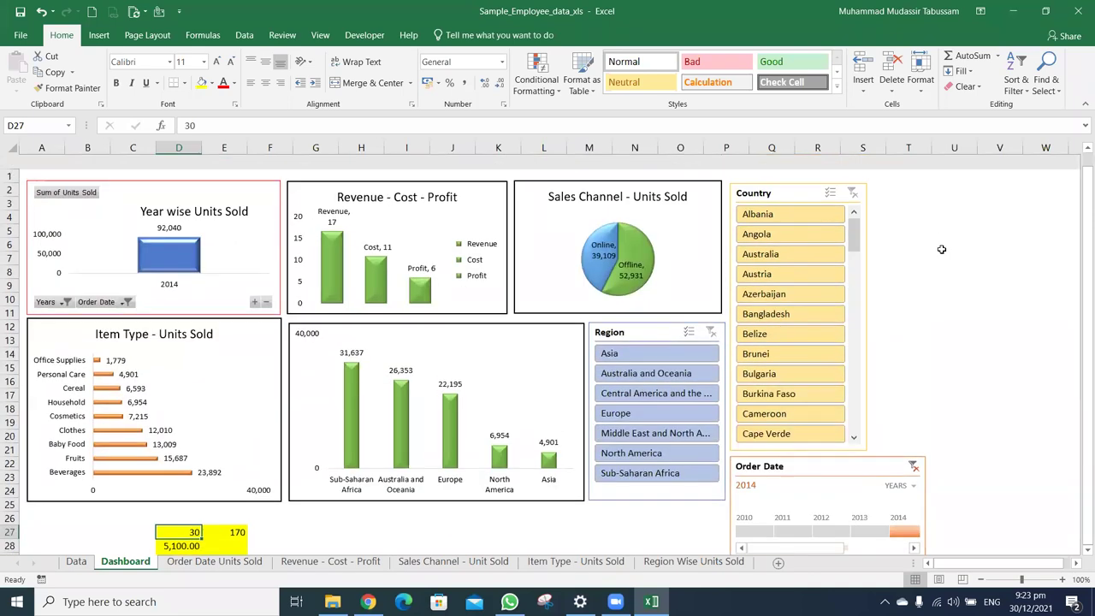
pyautogui.scroll(-1, 940, 249)
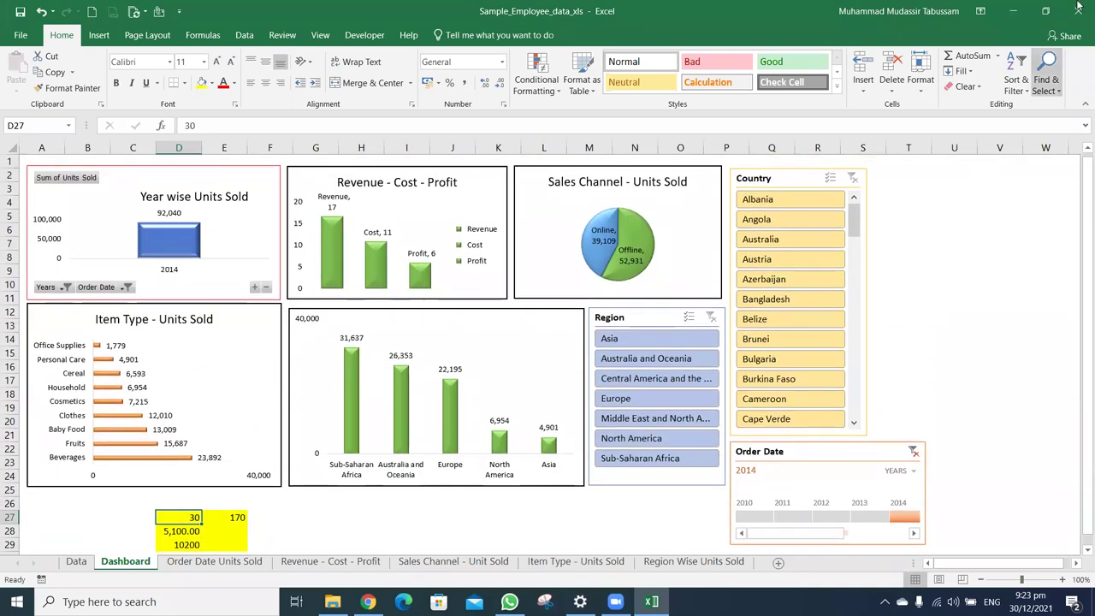
# Set the Excel ribbon to auto-hide for more sheet space
pyautogui.click(980, 15)
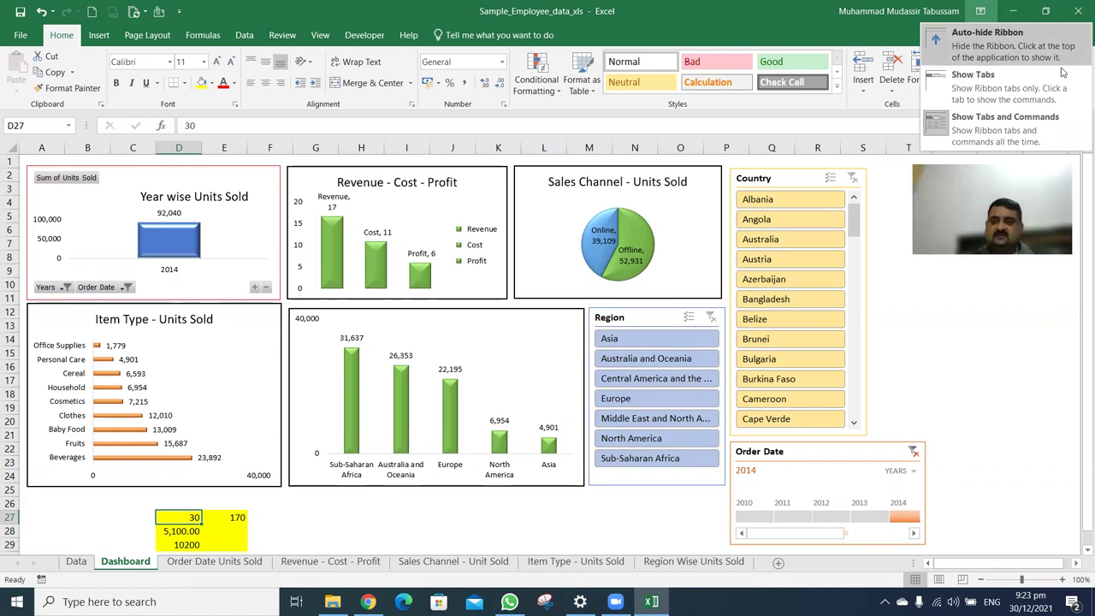
pyautogui.click(1061, 73)
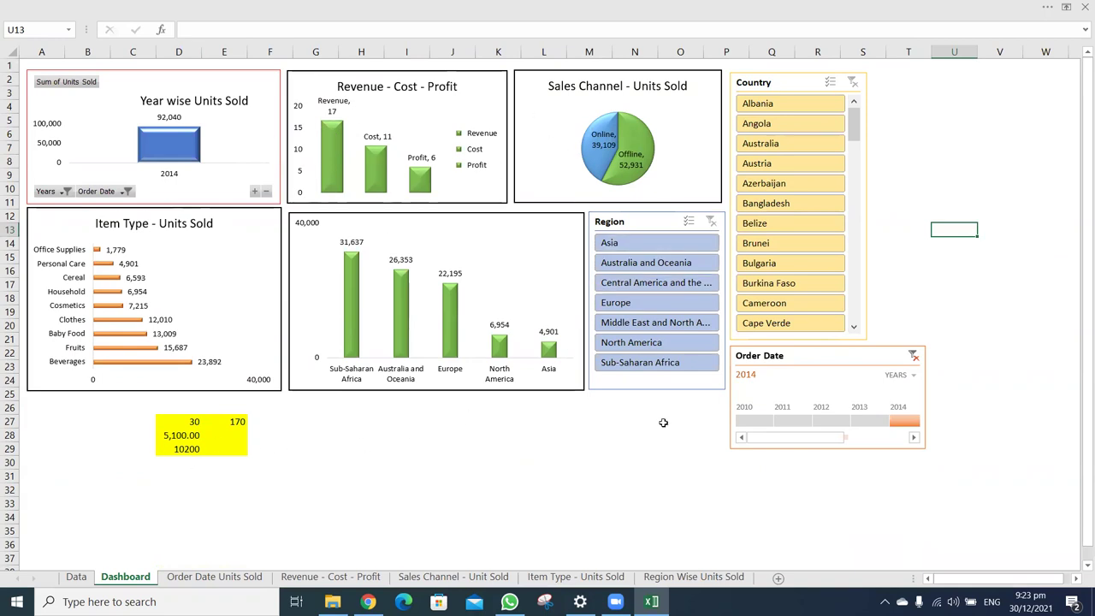
pyautogui.hotkey('alt', 'Tab')
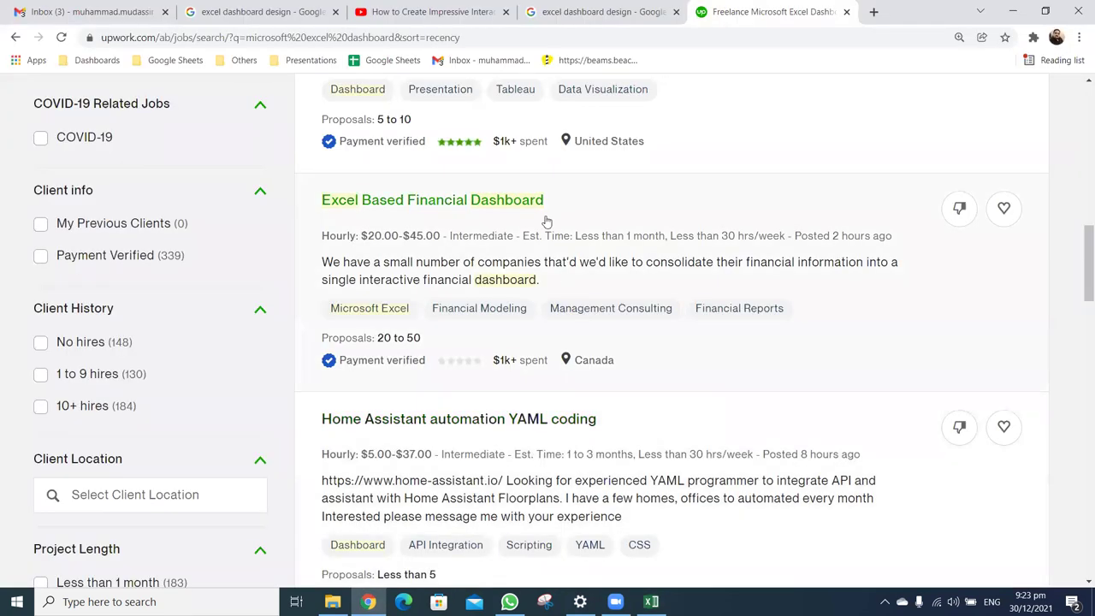
# Scroll to the $300 fixed-price Restaurant Data Dashboard posting and expand its full description
pyautogui.scroll(-2, 758, 440)
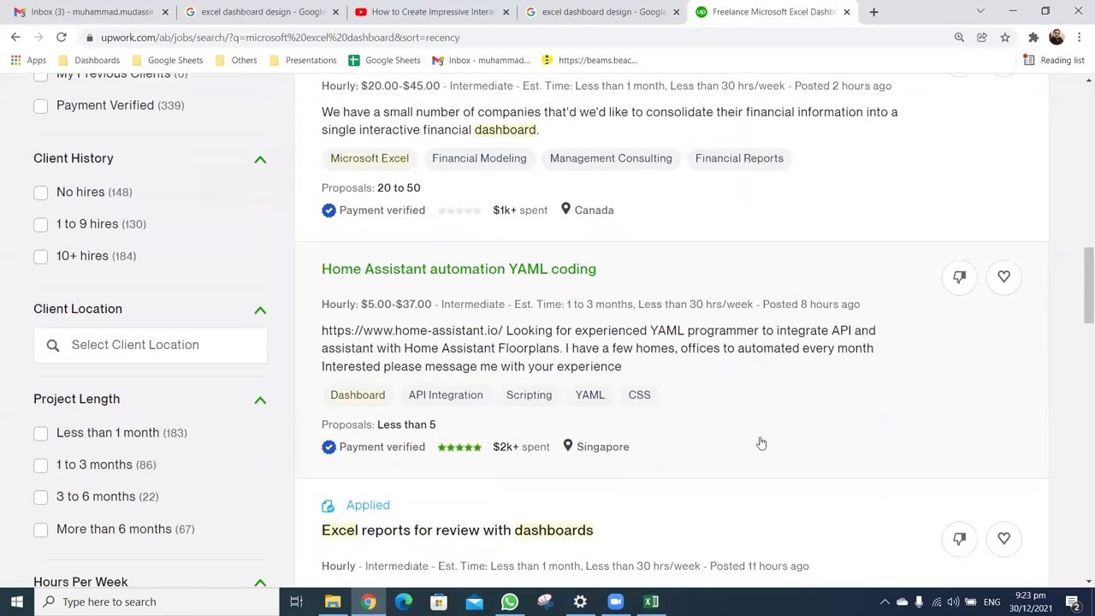
pyautogui.scroll(-2, 759, 442)
pyautogui.scroll(-1, 462, 321)
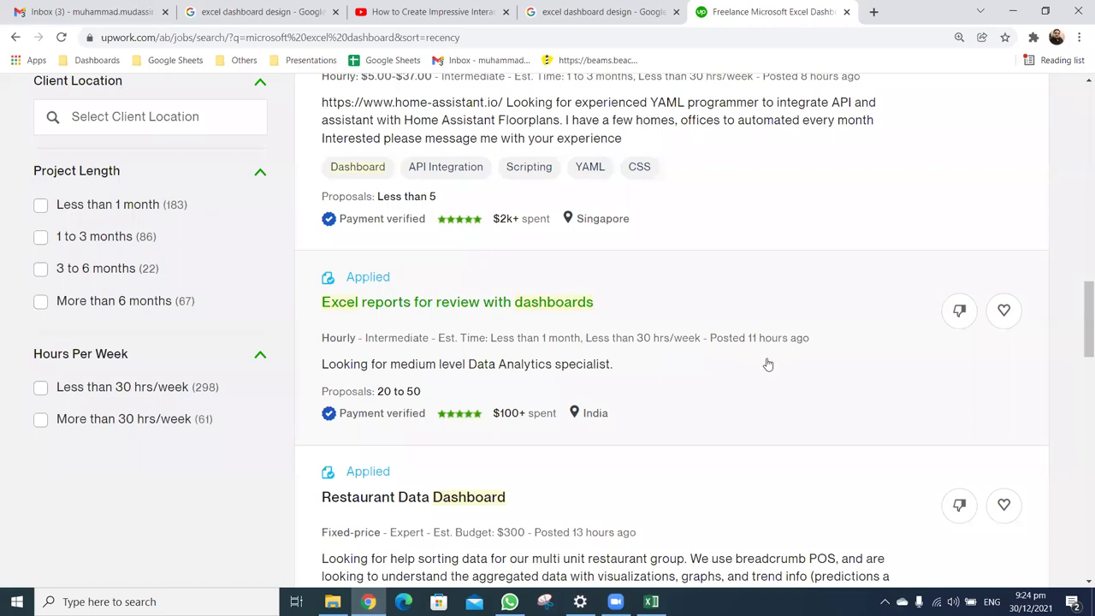
pyautogui.scroll(-2, 767, 363)
pyautogui.scroll(-1, 767, 363)
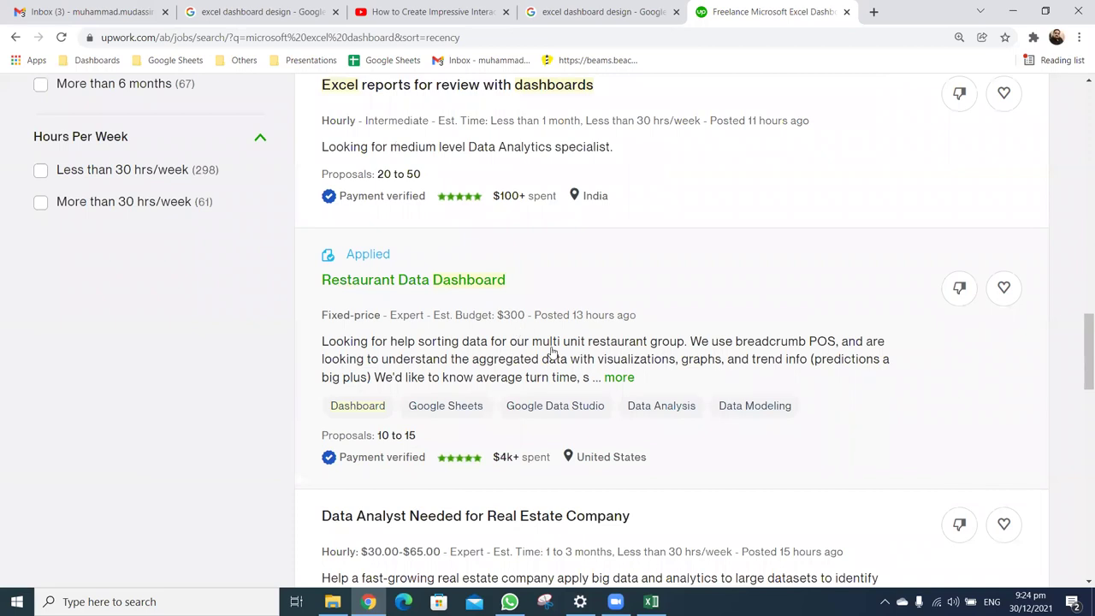
pyautogui.click(618, 377)
# Read through the rest of the Restaurant Data Dashboard posting, then switch back to Excel
pyautogui.scroll(-2, 740, 414)
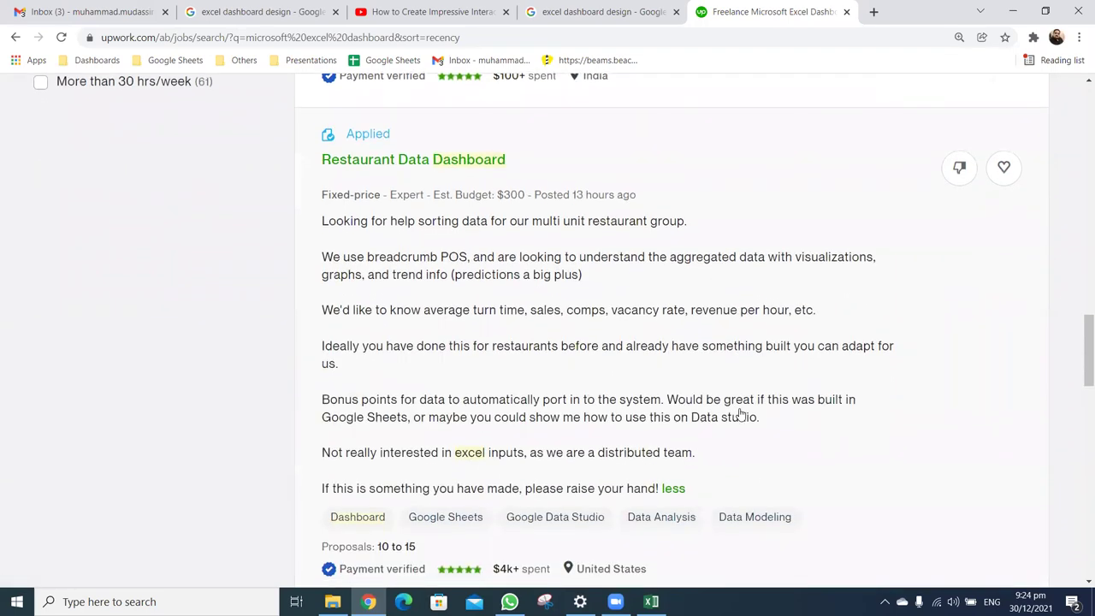
pyautogui.scroll(-1, 741, 414)
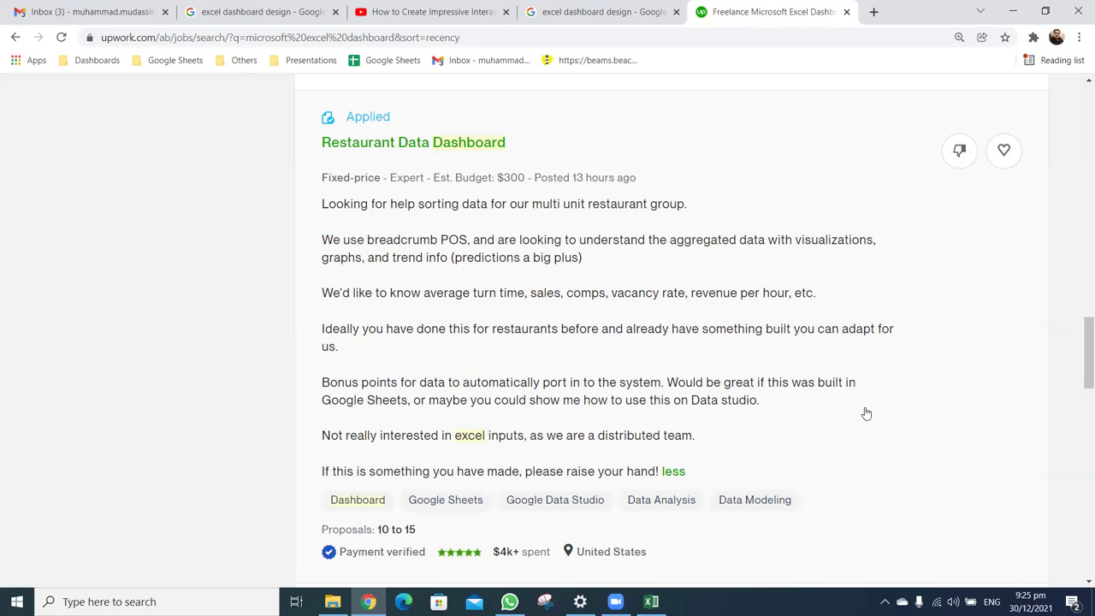
pyautogui.scroll(-3, 865, 413)
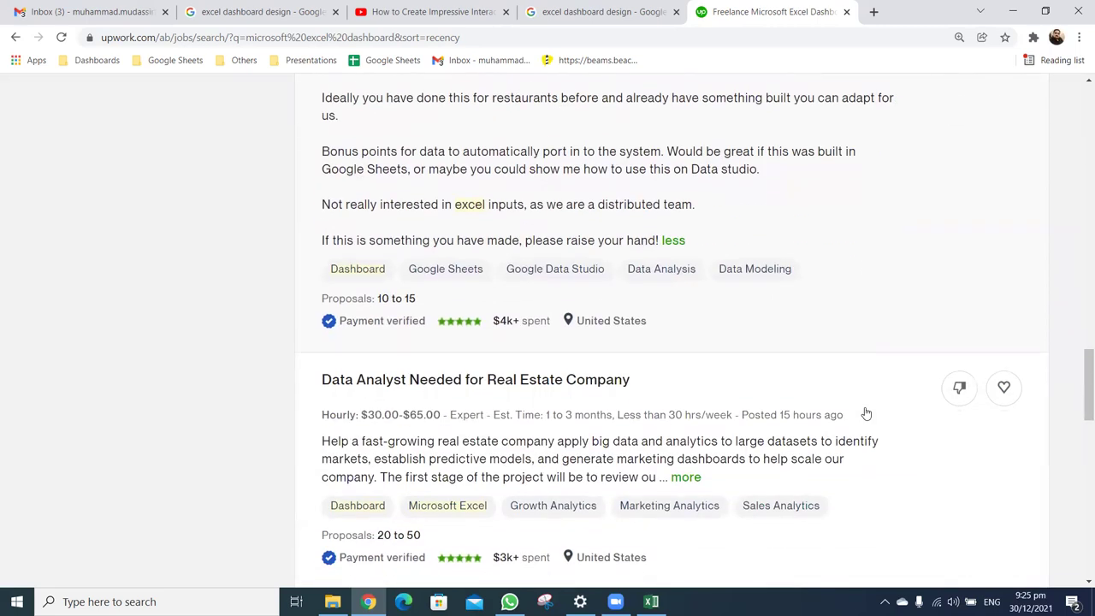
pyautogui.scroll(3, 865, 413)
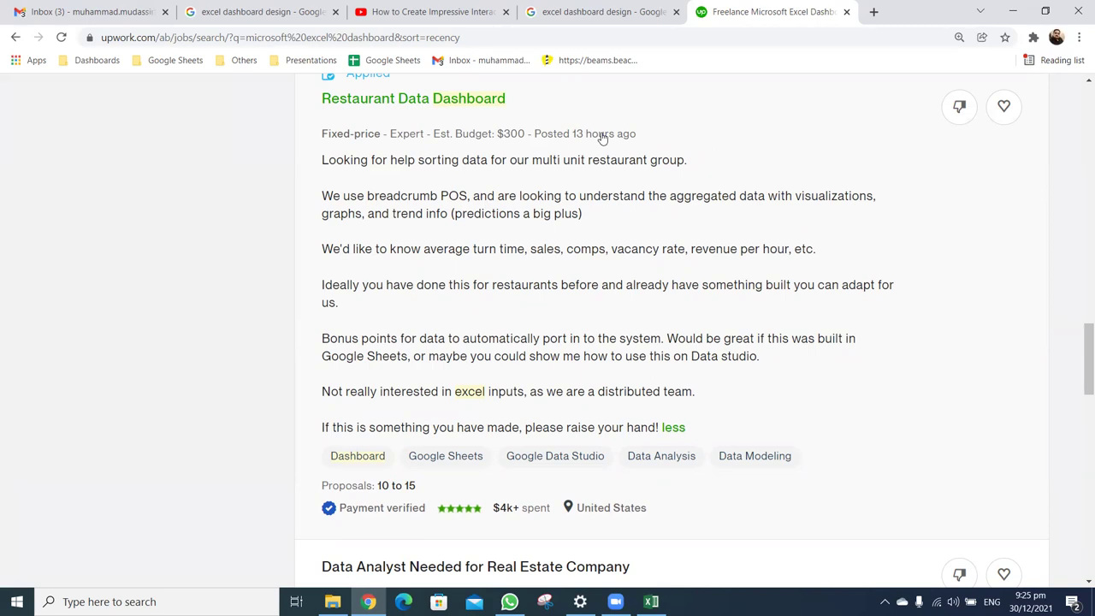
pyautogui.hotkey('alt', 'Tab')
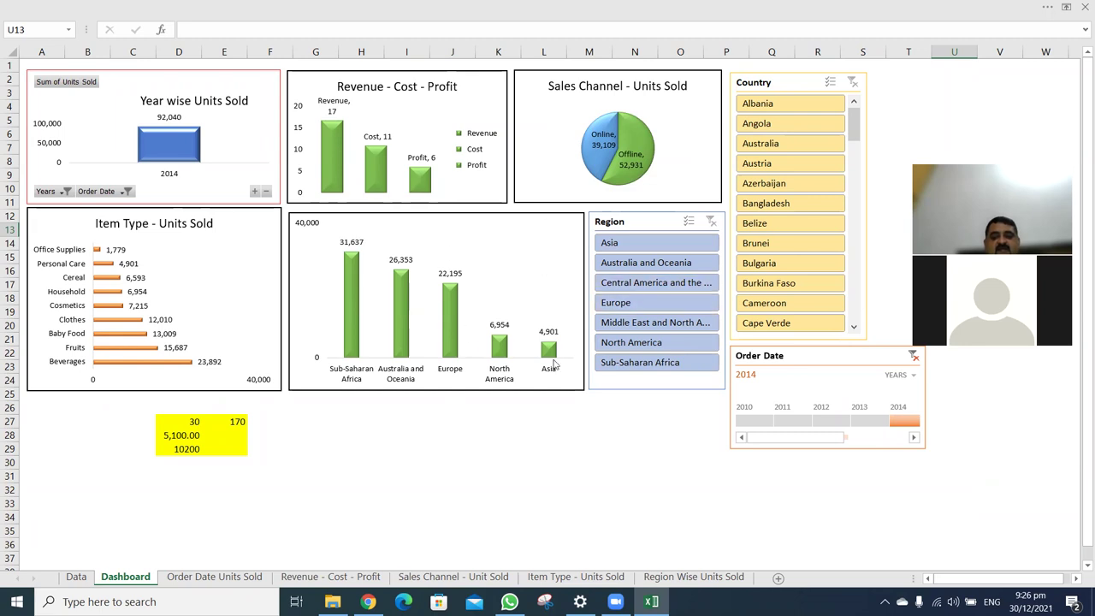
# Review the Data sheet's headings from Region in A1 to Total Profit, then return to Dashboard and Upwork
pyautogui.hotkey('alt', 'Tab')
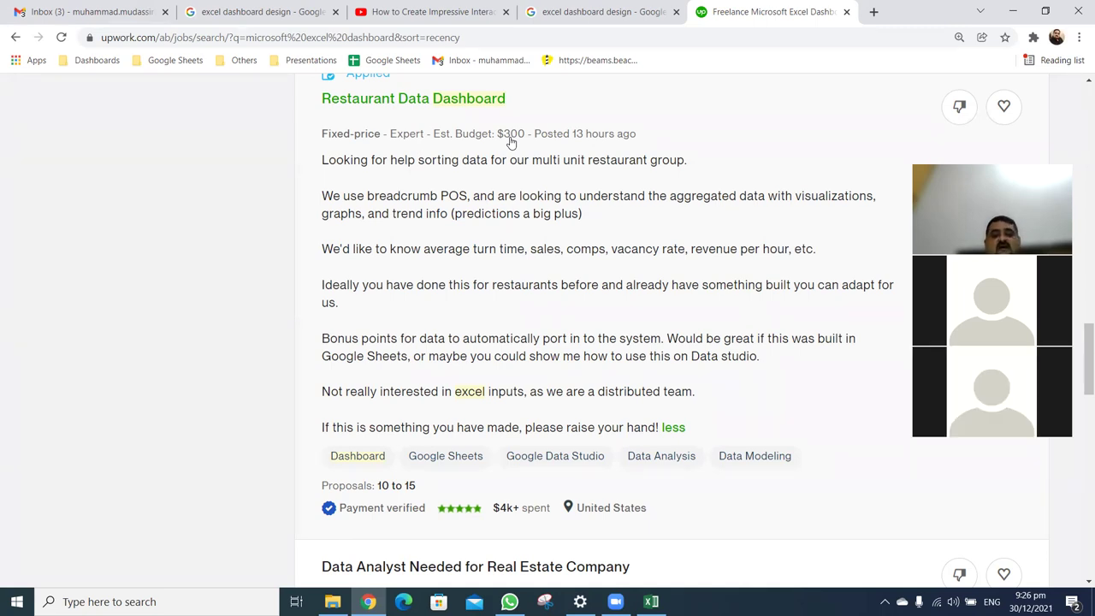
pyautogui.hotkey('alt', 'Tab')
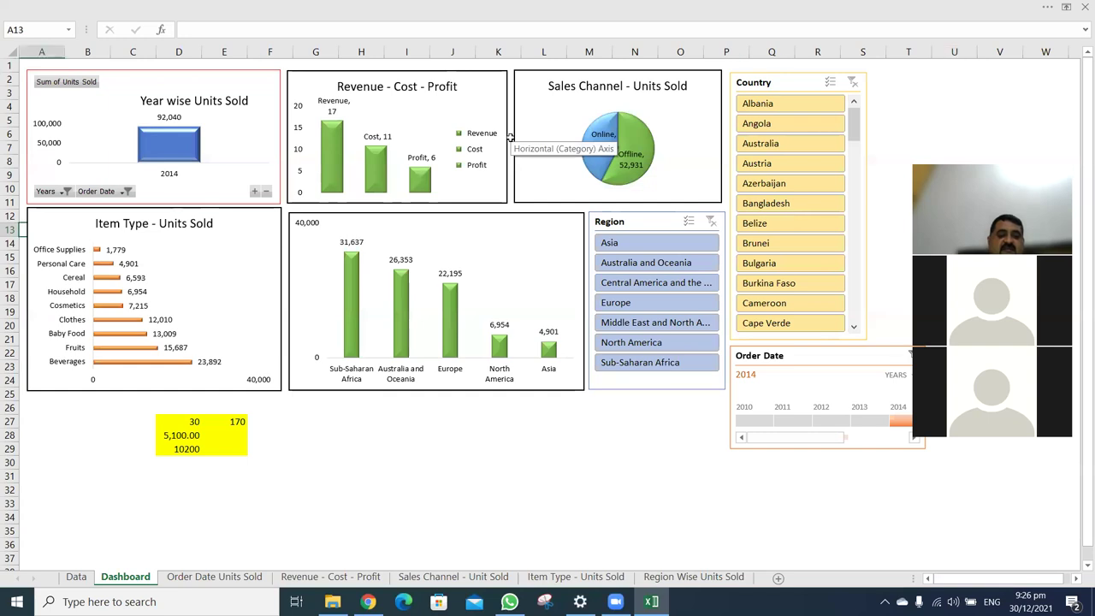
pyautogui.hotkey('ctrl', 'pageup')
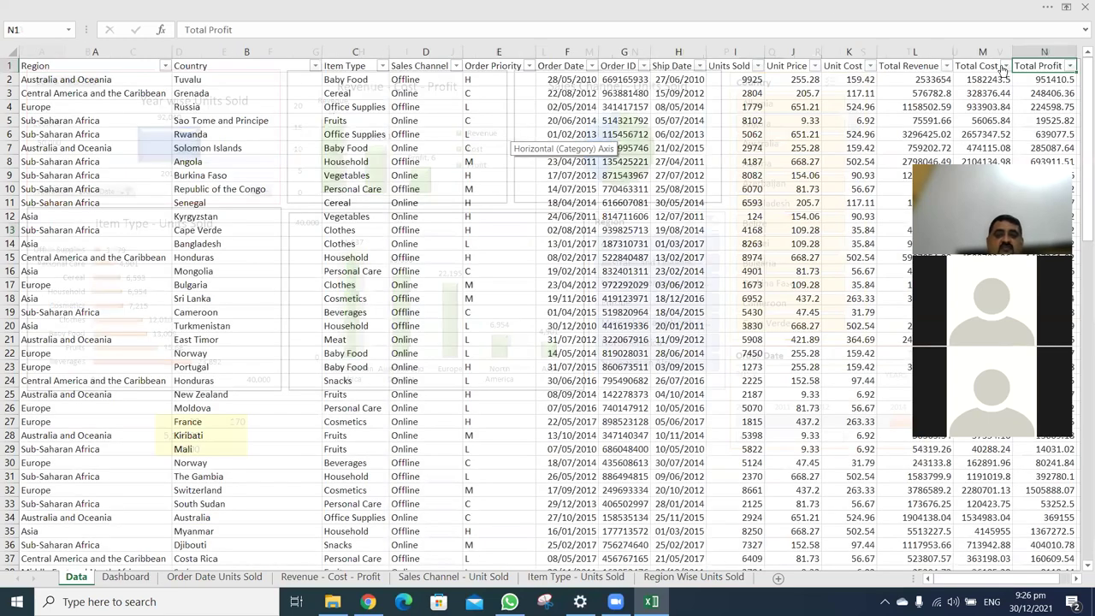
pyautogui.press('Left')
pyautogui.press('Left')
pyautogui.press('Left')
pyautogui.press('Left')
pyautogui.press('Left')
pyautogui.hotkey('ctrl', 'Right')
pyautogui.press('Left')
pyautogui.press('Left')
pyautogui.press('Left')
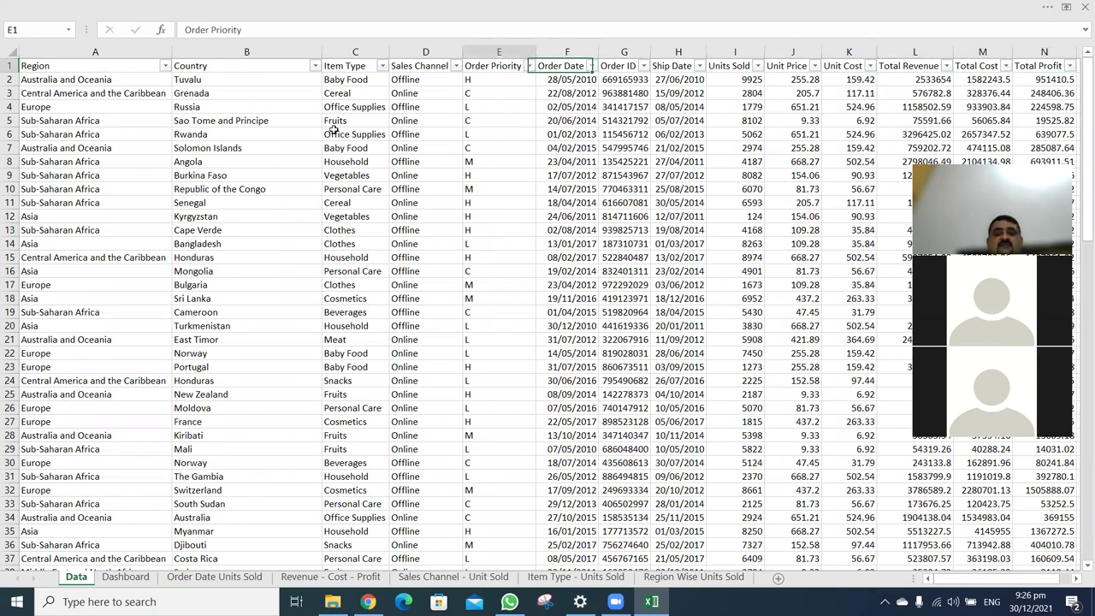
pyautogui.press('Left')
pyautogui.press('Left')
pyautogui.press('Left')
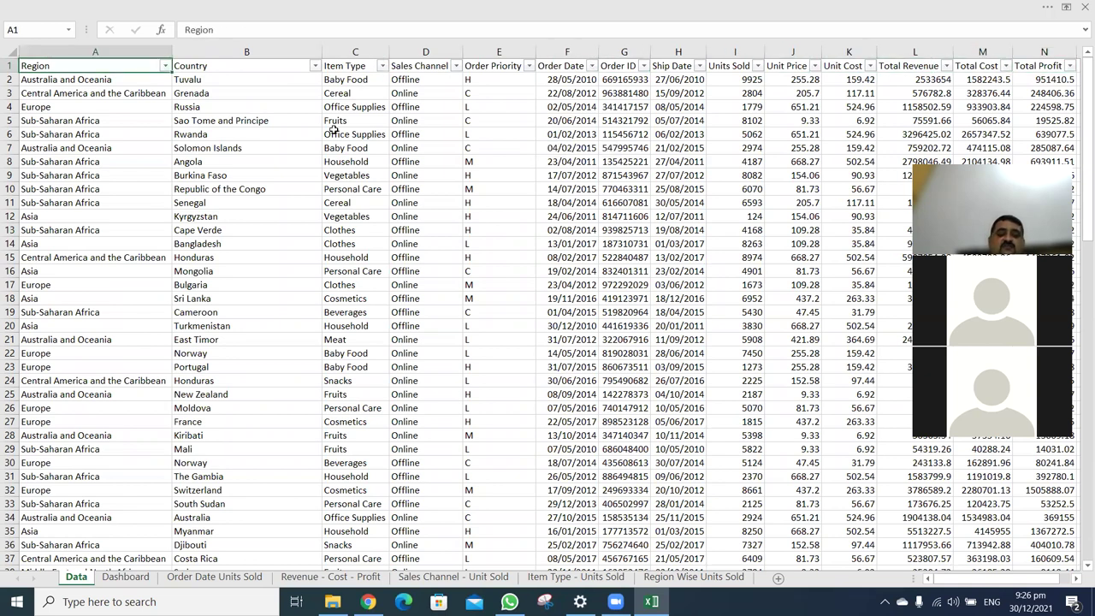
pyautogui.hotkey('ctrl', 'pagedown')
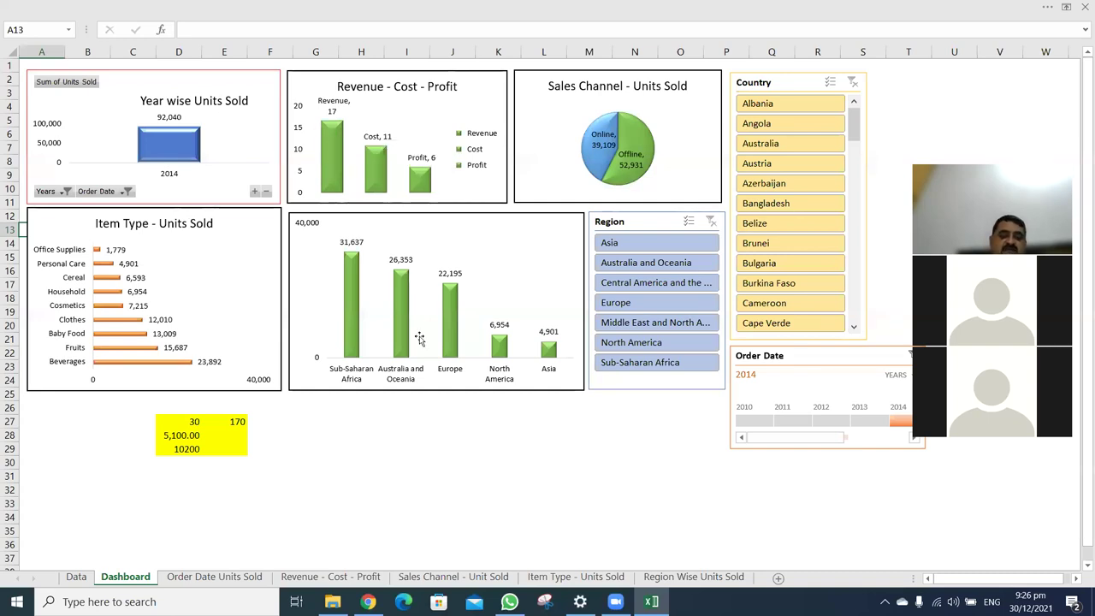
pyautogui.hotkey('alt', 'Tab')
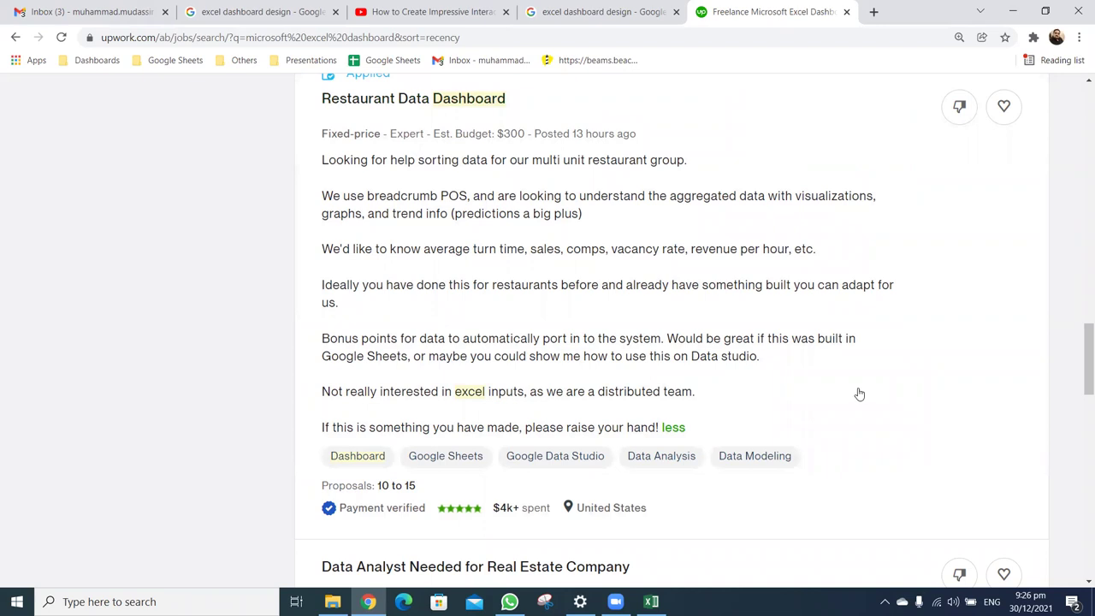
# Browse Upwork results, previewing the Restaurant Data Dashboard and Data, Analytics, Insights Project jobs
pyautogui.scroll(-4, 859, 389)
pyautogui.scroll(5, 859, 389)
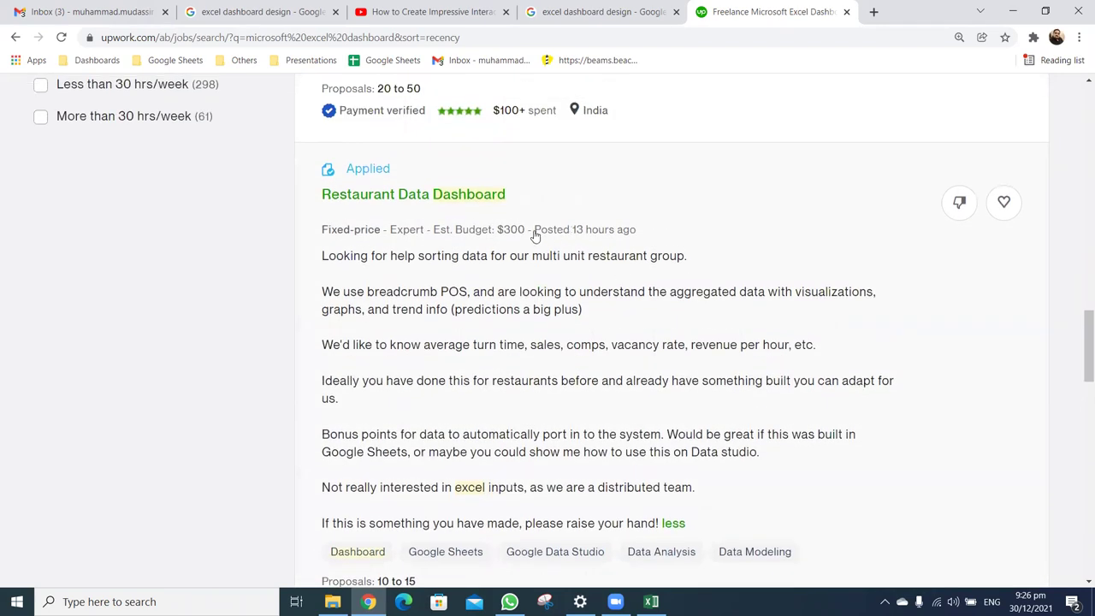
pyautogui.click(623, 237)
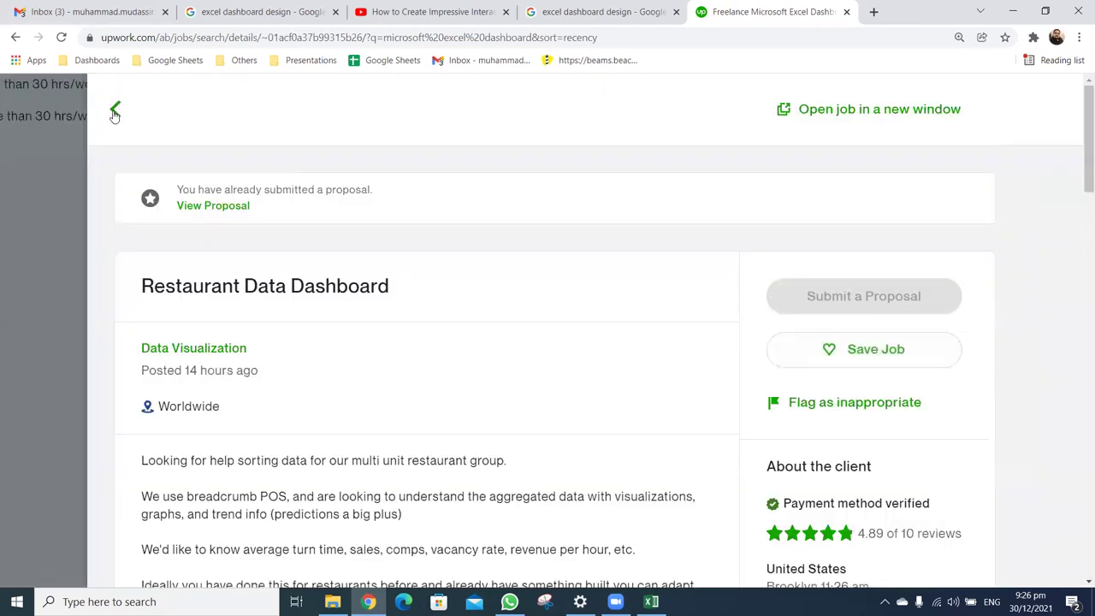
pyautogui.click(113, 111)
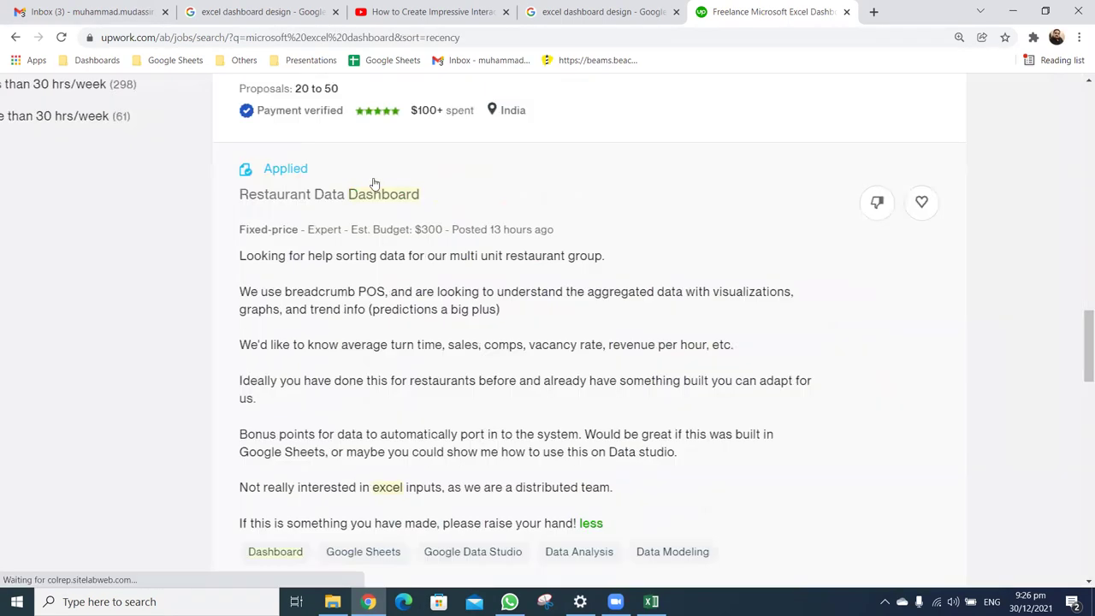
pyautogui.scroll(-2, 582, 244)
pyautogui.scroll(-4, 582, 245)
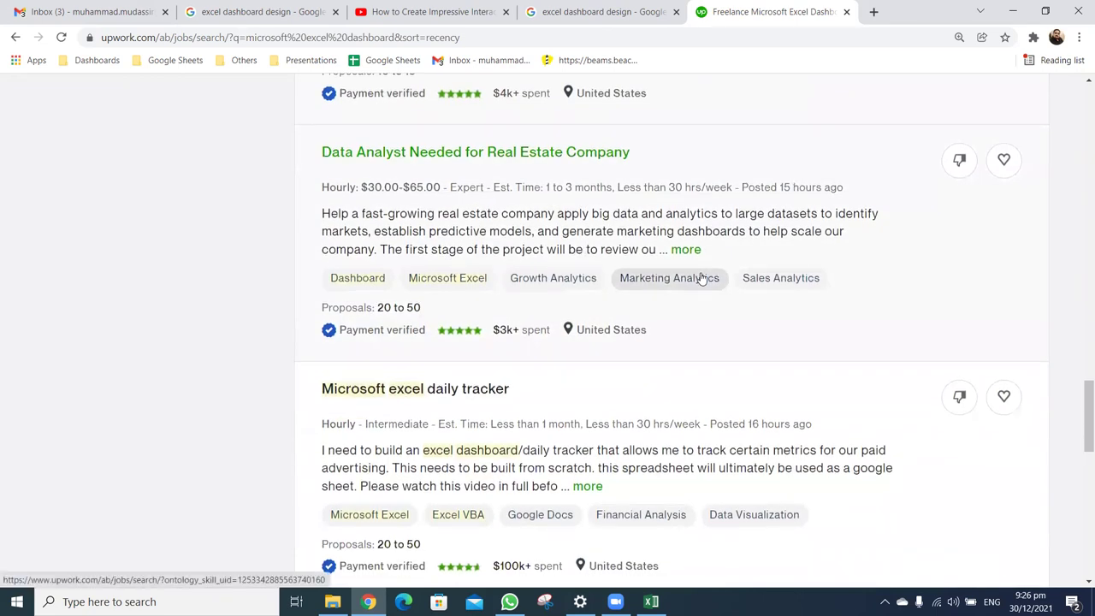
pyautogui.scroll(-3, 703, 277)
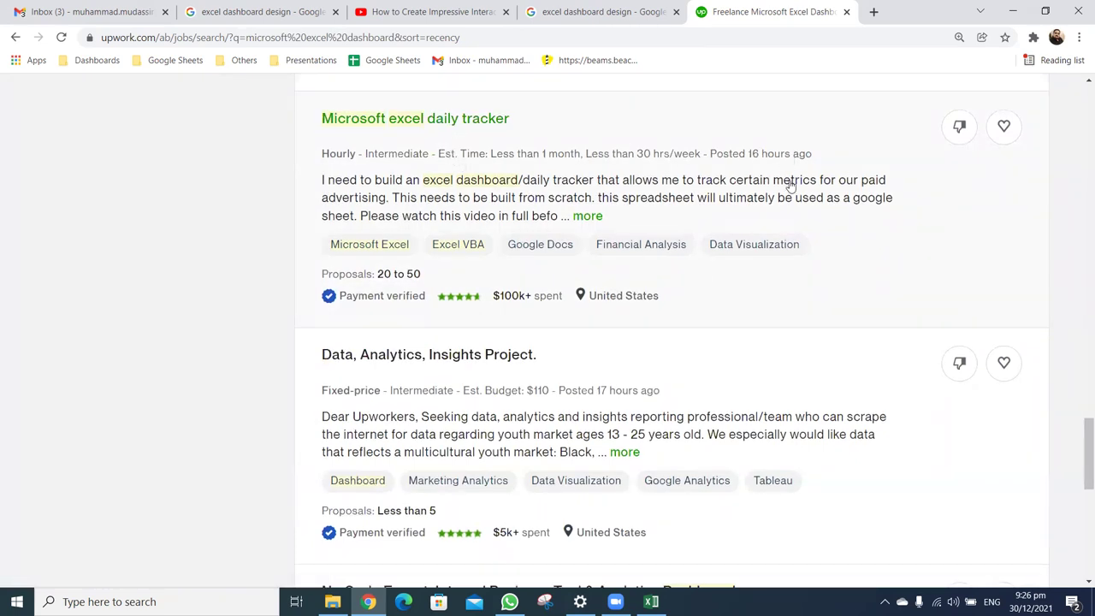
pyautogui.scroll(-2, 791, 185)
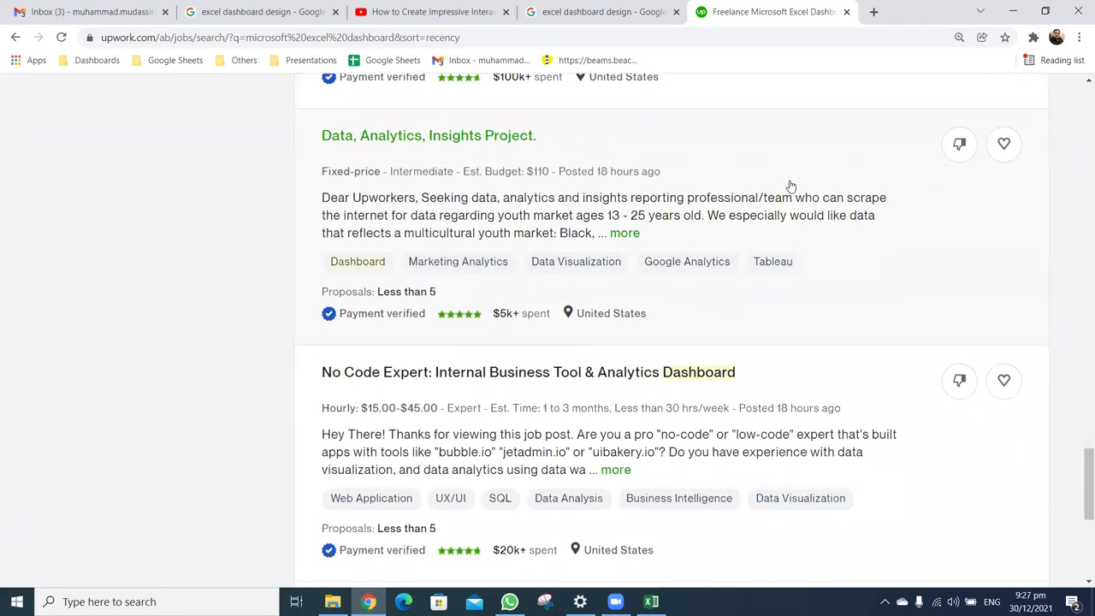
pyautogui.click(624, 233)
pyautogui.scroll(-1, 588, 389)
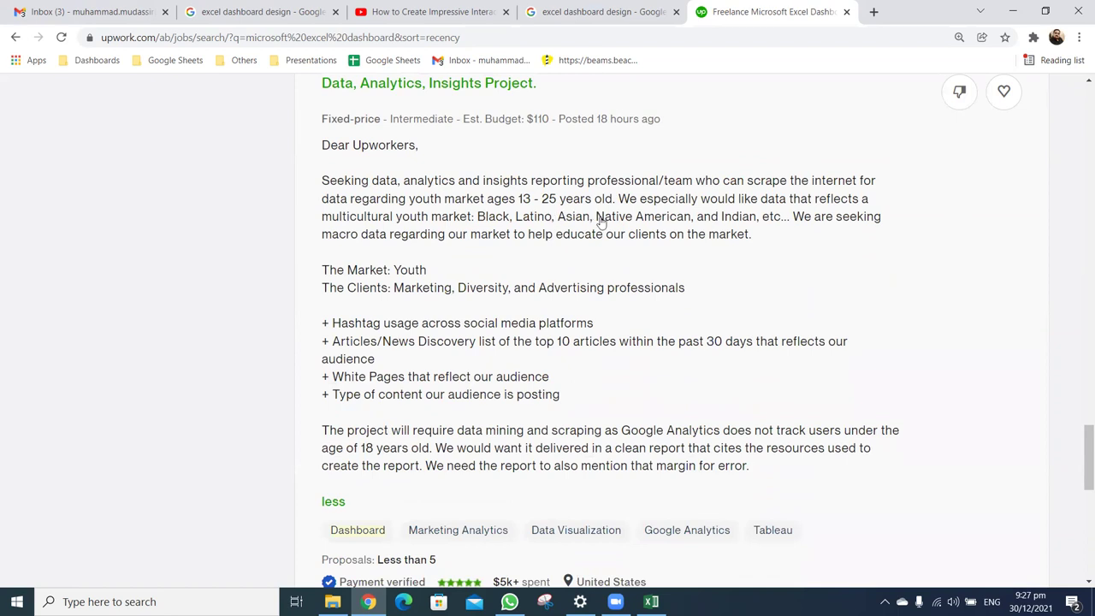
pyautogui.scroll(1, 633, 236)
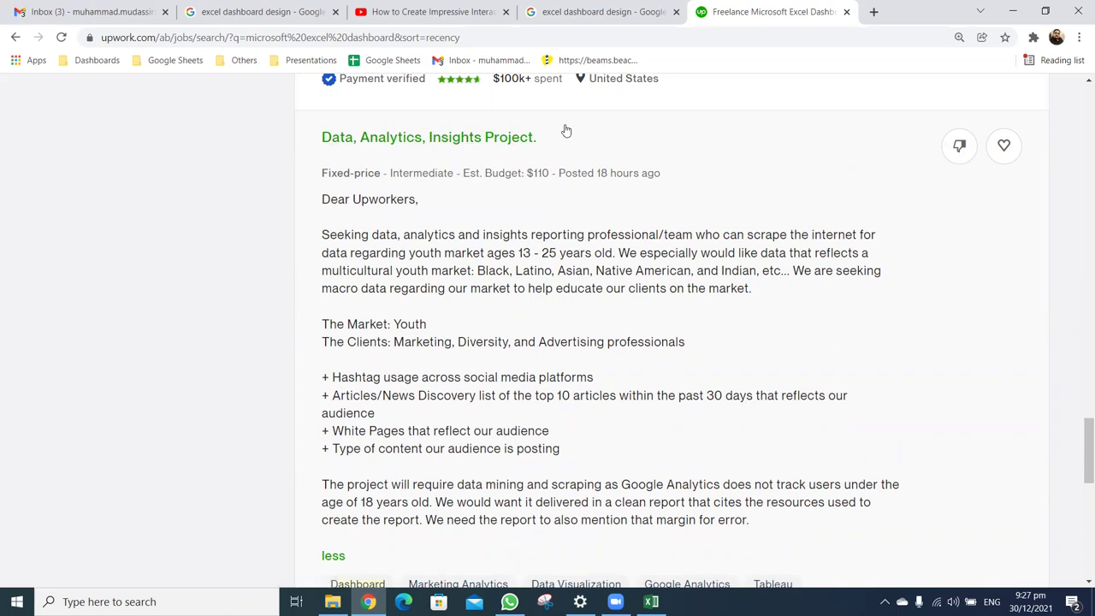
# Glance at the Excel dashboard, then keep scrolling the Upwork job results
pyautogui.hotkey('alt', 'Tab')
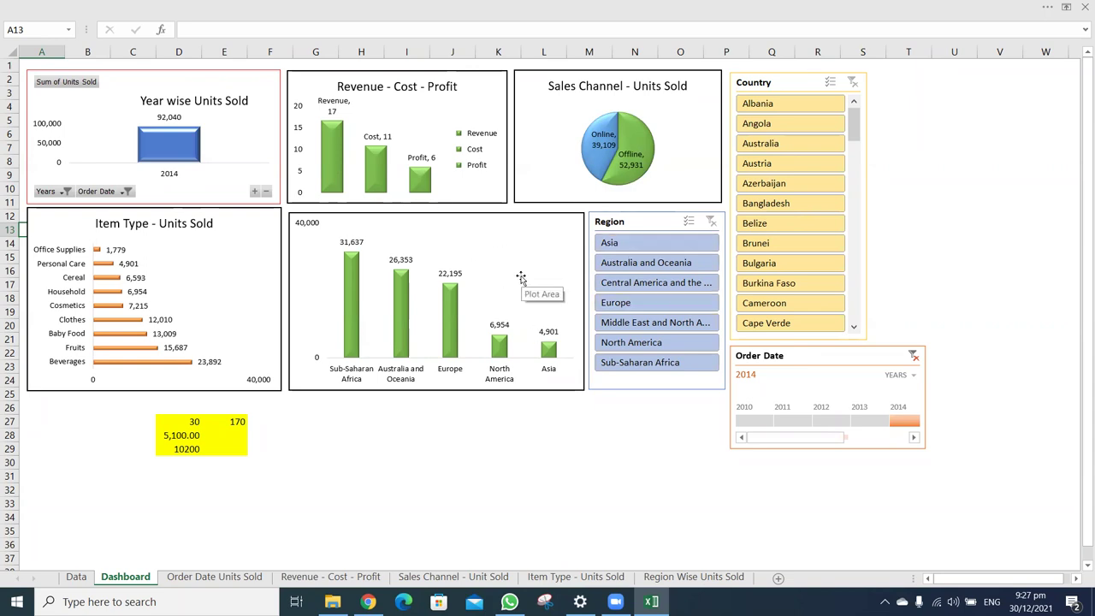
pyautogui.hotkey('alt', 'Tab')
pyautogui.scroll(-2, 520, 281)
pyautogui.scroll(-3, 523, 281)
pyautogui.scroll(-1, 522, 281)
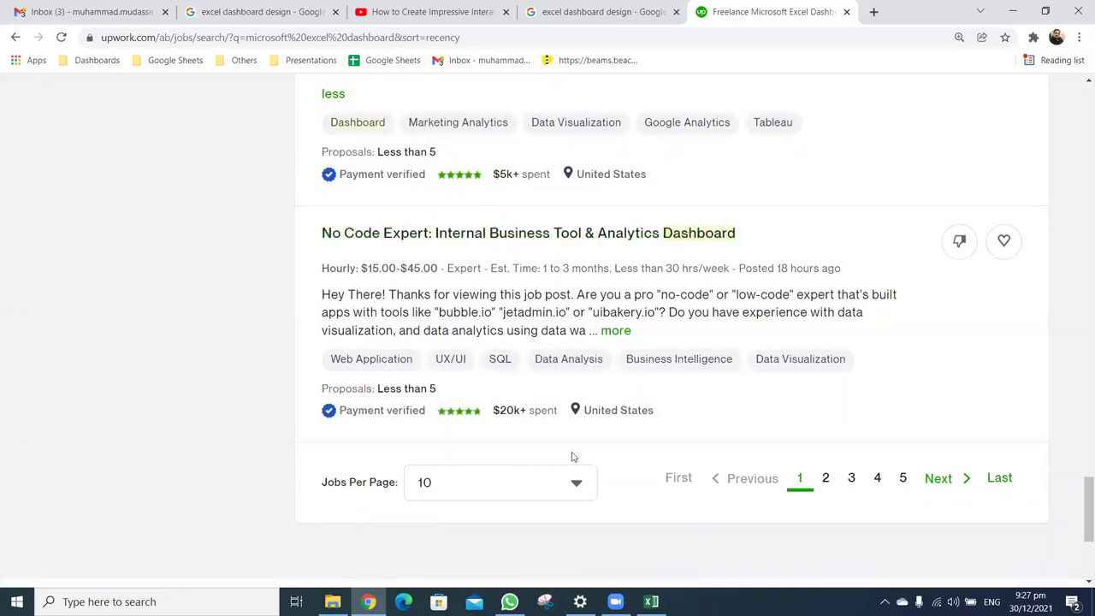
# Browse the second page of job results and clear the Order Date timeline filter to show all periods
pyautogui.click(825, 479)
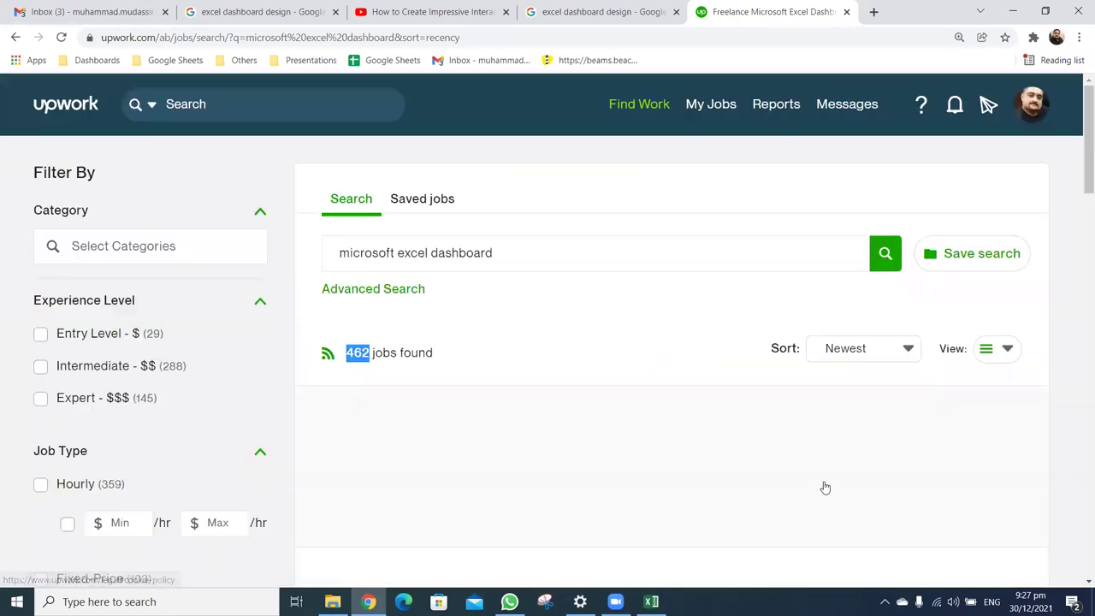
pyautogui.scroll(-1, 826, 487)
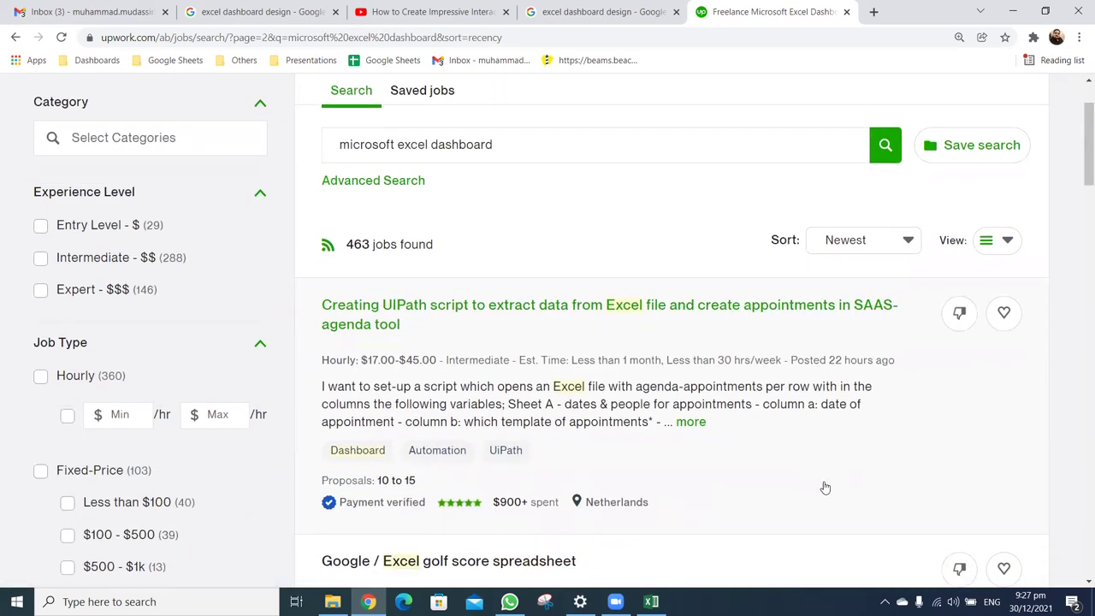
pyautogui.scroll(-1, 825, 487)
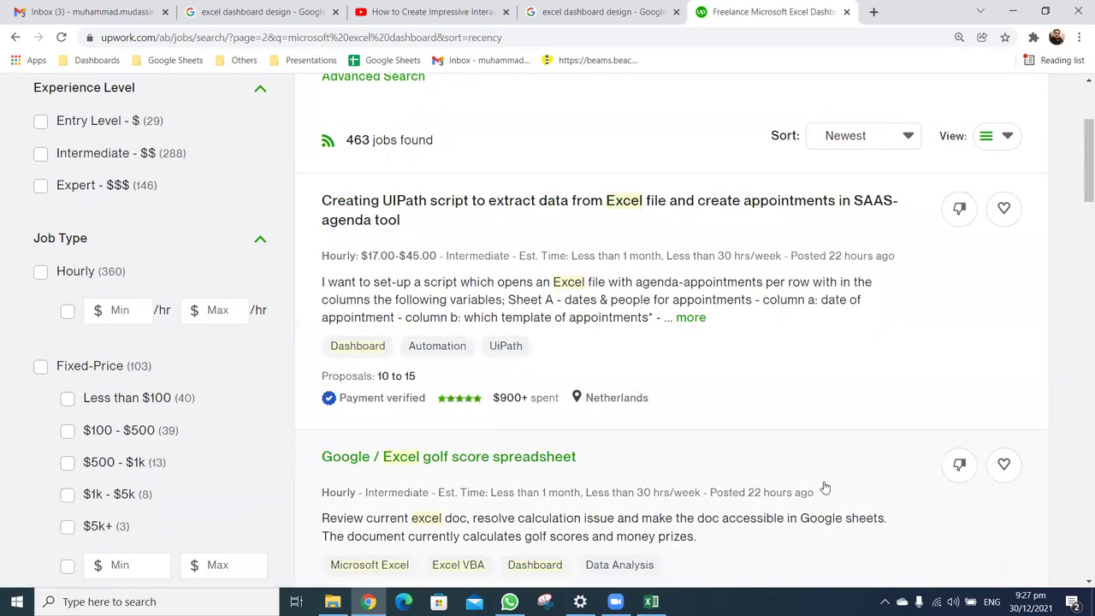
pyautogui.scroll(-2, 825, 488)
pyautogui.scroll(-1, 825, 487)
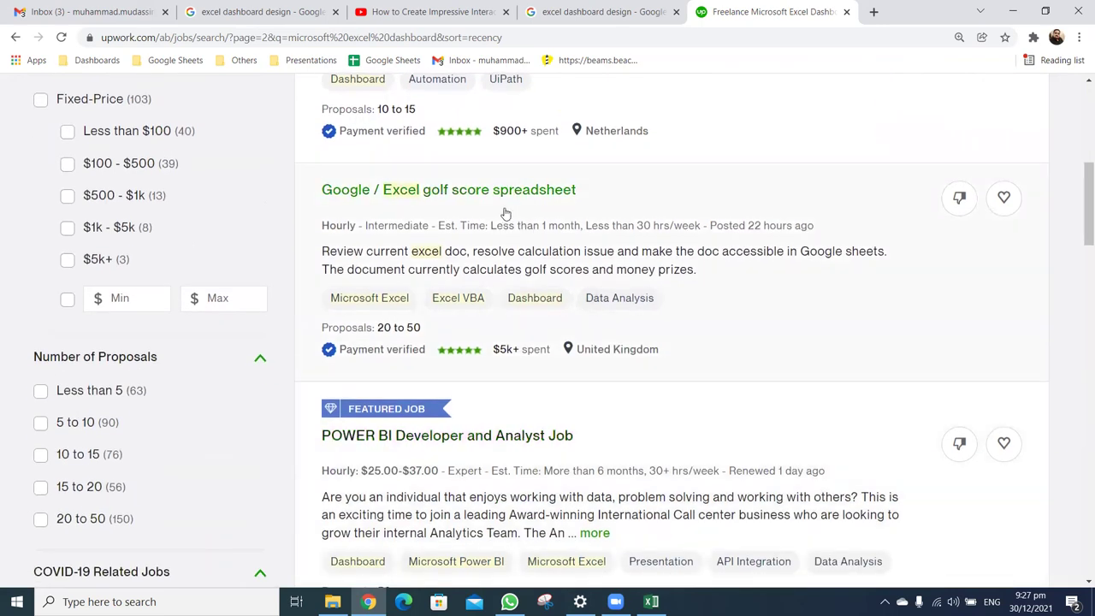
pyautogui.scroll(-3, 672, 334)
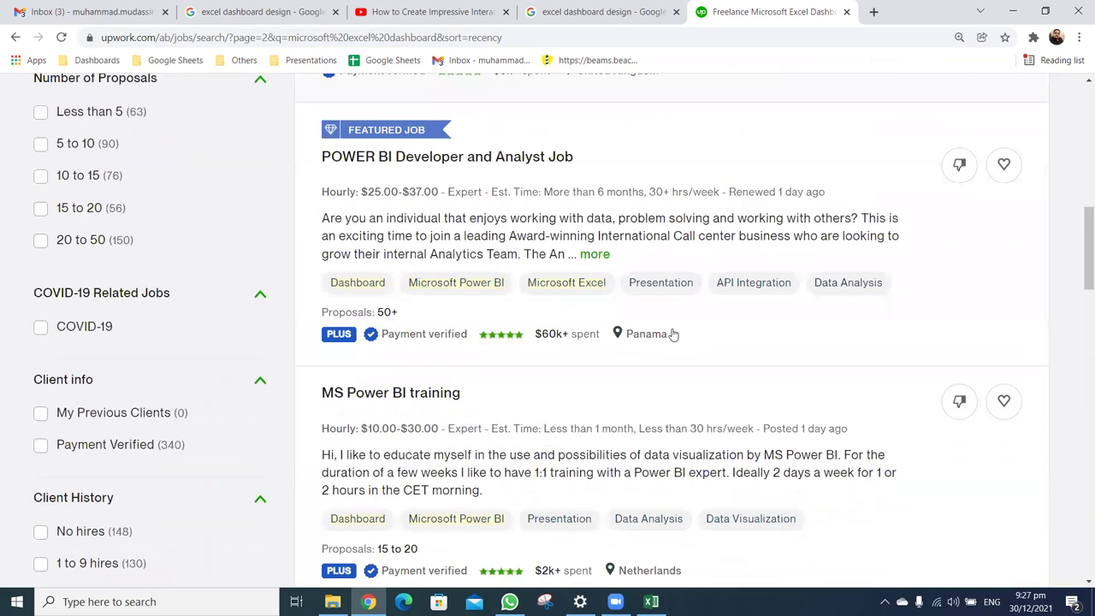
pyautogui.scroll(-2, 672, 334)
pyautogui.scroll(-2, 672, 335)
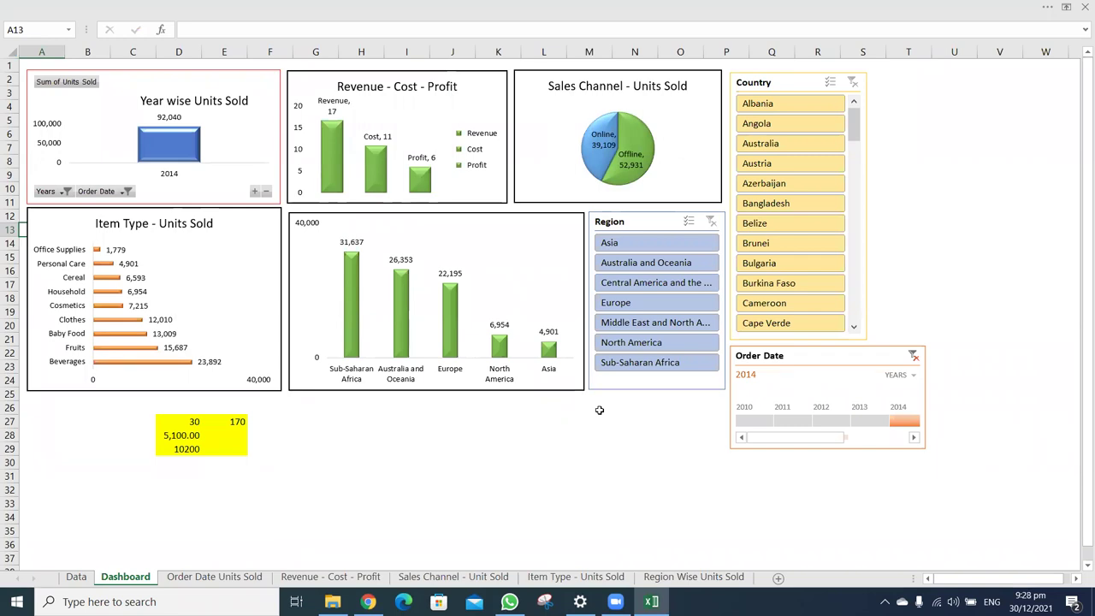
pyautogui.click(913, 355)
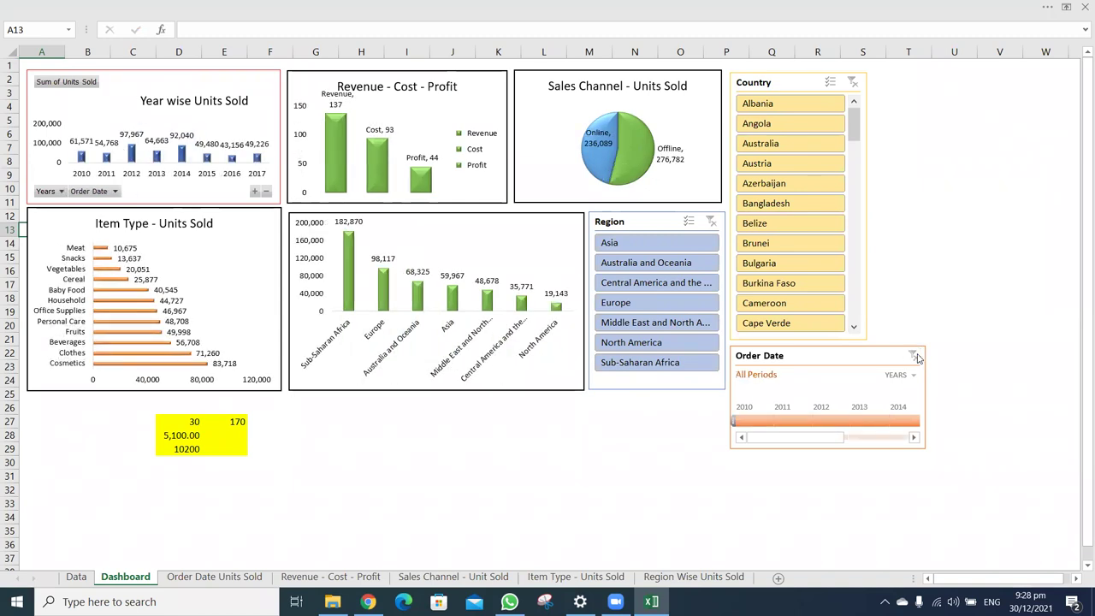
pyautogui.hotkey('alt', 'Tab')
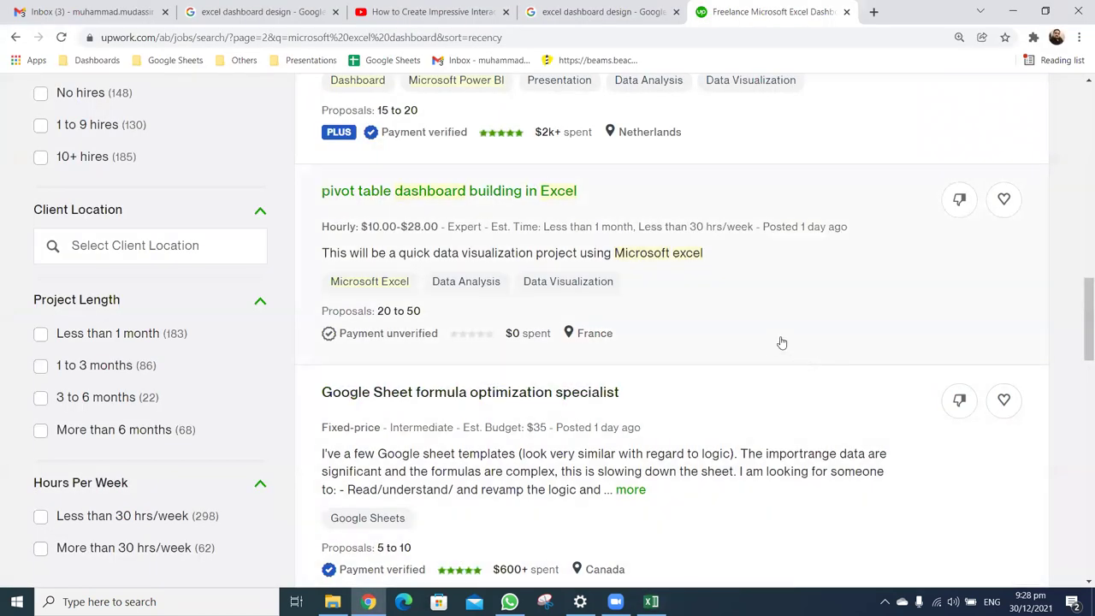
# Preview the pivot table dashboard building job's details, then scroll further down the second results page
pyautogui.click(780, 342)
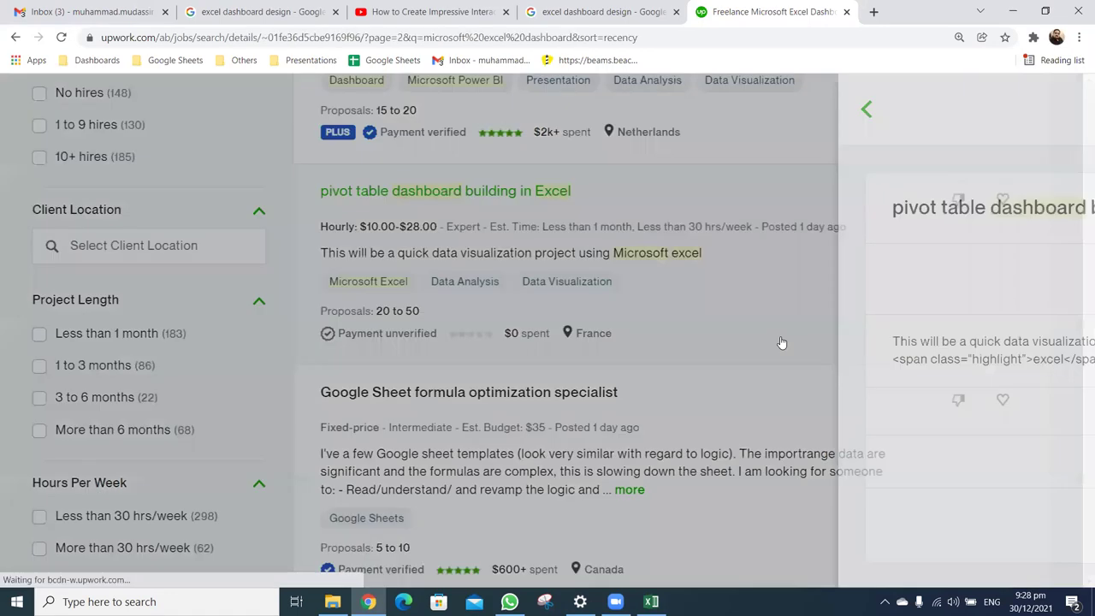
pyautogui.click(115, 109)
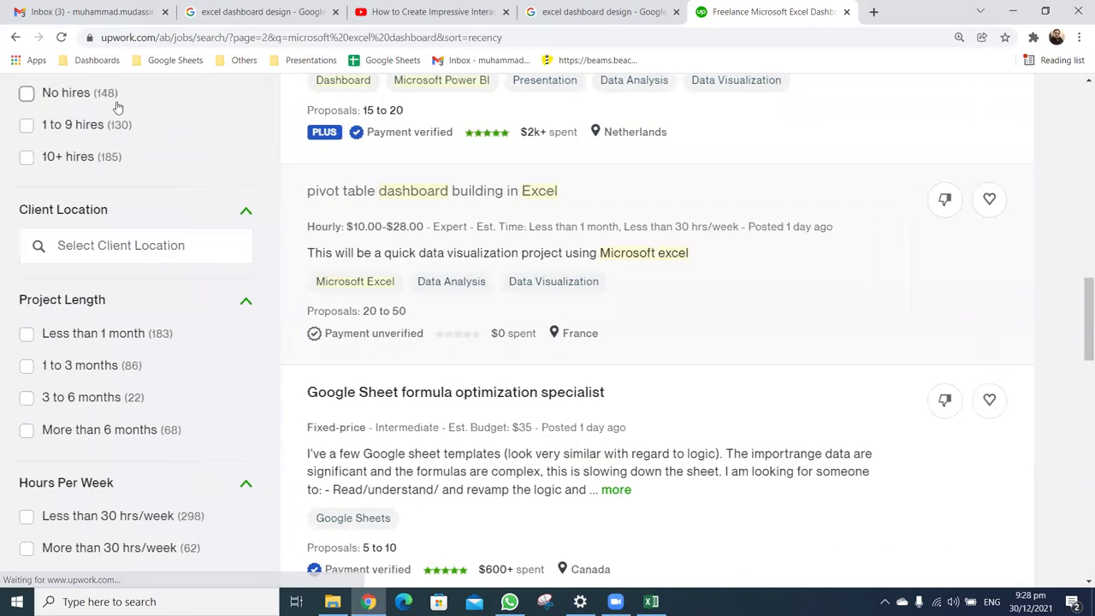
pyautogui.scroll(-2, 721, 292)
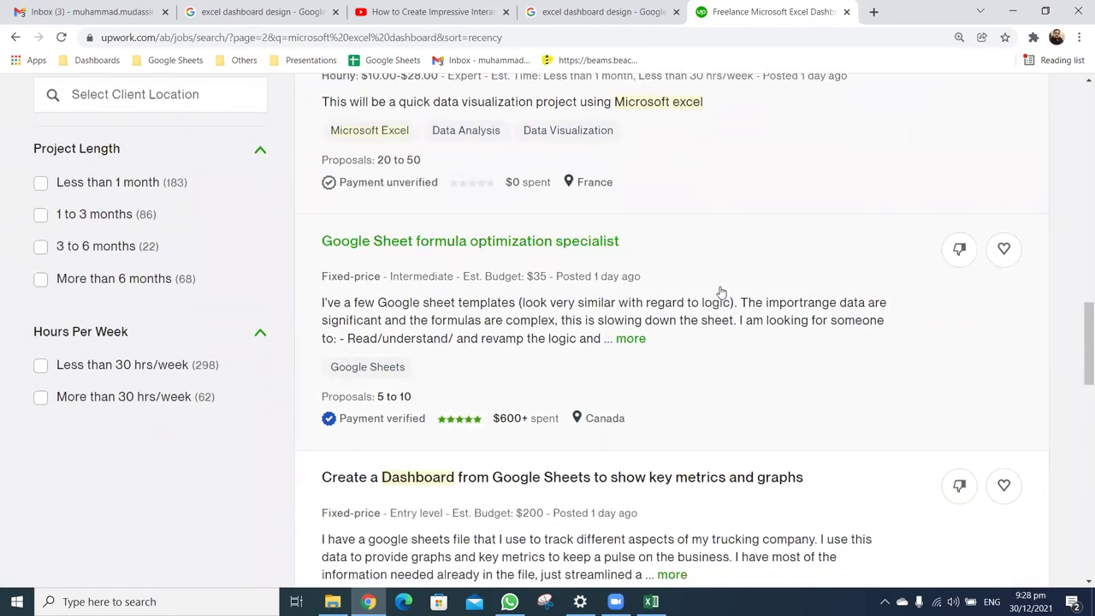
pyautogui.scroll(-2, 721, 293)
pyautogui.scroll(-3, 721, 292)
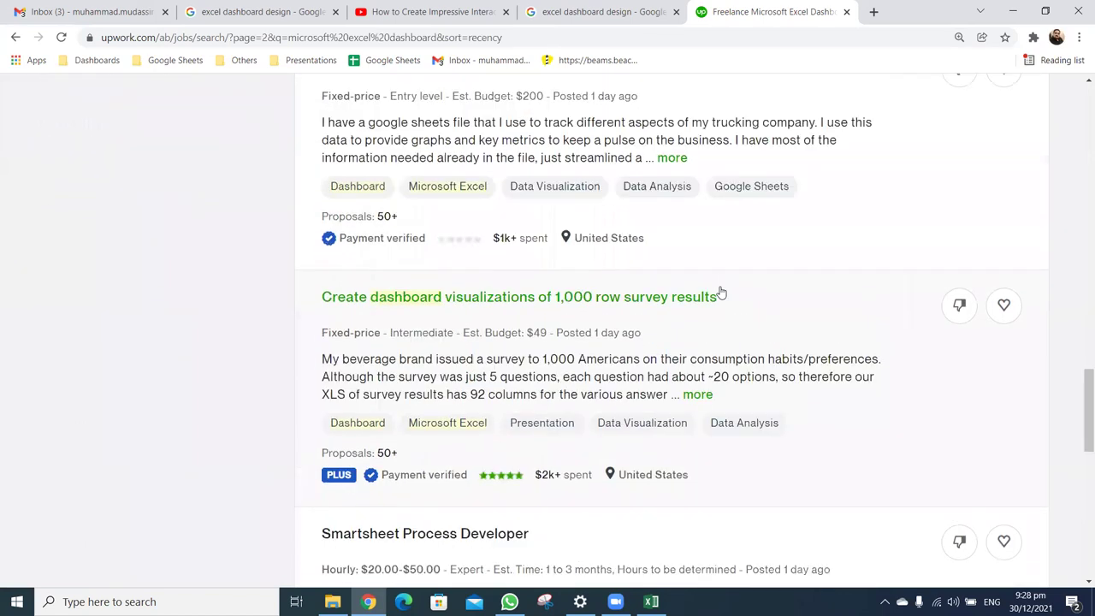
pyautogui.scroll(-1, 721, 292)
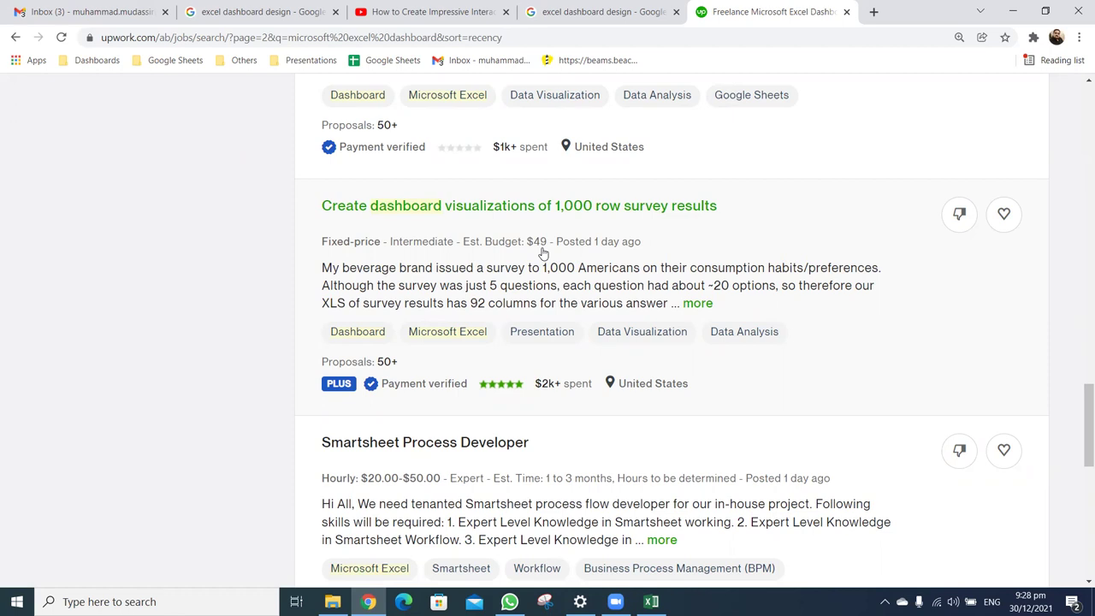
# Check the Data, Order Date Units Sold, Revenue - Cost - Profit and Sales Channel sheets, ending on Dashboard
pyautogui.hotkey('alt', 'Tab')
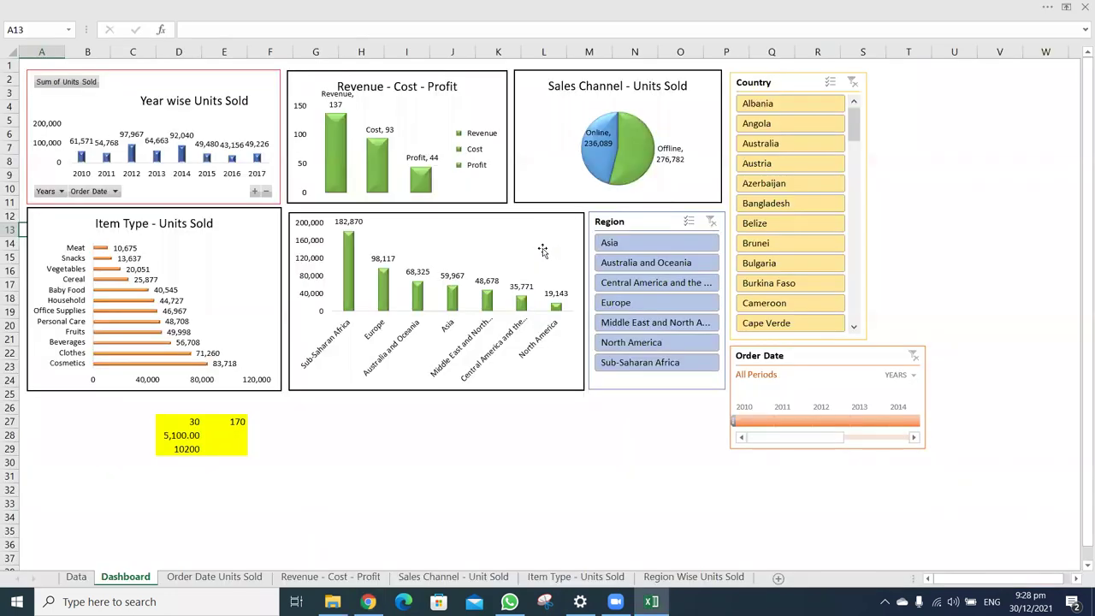
pyautogui.click(76, 579)
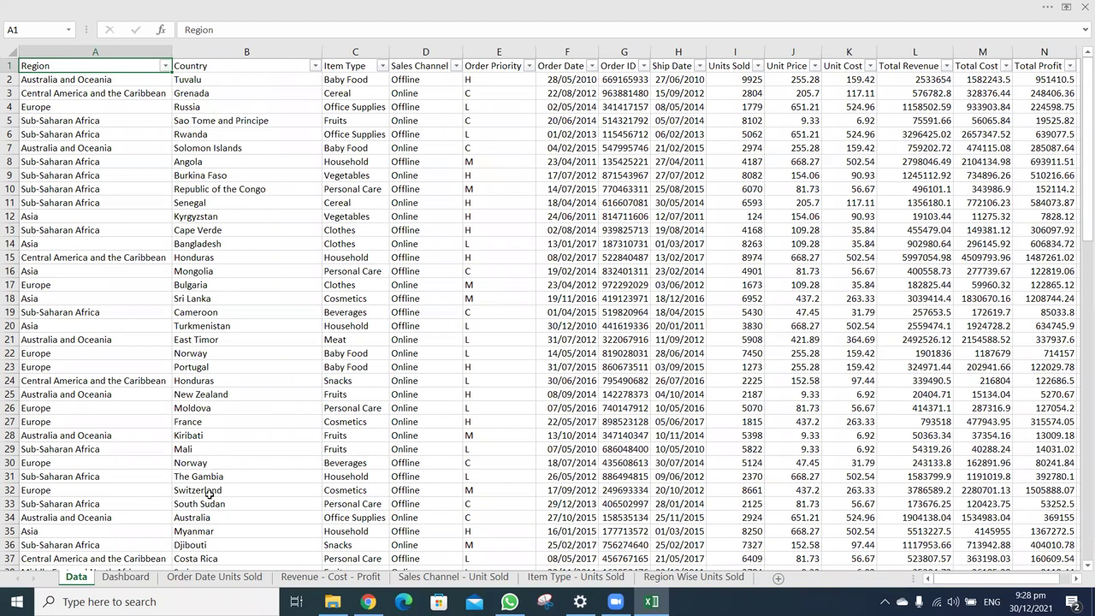
pyautogui.click(218, 577)
pyautogui.click(319, 578)
pyautogui.click(398, 578)
pyautogui.click(141, 578)
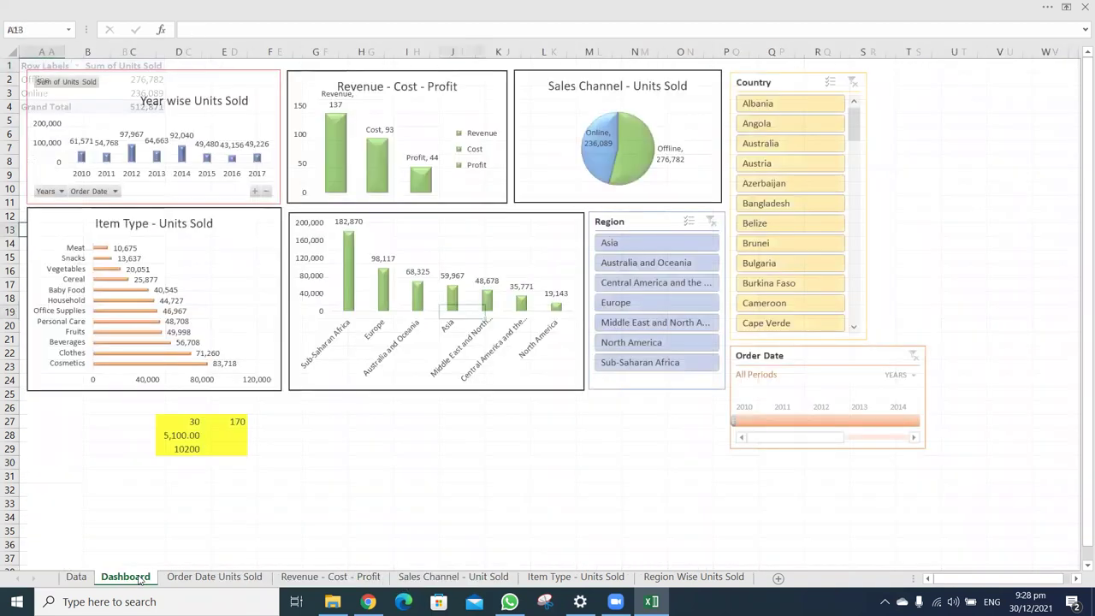
# Delete the numbers in the yellow scratch block below the charts
pyautogui.click(363, 446)
pyautogui.hotkey('ctrl', 'c')
pyautogui.press('Left')
pyautogui.press('Left')
pyautogui.press('Left')
pyautogui.press('Left')
pyautogui.hotkey('shift', 'Up')
pyautogui.hotkey('shift', 'Right')
pyautogui.hotkey('shift', 'Right')
pyautogui.hotkey('shift', 'Right')
pyautogui.hotkey('shift', 'Down')
pyautogui.hotkey('shift', 'Down')
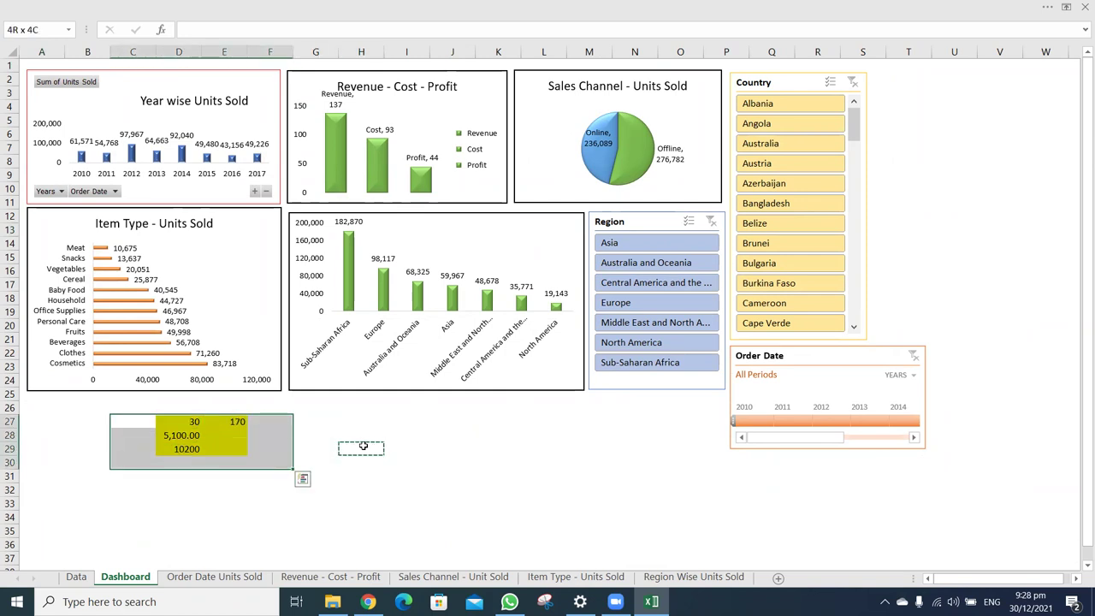
pyautogui.press('Delete')
# Paste a blank unfilled cell over the block to remove its yellow fill
pyautogui.click(391, 416)
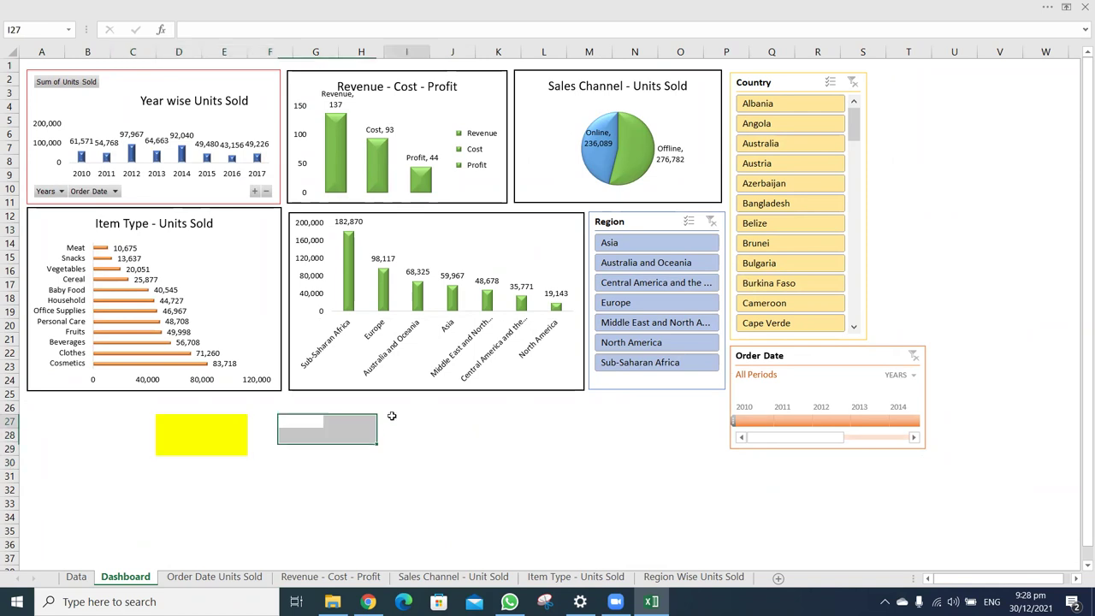
pyautogui.hotkey('ctrl', 'c')
pyautogui.press('Left')
pyautogui.press('Left')
pyautogui.press('Left')
pyautogui.press('Left')
pyautogui.press('Left')
pyautogui.press('Left')
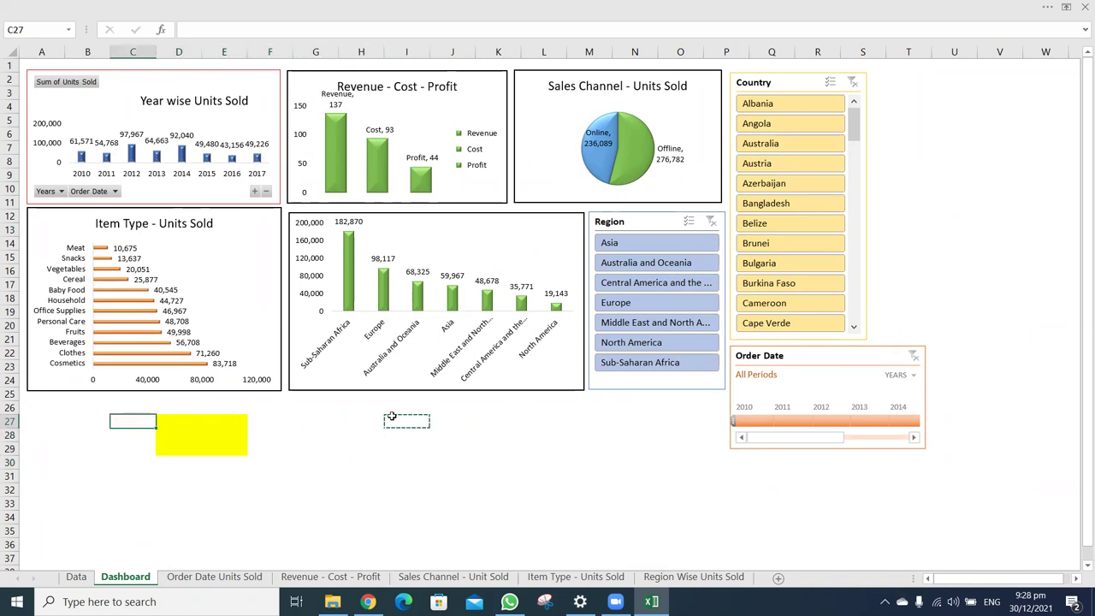
pyautogui.hotkey('shift', 'Right')
pyautogui.hotkey('shift', 'Right')
pyautogui.hotkey('shift', 'Right')
pyautogui.hotkey('shift', 'Down')
pyautogui.hotkey('shift', 'Down')
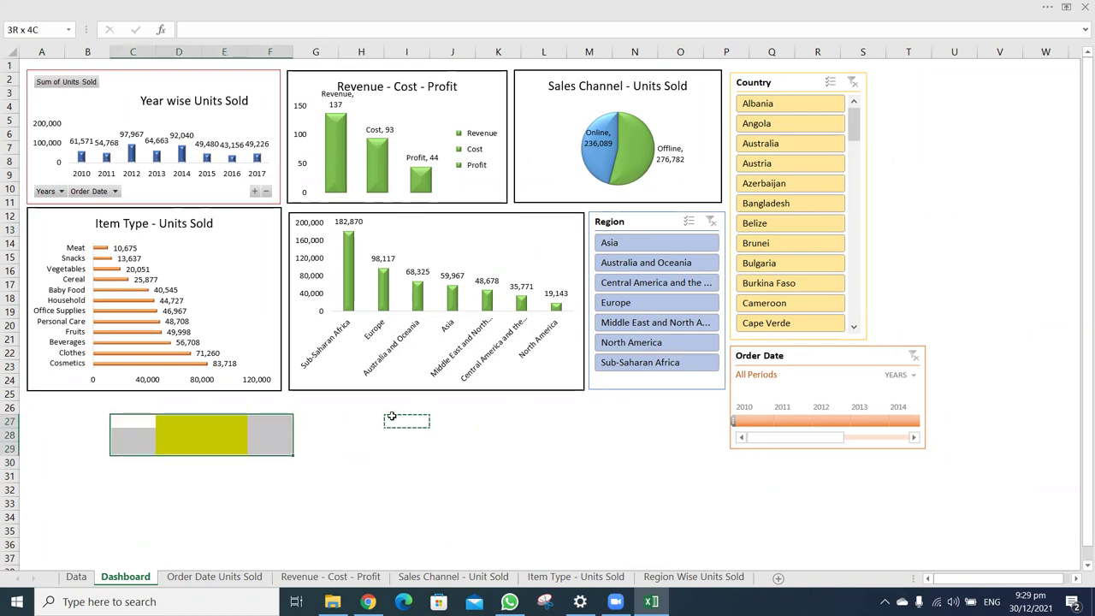
pyautogui.hotkey('shift', 'Down')
pyautogui.hotkey('ctrl', 'v')
pyautogui.click(495, 464)
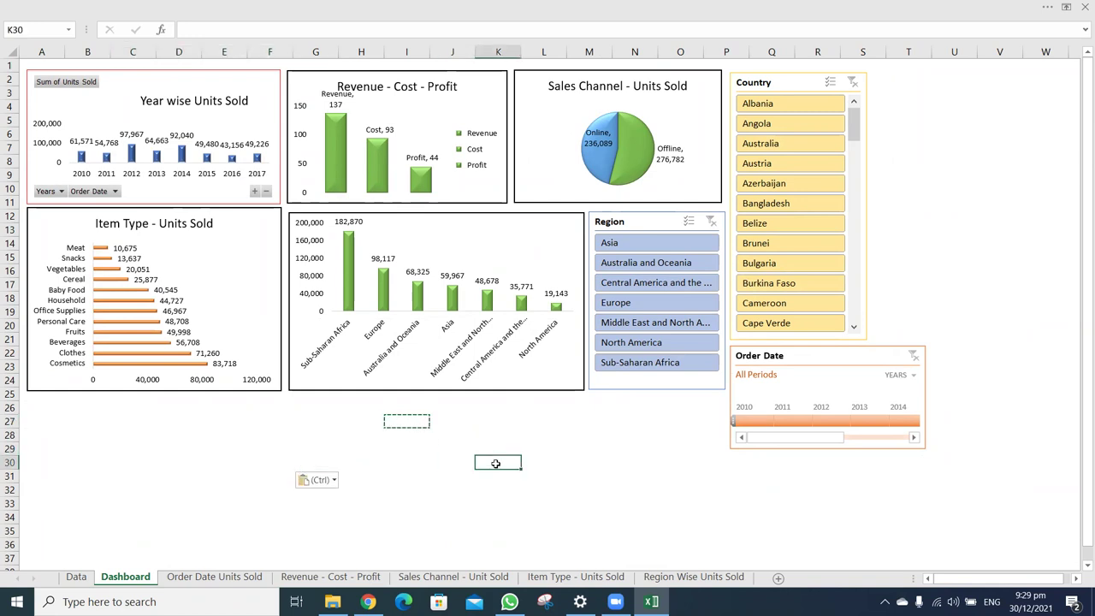
# Take a first snip of the dashboard, cancel a second one, and refocus the spreadsheet
pyautogui.click(543, 601)
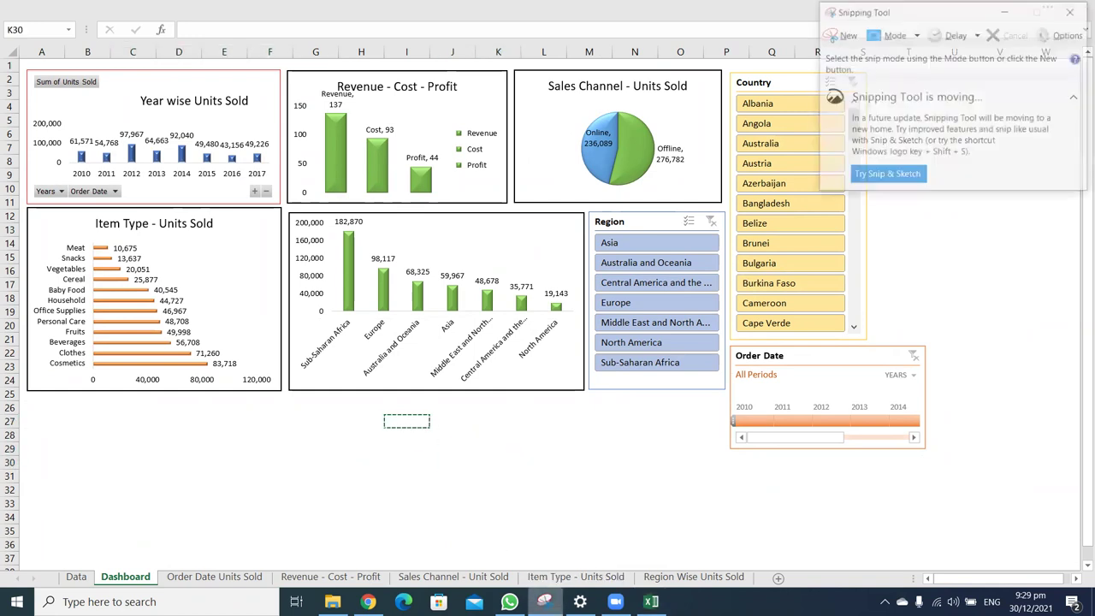
pyautogui.click(843, 34)
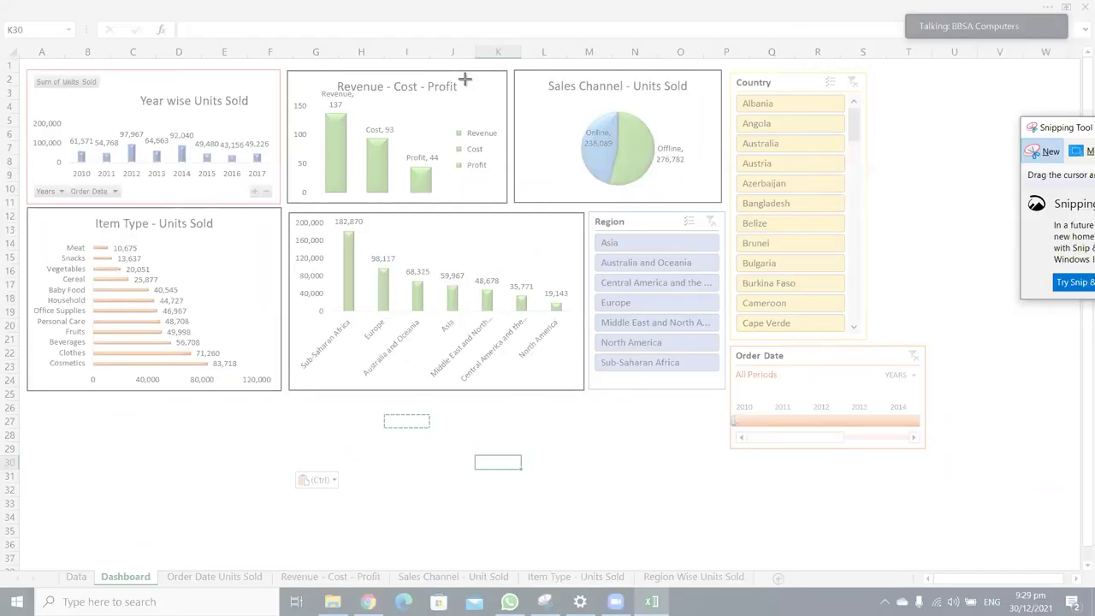
pyautogui.moveTo(24, 66)
pyautogui.mouseDown()
pyautogui.moveTo(261, 414)
pyautogui.moveTo(934, 460)
pyautogui.mouseUp()
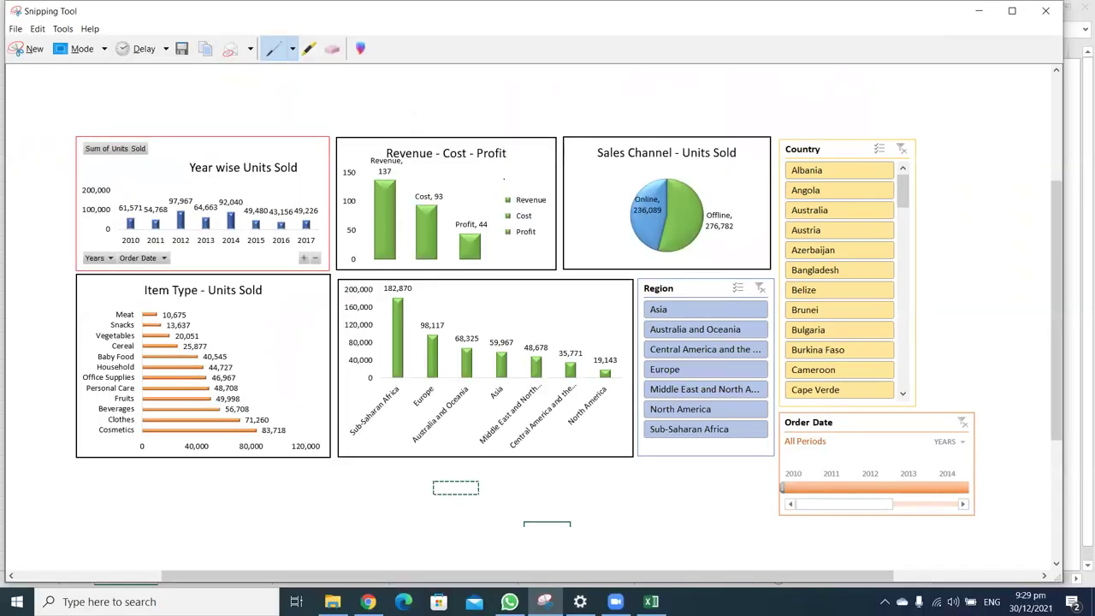
pyautogui.click(28, 48)
pyautogui.press('Escape')
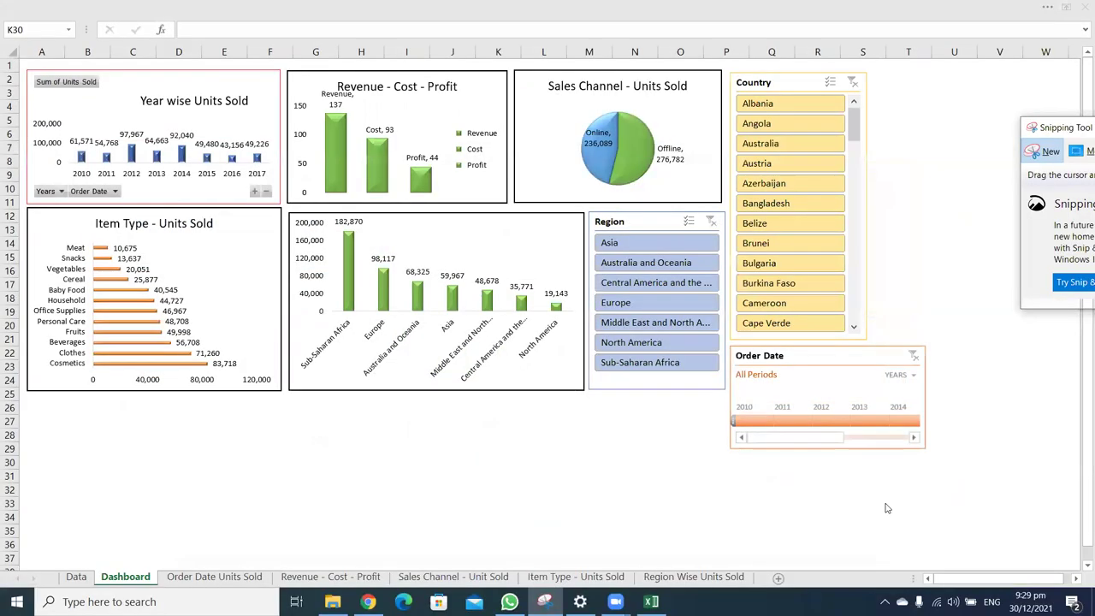
pyautogui.click(962, 503)
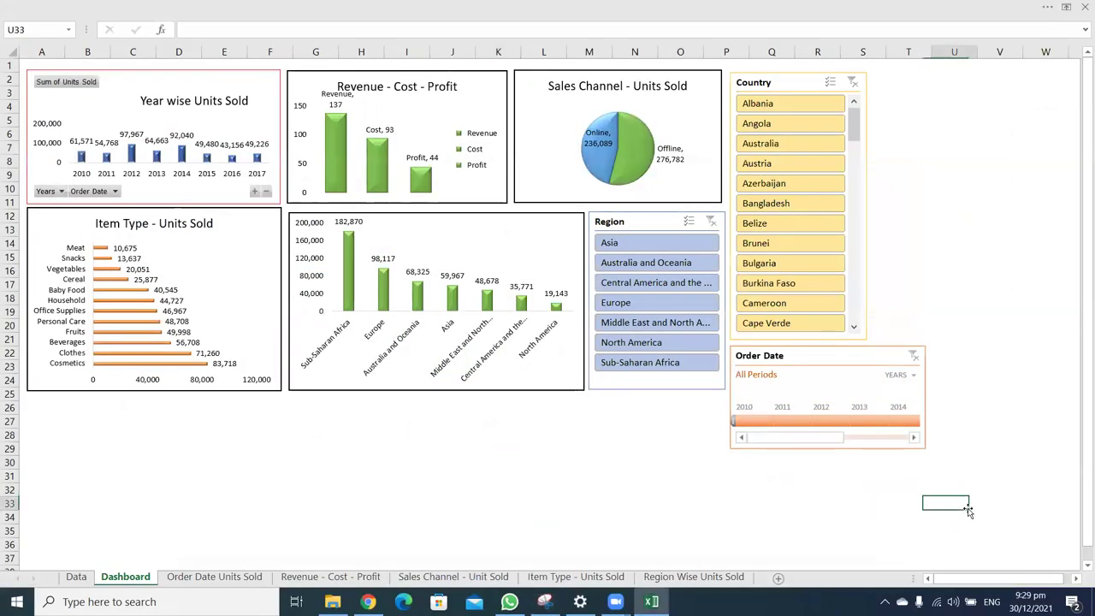
pyautogui.click(1024, 531)
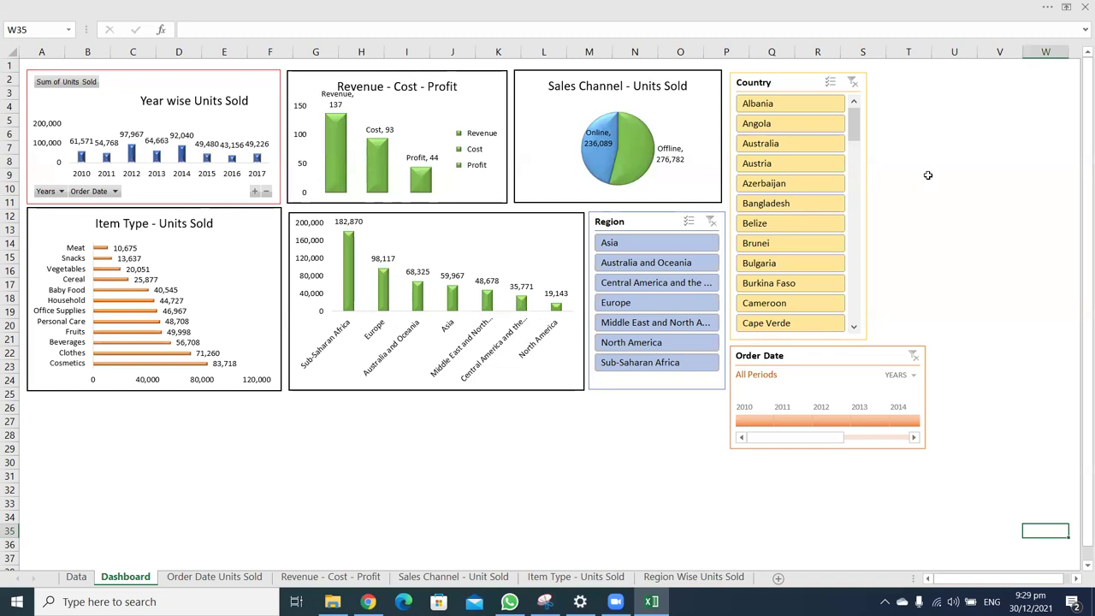
pyautogui.click(516, 396)
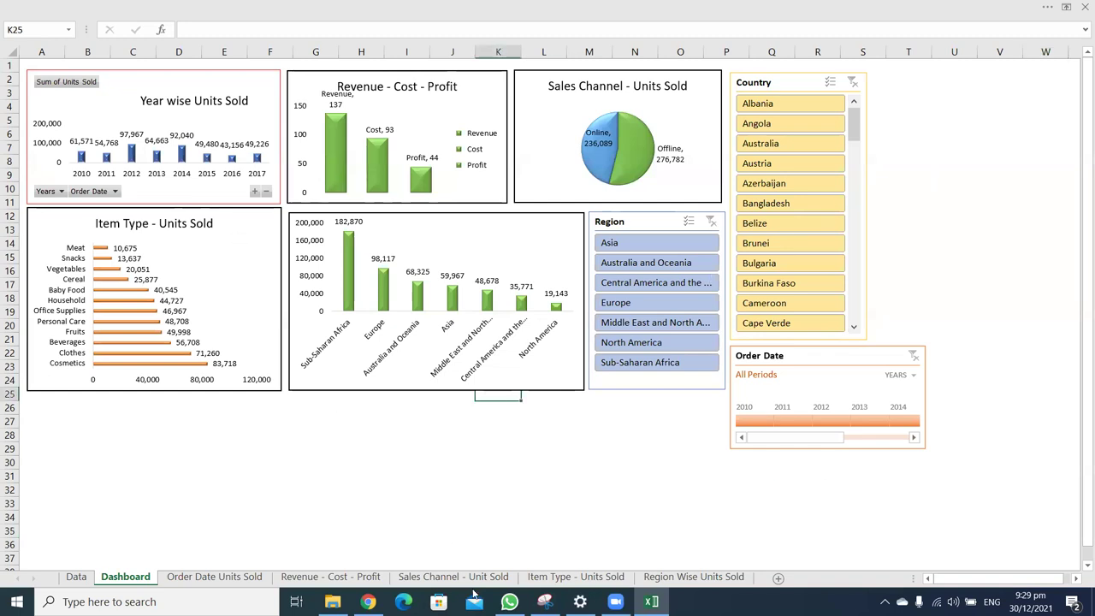
# Snip the whole dashboard area again and copy the captured image
pyautogui.click(544, 601)
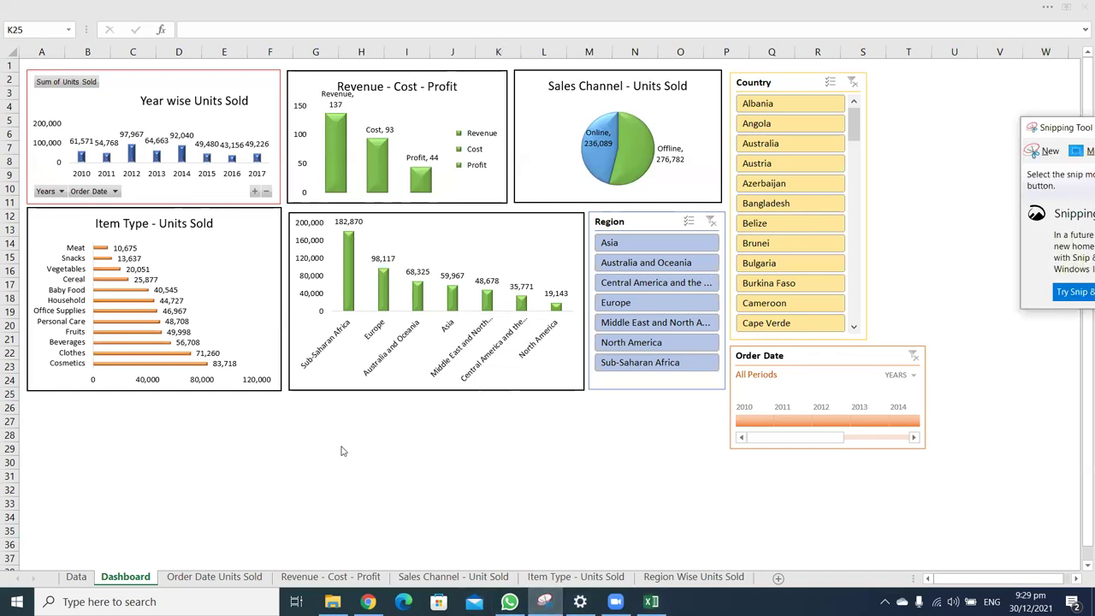
pyautogui.click(1047, 152)
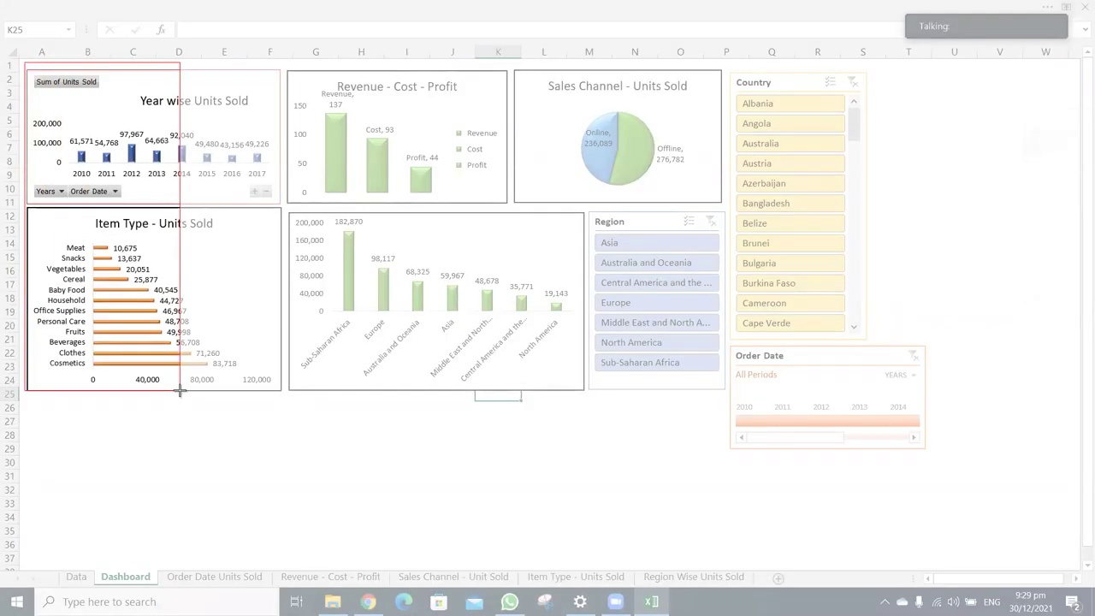
pyautogui.moveTo(24, 61); pyautogui.dragTo(965, 466)
pyautogui.rightClick(707, 277)
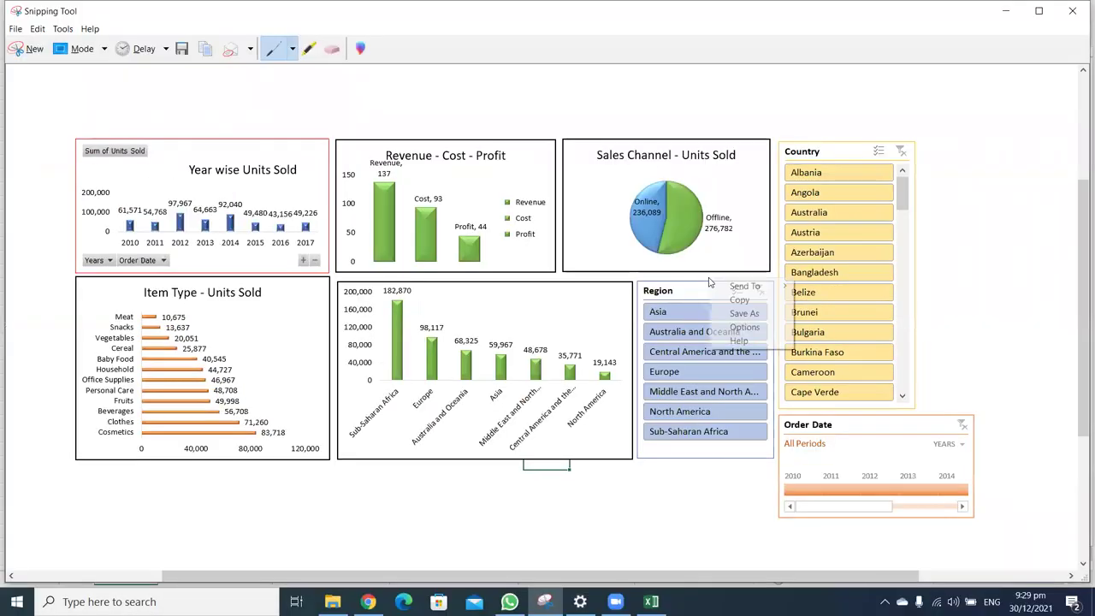
pyautogui.click(743, 313)
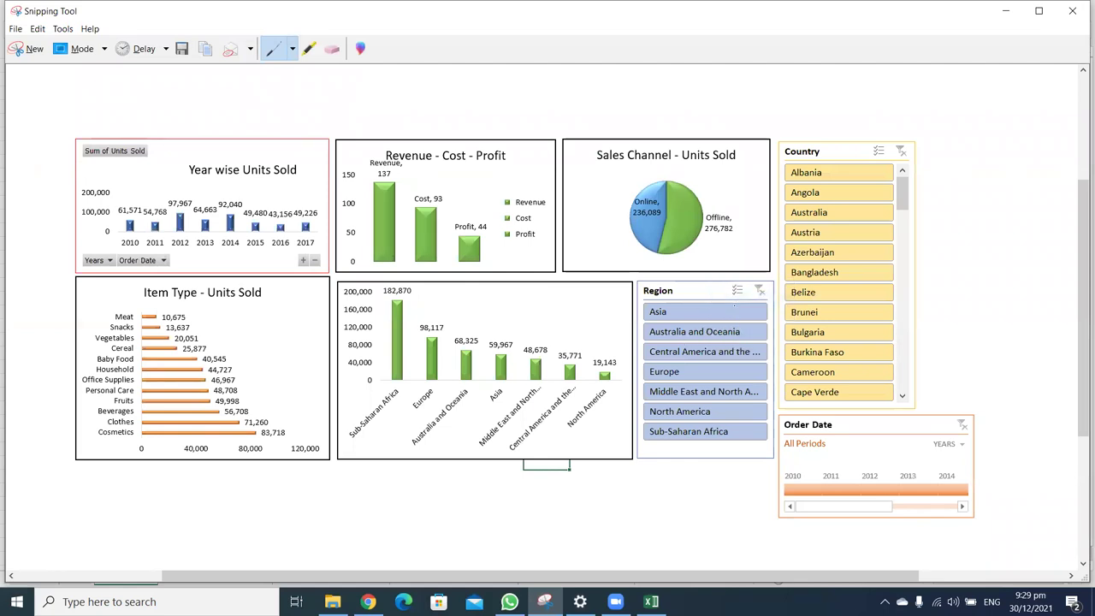
pyautogui.rightClick(664, 288)
pyautogui.click(685, 310)
pyautogui.click(509, 601)
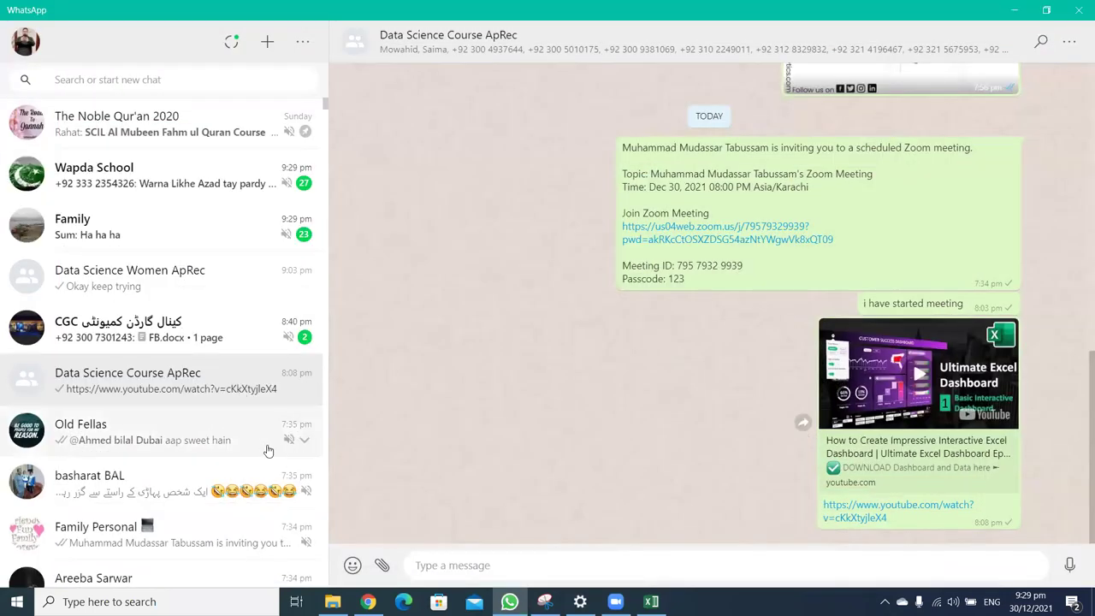
# Paste the dashboard screenshot into the Data Science Women ApRec and Data Science Course ApRec chats
pyautogui.click(240, 297)
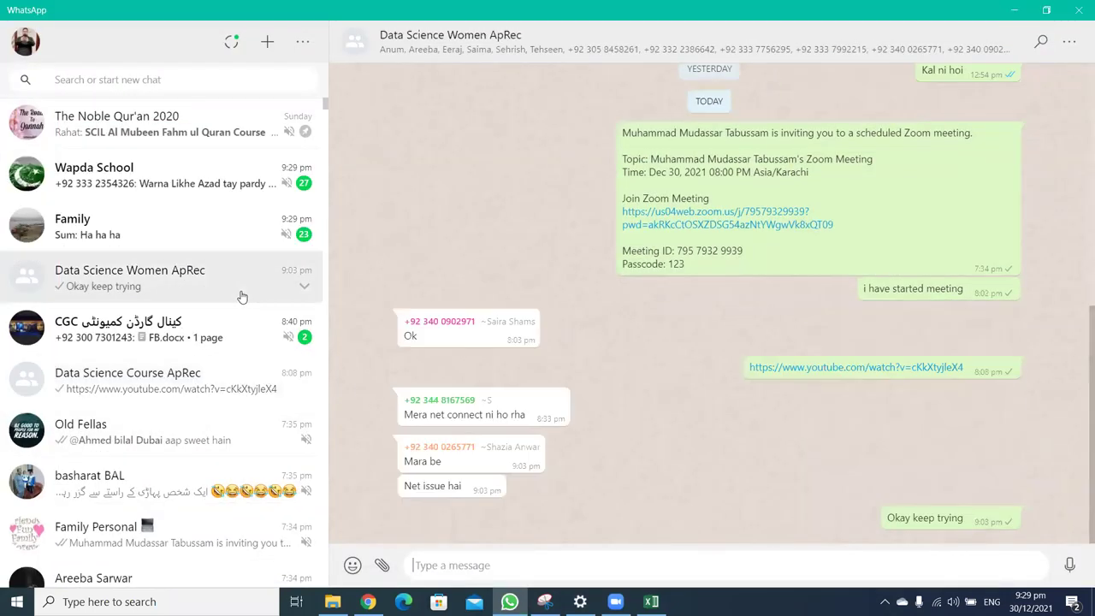
pyautogui.hotkey('ctrl', 'v')
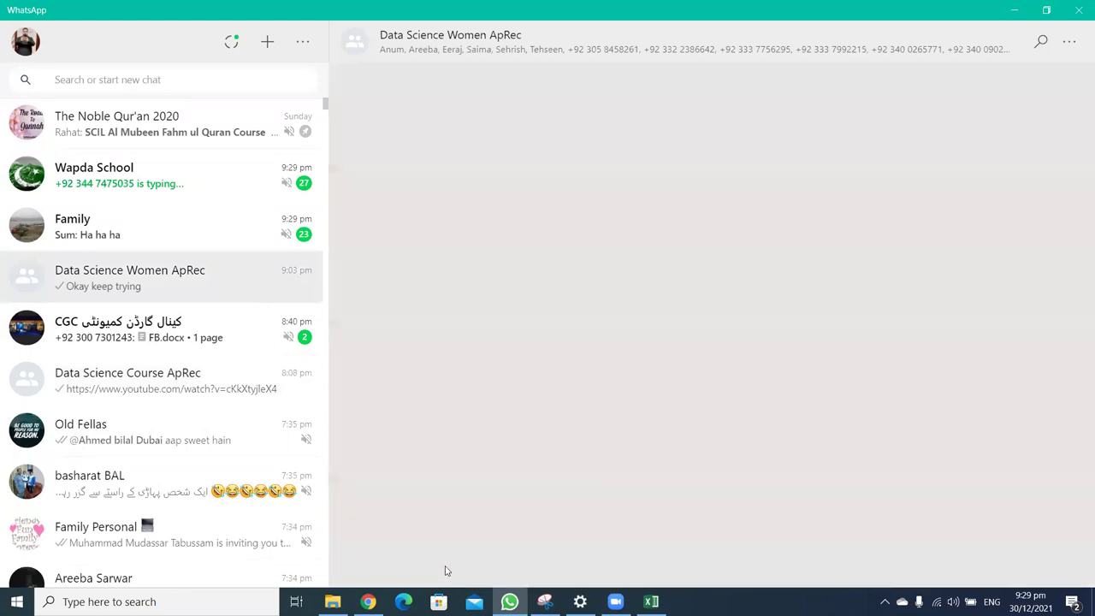
pyautogui.press('Return')
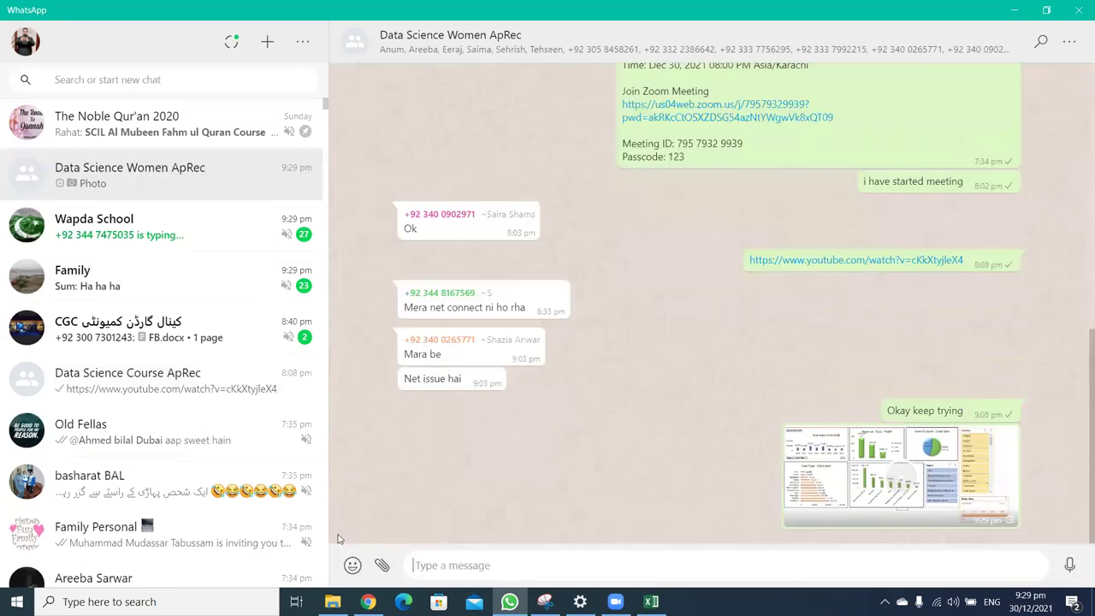
pyautogui.click(179, 389)
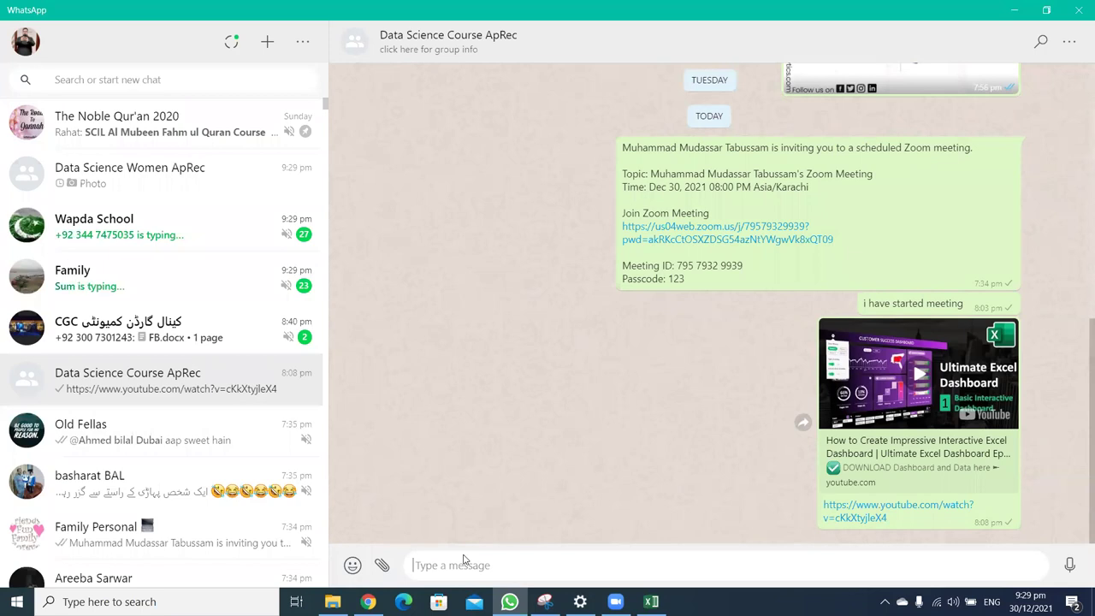
pyautogui.hotkey('ctrl', 'v')
pyautogui.press('Escape')
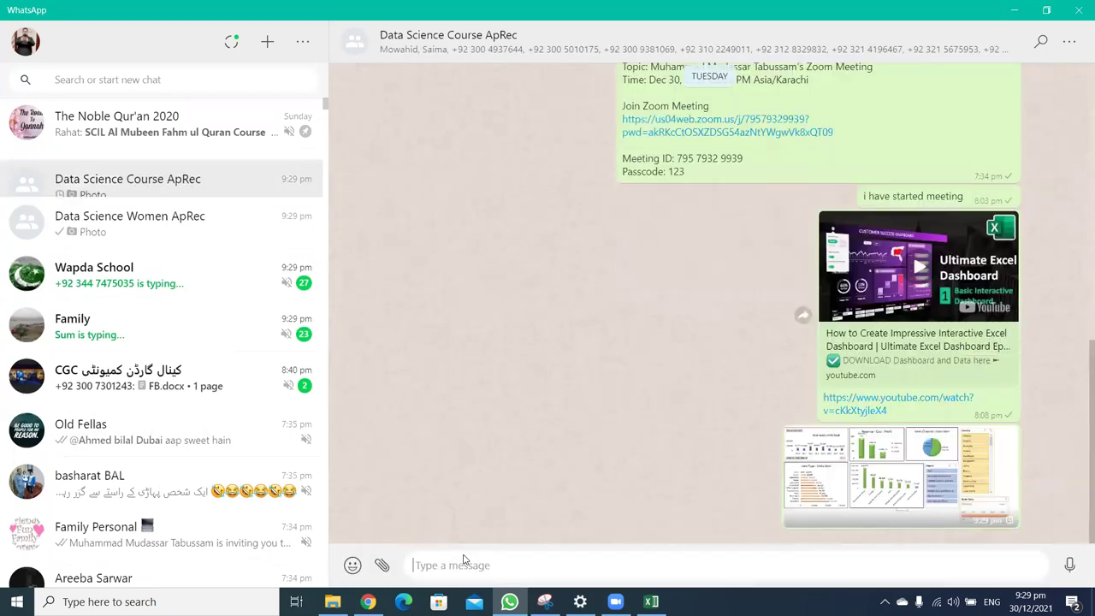
# View the sent dashboard image full-screen, zooming in and back to normal fit
pyautogui.click(841, 477)
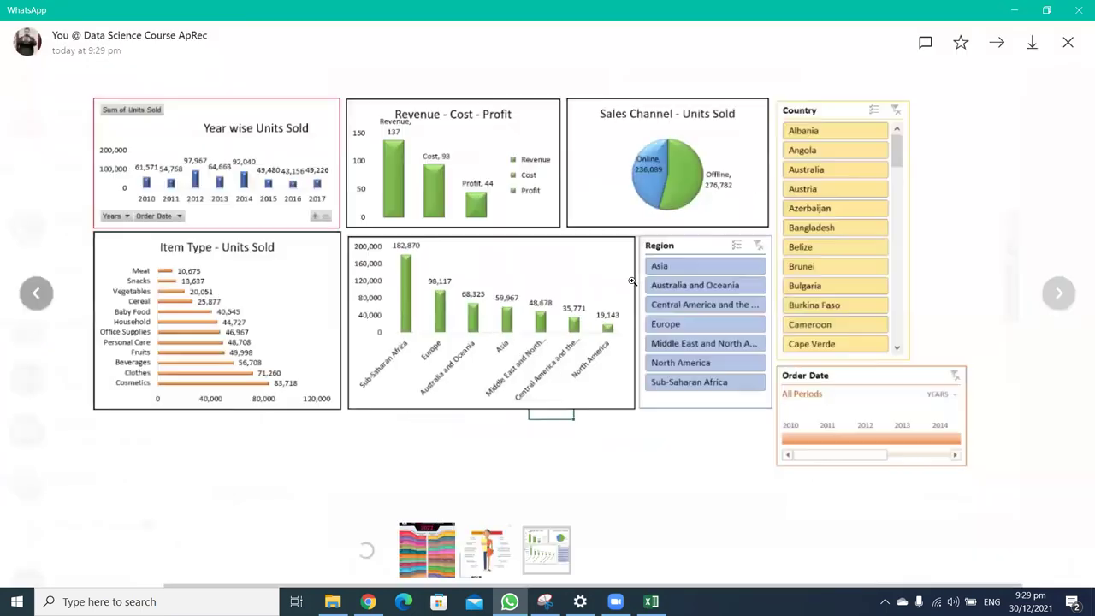
pyautogui.click(632, 280)
pyautogui.click(632, 280)
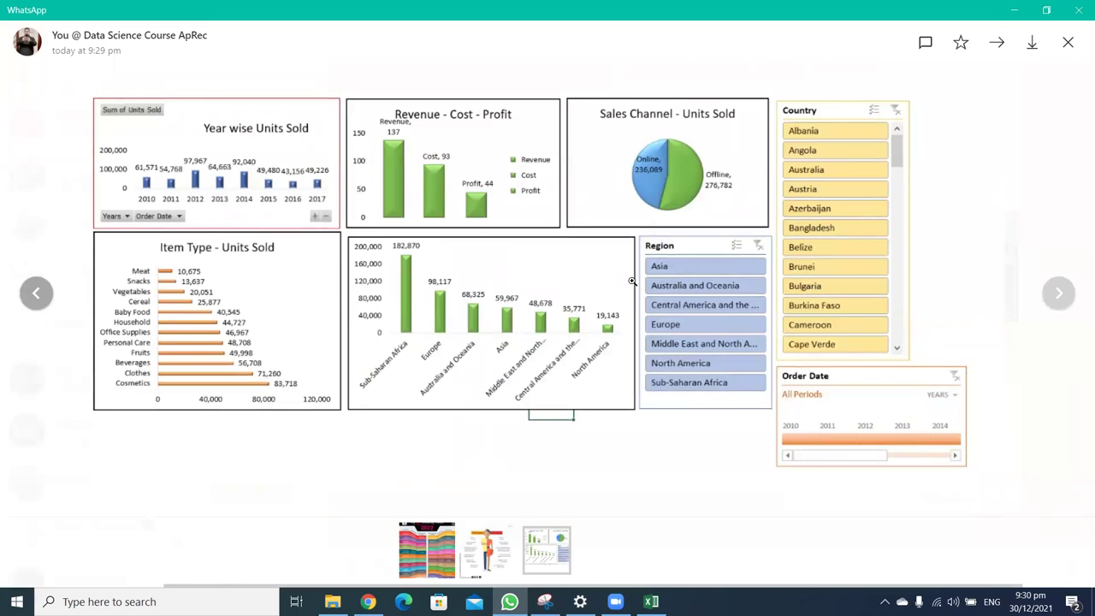
pyautogui.hotkey('alt', 'Tab')
pyautogui.hotkey('alt', 'Tab')
pyautogui.hotkey('alt', 'Tab')
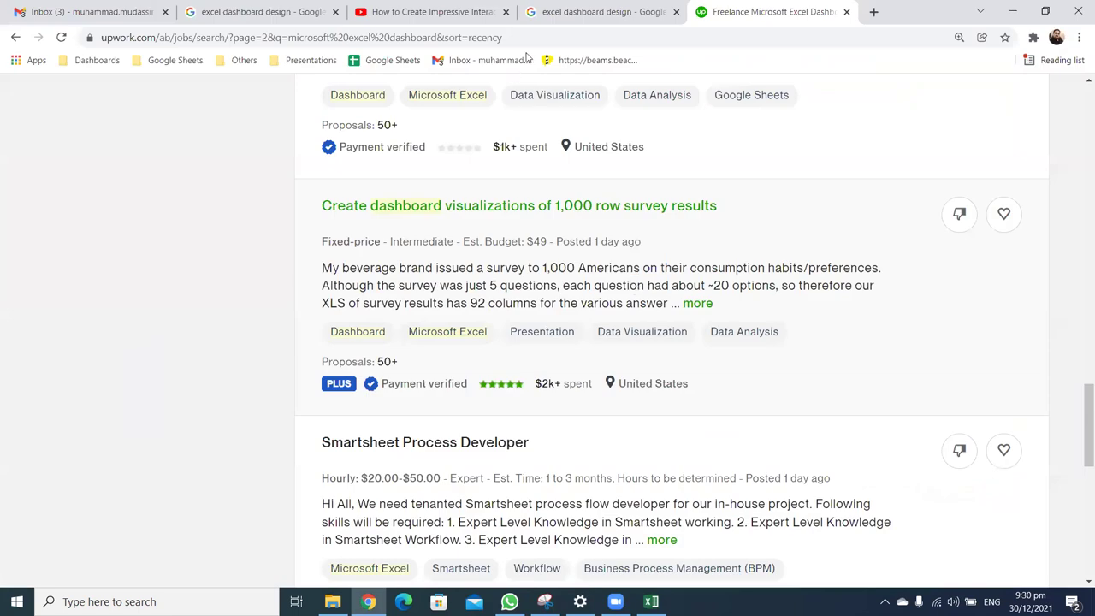
# Open the Excel dashboard templates result's Pinterest pin from the Google Images results
pyautogui.click(589, 12)
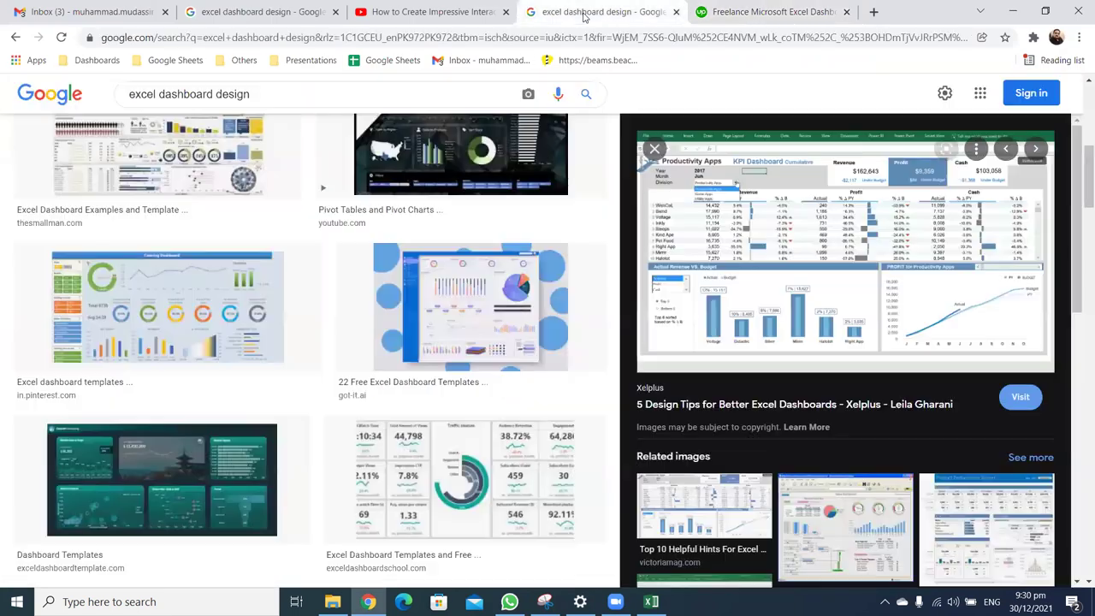
pyautogui.click(199, 313)
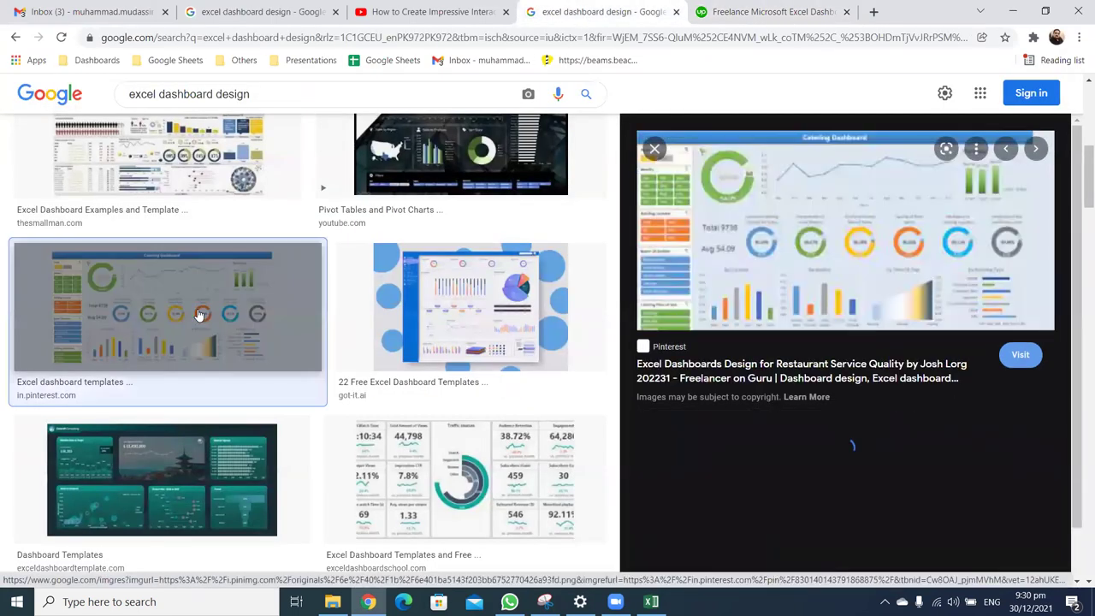
pyautogui.click(782, 196)
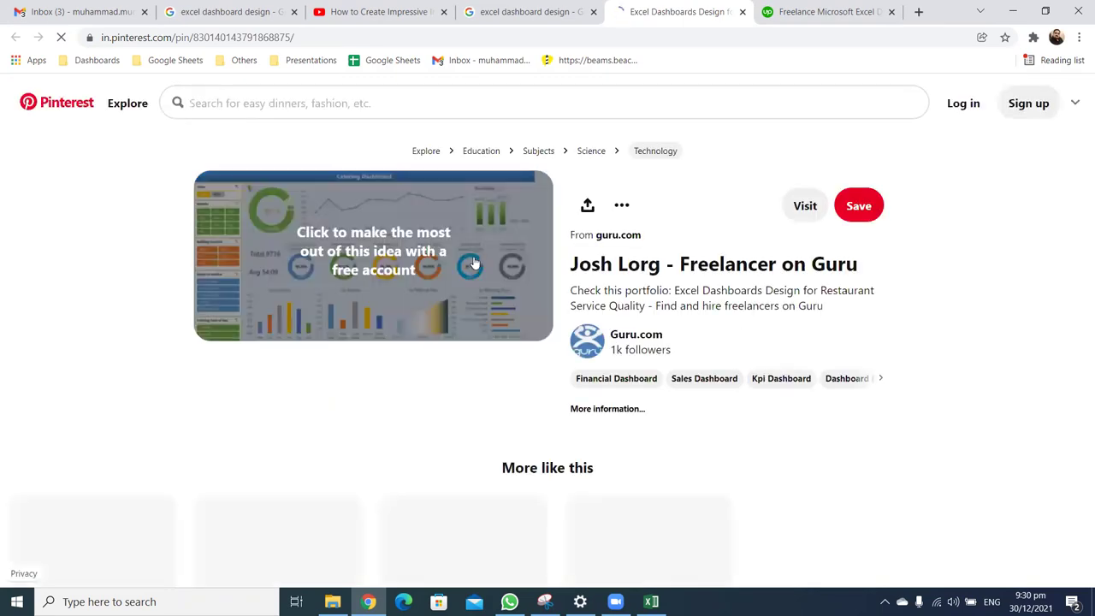
pyautogui.click(474, 261)
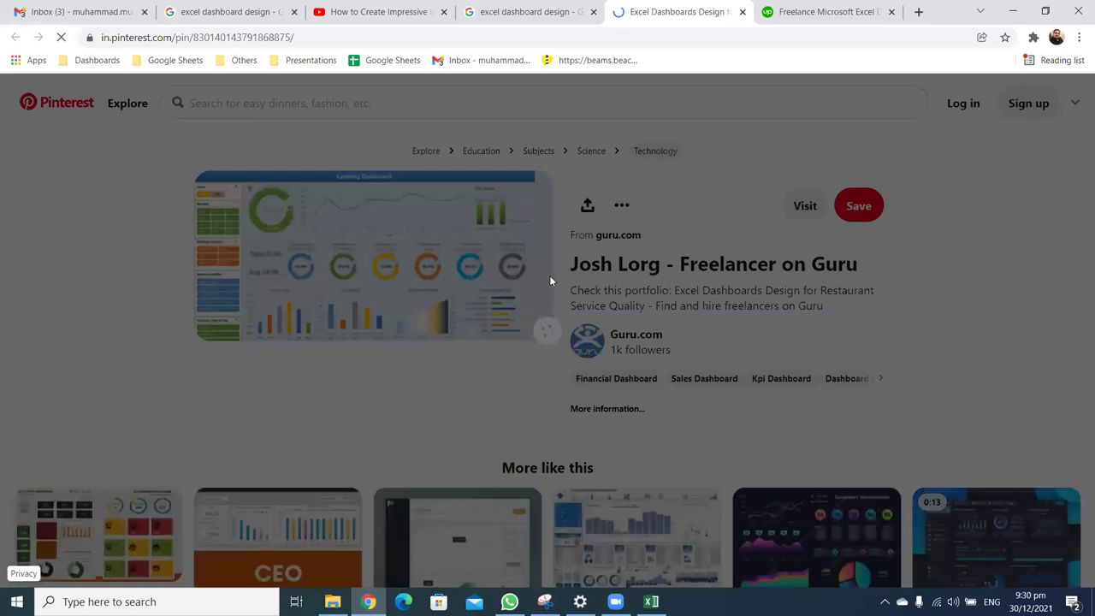
# Dismiss Pinterest's sign-up prompts and close the pin tab
pyautogui.click(694, 163)
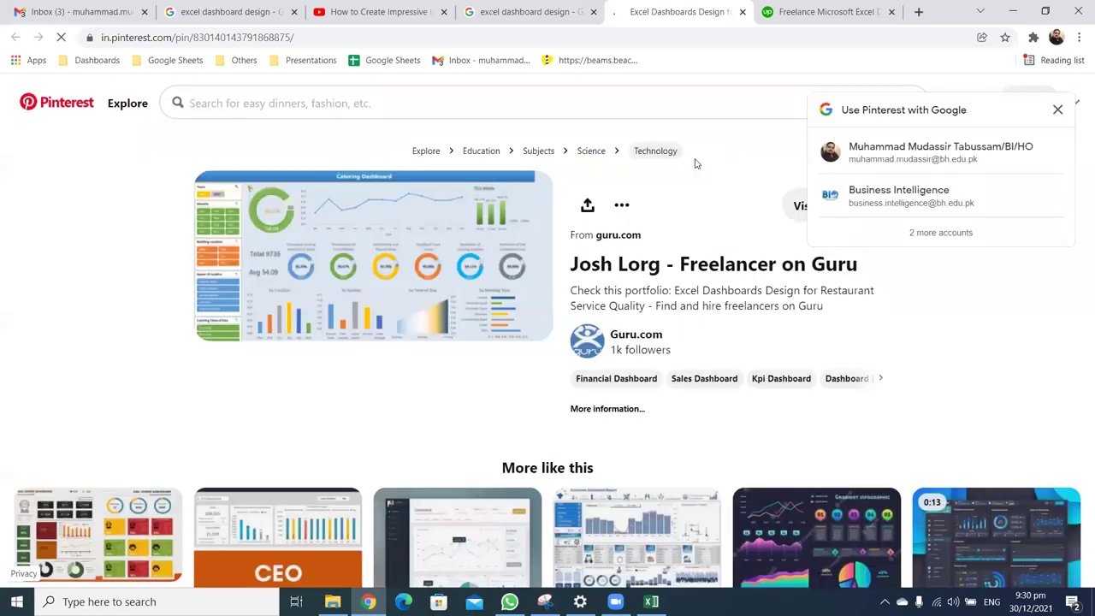
pyautogui.click(511, 224)
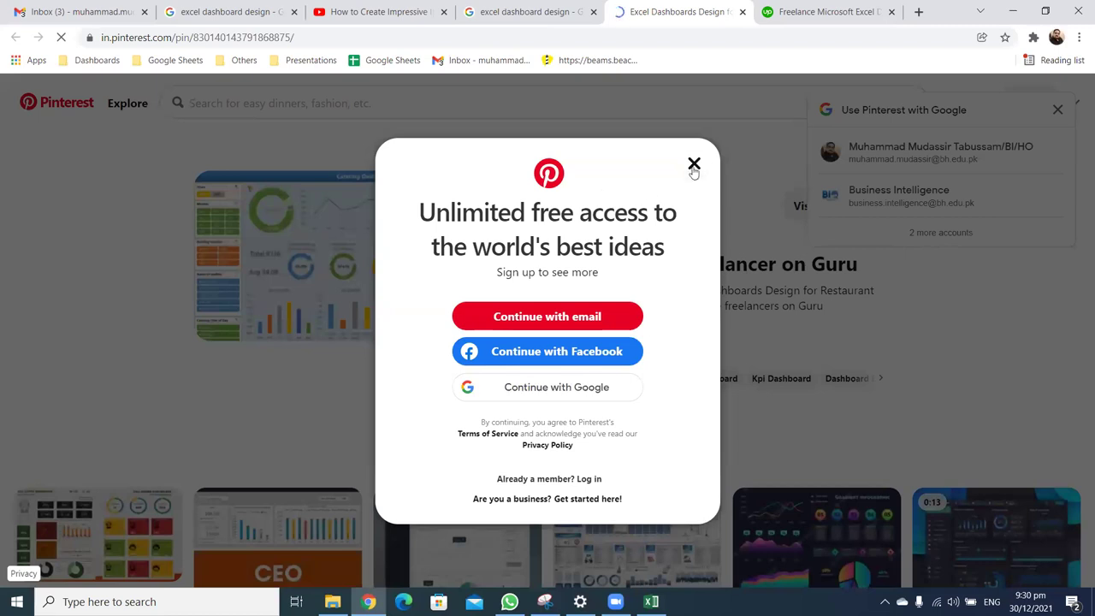
pyautogui.click(693, 165)
pyautogui.click(1057, 109)
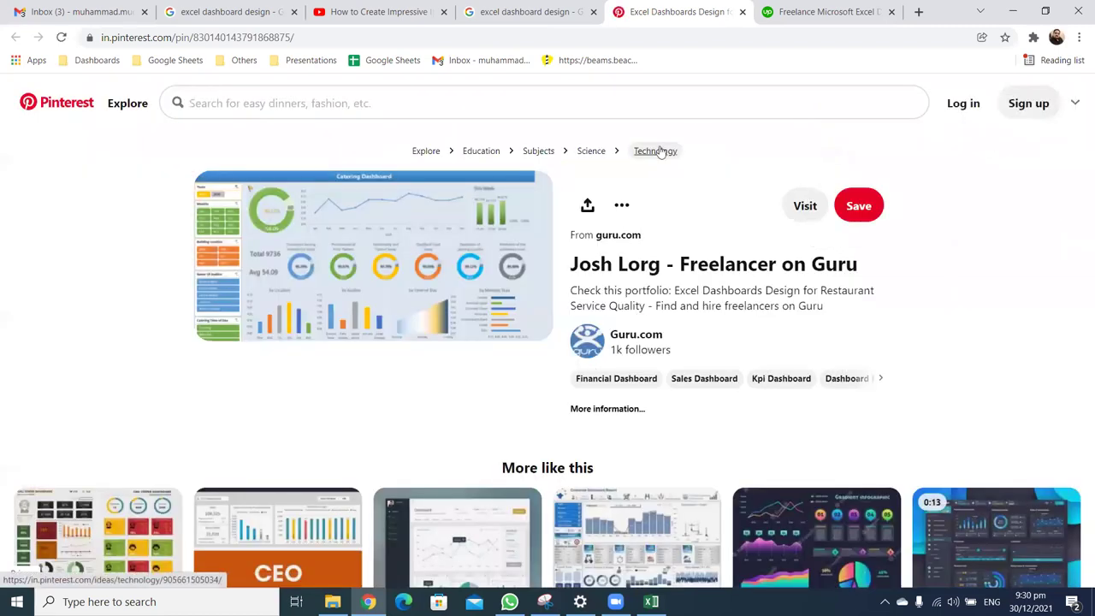
pyautogui.click(742, 12)
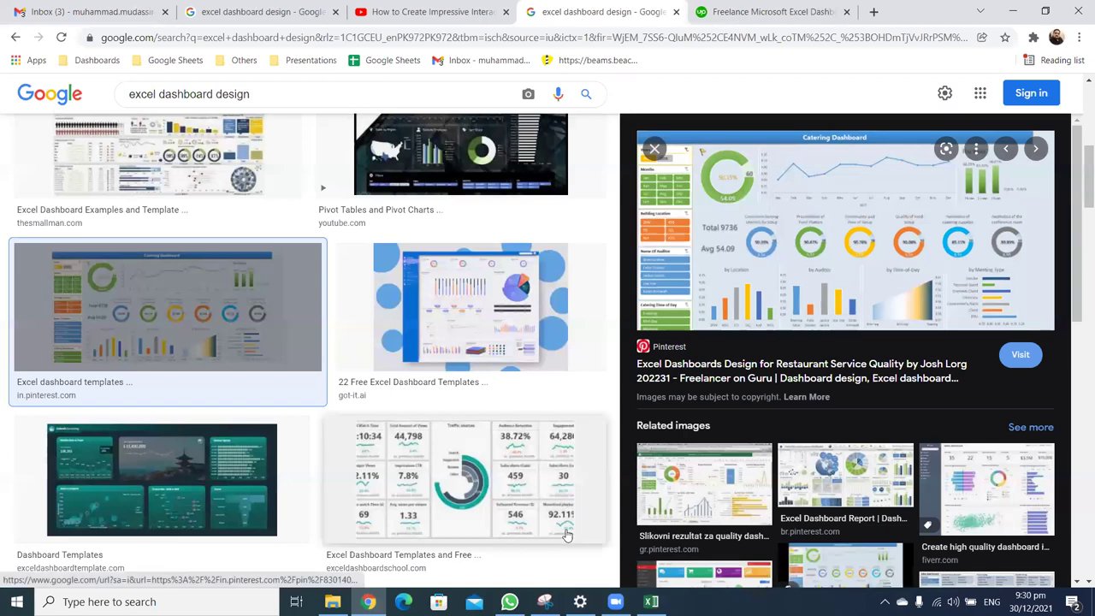
pyautogui.hotkey('alt', 'Tab')
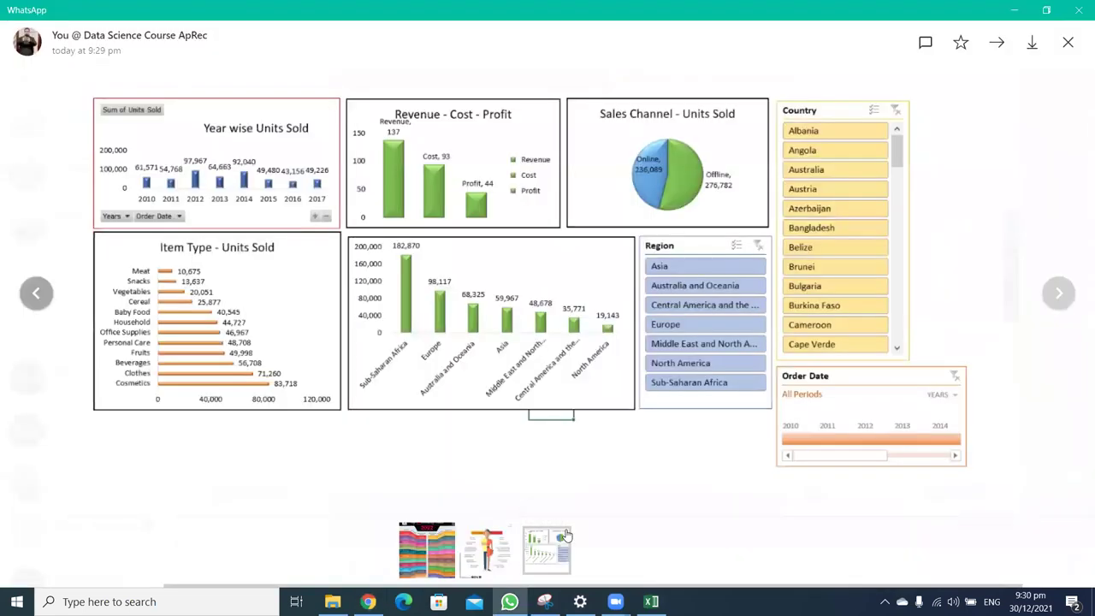
# Close the full-screen dashboard image in WhatsApp and return via Chrome to the Excel workbook
pyautogui.click(699, 177)
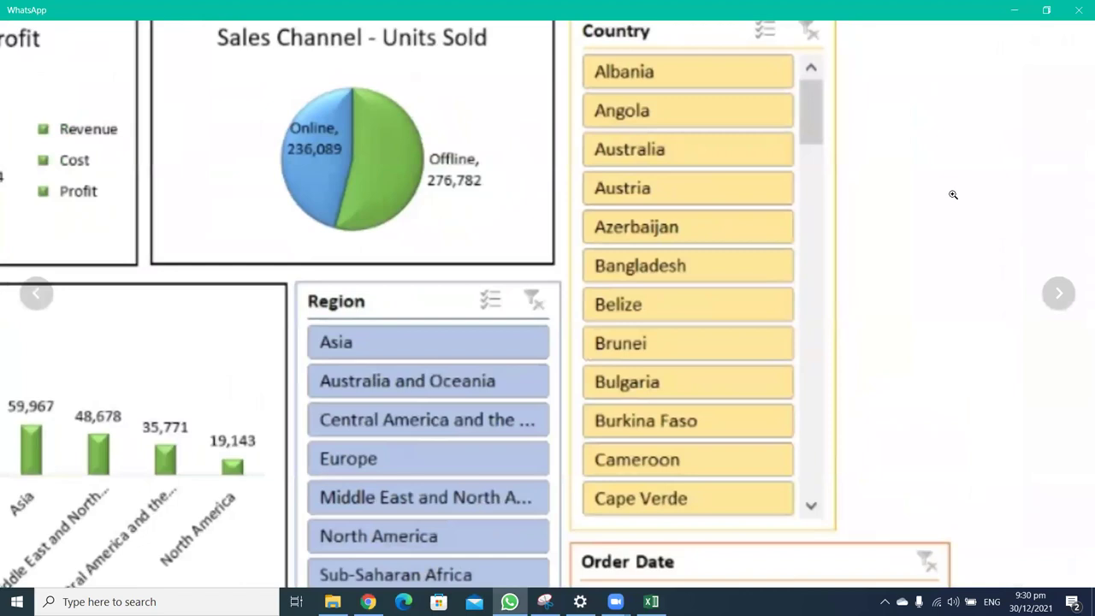
pyautogui.press('Escape')
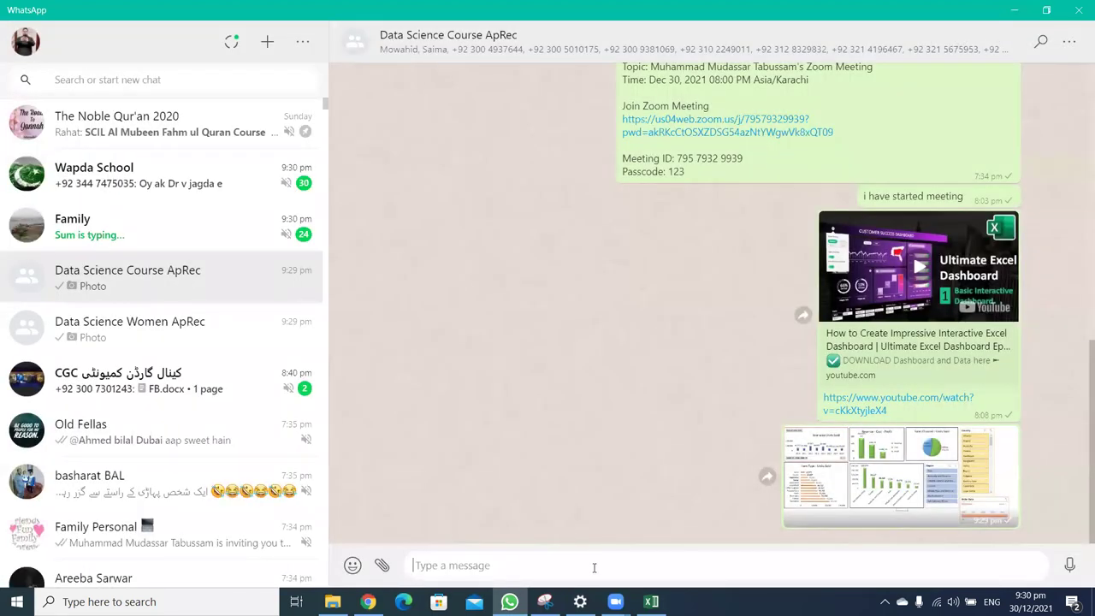
pyautogui.click(367, 601)
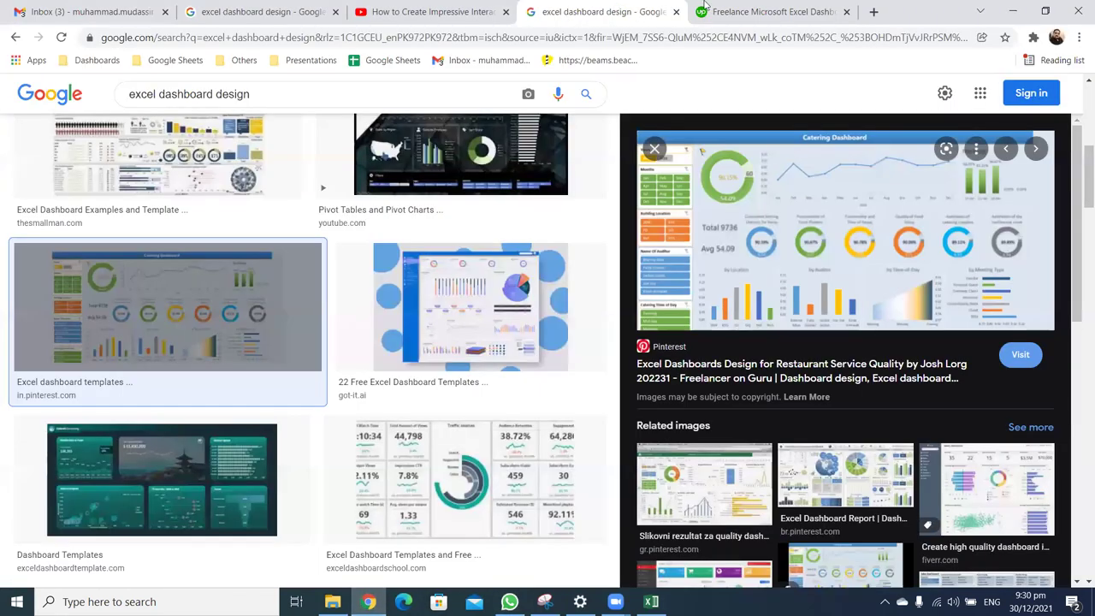
pyautogui.click(744, 11)
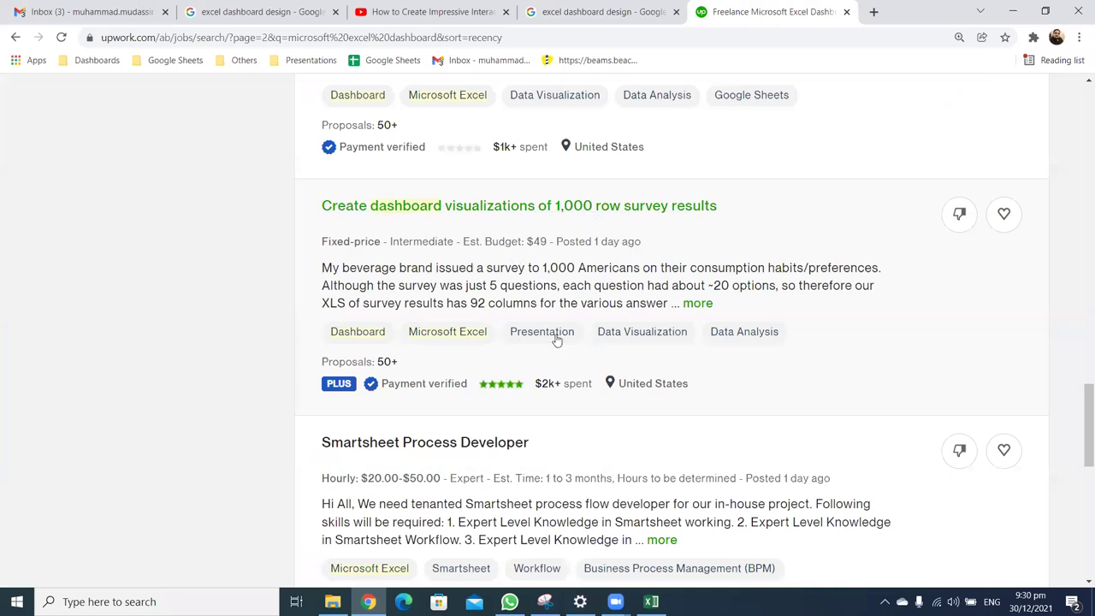
pyautogui.click(651, 601)
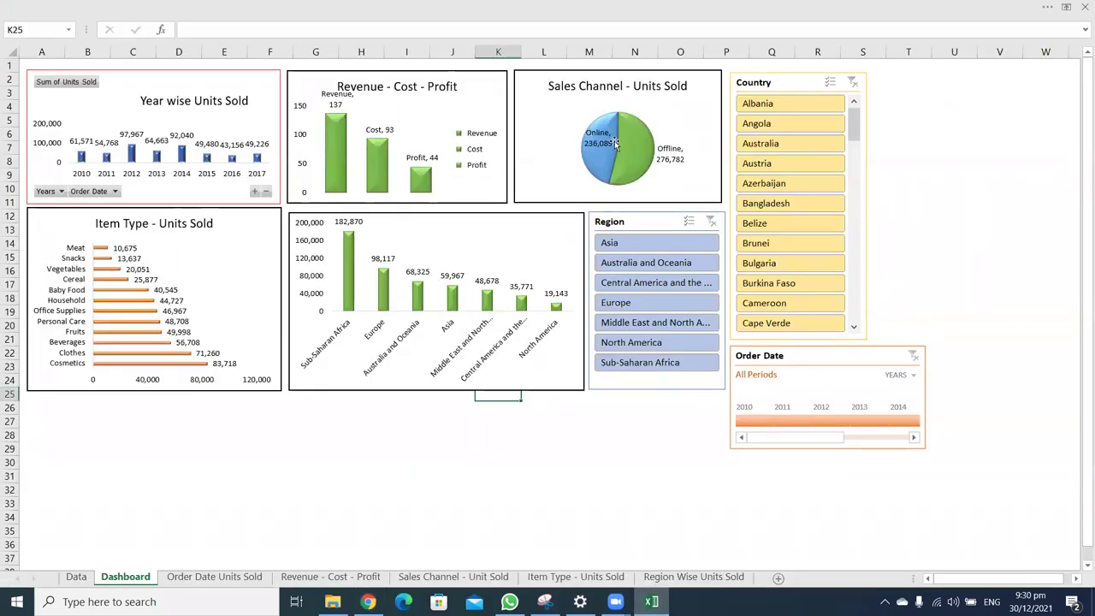
# Deselect the Country slicer and restore the full ribbon with Show Tabs and Commands
pyautogui.click(728, 101)
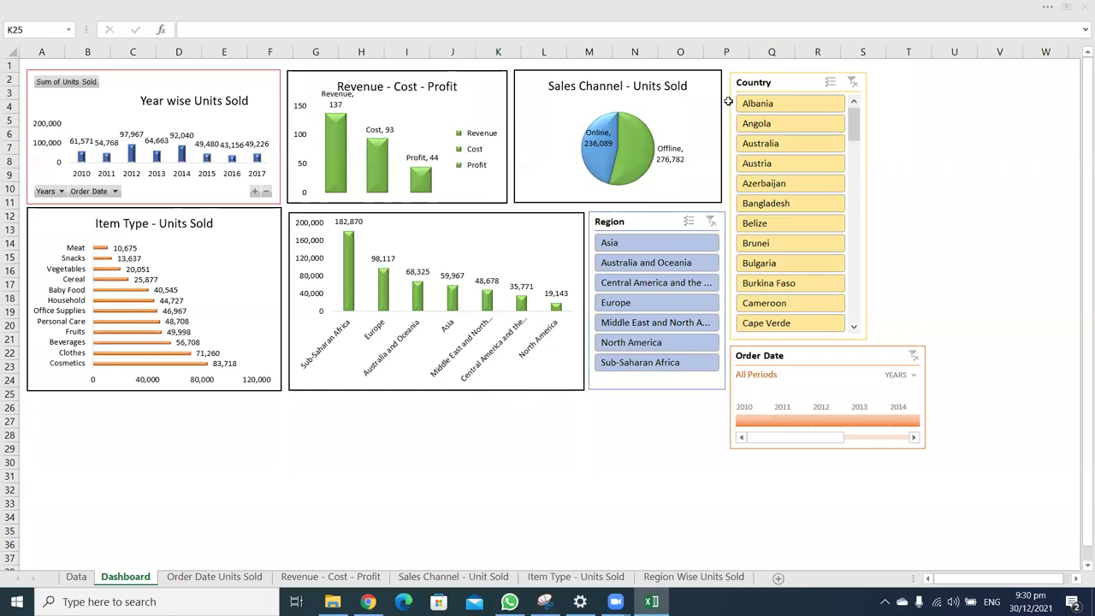
pyautogui.click(868, 217)
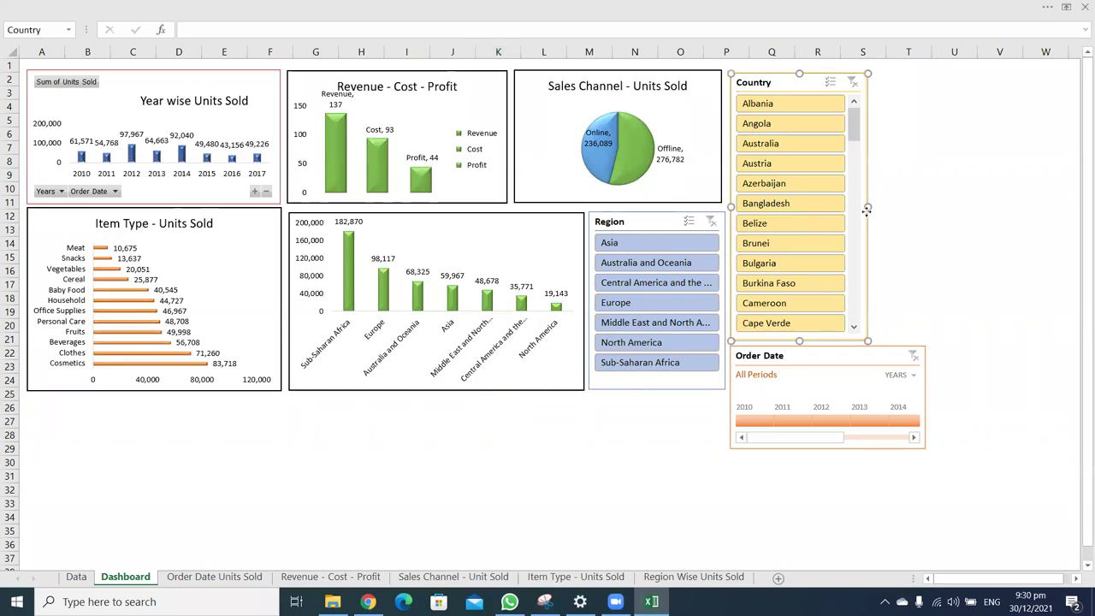
pyautogui.click(927, 215)
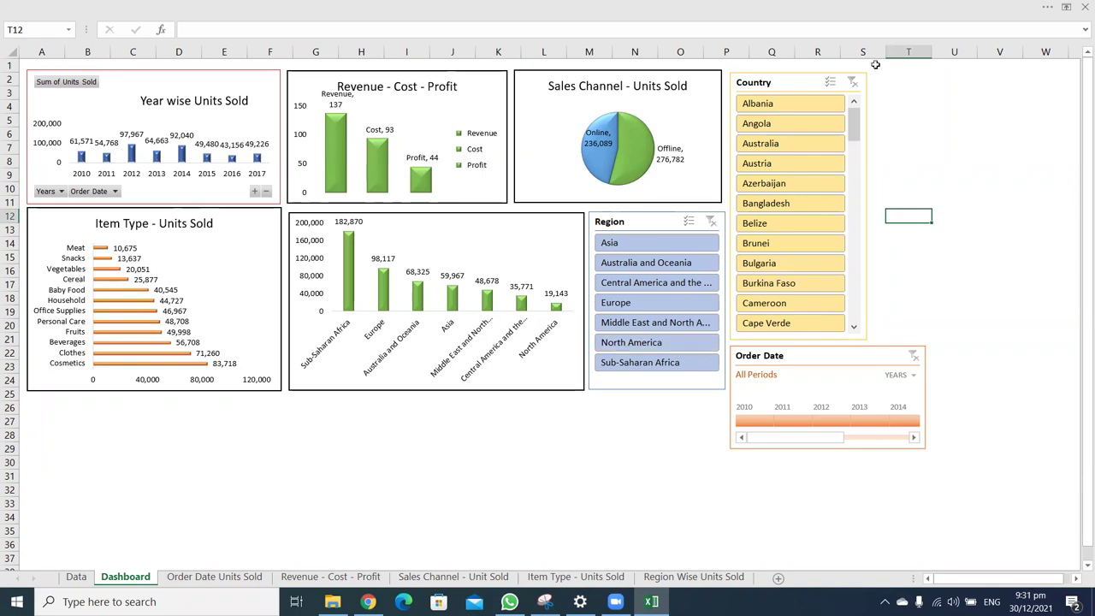
pyautogui.click(1066, 7)
pyautogui.click(969, 136)
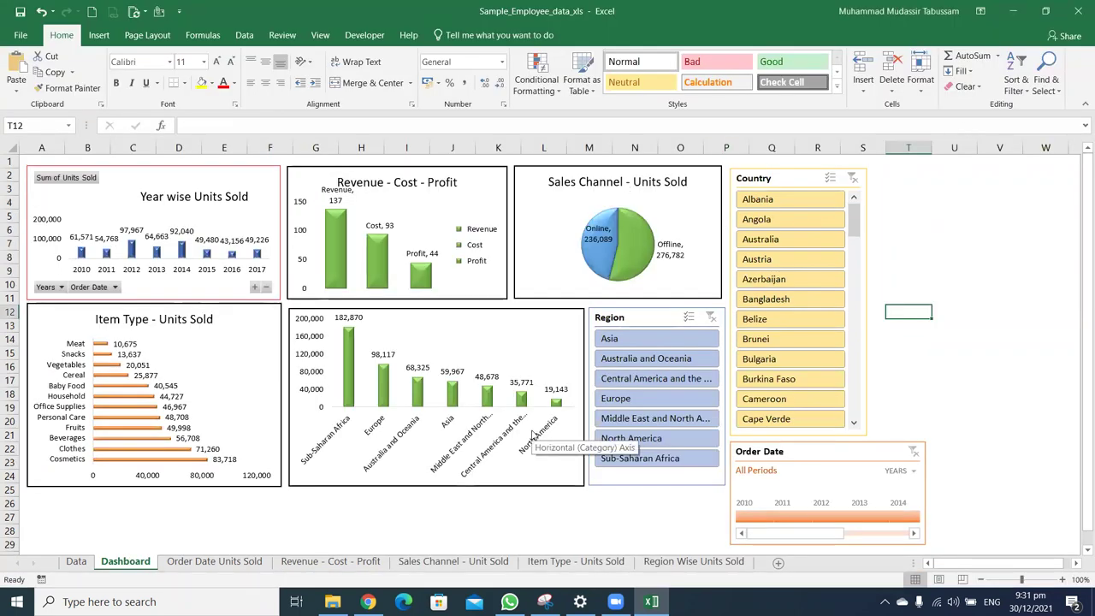
# Save the workbook over the existing Sample_Employee_data_xls file
pyautogui.press('F12')
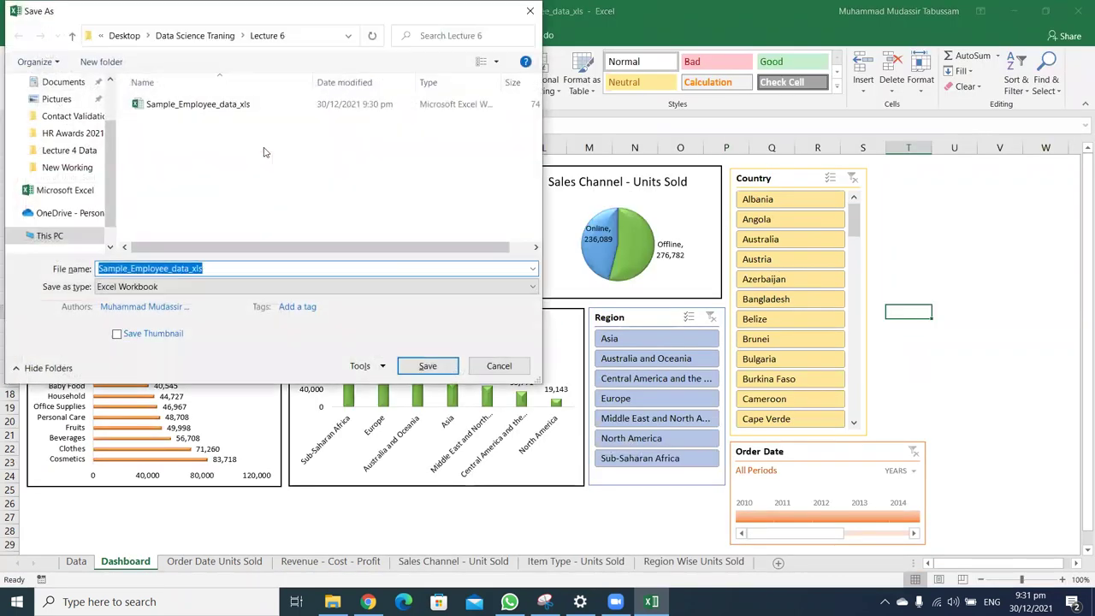
pyautogui.click(420, 365)
pyautogui.click(580, 303)
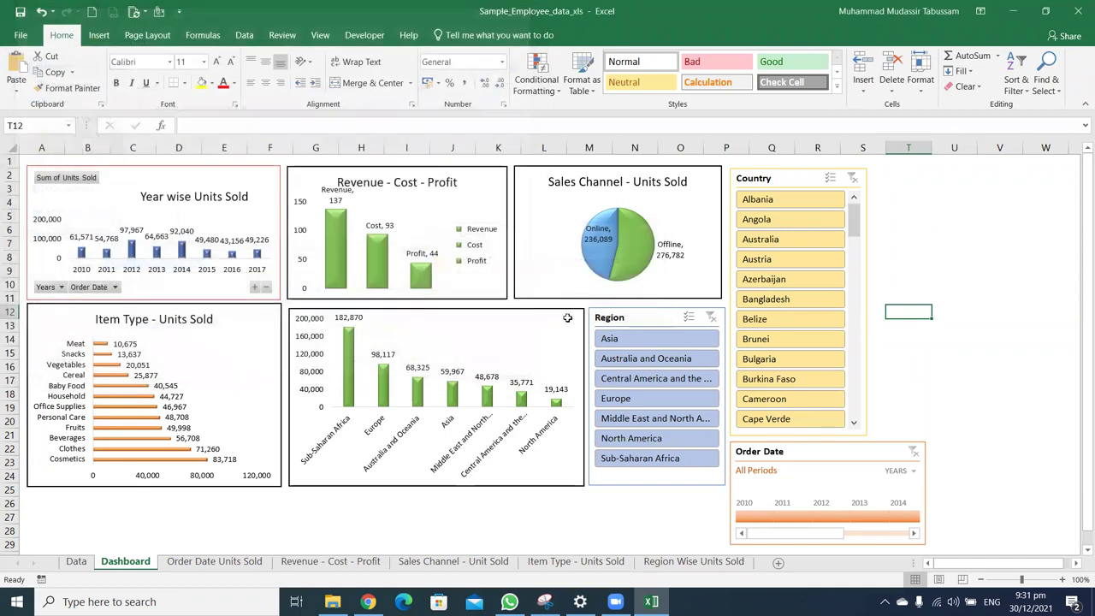
# From the Lecture 6 folder, send Sample_Employee_data_xls.xlsx to the Data Science Course ApRec group
pyautogui.click(509, 601)
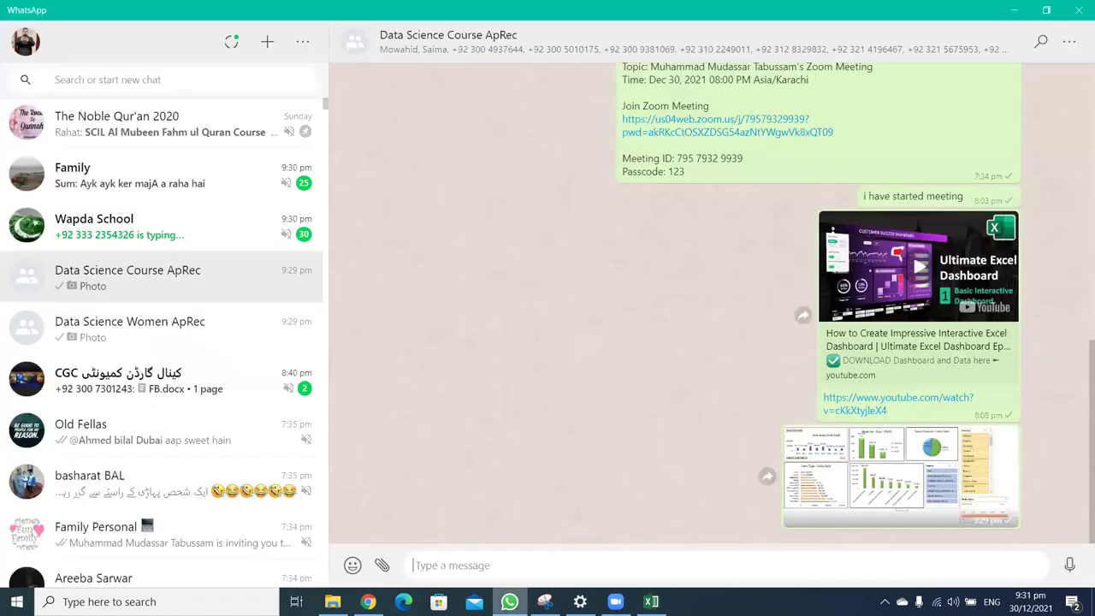
pyautogui.click(332, 601)
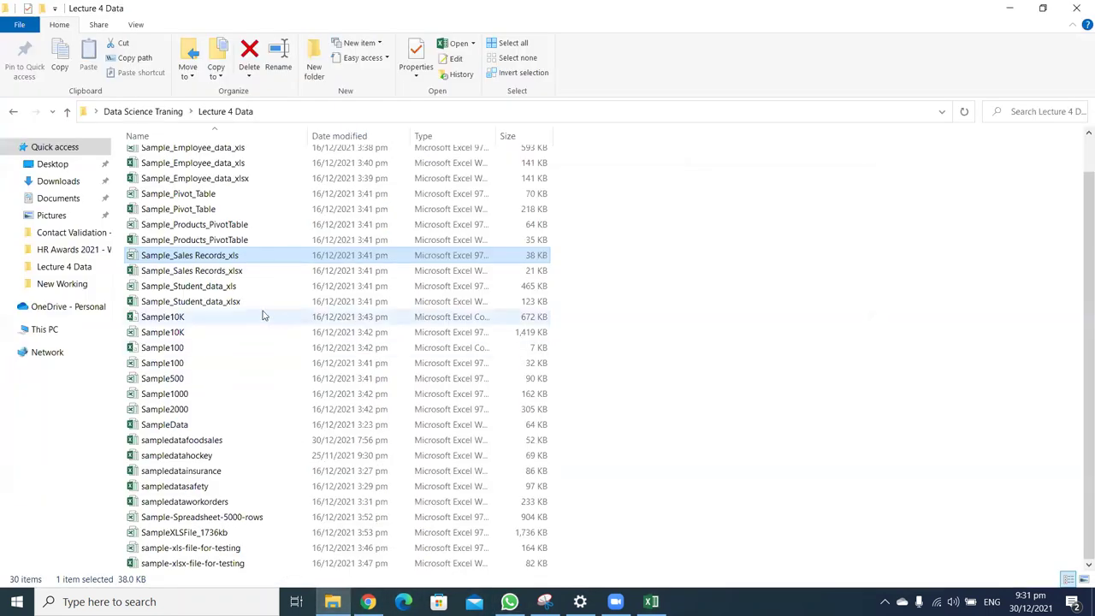
pyautogui.click(162, 111)
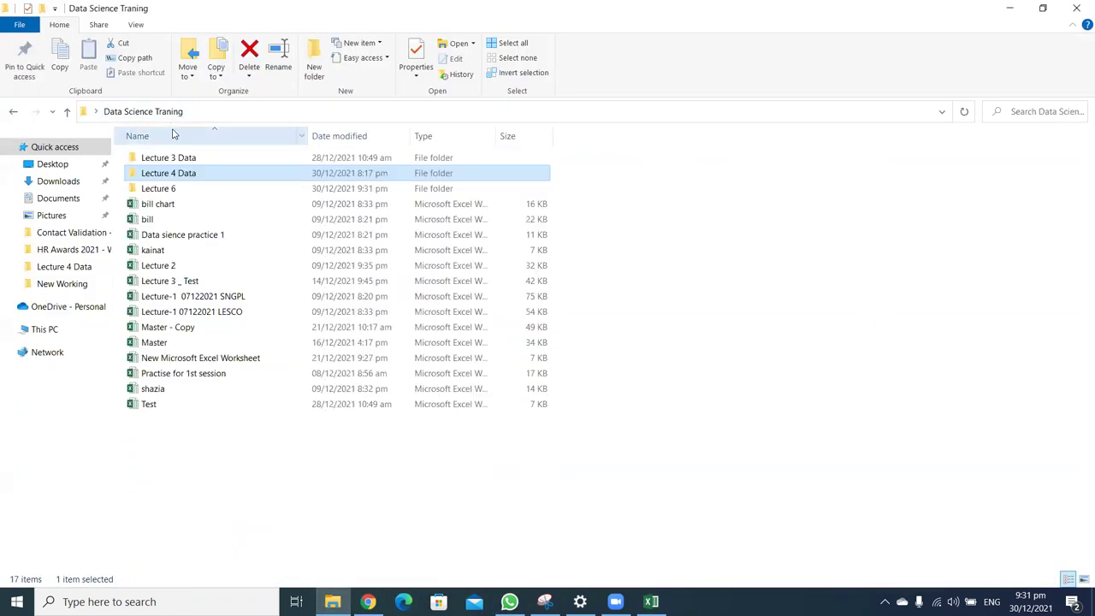
pyautogui.doubleClick(213, 191)
pyautogui.moveTo(205, 161)
pyautogui.mouseDown()
pyautogui.moveTo(517, 565)
pyautogui.moveTo(514, 599)
pyautogui.moveTo(591, 420)
pyautogui.mouseUp()
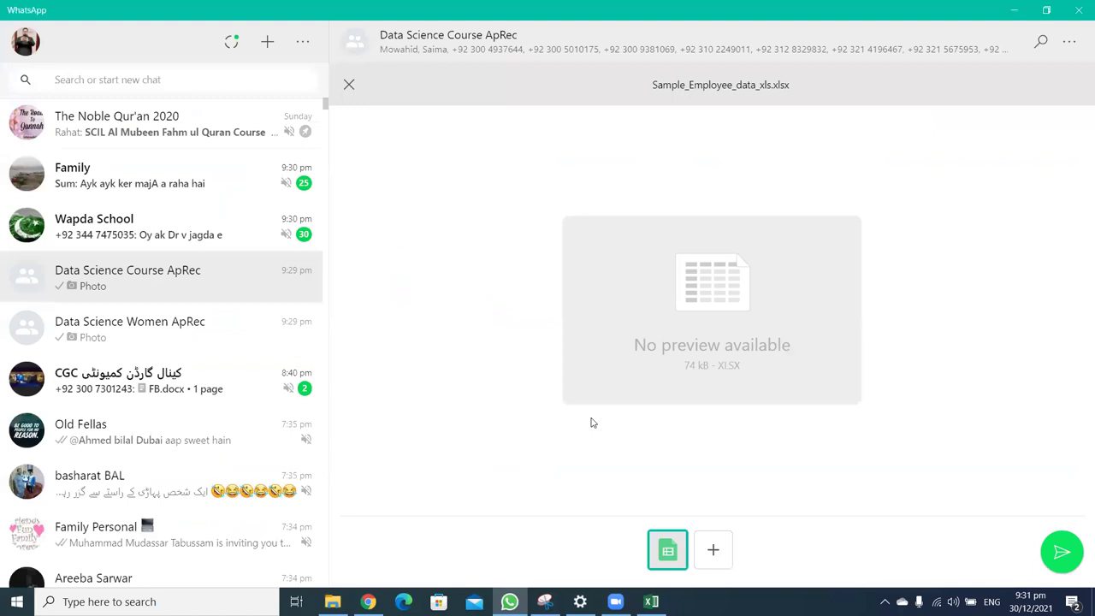
pyautogui.click(1062, 553)
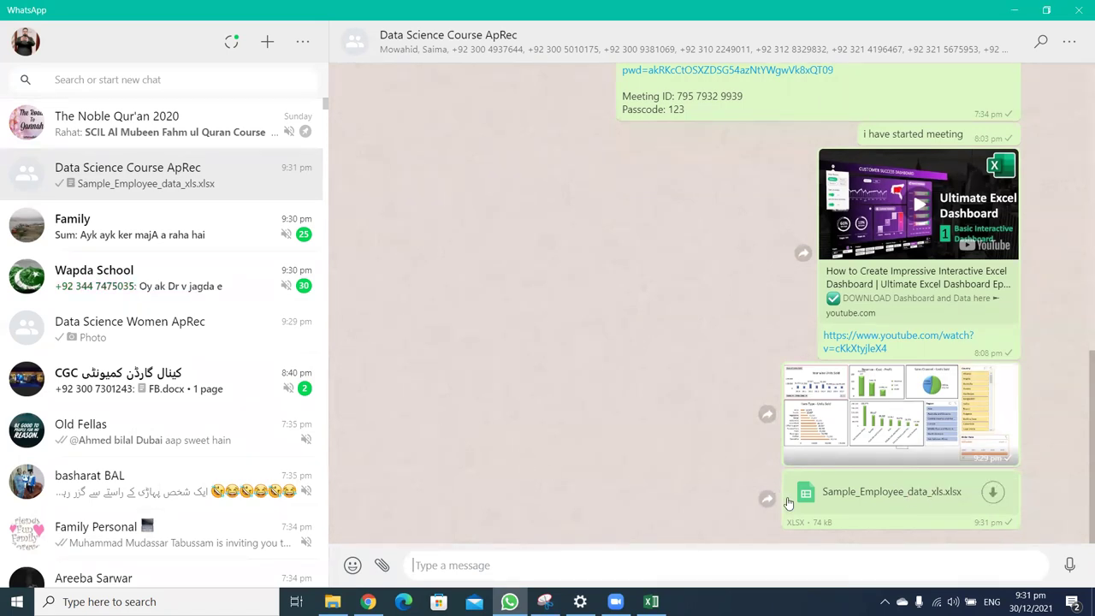
# Send the same workbook to the Data Science Women ApRec group, then return to Excel
pyautogui.click(212, 335)
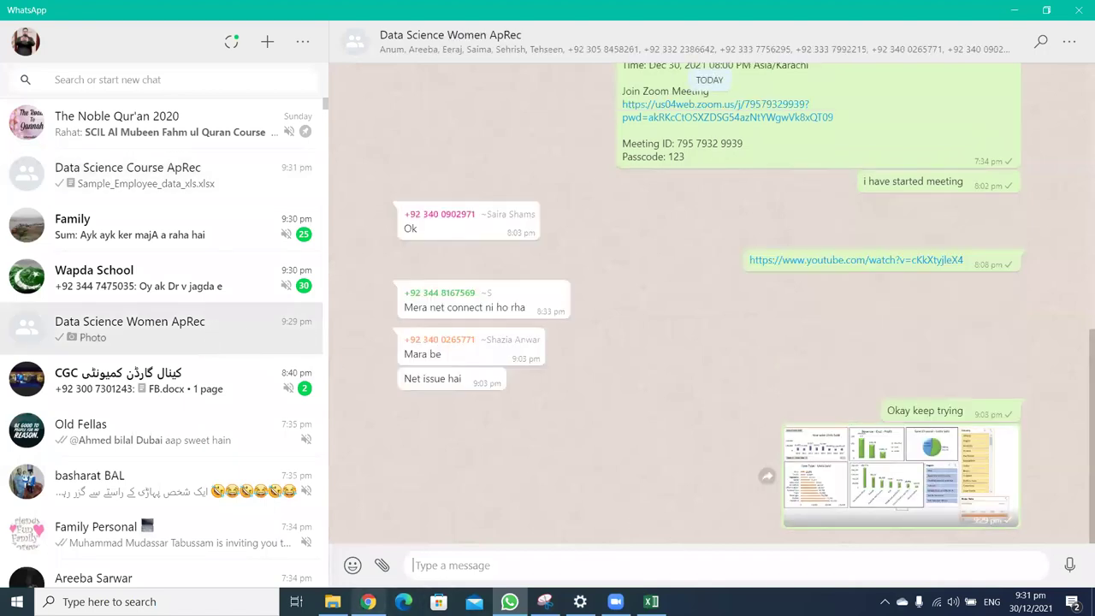
pyautogui.hotkey('alt', 'Tab')
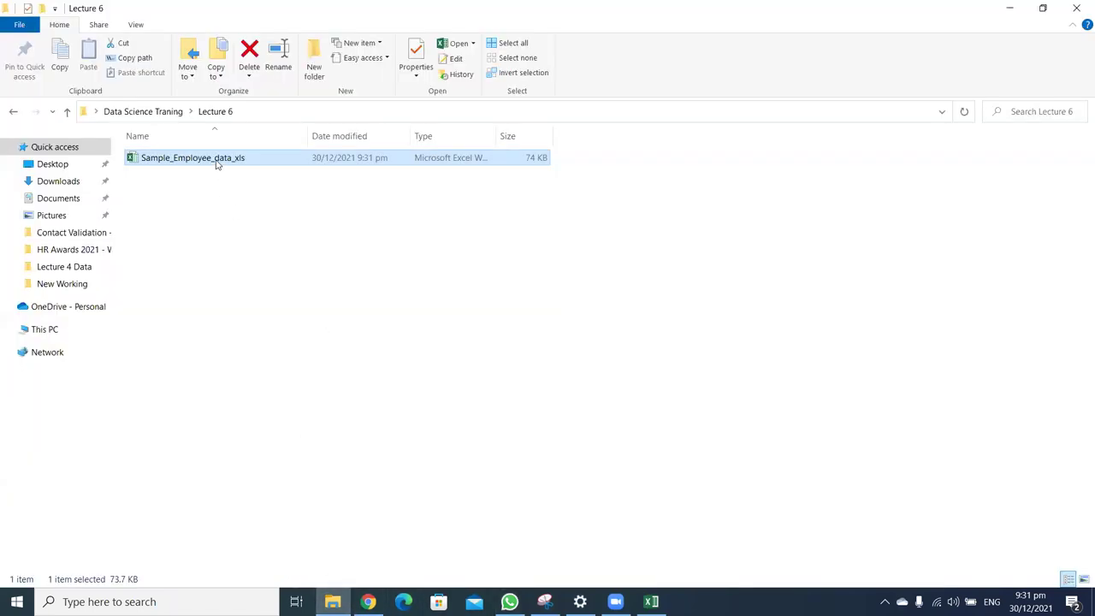
pyautogui.moveTo(220, 168)
pyautogui.mouseDown()
pyautogui.moveTo(676, 481)
pyautogui.moveTo(696, 465)
pyautogui.mouseUp()
pyautogui.click(1057, 550)
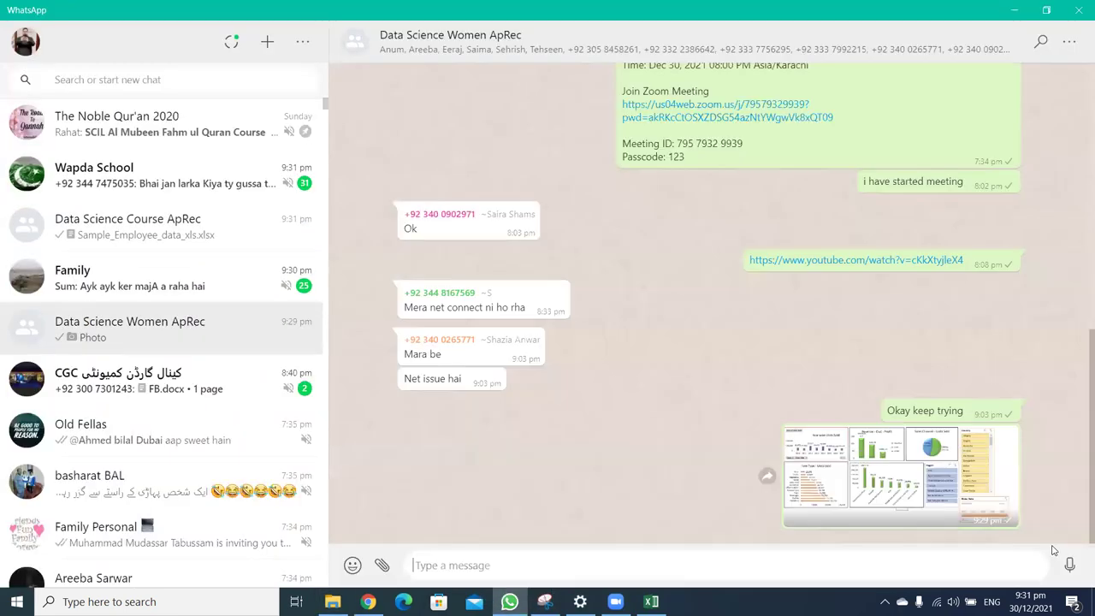
pyautogui.click(651, 601)
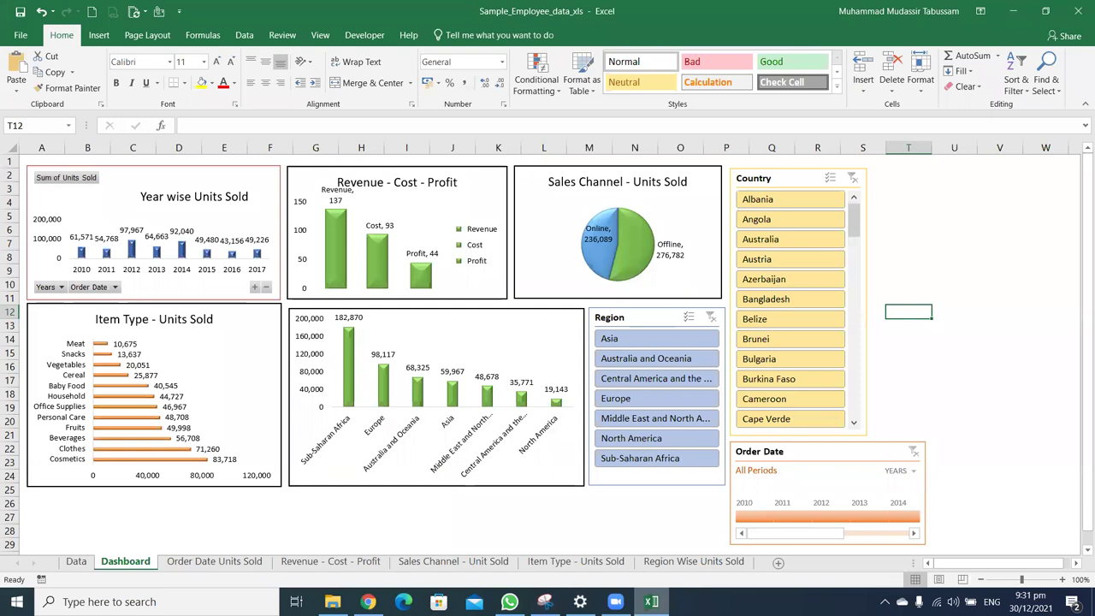
# Try the Region slicer's regions in turn, ending on Sub-Saharan Africa
pyautogui.click(723, 568)
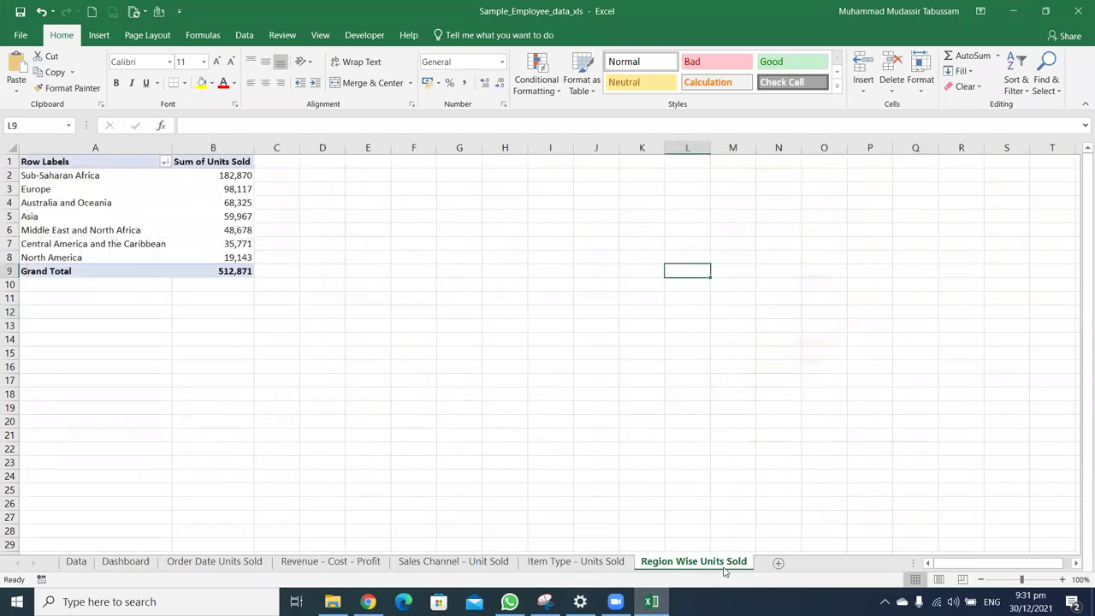
pyautogui.hotkey('ctrl', 'pageup')
pyautogui.hotkey('ctrl', 'pageup')
pyautogui.hotkey('ctrl', 'pageup')
pyautogui.hotkey('ctrl', 'pageup')
pyautogui.hotkey('ctrl', 'pageup')
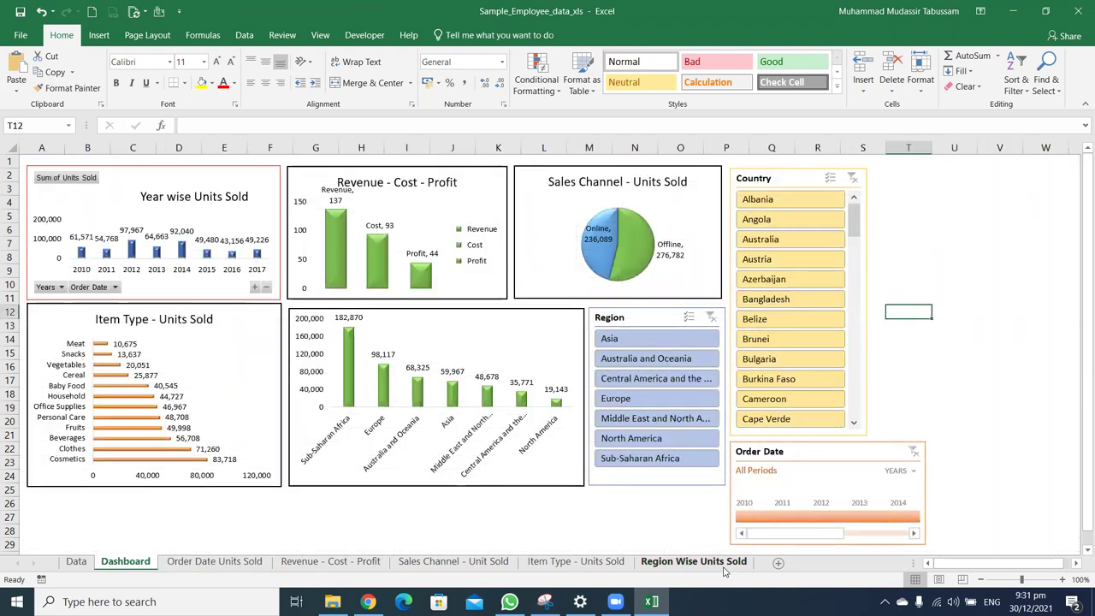
pyautogui.click(932, 287)
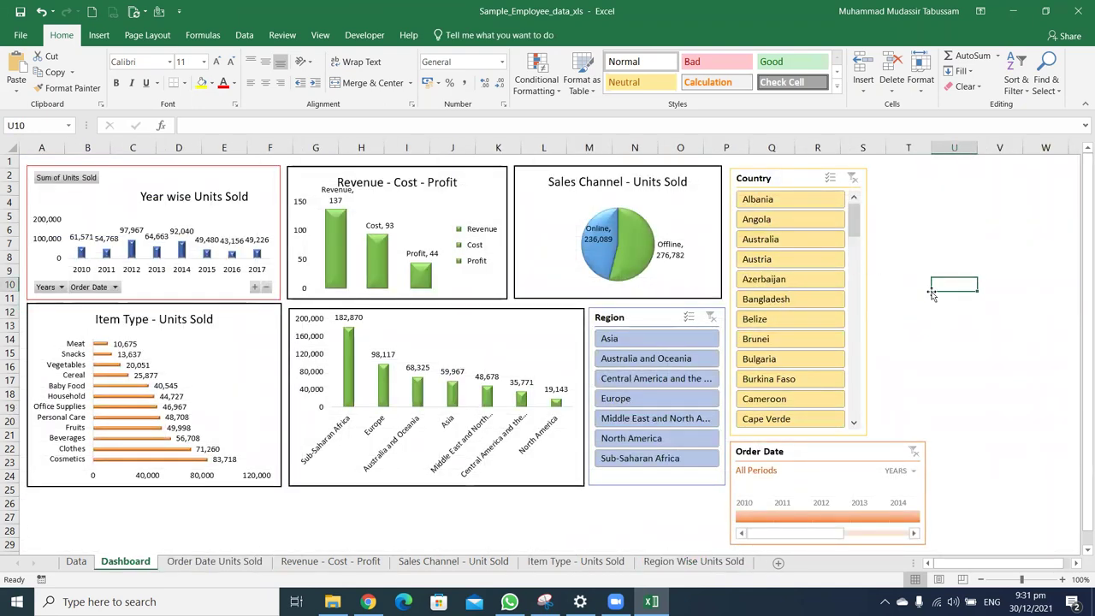
pyautogui.click(633, 359)
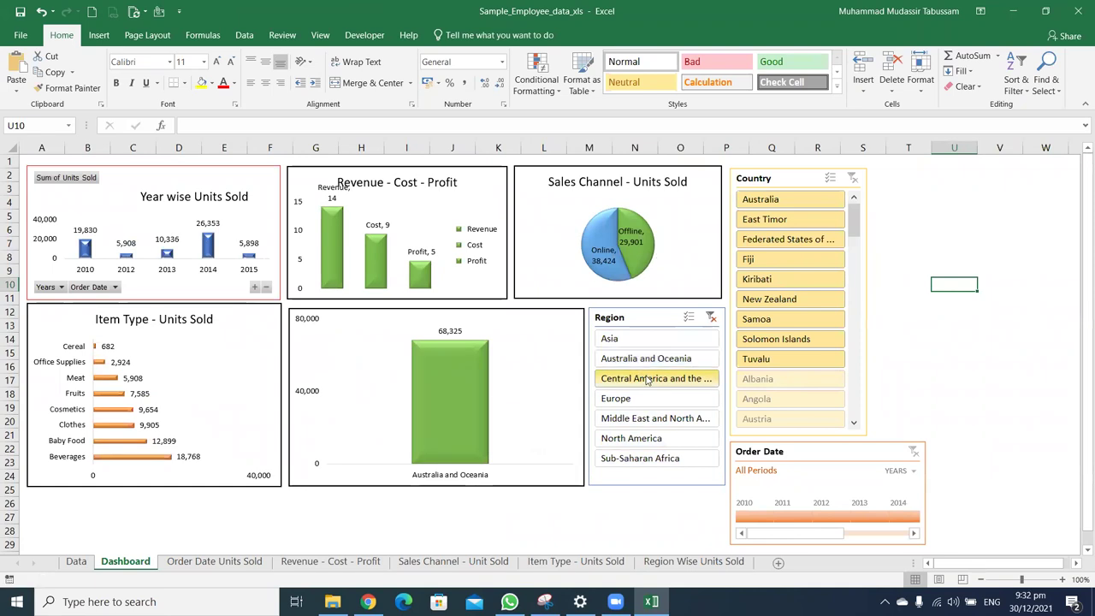
pyautogui.click(632, 399)
pyautogui.click(643, 418)
pyautogui.click(641, 439)
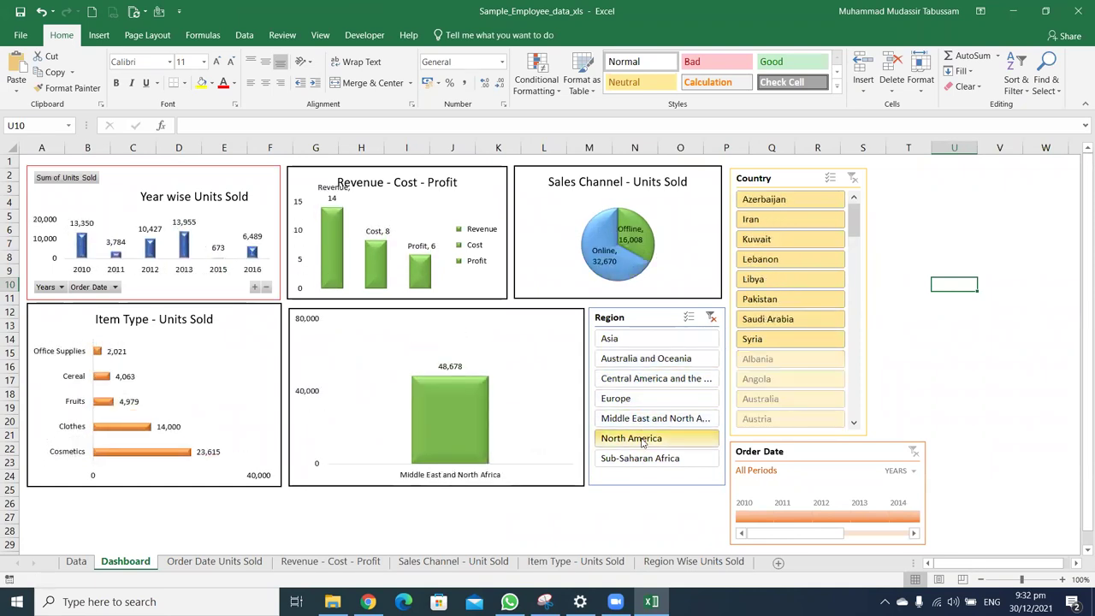
pyautogui.click(639, 458)
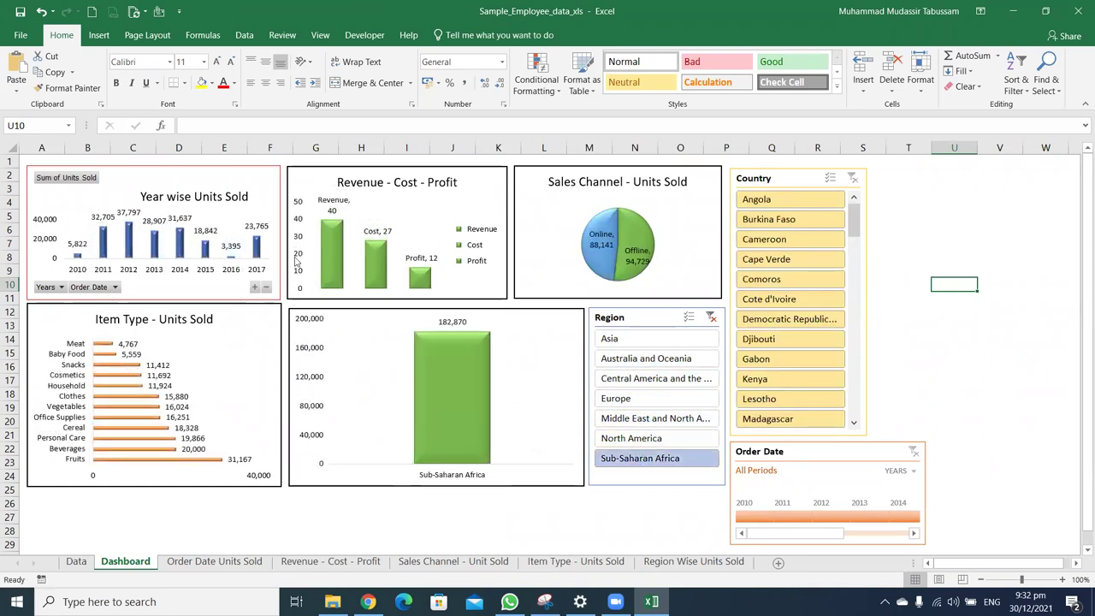
# Preview single countries from Burkina Faso to Madagascar, then clear the Country slicer filter
pyautogui.click(791, 219)
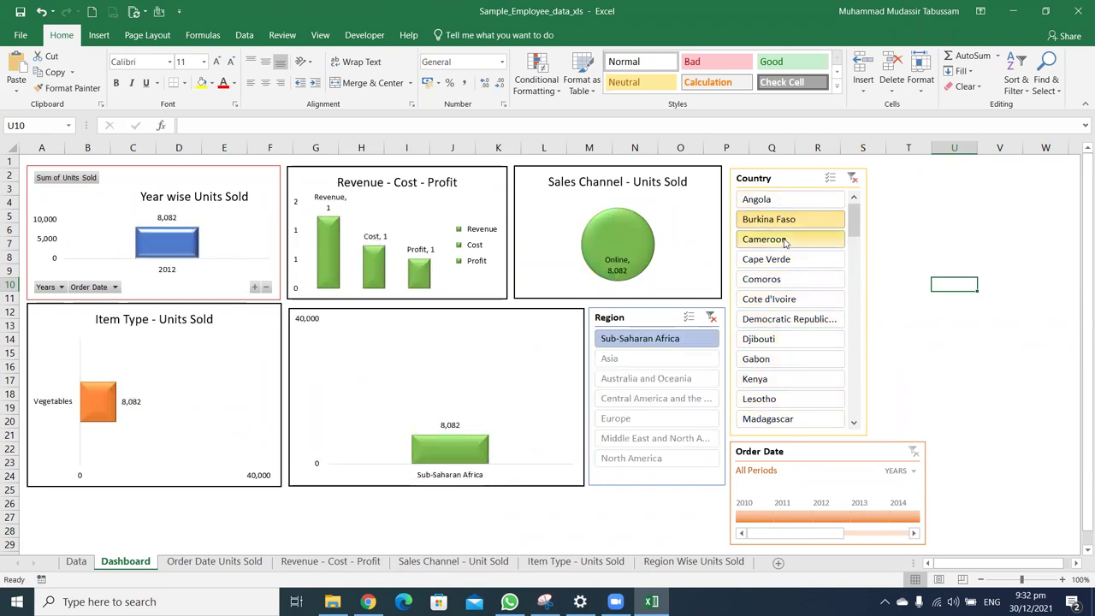
pyautogui.click(785, 241)
pyautogui.click(782, 259)
pyautogui.click(778, 279)
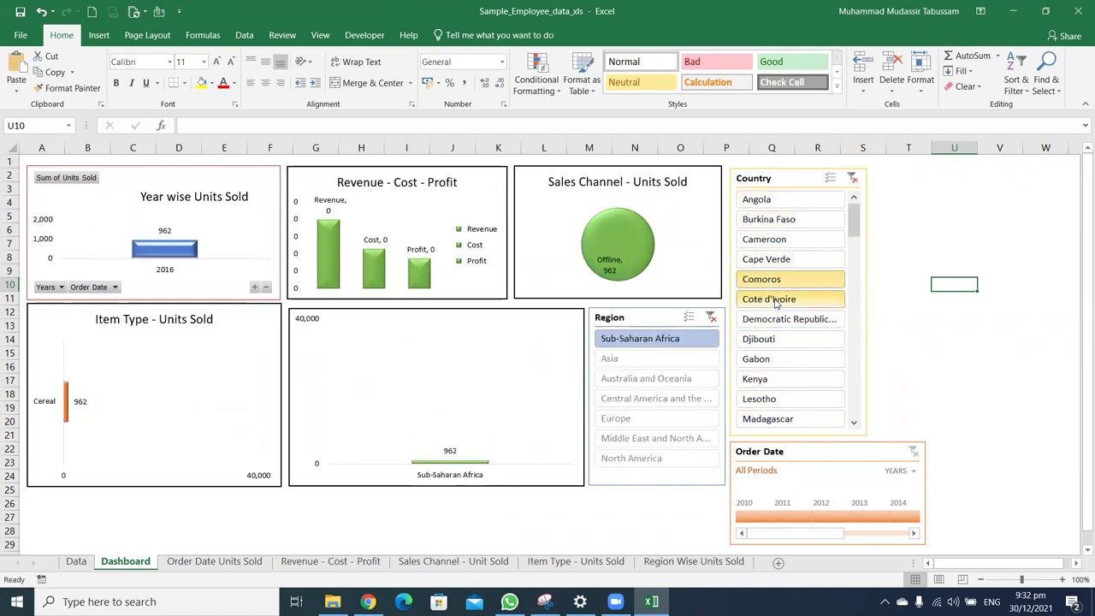
pyautogui.click(775, 299)
pyautogui.click(774, 319)
pyautogui.click(775, 339)
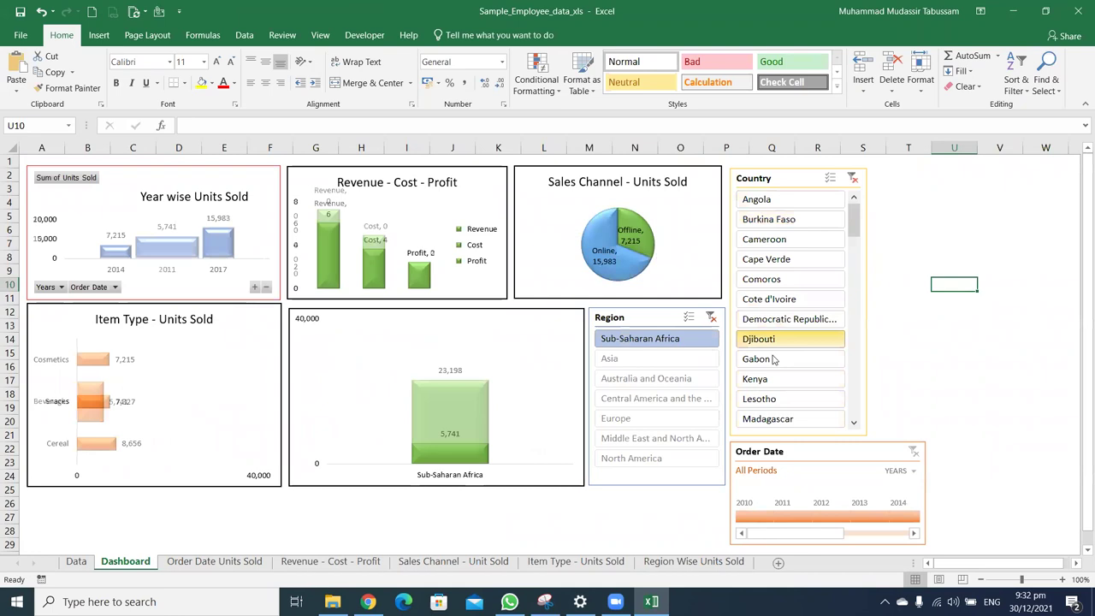
pyautogui.click(772, 359)
pyautogui.click(774, 379)
pyautogui.click(771, 400)
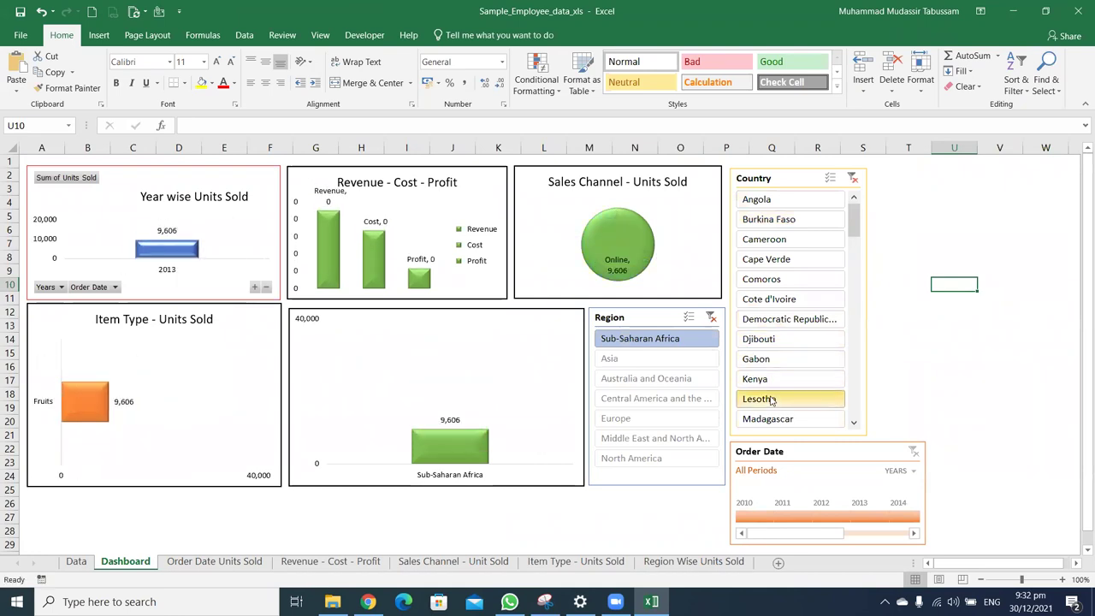
pyautogui.click(769, 419)
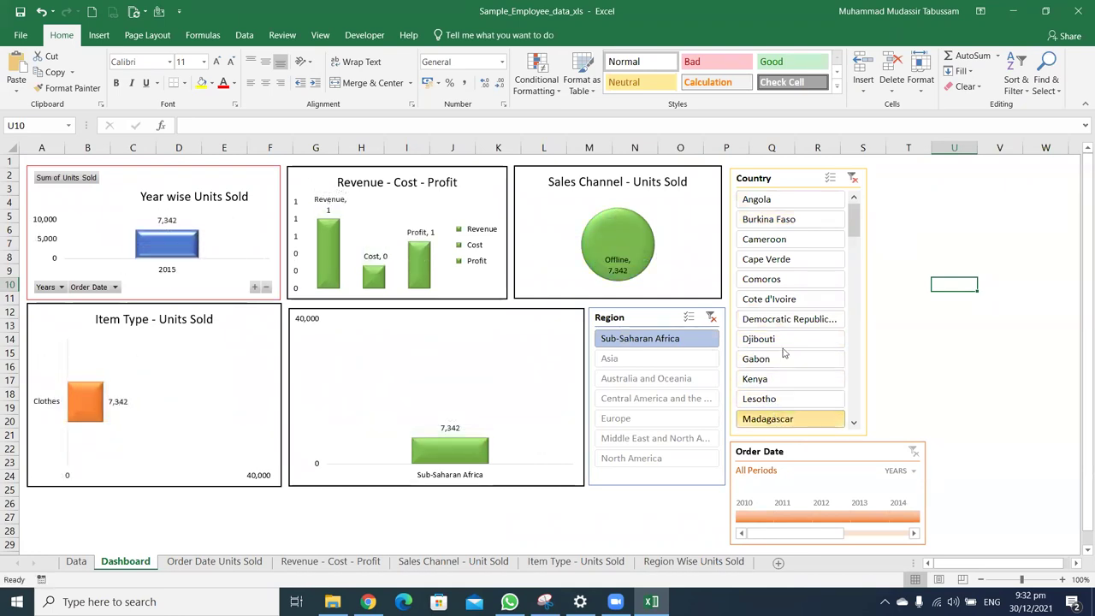
pyautogui.click(854, 178)
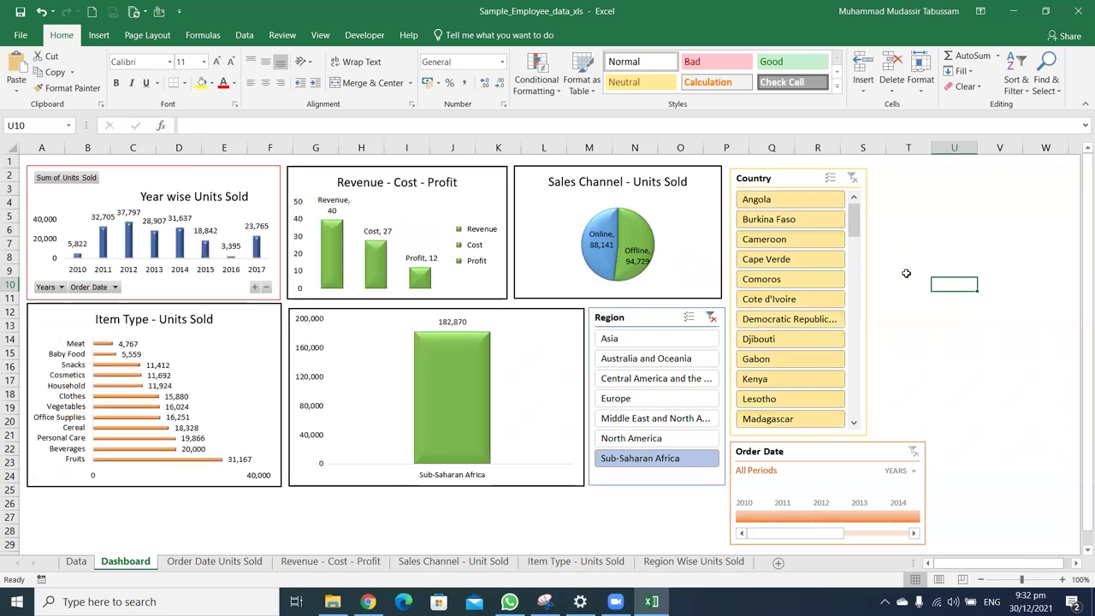
# Check both Data Science ApRec WhatsApp groups for the shared workbook, then show Bluetooth & other devices settings
pyautogui.click(368, 601)
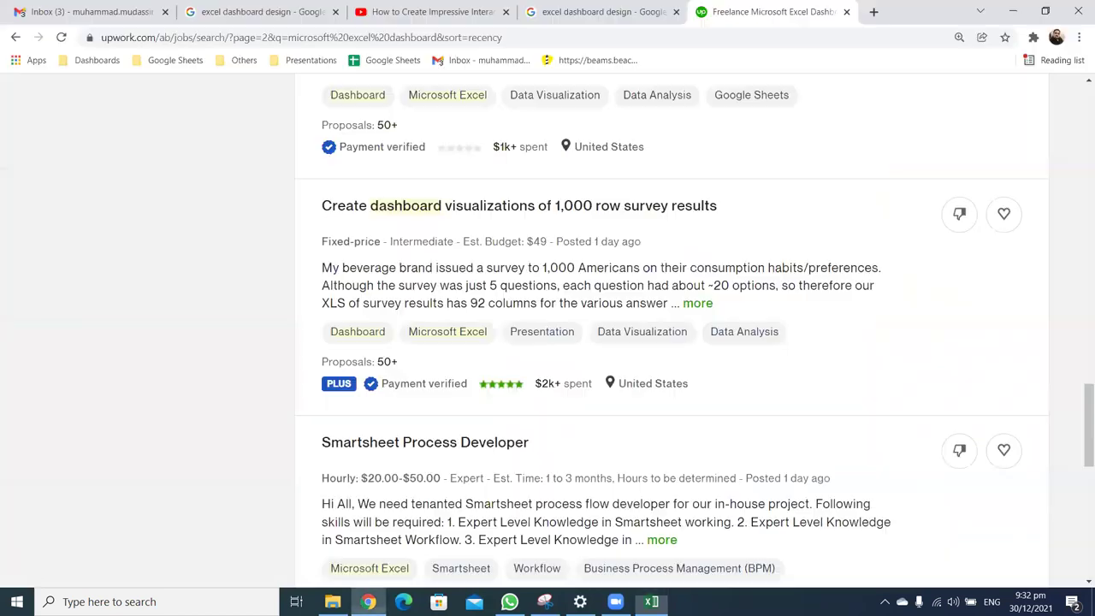
pyautogui.click(518, 594)
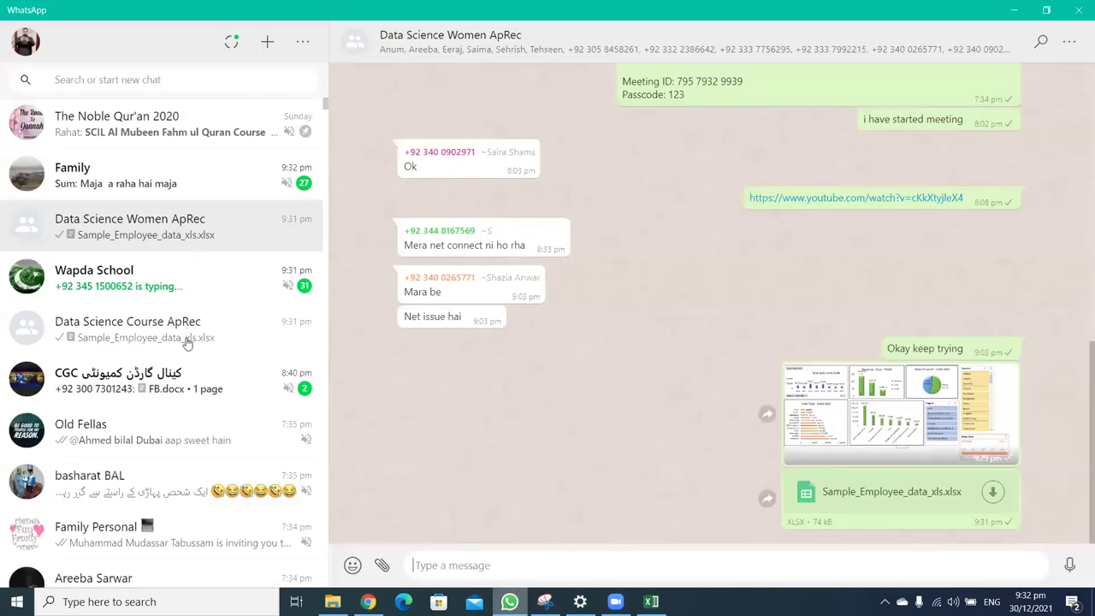
pyautogui.click(187, 340)
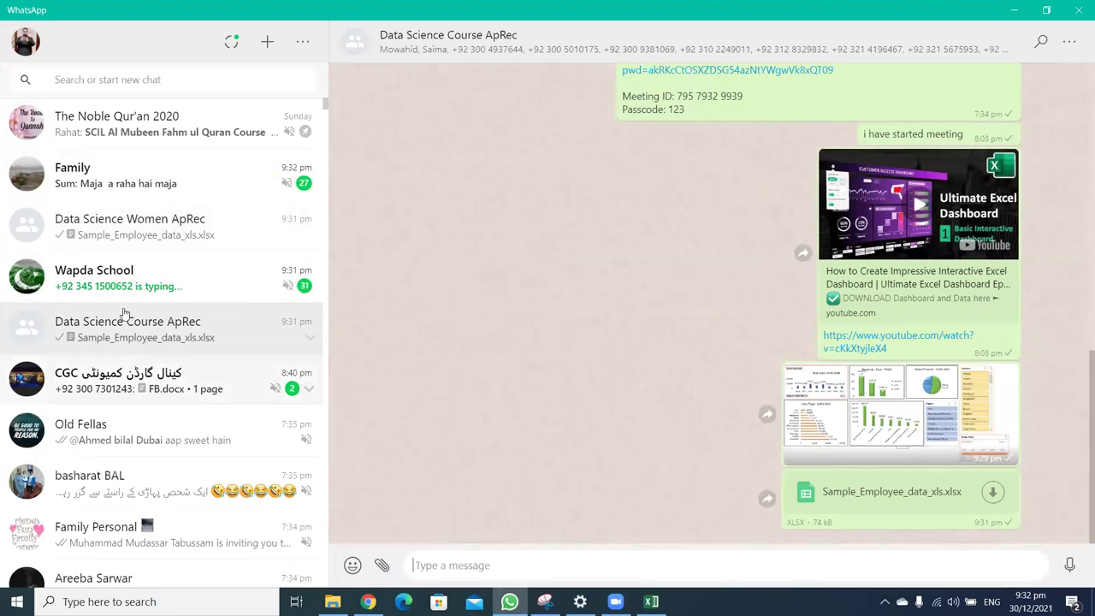
pyautogui.click(180, 229)
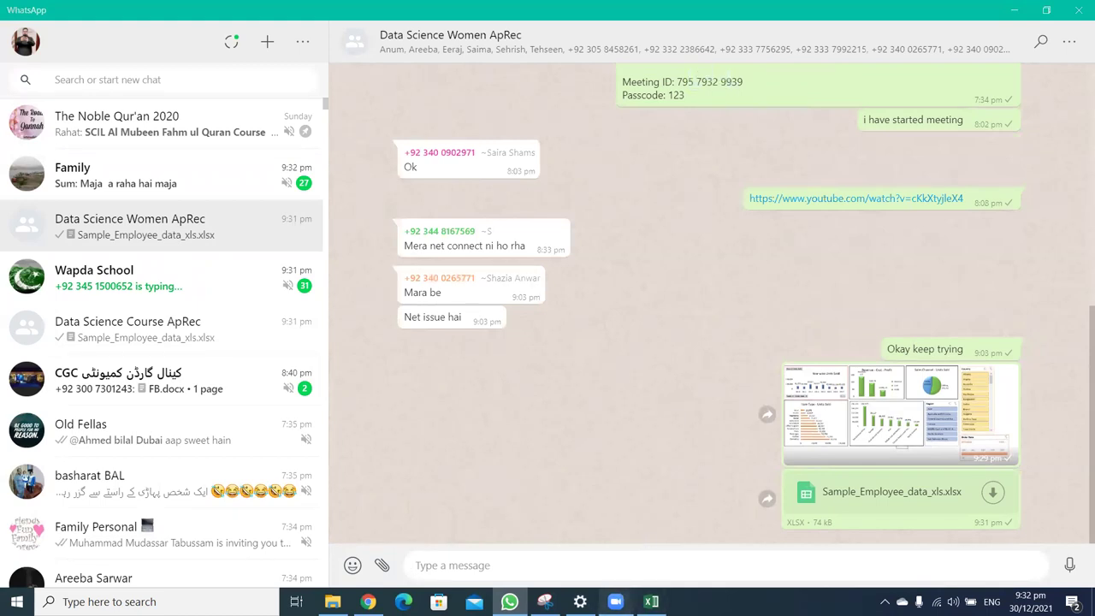
pyautogui.click(615, 601)
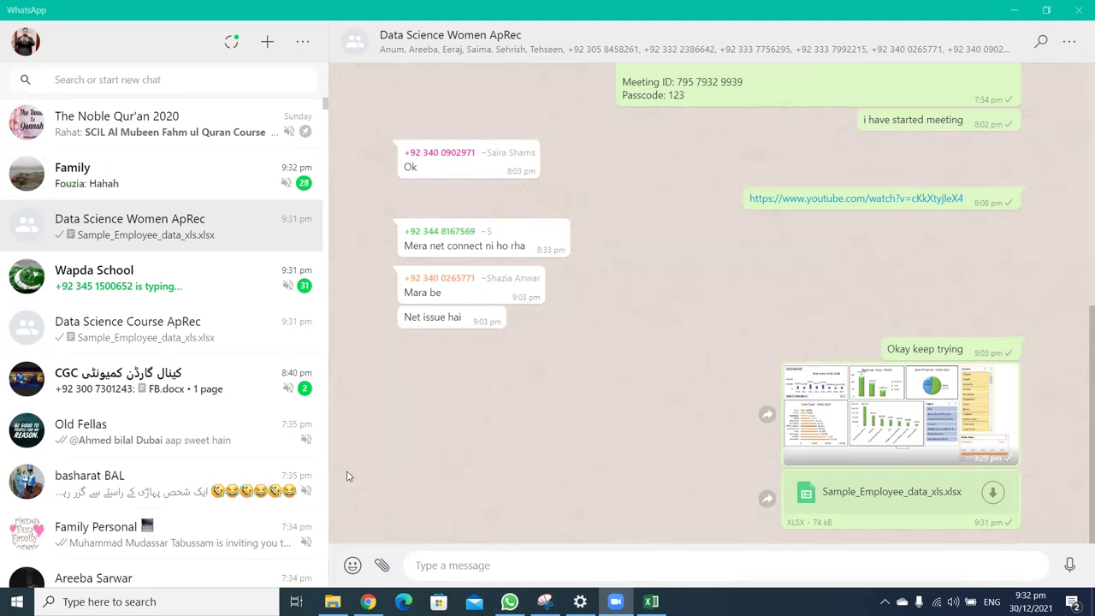
pyautogui.click(580, 601)
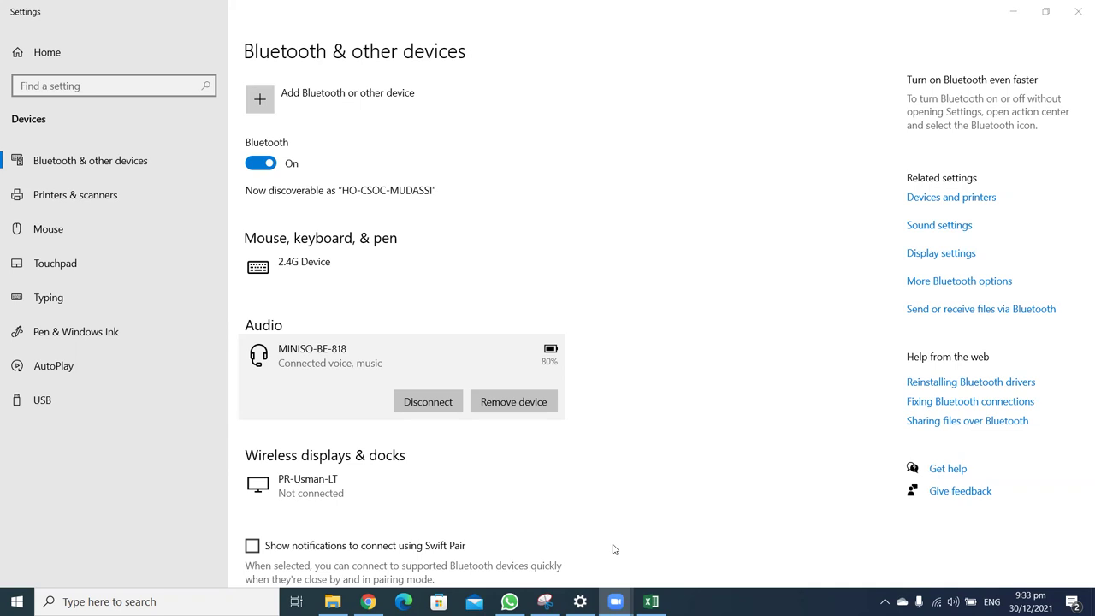
# Bring the Zoom meeting gallery back to full screen
pyautogui.click(615, 602)
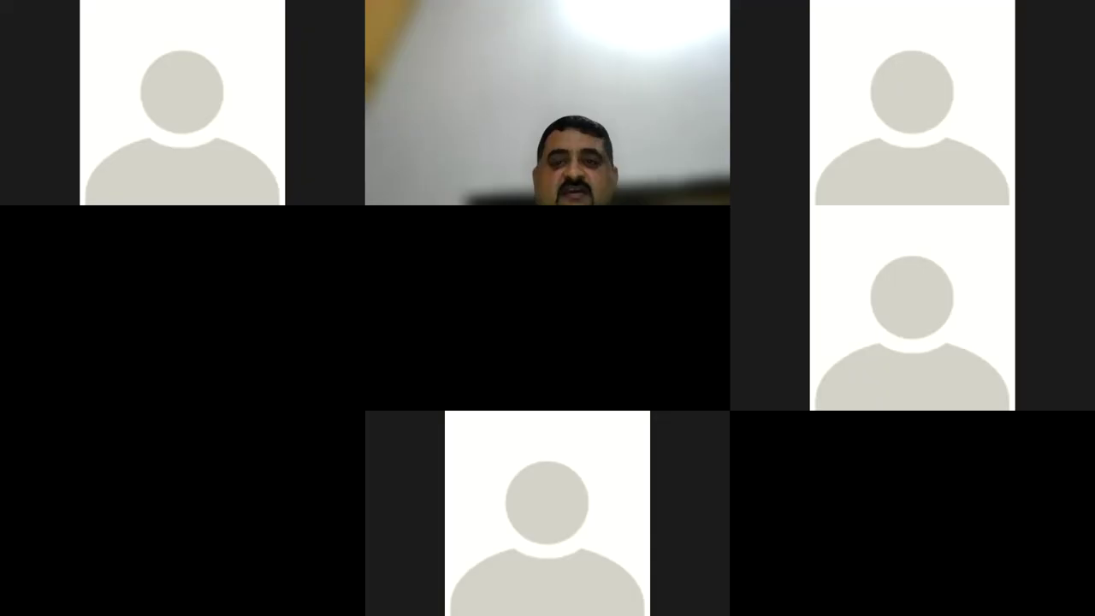